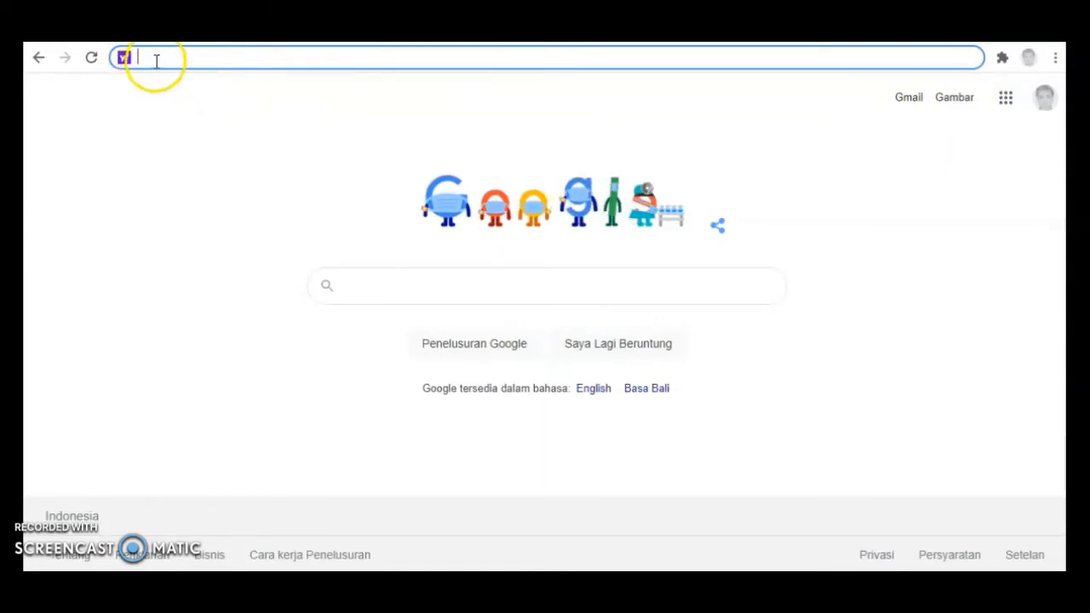
# Open the e-Rapor login page at 32.34.455.45:1010/login.
pyautogui.write('3')
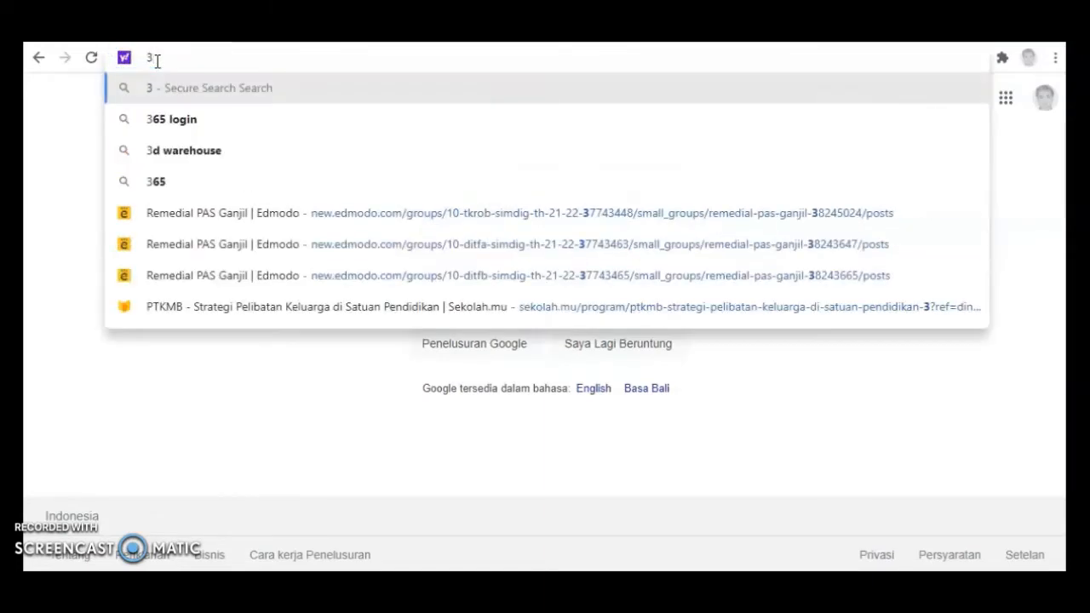
pyautogui.write('2.34.4')
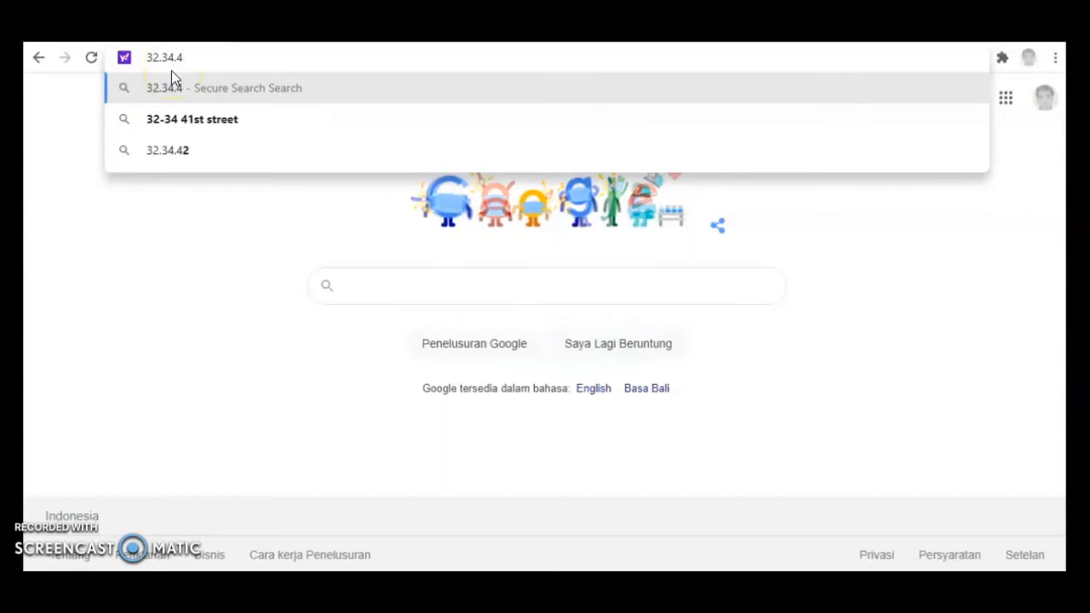
pyautogui.write('55')
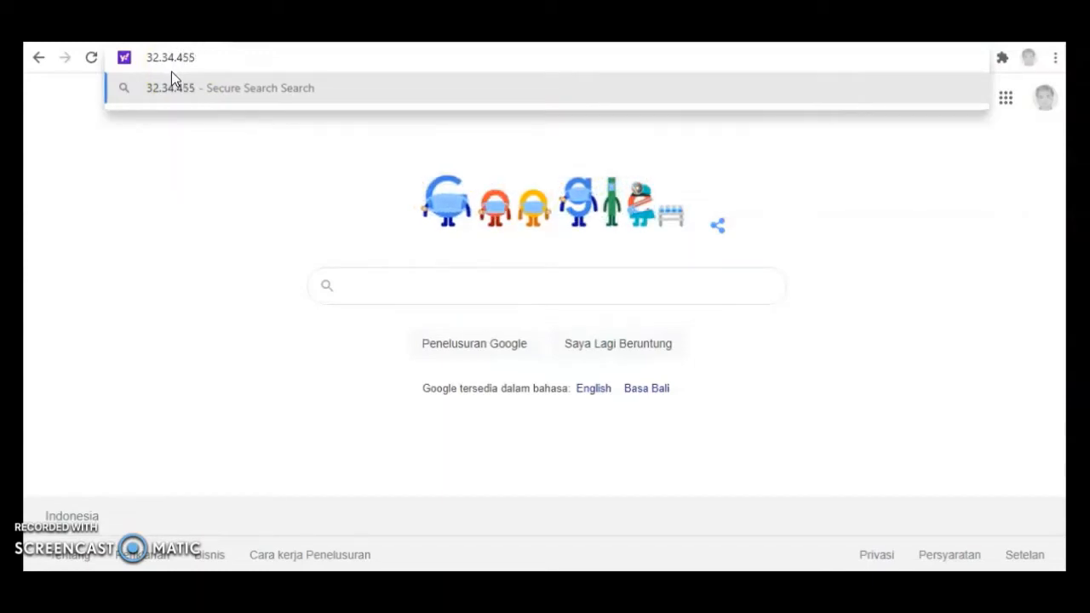
pyautogui.write('.')
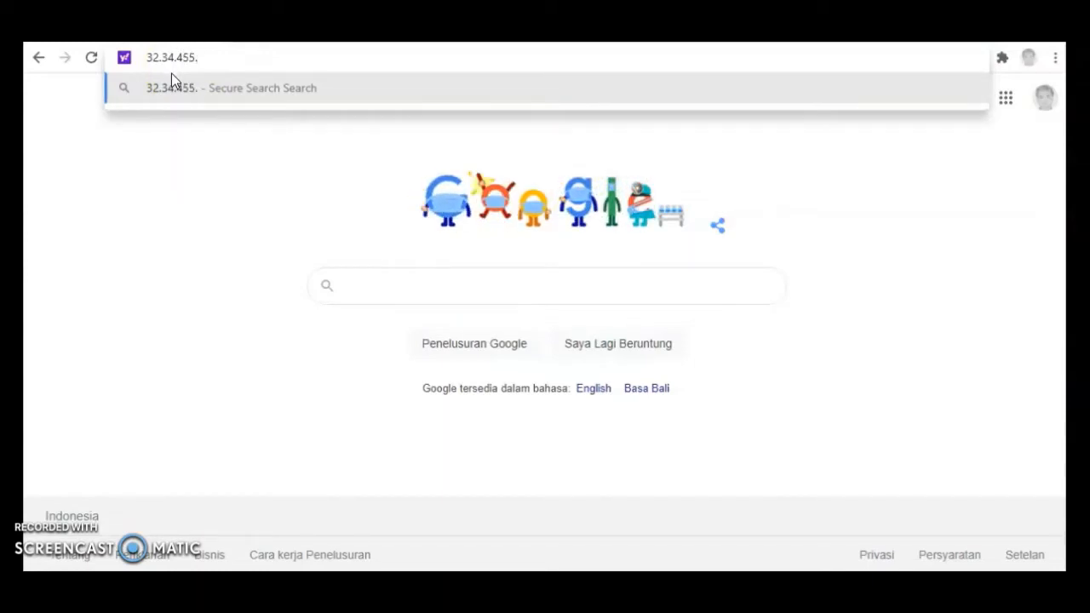
pyautogui.write('45')
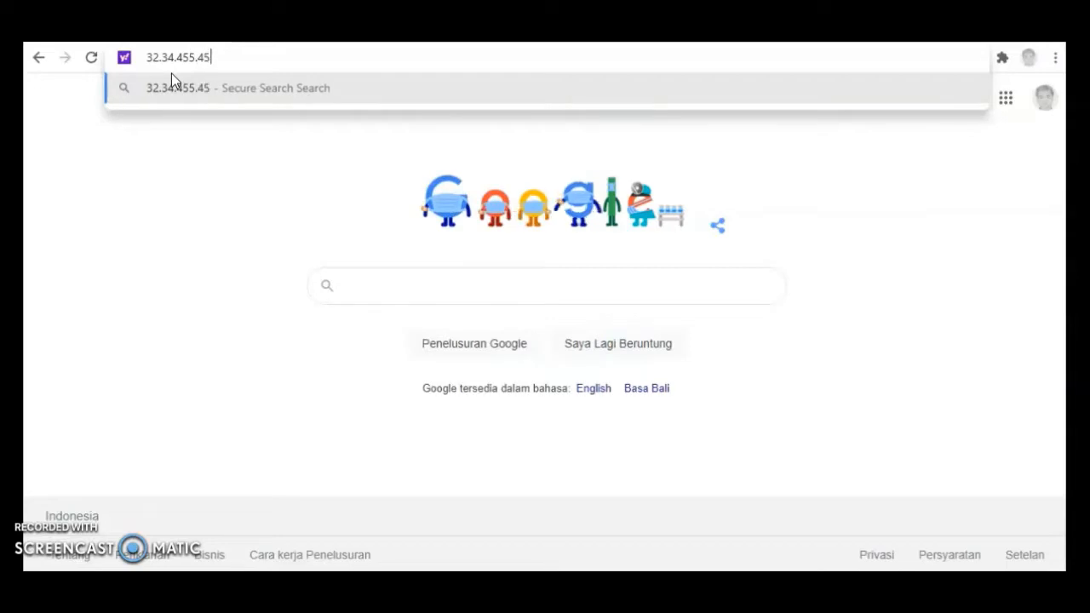
pyautogui.write(':10')
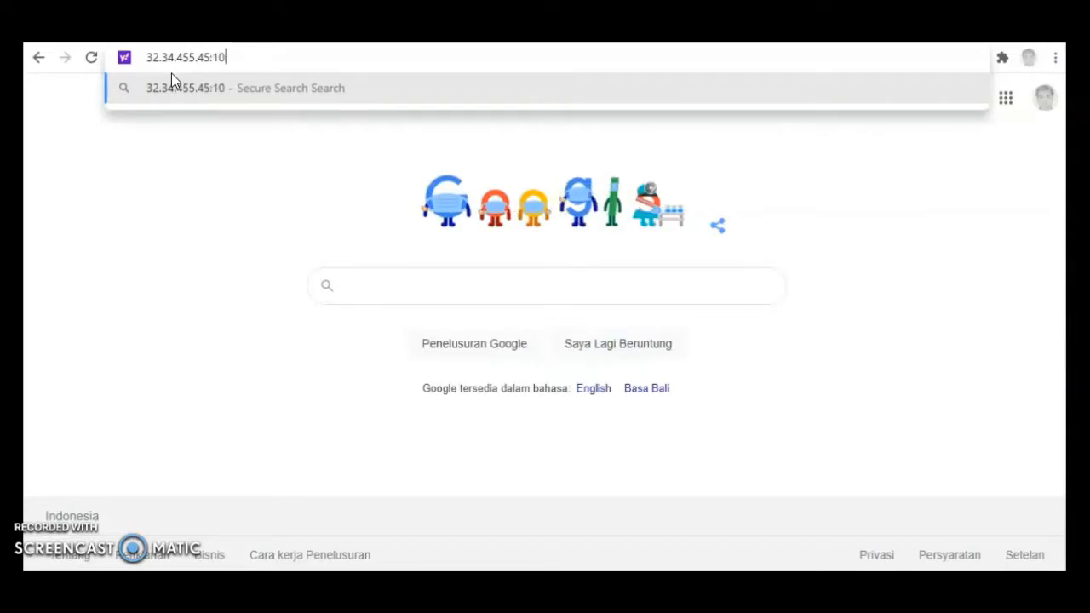
pyautogui.write('10/')
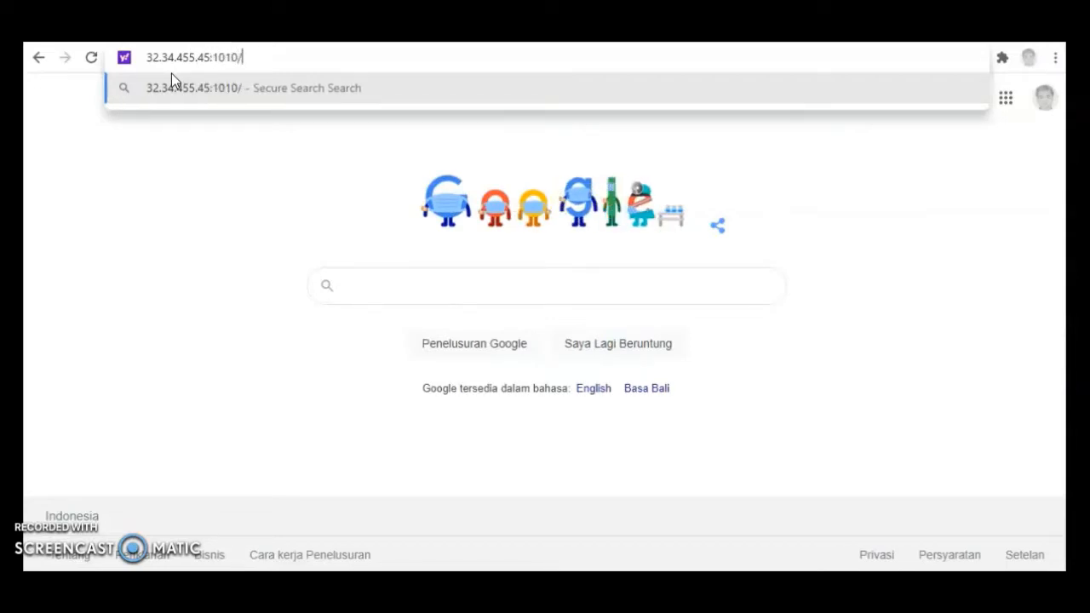
pyautogui.write('login')
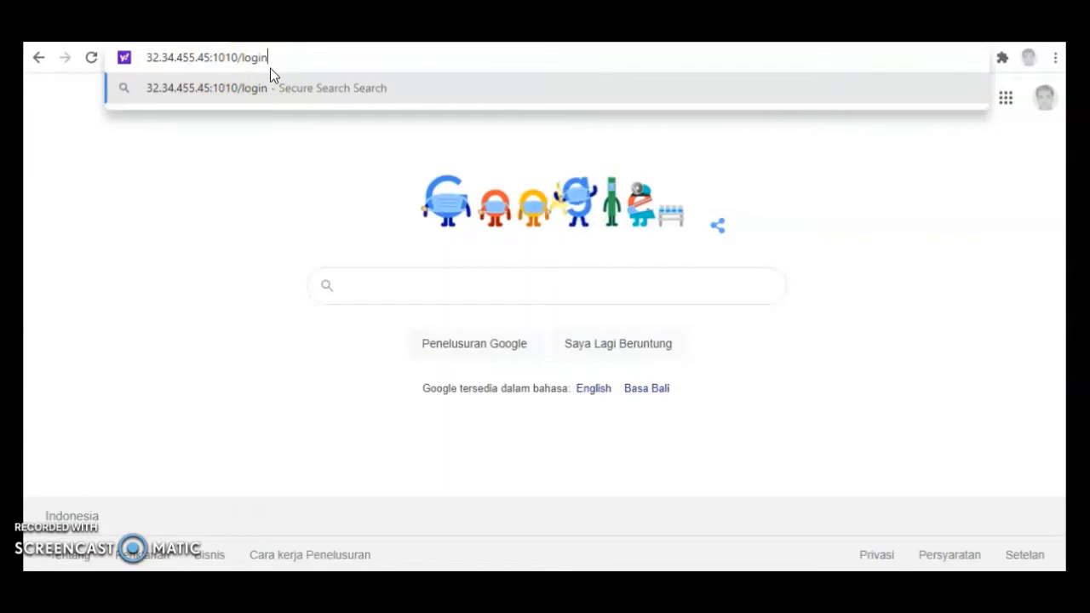
pyautogui.press('Return')
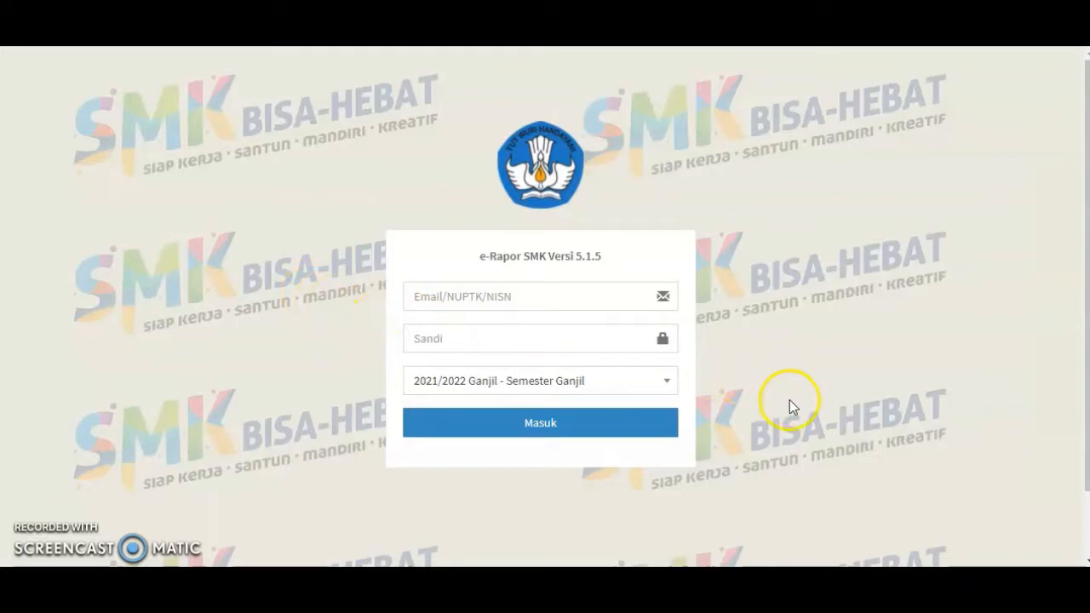
# Log in to e-Rapor SMK with the teacher's e-mail and account password for 2021/2022 Semester Ganjil, and dismiss the translation prompt.
pyautogui.click(492, 298)
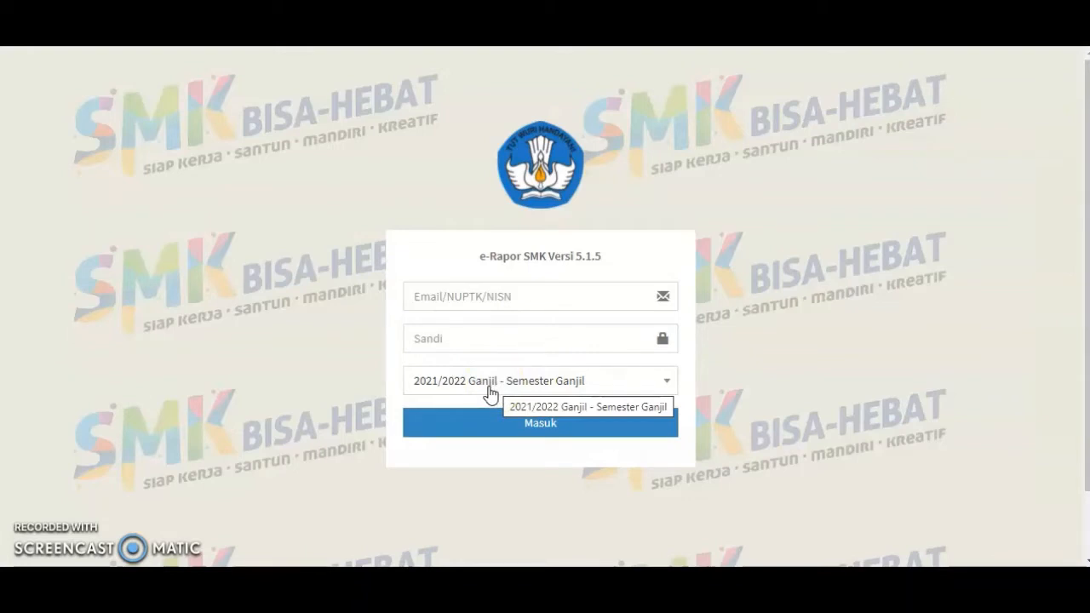
pyautogui.click(464, 296)
pyautogui.click(460, 336)
pyautogui.click(460, 340)
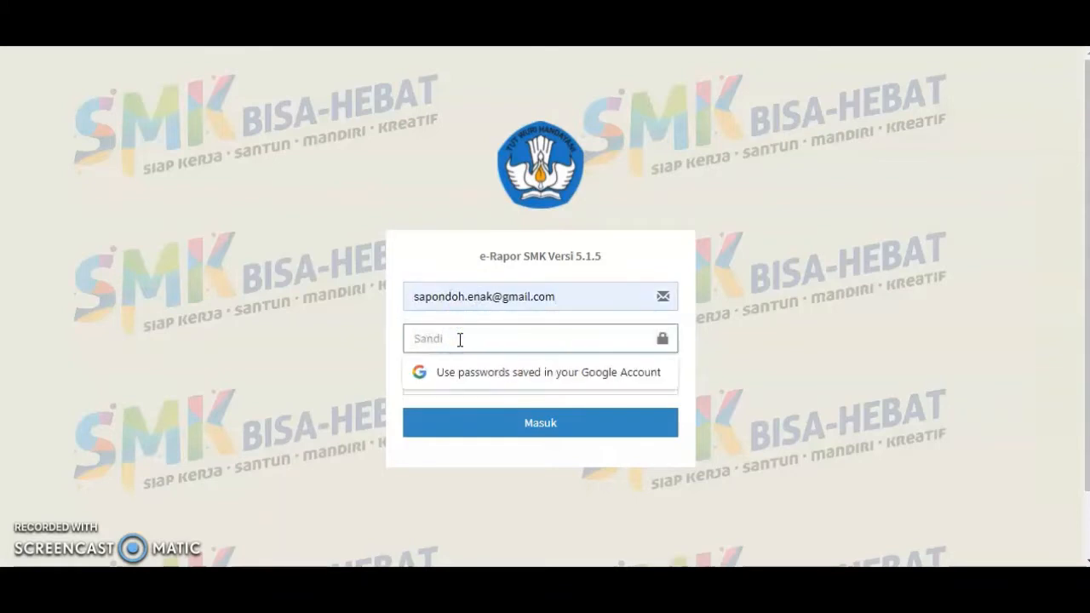
pyautogui.write('••••••••')
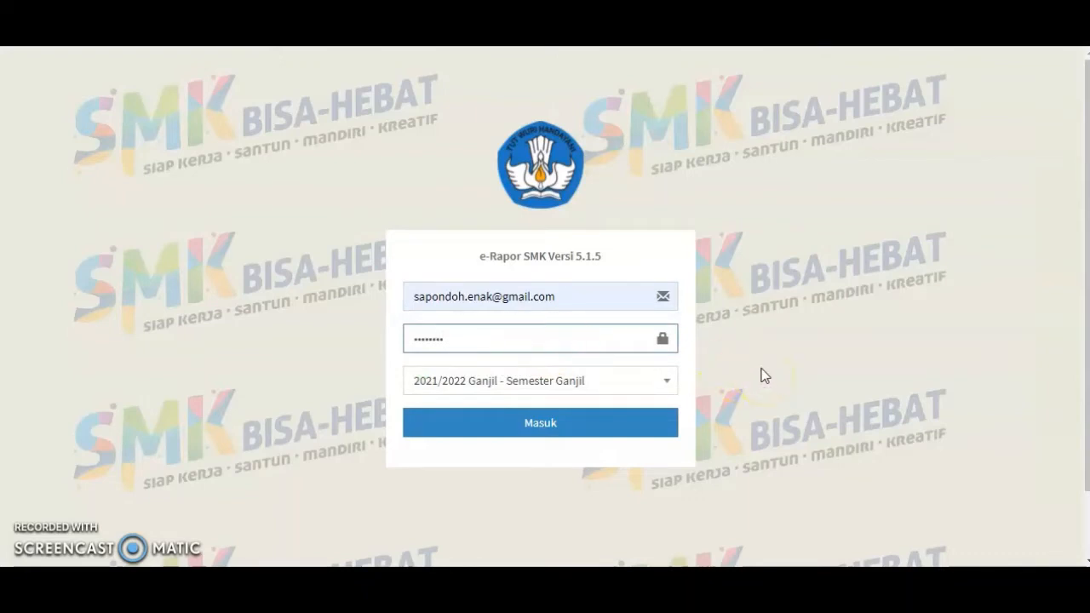
pyautogui.click(552, 428)
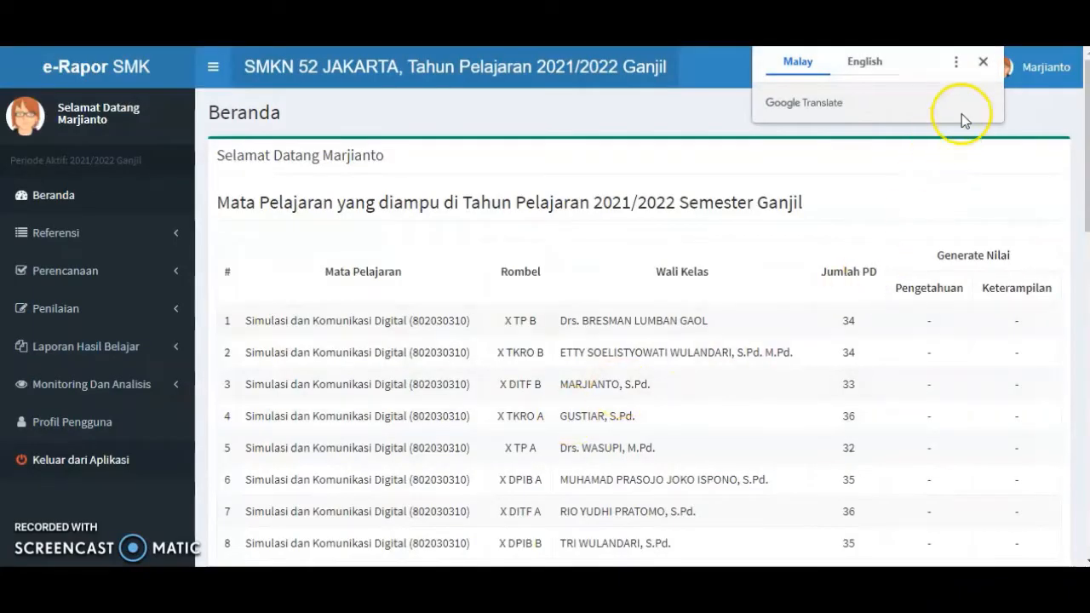
pyautogui.click(982, 65)
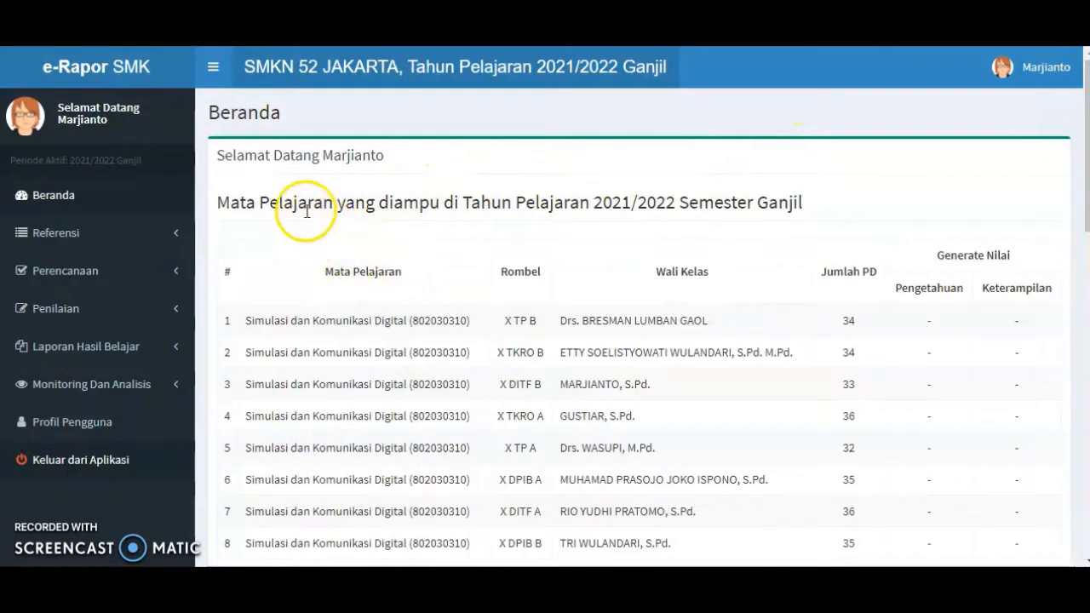
# Set the Rasio Nilai Akhir for Simulasi dan Komunikasi Digital to Pengetahuan 40 and Keterampilan 60, and save it.
pyautogui.click(98, 274)
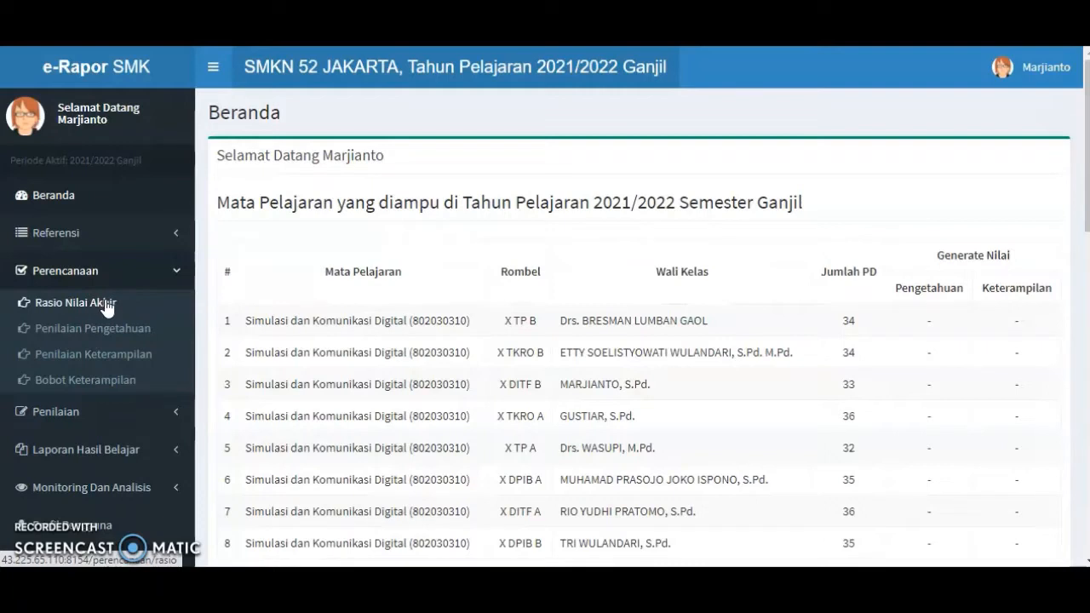
pyautogui.click(108, 308)
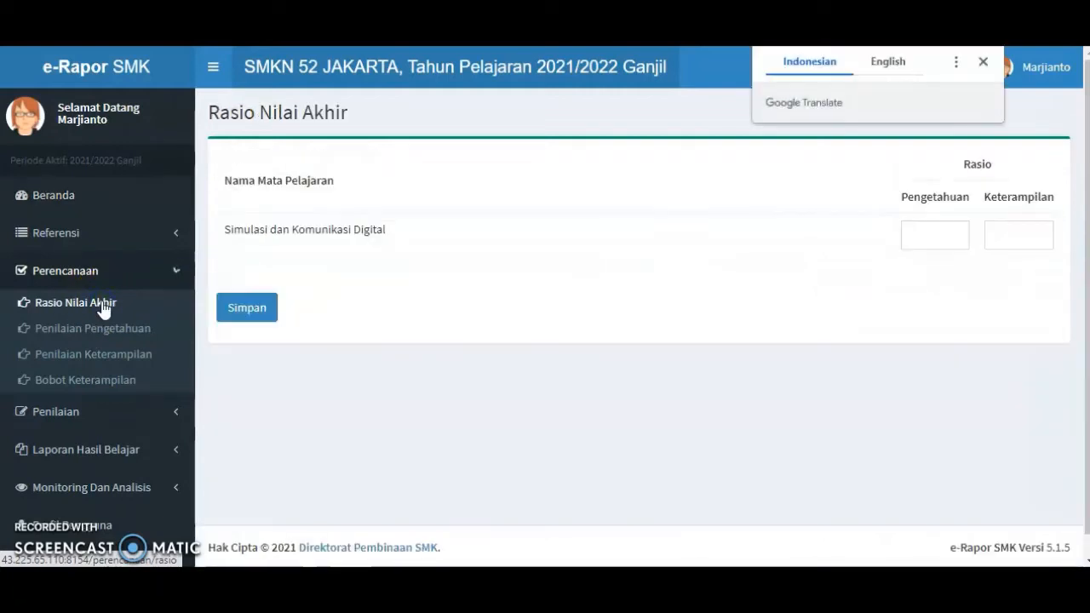
pyautogui.click(983, 64)
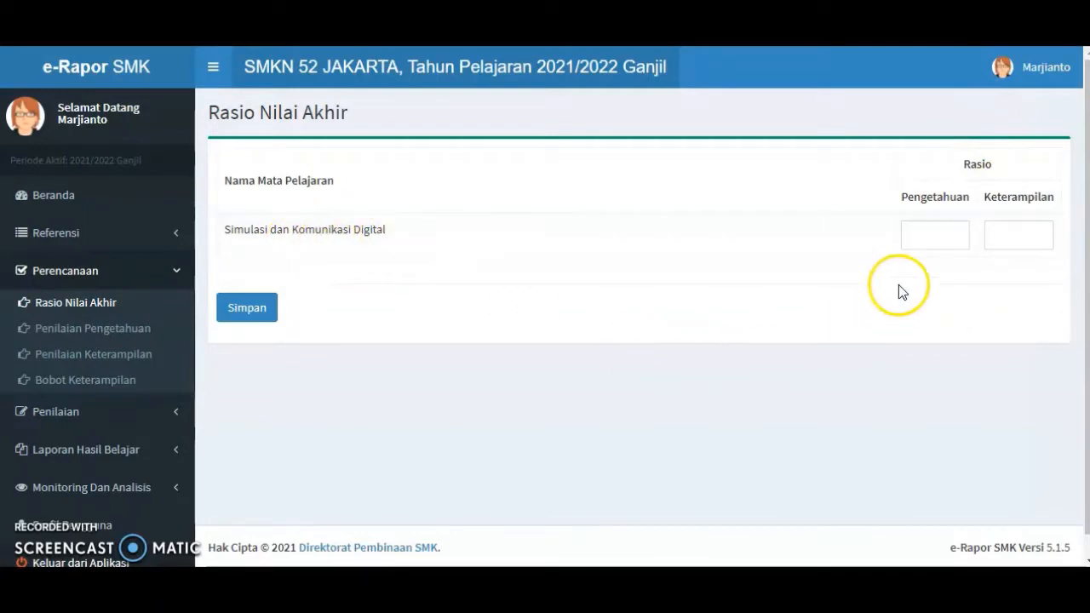
pyautogui.click(936, 233)
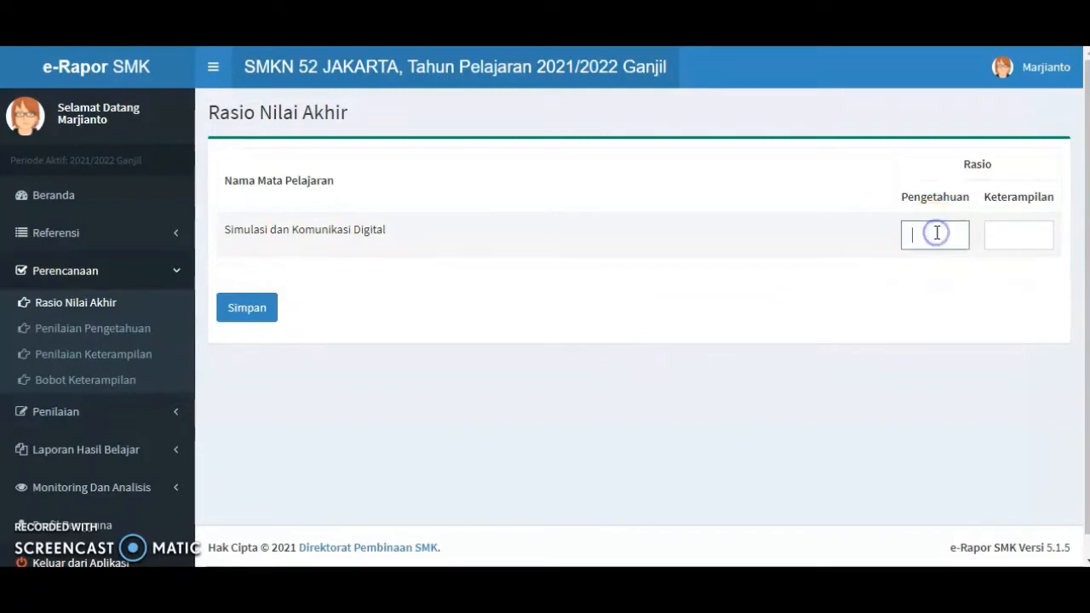
pyautogui.write('40')
pyautogui.click(996, 235)
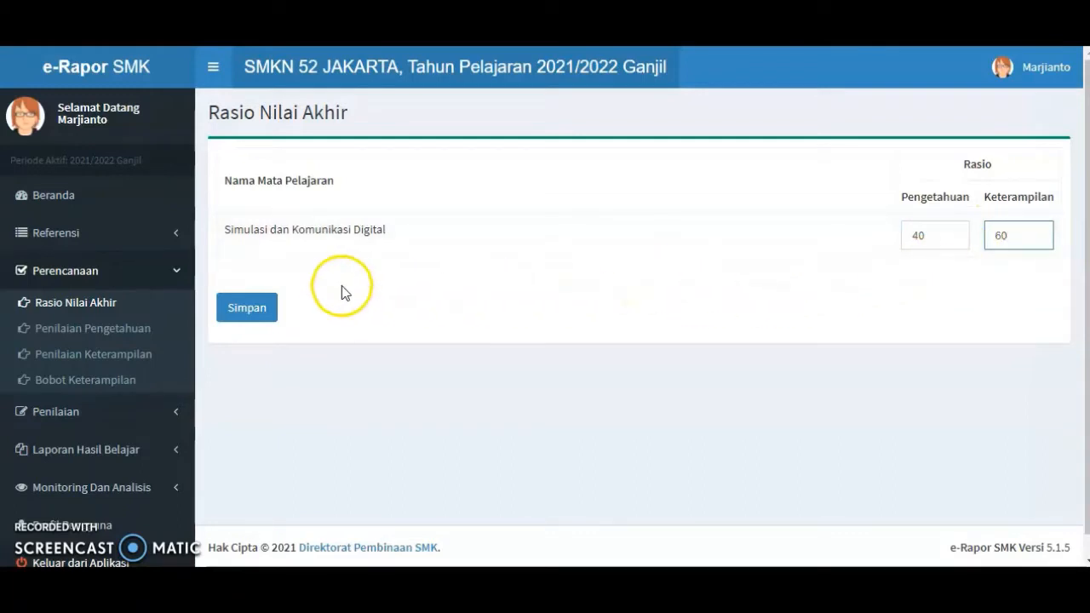
pyautogui.click(246, 312)
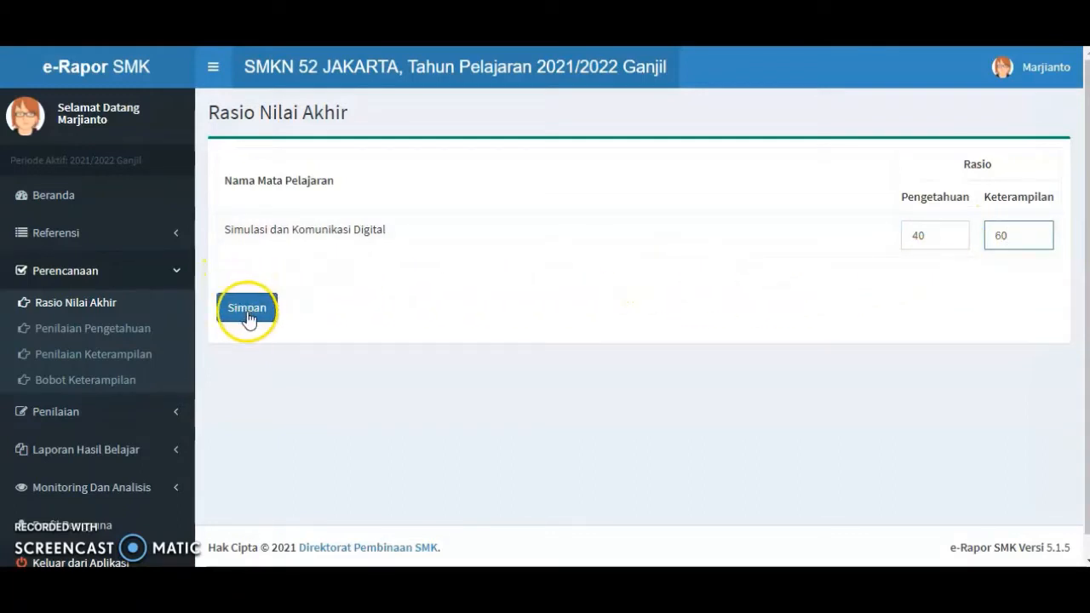
pyautogui.click(247, 315)
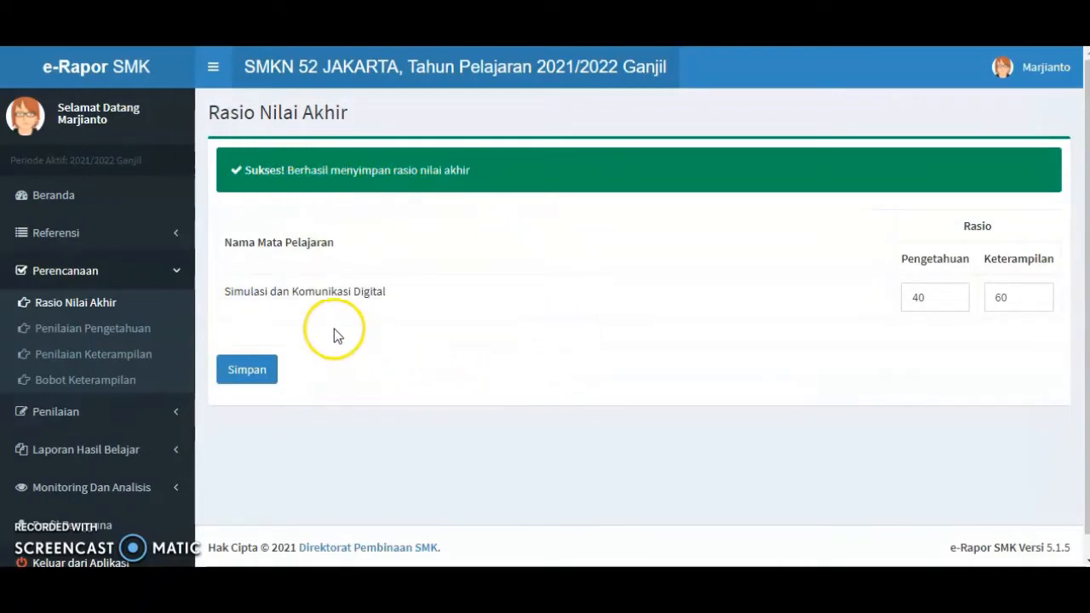
# Add a Penilaian Pengetahuan plan for Kelas 10, class X DITF A, subject Simulasi dan Komunikasi Digital.
pyautogui.click(114, 332)
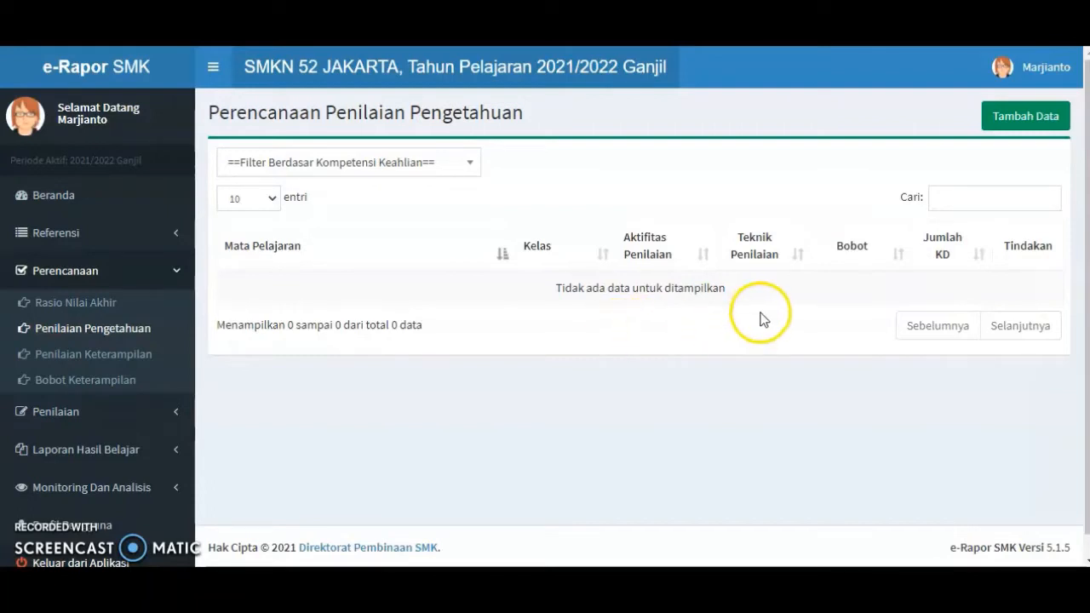
pyautogui.click(1012, 120)
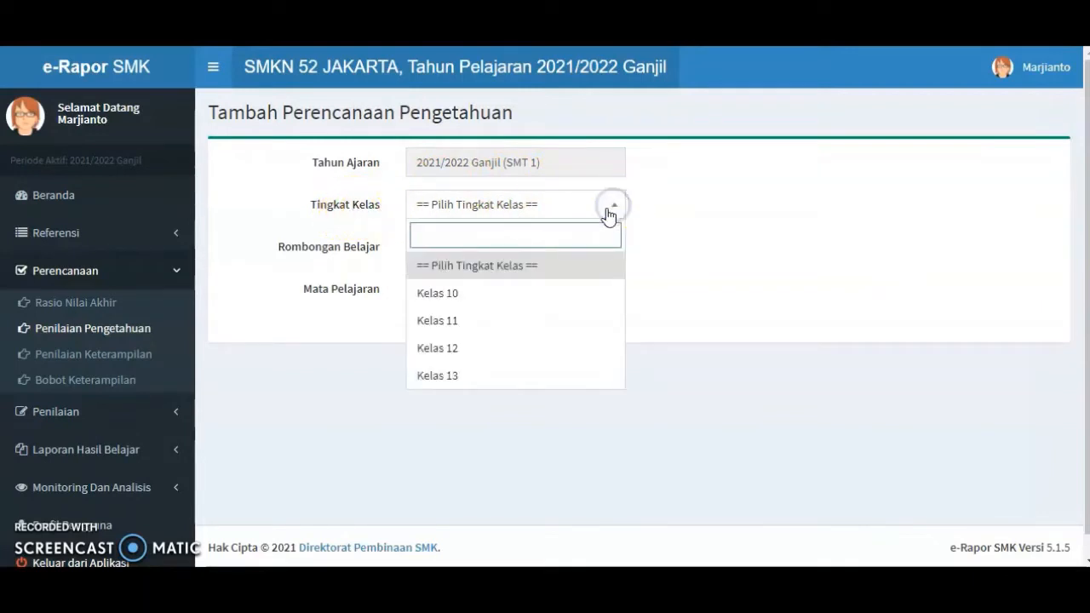
pyautogui.click(476, 293)
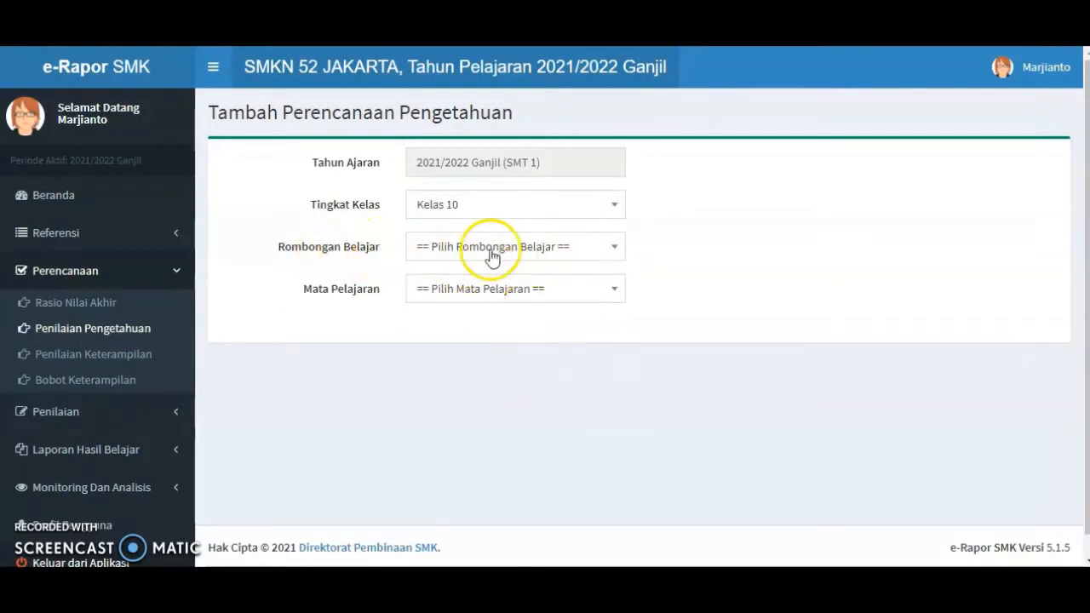
pyautogui.click(615, 251)
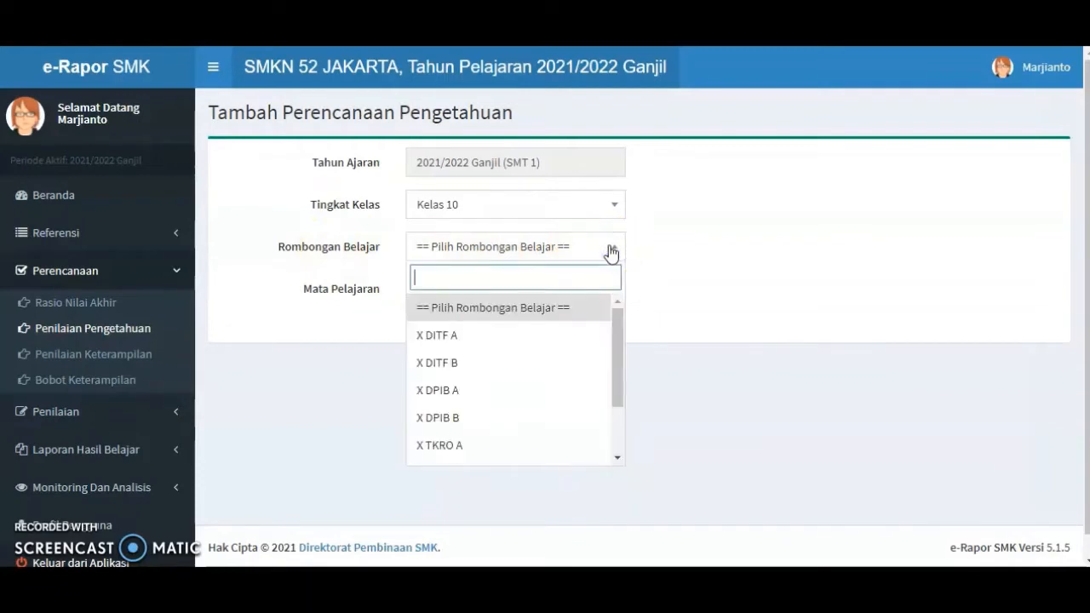
pyautogui.click(473, 340)
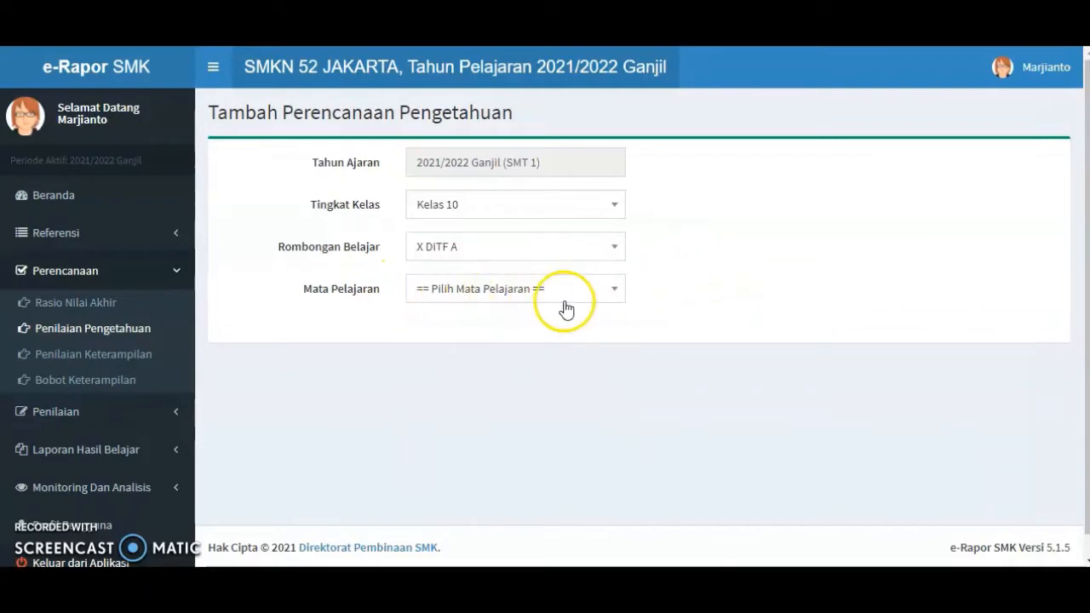
pyautogui.click(587, 289)
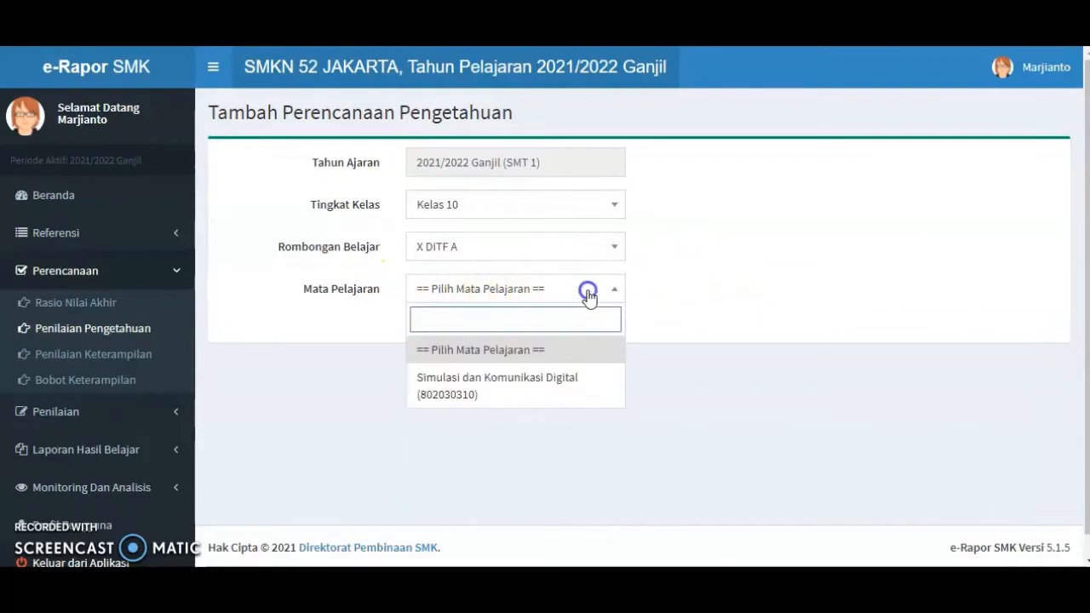
pyautogui.click(586, 394)
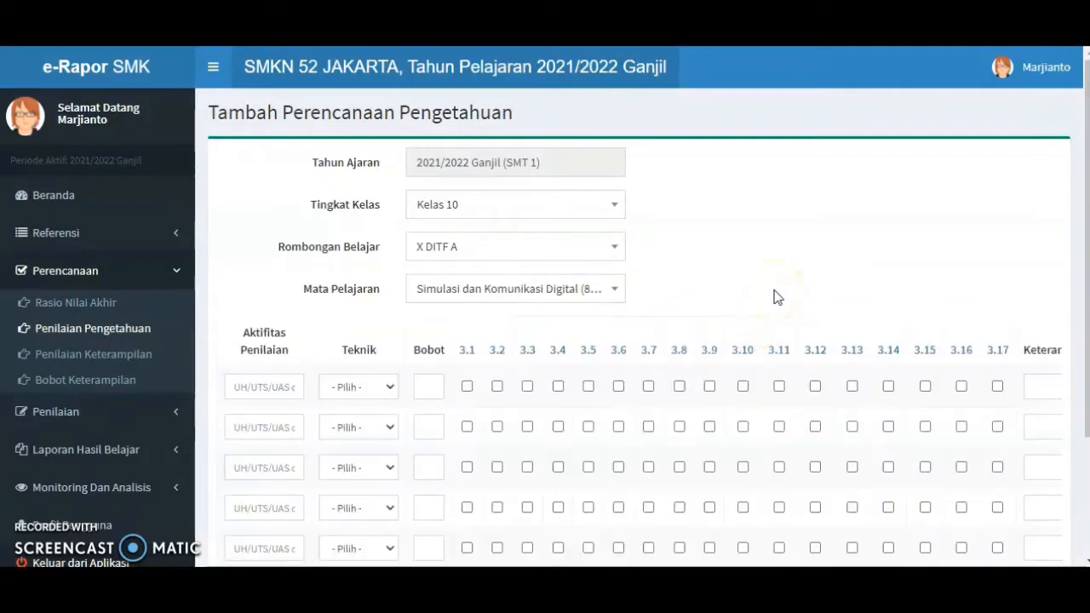
# Fill in the first assessment row with activity UH, technique Tes Tertulis and Bobot 100.
pyautogui.scroll(-1, 776, 297)
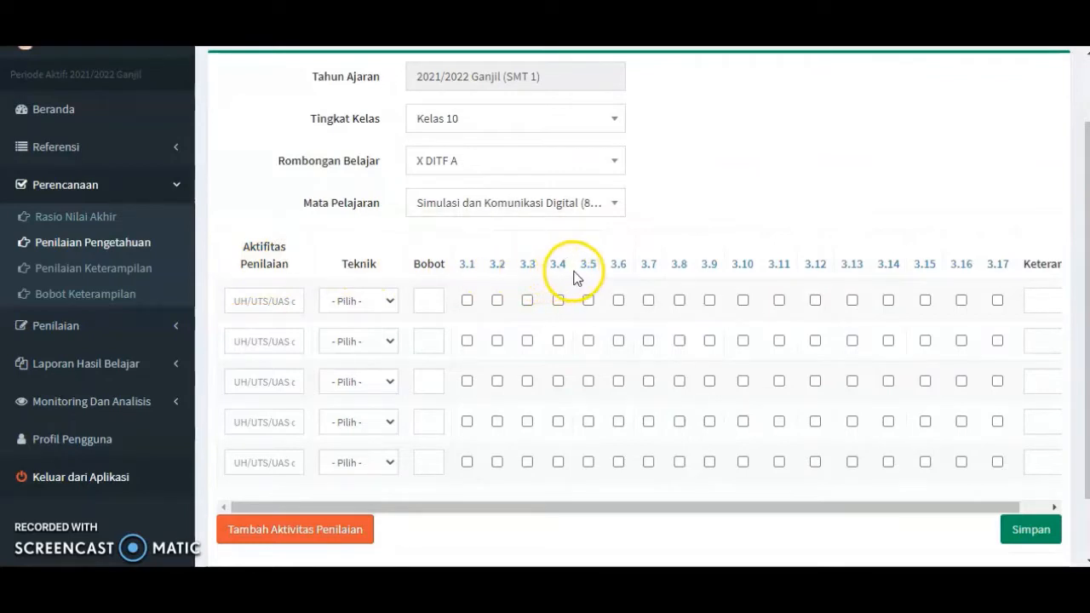
pyautogui.click(248, 302)
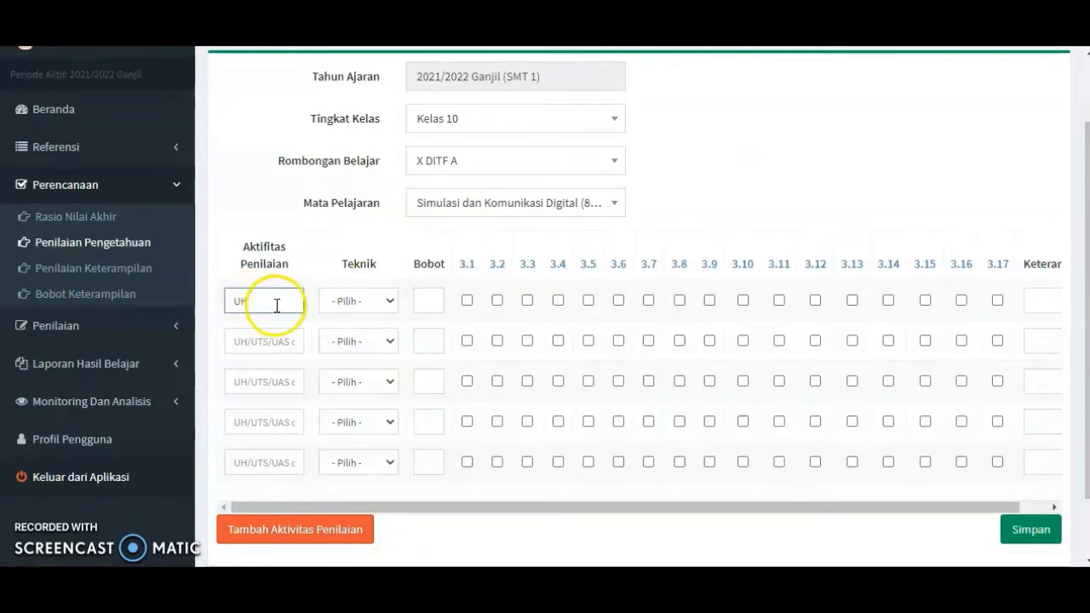
pyautogui.click(389, 305)
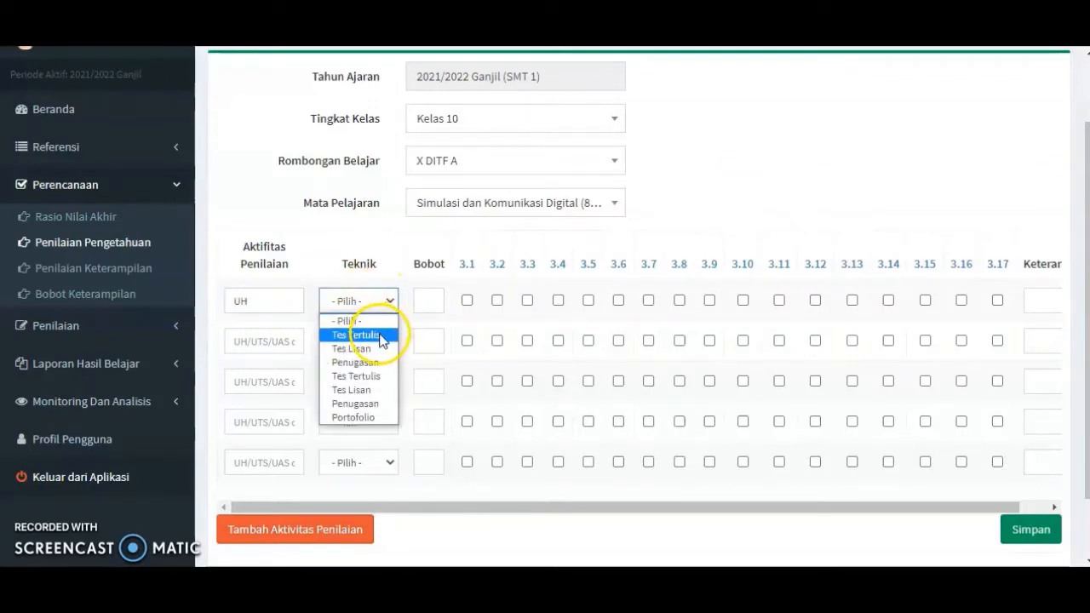
pyautogui.click(381, 337)
pyautogui.click(428, 302)
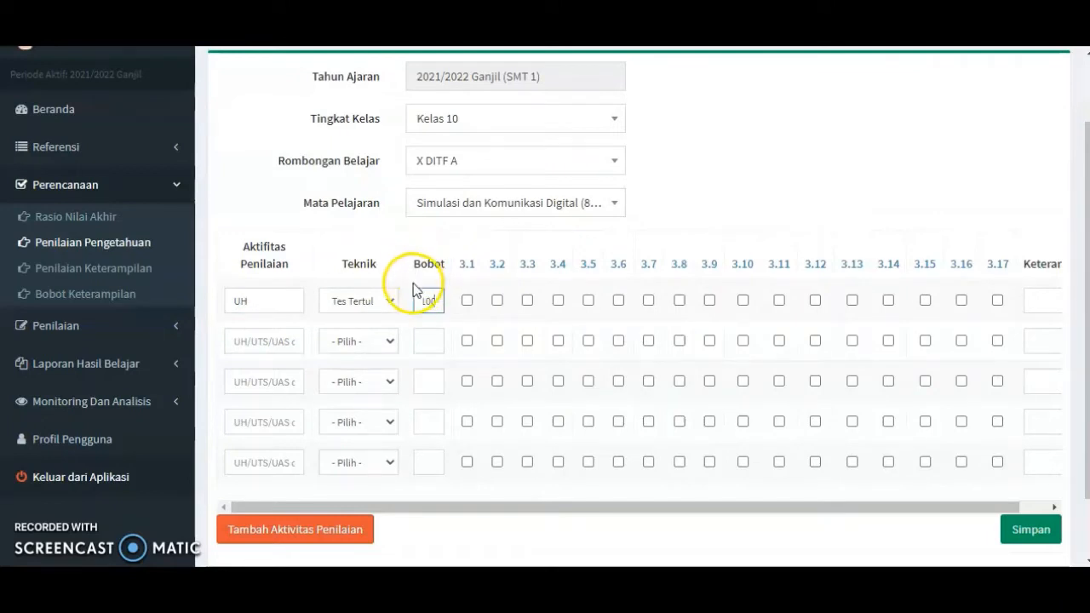
# Mark competencies 3.1, 3.2, 3.3, 3.5 and 3.6 for the UH assessment row.
pyautogui.click(468, 302)
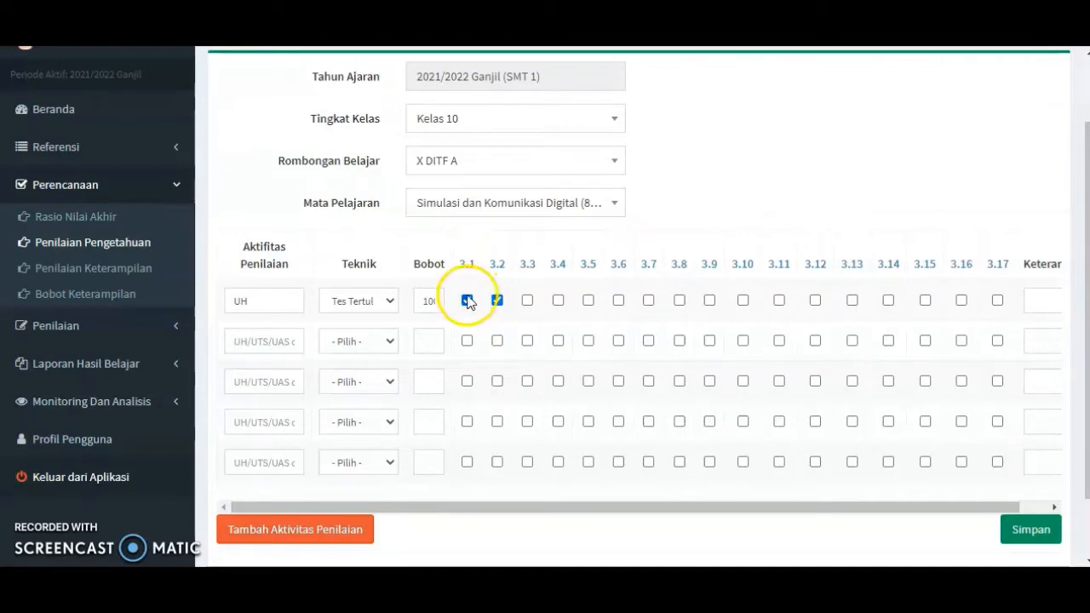
pyautogui.click(527, 300)
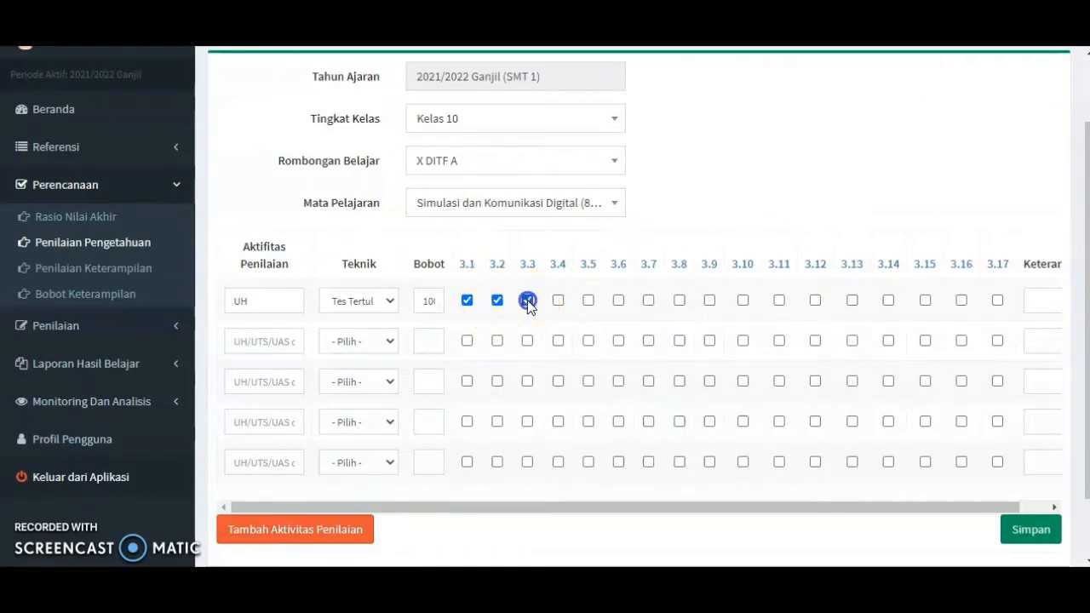
pyautogui.click(588, 301)
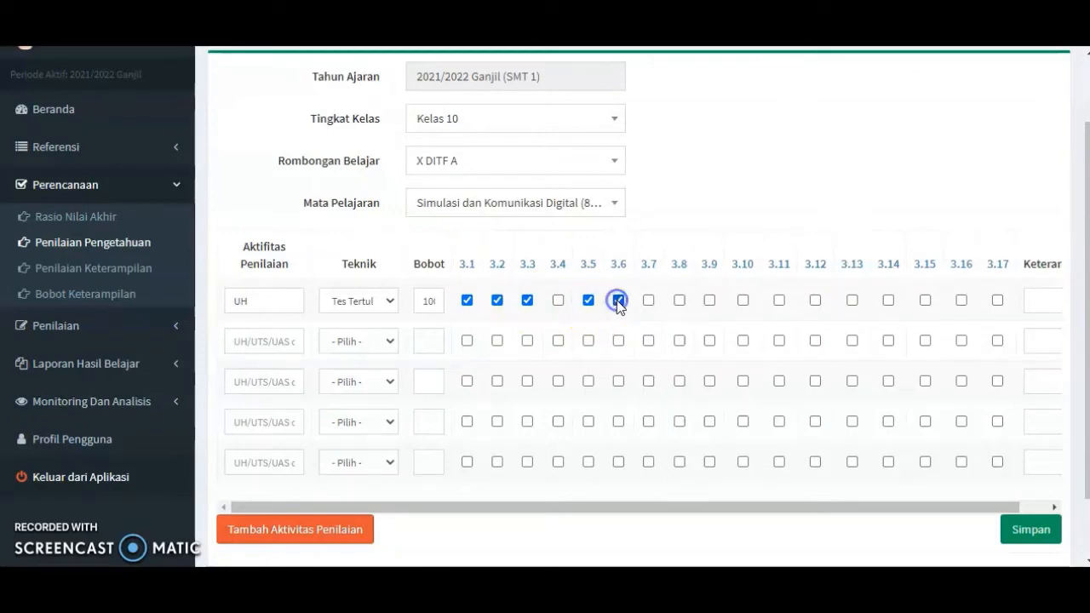
# Mark competencies 3.7, 3.10 and 3.11 for the UH assessment row.
pyautogui.click(647, 300)
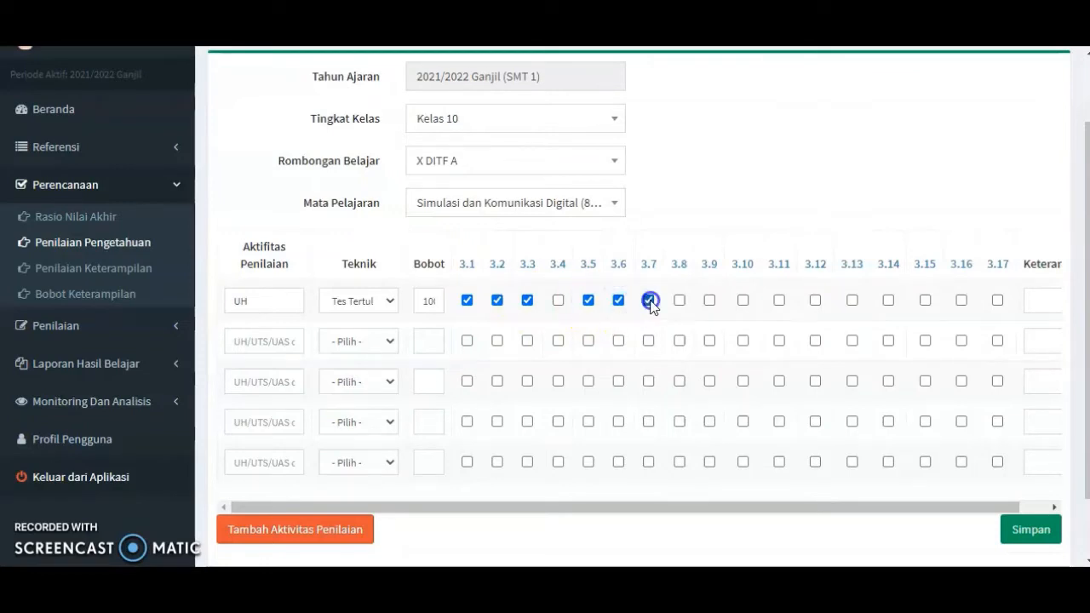
pyautogui.click(741, 301)
pyautogui.click(779, 301)
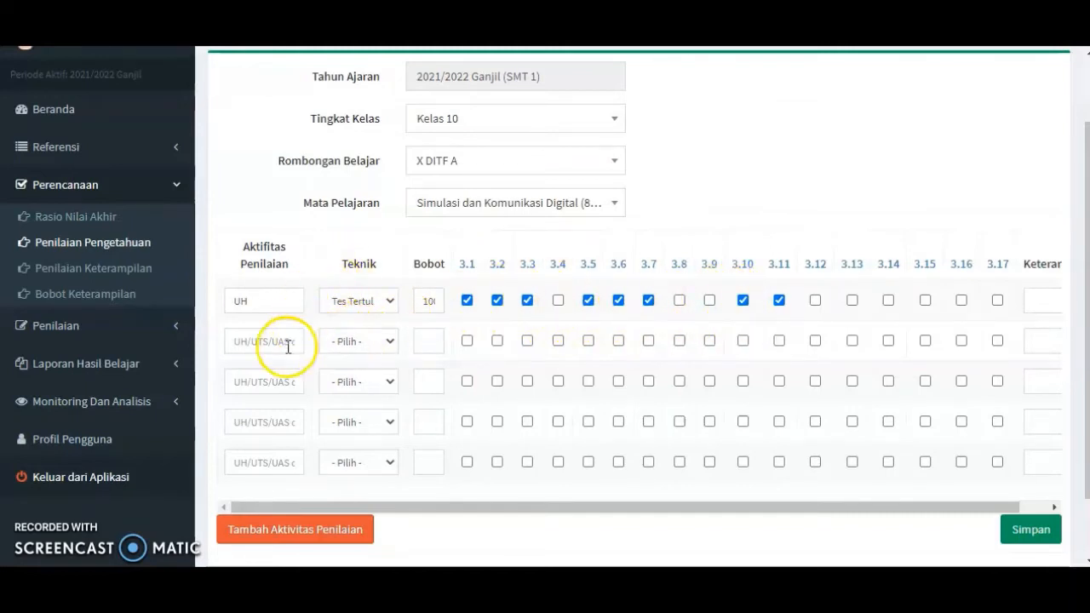
# Fill in the second assessment row with activity UTS, technique Tes Tertulis and Bobot 100.
pyautogui.click(244, 342)
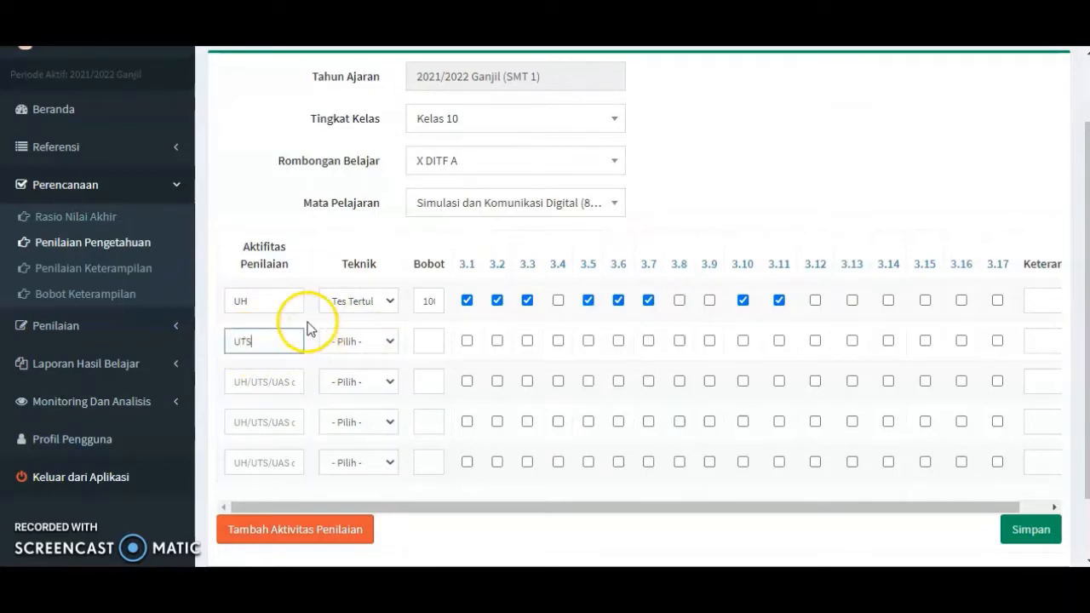
pyautogui.click(392, 342)
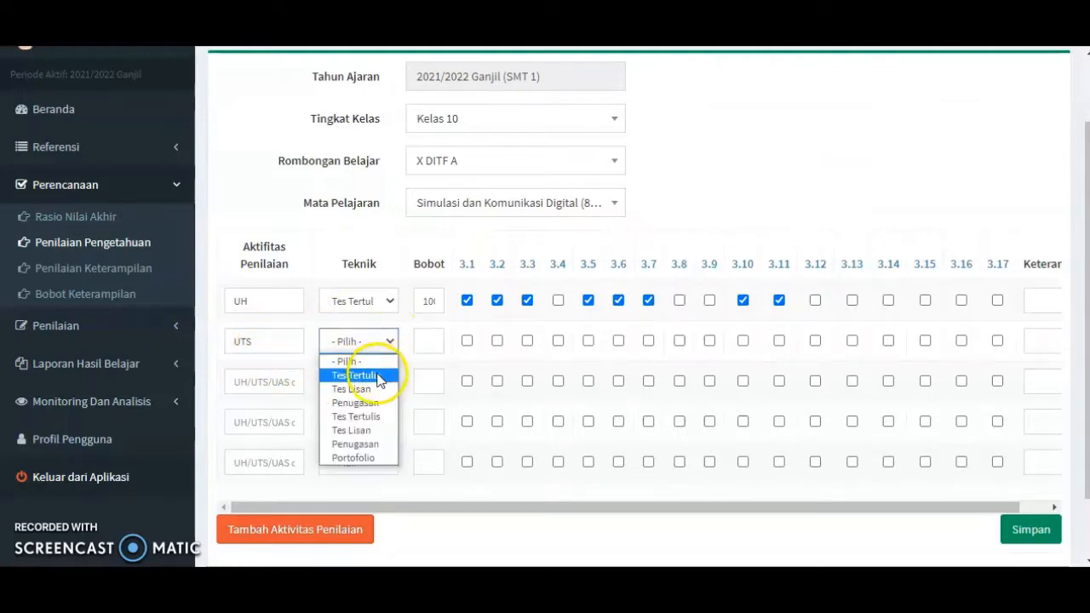
pyautogui.click(374, 376)
pyautogui.click(427, 345)
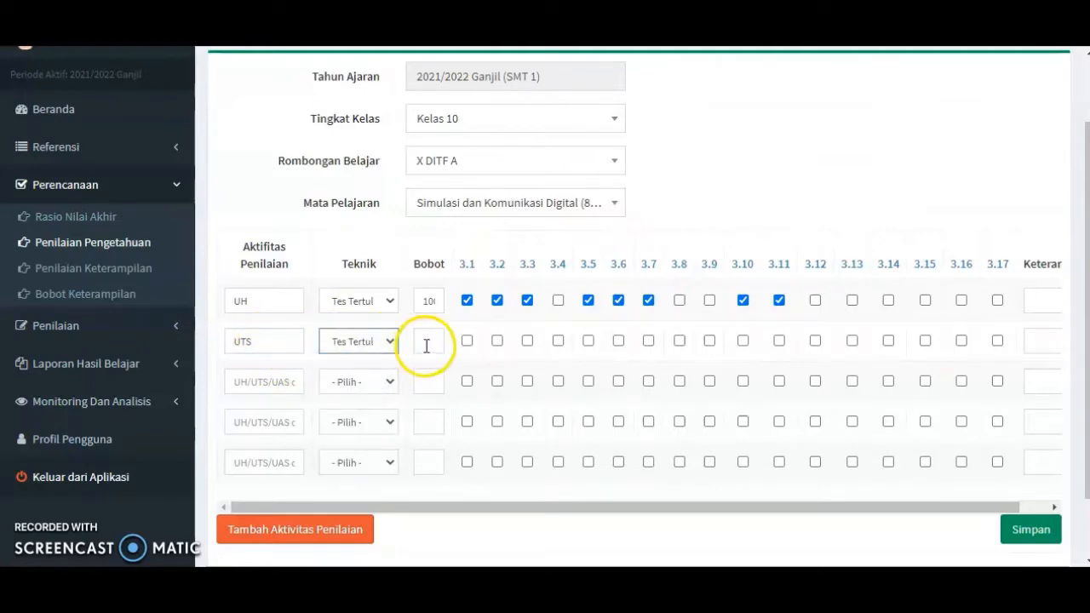
pyautogui.click(426, 345)
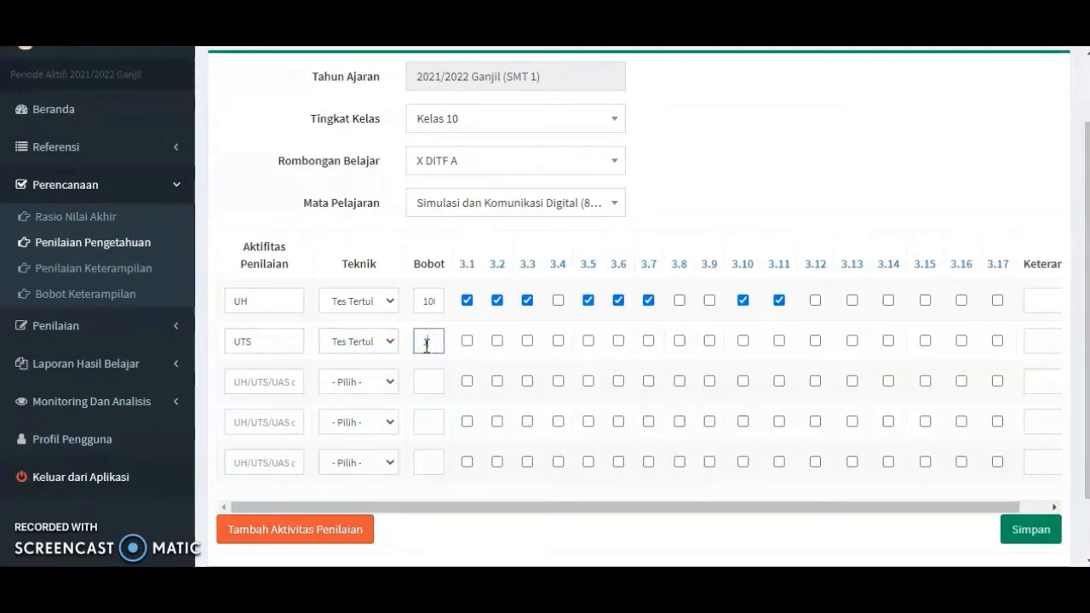
# Mark competencies 3.1, 3.2, 3.10 and 3.11 for the UTS assessment row.
pyautogui.click(467, 342)
pyautogui.click(466, 341)
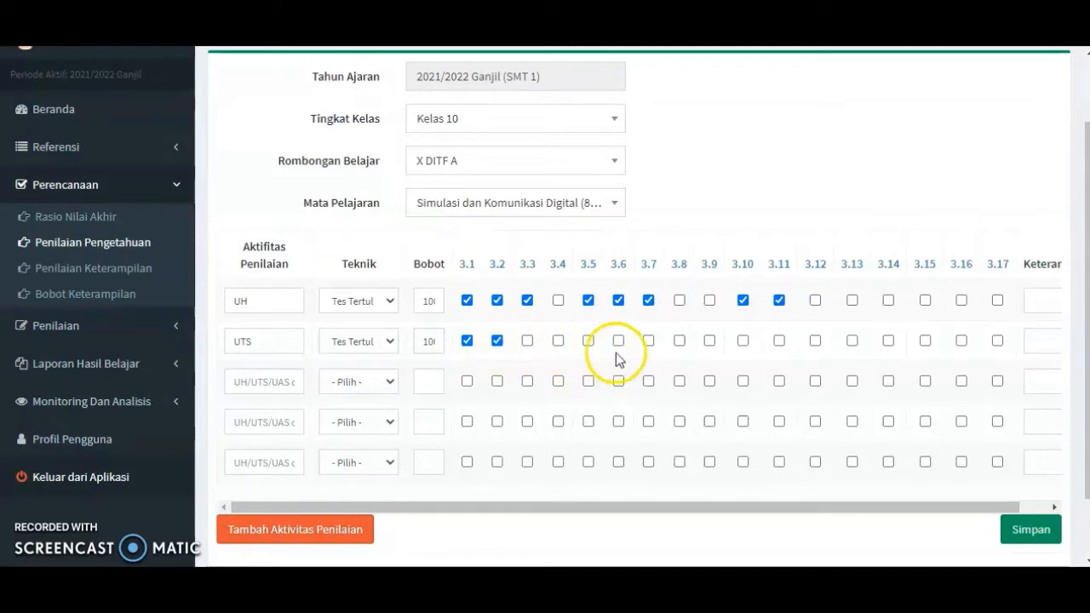
pyautogui.click(743, 341)
pyautogui.click(779, 341)
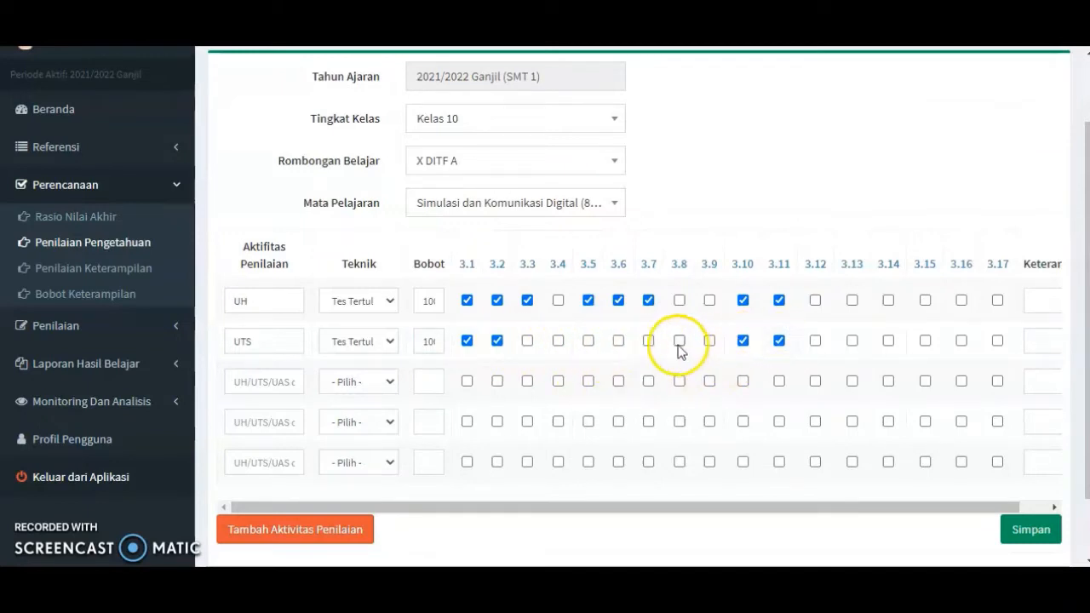
# Fill in the third assessment row with activity UAS, technique Tes Tertulis and Bobot 100.
pyautogui.click(266, 383)
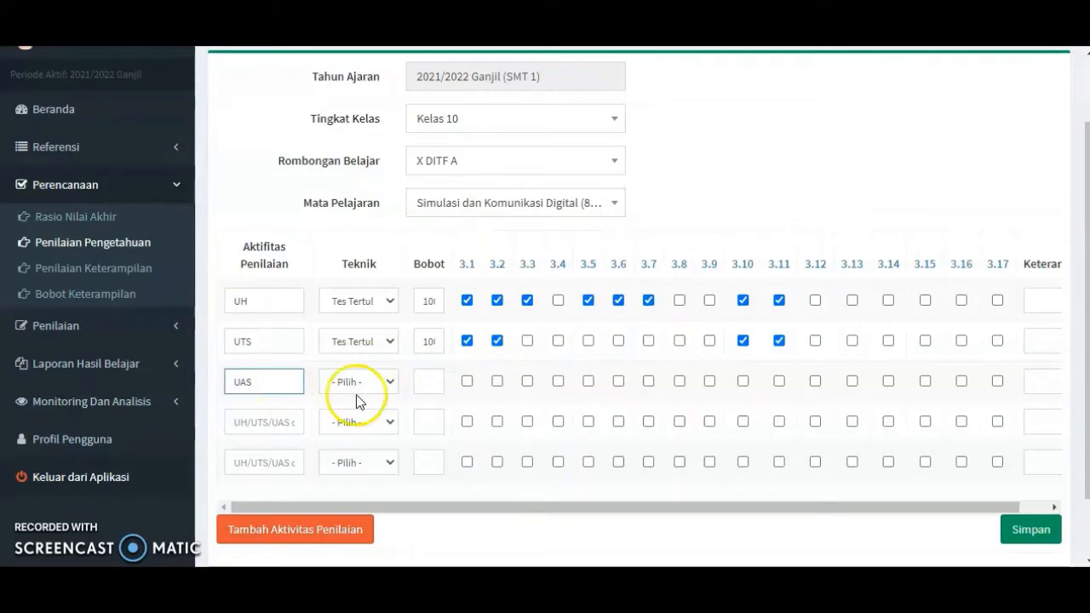
pyautogui.click(389, 382)
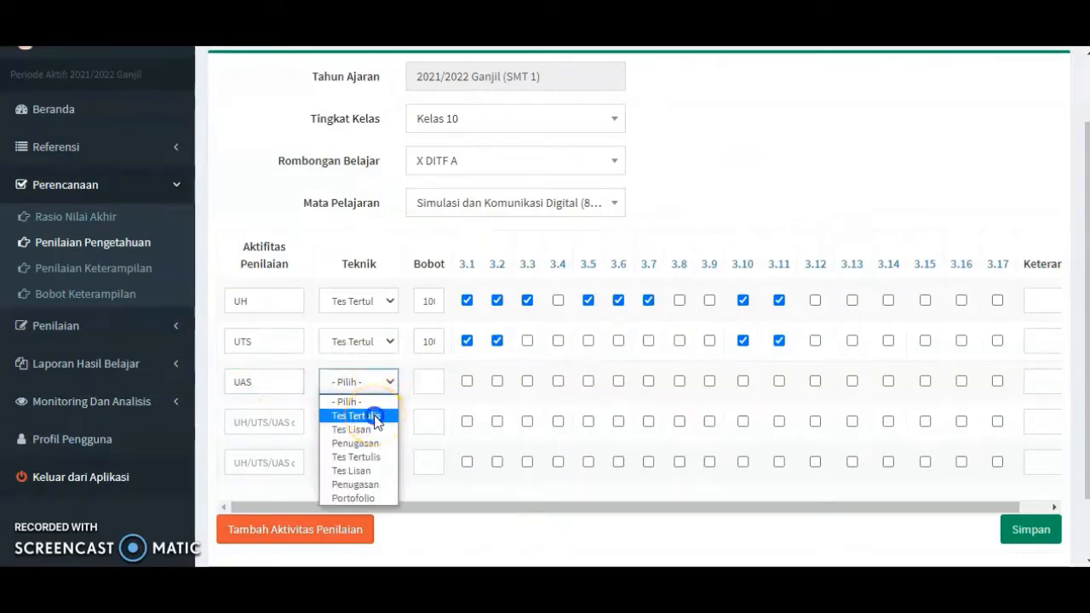
pyautogui.click(375, 415)
pyautogui.click(427, 383)
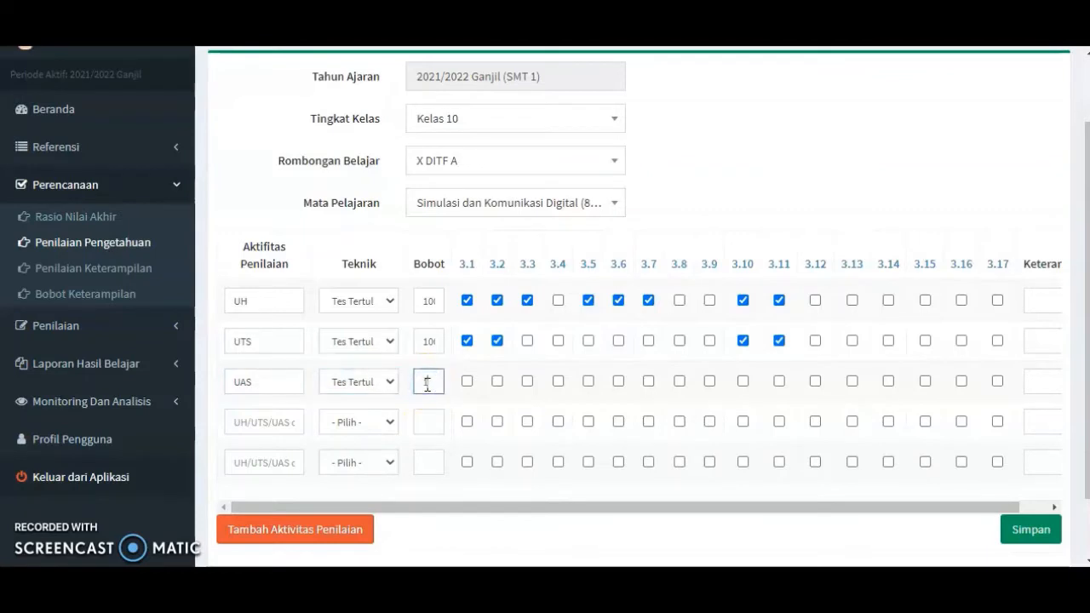
# Mark competencies 3.1, 3.2, 3.3, 3.5, 3.6, 3.7, 3.10 and 3.11 for the UAS row, and save the plan.
pyautogui.click(467, 383)
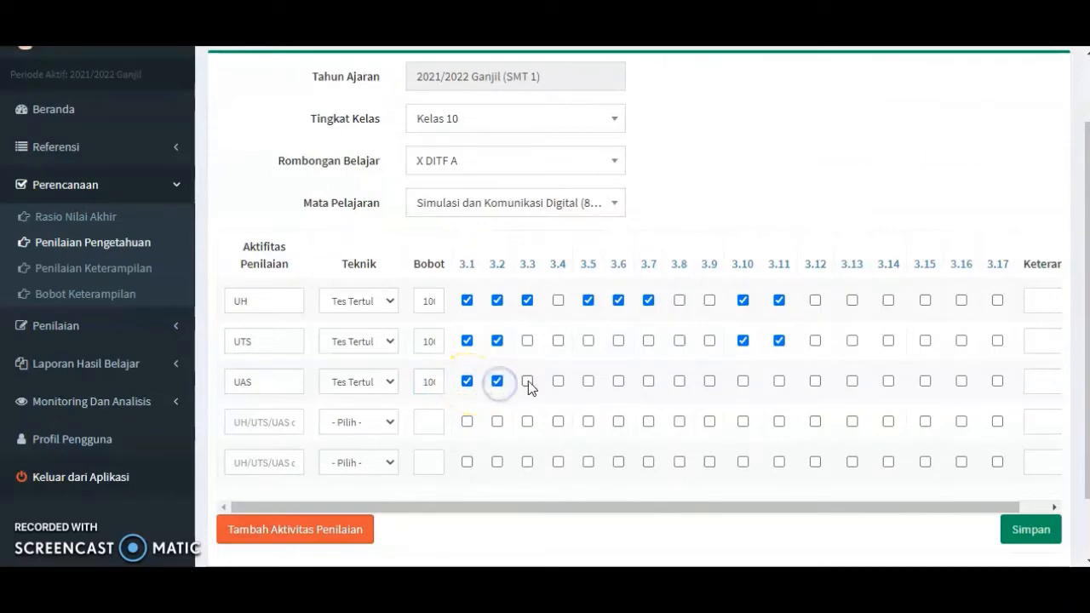
pyautogui.click(527, 382)
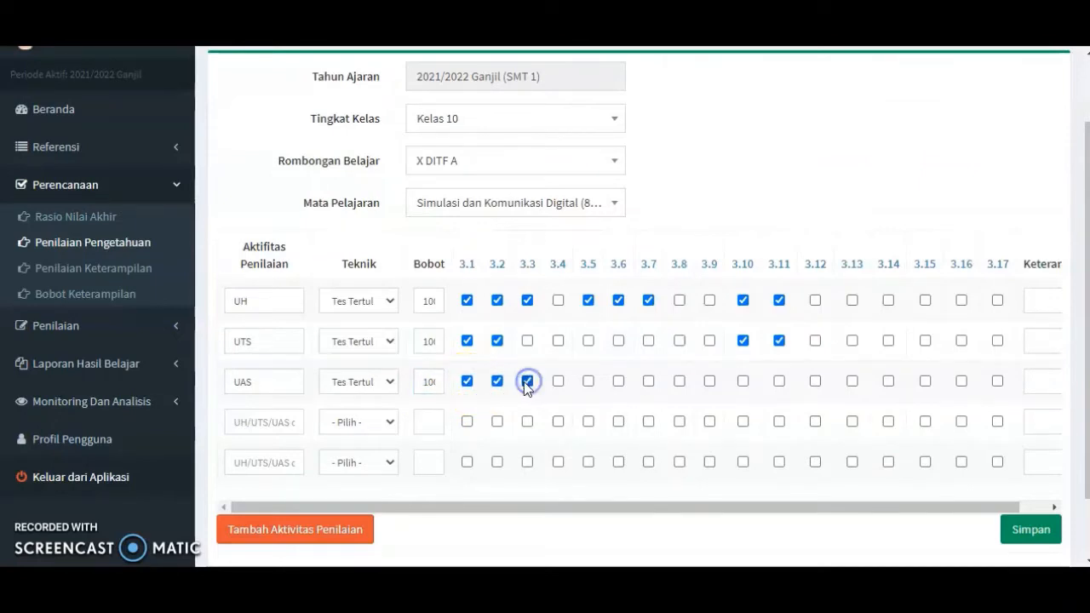
pyautogui.click(587, 382)
pyautogui.click(619, 381)
pyautogui.click(649, 382)
pyautogui.click(742, 381)
pyautogui.click(779, 382)
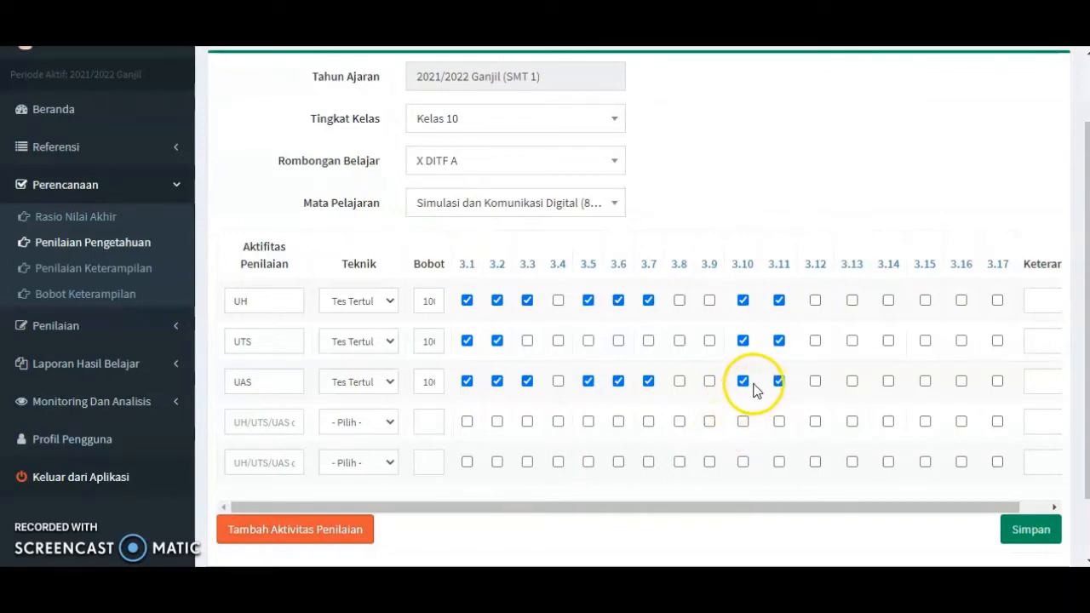
pyautogui.click(1036, 534)
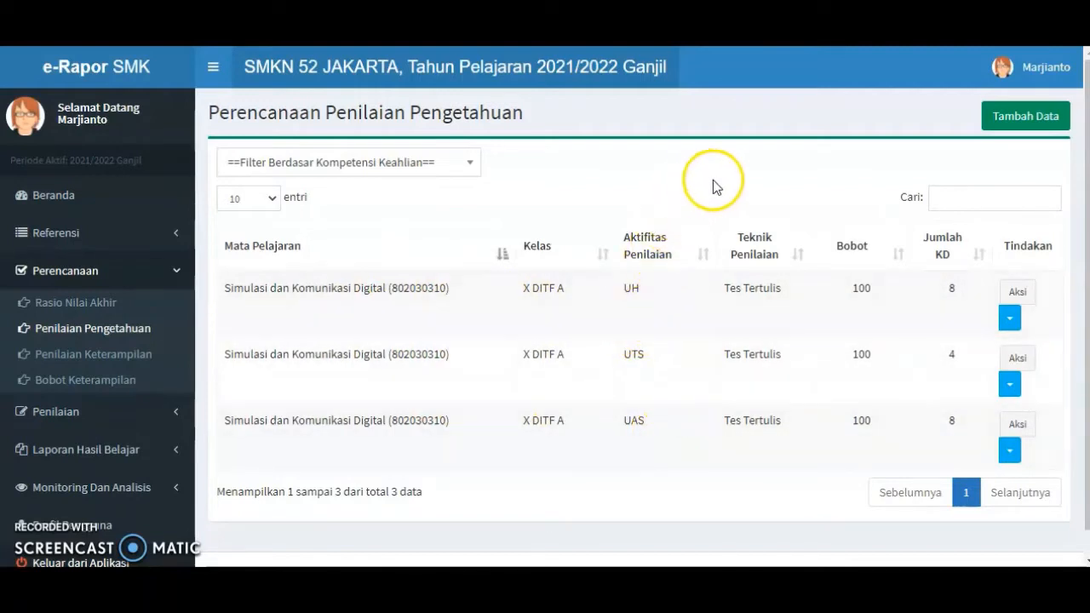
# Add another Penilaian Pengetahuan plan for Kelas 10, class X DITF B, subject Simulasi dan Komunikasi Digital.
pyautogui.click(1010, 118)
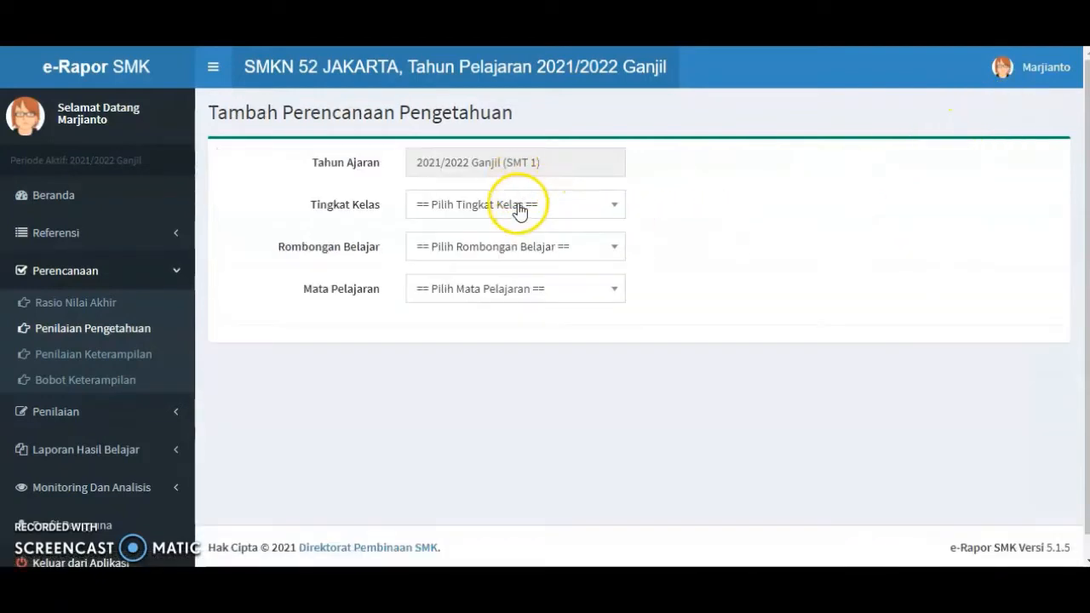
pyautogui.click(605, 211)
pyautogui.click(557, 293)
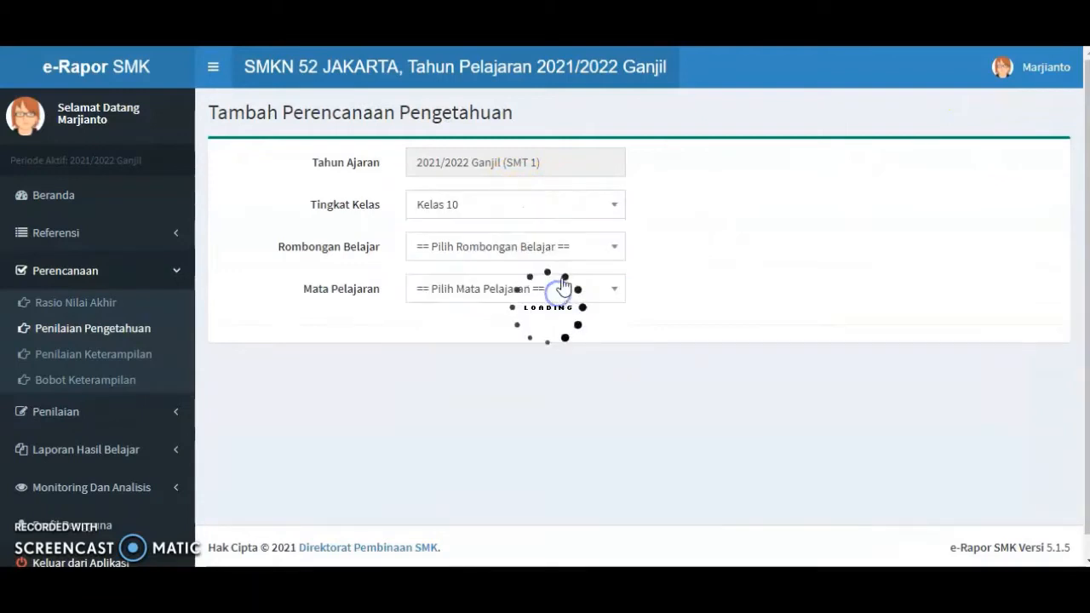
pyautogui.click(602, 247)
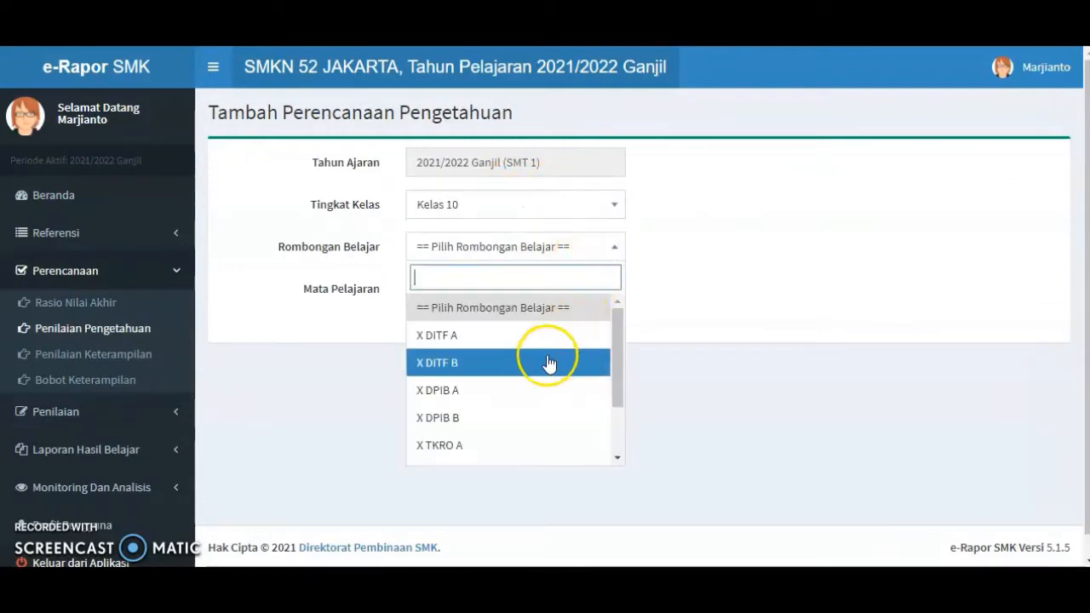
pyautogui.click(481, 364)
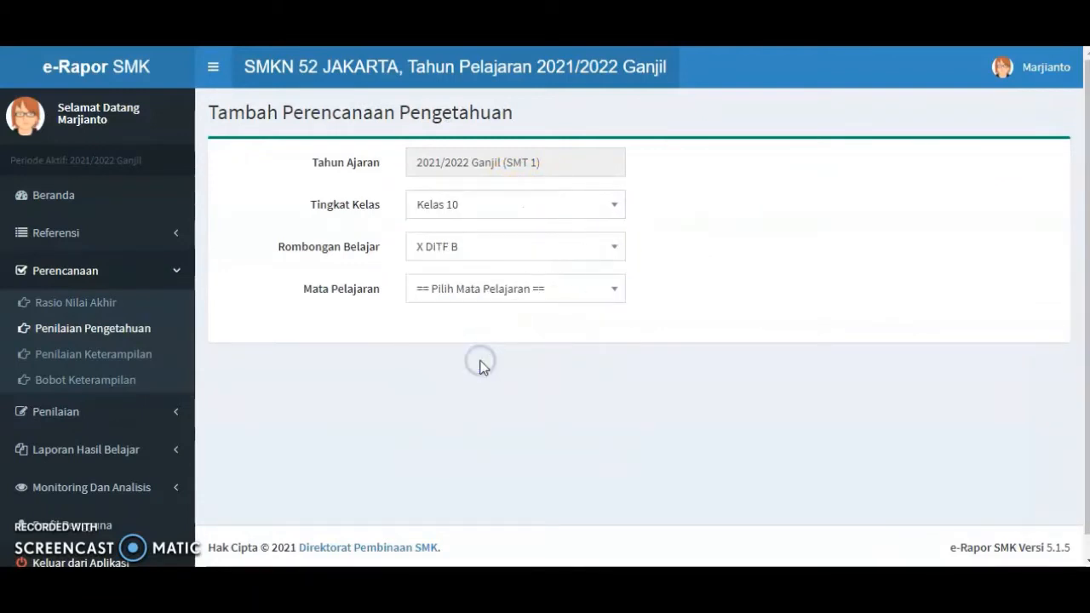
pyautogui.click(610, 290)
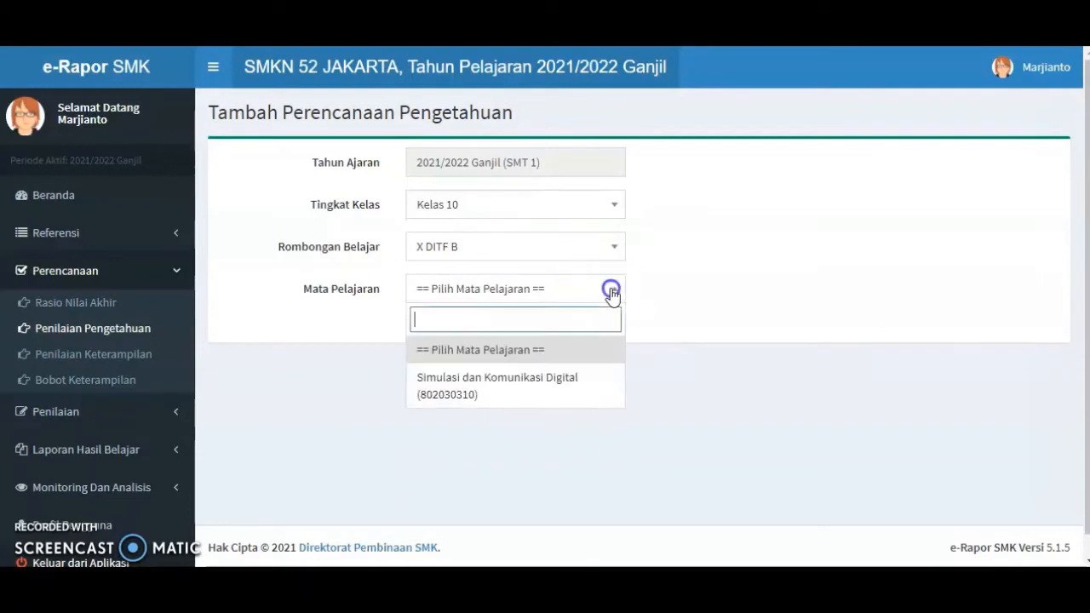
pyautogui.click(525, 391)
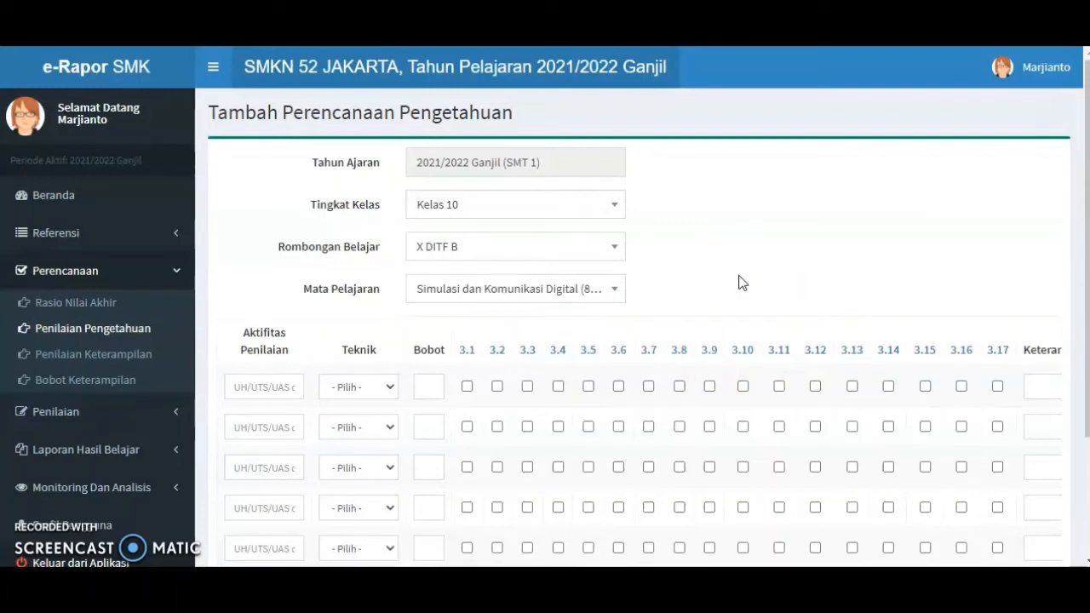
# Fill in the first row of the X DITF B plan with activity UH, technique Tes Tertulis and Bobot 100.
pyautogui.click(258, 388)
pyautogui.click(389, 385)
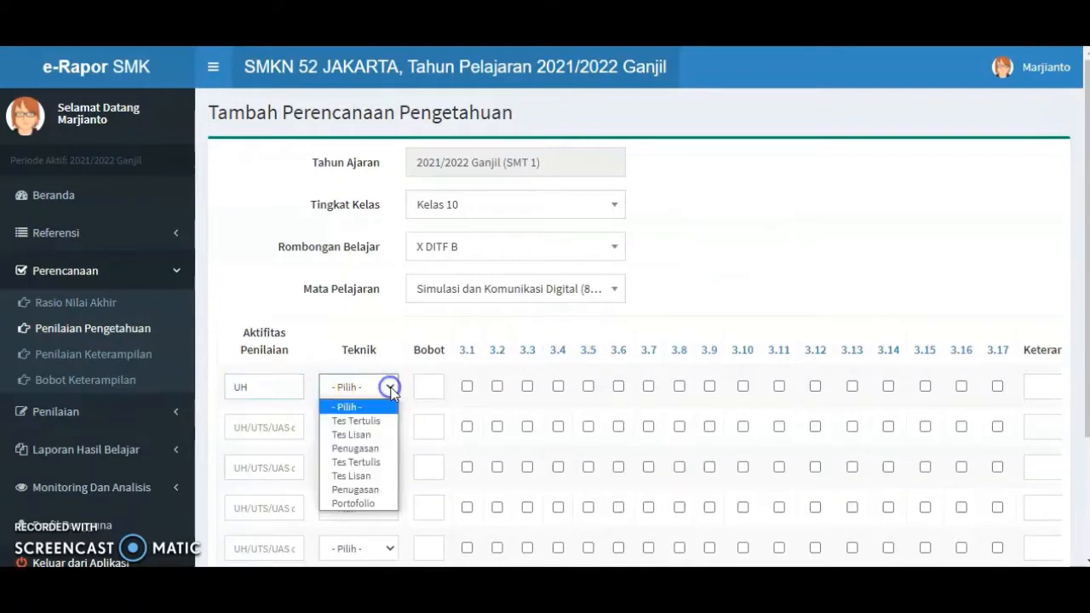
pyautogui.click(378, 420)
pyautogui.click(425, 388)
pyautogui.write('100')
# Mark competencies 3.1, 3.2, 3.3, 3.5, 3.6, 3.7, 3.10 and 3.11 for the UH row of the X DITF B plan.
pyautogui.click(467, 386)
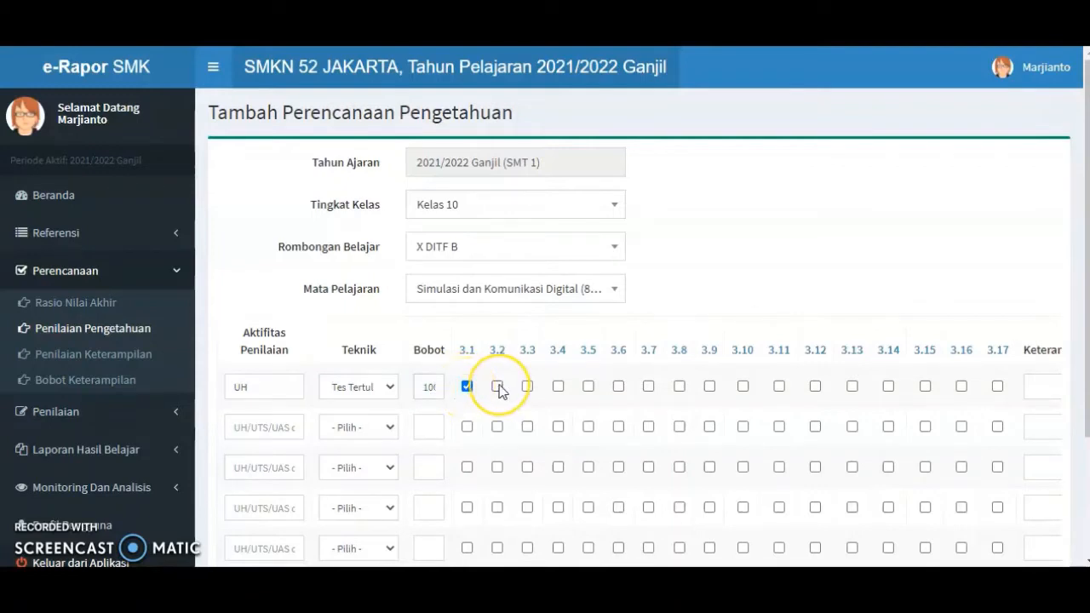
pyautogui.click(498, 387)
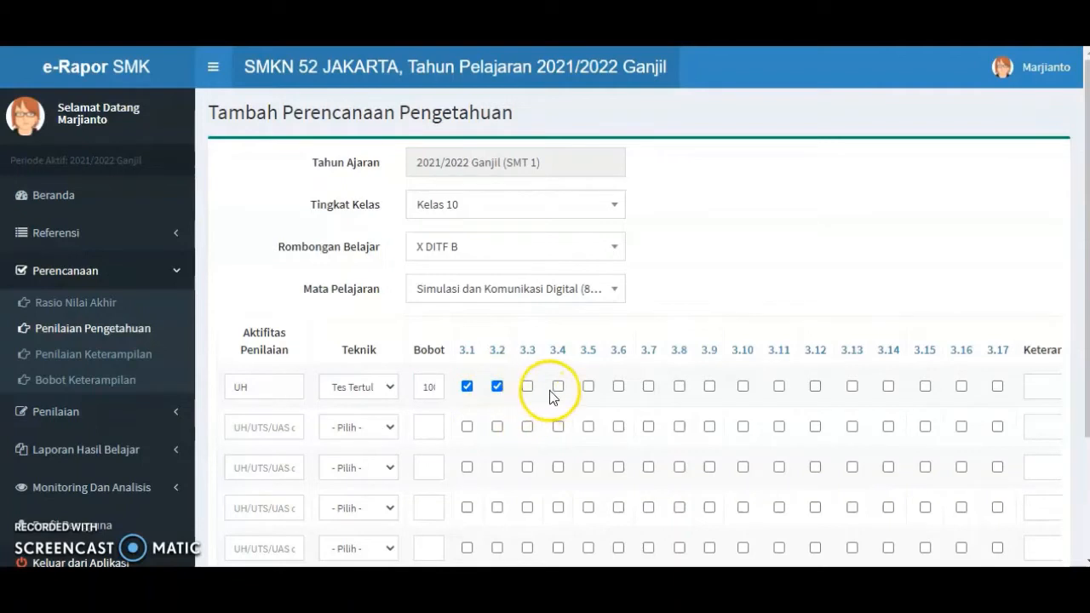
pyautogui.click(527, 386)
pyautogui.click(587, 387)
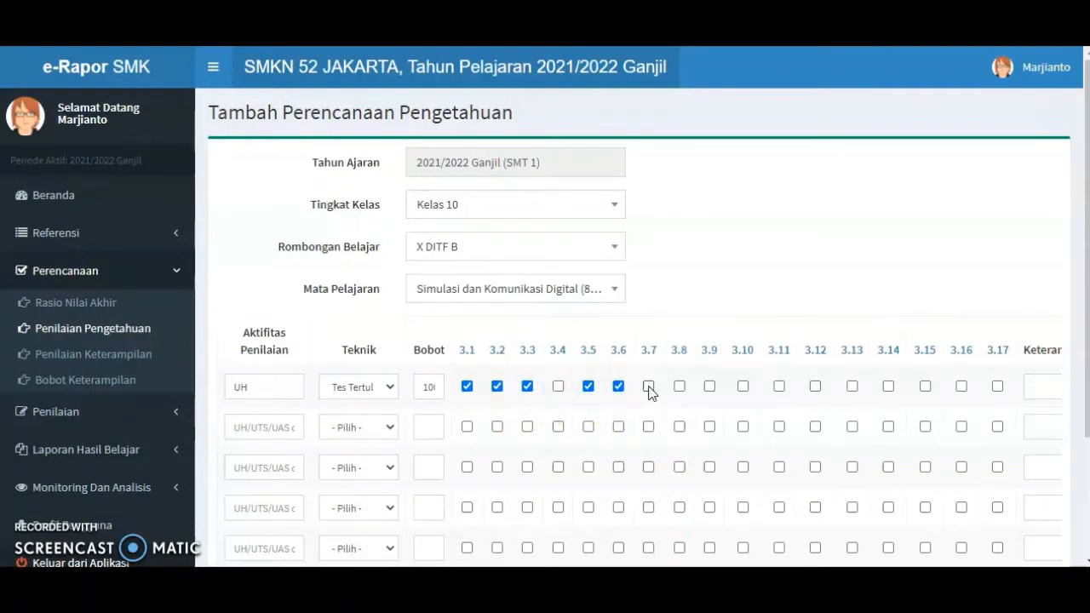
pyautogui.click(742, 386)
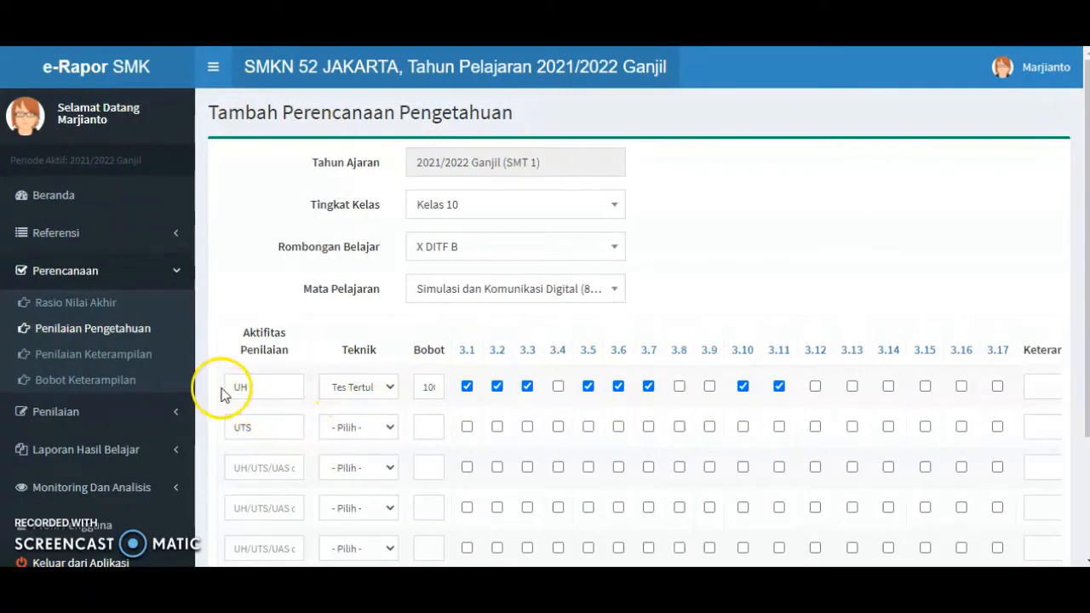
# Fill in the second row of the X DITF B plan with activity UTS, technique Tes Tertulis and Bobot 100.
pyautogui.click(265, 429)
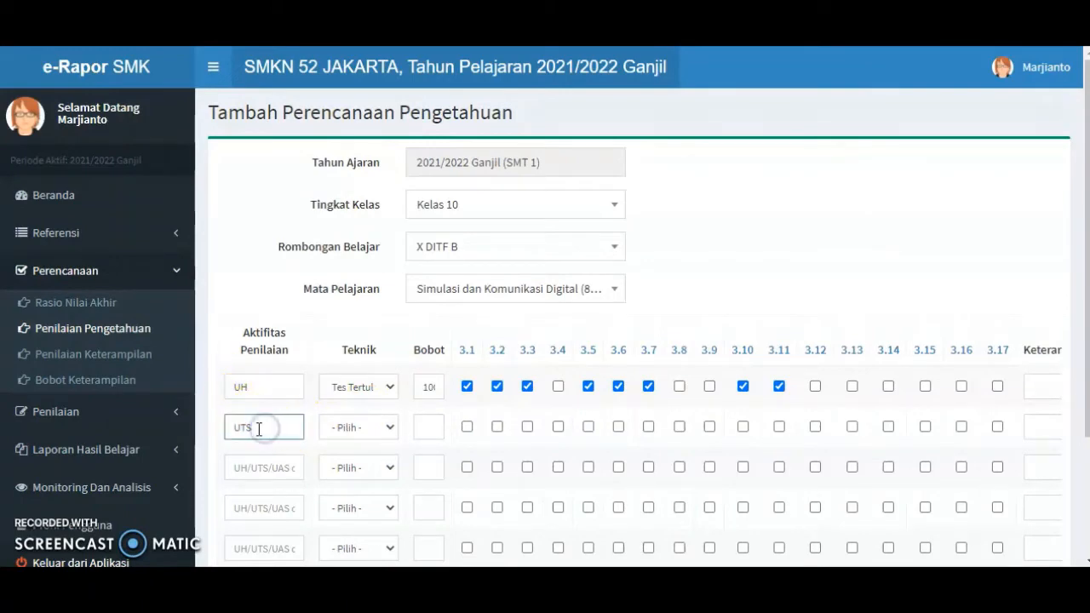
pyautogui.click(391, 428)
pyautogui.click(355, 461)
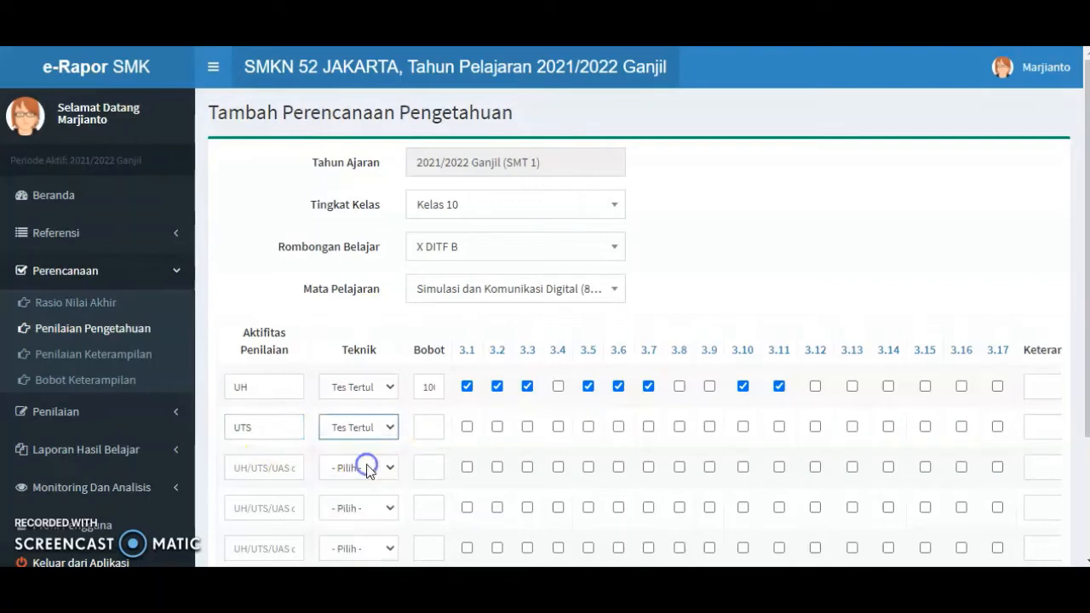
pyautogui.click(429, 429)
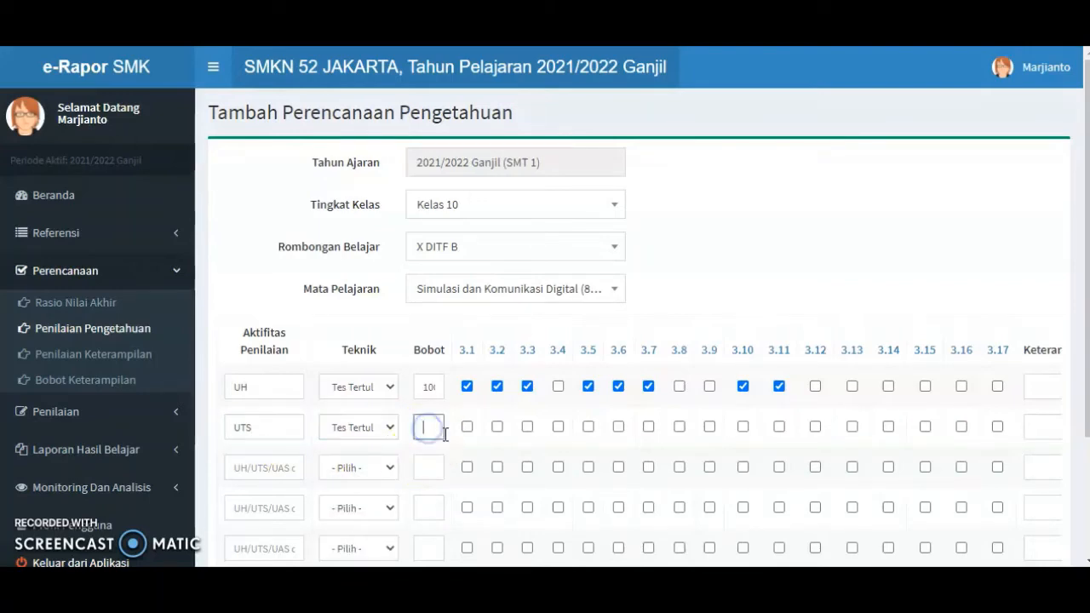
pyautogui.click(437, 430)
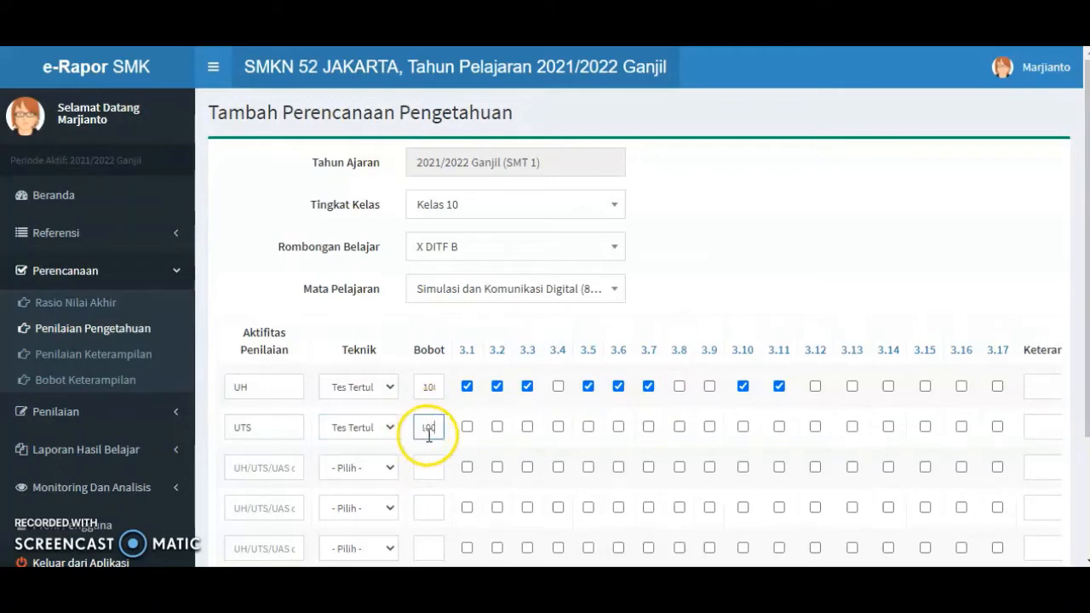
# Mark competencies 3.1, 3.2, 3.10 and 3.11 for the UTS row of the X DITF B plan.
pyautogui.click(497, 427)
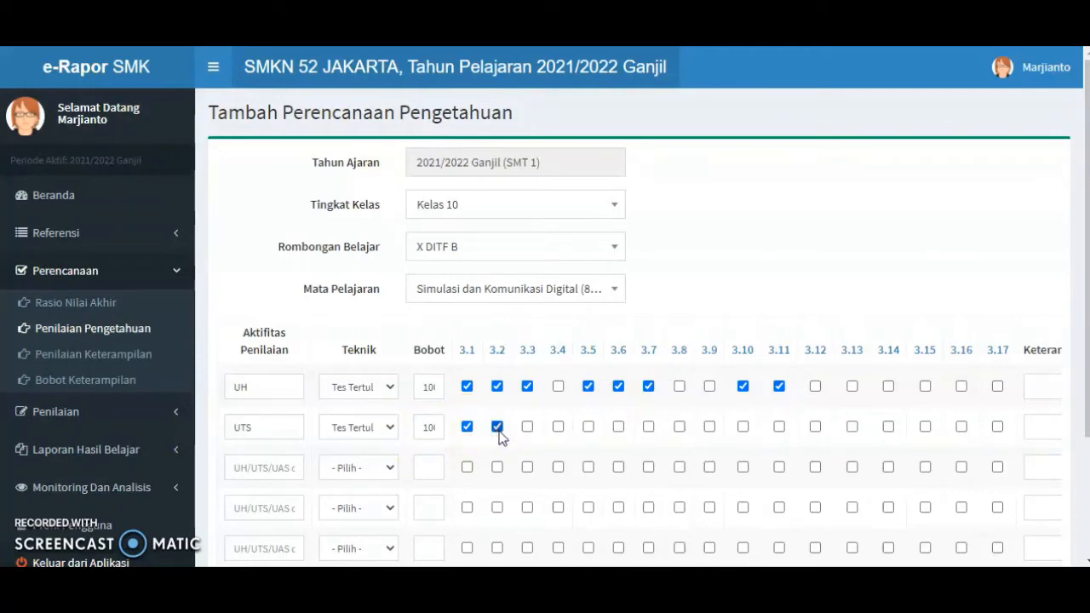
pyautogui.click(742, 426)
pyautogui.click(779, 427)
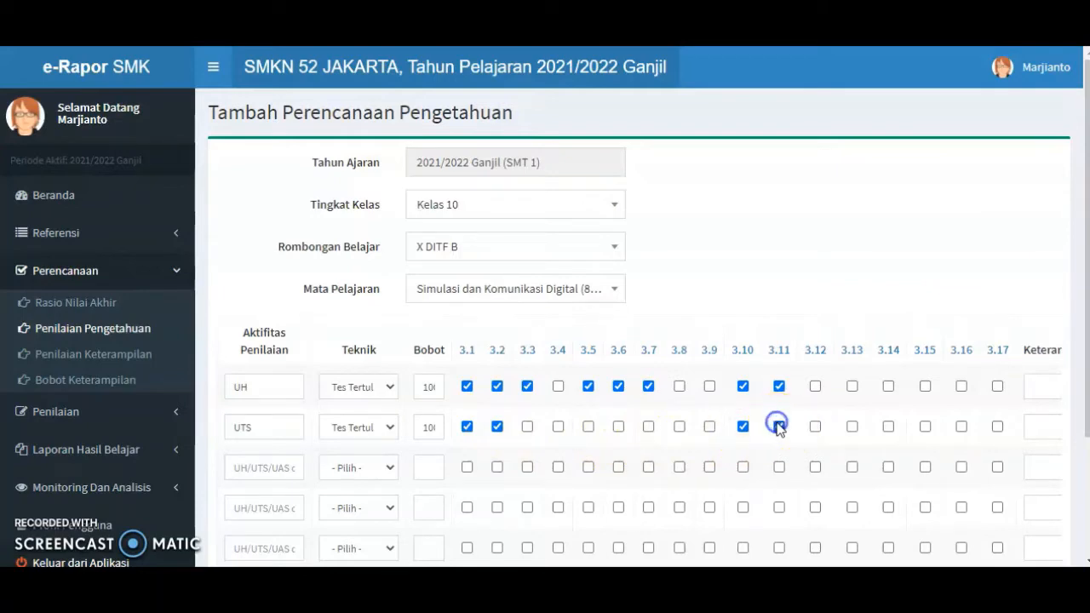
# Fill in the third row of the X DITF B plan with activity UAS, technique Tes Tertulis and Bobot 100.
pyautogui.click(253, 466)
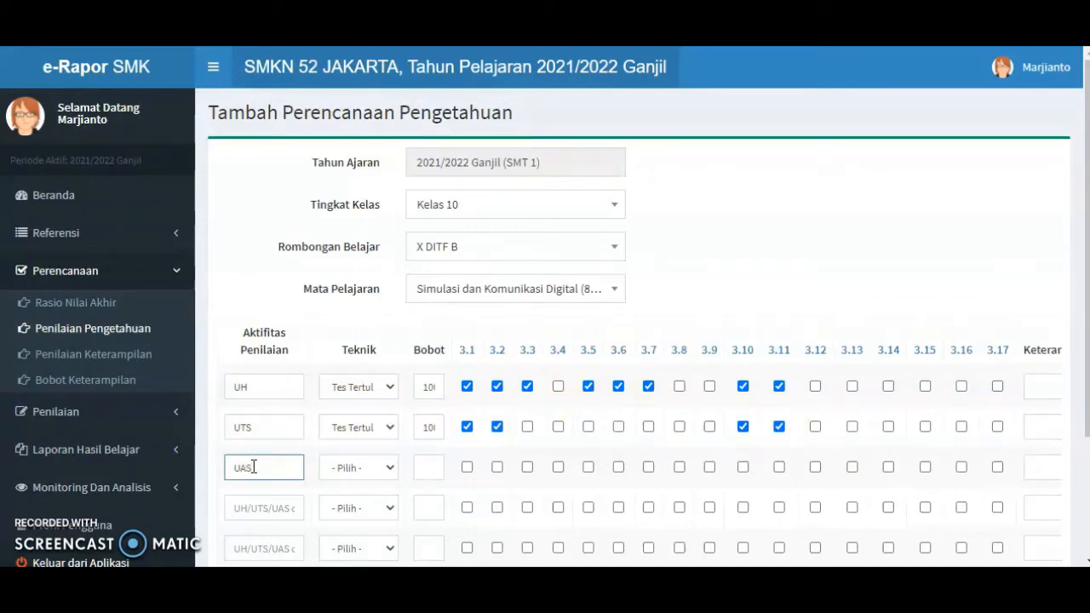
pyautogui.click(391, 467)
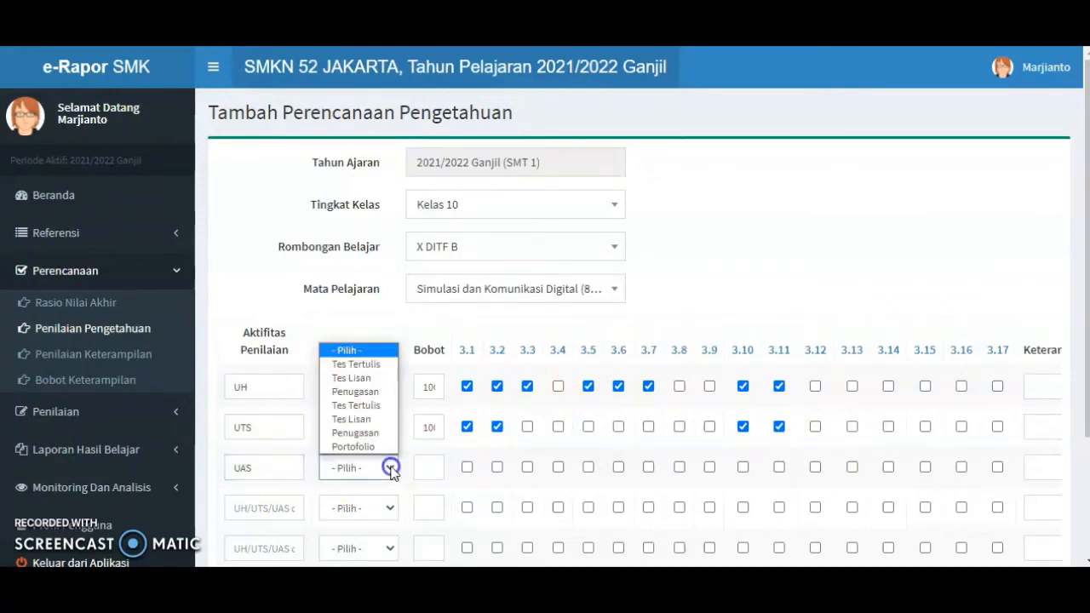
pyautogui.click(356, 363)
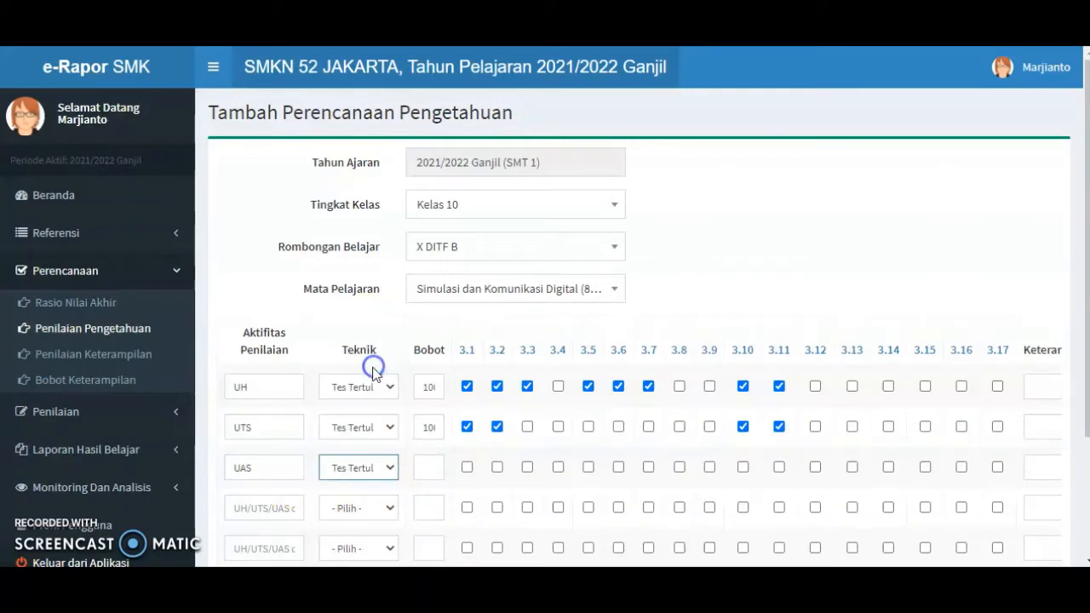
pyautogui.click(430, 468)
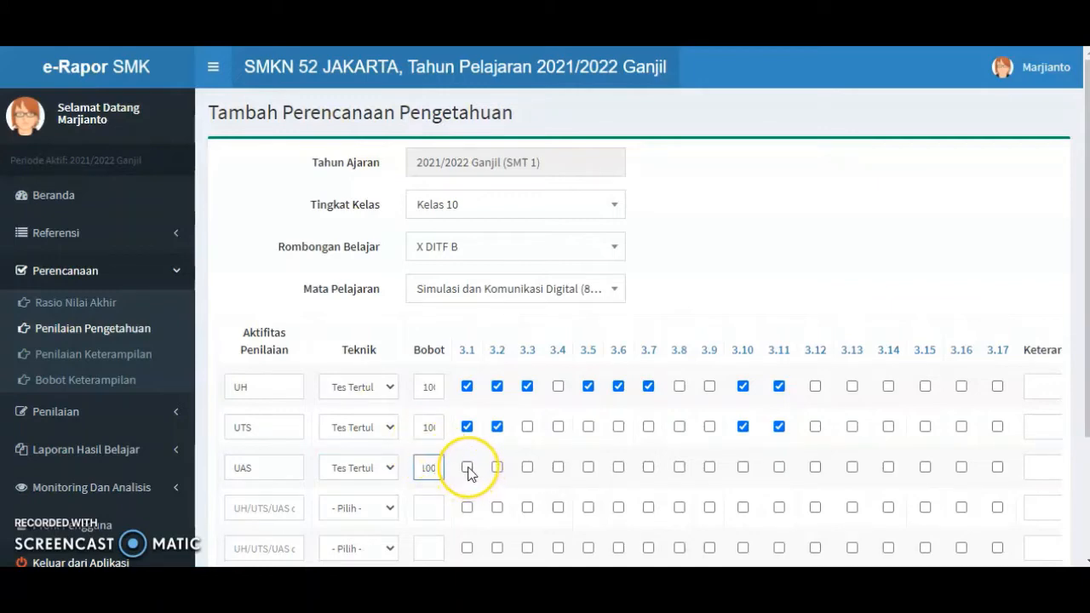
# Mark competencies 3.1, 3.2, 3.3, 3.5, 3.6, 3.7, 3.10 and 3.11 for the UAS row of the X DITF B plan.
pyautogui.click(467, 468)
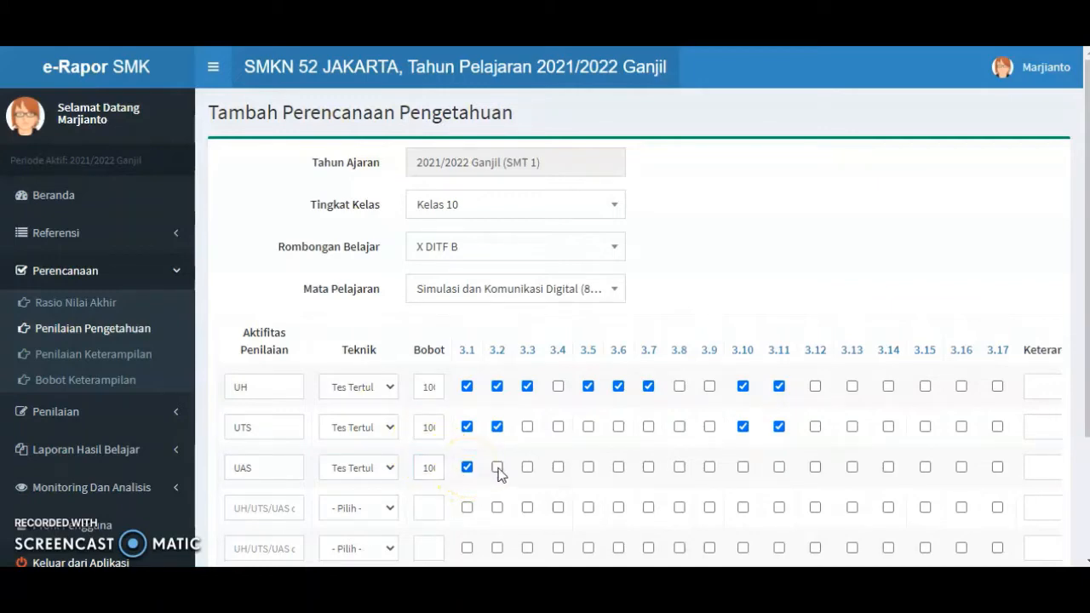
pyautogui.click(527, 467)
pyautogui.click(588, 467)
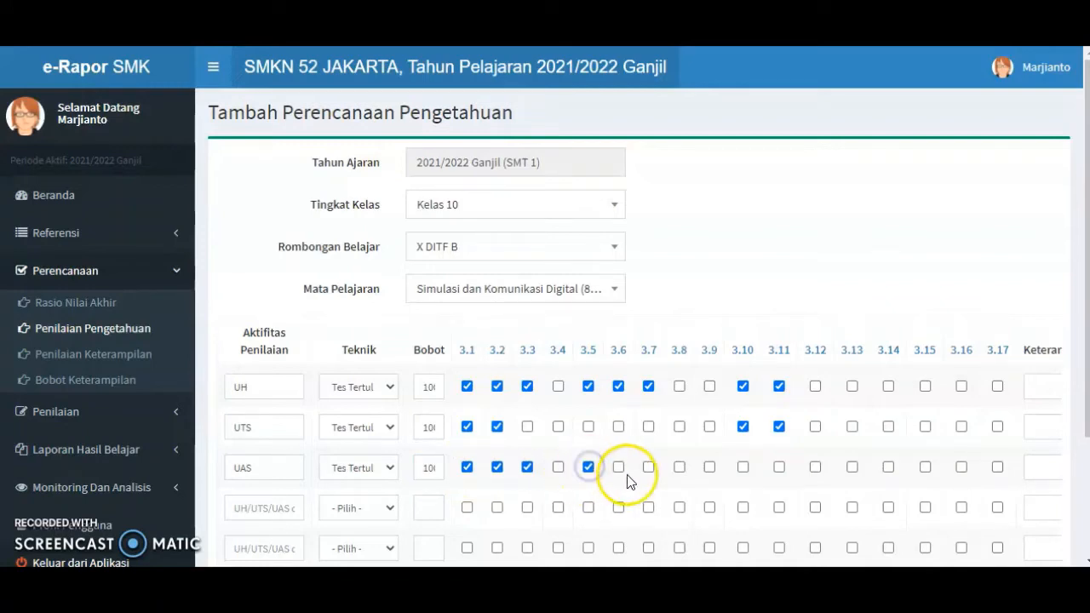
pyautogui.click(648, 467)
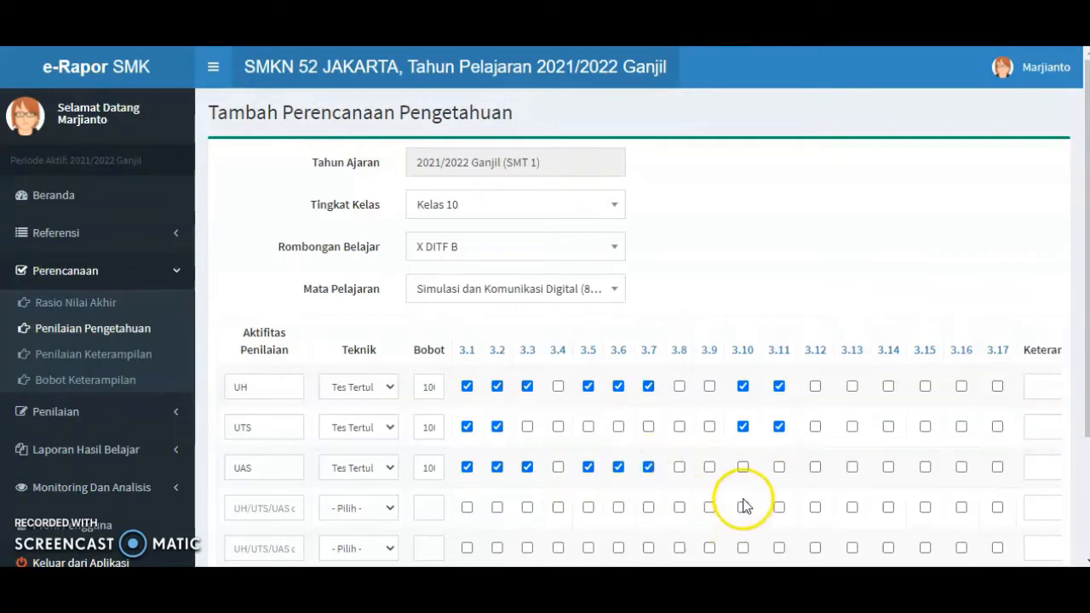
pyautogui.click(744, 467)
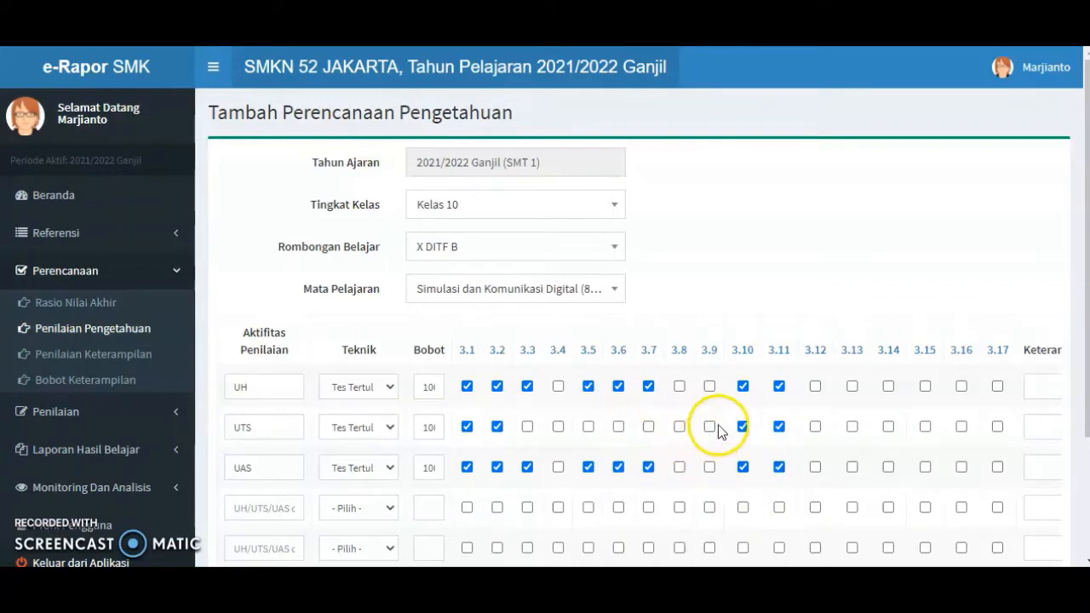
# Save the X DITF B knowledge assessment plan and review its entries in the plan list.
pyautogui.scroll(-3, 720, 430)
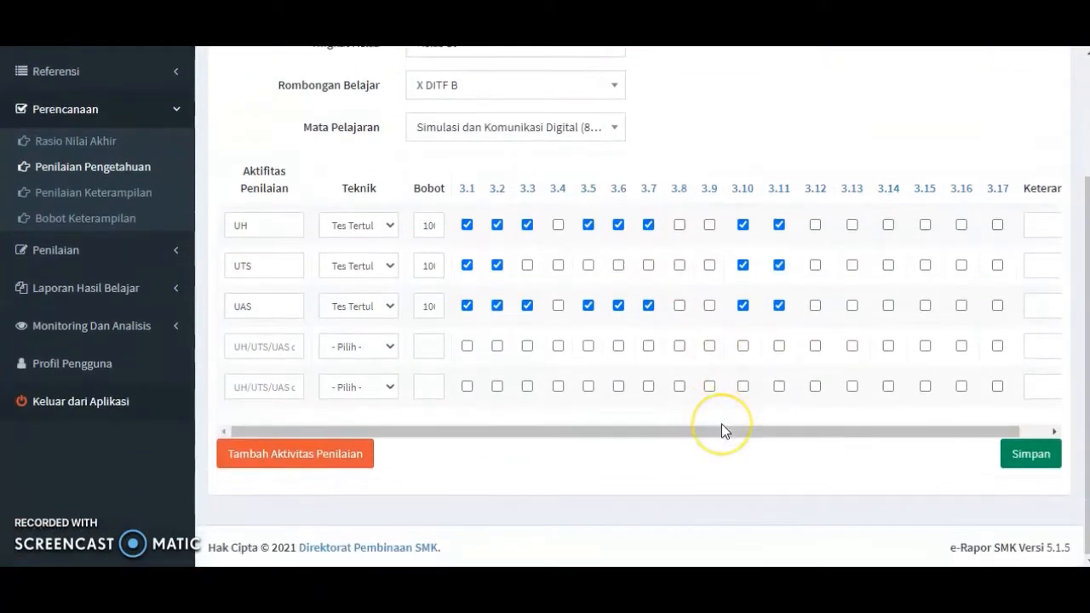
pyautogui.click(1030, 455)
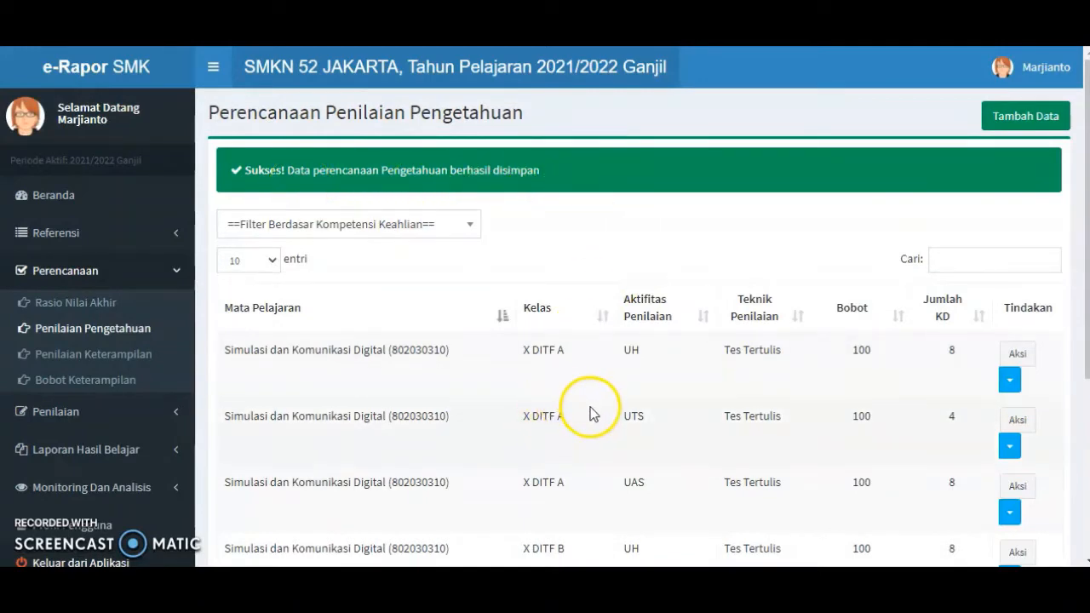
pyautogui.scroll(-3, 594, 414)
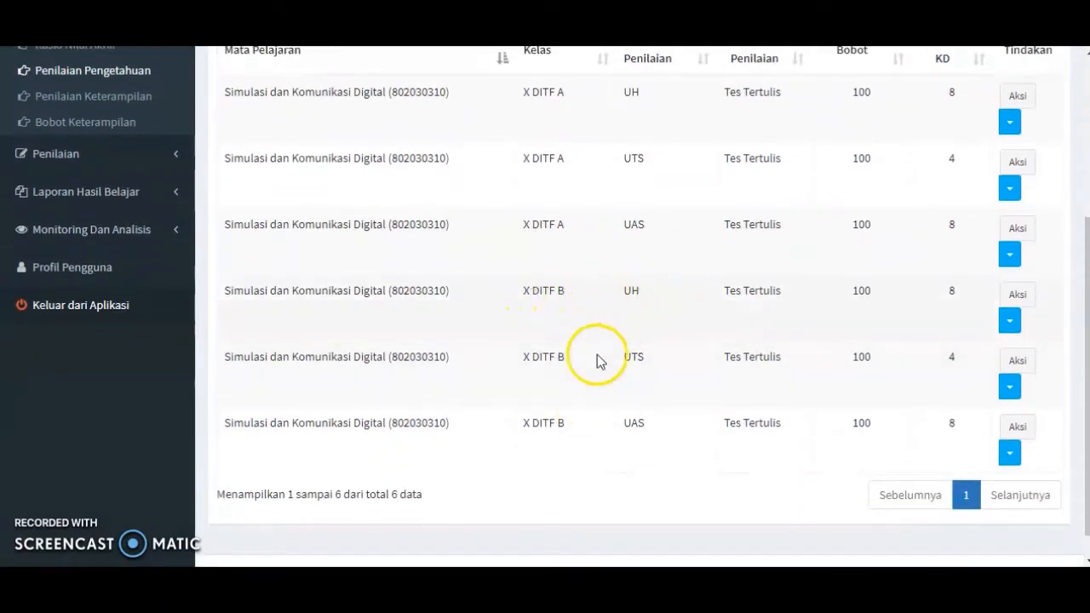
pyautogui.scroll(-1, 640, 368)
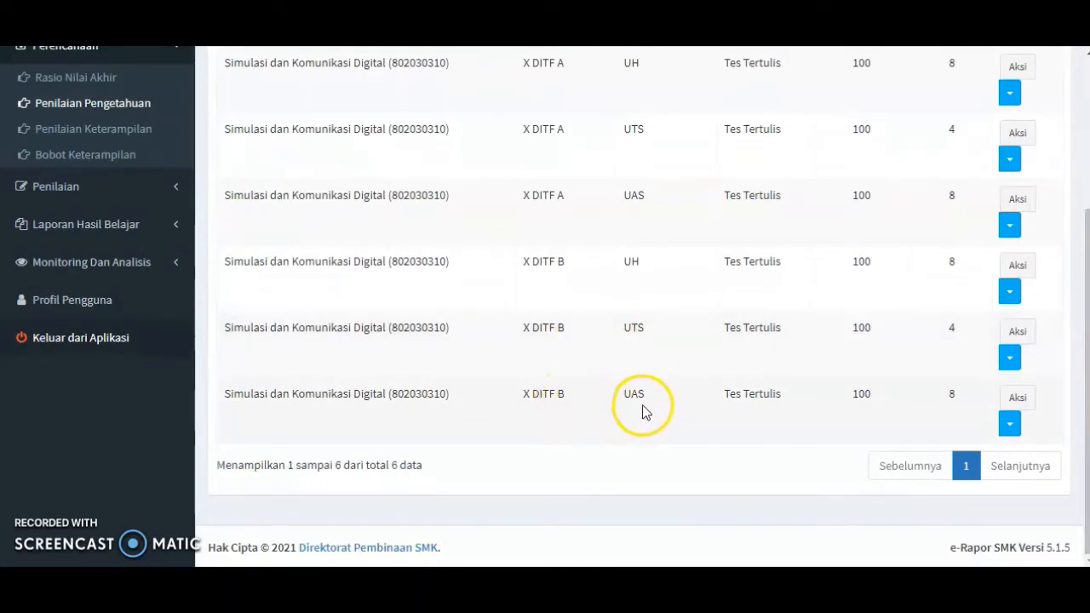
pyautogui.scroll(3, 627, 444)
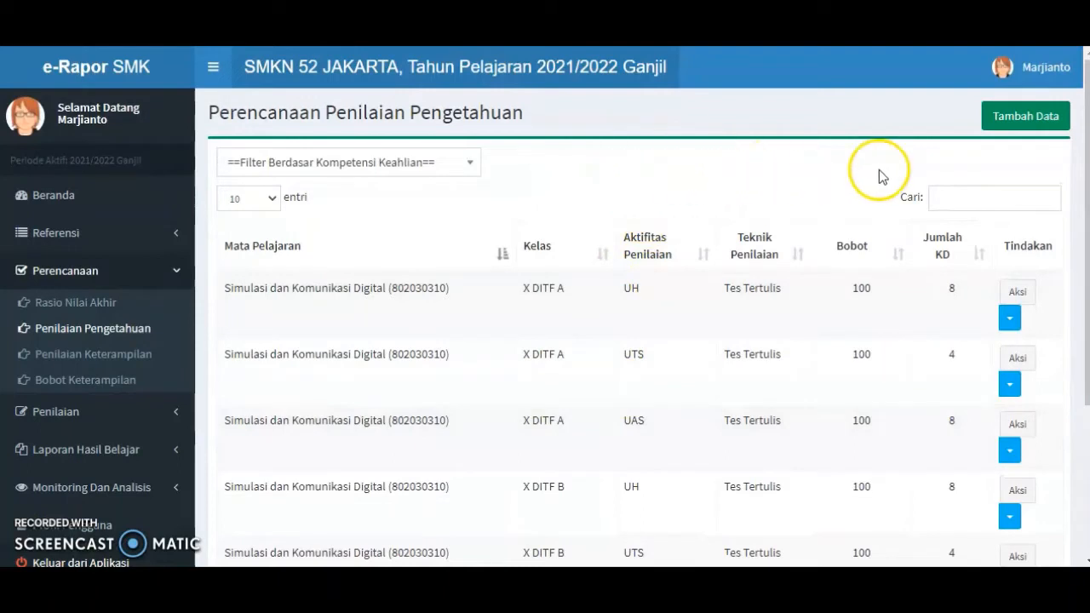
# Start a new knowledge assessment plan for Kelas 10, class X DPIB A, subject Simulasi dan Komunikasi Digital.
pyautogui.click(1008, 124)
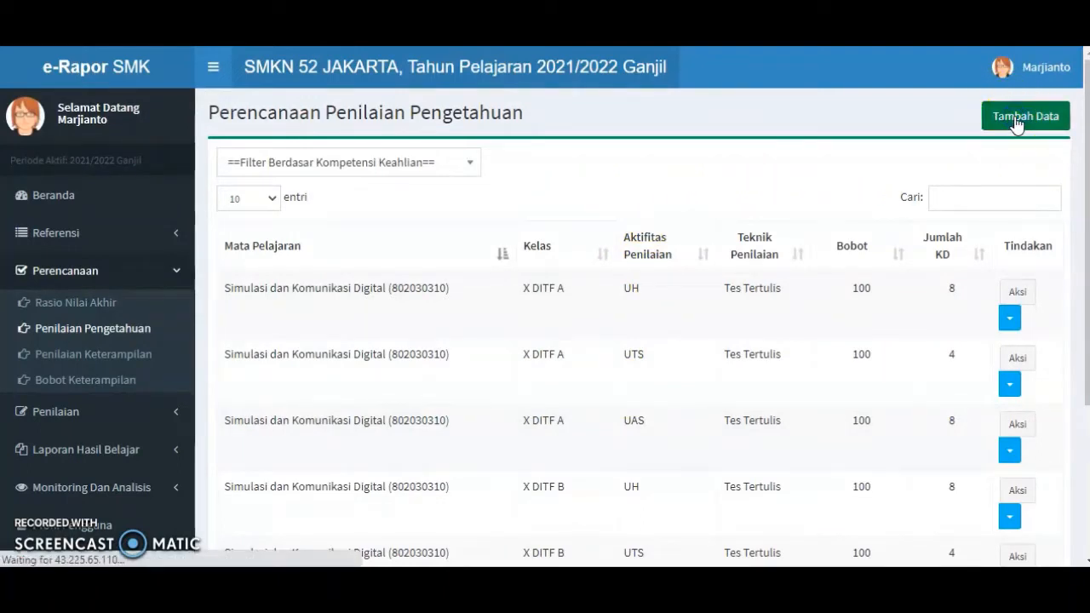
pyautogui.click(558, 207)
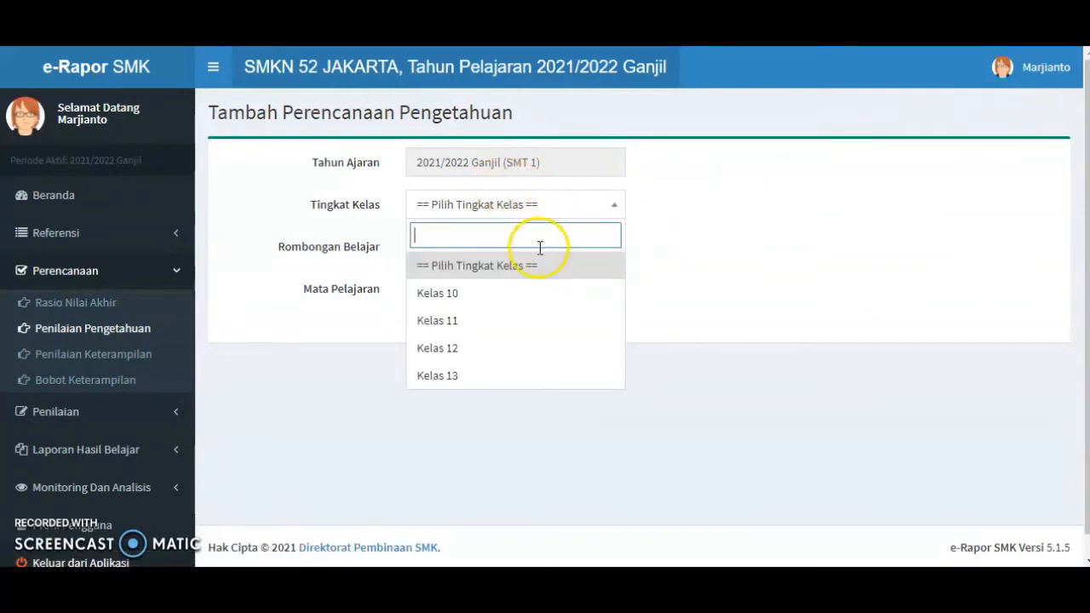
pyautogui.click(507, 294)
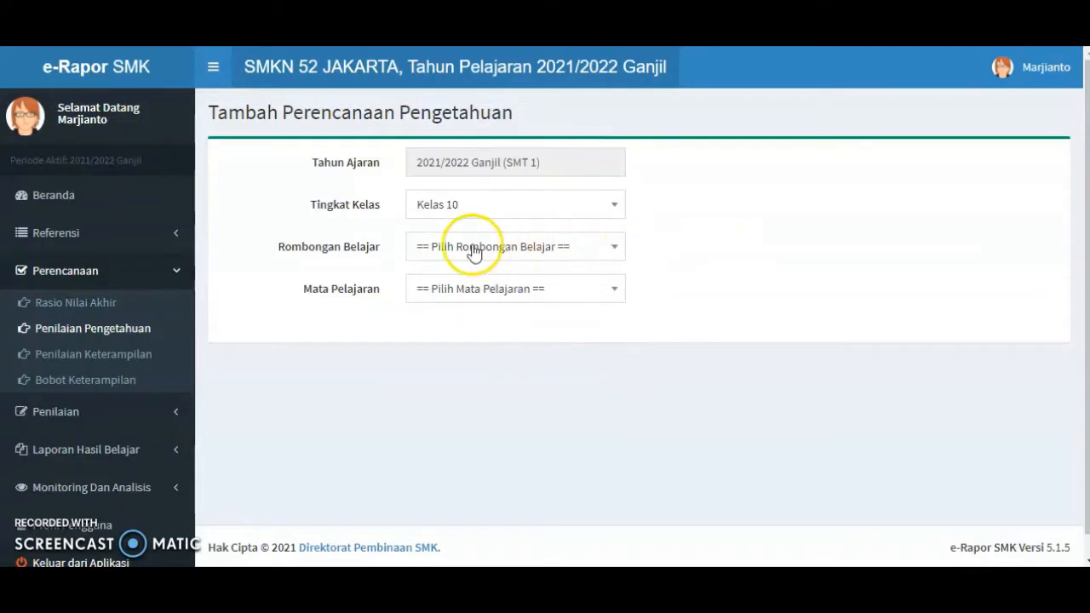
pyautogui.click(568, 250)
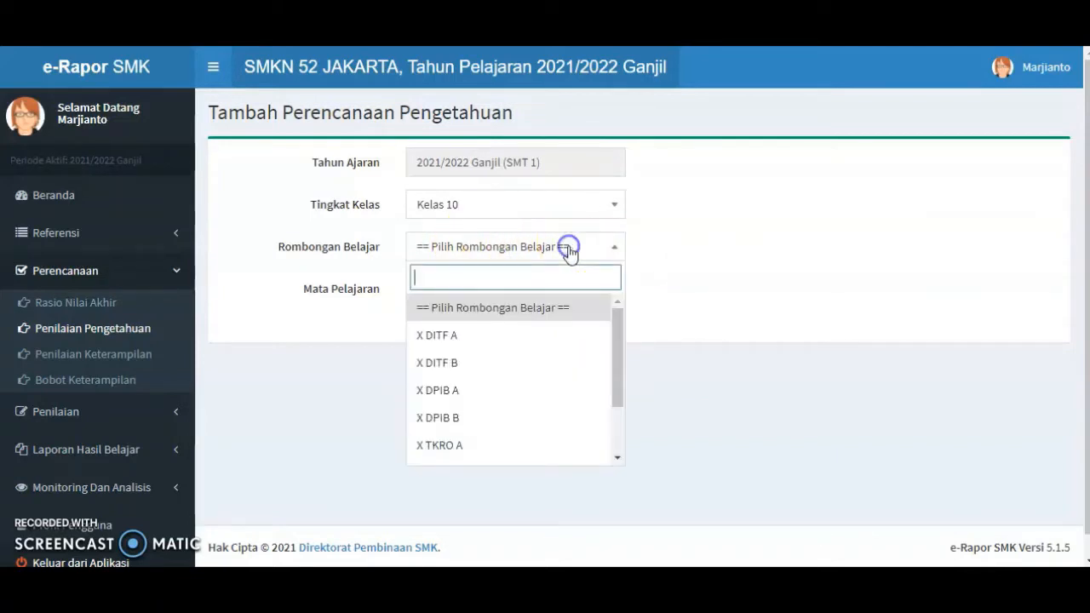
pyautogui.click(507, 393)
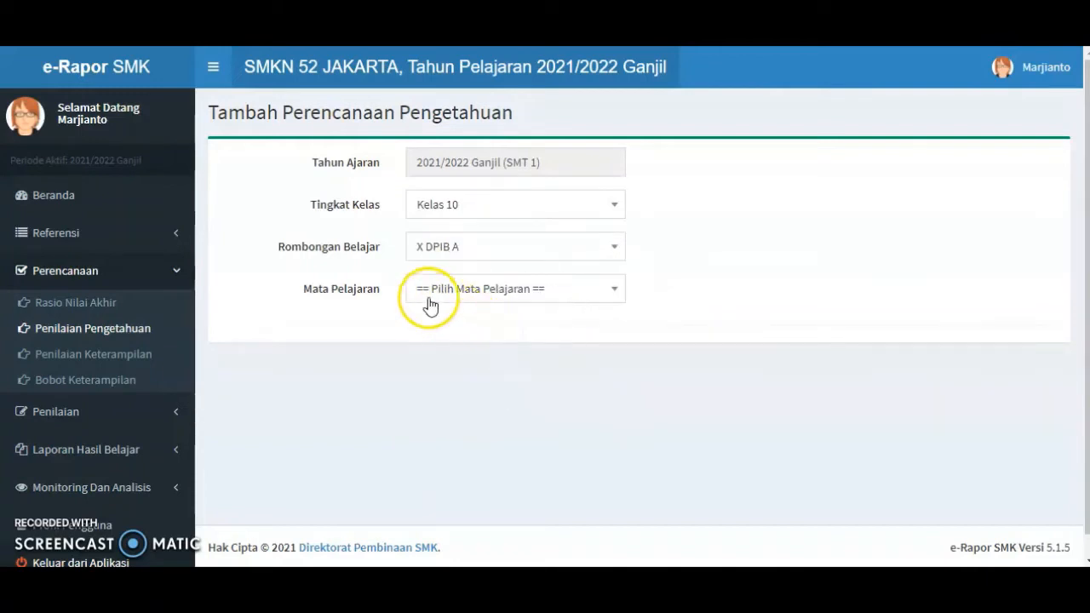
pyautogui.click(596, 296)
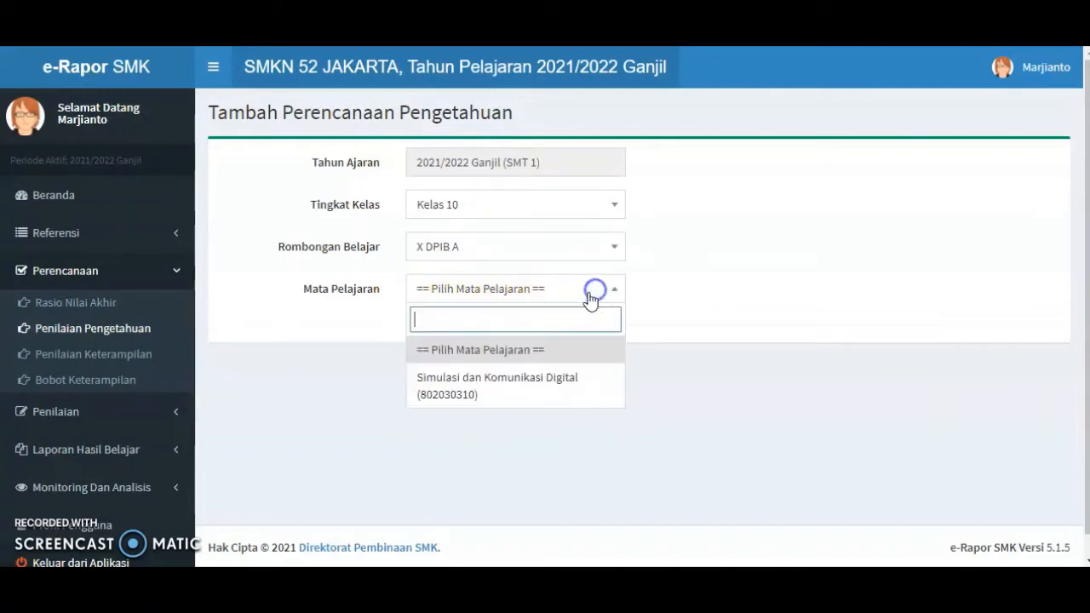
pyautogui.click(535, 390)
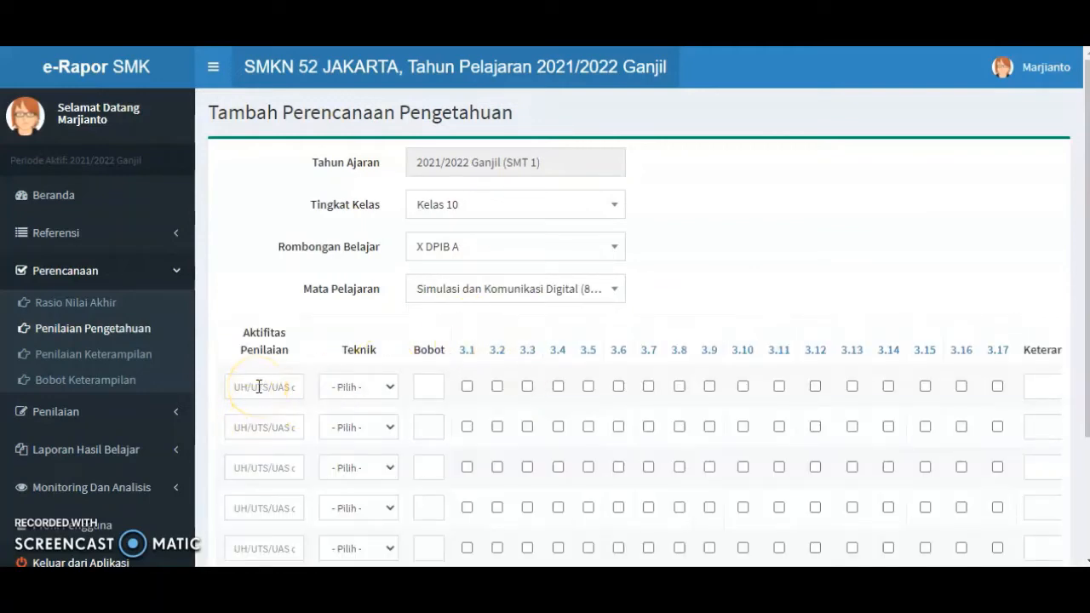
# Fill in the first row of the X DPIB A plan with activity UH, technique Tes Tertulis and Bobot 100.
pyautogui.click(257, 387)
pyautogui.write('UH')
pyautogui.click(385, 388)
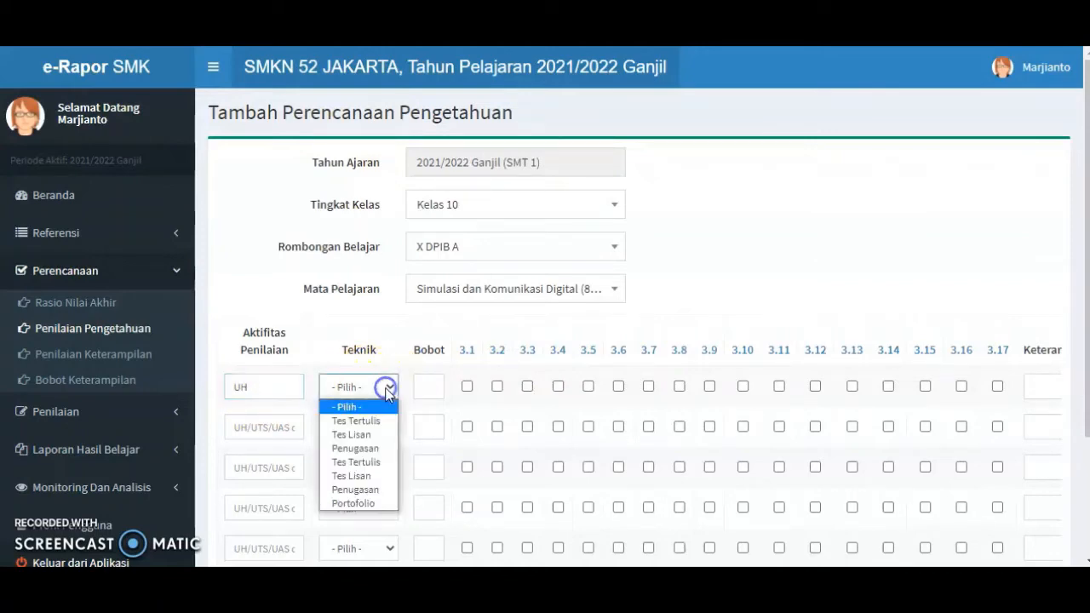
pyautogui.click(382, 421)
pyautogui.click(427, 386)
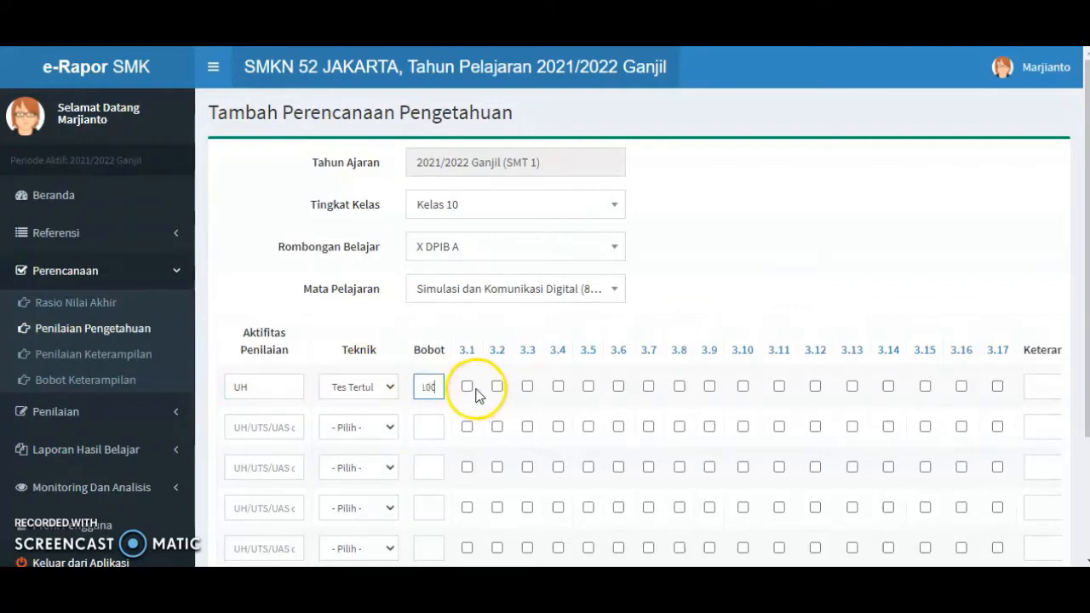
# Mark competencies 3.1, 3.2, 3.3, 3.5, 3.6, 3.7, 3.10 and 3.11 for the UH row of the X DPIB A plan.
pyautogui.click(466, 386)
pyautogui.click(497, 386)
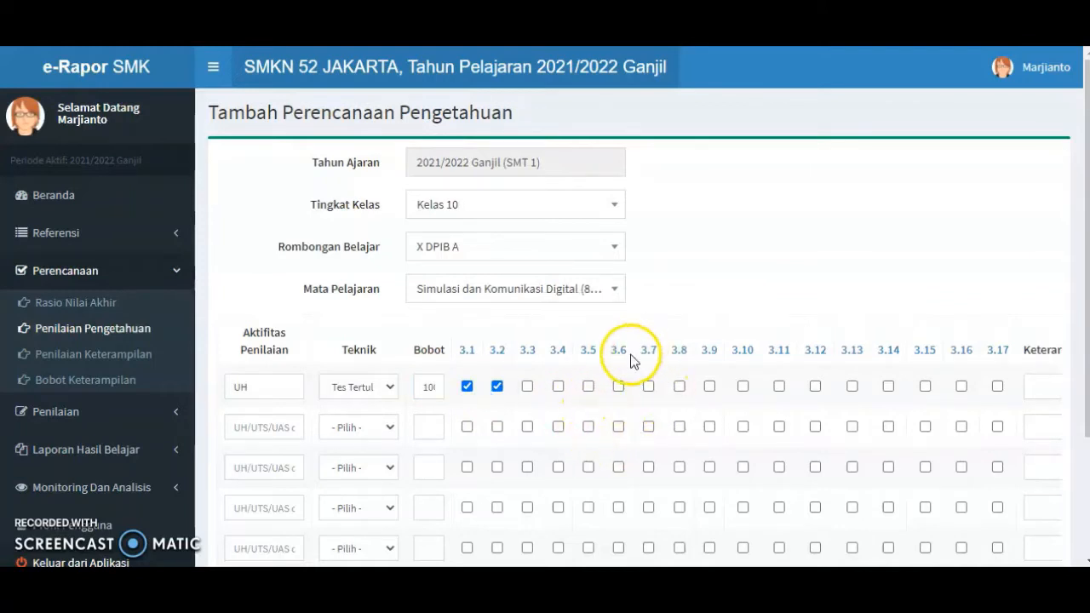
pyautogui.click(527, 386)
pyautogui.click(588, 386)
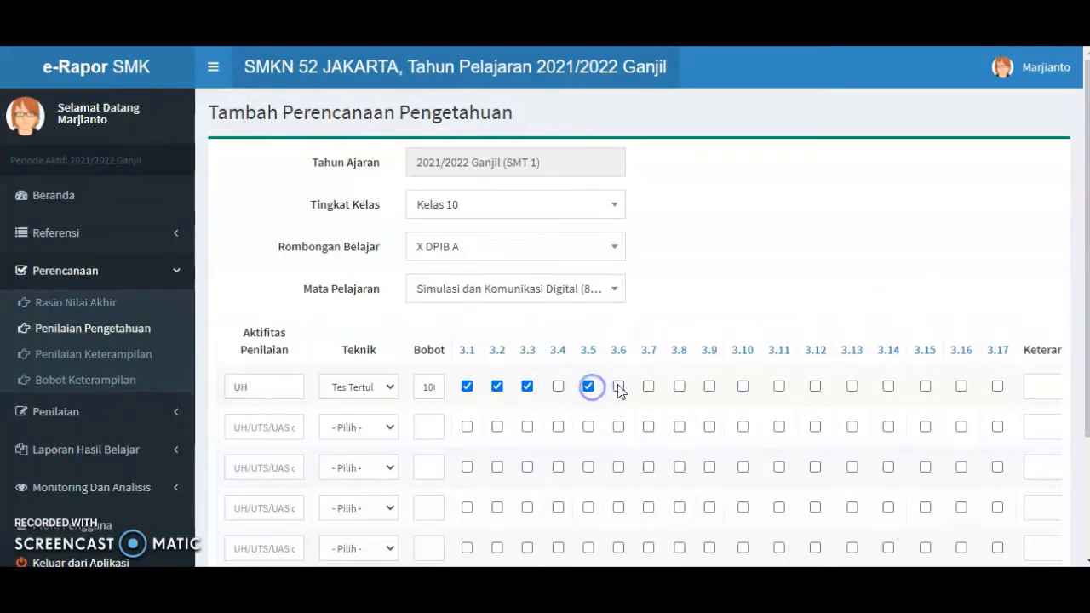
pyautogui.click(649, 388)
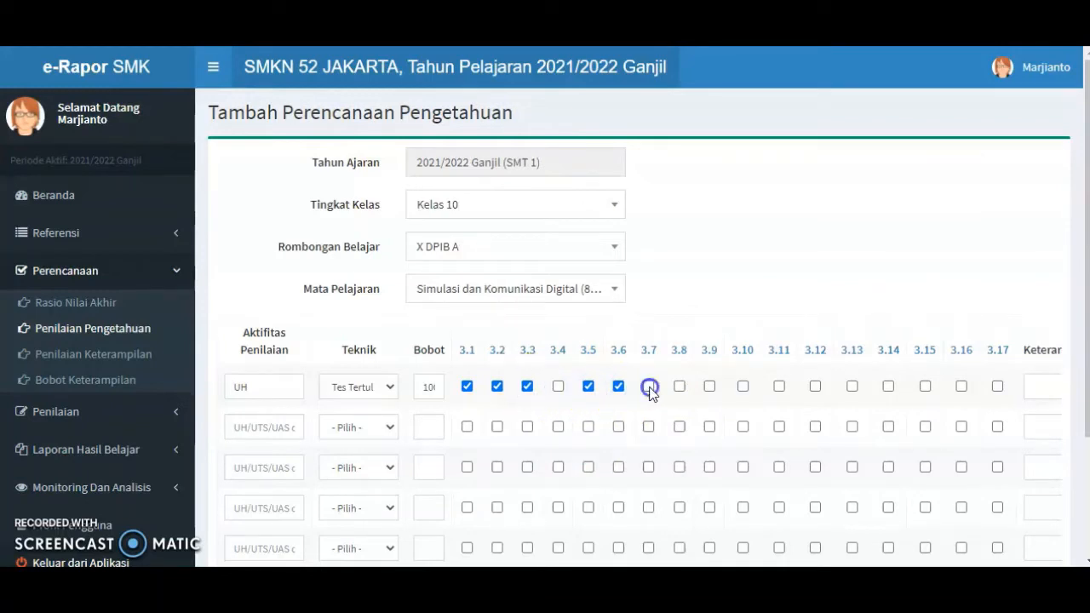
pyautogui.click(742, 387)
pyautogui.click(780, 387)
# Fill in the second row of the X DPIB A plan with activity UTS, technique Tes Tertulis and Bobot 100.
pyautogui.click(260, 428)
pyautogui.click(387, 427)
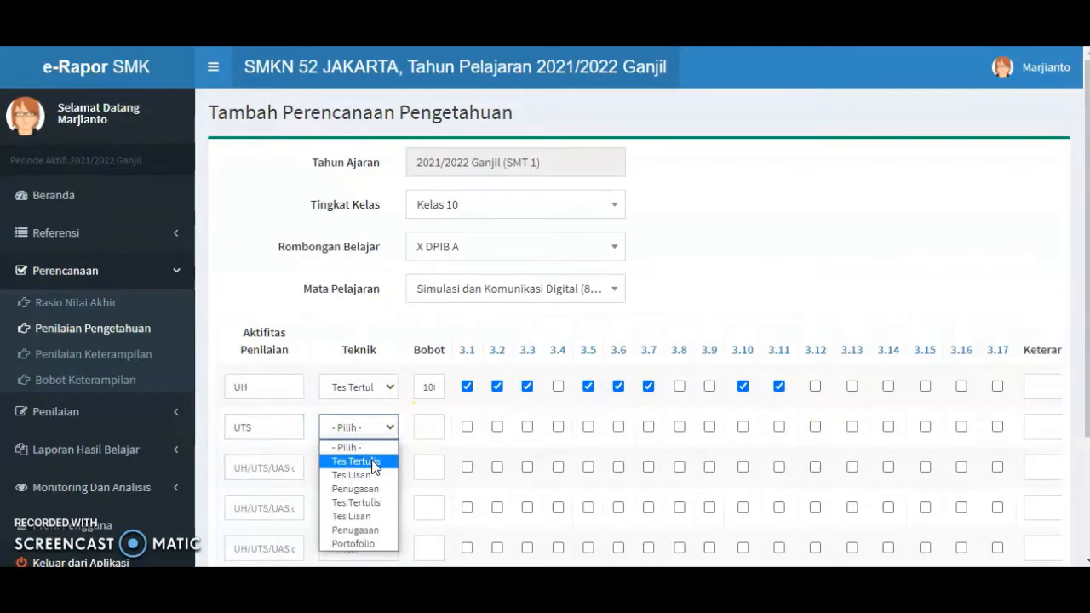
pyautogui.click(372, 463)
pyautogui.click(424, 428)
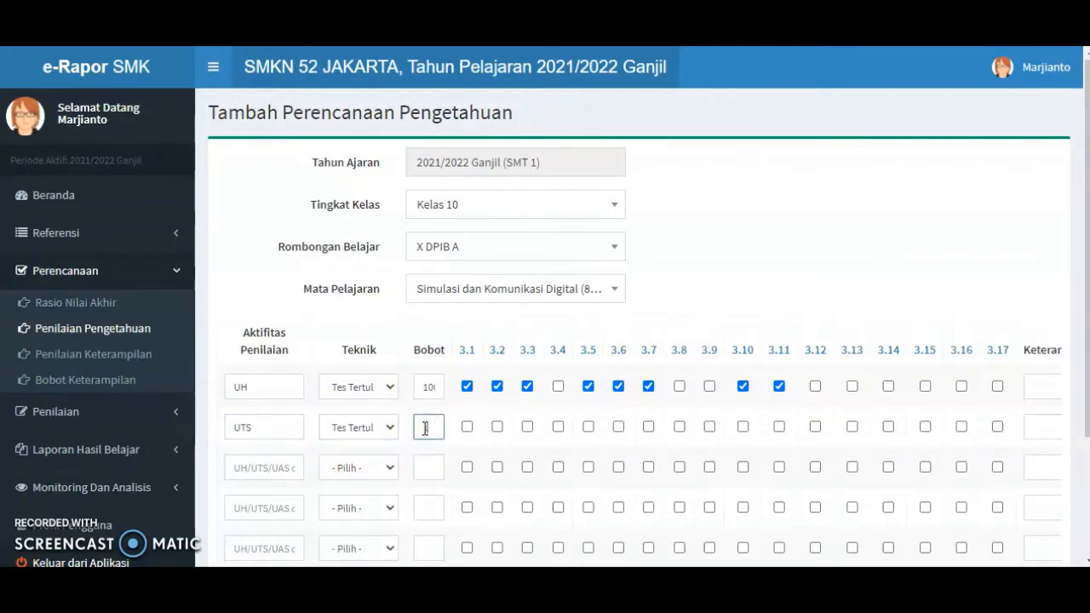
pyautogui.write('100')
# Mark competencies 3.1, 3.2, 3.10 and 3.11 for the UTS row of the X DPIB A plan.
pyautogui.click(465, 427)
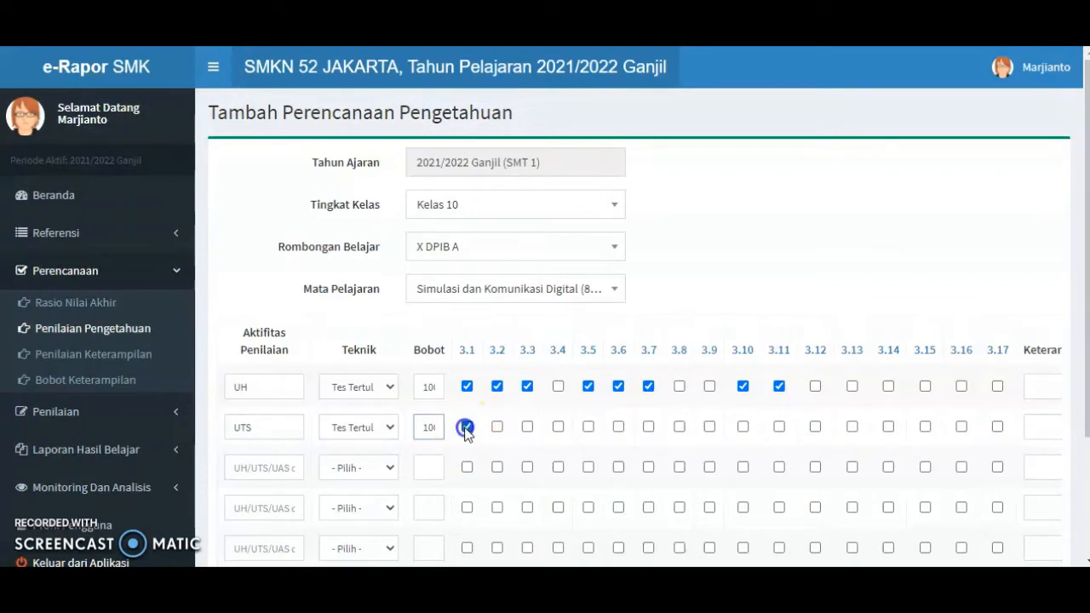
pyautogui.click(497, 427)
pyautogui.click(741, 428)
pyautogui.click(779, 427)
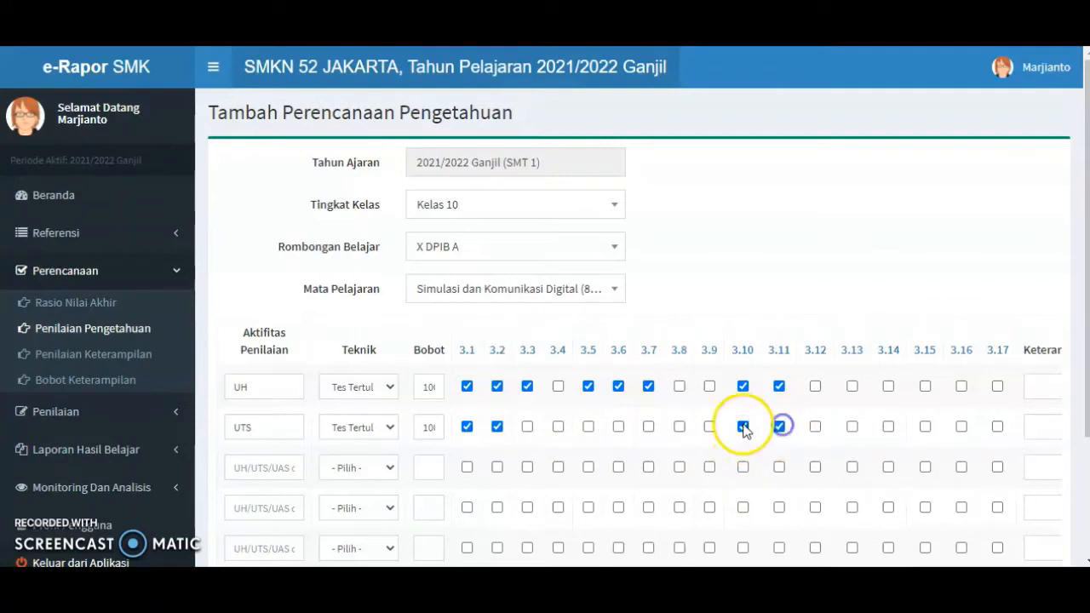
# Fill in the third row of the X DPIB A plan with activity UAS, technique Tes Tertulis and Bobot 100.
pyautogui.click(269, 467)
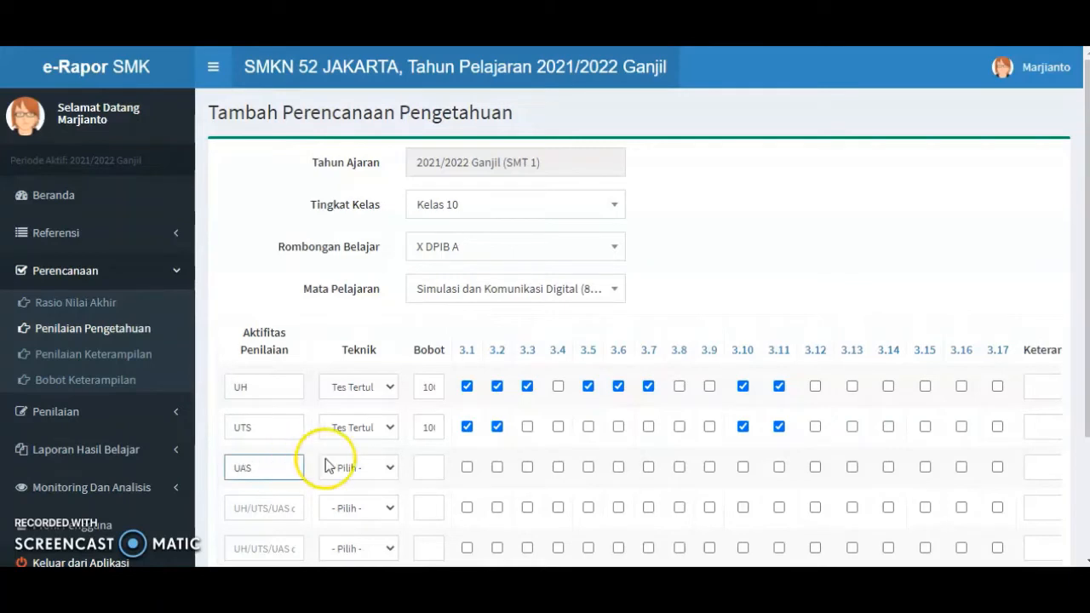
pyautogui.click(391, 468)
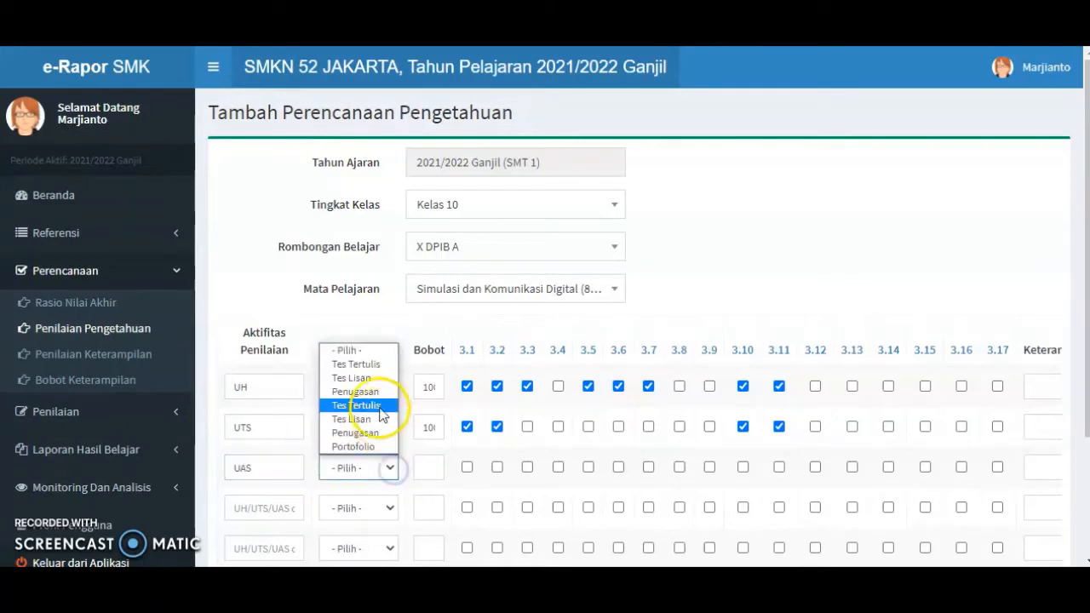
pyautogui.click(375, 364)
pyautogui.click(434, 468)
pyautogui.write('100')
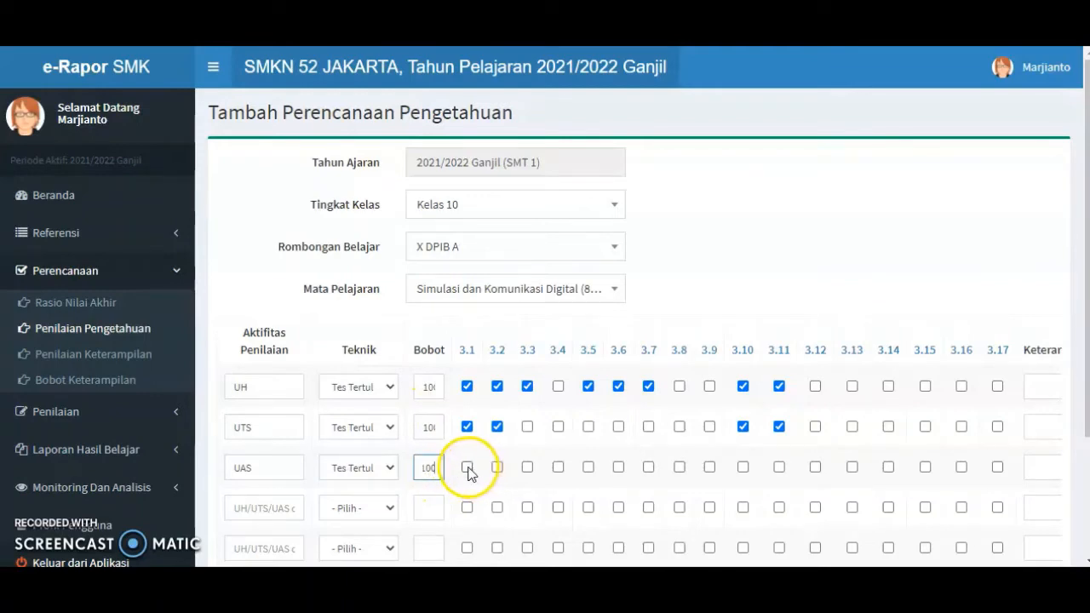
# Mark competencies 3.1, 3.2, 3.3, 3.5, 3.6, 3.7, 3.10 and 3.11 for the UAS row of the X DPIB A plan.
pyautogui.click(467, 471)
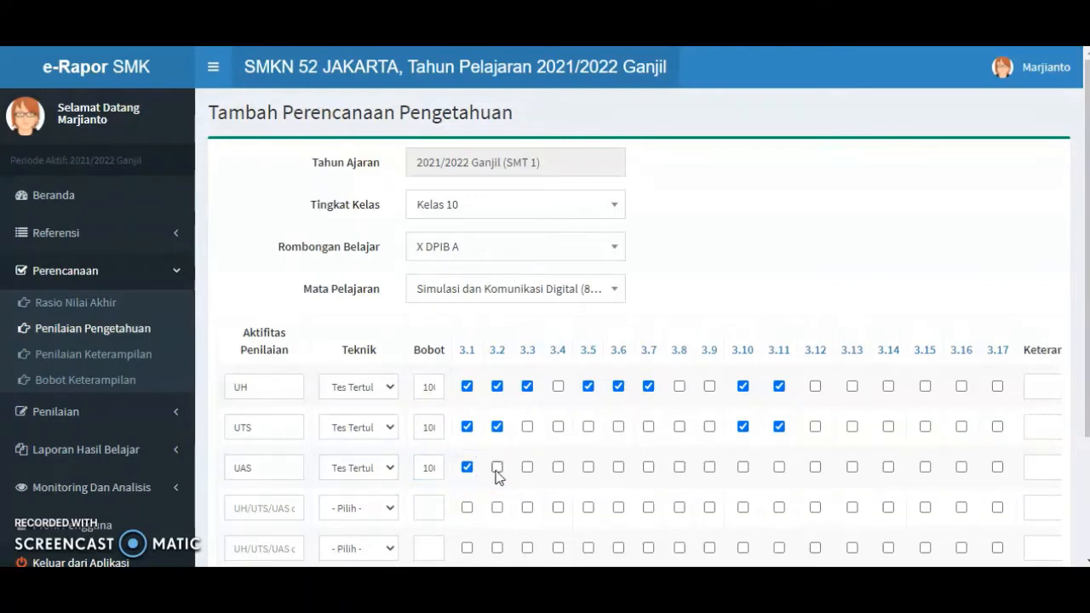
pyautogui.click(527, 468)
pyautogui.click(588, 467)
pyautogui.click(619, 469)
pyautogui.click(742, 467)
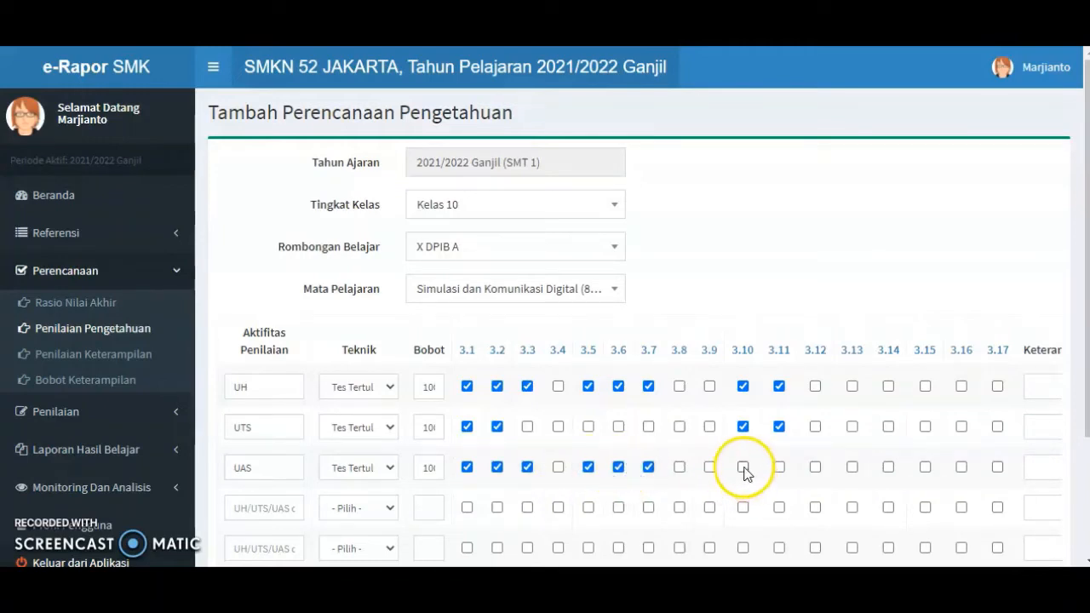
pyautogui.click(778, 468)
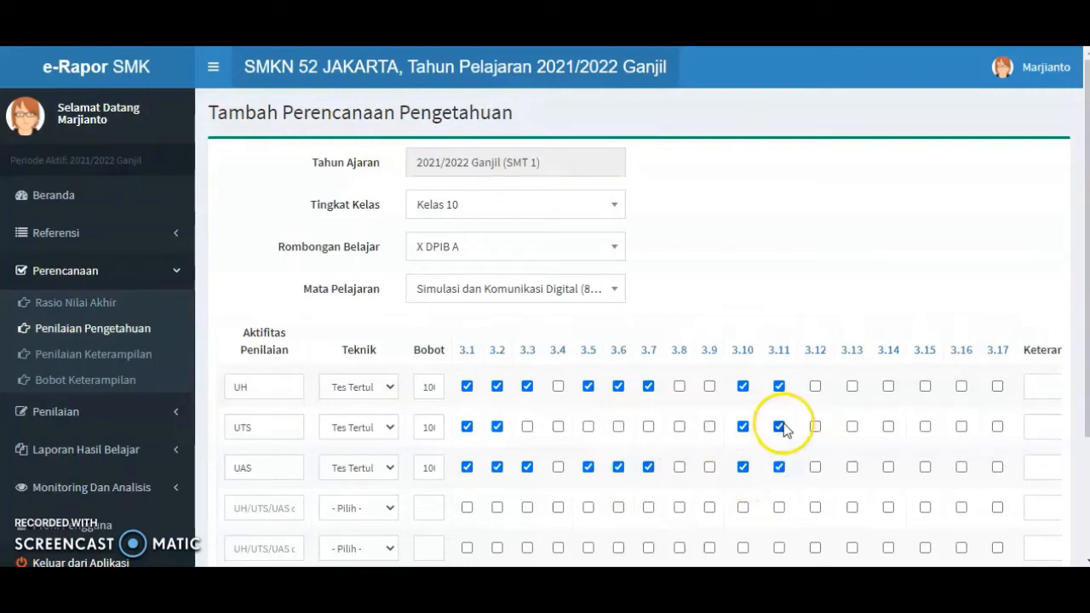
# Save the X DPIB A knowledge assessment plan and review the saved plans in the list.
pyautogui.scroll(-3, 833, 380)
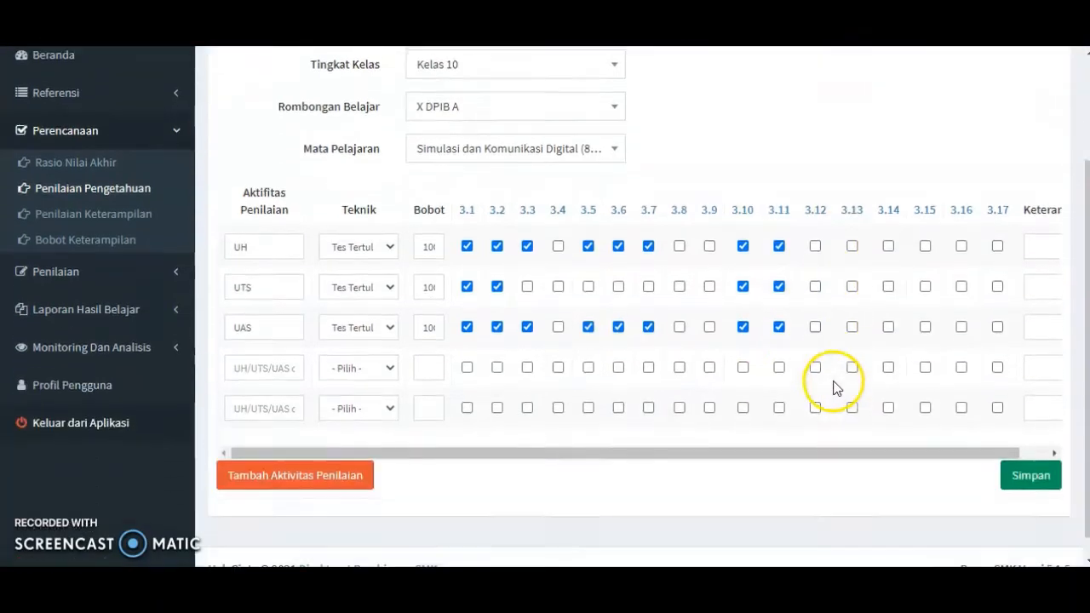
pyautogui.click(1029, 457)
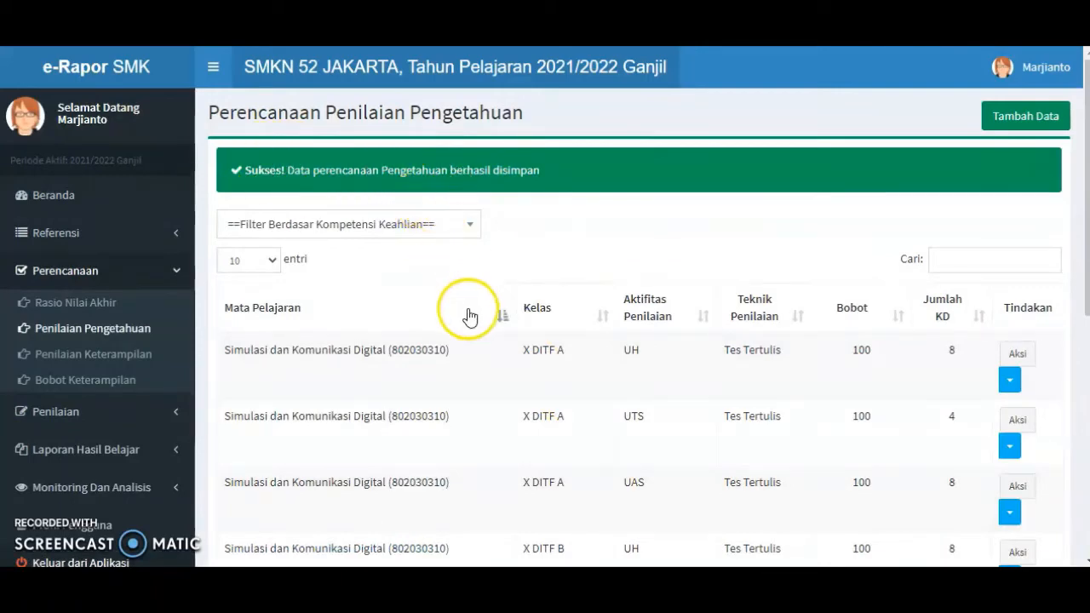
pyautogui.scroll(-5, 524, 418)
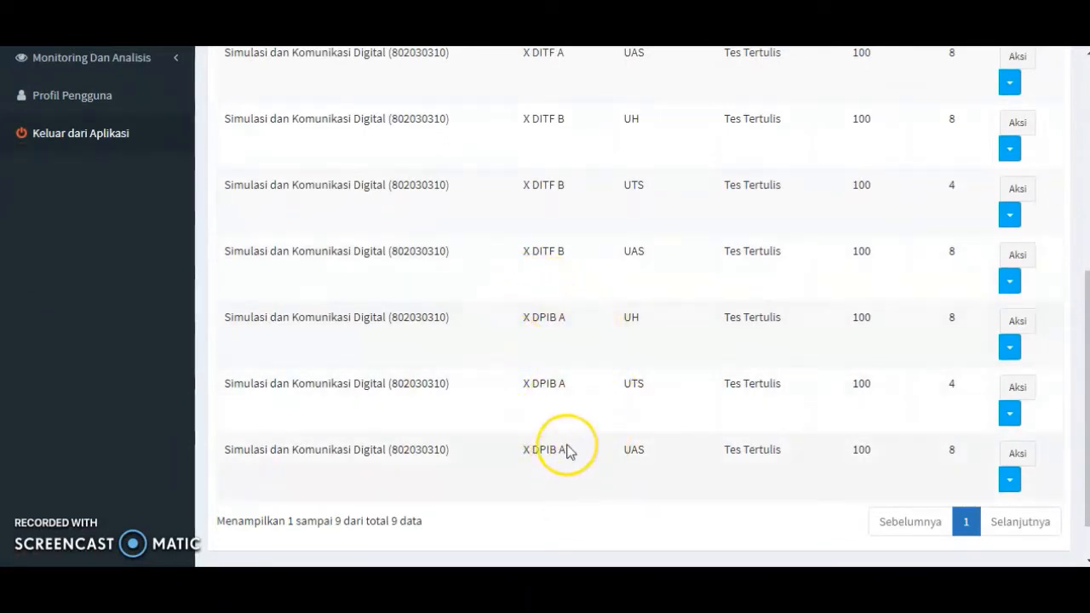
pyautogui.scroll(5, 568, 452)
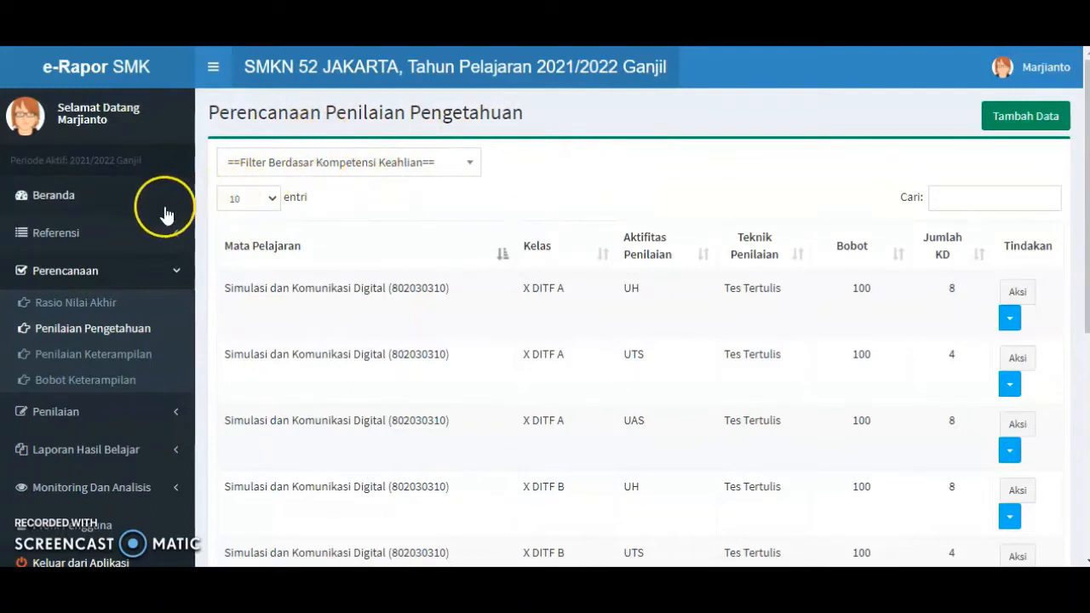
# Add a skills assessment plan (Penilaian Keterampilan) for Kelas 10, class X DITF A, subject Simulasi dan Komunikasi Digital.
pyautogui.click(102, 361)
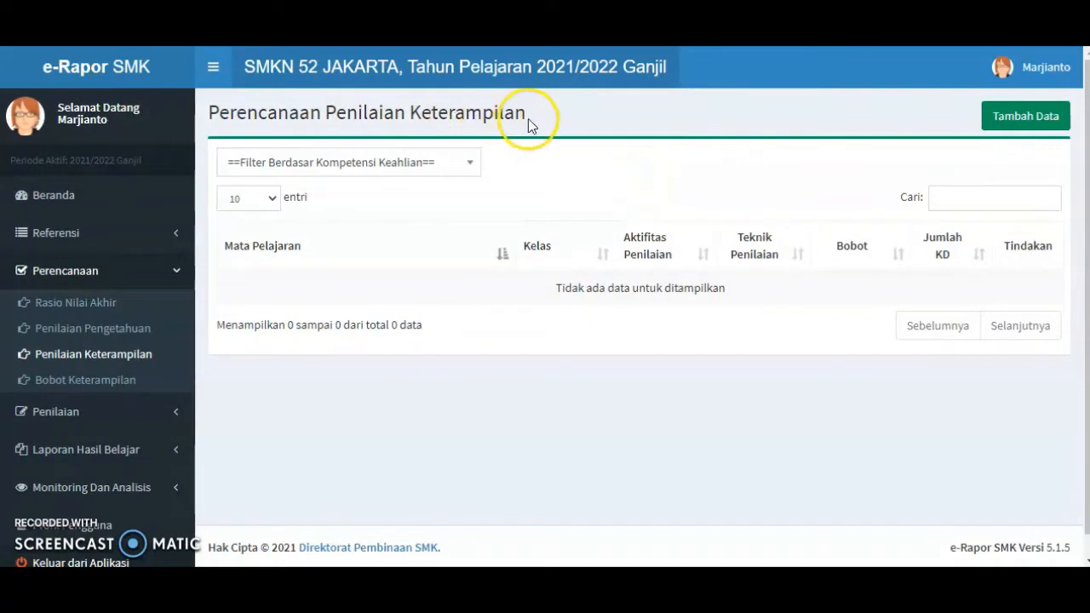
pyautogui.click(1011, 121)
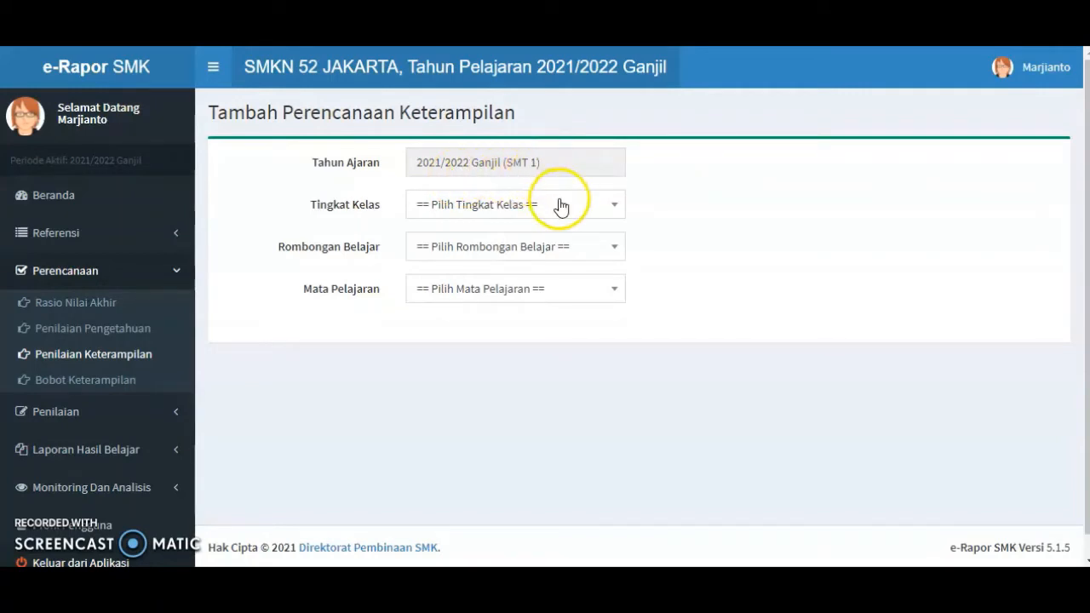
pyautogui.click(606, 210)
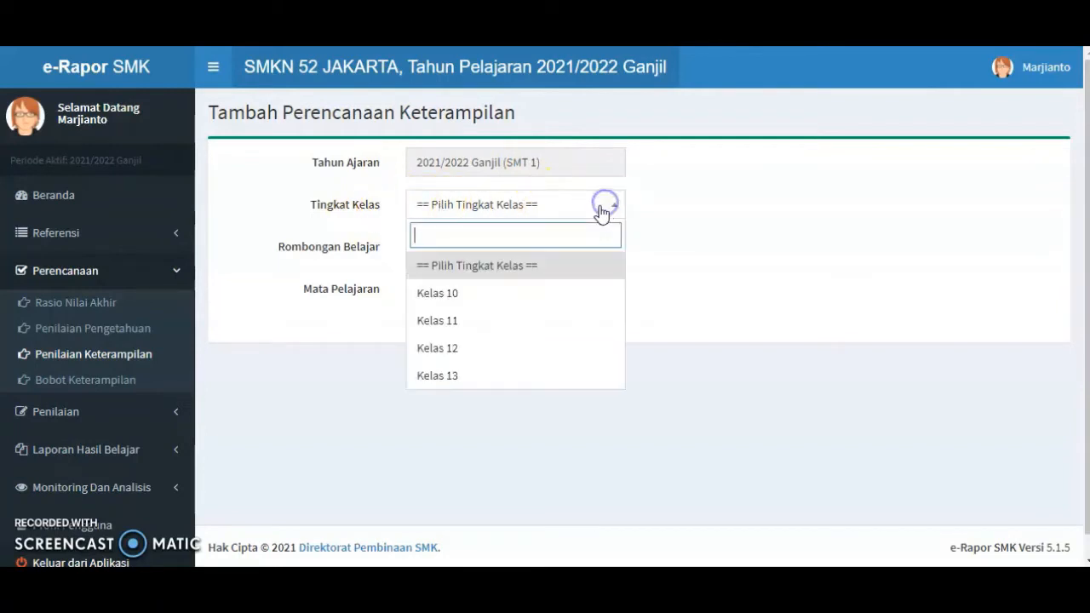
pyautogui.click(521, 293)
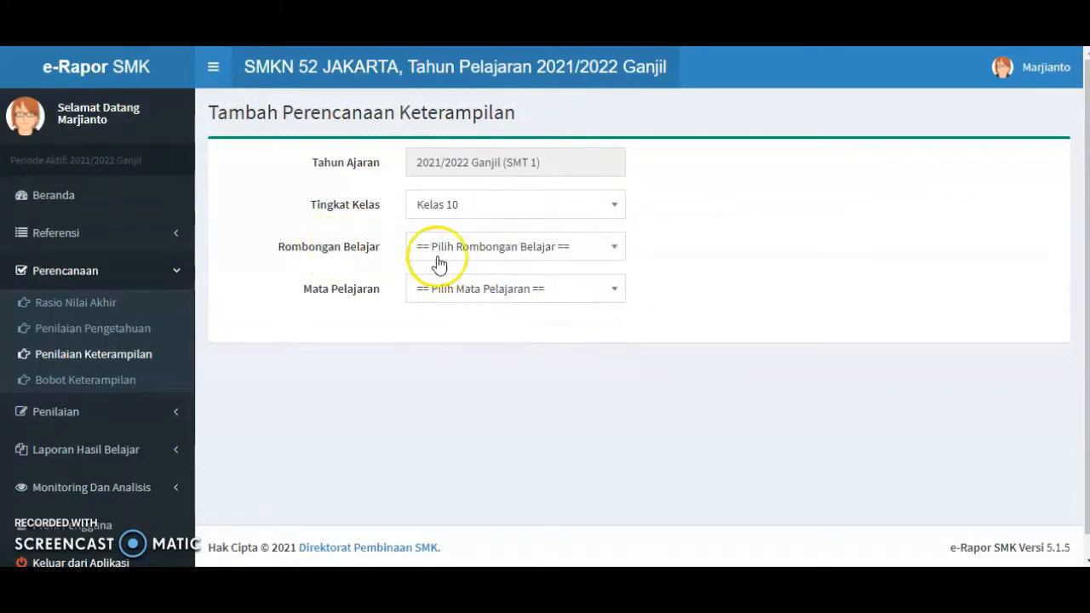
pyautogui.click(611, 247)
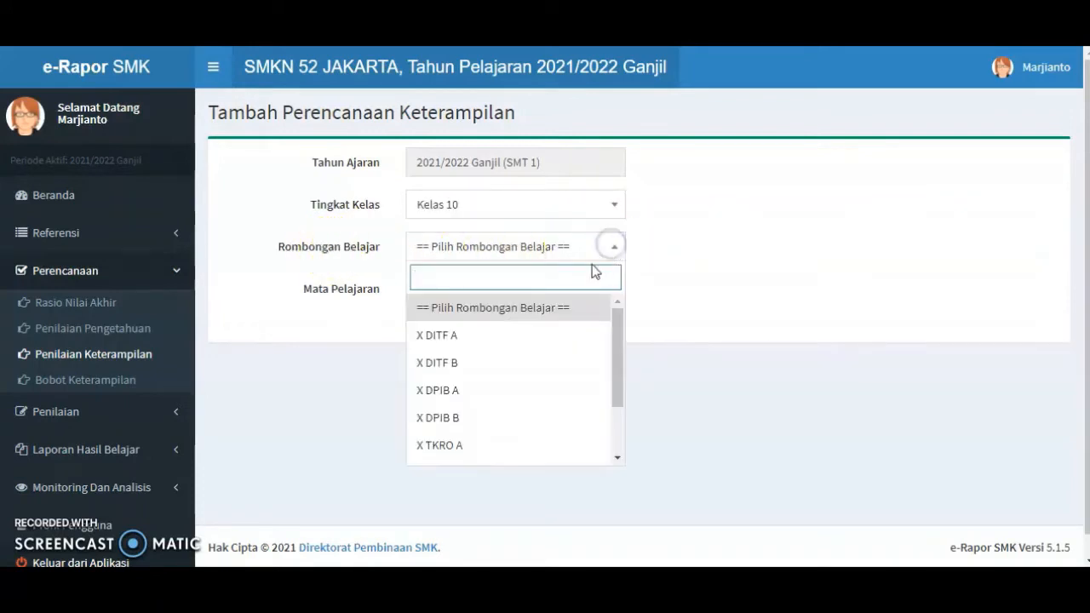
pyautogui.click(528, 337)
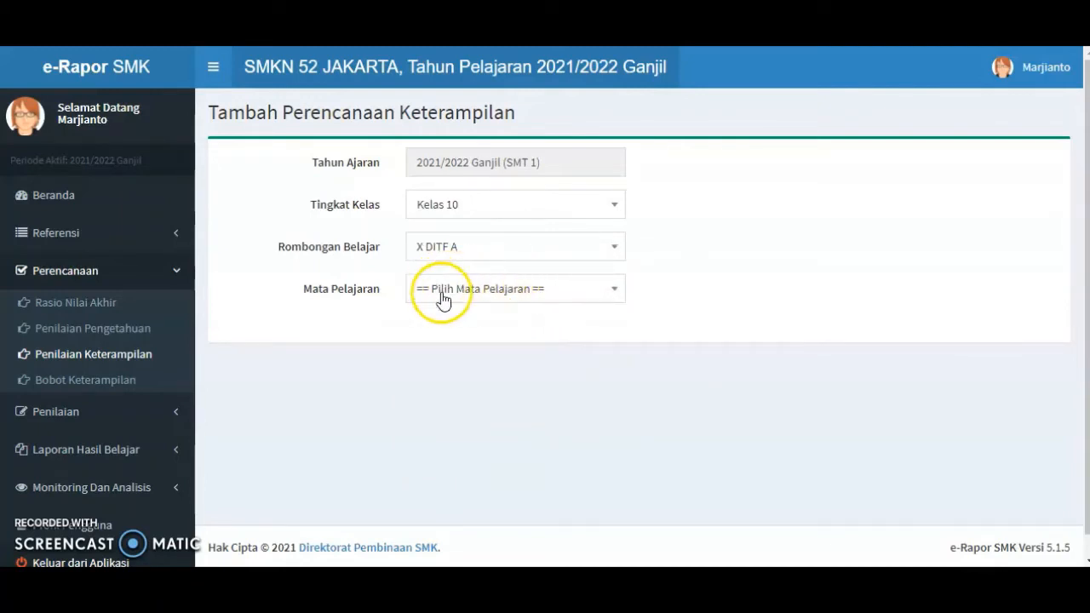
pyautogui.click(580, 294)
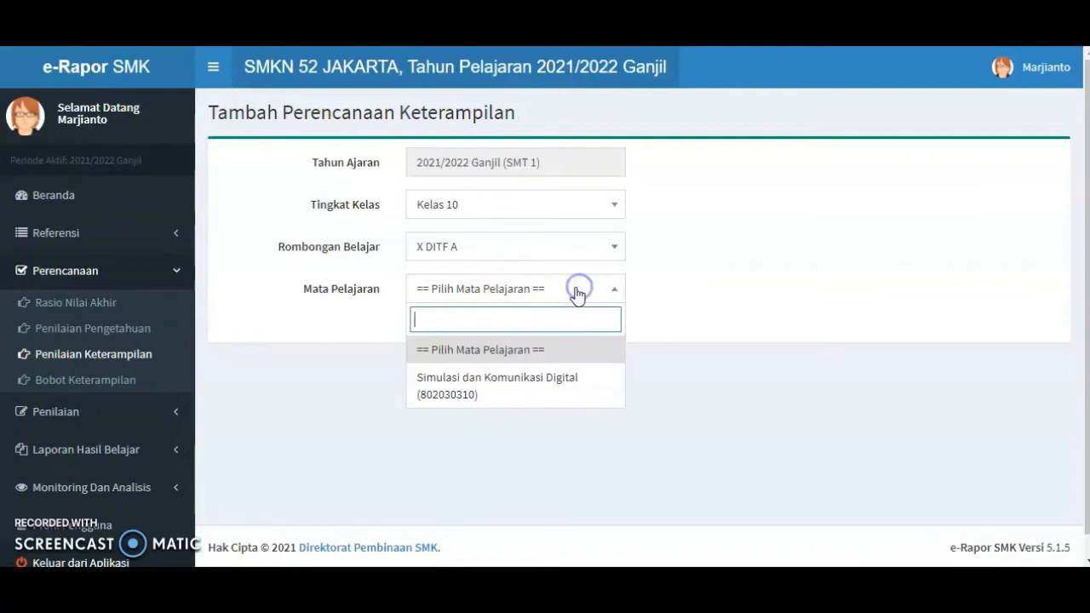
pyautogui.click(514, 385)
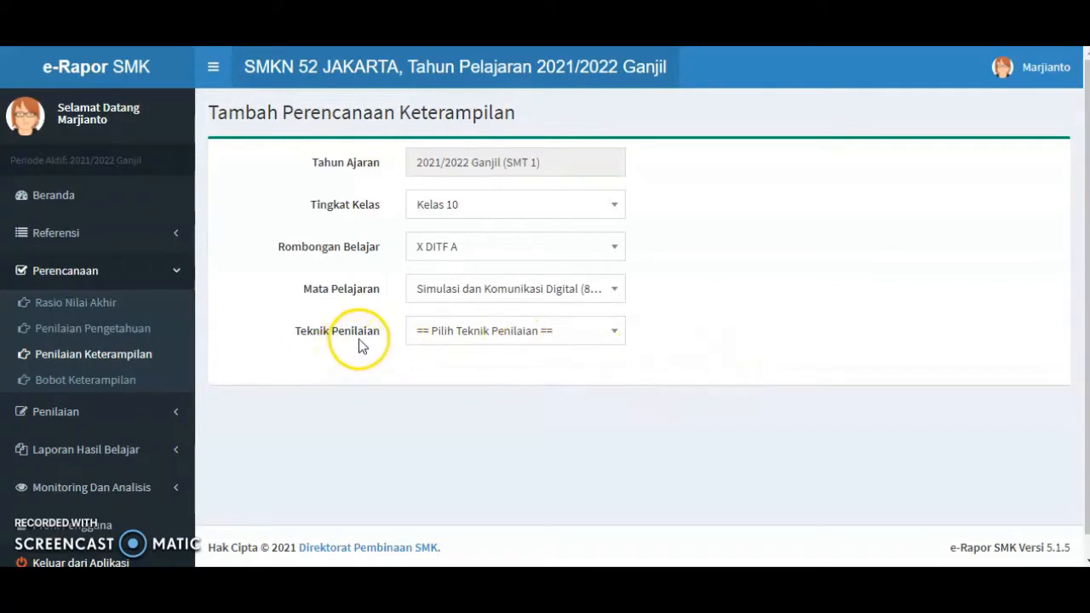
# Set the X DITF A skills plan's technique to Kinerja and Bobot to 100, and name the first activity Kinerja.
pyautogui.click(593, 341)
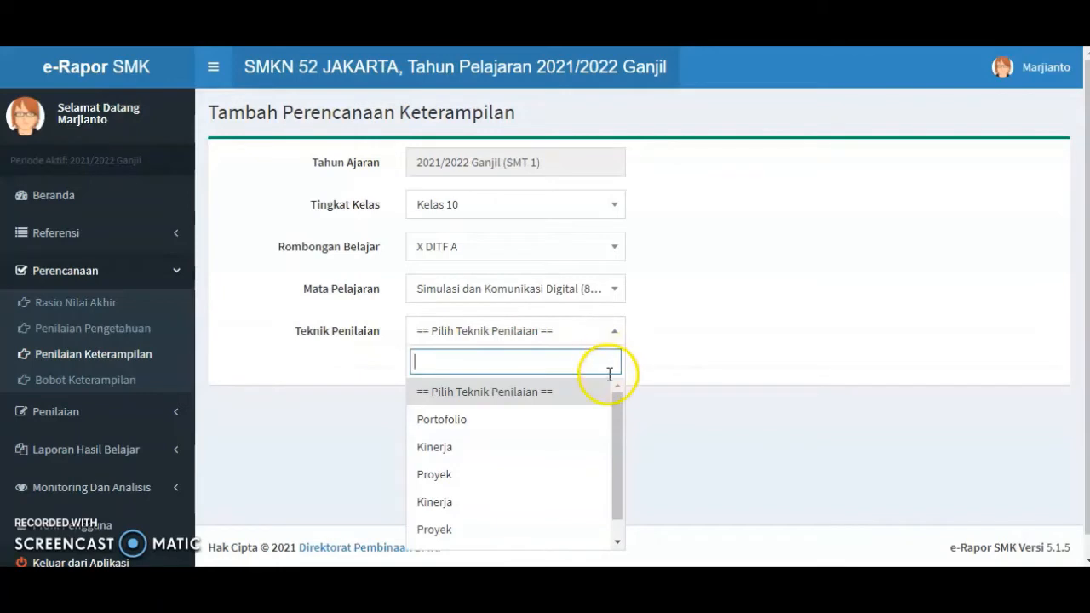
pyautogui.moveTo(615, 417); pyautogui.dragTo(609, 433)
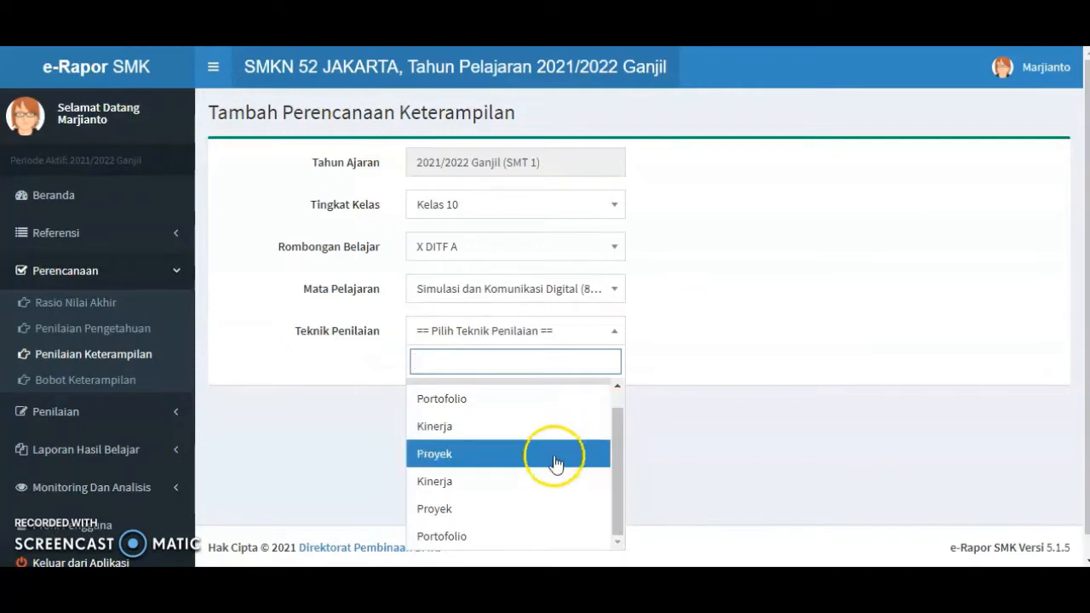
pyautogui.click(472, 426)
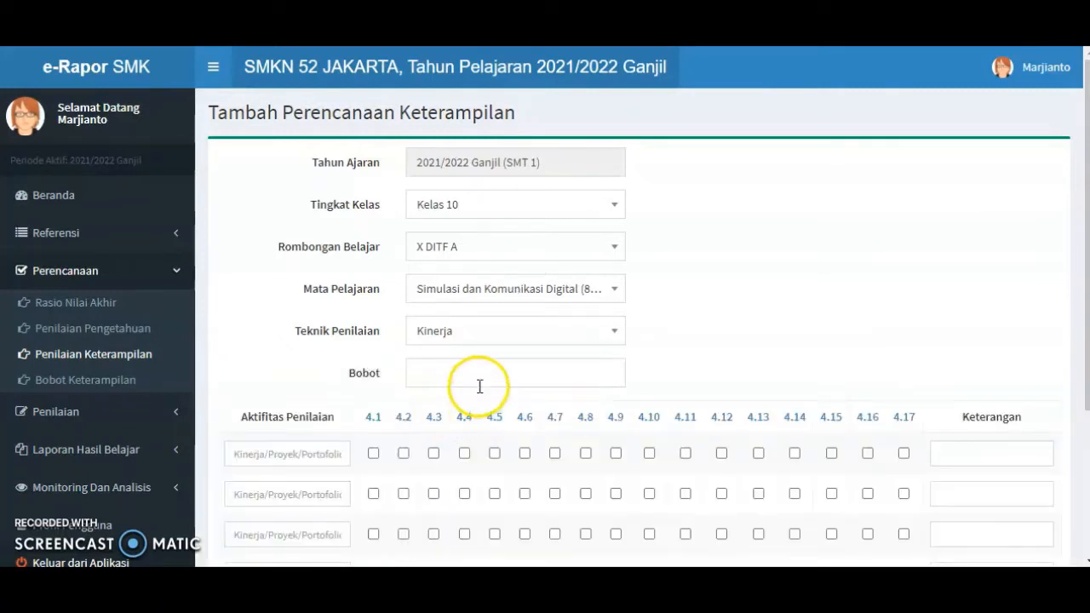
pyautogui.click(433, 371)
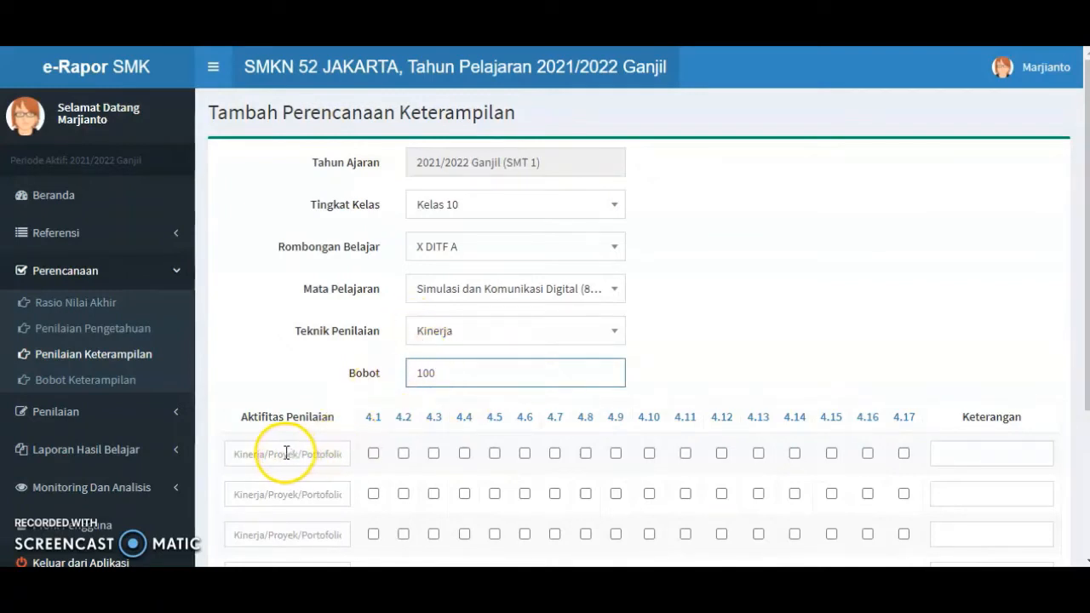
pyautogui.click(259, 454)
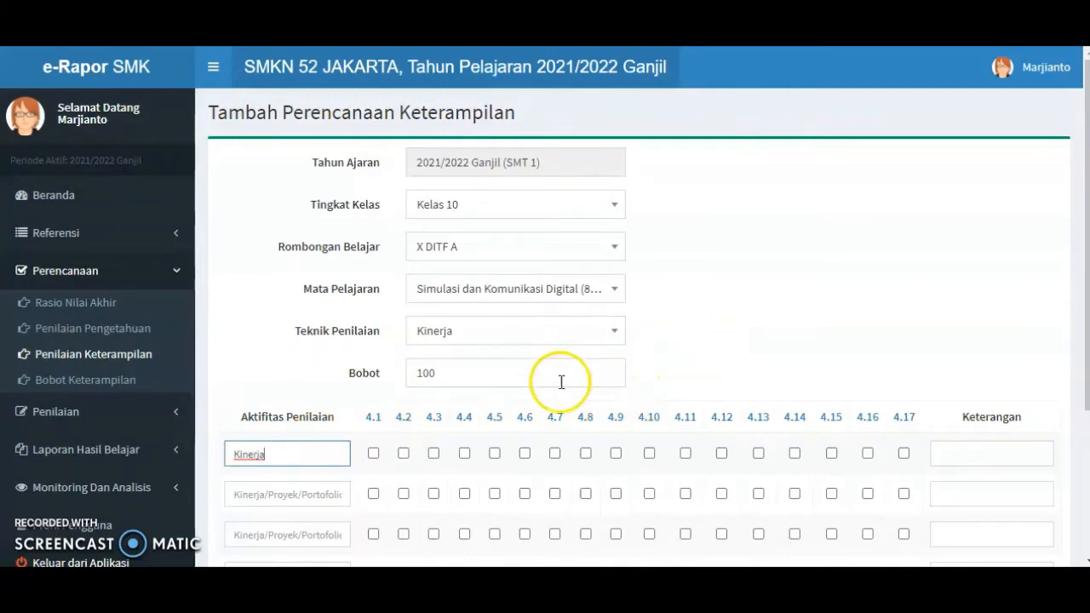
# Mark competencies 4.1, 4.3, 4.6, 4.10 and 4.11 for the Kinerja activity and save the skills plan.
pyautogui.click(373, 453)
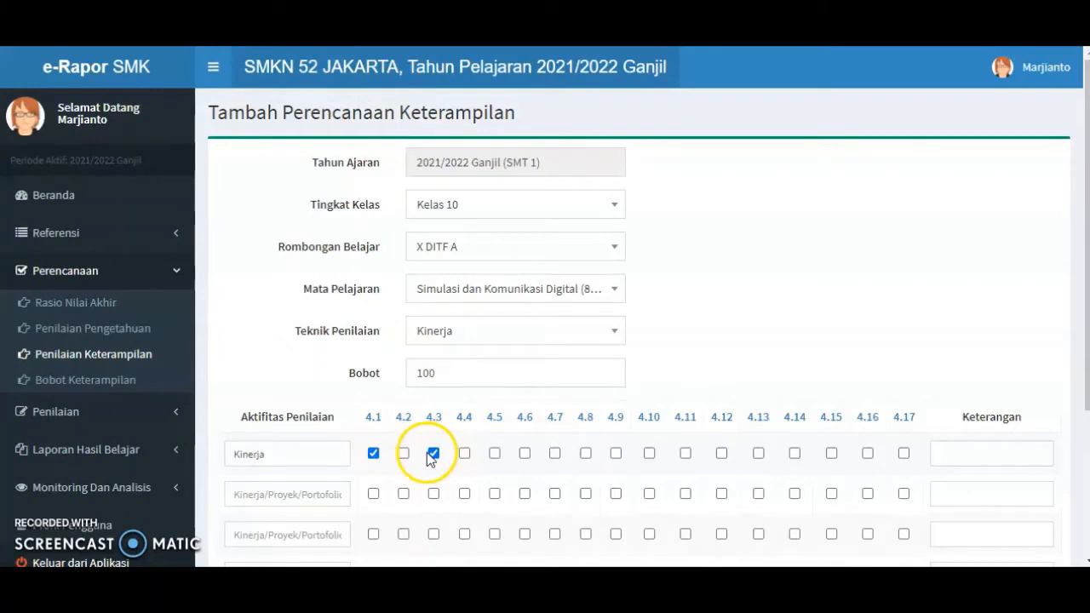
pyautogui.click(524, 454)
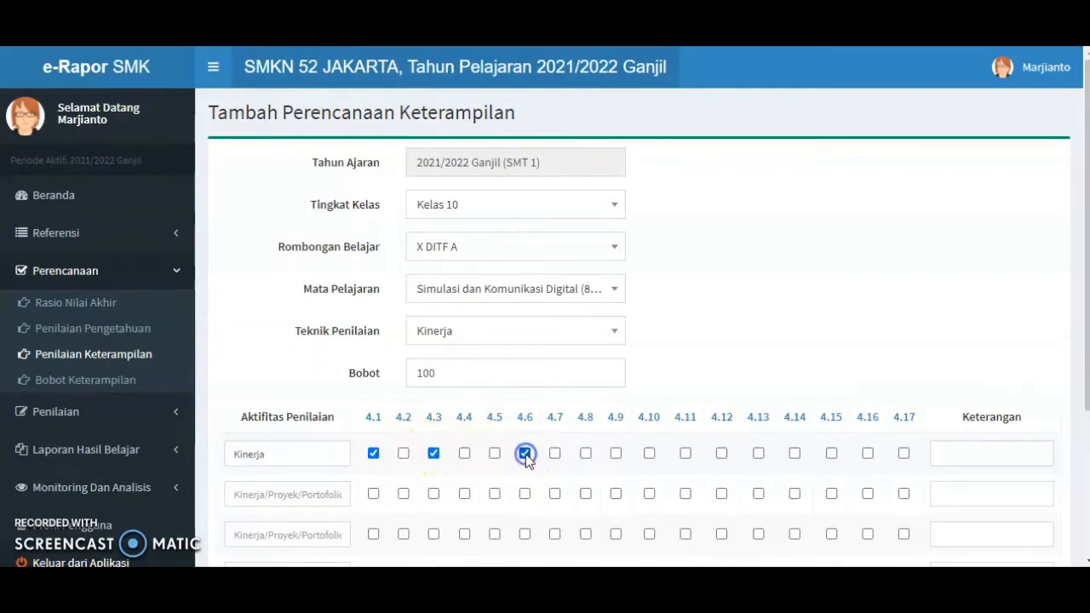
pyautogui.click(648, 453)
pyautogui.click(686, 455)
pyautogui.click(648, 455)
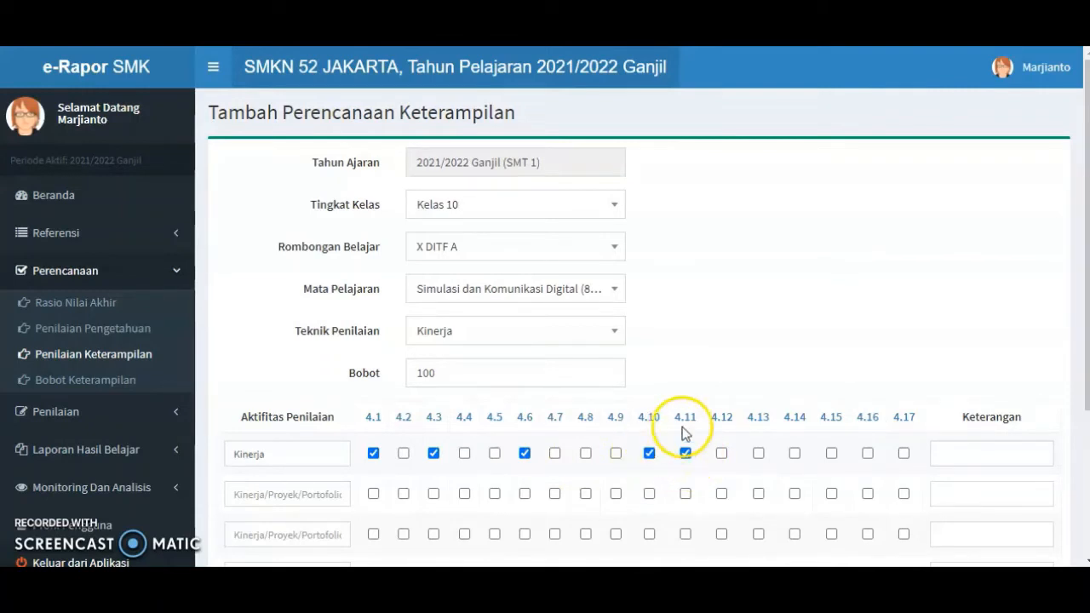
pyautogui.scroll(-3, 677, 415)
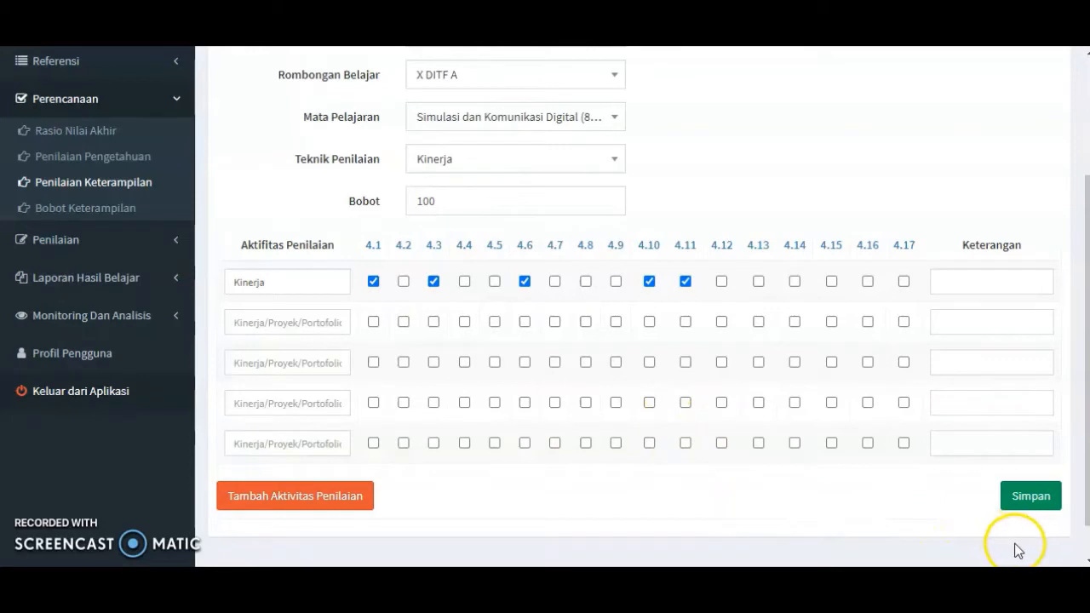
pyautogui.click(1030, 498)
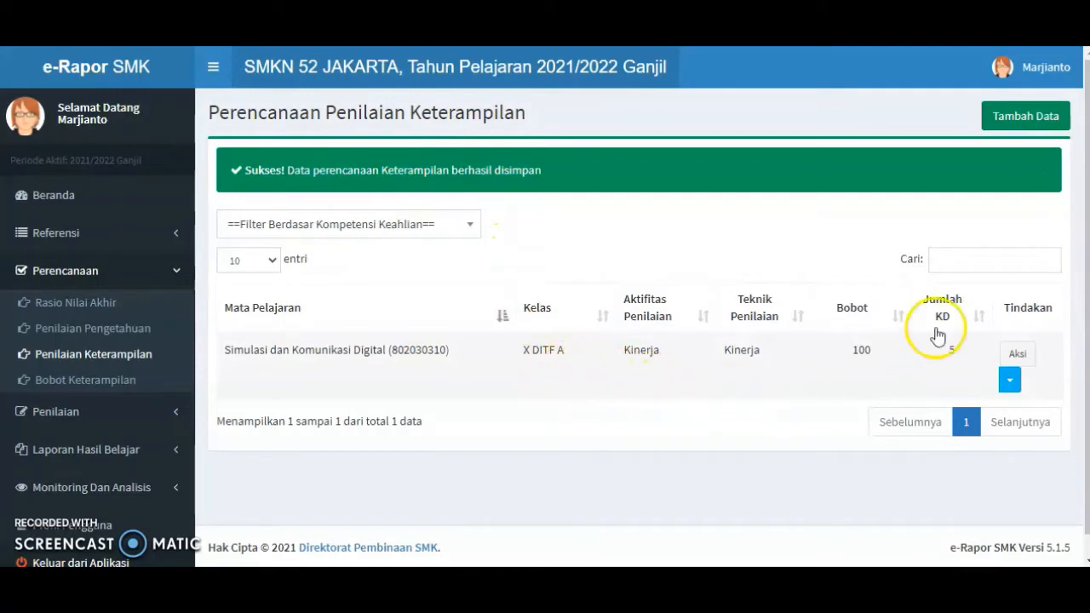
# Add another skills assessment plan for Kelas 10, class X DITF A, subject Simulasi dan Komunikasi Digital.
pyautogui.click(1013, 119)
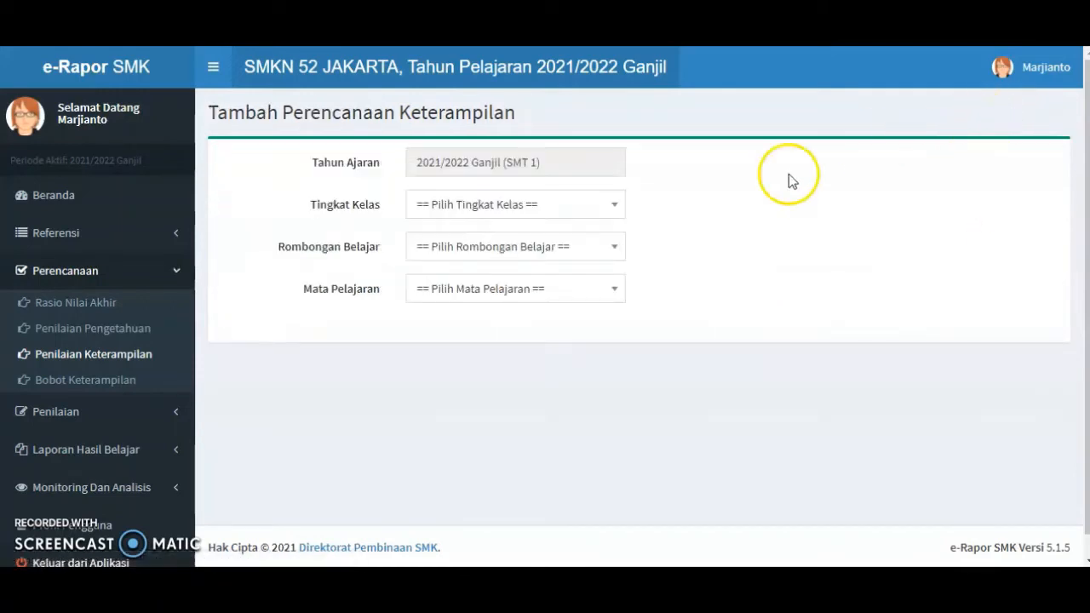
pyautogui.click(535, 204)
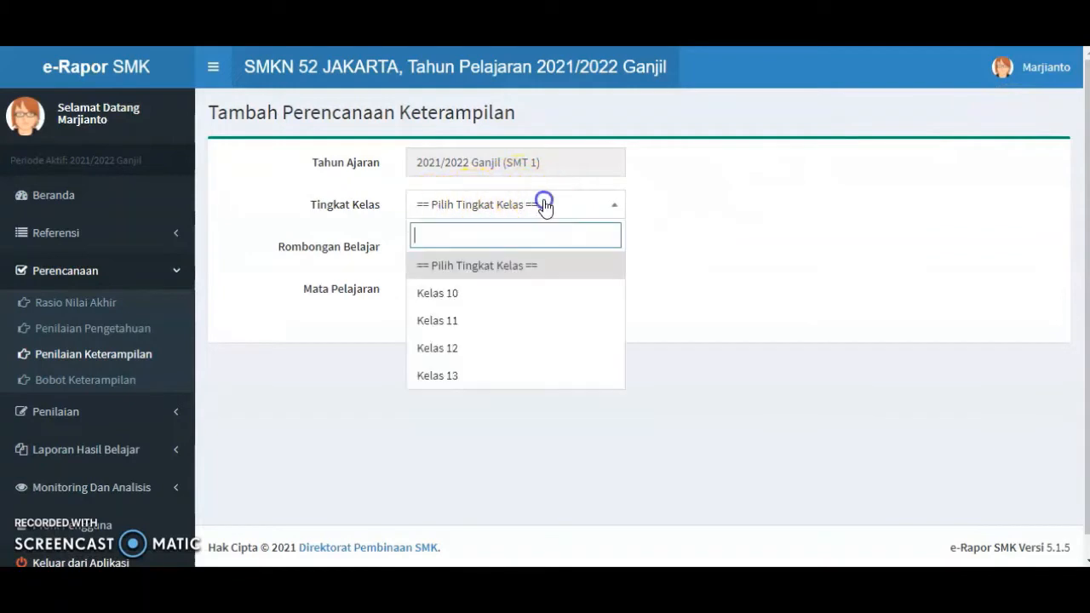
pyautogui.click(511, 296)
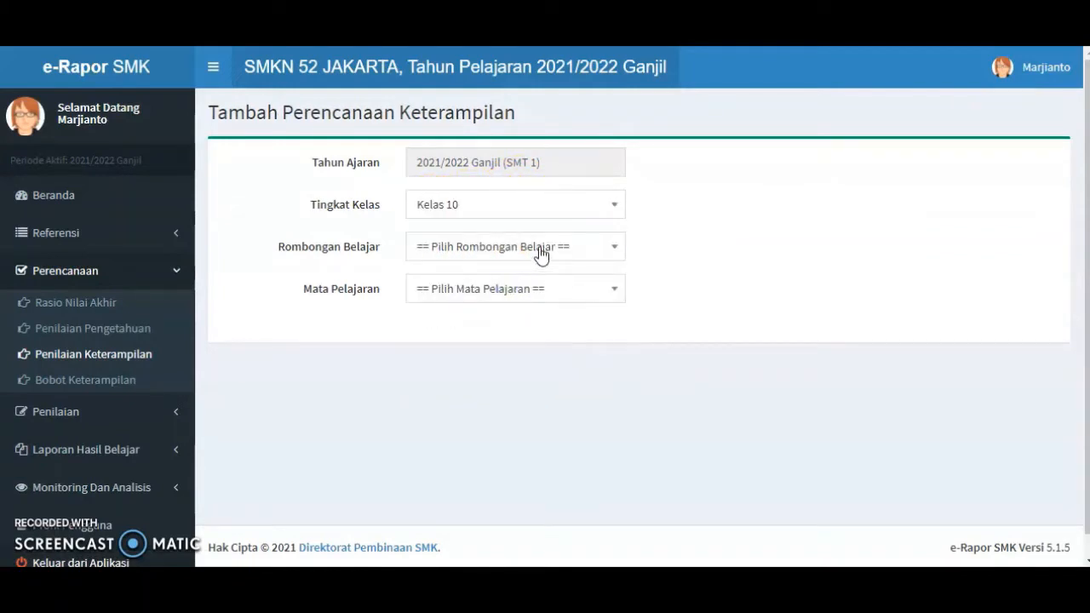
pyautogui.click(541, 247)
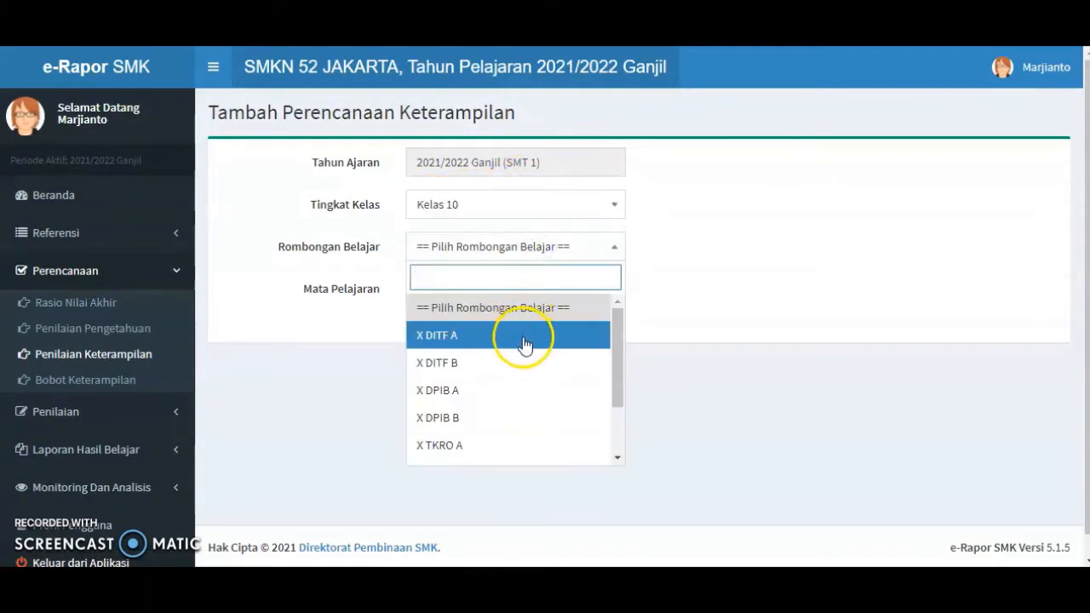
pyautogui.click(525, 337)
pyautogui.click(519, 295)
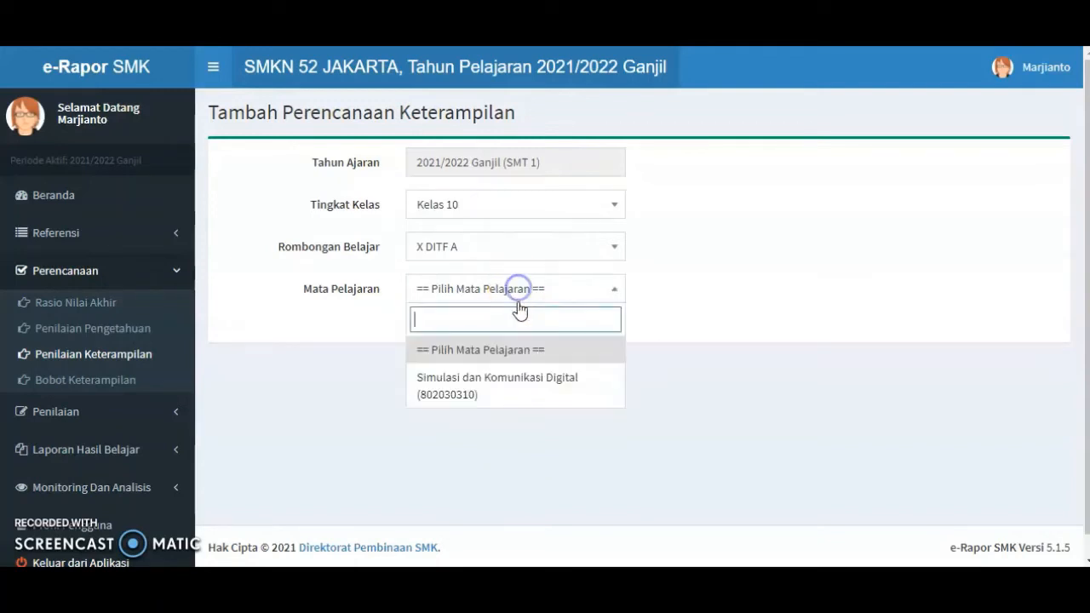
pyautogui.click(511, 388)
# Set the second X DITF A skills plan's technique to Proyek and Bobot to 100, and name the first activity Proyek.
pyautogui.click(506, 334)
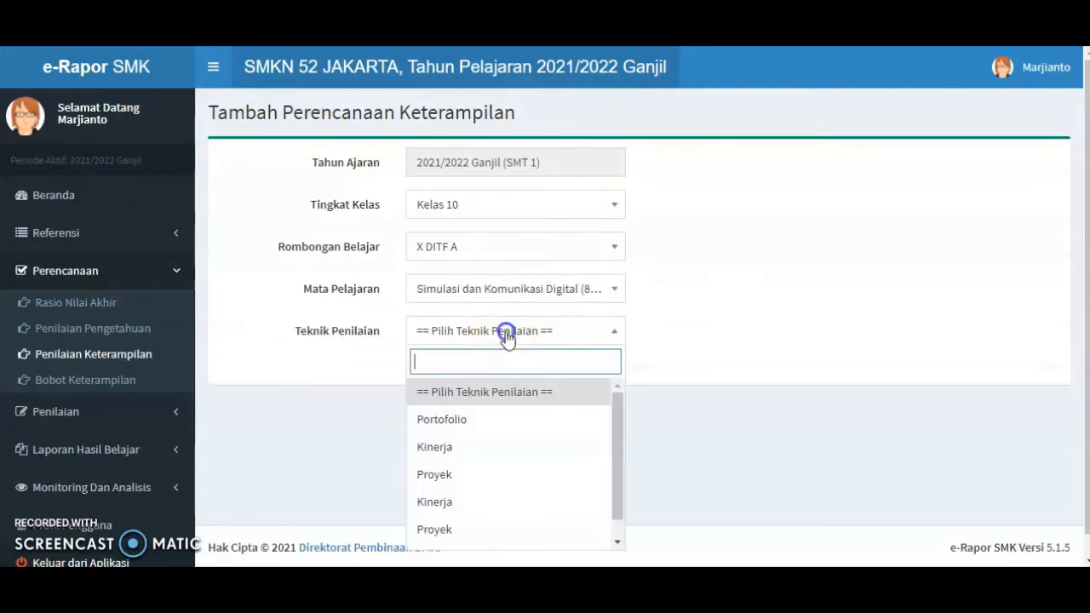
pyautogui.click(490, 482)
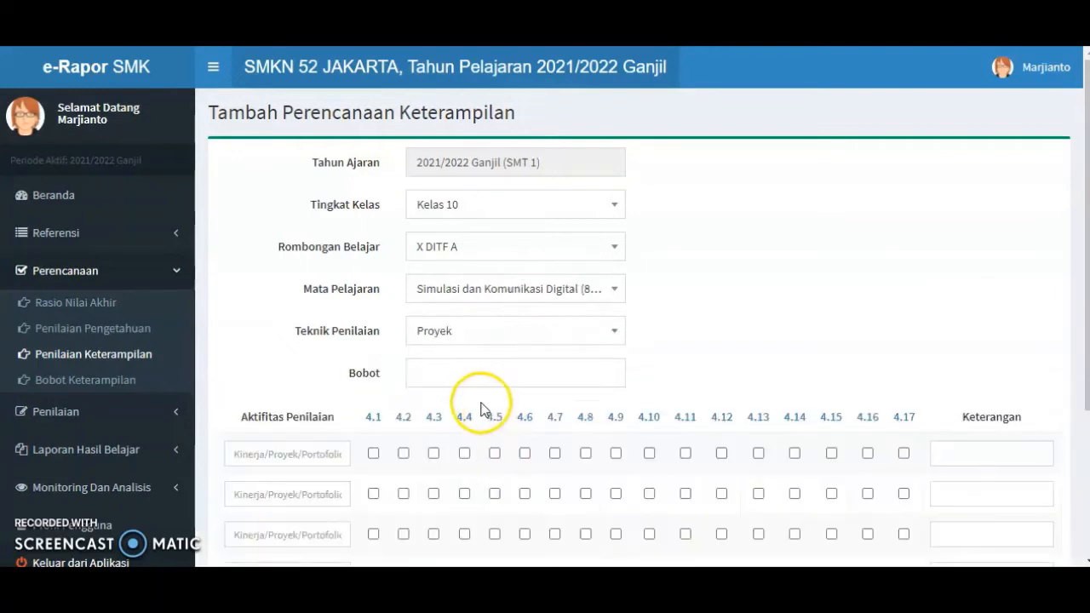
pyautogui.click(471, 376)
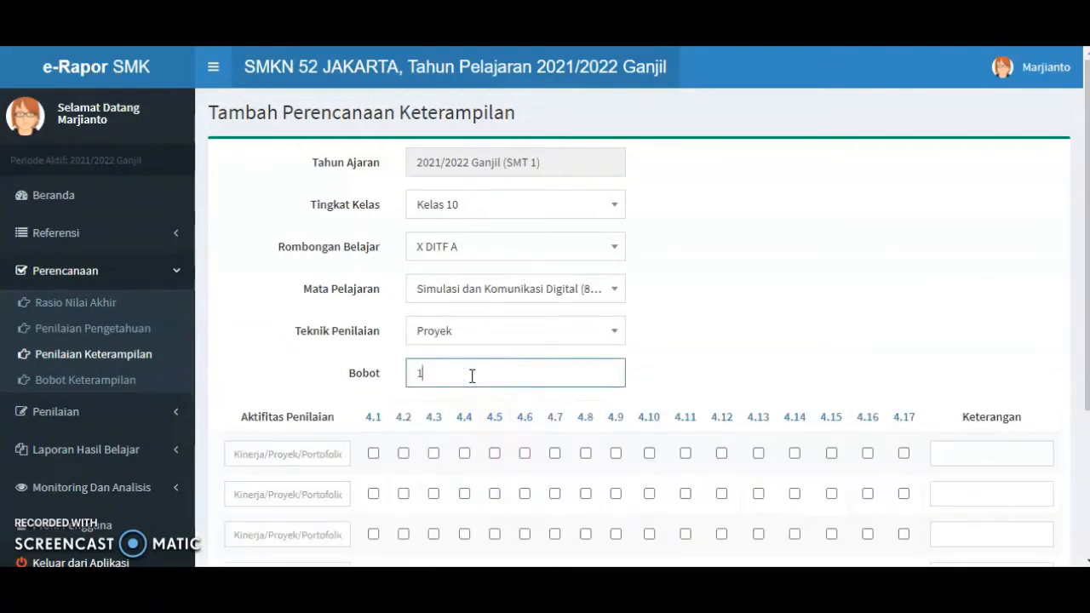
pyautogui.click(299, 456)
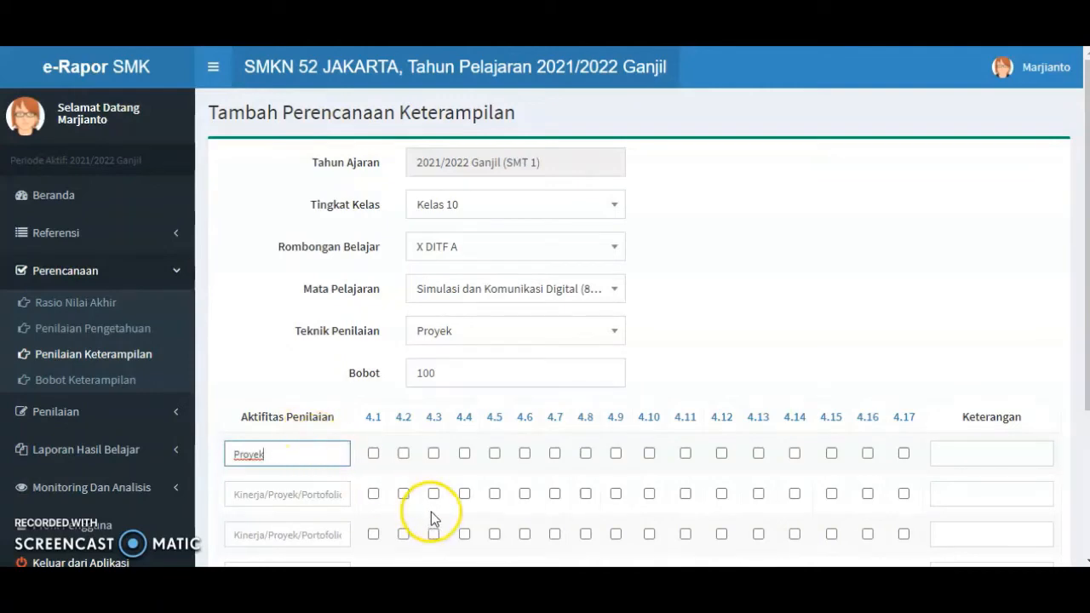
# Mark competencies 4.5 and 4.10 for the Proyek activity and save the skills plan.
pyautogui.click(494, 454)
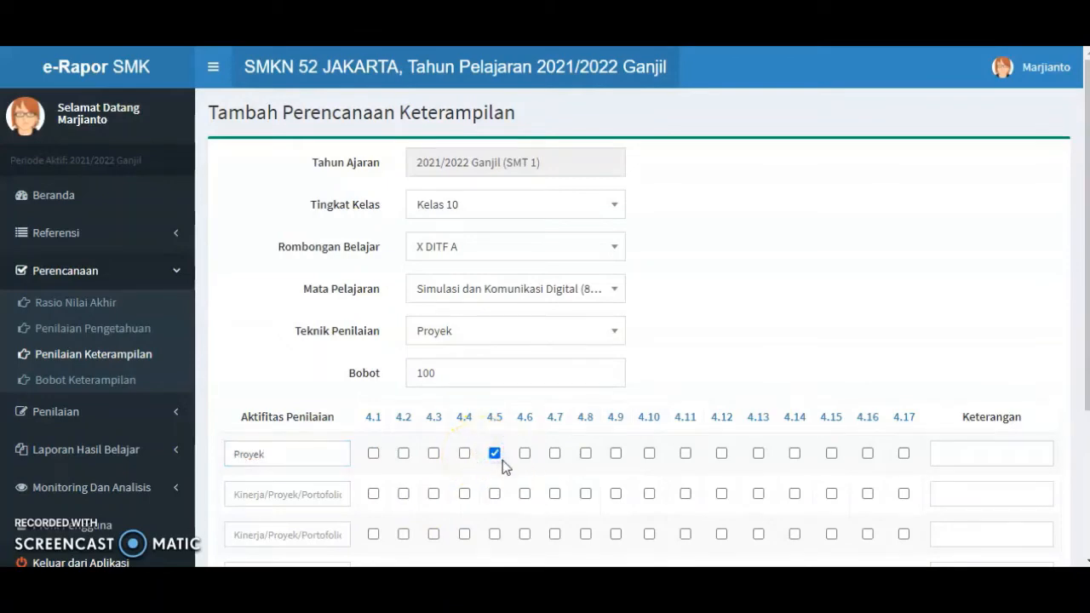
pyautogui.click(649, 453)
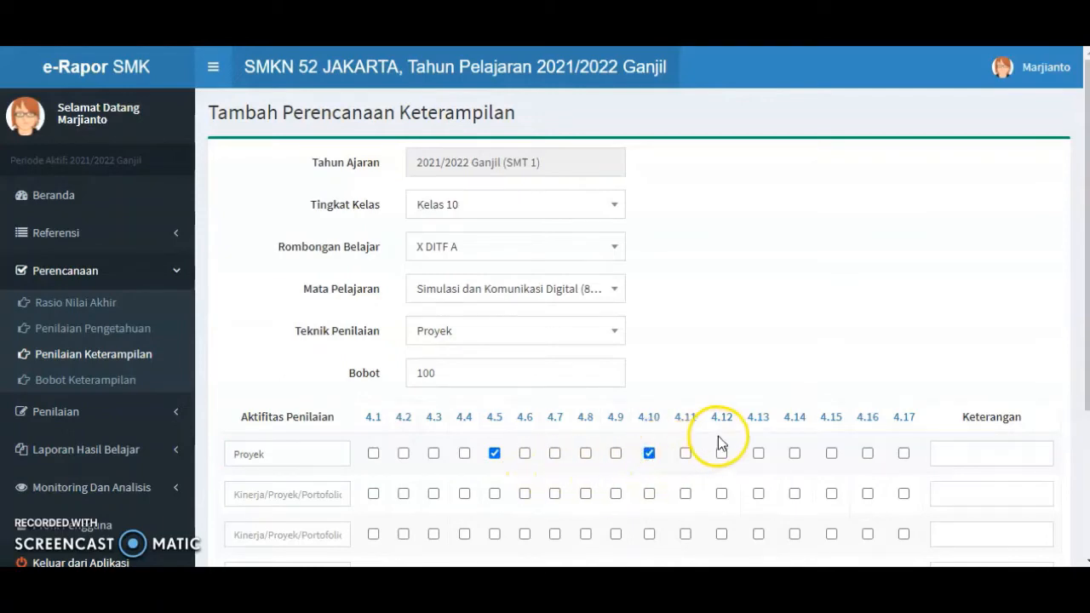
pyautogui.scroll(-5, 717, 436)
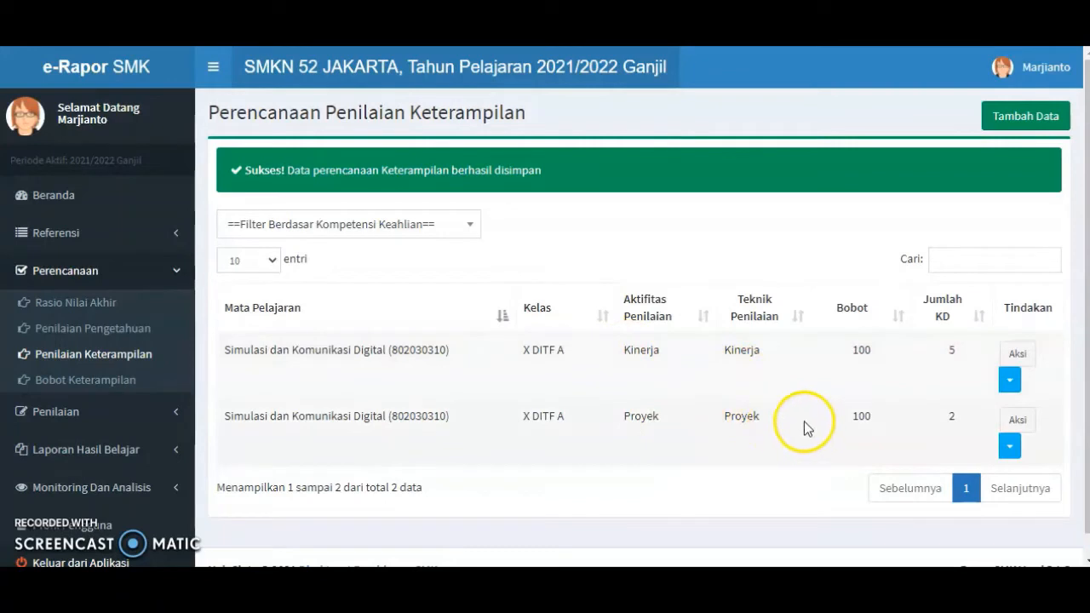
# Add a third skills assessment plan for Kelas 10, class X DITF A, subject Simulasi dan Komunikasi Digital.
pyautogui.click(1024, 120)
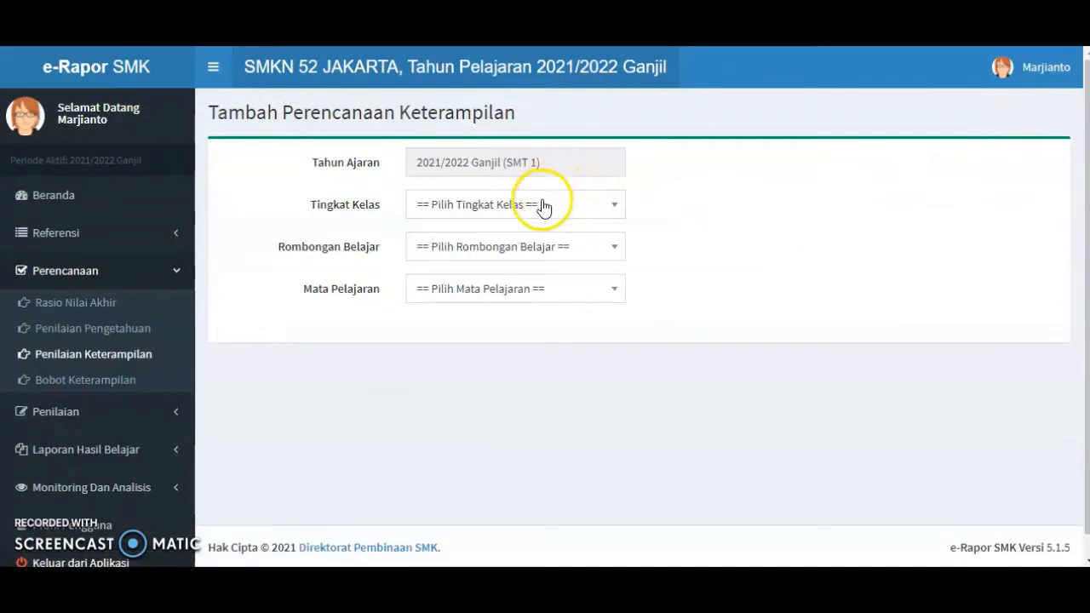
pyautogui.click(541, 202)
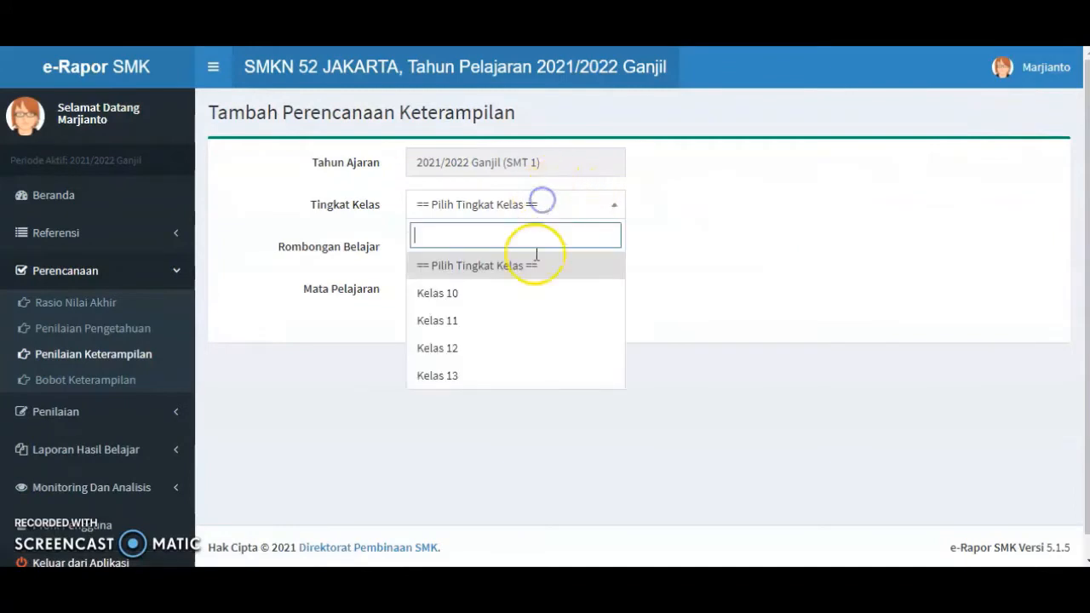
pyautogui.click(530, 293)
pyautogui.click(532, 251)
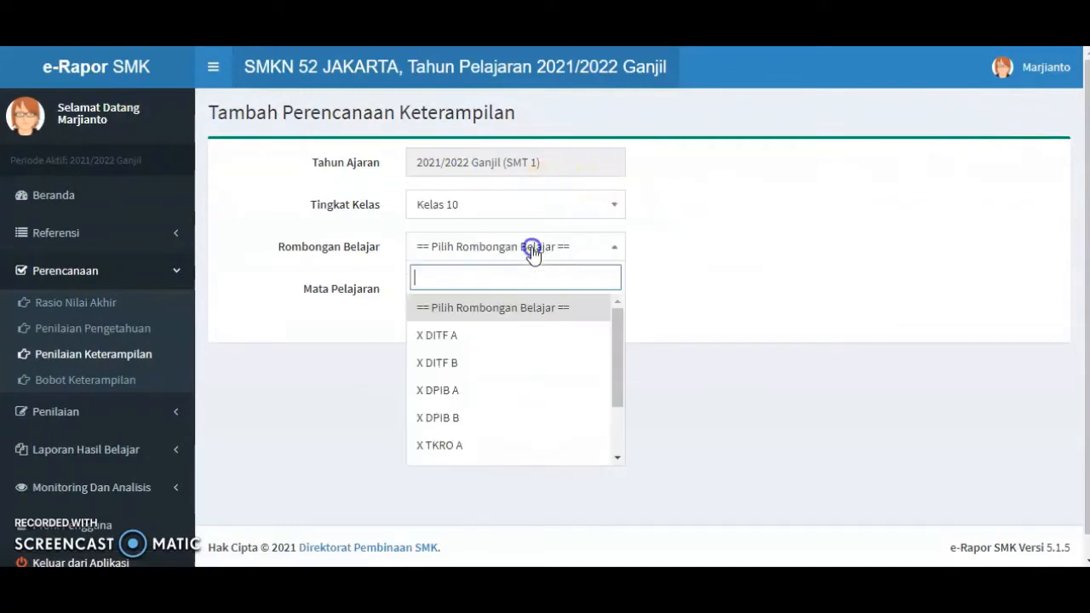
pyautogui.click(520, 342)
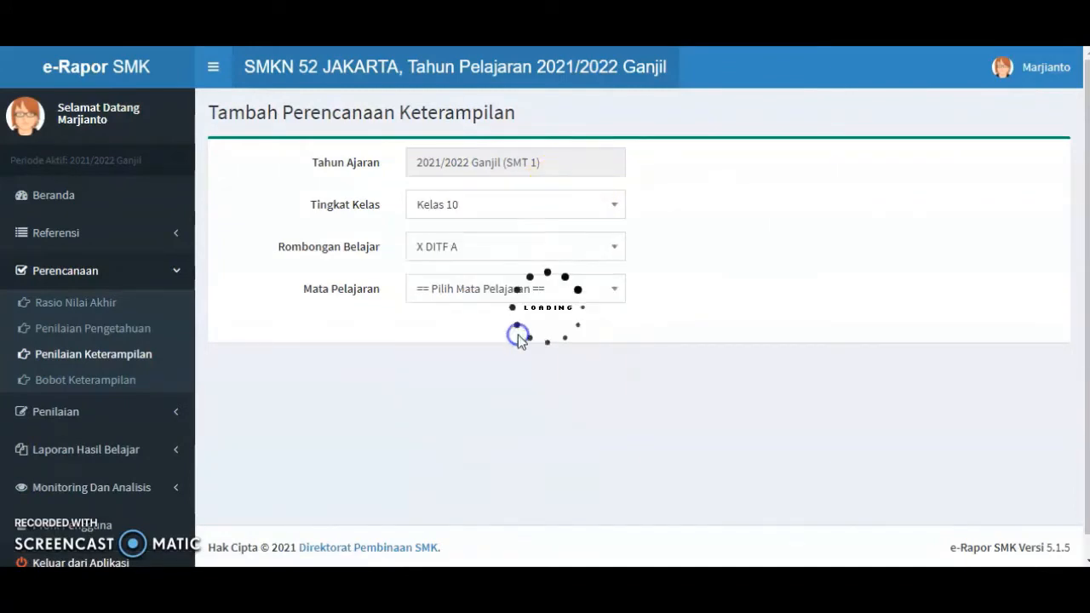
pyautogui.click(525, 292)
pyautogui.click(515, 385)
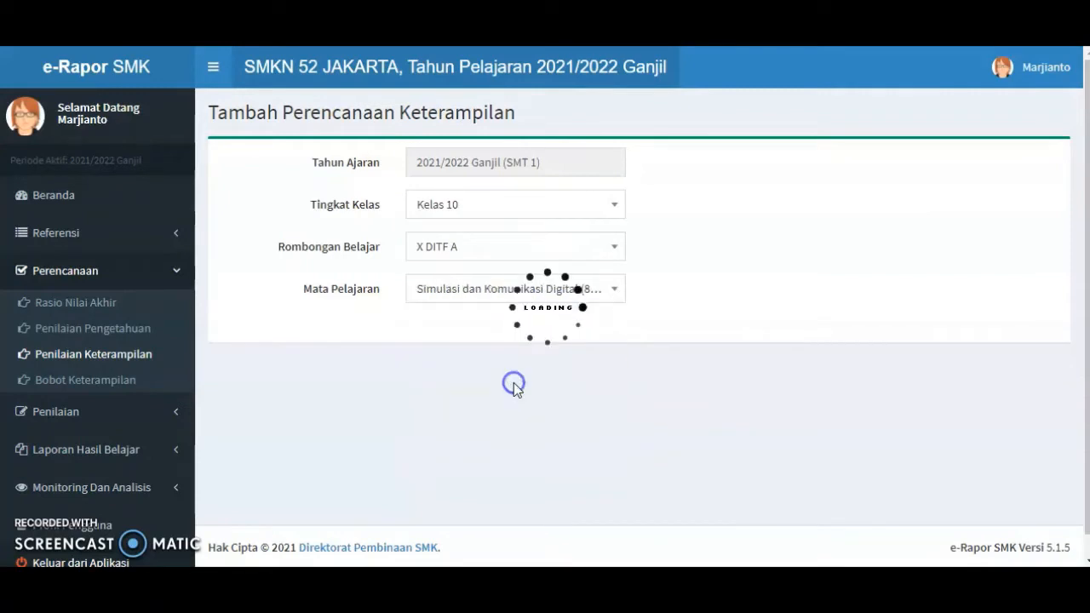
# Set the third X DITF A skills plan's technique to Portofolio and Bobot to 100, and name the first activity Portofolio.
pyautogui.click(528, 332)
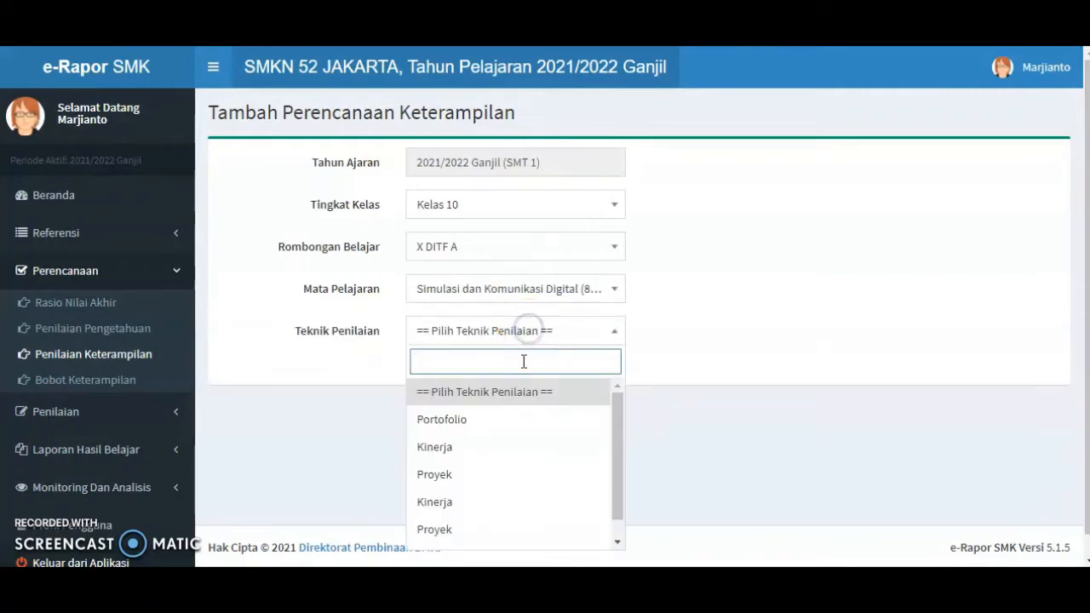
pyautogui.click(504, 425)
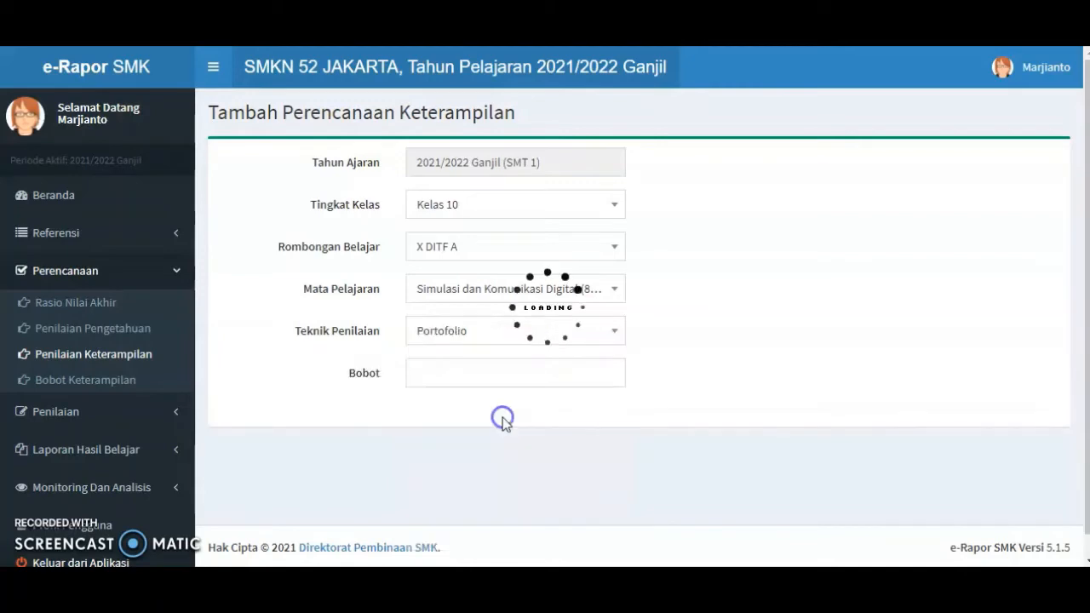
pyautogui.click(494, 372)
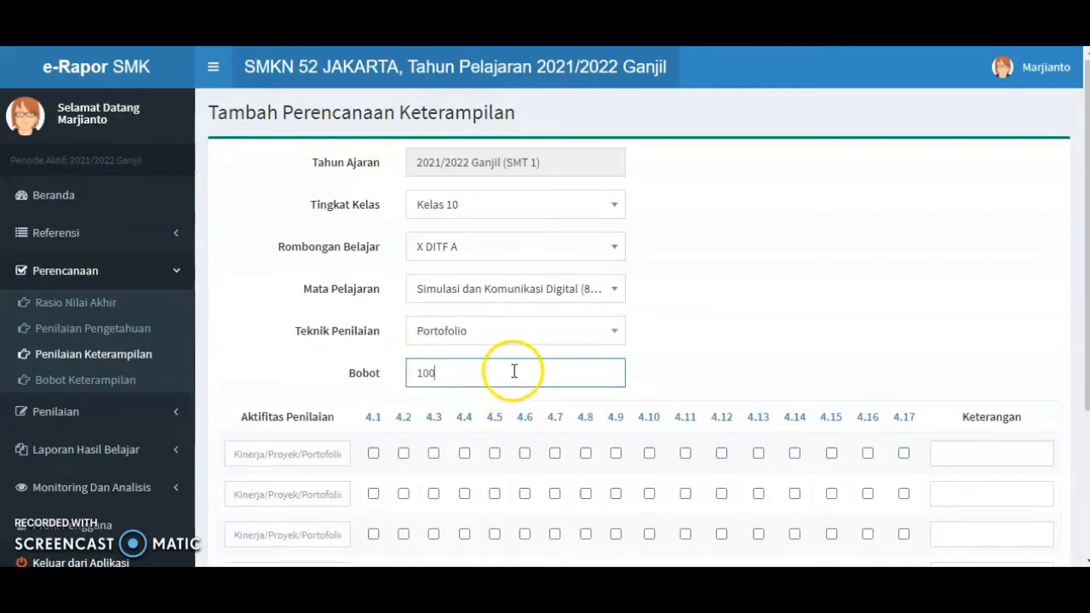
pyautogui.scroll(-3, 510, 426)
pyautogui.click(292, 238)
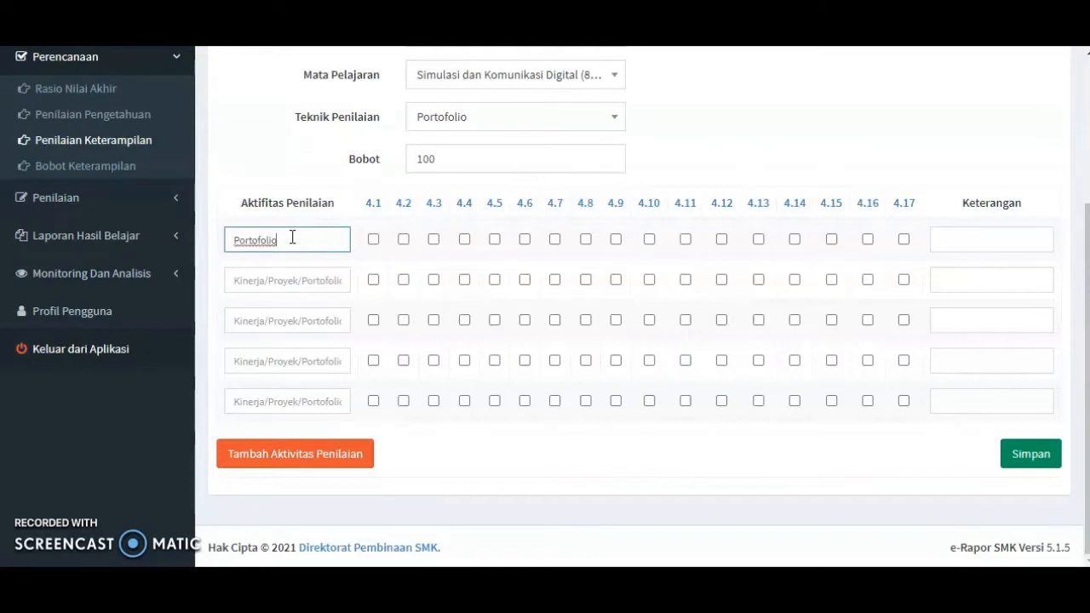
# Mark competencies 4.2, 4.7 and 4.11 for the Portofolio activity and save the skills plan.
pyautogui.click(405, 240)
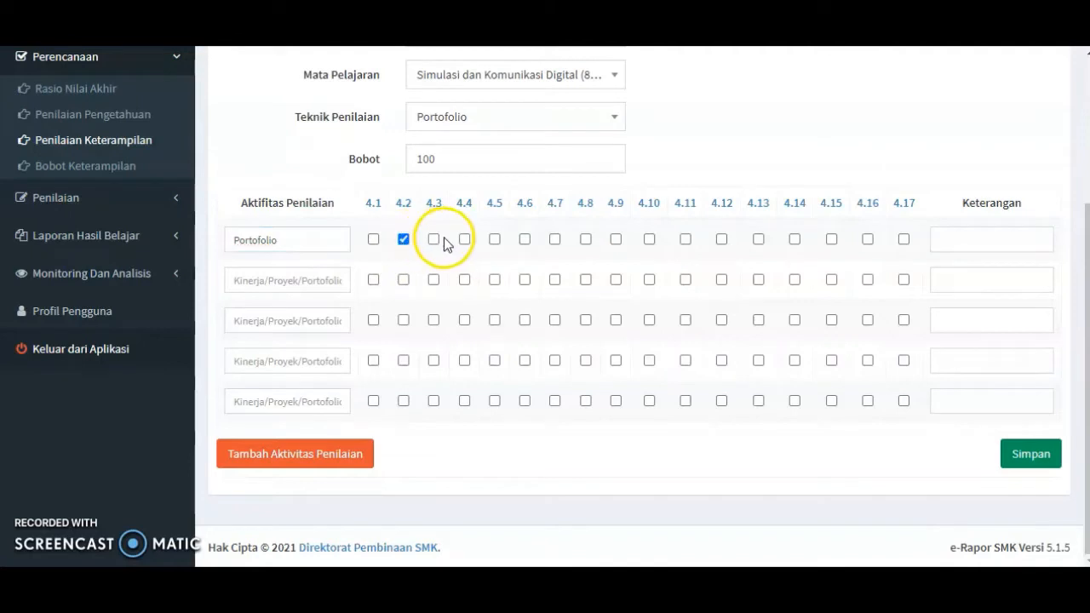
pyautogui.click(554, 240)
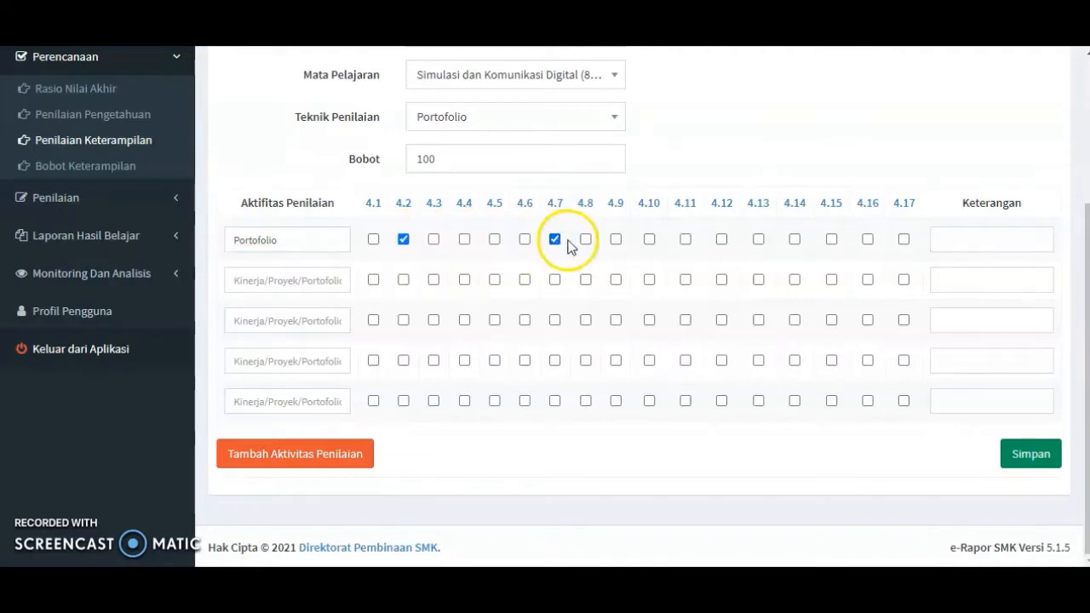
pyautogui.click(687, 240)
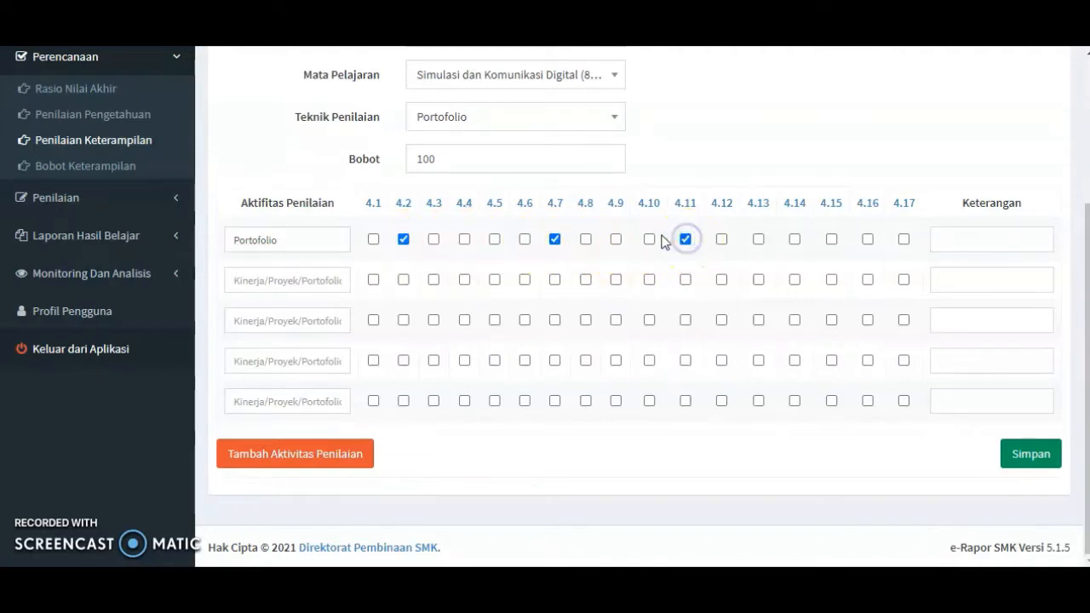
pyautogui.click(1030, 455)
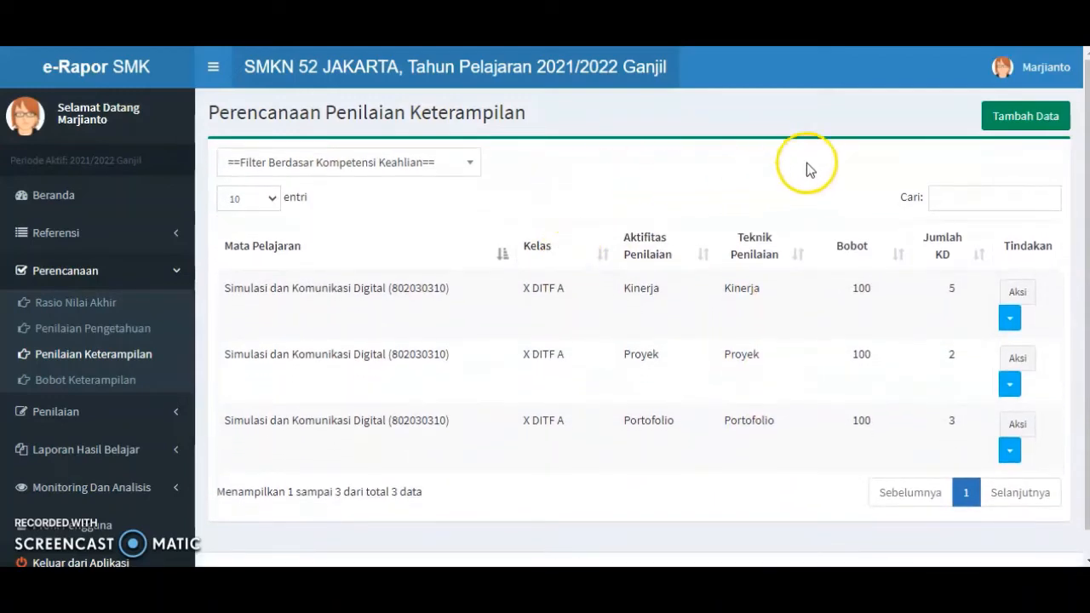
# Add a skills assessment plan for Kelas 10, class X DITF B, subject Simulasi dan Komunikasi Digital.
pyautogui.click(1022, 119)
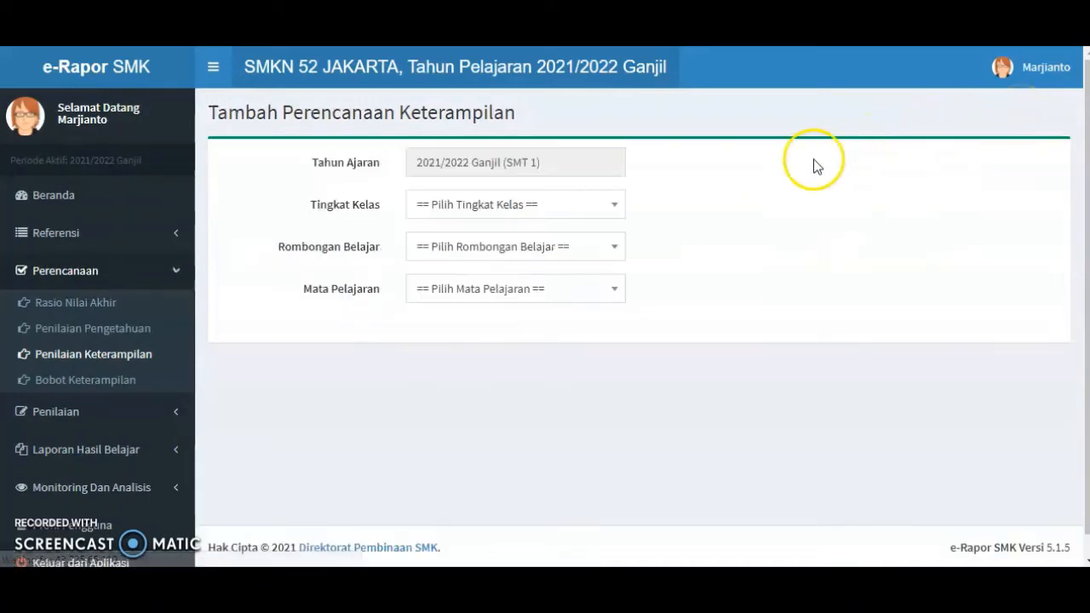
pyautogui.click(510, 207)
pyautogui.click(512, 292)
pyautogui.click(554, 249)
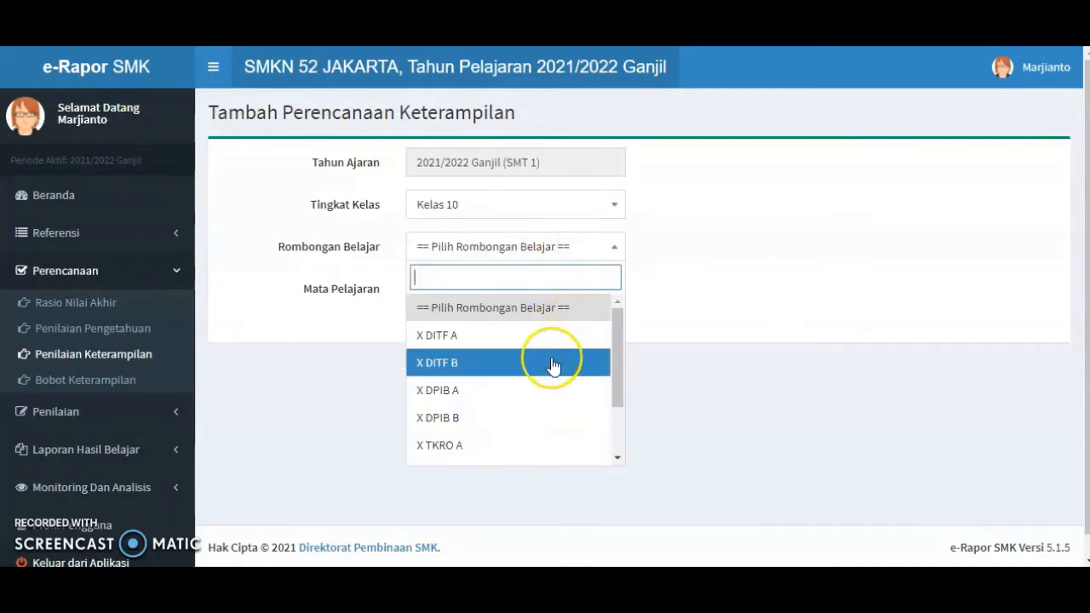
pyautogui.click(552, 364)
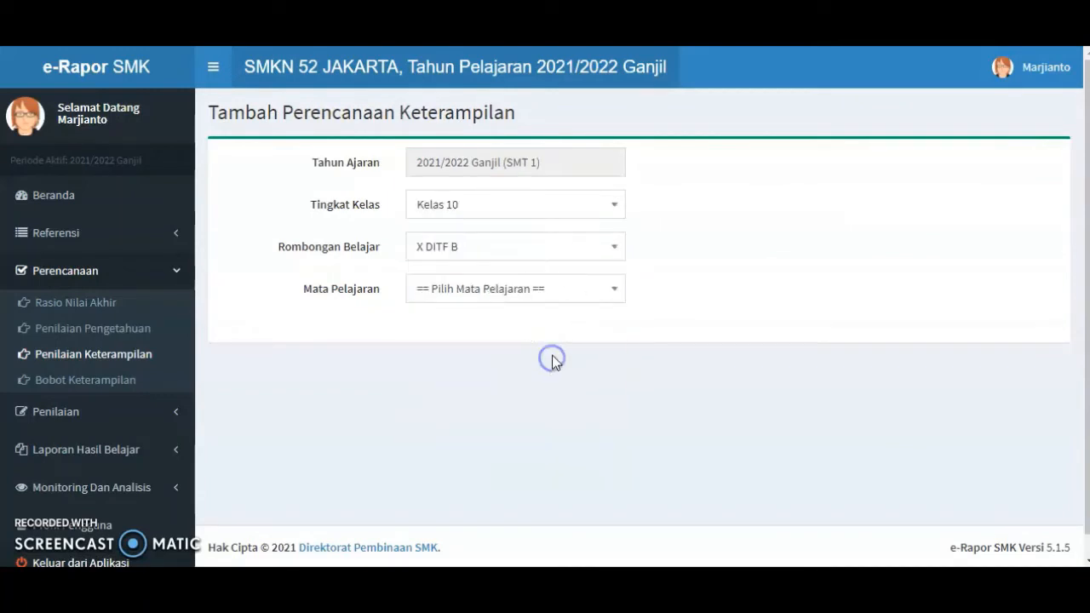
pyautogui.click(566, 292)
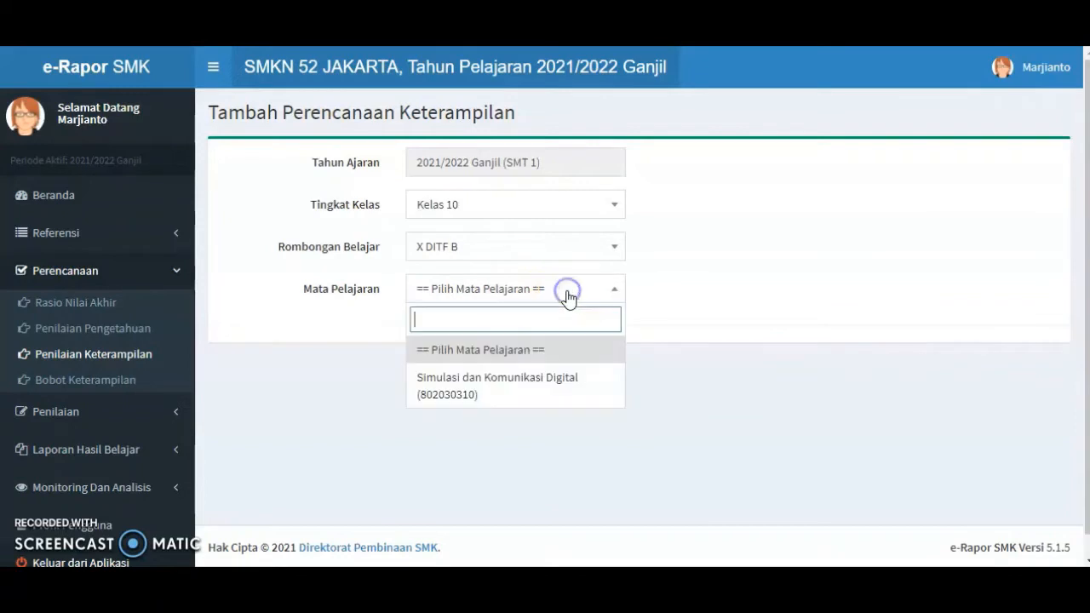
pyautogui.click(554, 396)
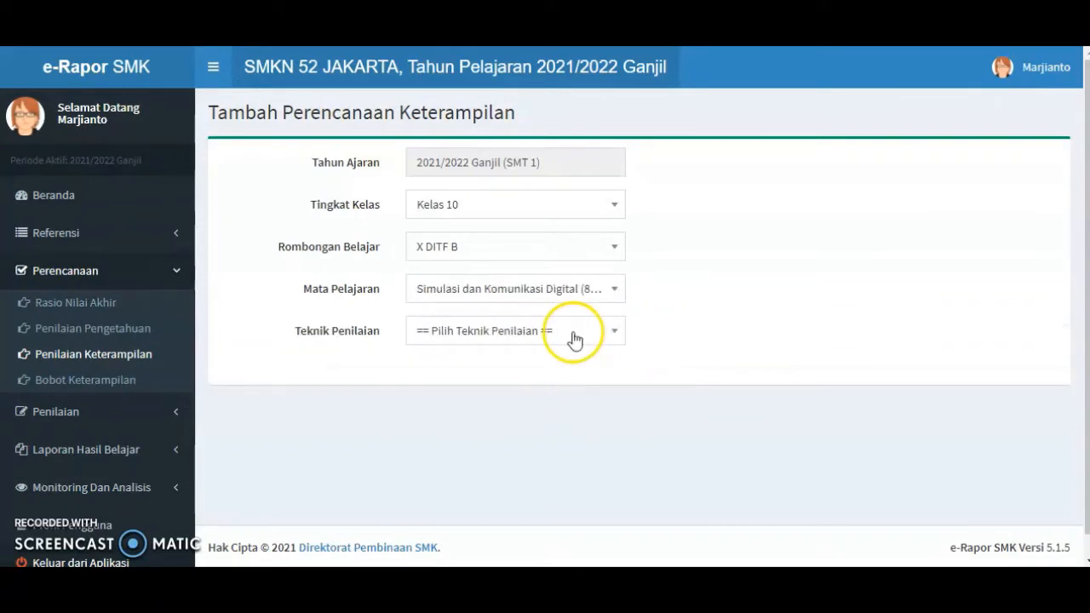
# Set the X DITF B skills plan's technique to Kinerja and Bobot to 100, and name the first activity Kinerja.
pyautogui.click(573, 333)
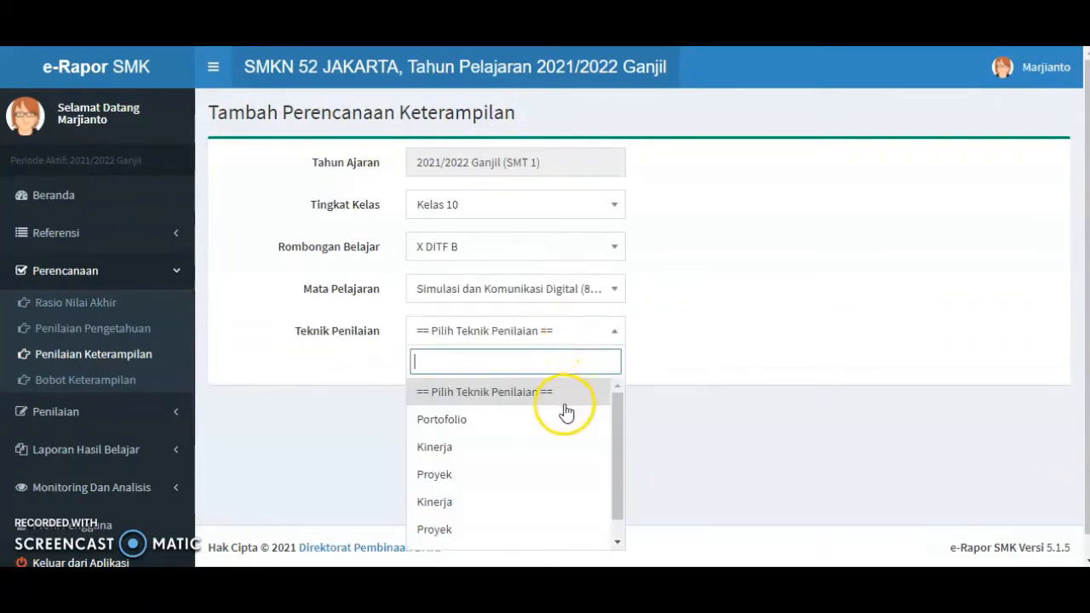
pyautogui.click(538, 447)
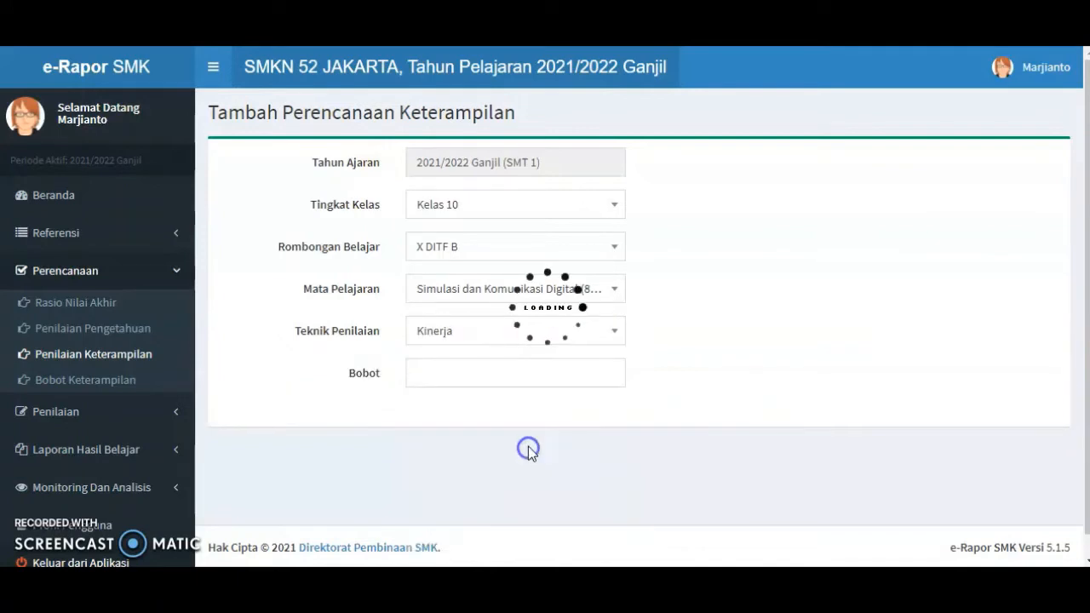
pyautogui.click(481, 370)
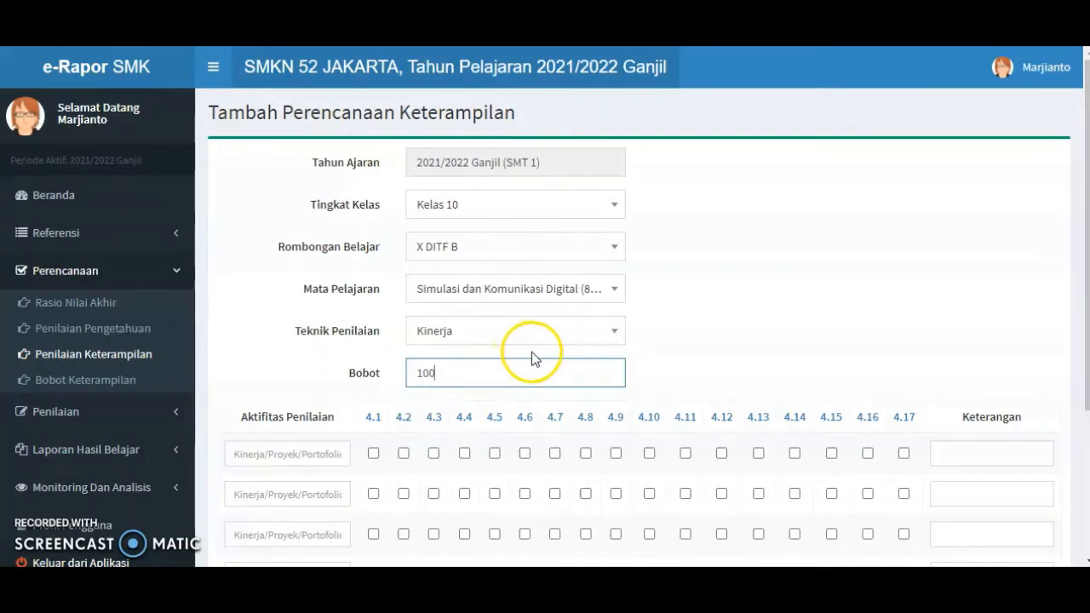
pyautogui.scroll(-1, 529, 351)
pyautogui.click(275, 368)
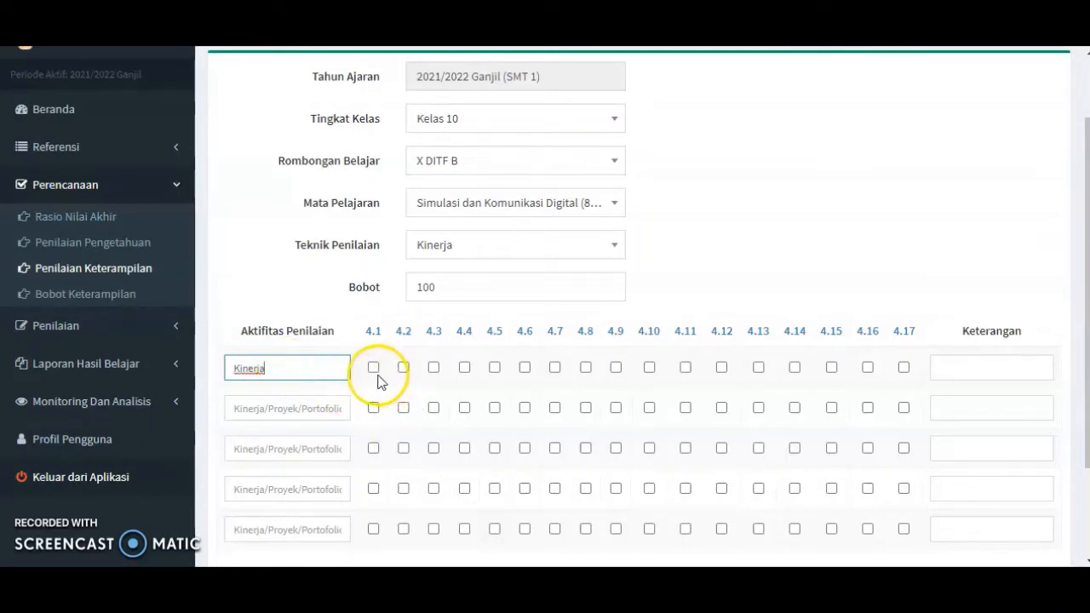
# Mark competencies 4.1, 4.3, 4.6, 4.10 and 4.11 for X DITF B's Kinerja activity and save the skills plan.
pyautogui.click(373, 370)
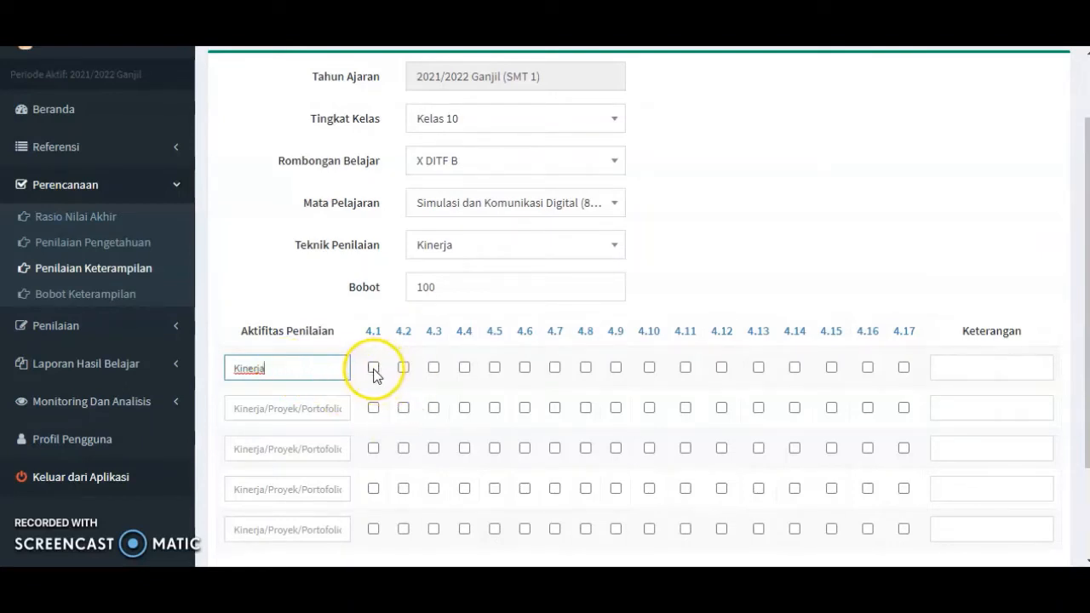
pyautogui.click(373, 369)
pyautogui.click(434, 368)
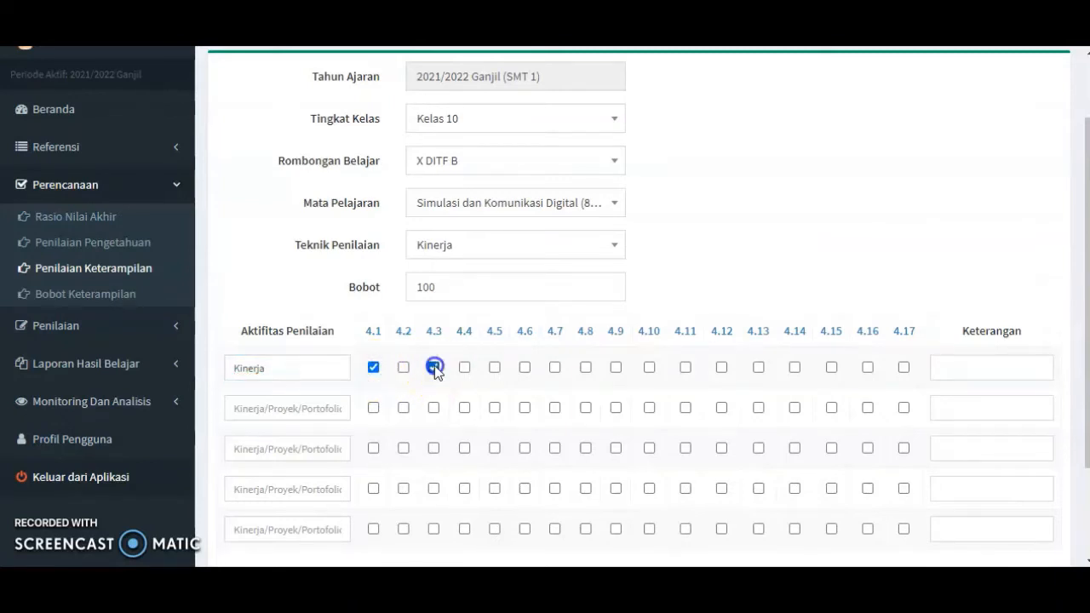
pyautogui.click(524, 368)
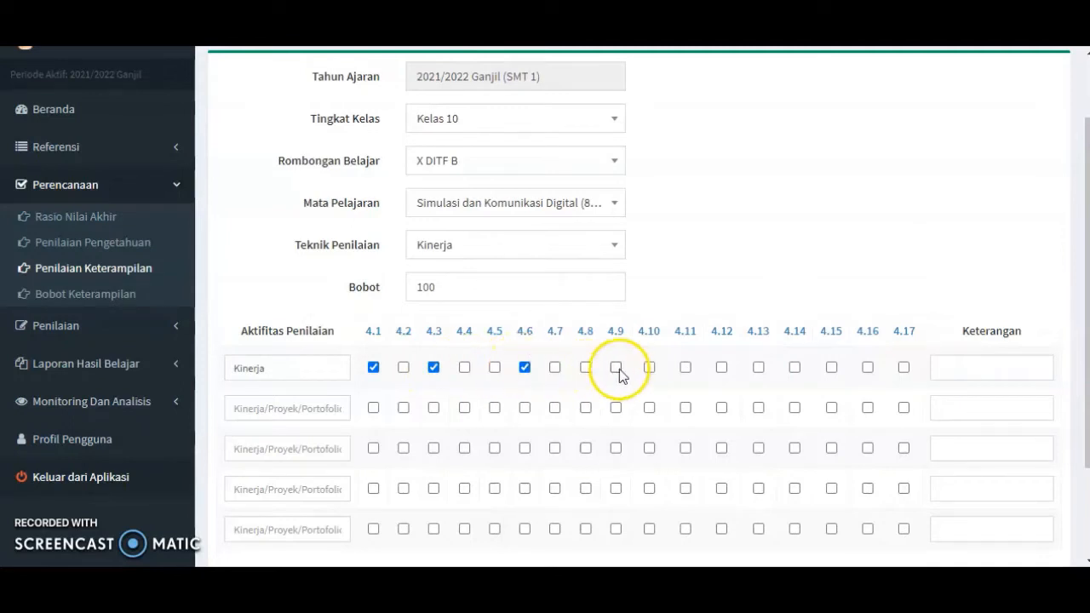
pyautogui.click(649, 368)
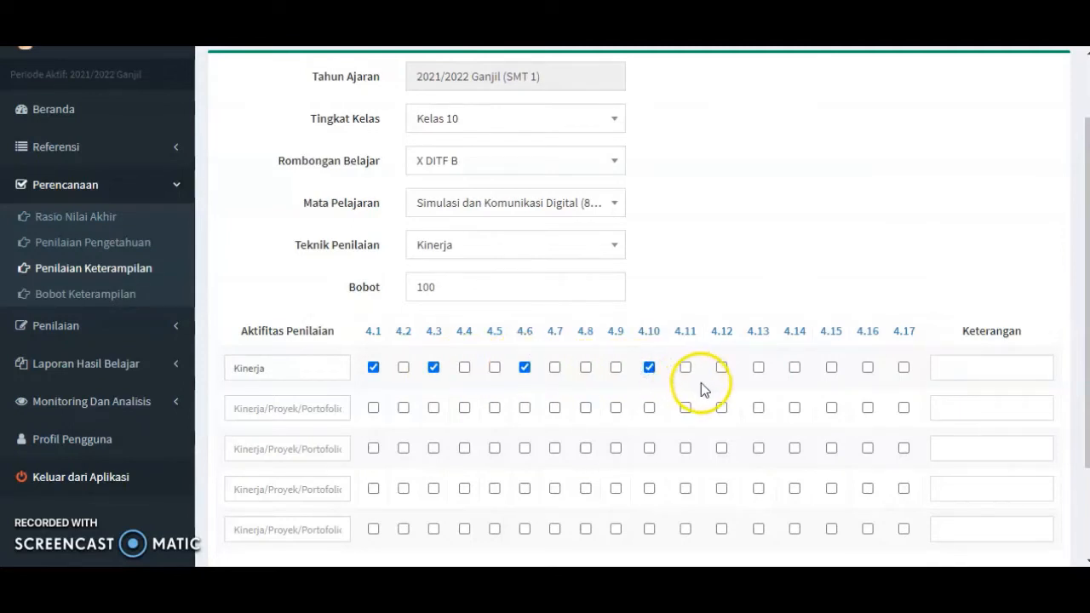
pyautogui.click(686, 368)
pyautogui.scroll(-3, 715, 398)
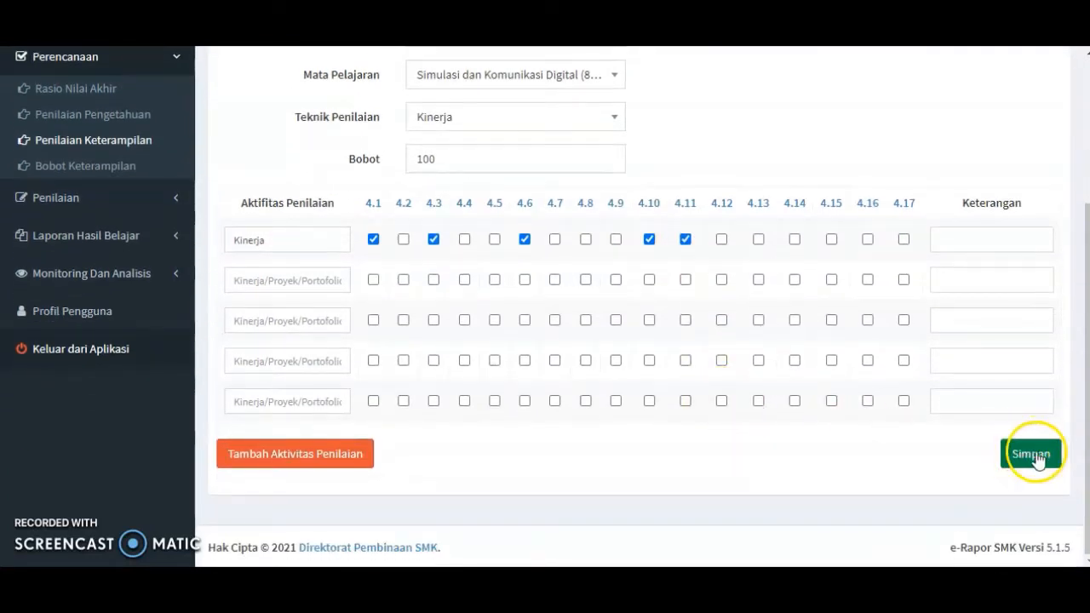
pyautogui.click(1028, 456)
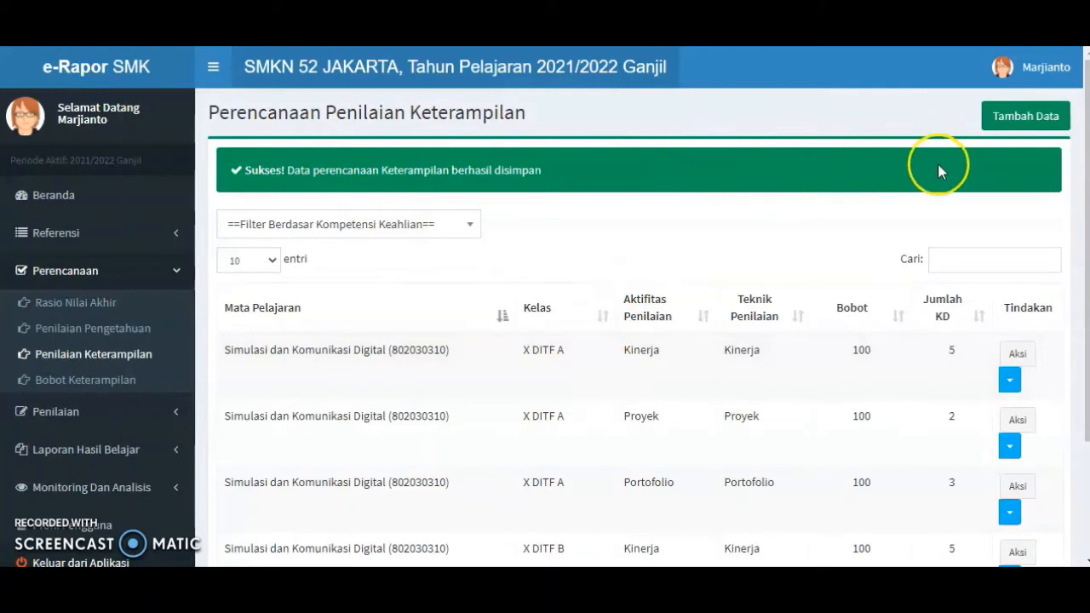
# Add a second skills assessment plan for Kelas 10, class X DITF B, subject Simulasi dan Komunikasi Digital.
pyautogui.click(1025, 115)
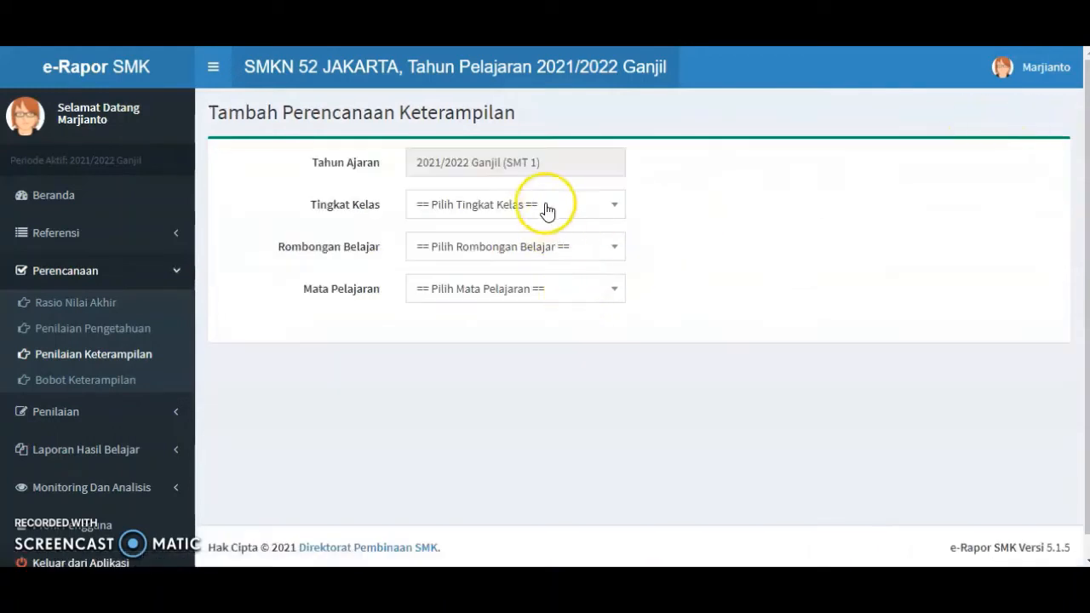
pyautogui.click(545, 204)
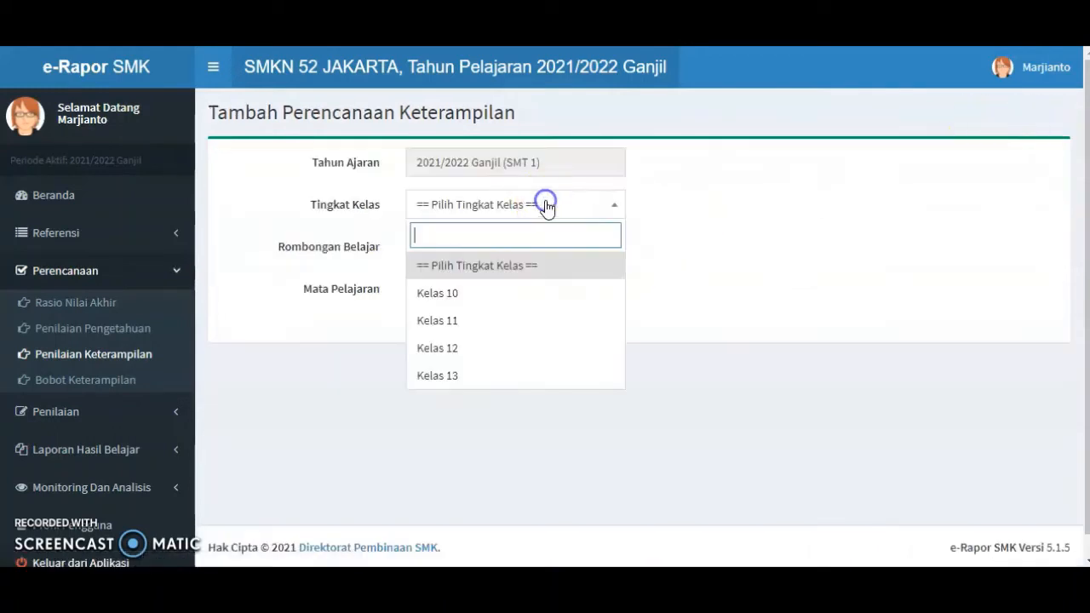
pyautogui.click(504, 297)
pyautogui.click(572, 248)
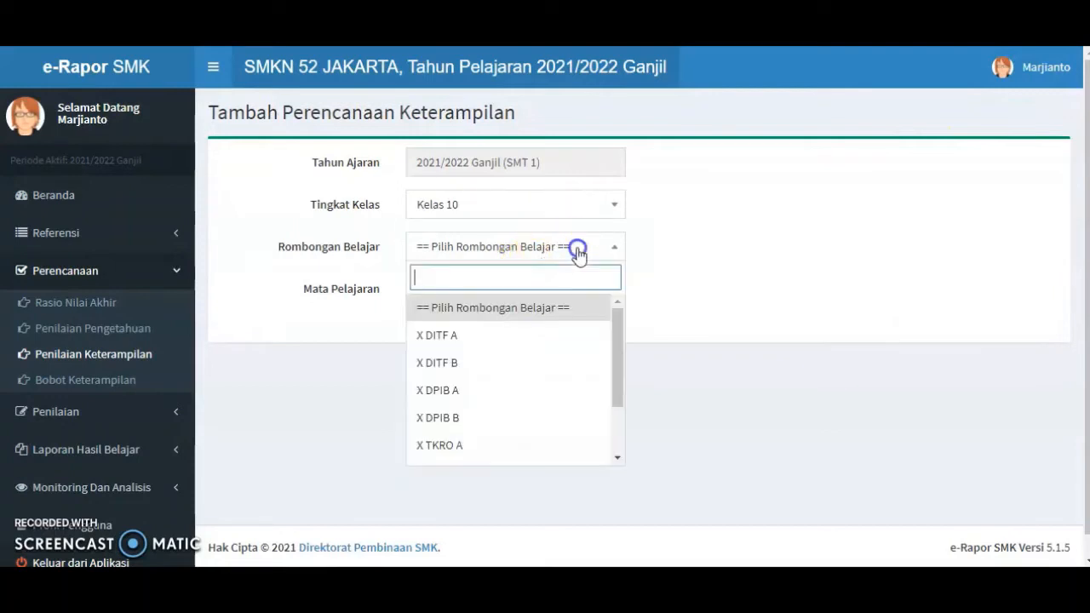
pyautogui.click(510, 364)
pyautogui.click(548, 289)
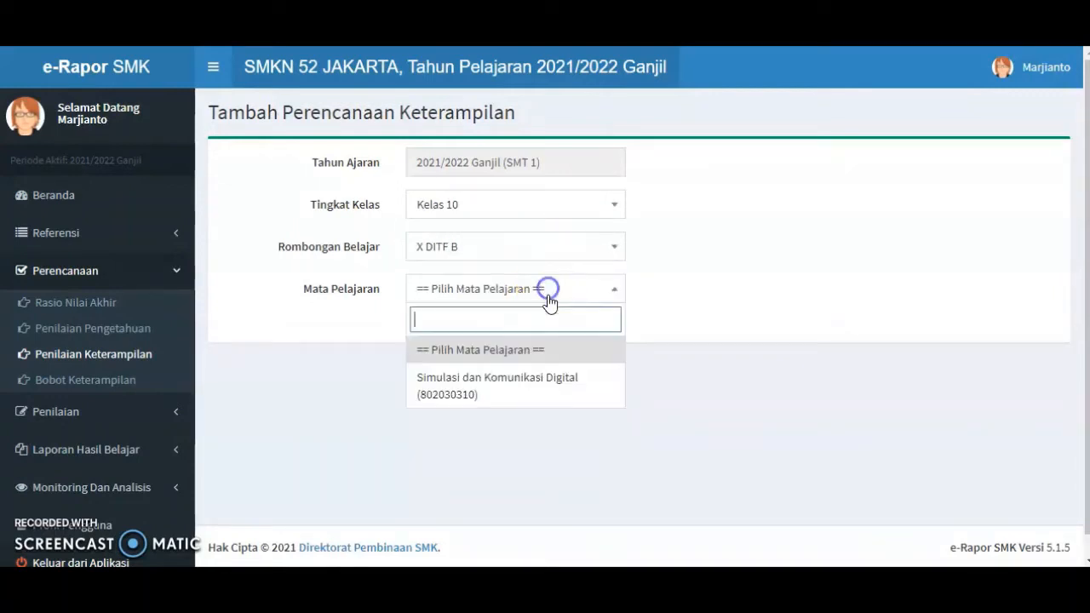
pyautogui.click(526, 393)
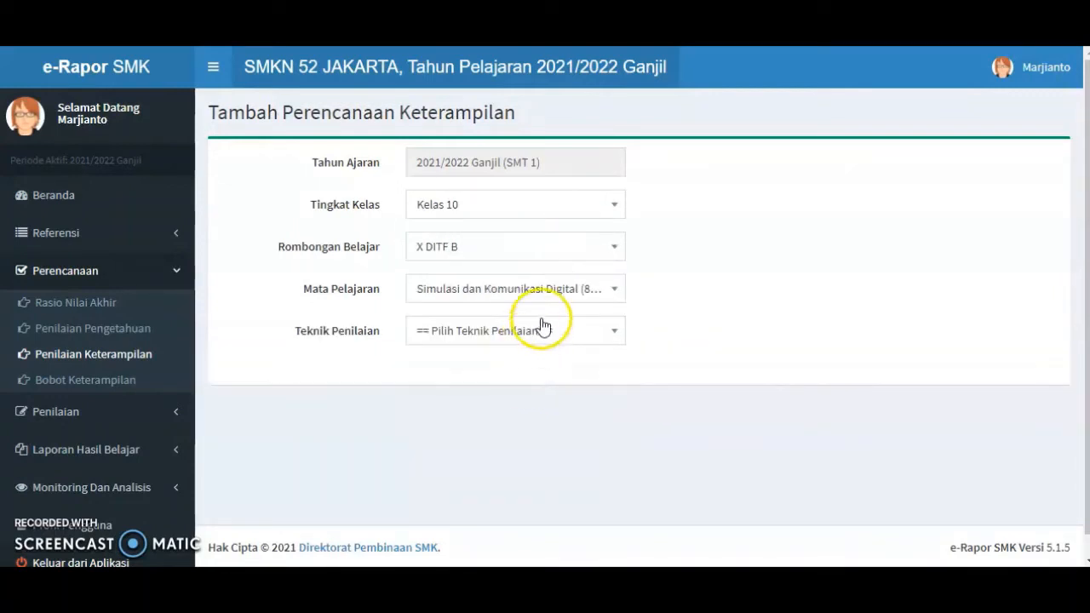
# Set the second X DITF B skills plan's technique to Proyek and Bobot to 100, and name the first activity Proyek.
pyautogui.click(544, 331)
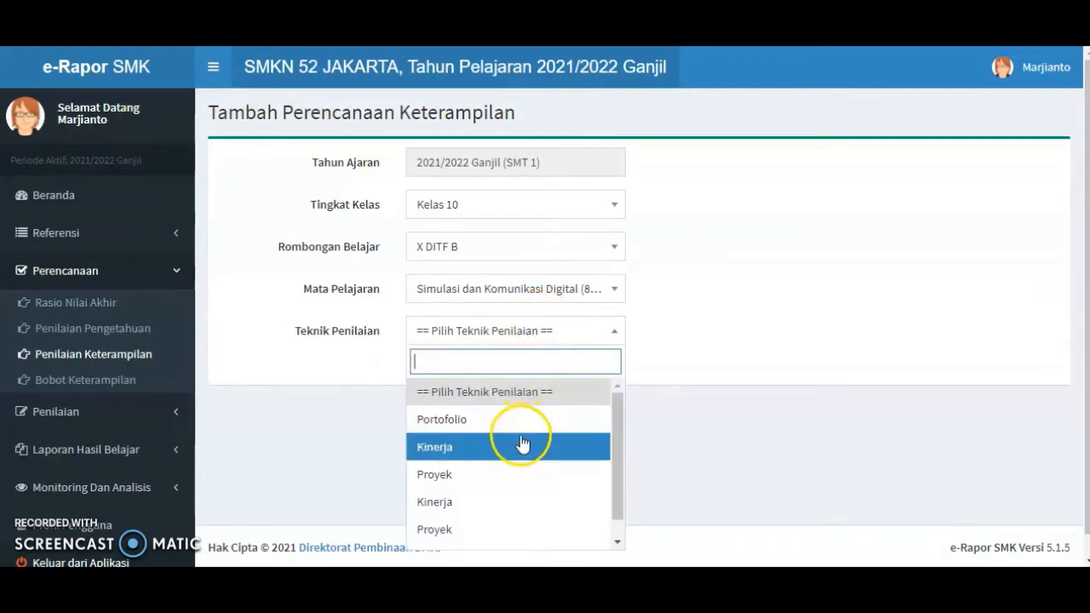
pyautogui.click(505, 475)
pyautogui.click(479, 375)
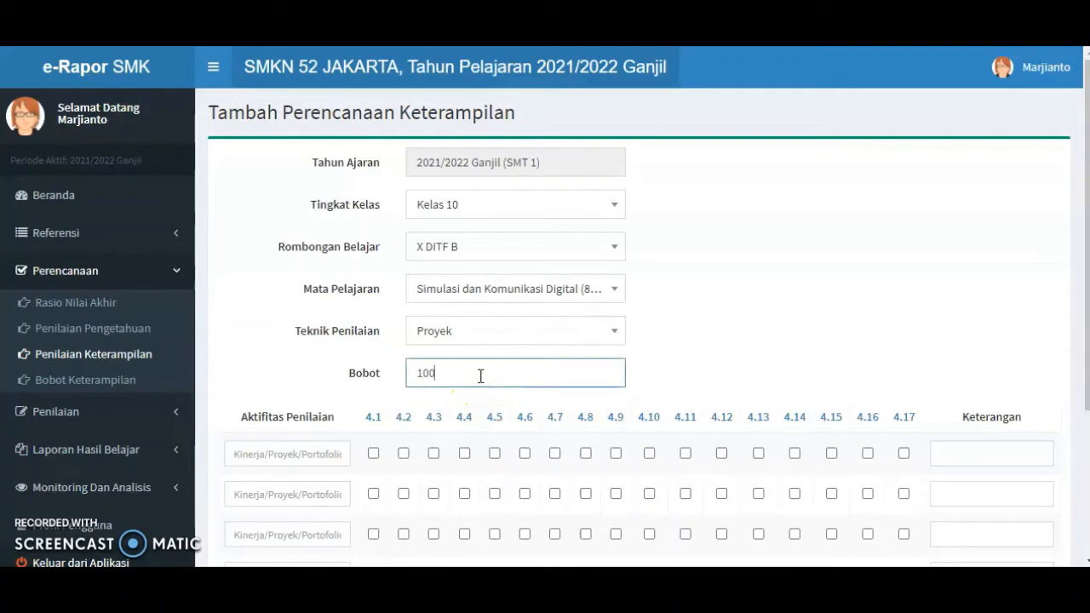
pyautogui.scroll(-2, 485, 376)
pyautogui.click(292, 280)
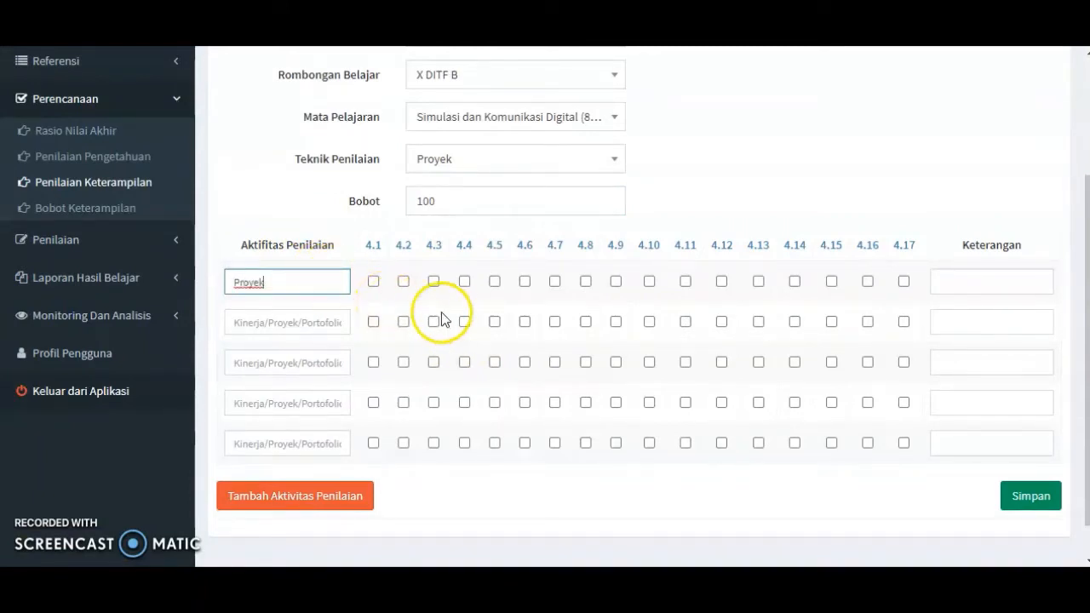
# Mark competencies 4.5 and 4.10 for X DITF B's Proyek activity and save the skills plan.
pyautogui.click(495, 282)
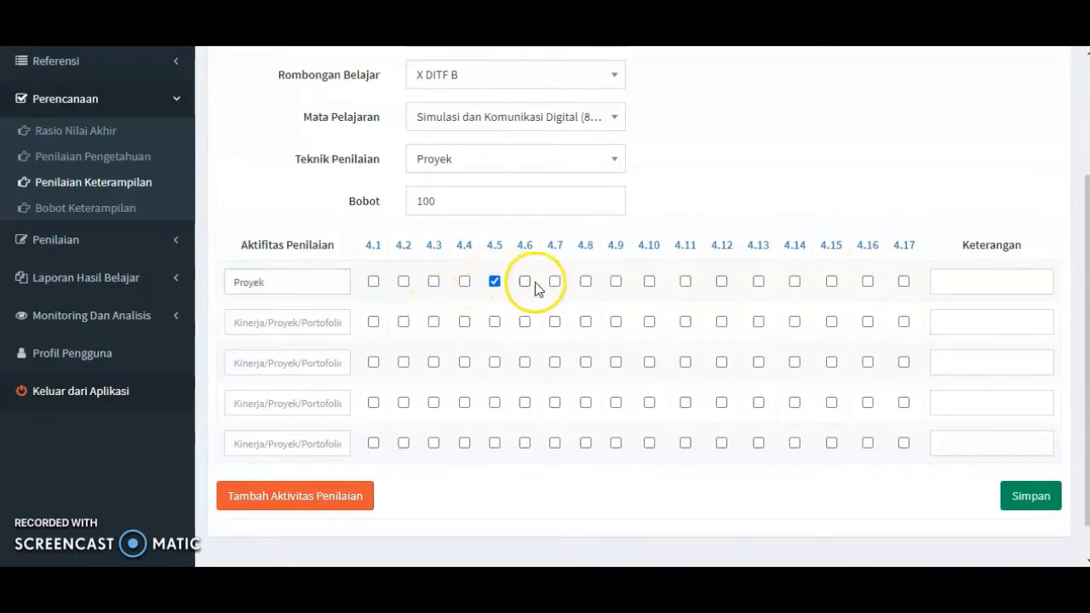
pyautogui.click(649, 282)
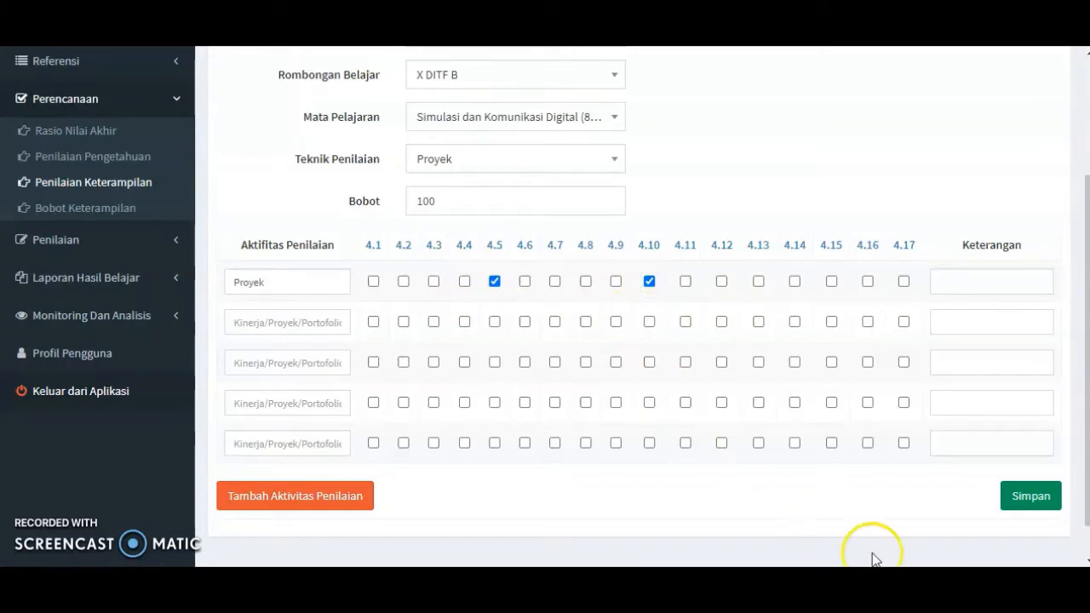
pyautogui.click(1026, 498)
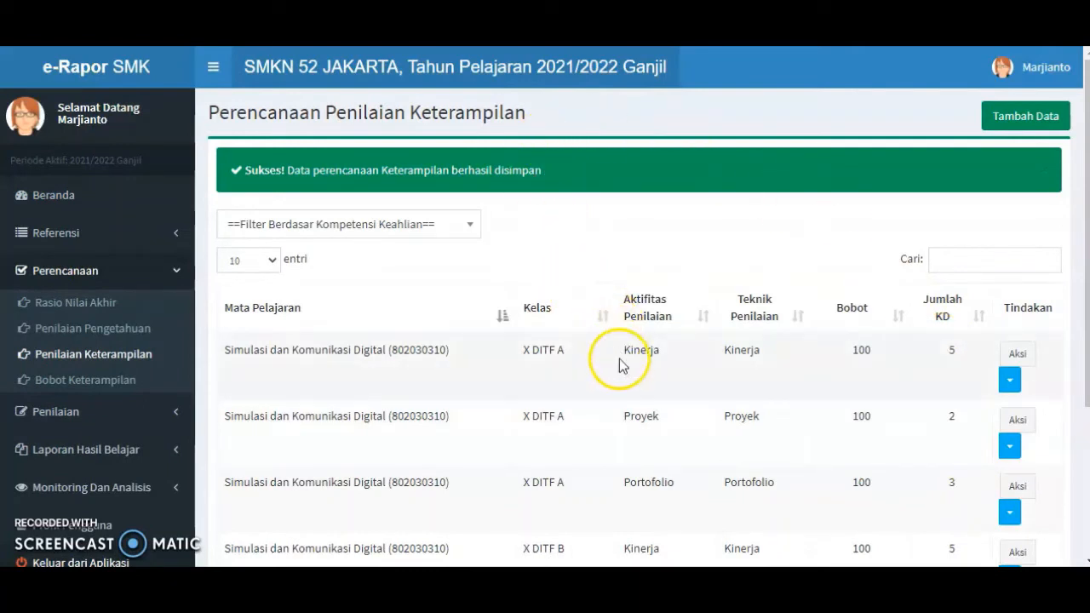
pyautogui.scroll(-3, 619, 359)
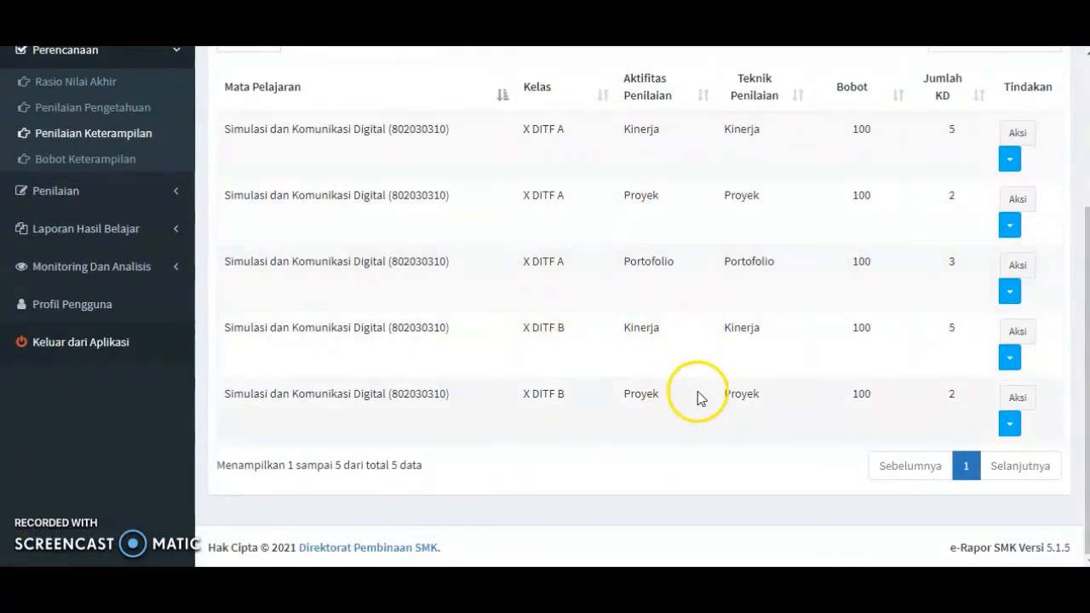
pyautogui.scroll(3, 771, 409)
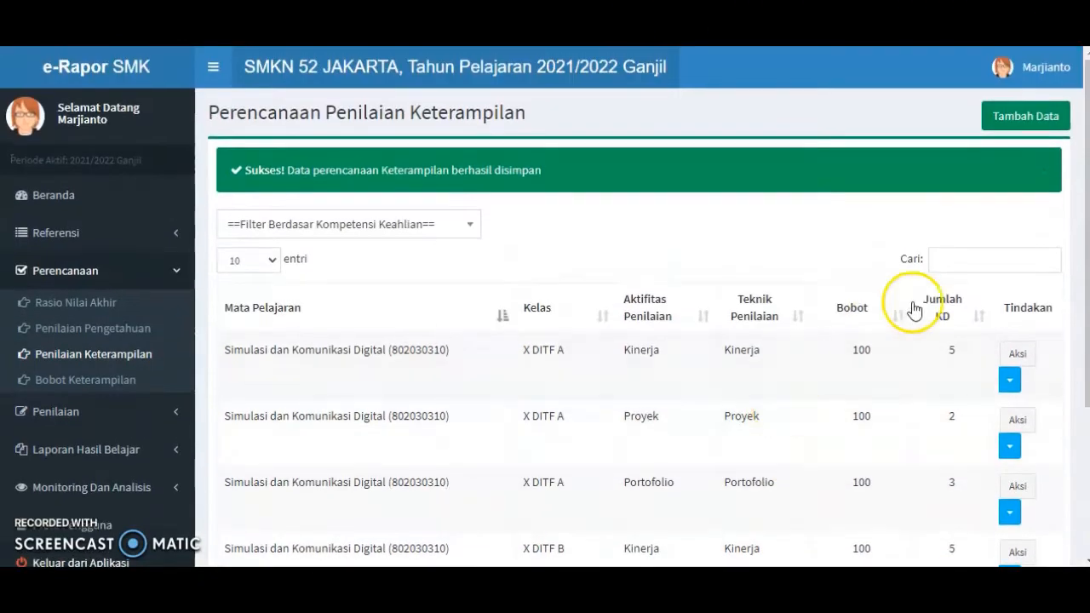
# Add a third skills assessment plan for Kelas 10, class X DITF B, subject Simulasi dan Komunikasi Digital.
pyautogui.click(1018, 117)
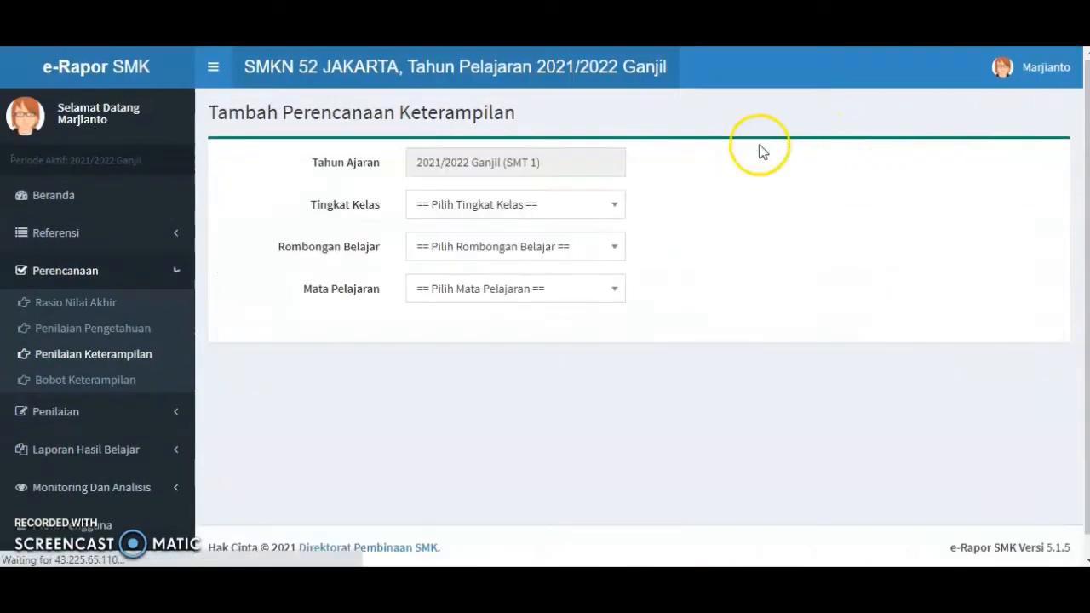
pyautogui.click(540, 205)
pyautogui.click(534, 298)
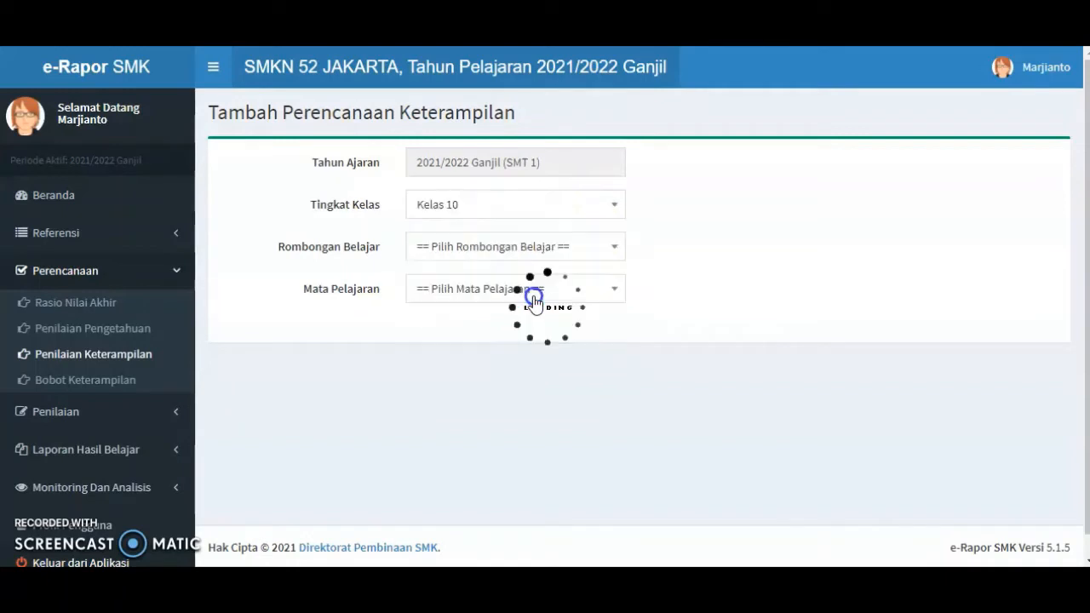
pyautogui.click(584, 249)
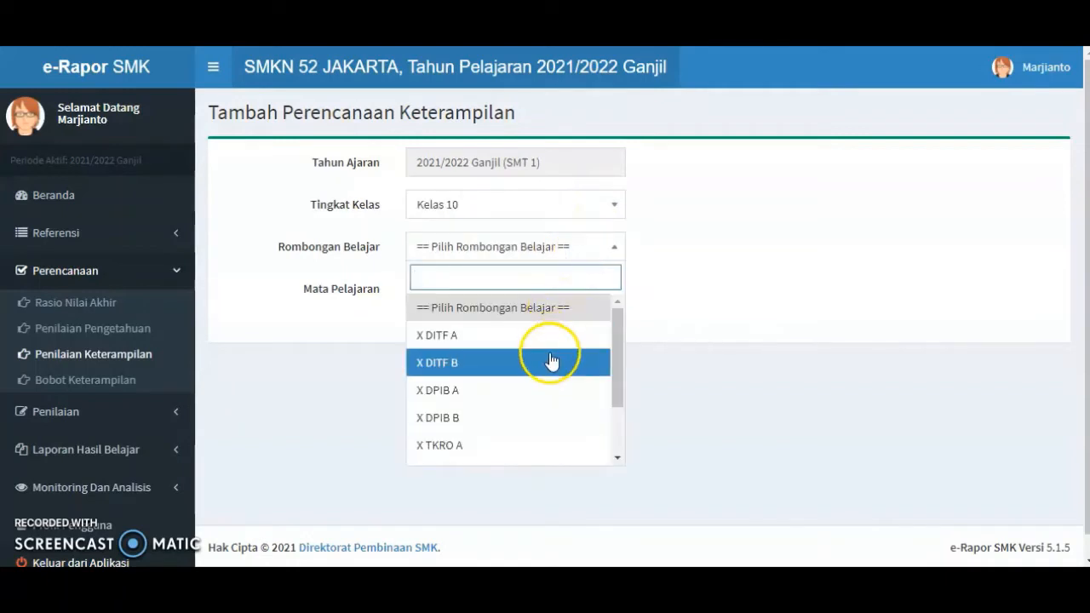
pyautogui.click(551, 362)
pyautogui.click(569, 288)
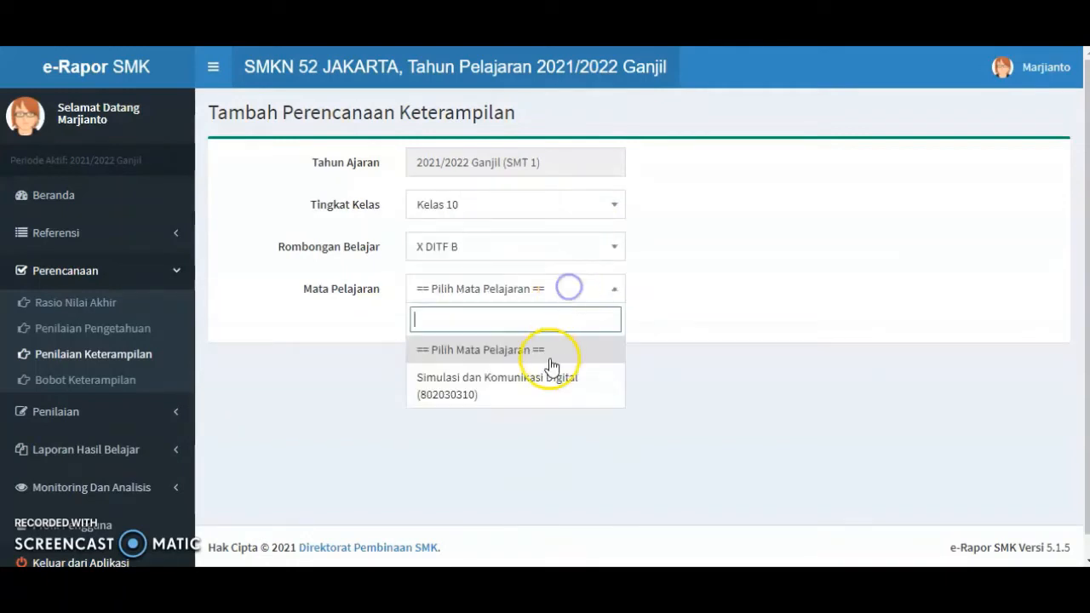
pyautogui.click(549, 388)
# Set the third X DITF B skills plan's technique to Portofolio and Bobot to 100, and name the first activity Portofolio.
pyautogui.click(477, 335)
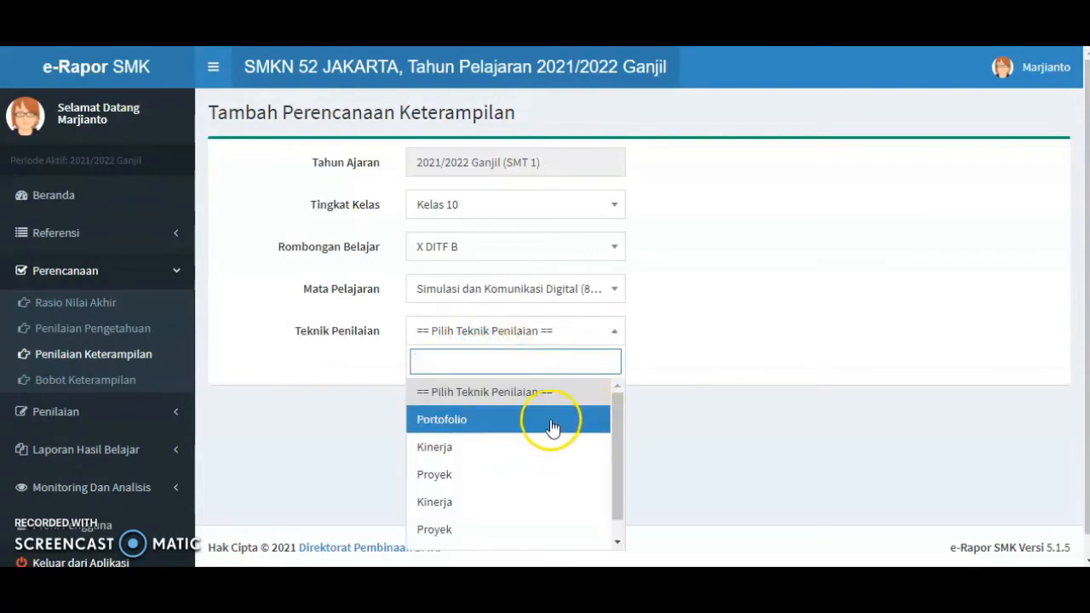
pyautogui.click(552, 420)
pyautogui.click(494, 374)
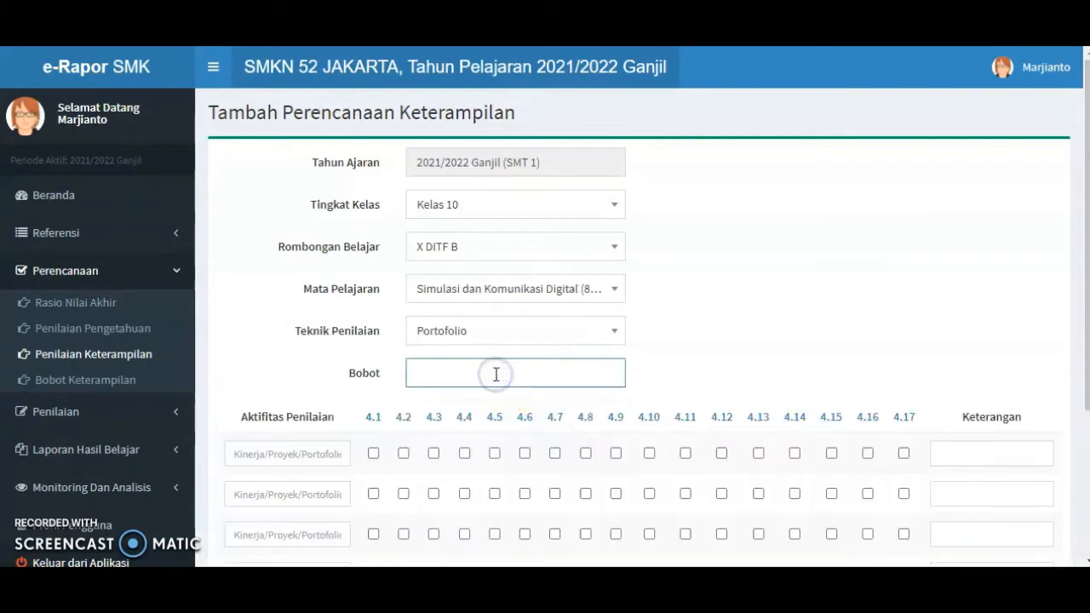
pyautogui.write('100')
pyautogui.scroll(-1, 442, 366)
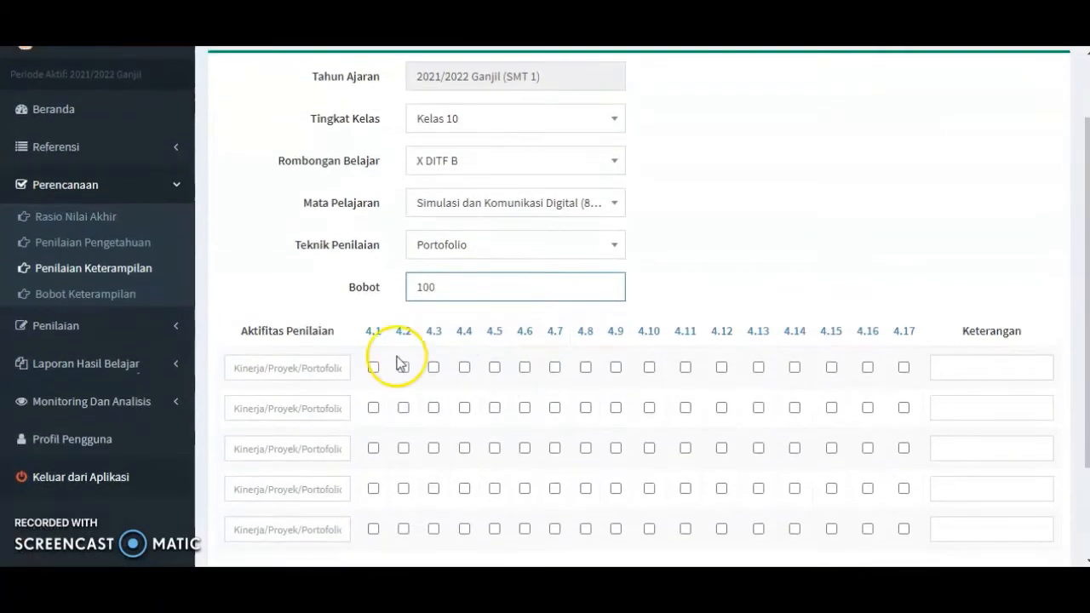
pyautogui.click(268, 367)
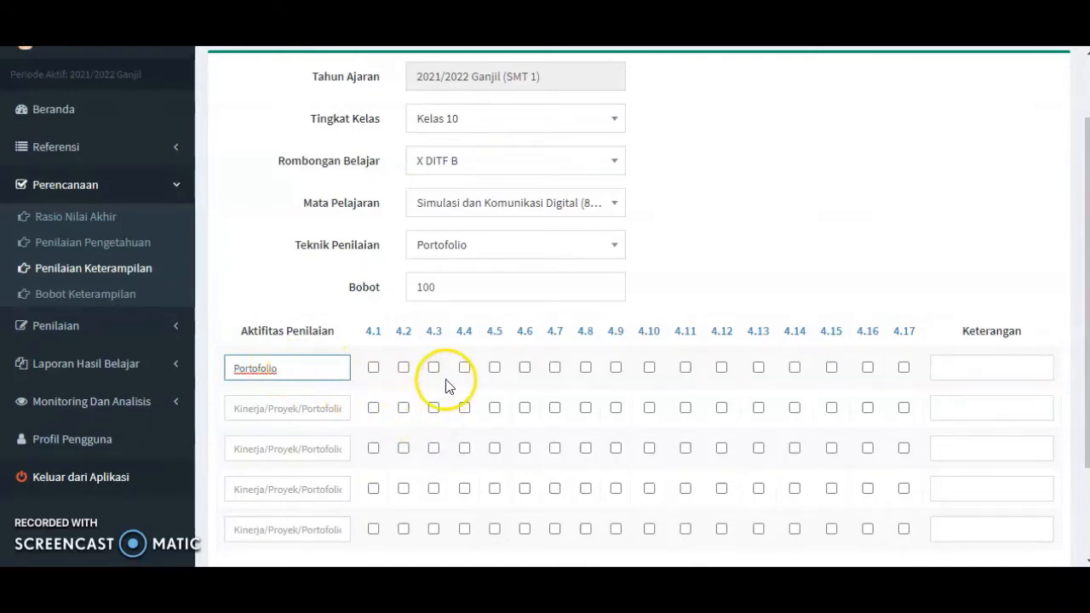
# Mark competencies 4.2, 4.7 and 4.11 for X DITF B's Portofolio activity and save the skills plan.
pyautogui.click(403, 368)
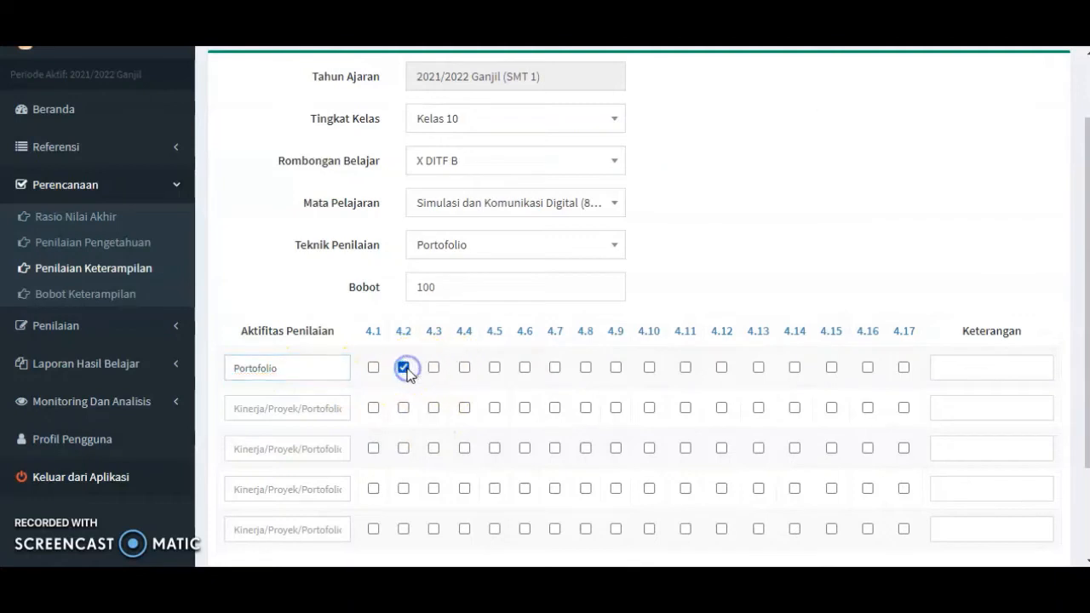
pyautogui.click(465, 369)
pyautogui.click(552, 369)
pyautogui.click(685, 368)
pyautogui.scroll(-3, 732, 408)
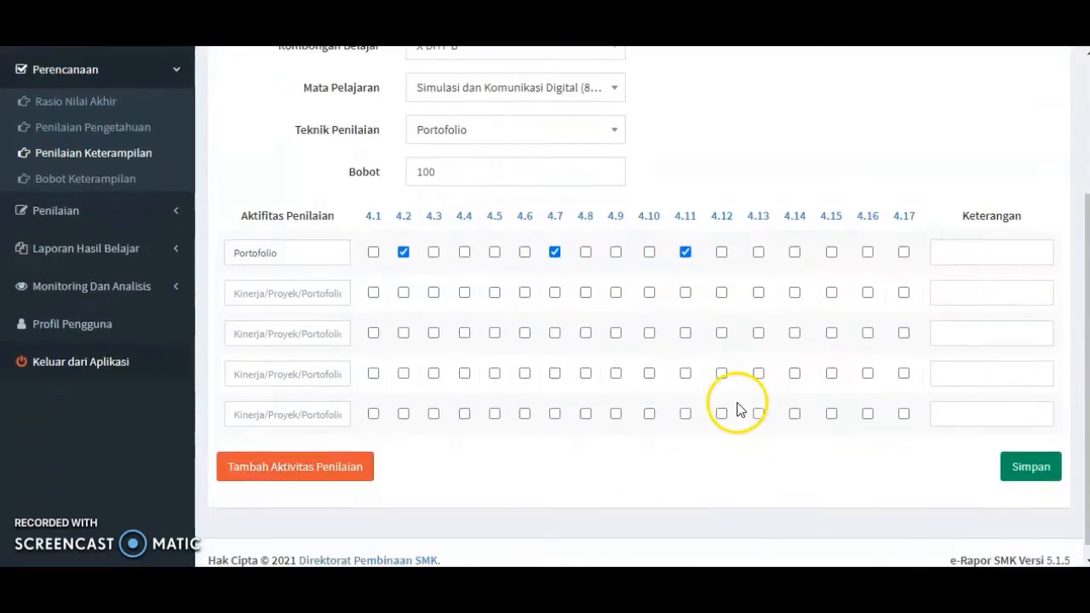
pyautogui.click(1031, 455)
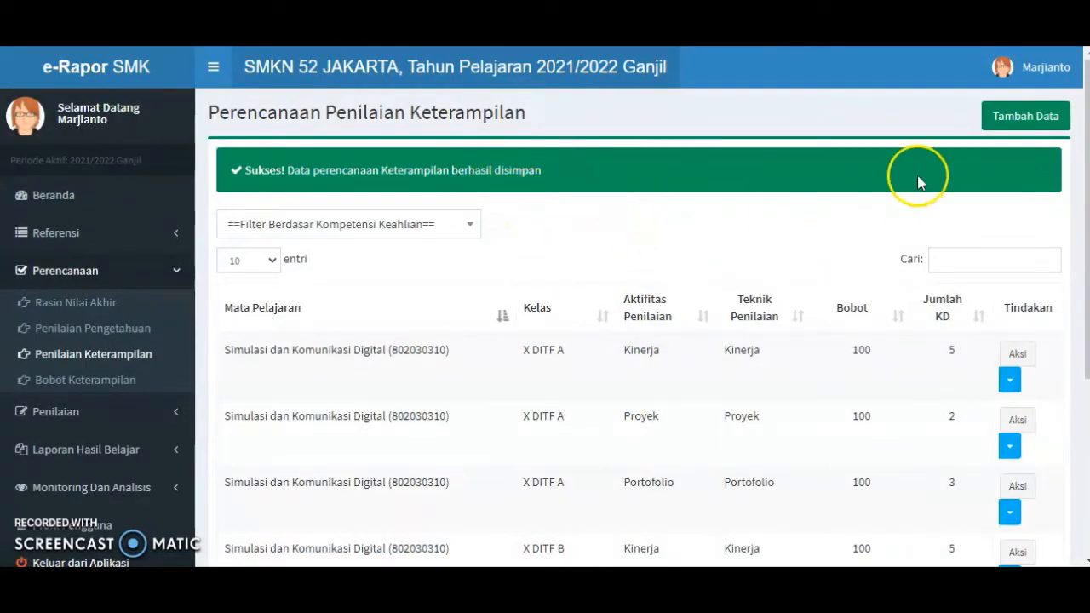
# Add a skills assessment plan for Kelas 10, class X DPIB A, subject Simulasi dan Komunikasi Digital.
pyautogui.click(1007, 125)
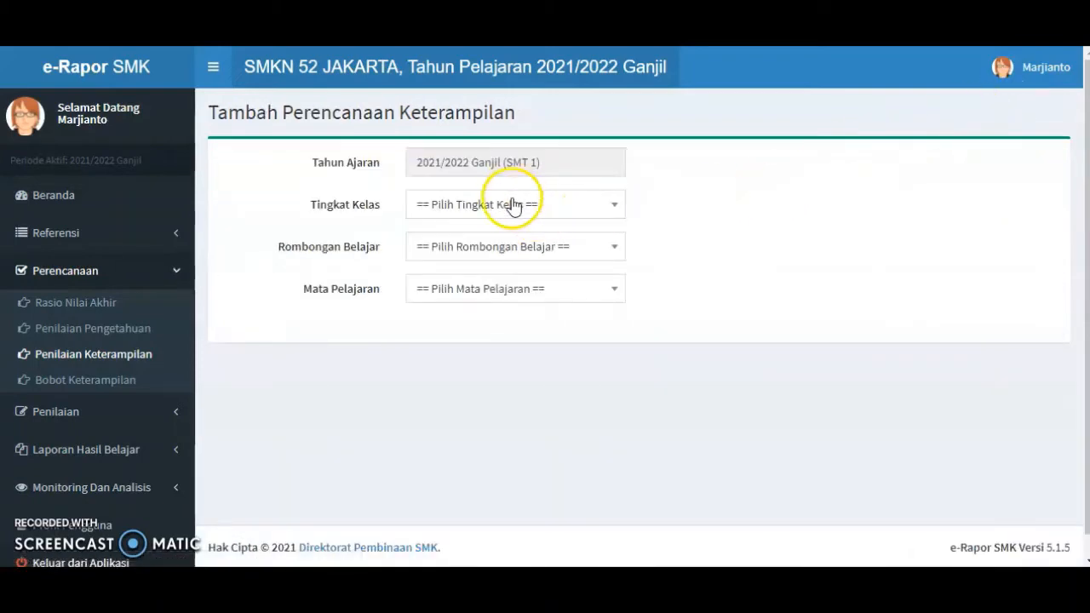
pyautogui.click(511, 204)
pyautogui.click(495, 292)
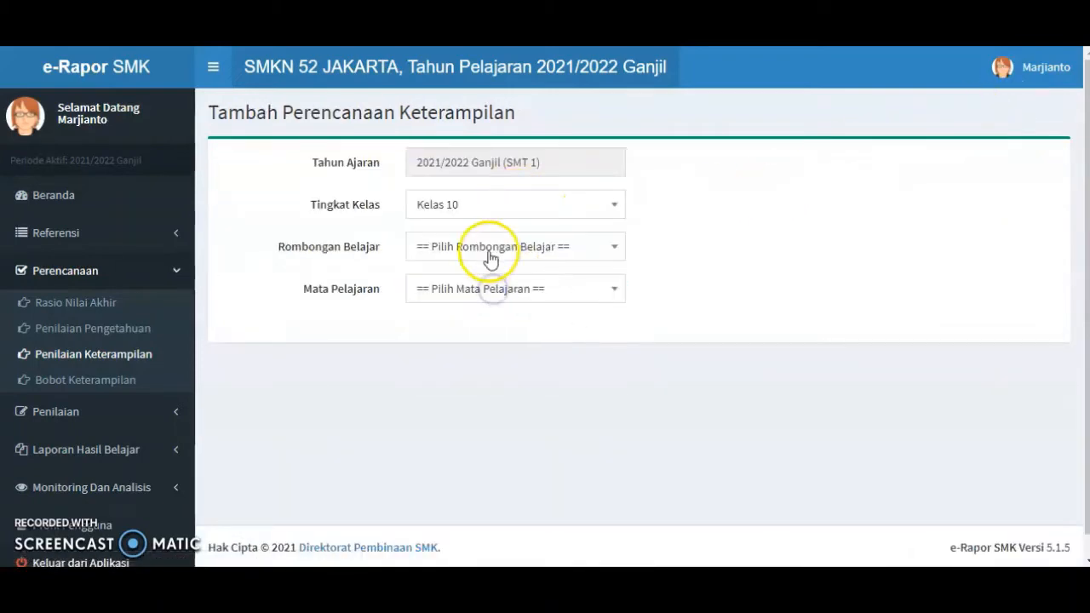
pyautogui.click(502, 245)
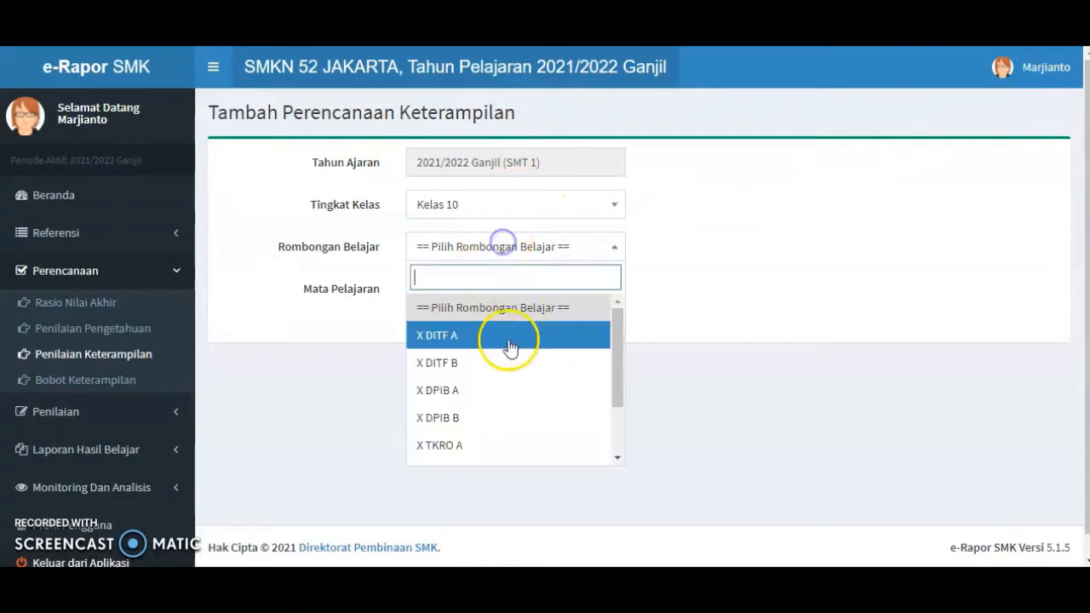
pyautogui.click(504, 391)
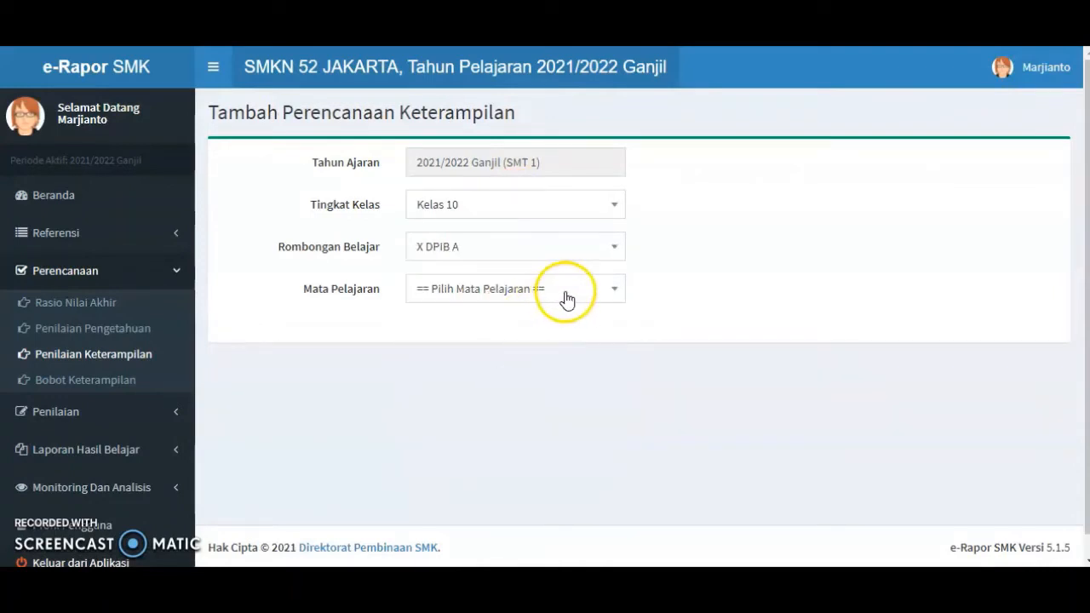
pyautogui.click(563, 292)
pyautogui.click(554, 393)
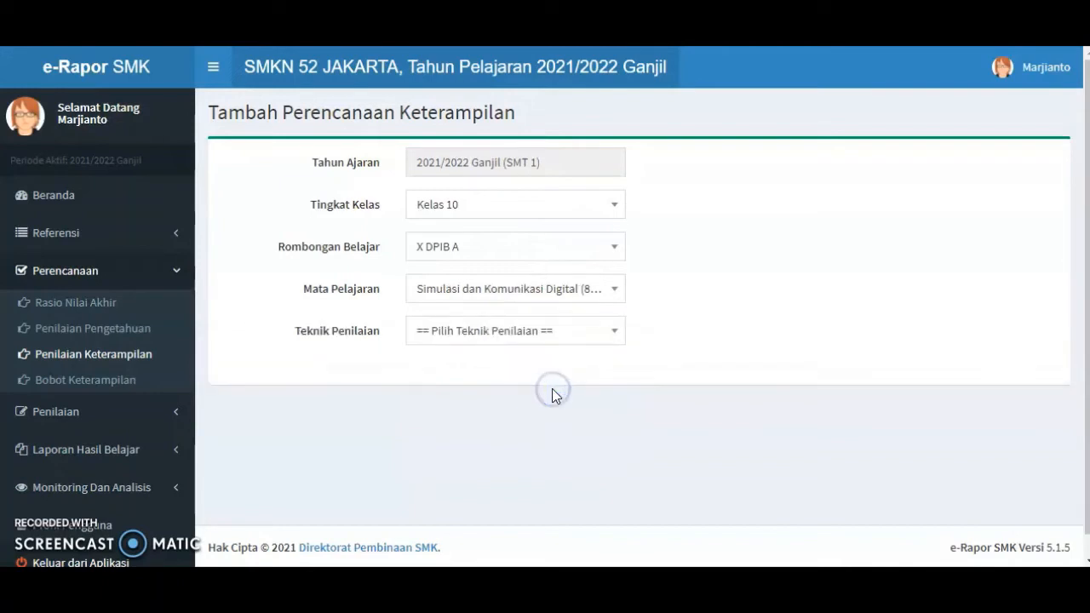
# Set the X DPIB A skills plan's technique to Kinerja and Bobot to 100, and name the first activity Kinerja.
pyautogui.click(550, 335)
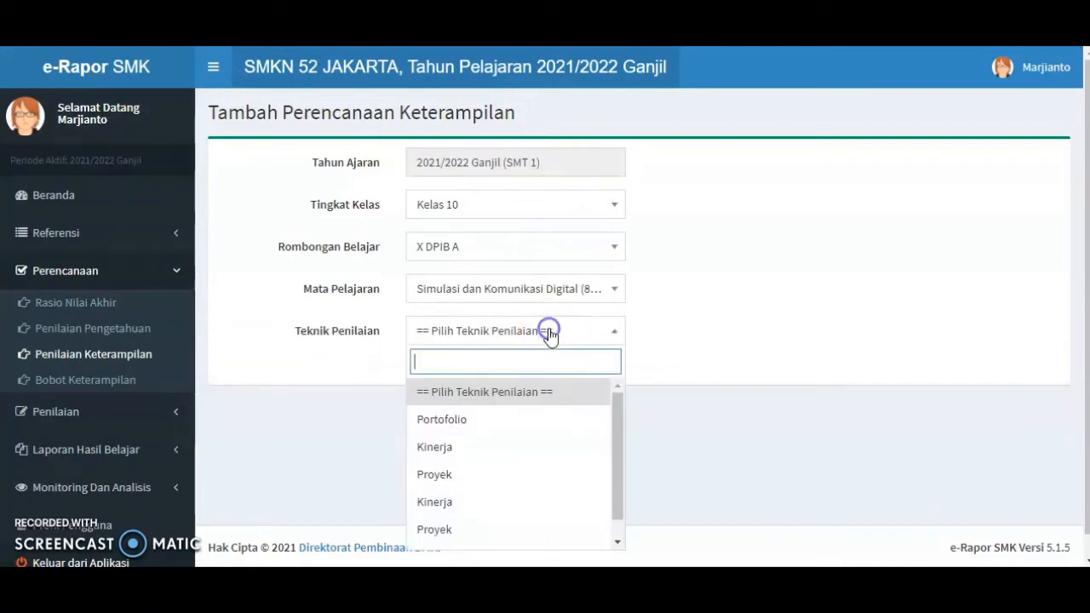
pyautogui.click(525, 447)
pyautogui.click(475, 375)
pyautogui.write('100')
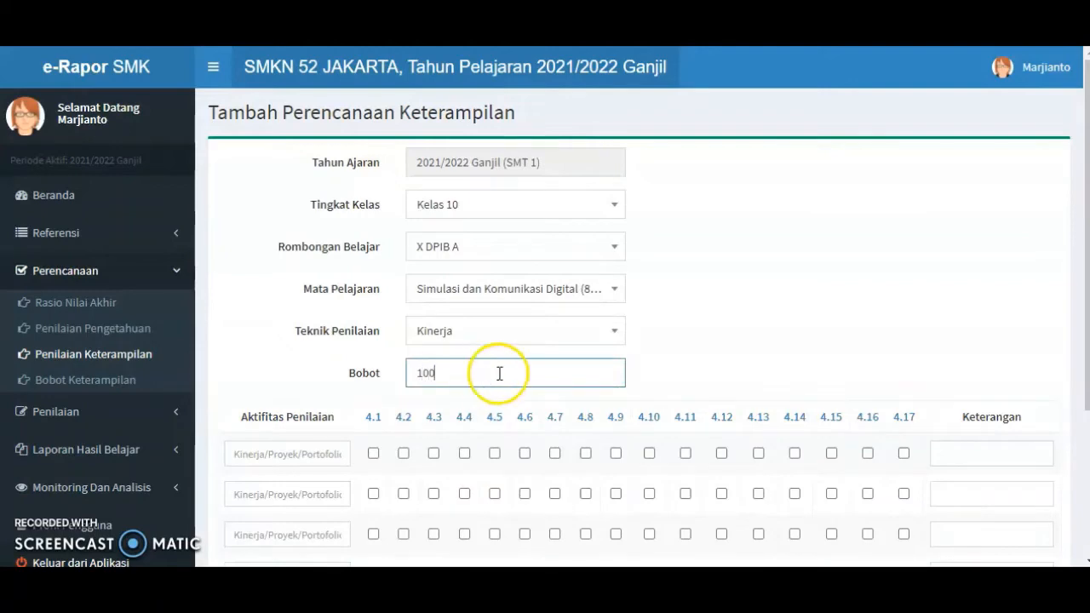
pyautogui.scroll(-2, 499, 369)
pyautogui.click(308, 284)
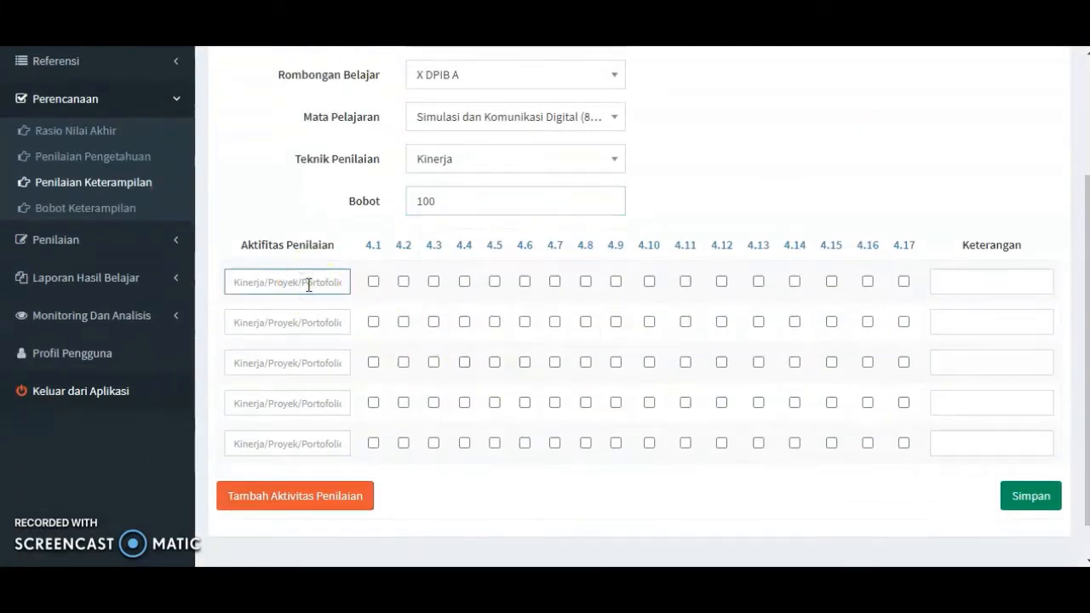
pyautogui.click(332, 286)
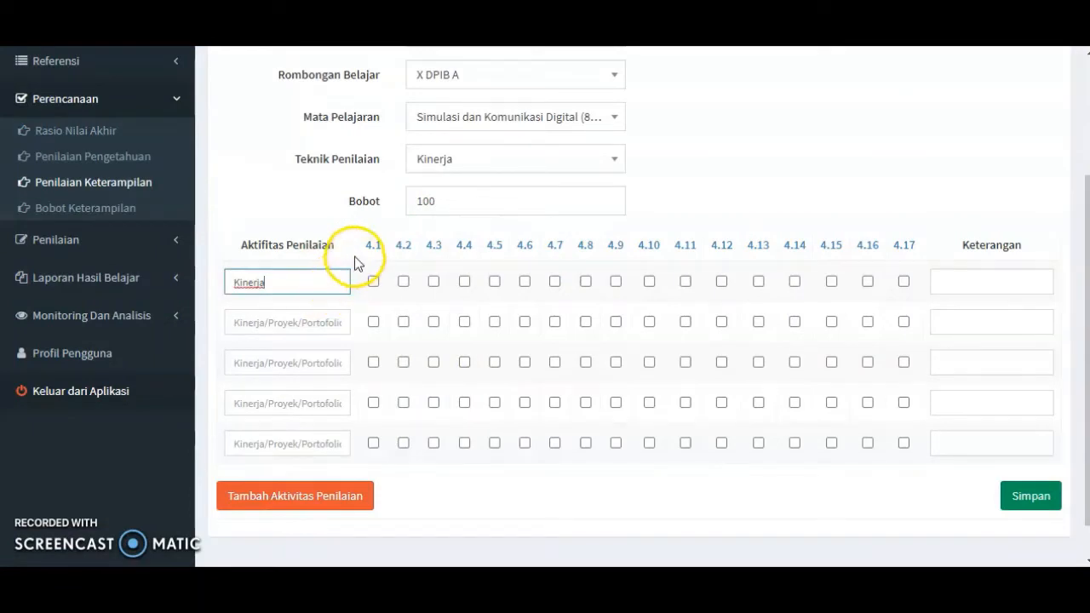
# Mark competencies 4.1, 4.3, 4.6, 4.10 and 4.11 for X DPIB A's Kinerja activity and save the skills plan.
pyautogui.click(373, 282)
pyautogui.click(397, 283)
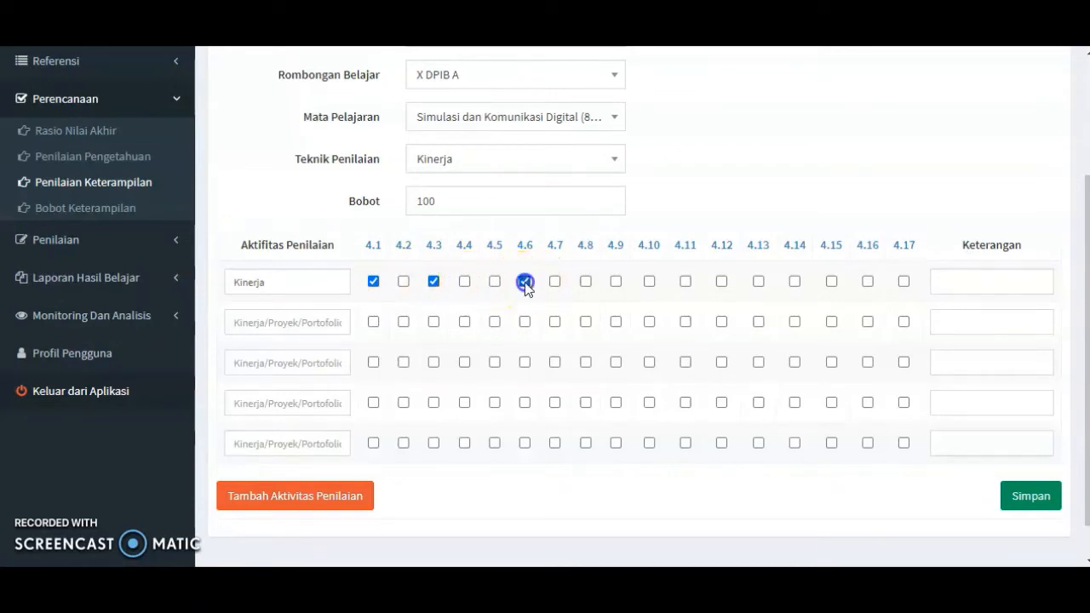
pyautogui.click(650, 283)
pyautogui.click(686, 284)
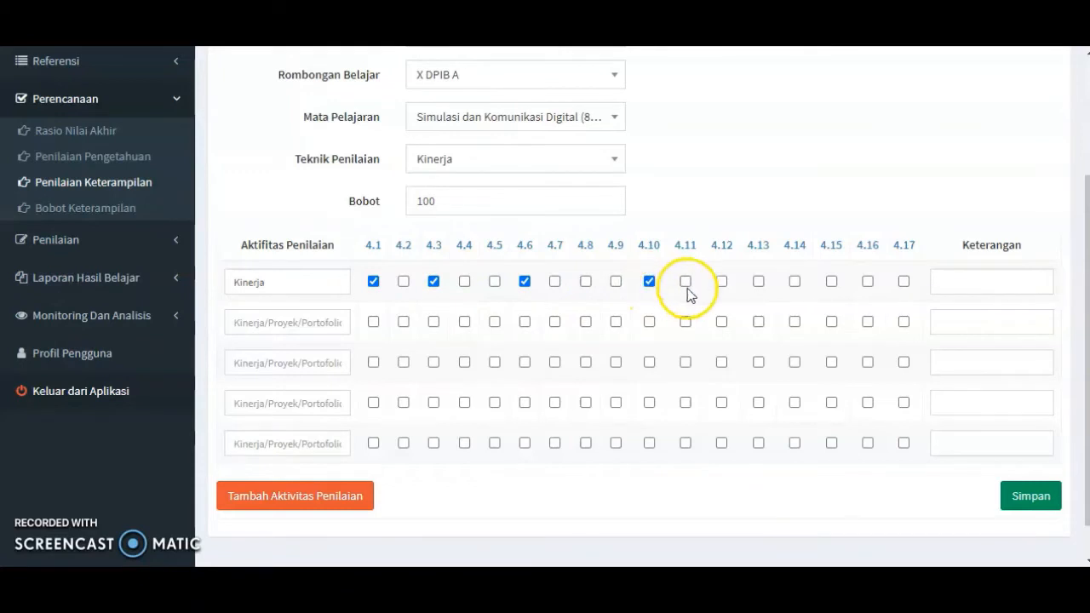
pyautogui.click(686, 282)
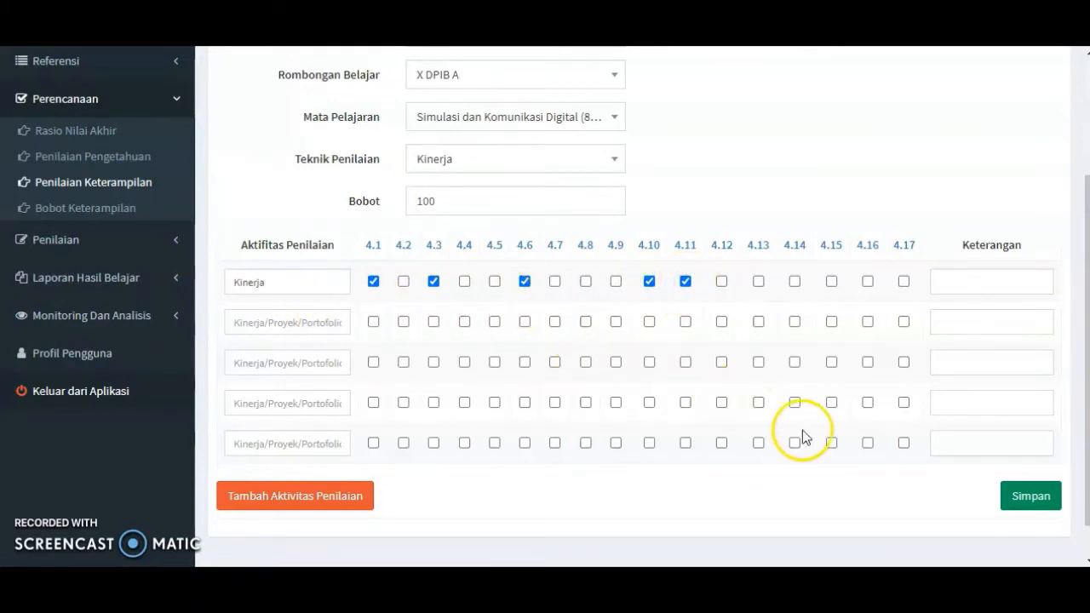
pyautogui.click(1032, 502)
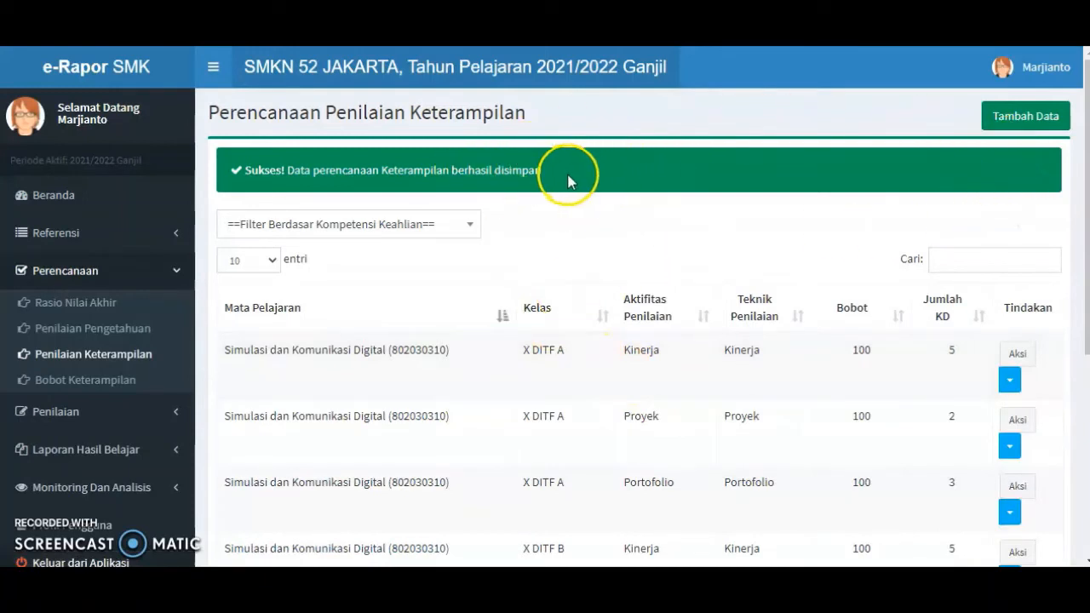
# Add a second skills assessment plan for Kelas 10, class X DPIB A, subject Simulasi dan Komunikasi Digital.
pyautogui.click(1010, 120)
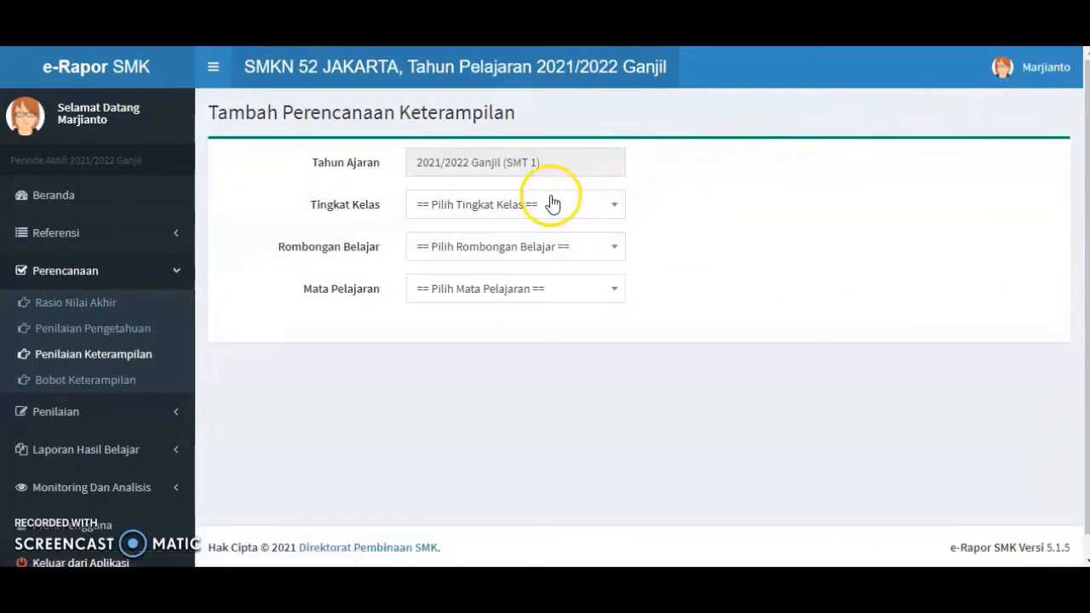
pyautogui.click(552, 204)
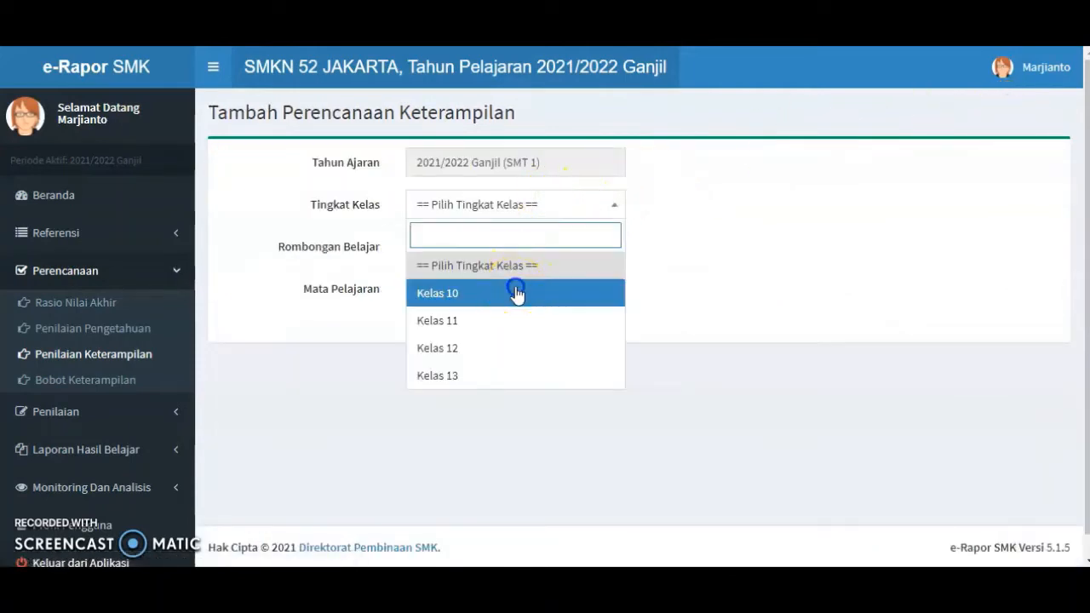
pyautogui.click(519, 290)
pyautogui.click(536, 247)
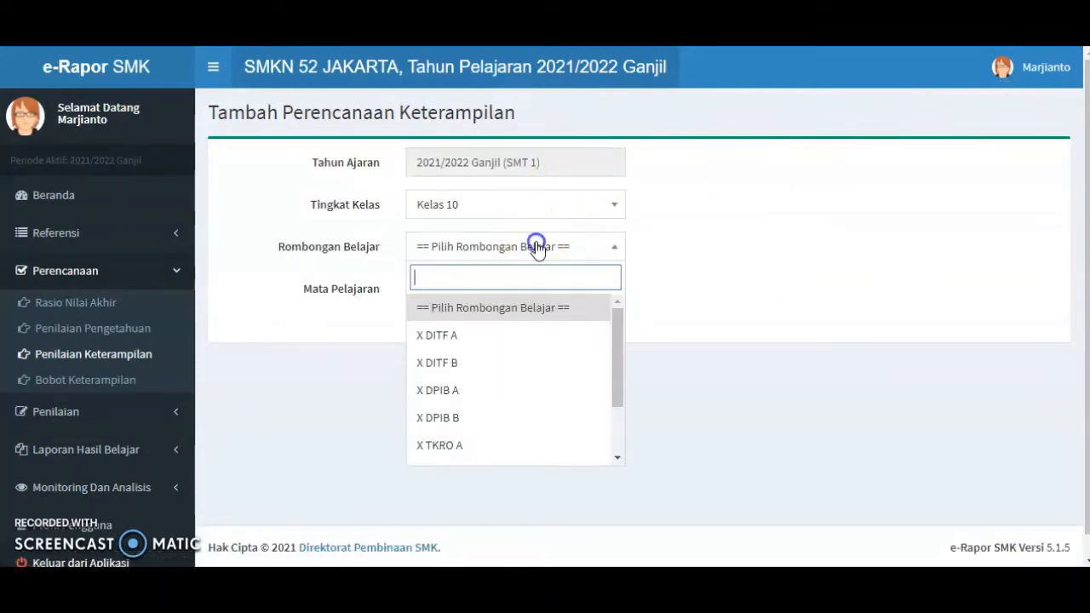
pyautogui.click(524, 389)
pyautogui.click(554, 289)
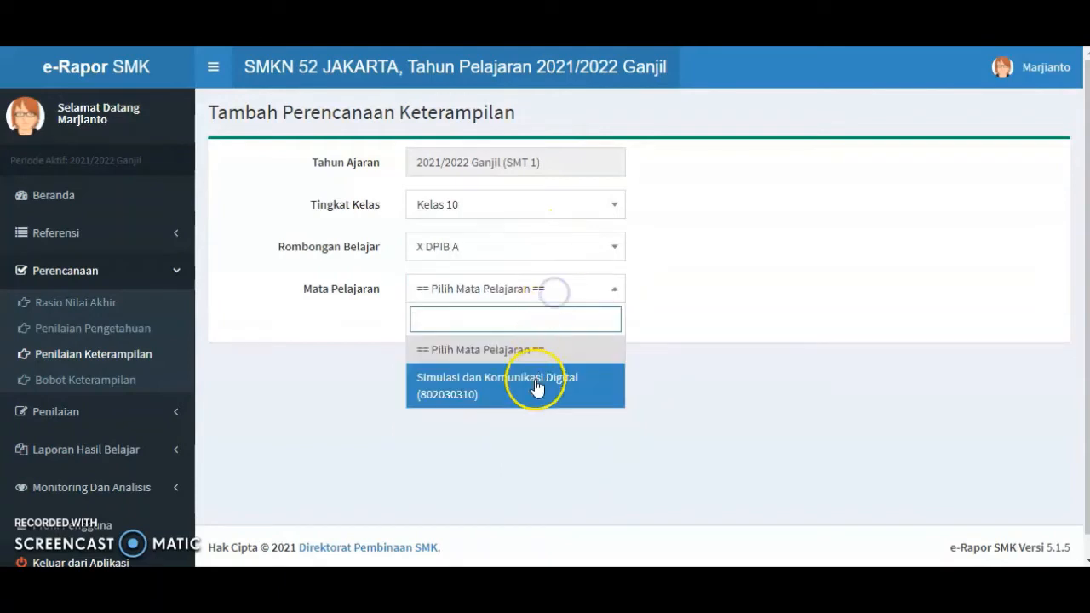
pyautogui.click(536, 383)
# Set the X DPIB A skills plan's technique to Proyek and Bobot to 100, and name the first activity Proyek.
pyautogui.click(543, 331)
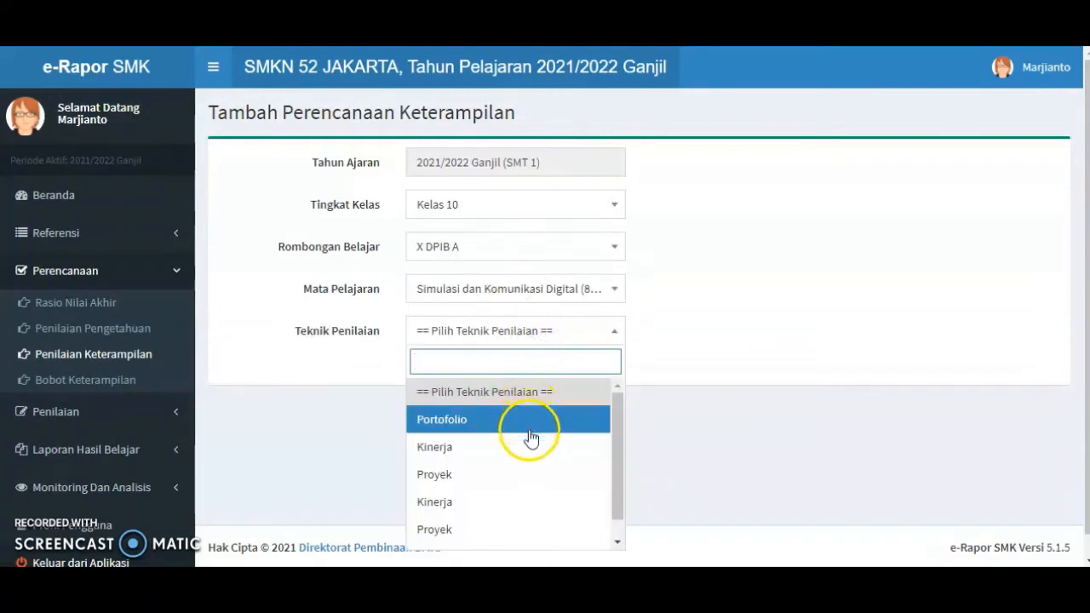
pyautogui.click(517, 476)
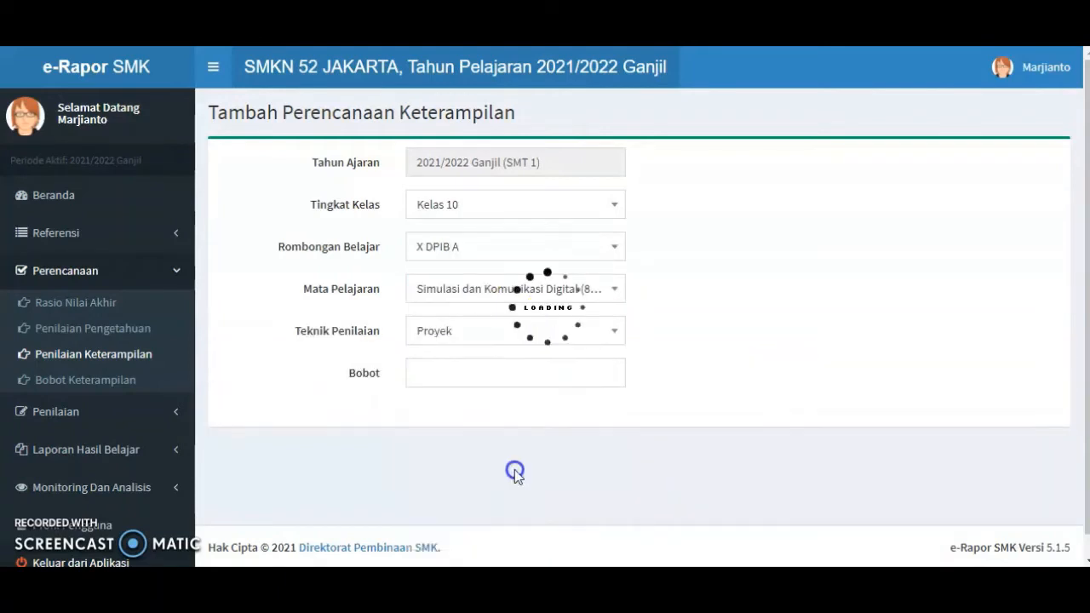
pyautogui.click(497, 376)
pyautogui.write('100')
pyautogui.scroll(-2, 520, 365)
pyautogui.click(312, 281)
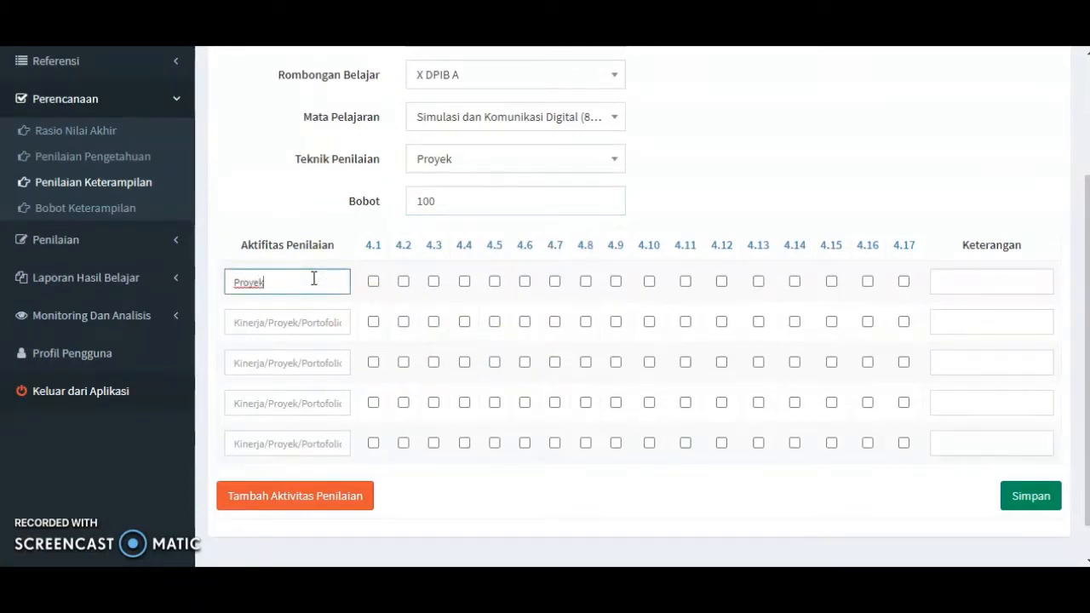
# Mark competencies 4.5 and 4.10 for X DPIB A's Proyek activity and save the skills plan.
pyautogui.click(495, 283)
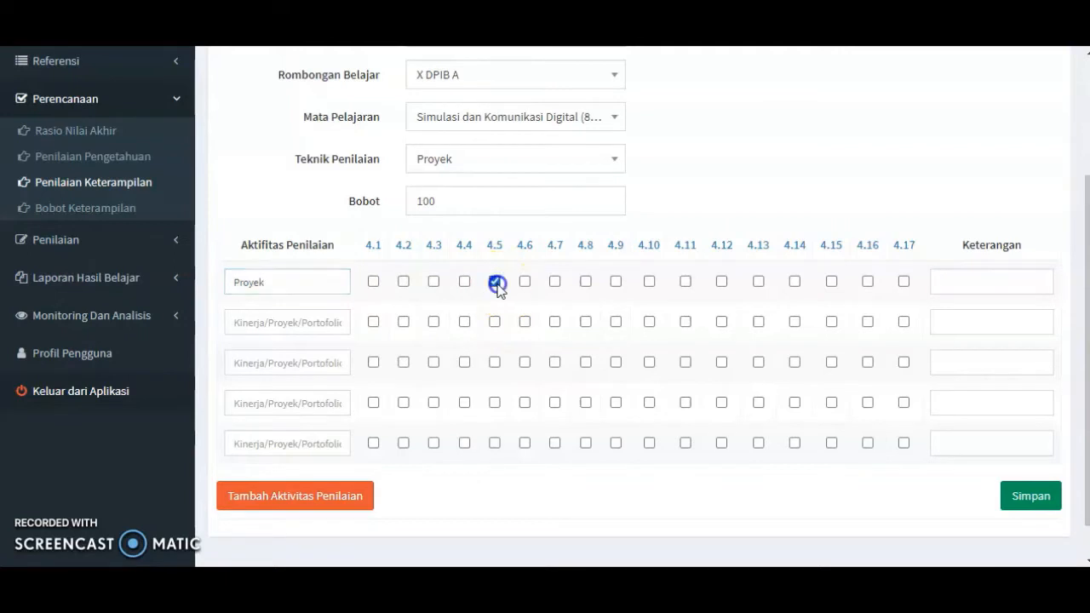
pyautogui.click(649, 282)
pyautogui.click(1031, 498)
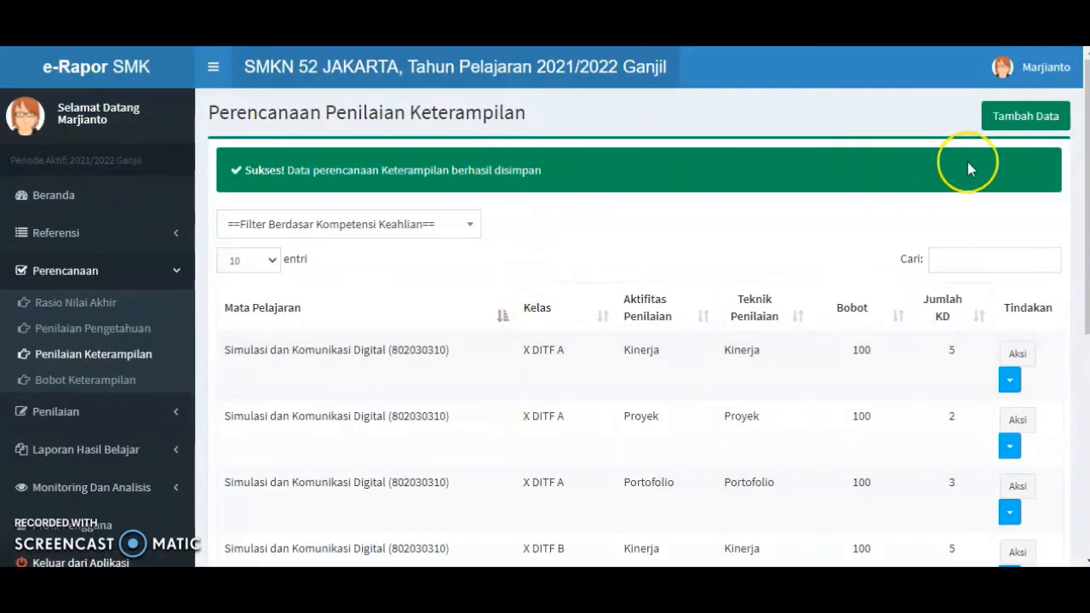
# Add a third skills assessment plan for Kelas 10, class X DPIB A, subject Simulasi dan Komunikasi Digital.
pyautogui.click(1030, 119)
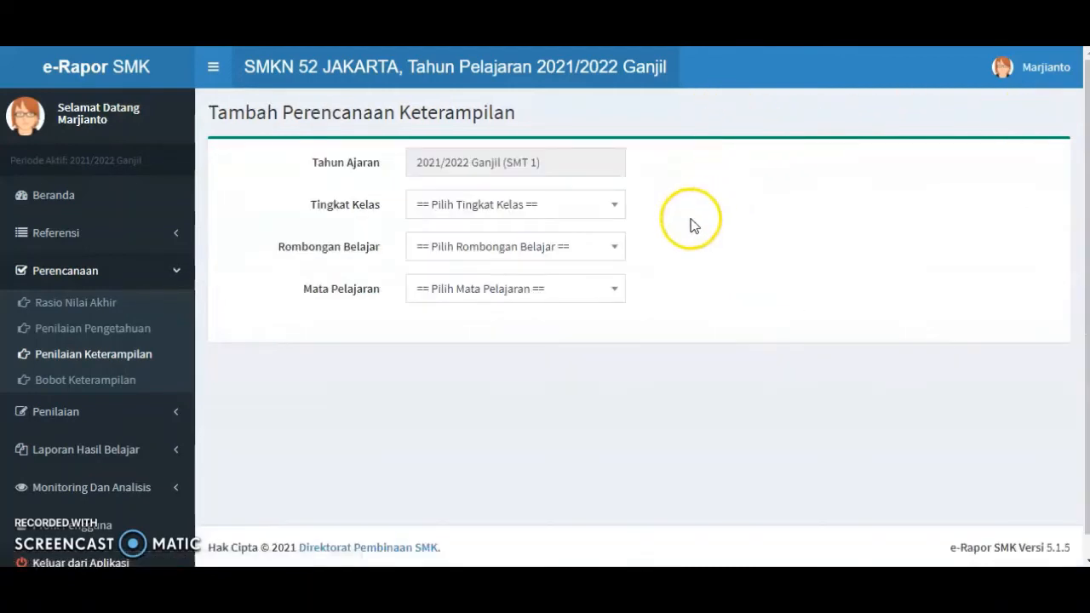
pyautogui.click(550, 205)
pyautogui.click(540, 293)
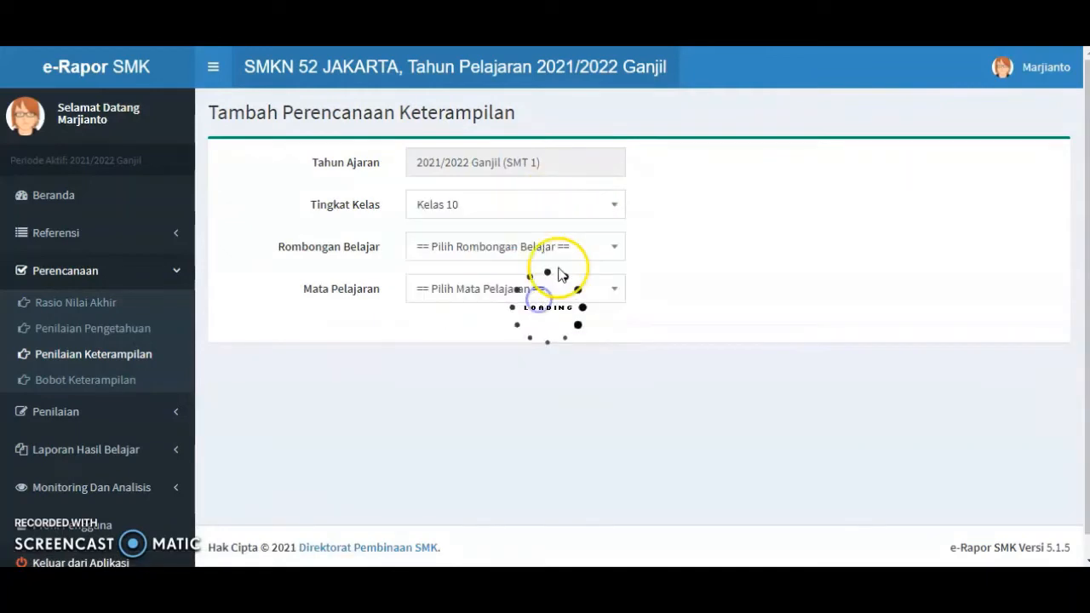
pyautogui.click(564, 246)
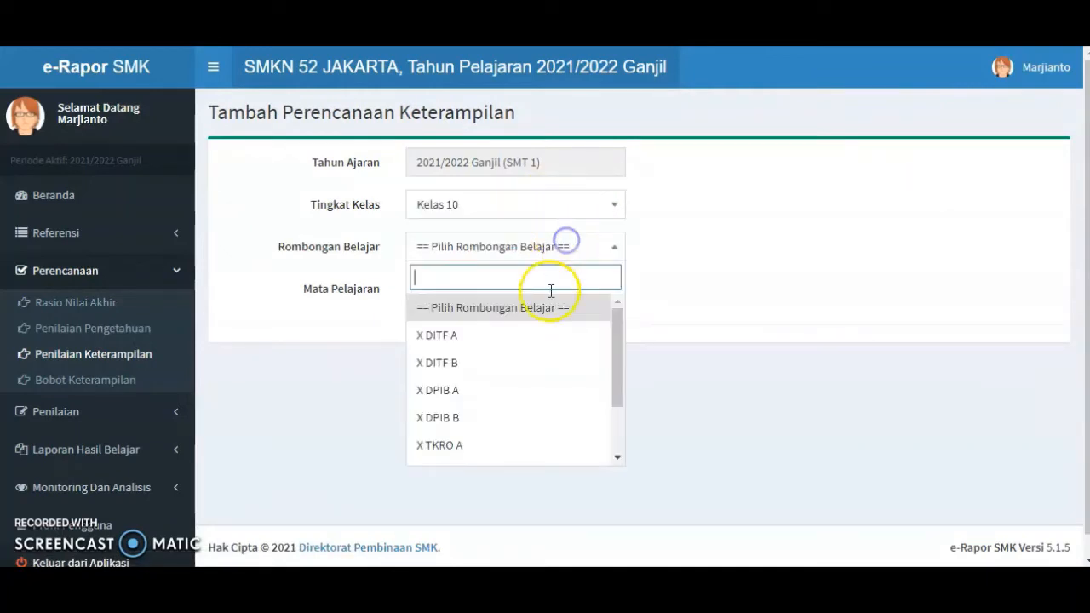
pyautogui.click(538, 390)
pyautogui.click(530, 290)
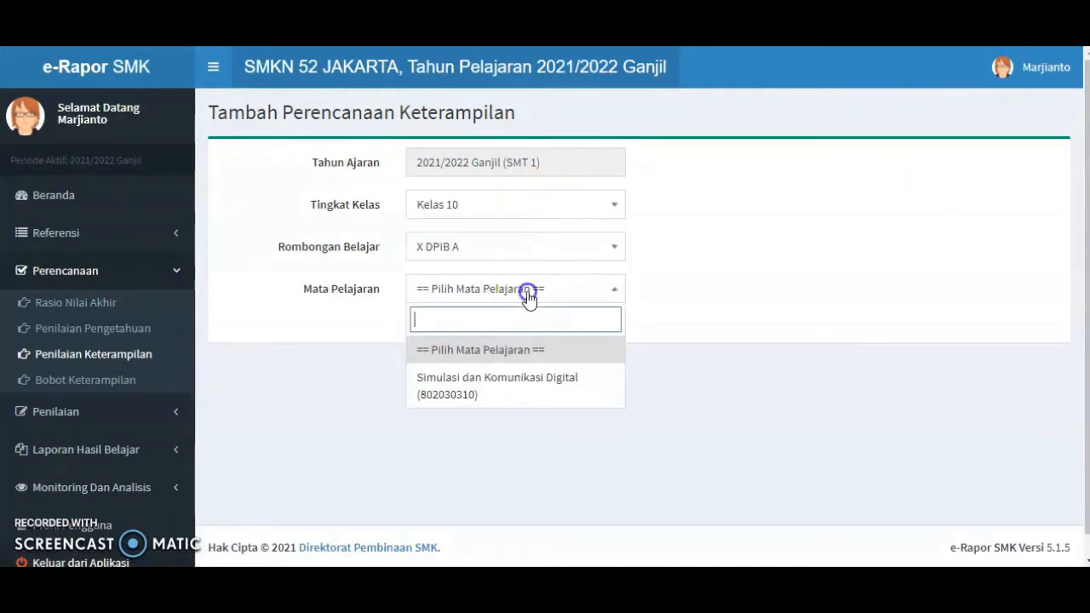
pyautogui.click(526, 381)
# Set the X DPIB A skills plan's technique to Portofolio and Bobot to 100, and name the first activity Portofolio.
pyautogui.click(562, 334)
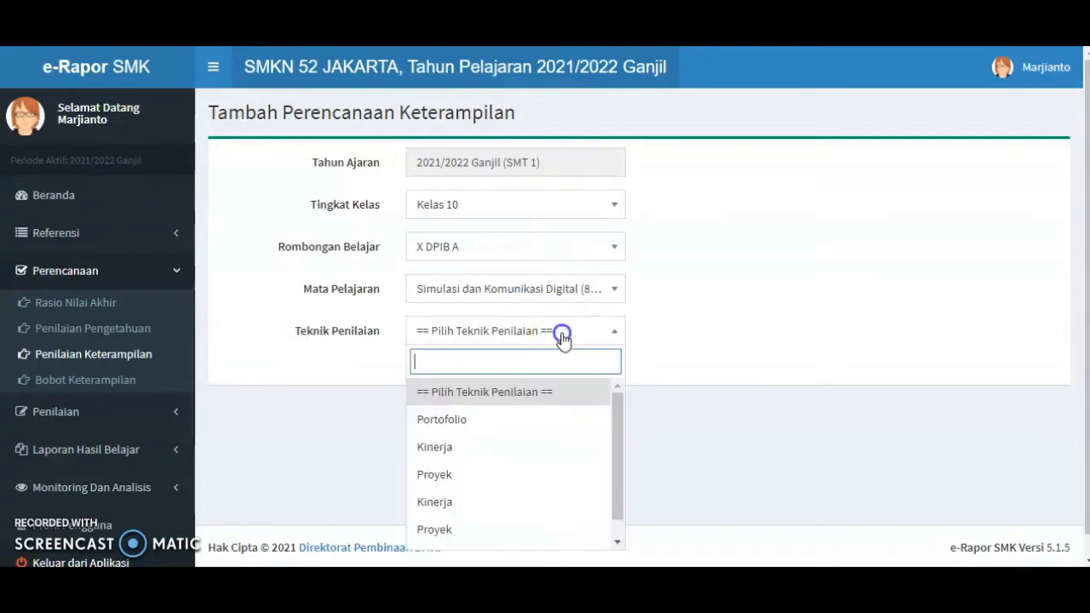
pyautogui.click(528, 421)
pyautogui.click(514, 373)
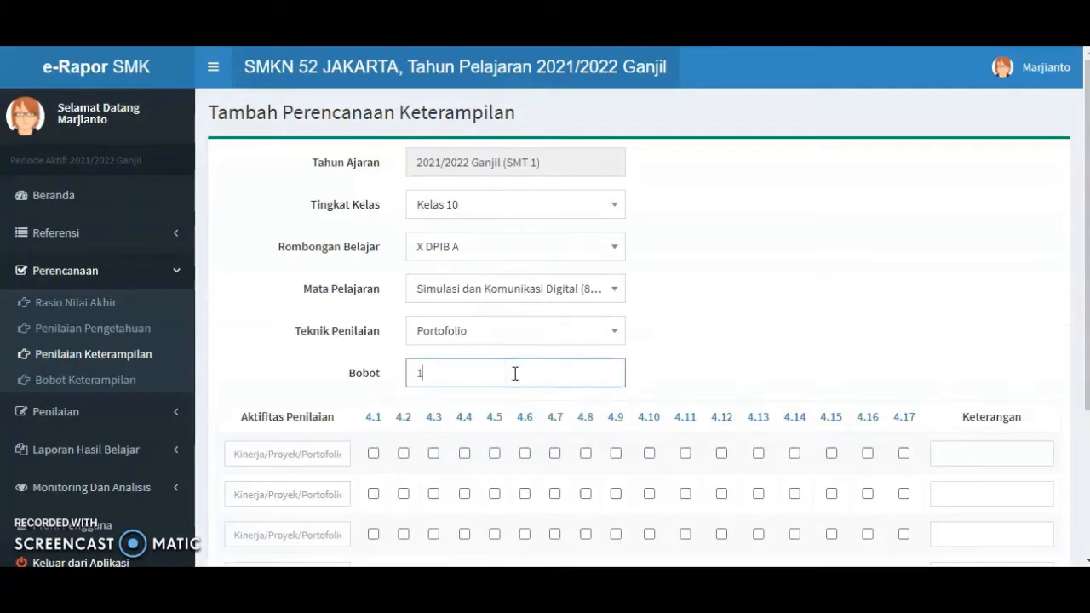
pyautogui.click(290, 452)
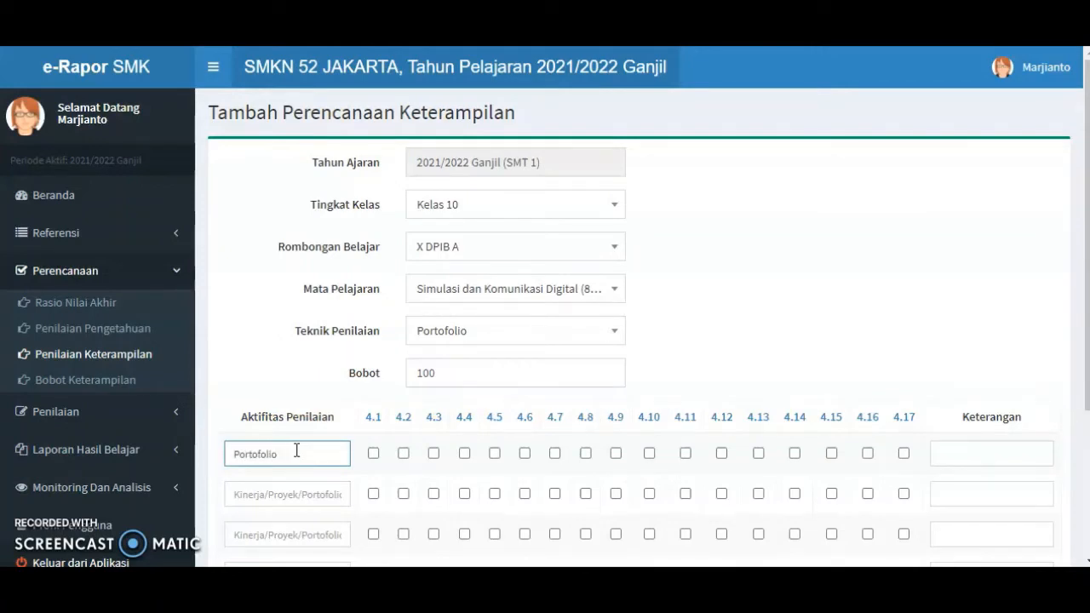
# Mark competencies 4.2, 4.7 and 4.11 for X DPIB A's Portofolio activity and save the skills plan.
pyautogui.click(405, 454)
pyautogui.click(558, 452)
pyautogui.click(692, 454)
pyautogui.scroll(-3, 830, 460)
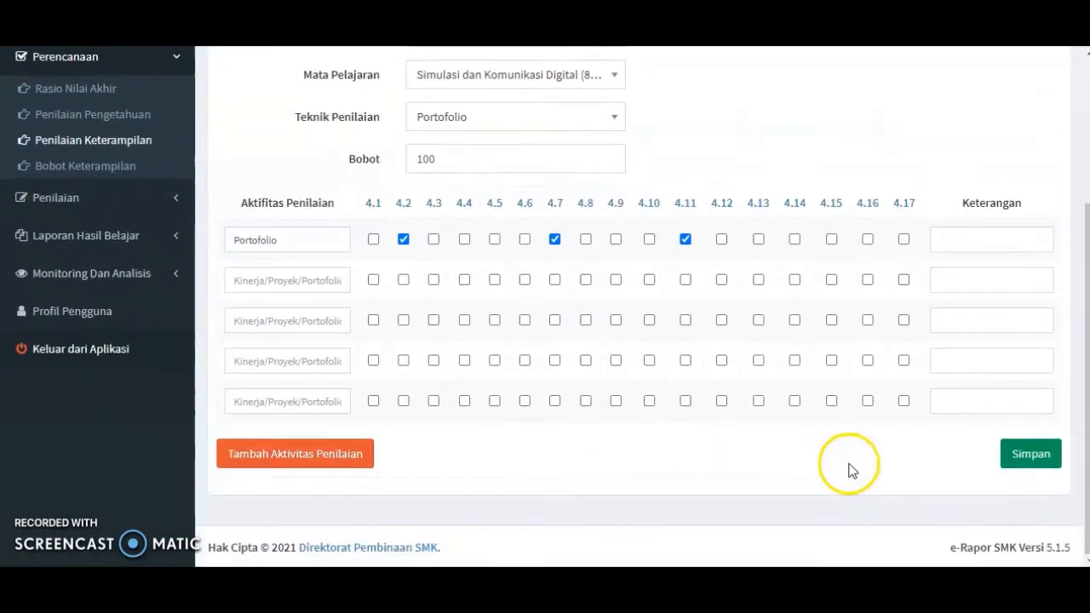
pyautogui.click(1039, 456)
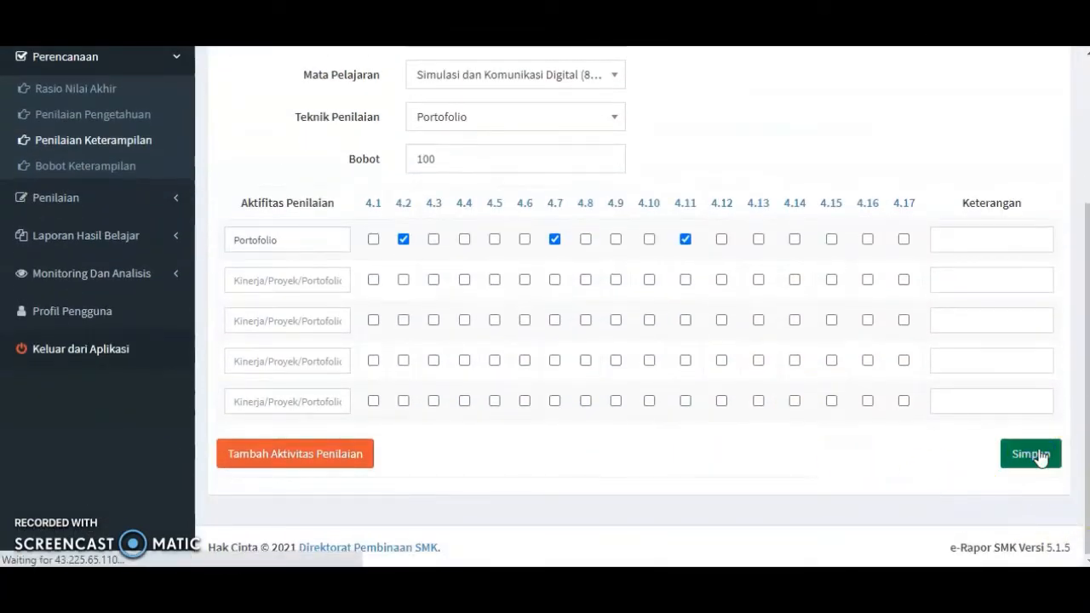
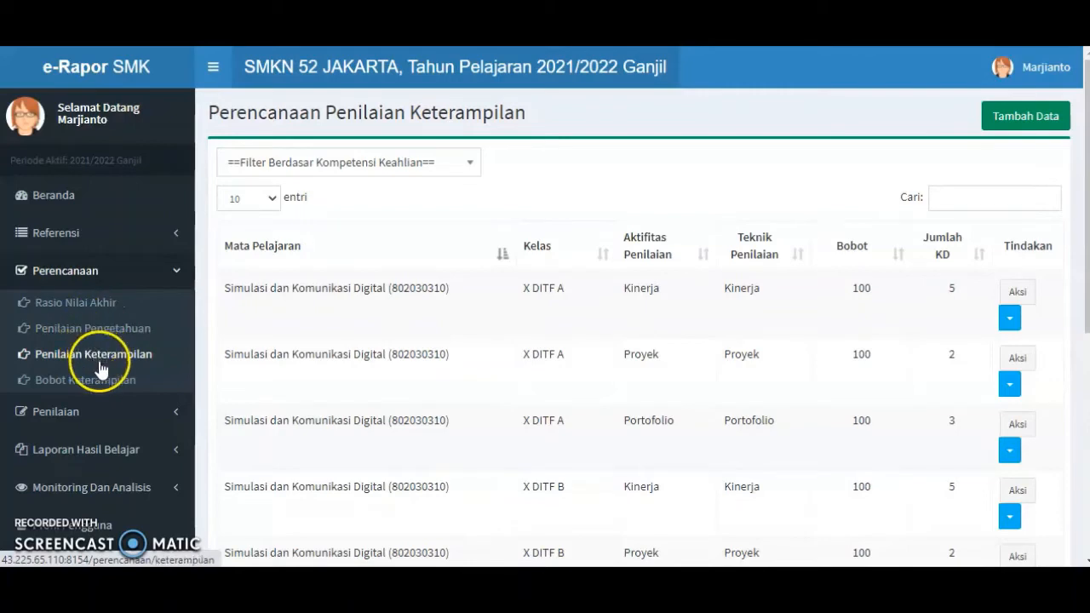
# Switch to PowerPoint to review the slide on downloading the Excel format, and return to e-Rapor SMK.
pyautogui.hotkey('alt', 'Tab')
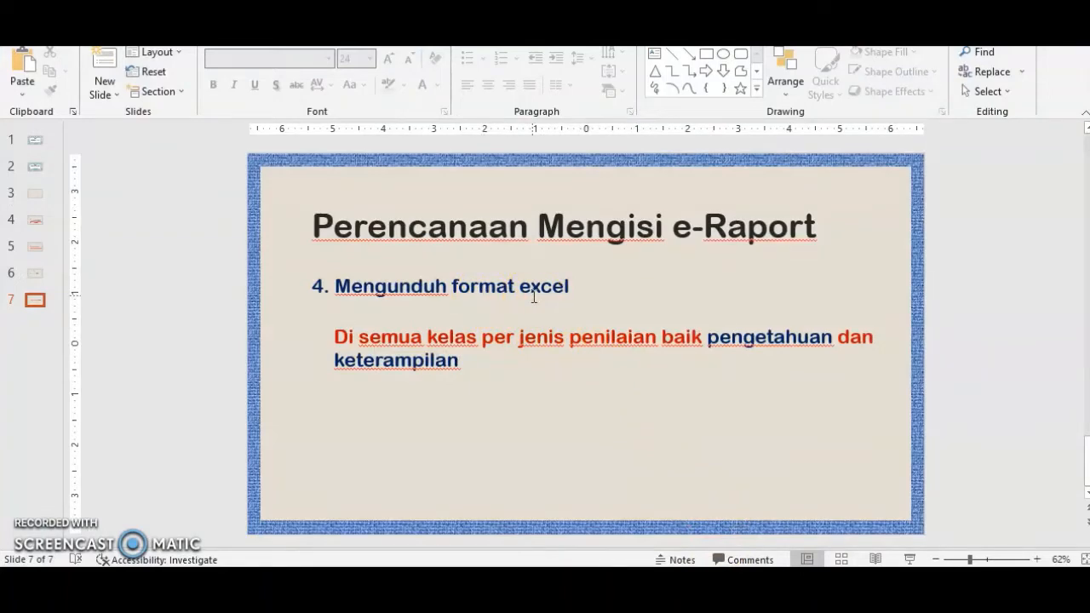
pyautogui.click(498, 311)
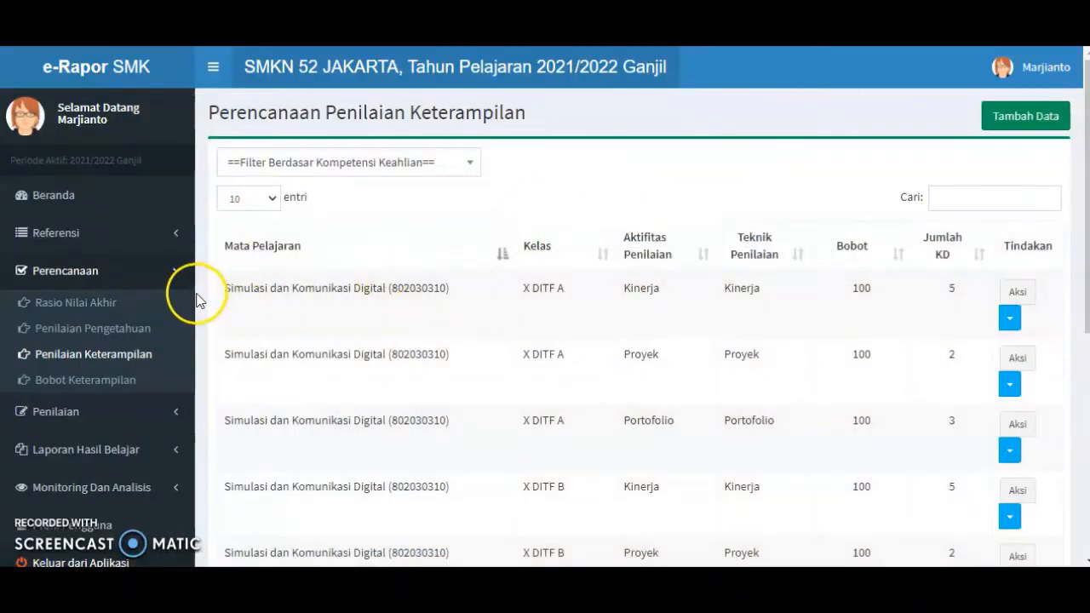
# Open the knowledge assessment for Kelas 10, class X DITF A, subject Simulasi dan Komunikasi Digital, with assessment plan UH.
pyautogui.click(62, 416)
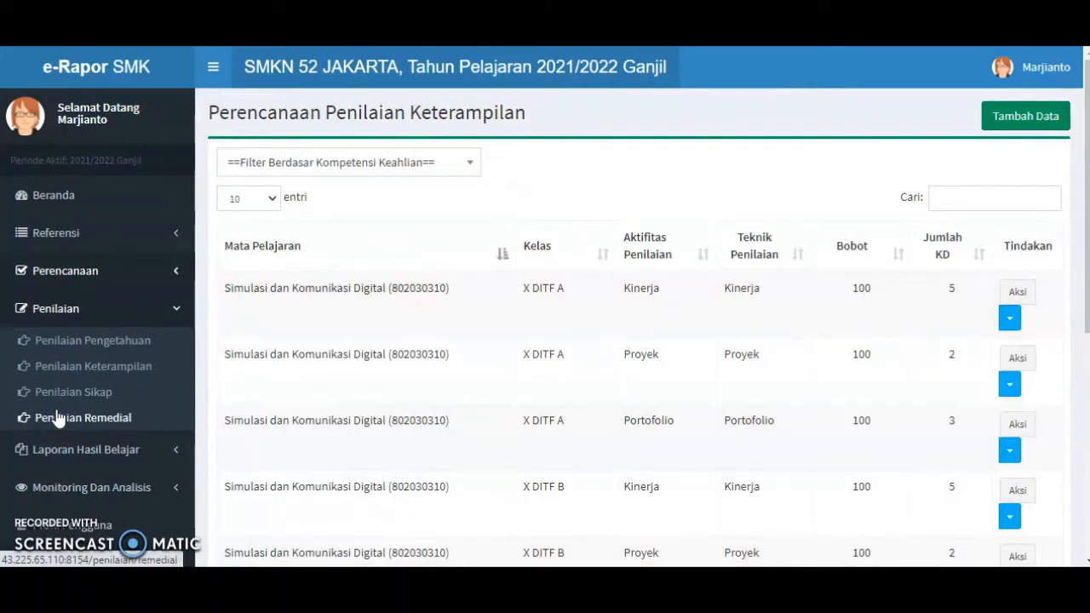
pyautogui.click(90, 341)
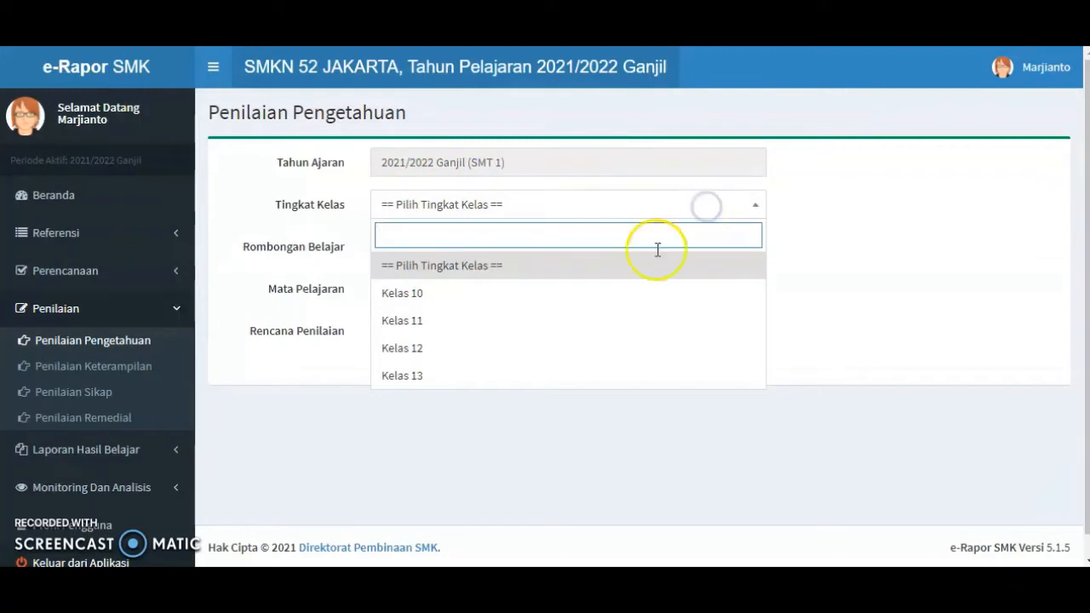
pyautogui.click(544, 298)
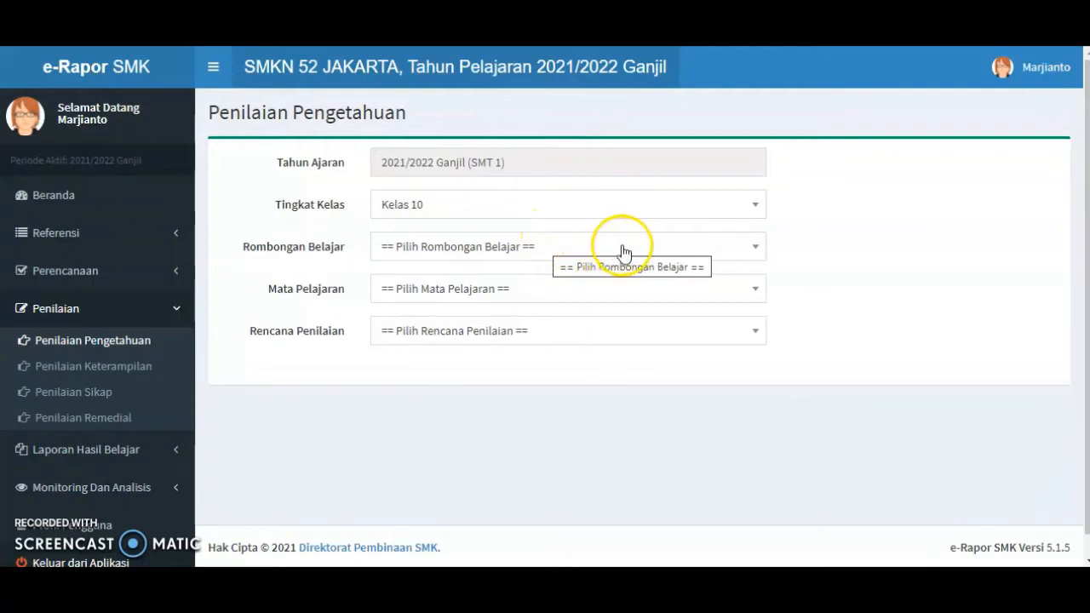
pyautogui.click(733, 247)
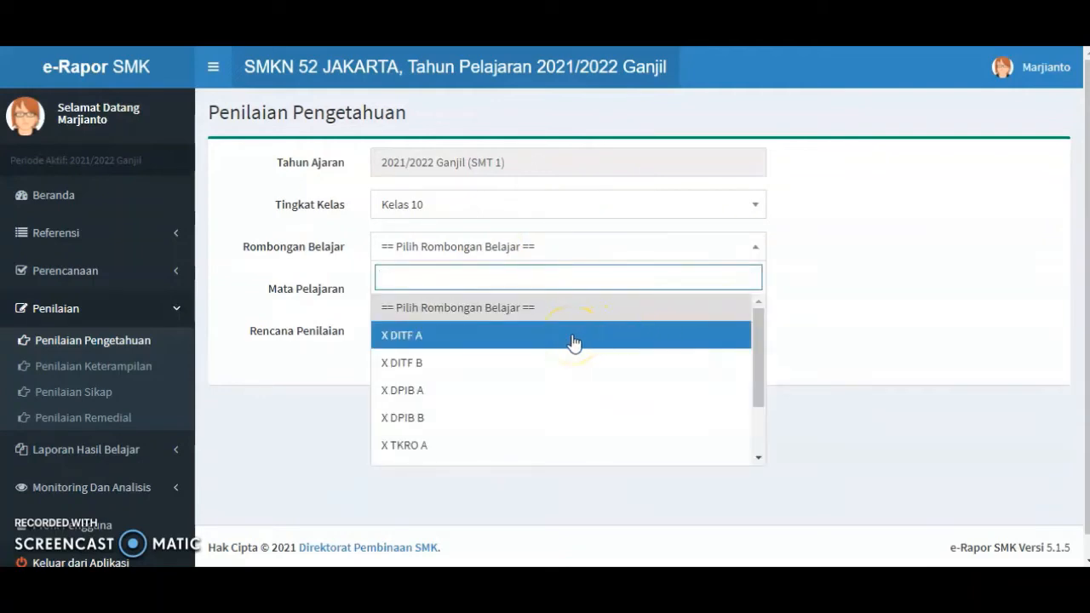
pyautogui.click(573, 340)
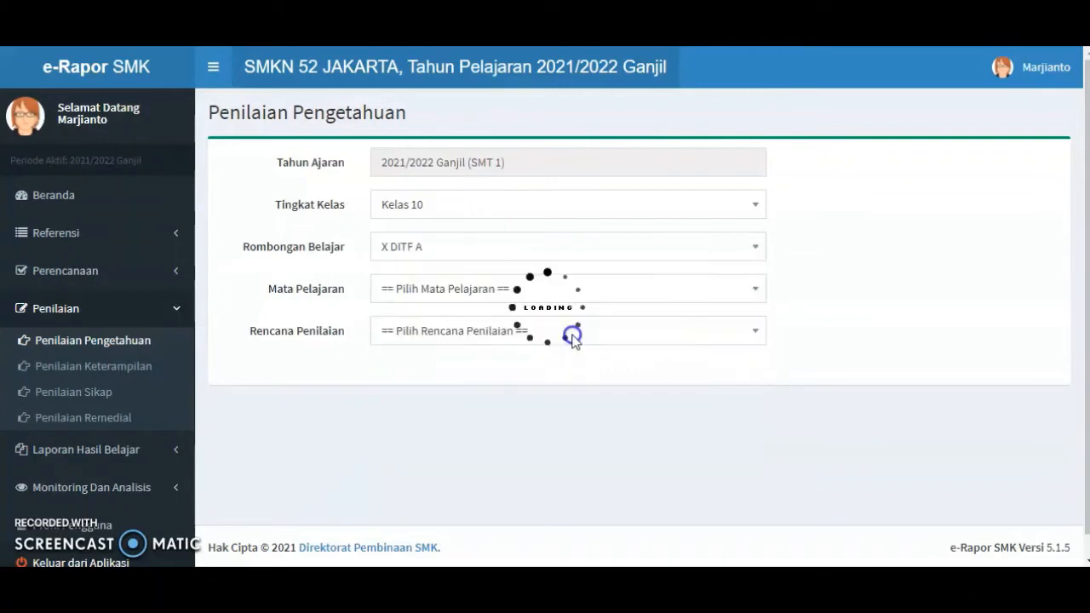
pyautogui.click(727, 289)
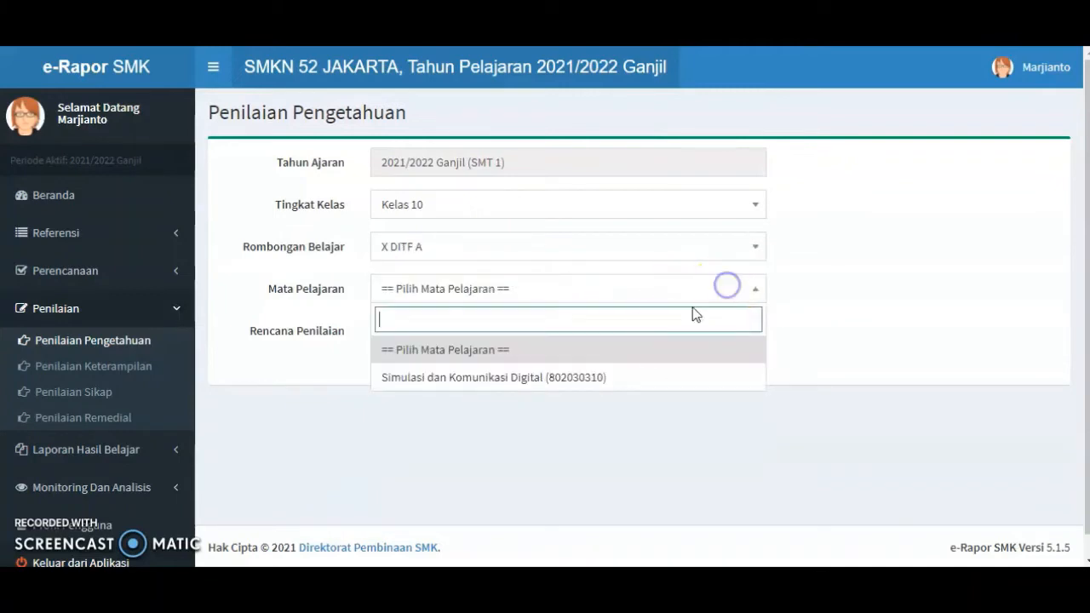
pyautogui.click(618, 383)
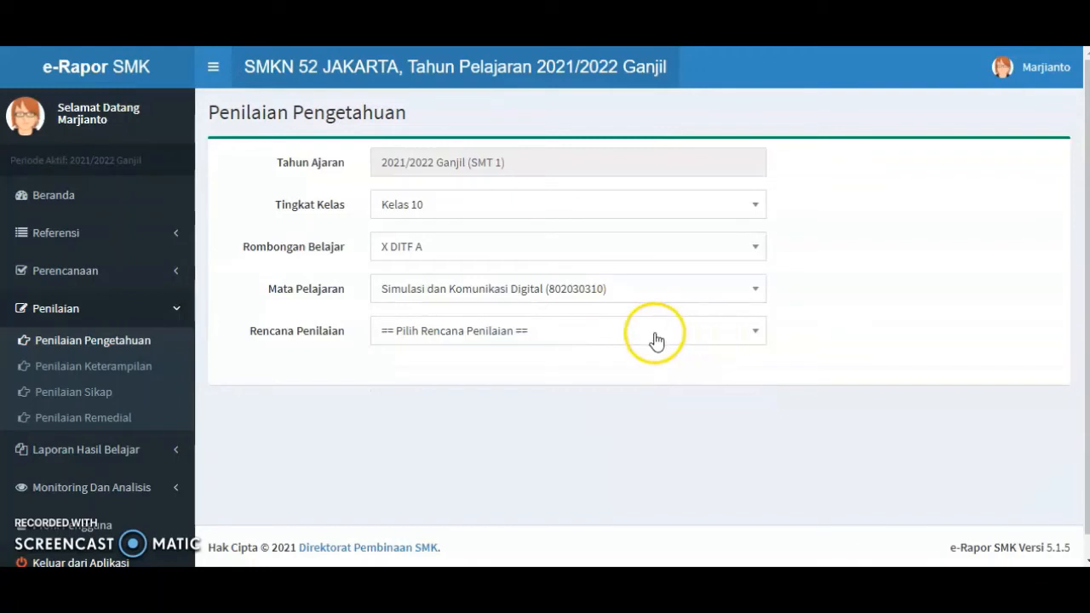
pyautogui.click(716, 334)
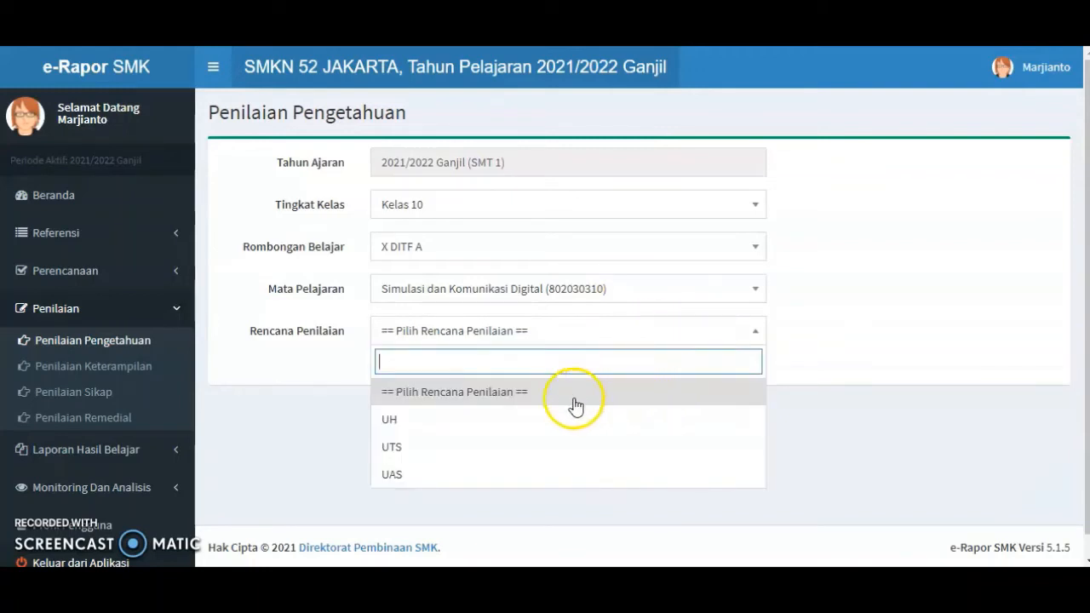
pyautogui.click(455, 430)
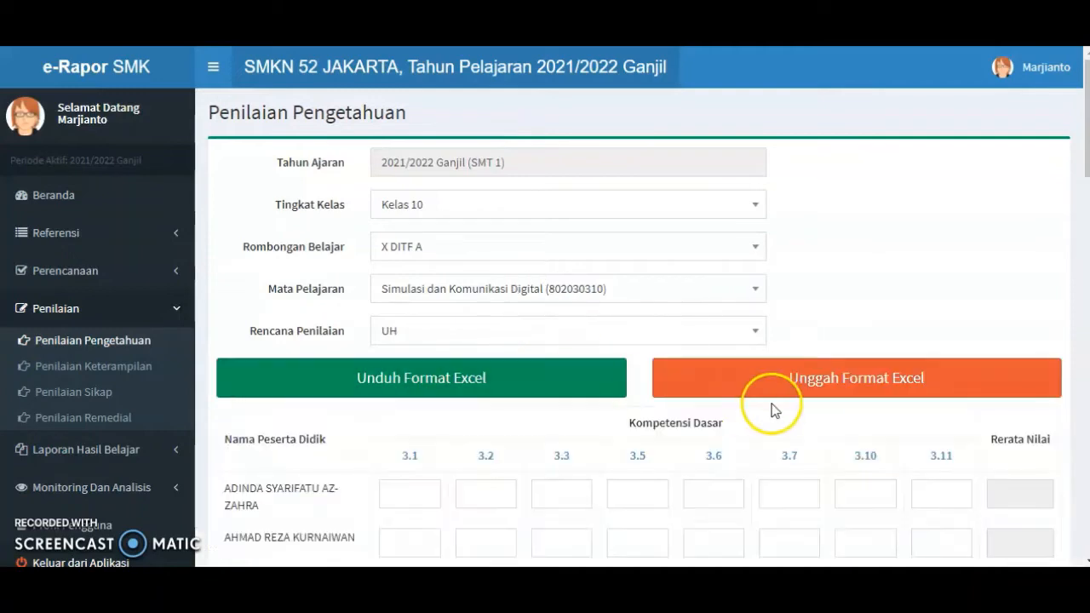
# Look over the UH score table for class X DITF A and download its Excel format.
pyautogui.scroll(-2, 779, 400)
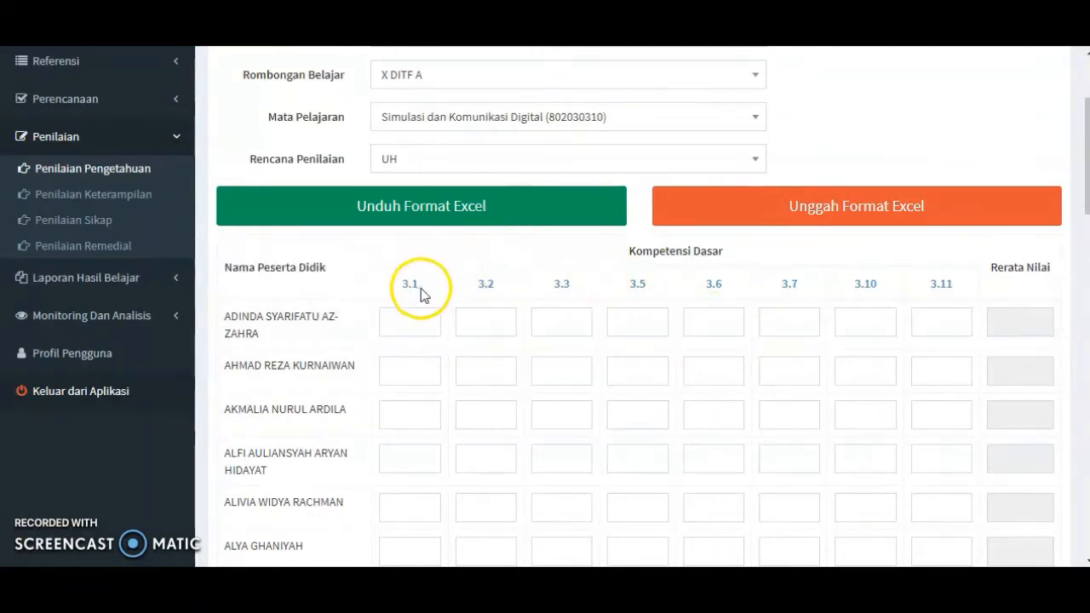
pyautogui.moveTo(560, 298)
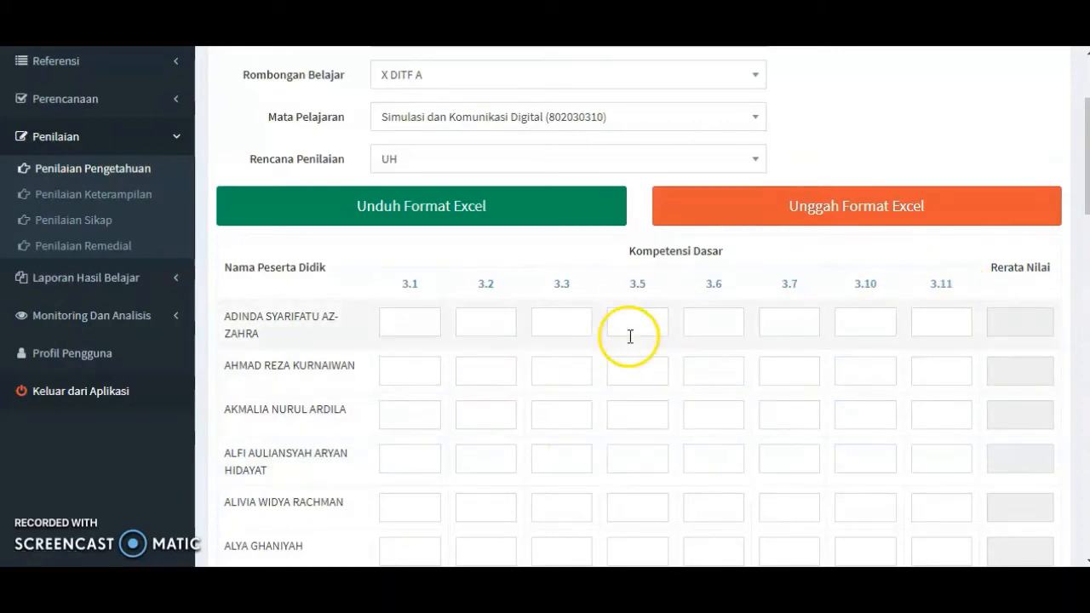
pyautogui.scroll(3, 576, 310)
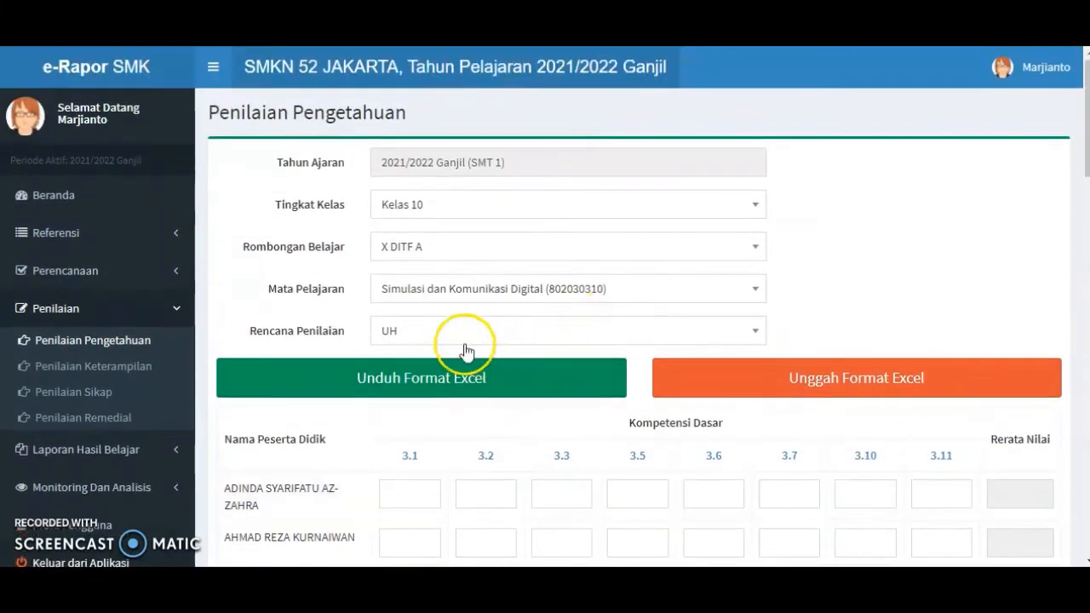
pyautogui.click(501, 385)
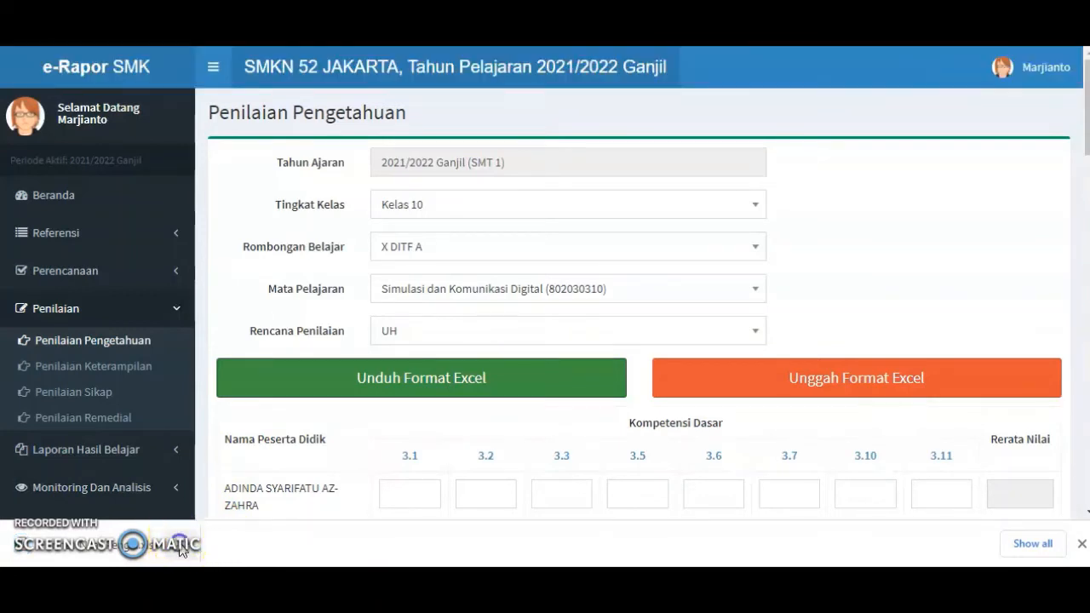
pyautogui.click(182, 543)
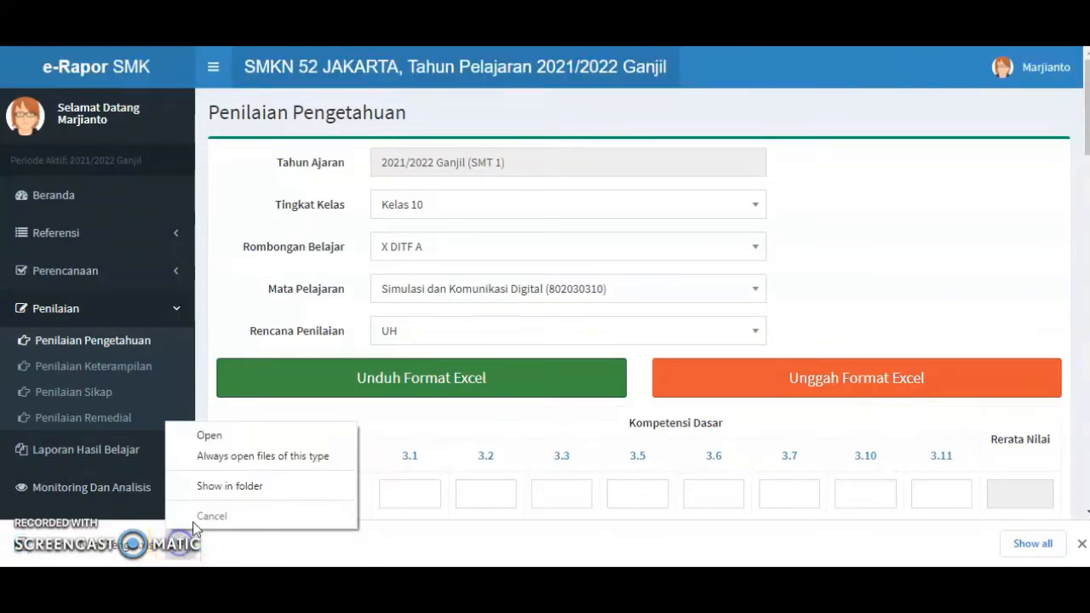
pyautogui.click(240, 556)
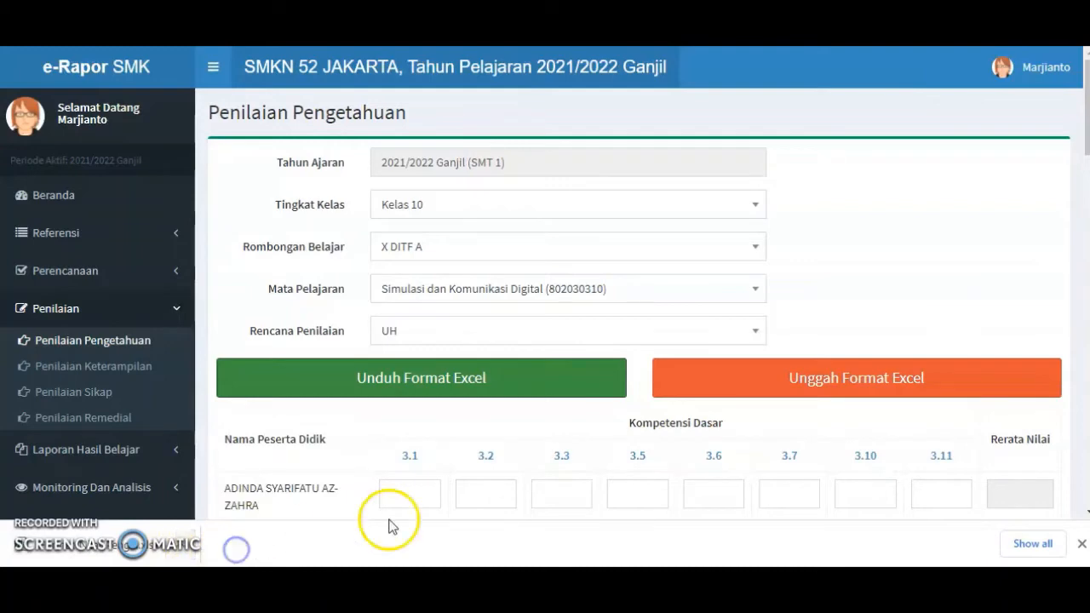
# Change X DITF A's assessment plan to UTS and download the corresponding Excel score format.
pyautogui.click(756, 336)
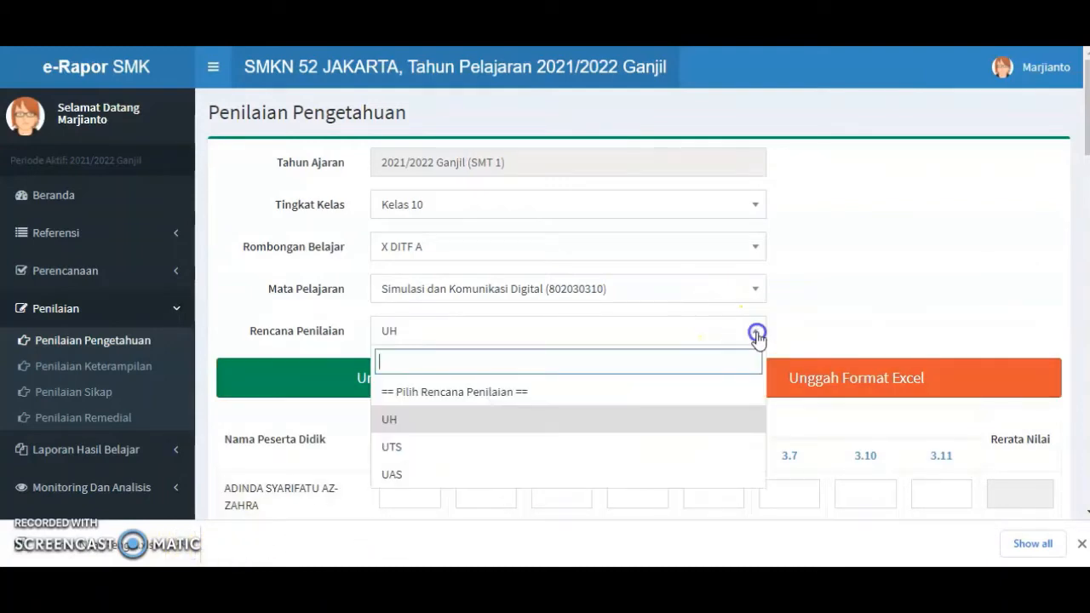
pyautogui.click(481, 453)
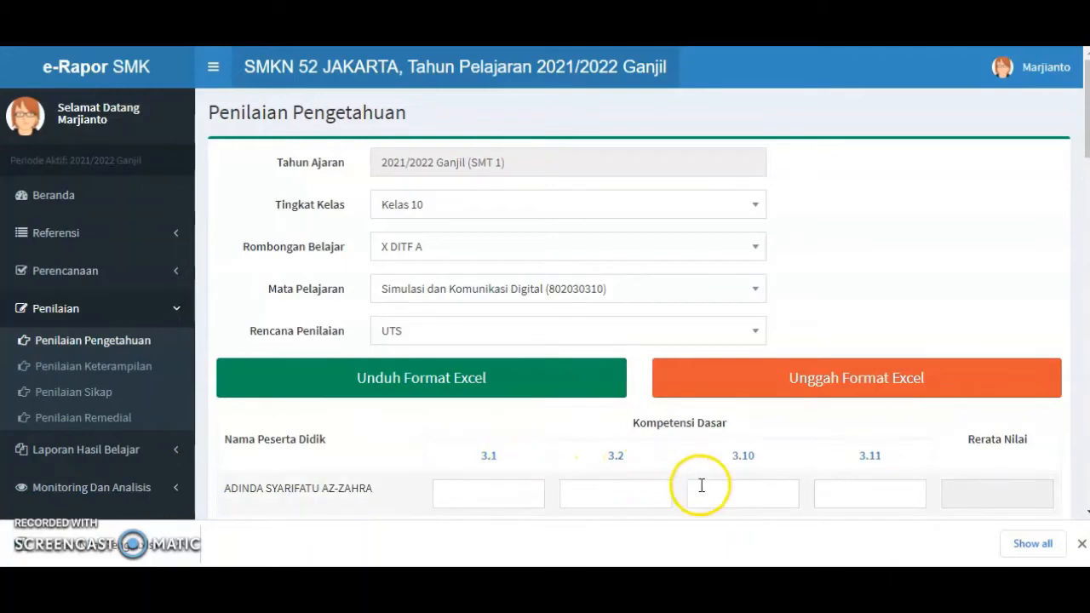
pyautogui.moveTo(874, 464)
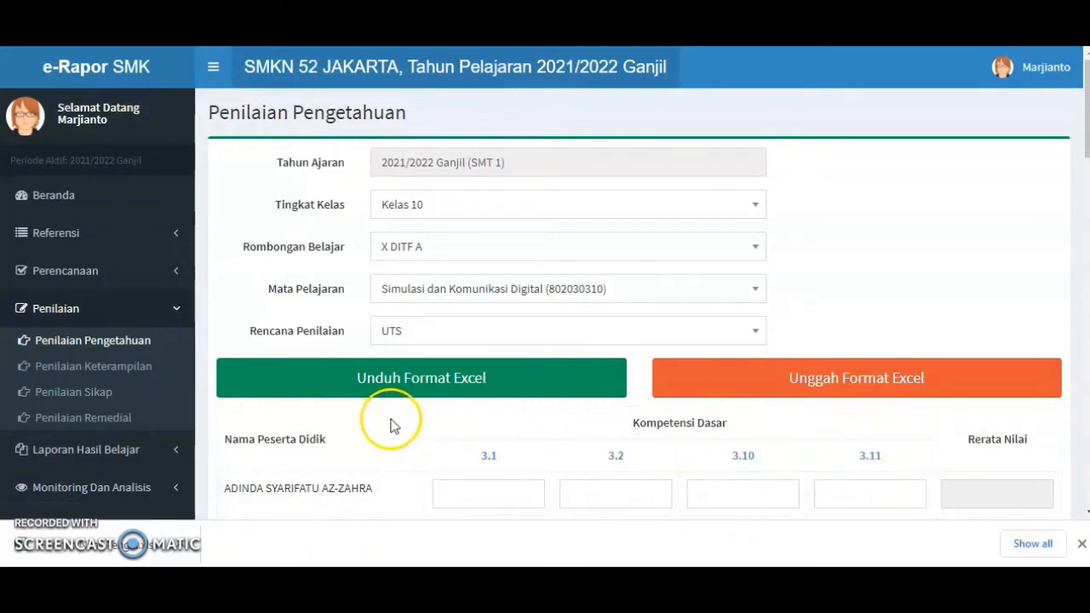
pyautogui.click(435, 381)
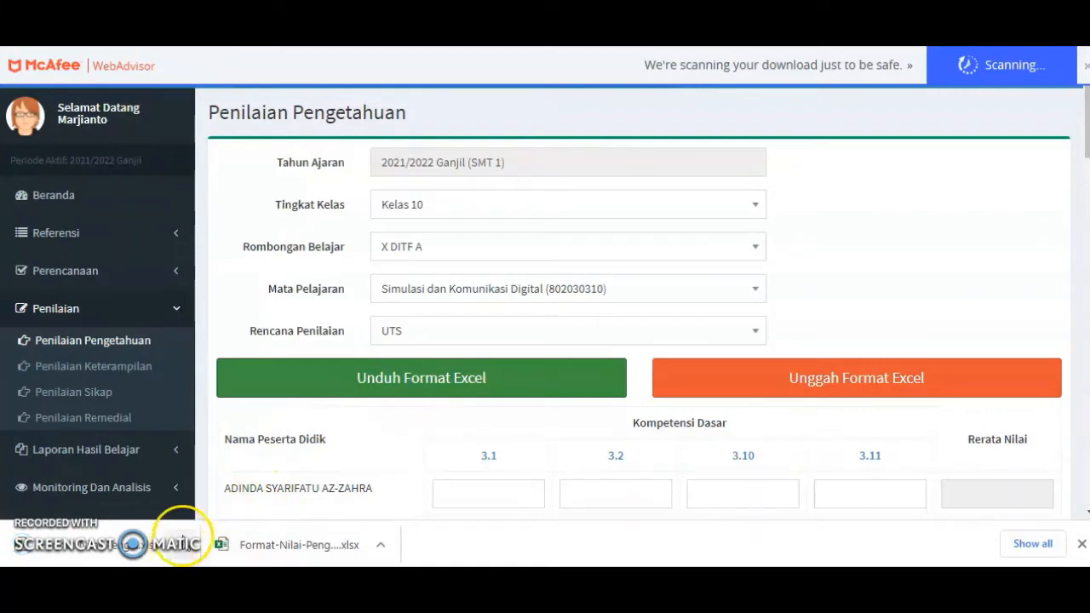
pyautogui.rightClick(179, 552)
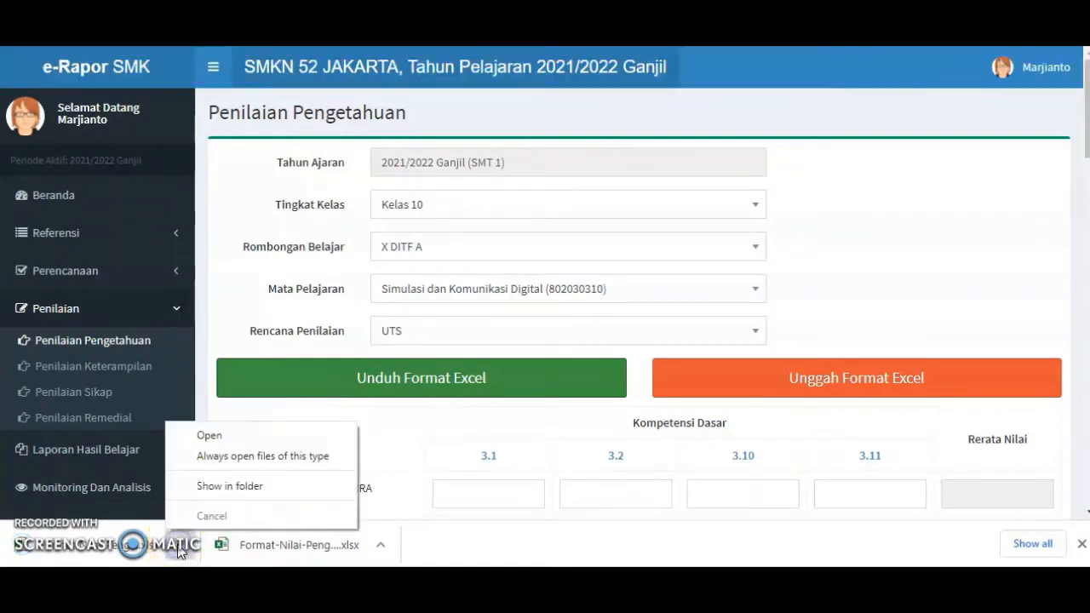
pyautogui.click(179, 551)
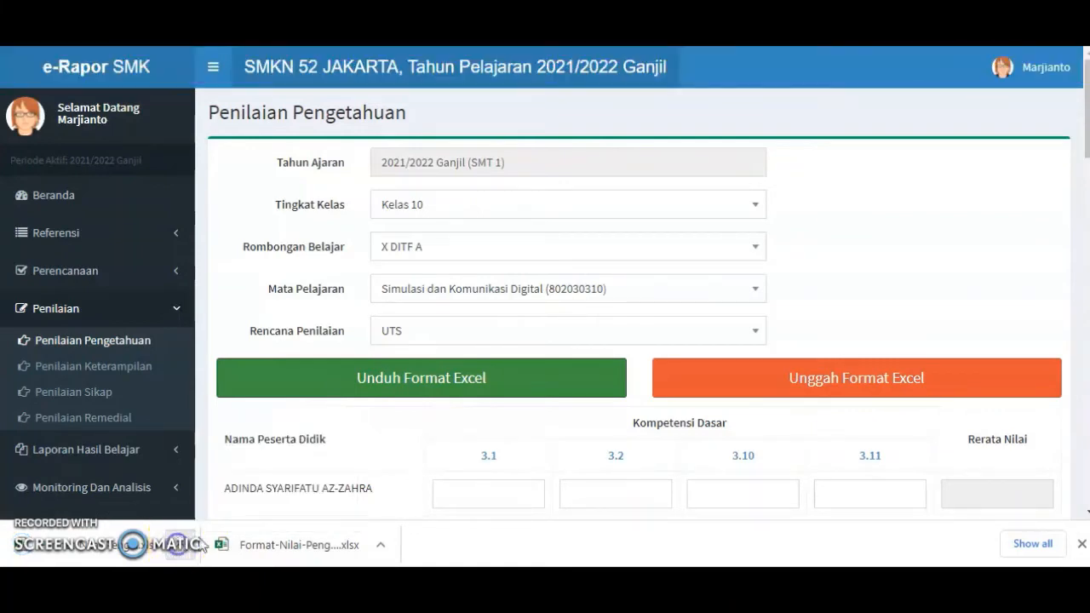
# Change X DITF A's assessment plan to UAS and download the corresponding Excel score format.
pyautogui.click(755, 335)
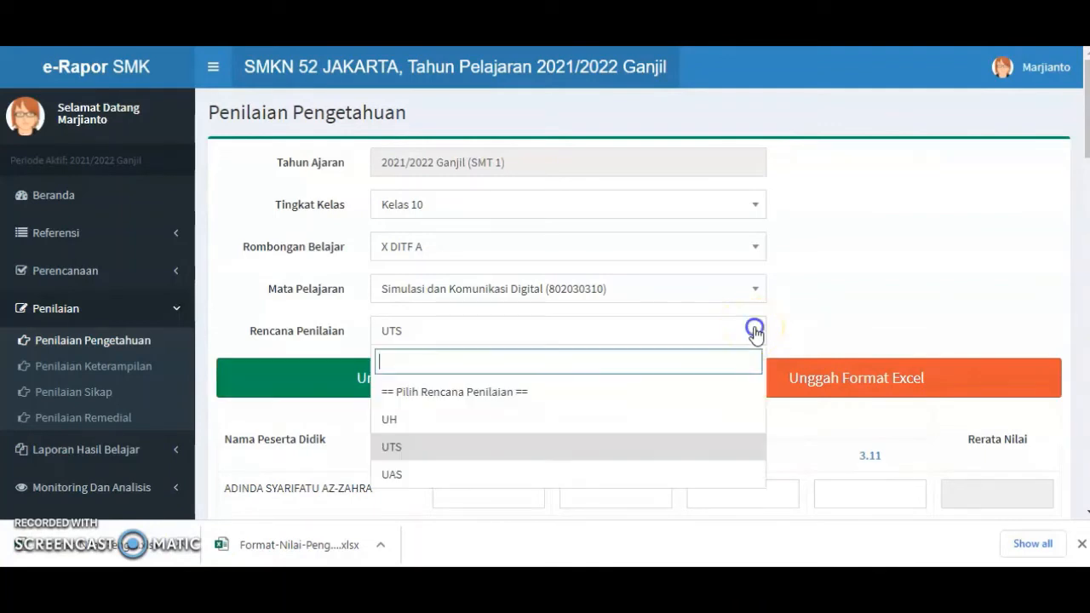
pyautogui.click(521, 473)
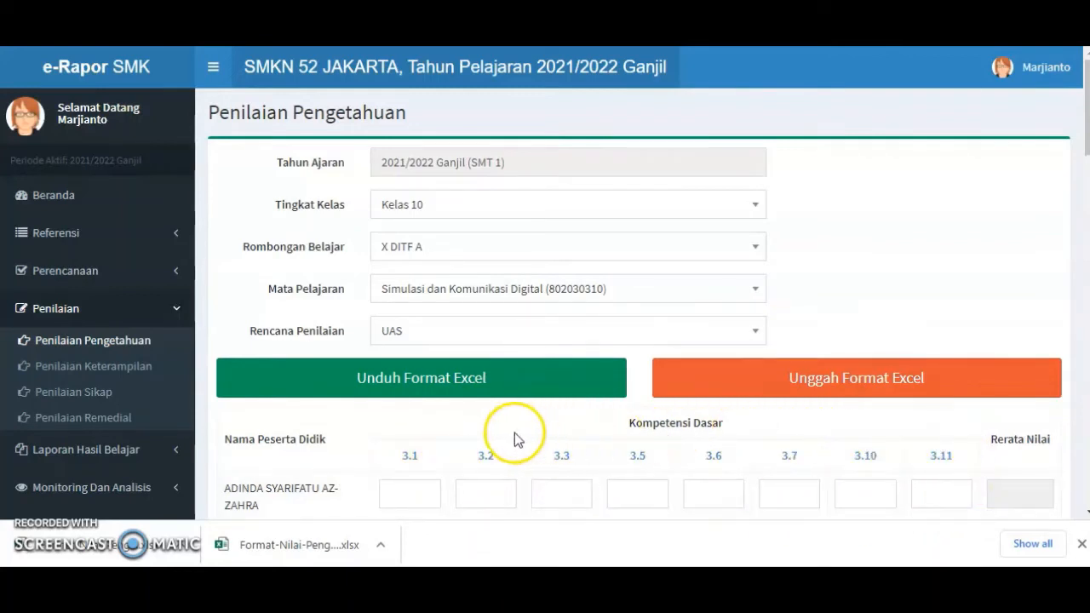
pyautogui.click(514, 379)
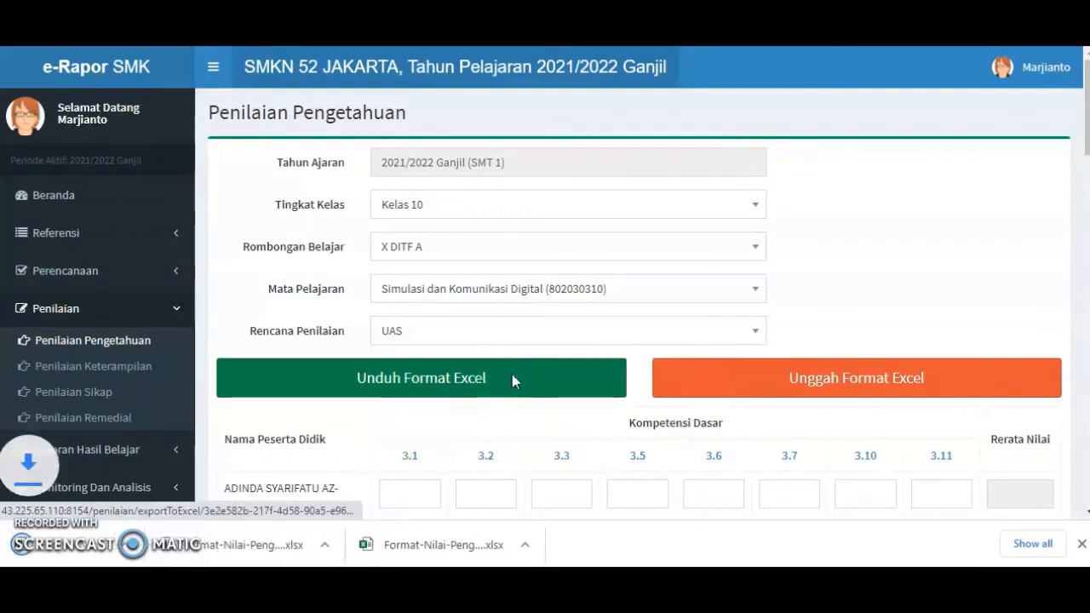
pyautogui.click(184, 552)
pyautogui.click(184, 551)
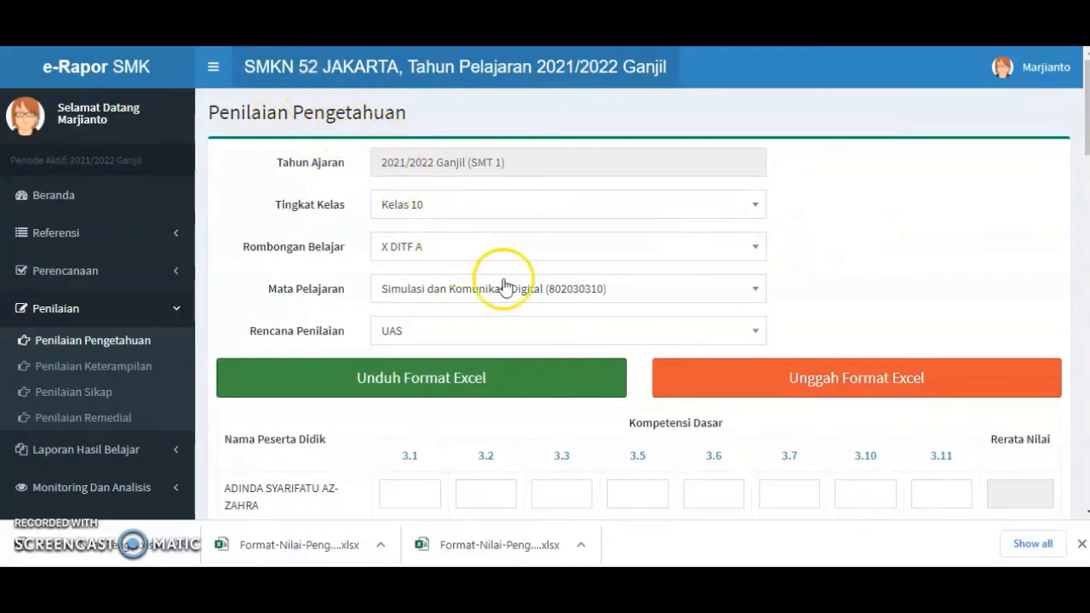
# Select class X DITF B, subject Simulasi dan Komunikasi Digital and assessment plan UH, and download the Excel score format.
pyautogui.click(751, 249)
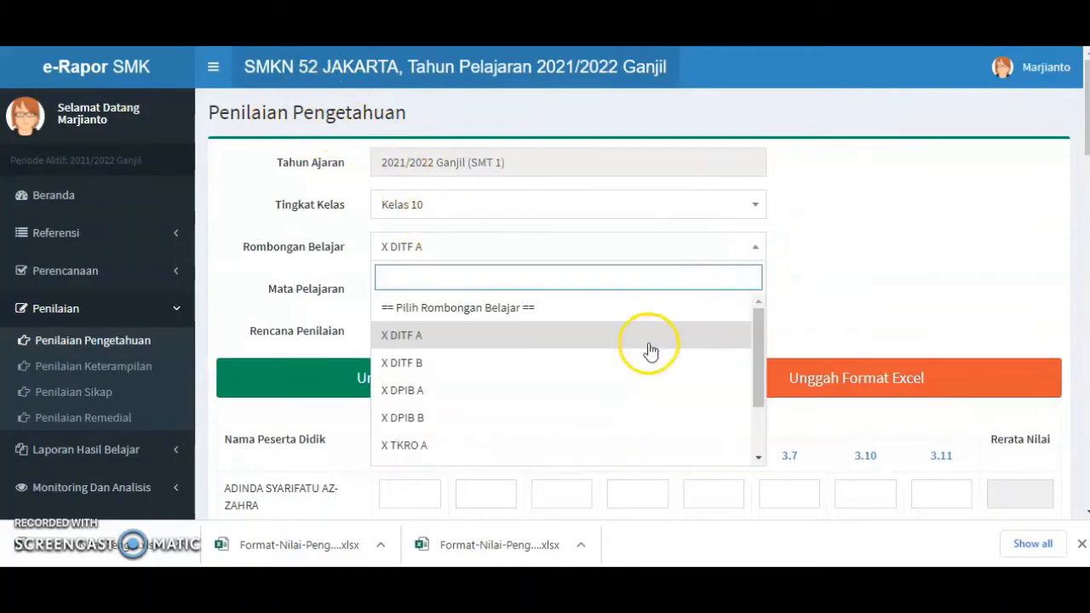
pyautogui.click(609, 364)
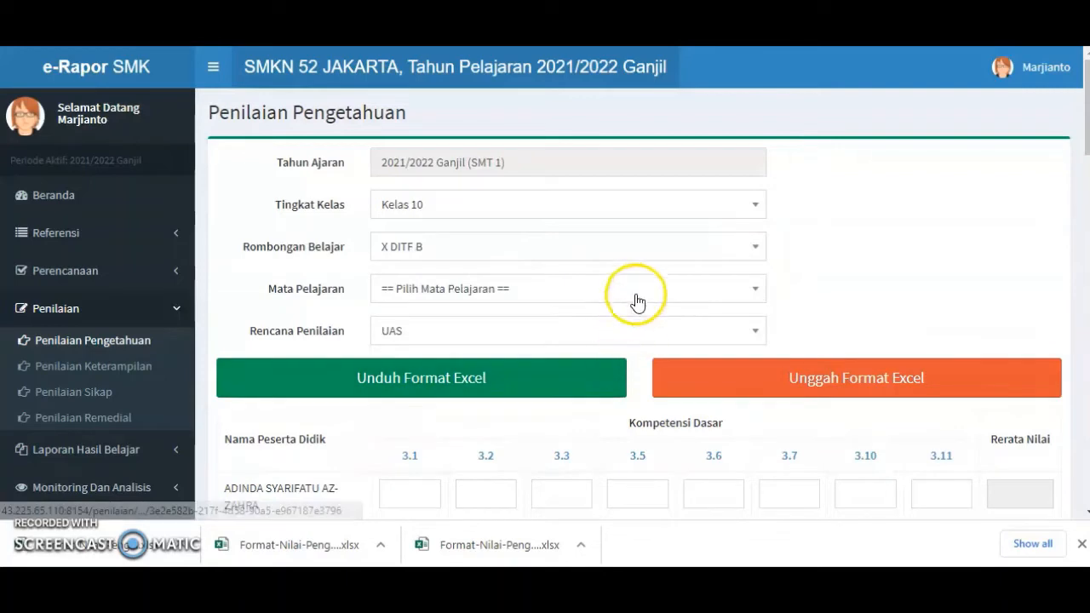
pyautogui.click(638, 288)
pyautogui.click(595, 374)
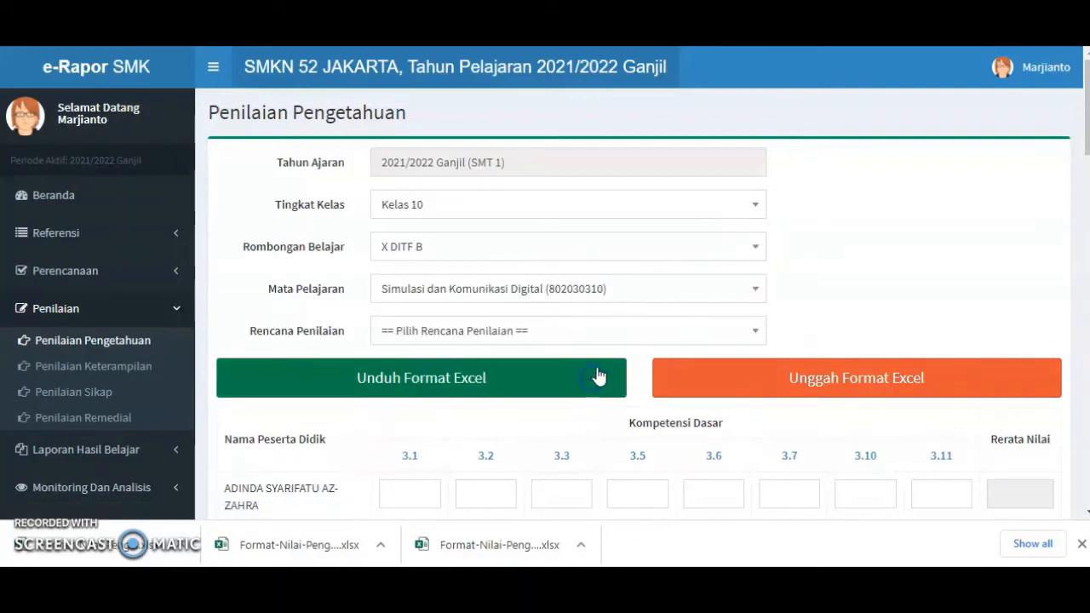
pyautogui.click(690, 331)
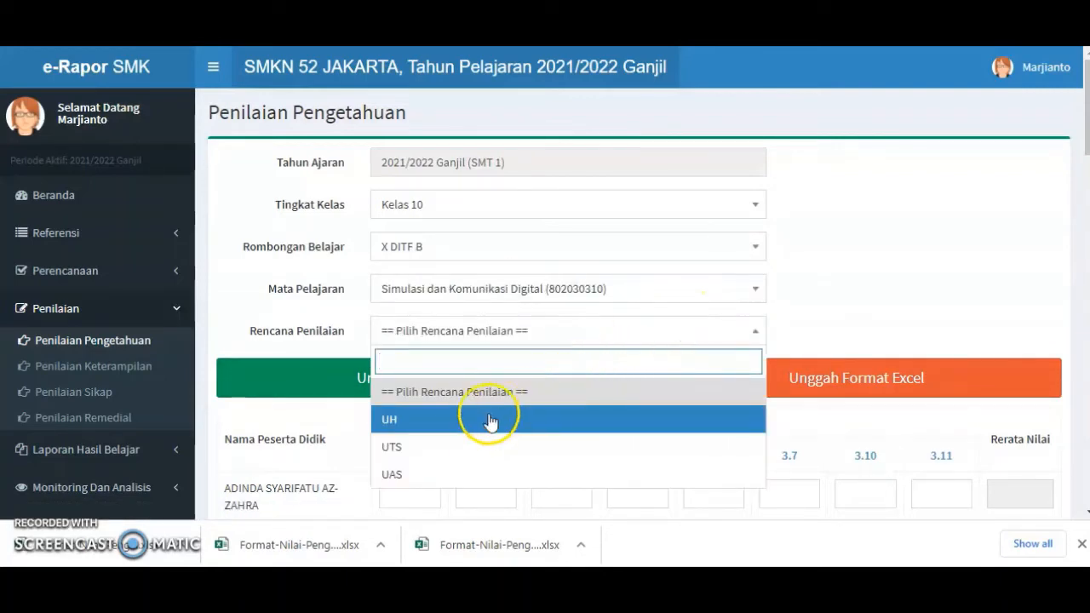
pyautogui.click(423, 422)
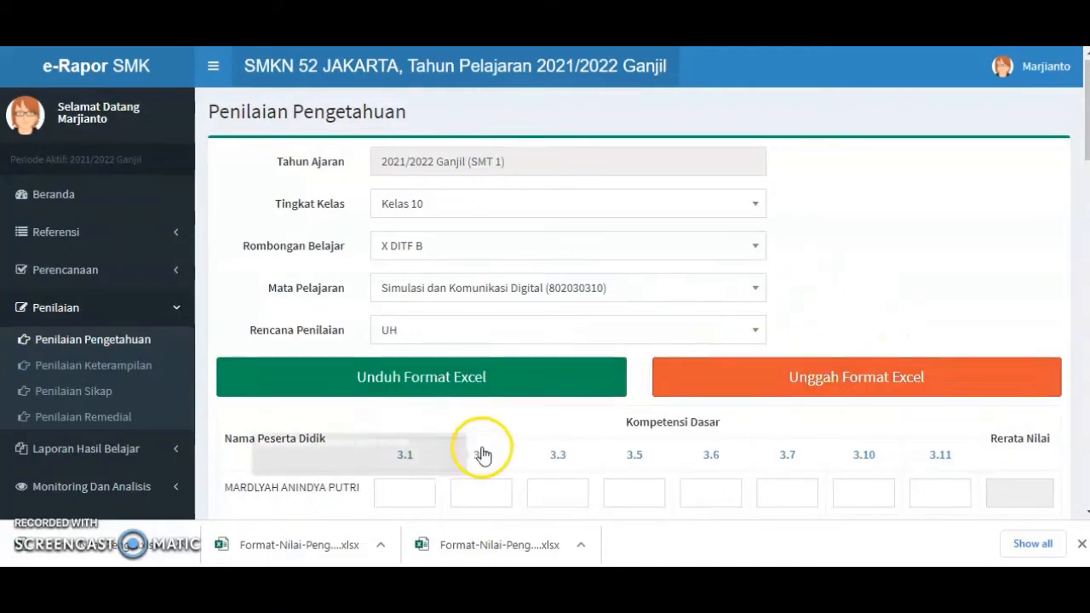
pyautogui.scroll(-4, 503, 441)
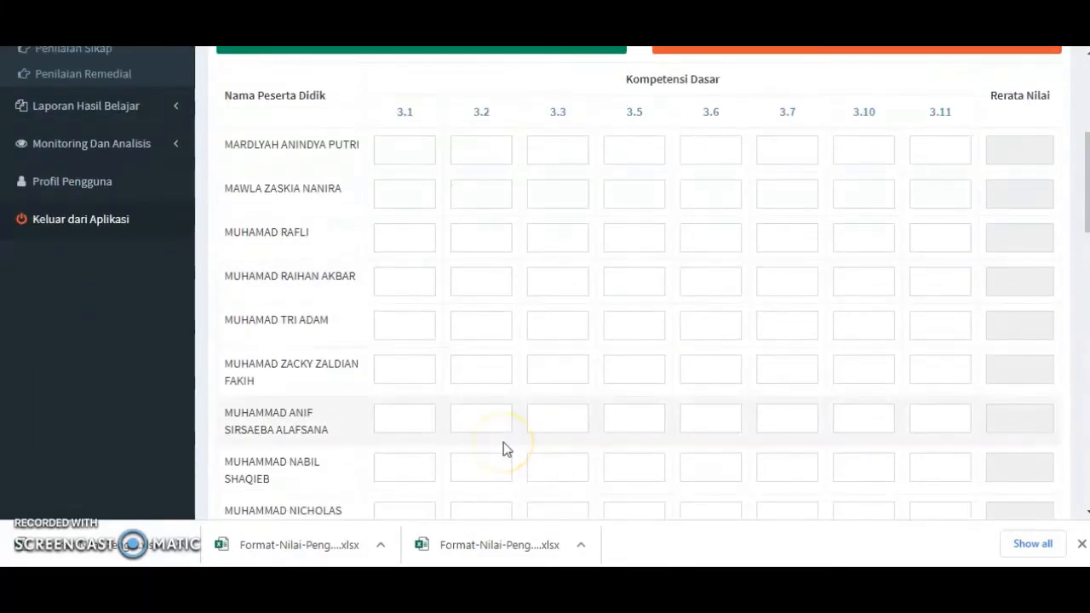
pyautogui.scroll(4, 504, 442)
pyautogui.click(493, 382)
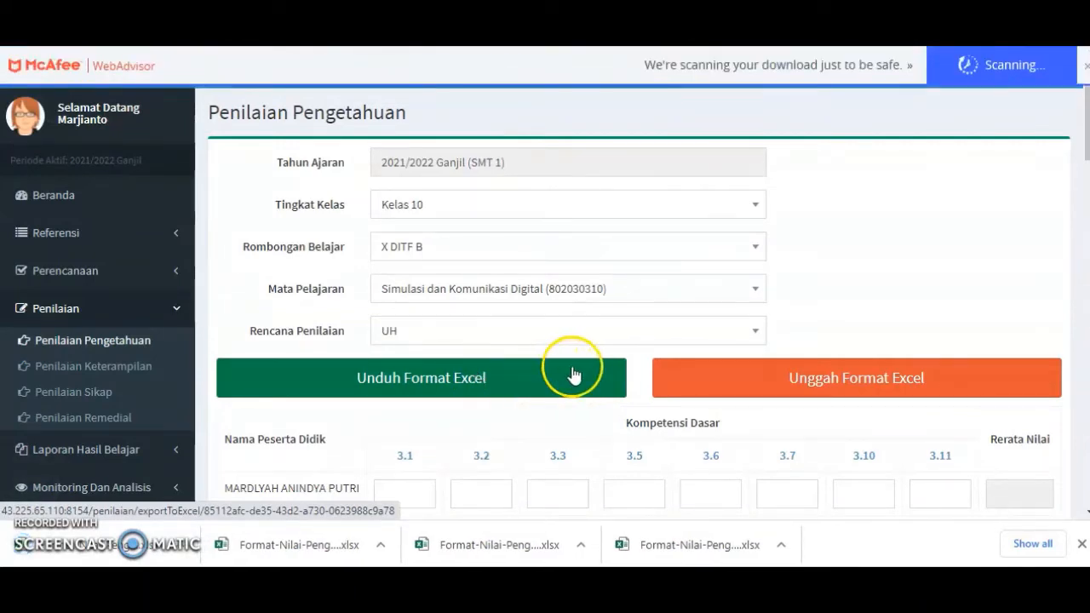
# Change X DITF B's assessment plan to UTS and download the corresponding Excel score format.
pyautogui.click(596, 331)
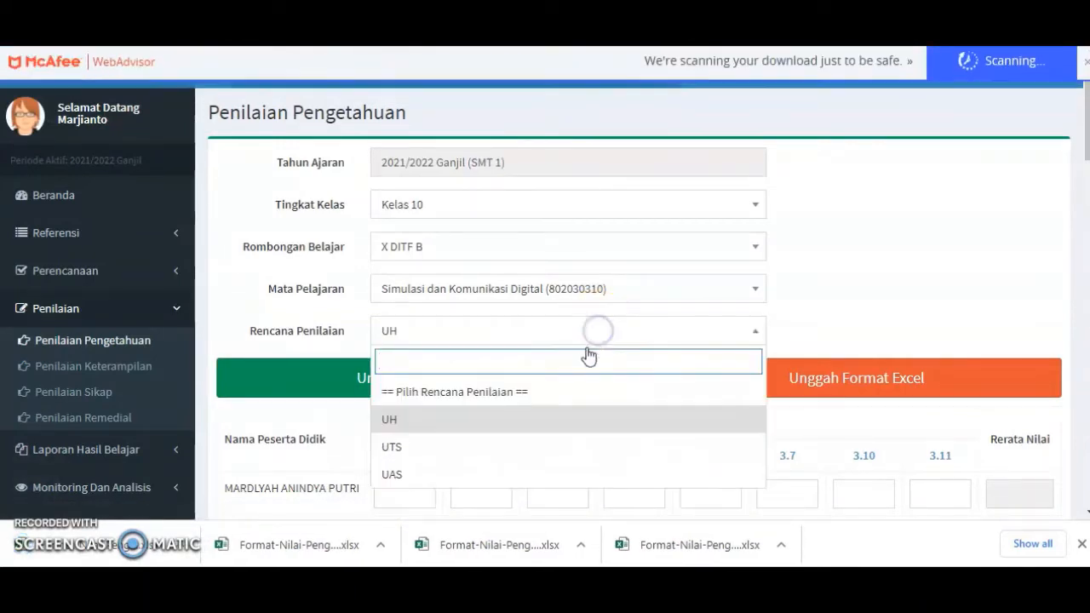
pyautogui.click(502, 449)
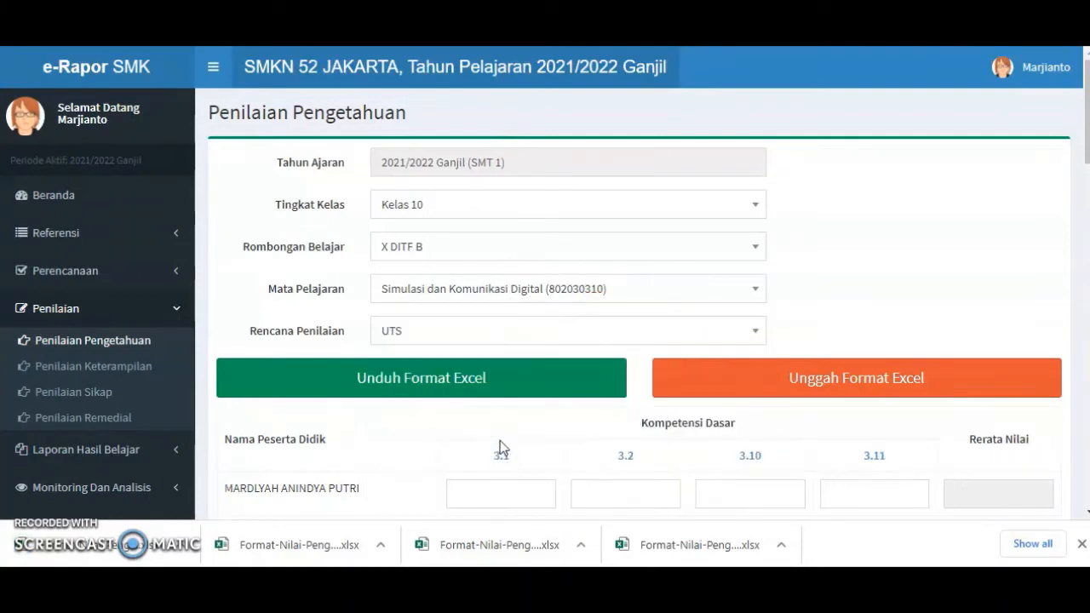
pyautogui.click(449, 383)
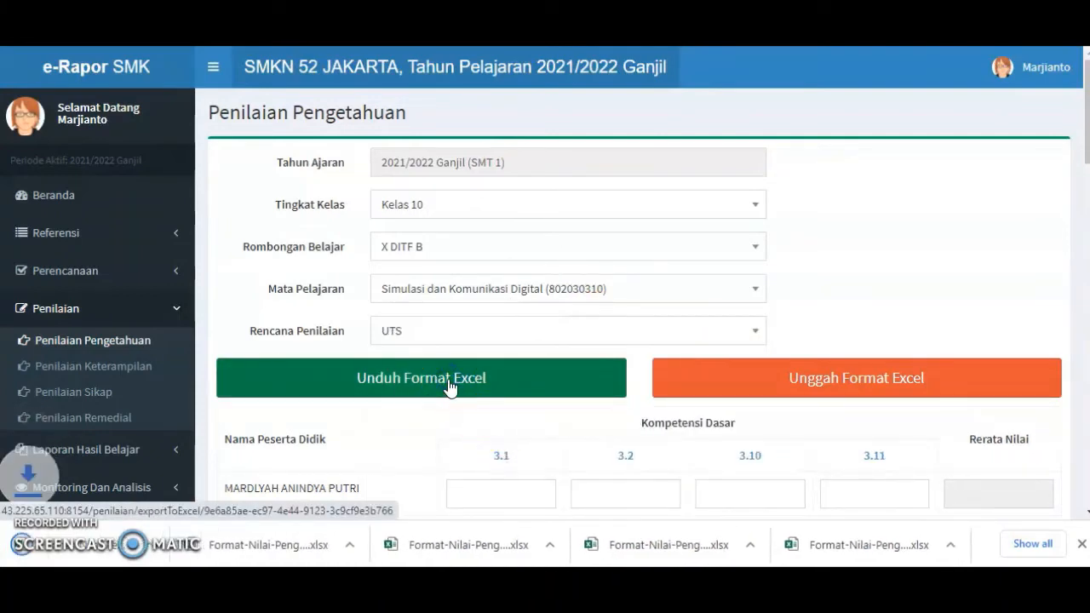
# Change X DITF B's assessment plan to UAS and download the corresponding Excel score format.
pyautogui.click(590, 331)
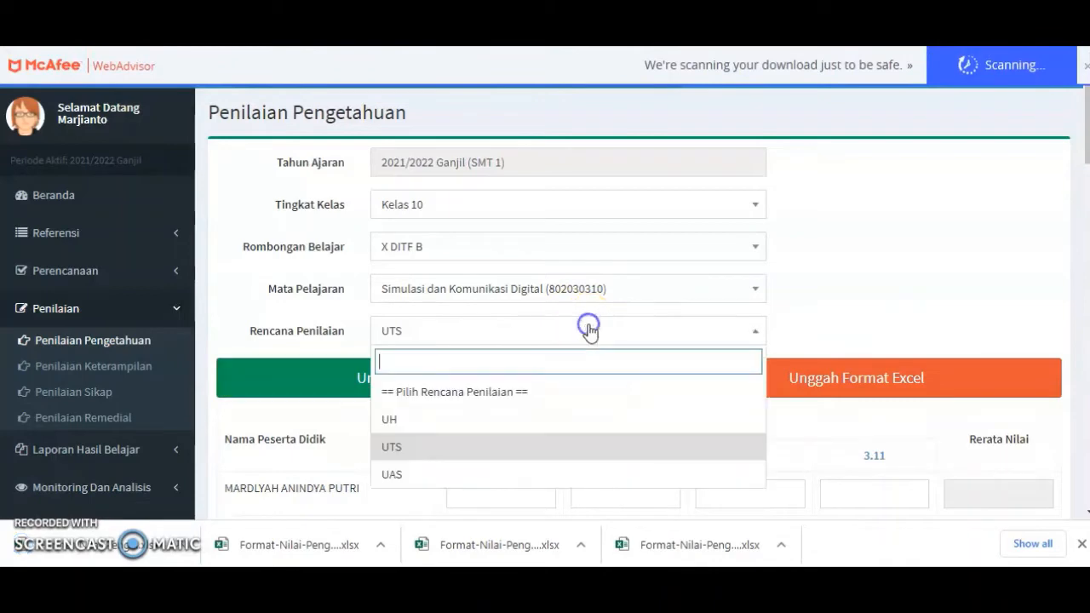
pyautogui.click(477, 475)
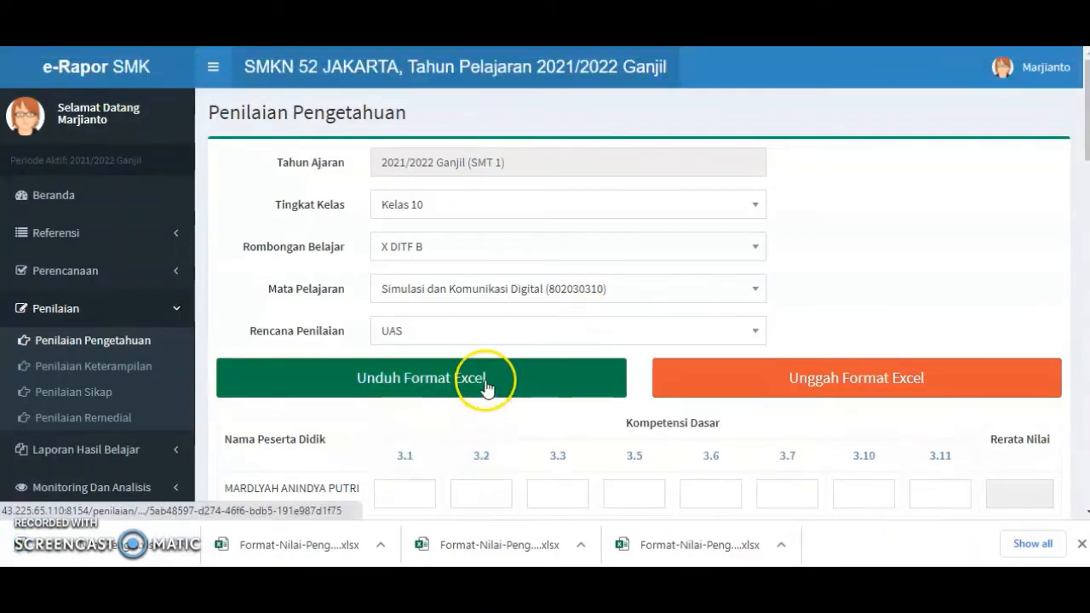
pyautogui.click(440, 383)
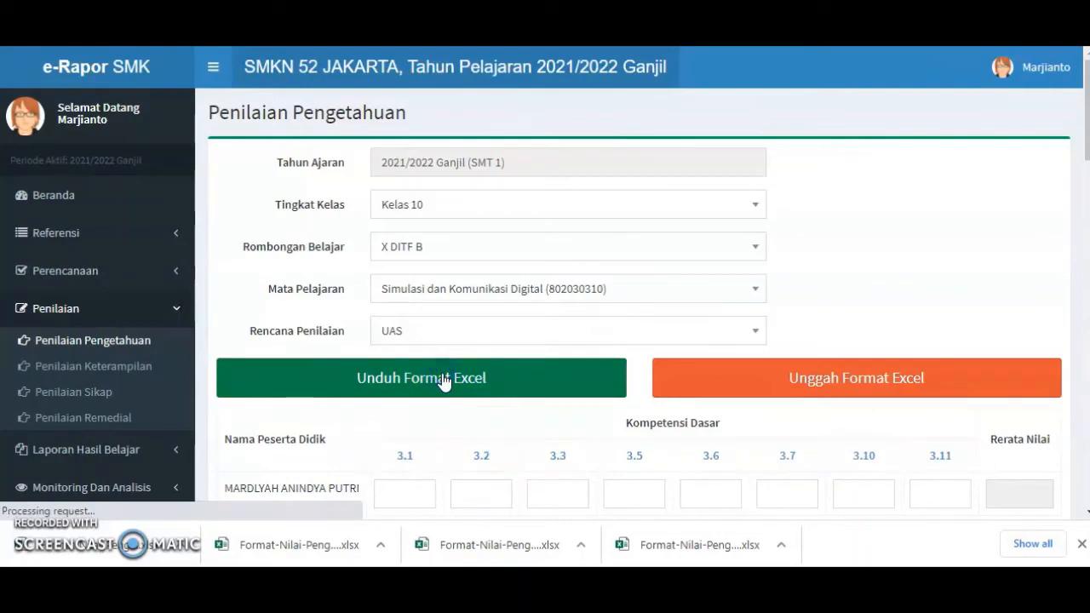
pyautogui.rightClick(180, 549)
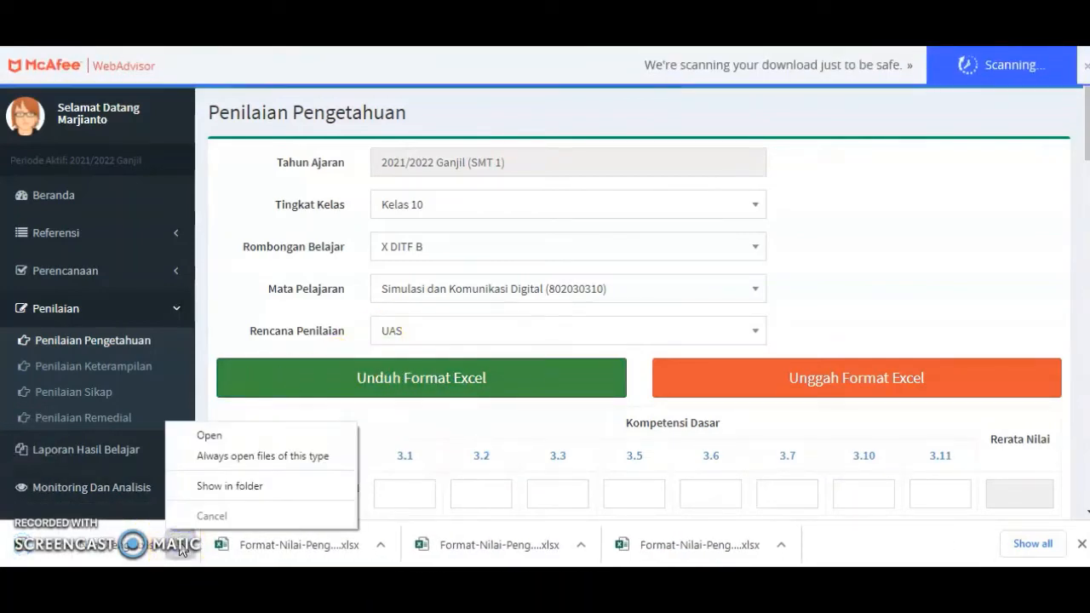
pyautogui.click(181, 547)
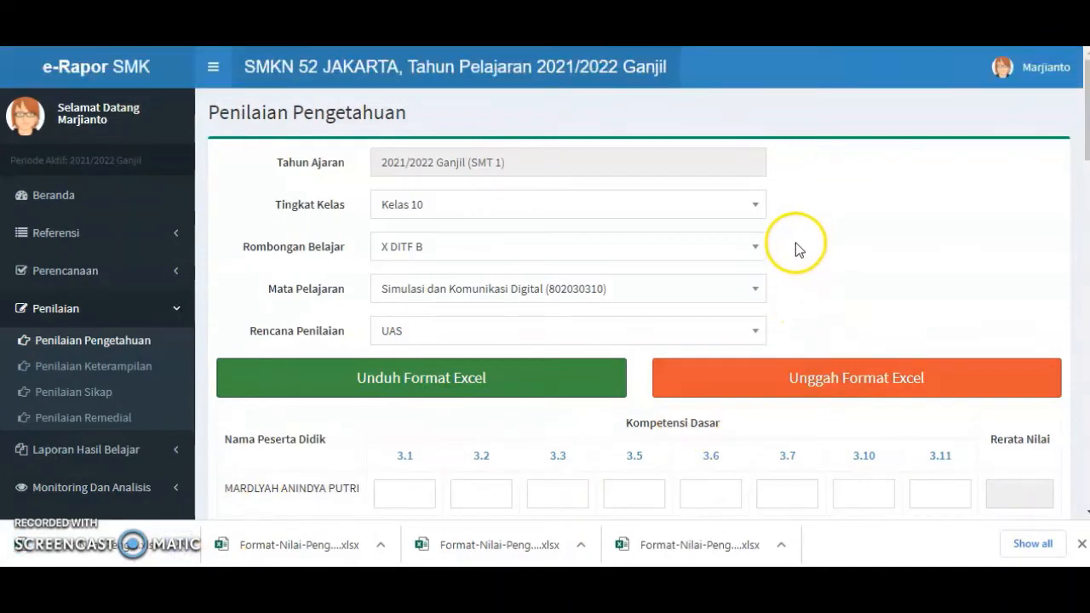
# Select class X DPIB A, subject Simulasi dan Komunikasi Digital and assessment plan UH, and download the Excel score format.
pyautogui.click(722, 248)
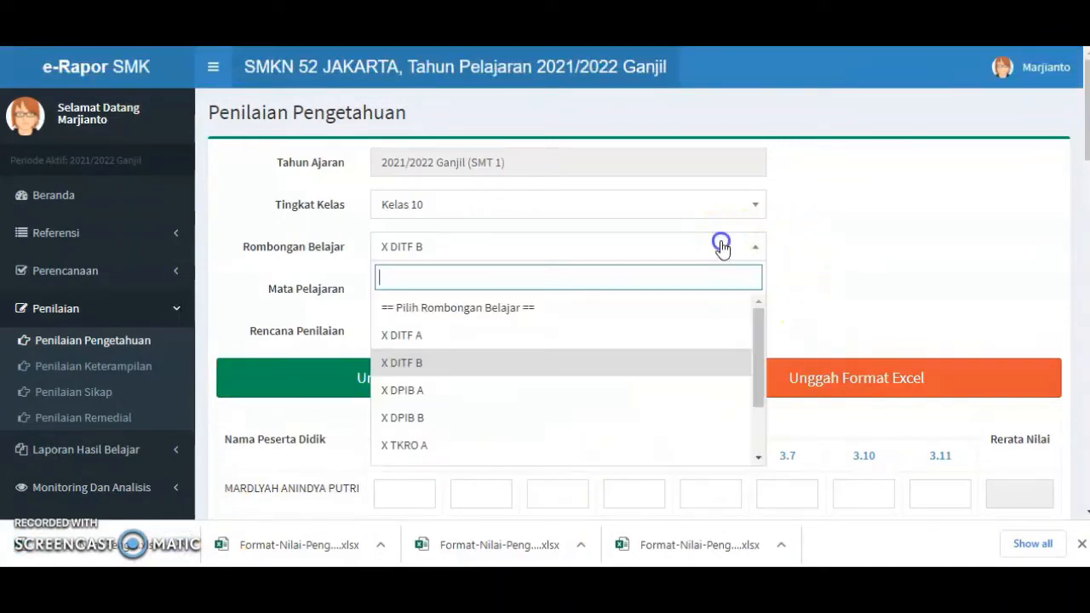
pyautogui.click(540, 393)
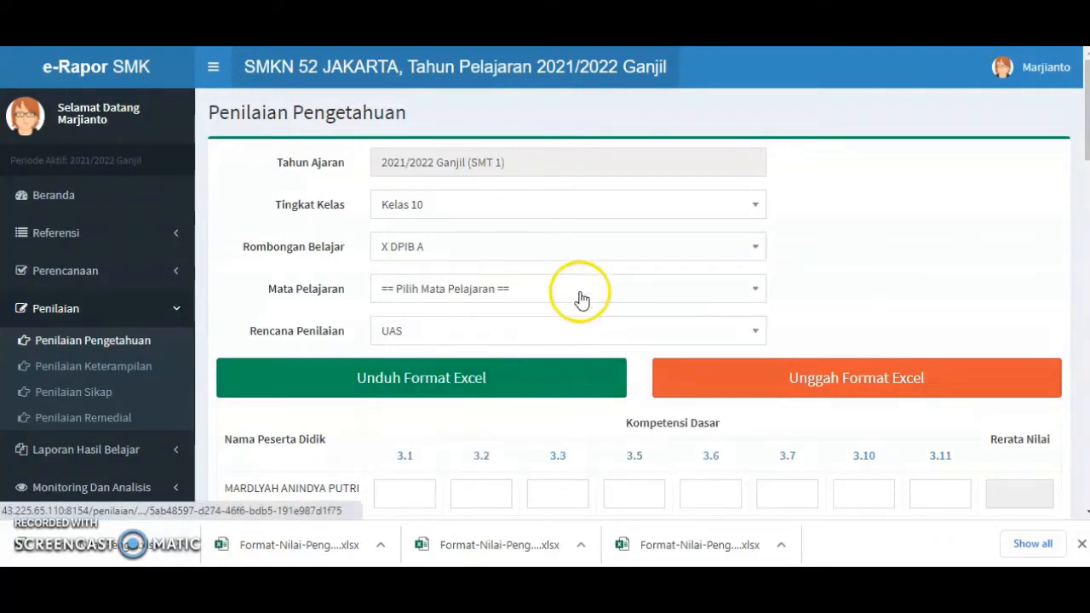
pyautogui.click(586, 289)
pyautogui.click(569, 380)
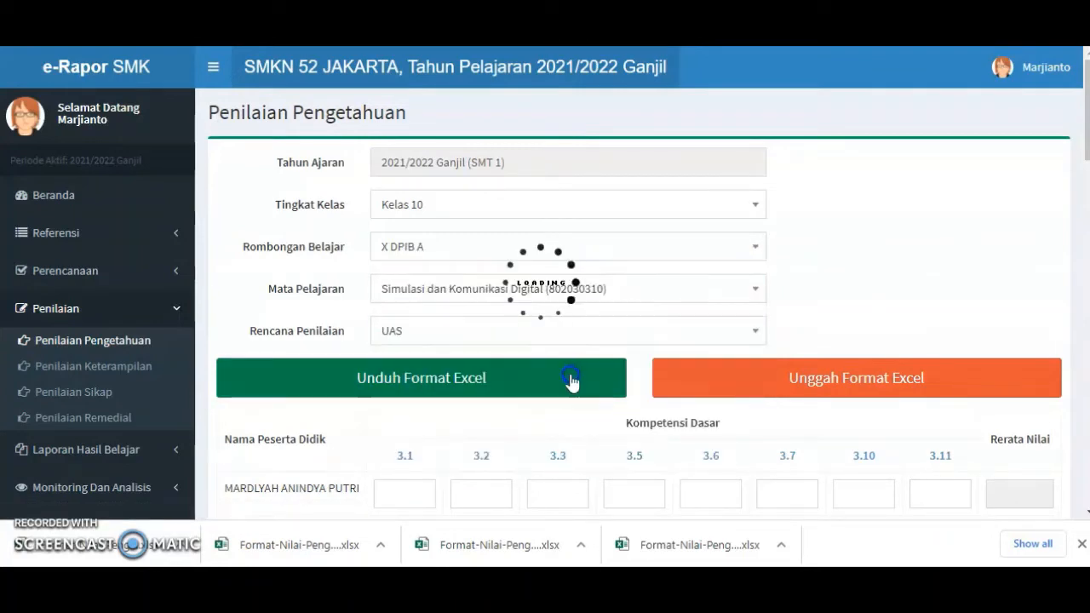
pyautogui.click(600, 332)
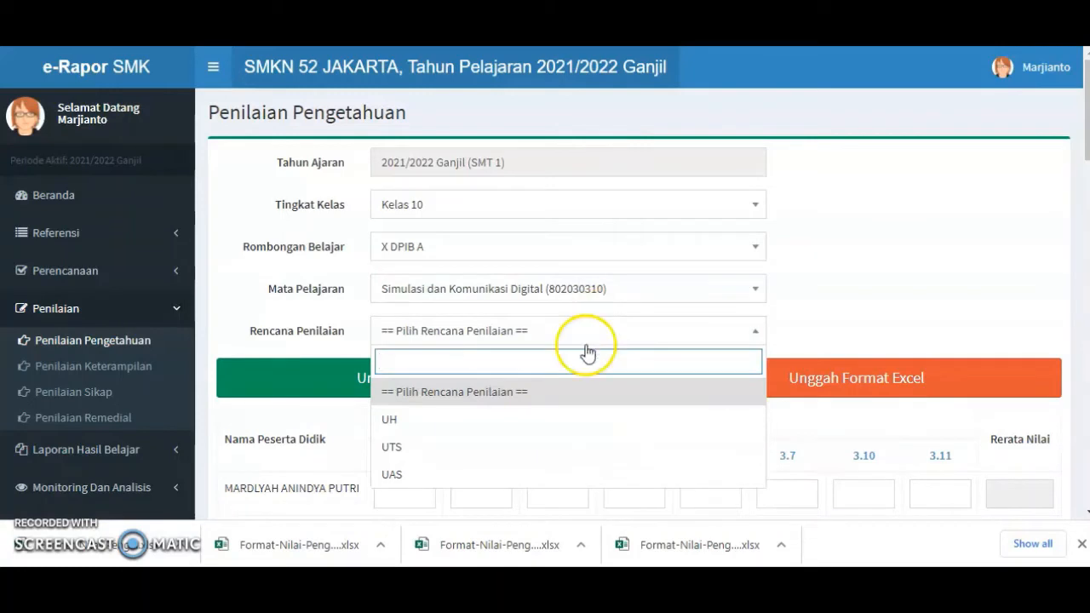
pyautogui.click(508, 421)
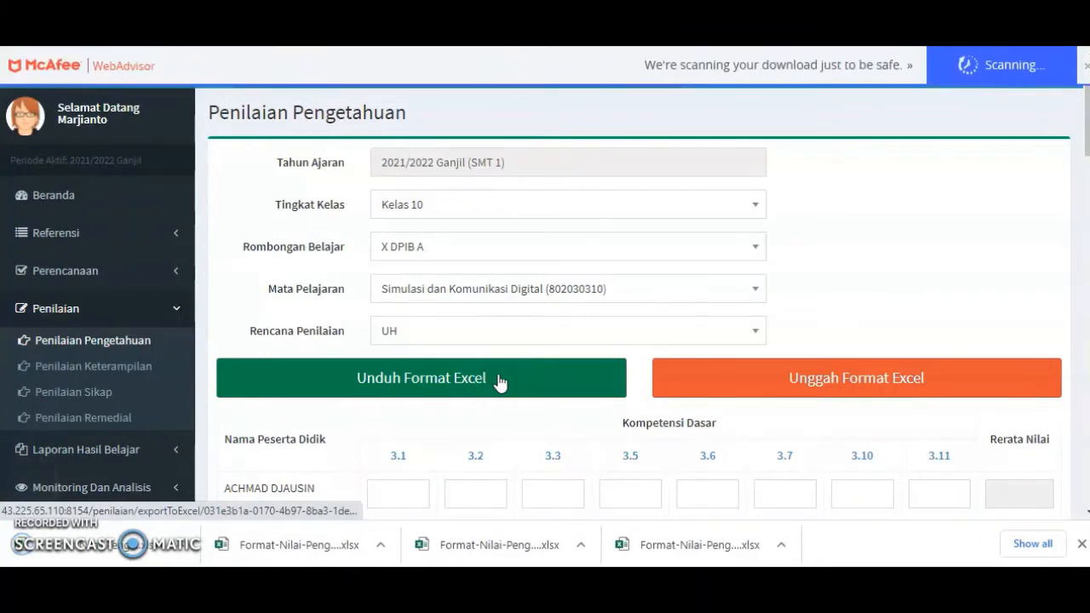
# Change X DPIB A's assessment plan to UTS and download the corresponding Excel score format.
pyautogui.click(516, 331)
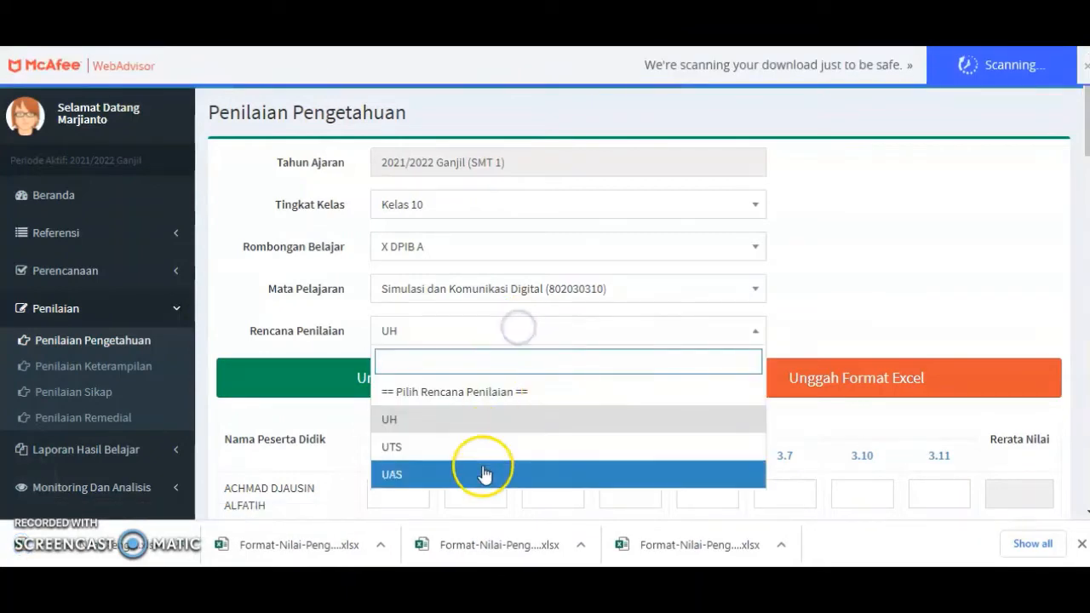
pyautogui.click(481, 450)
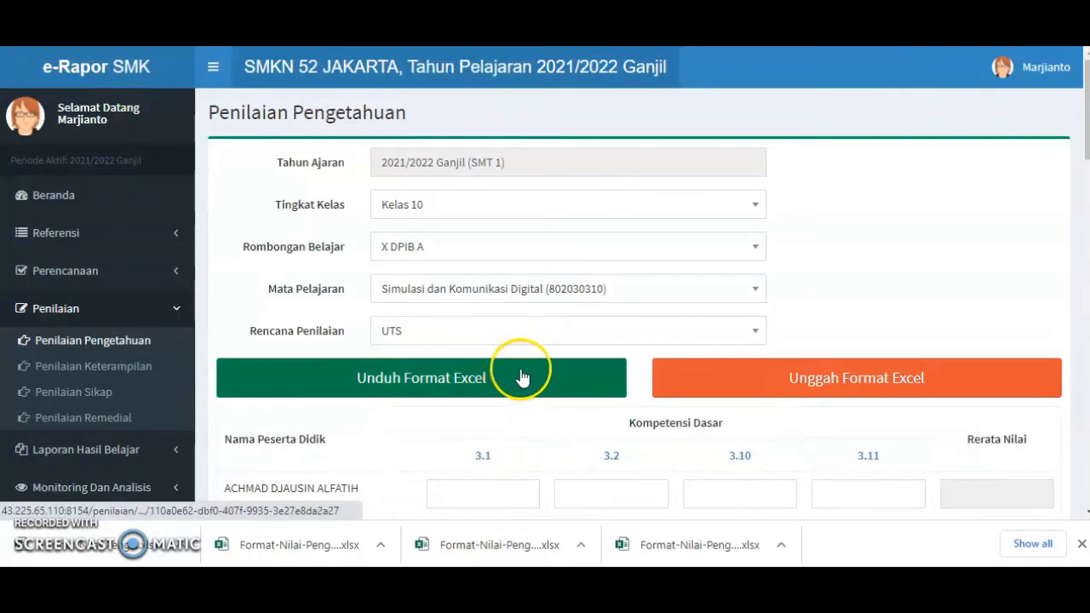
pyautogui.click(474, 377)
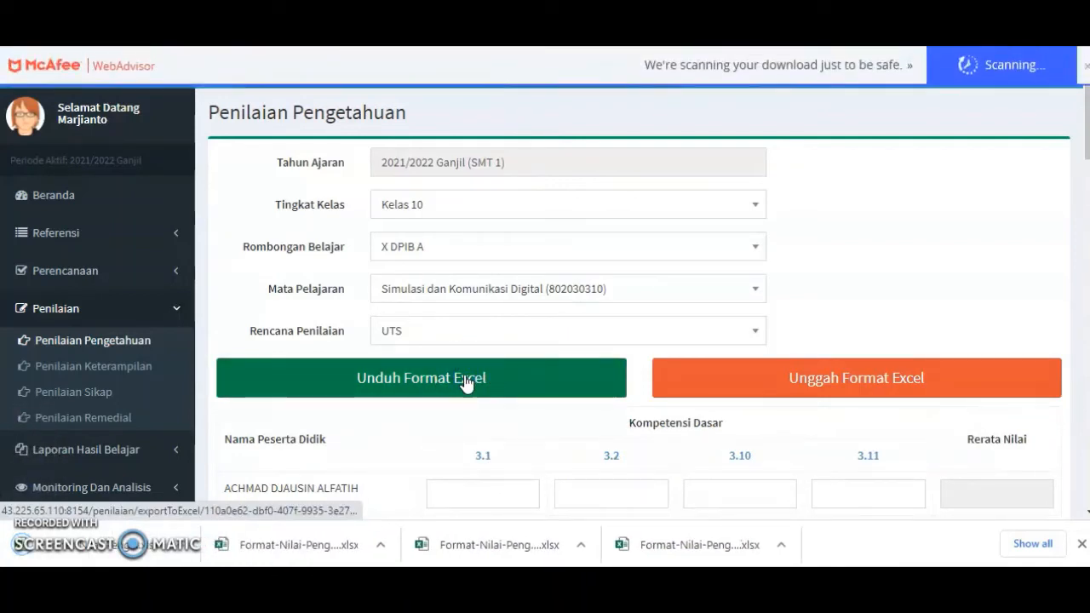
# Change X DPIB A's assessment plan to UAS and download the corresponding Excel score format.
pyautogui.click(541, 327)
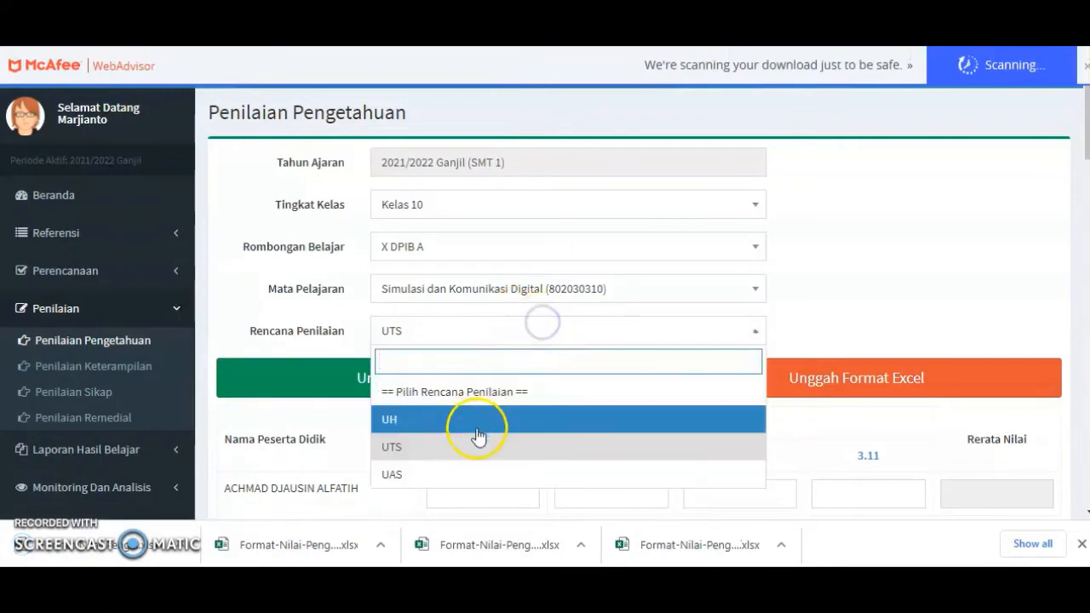
pyautogui.click(479, 473)
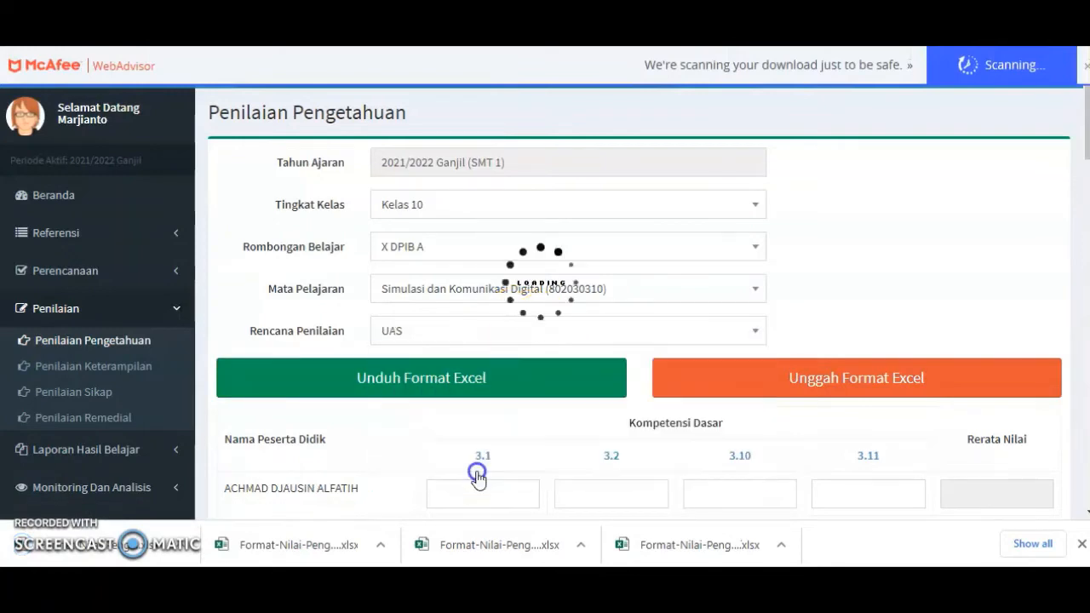
pyautogui.click(517, 380)
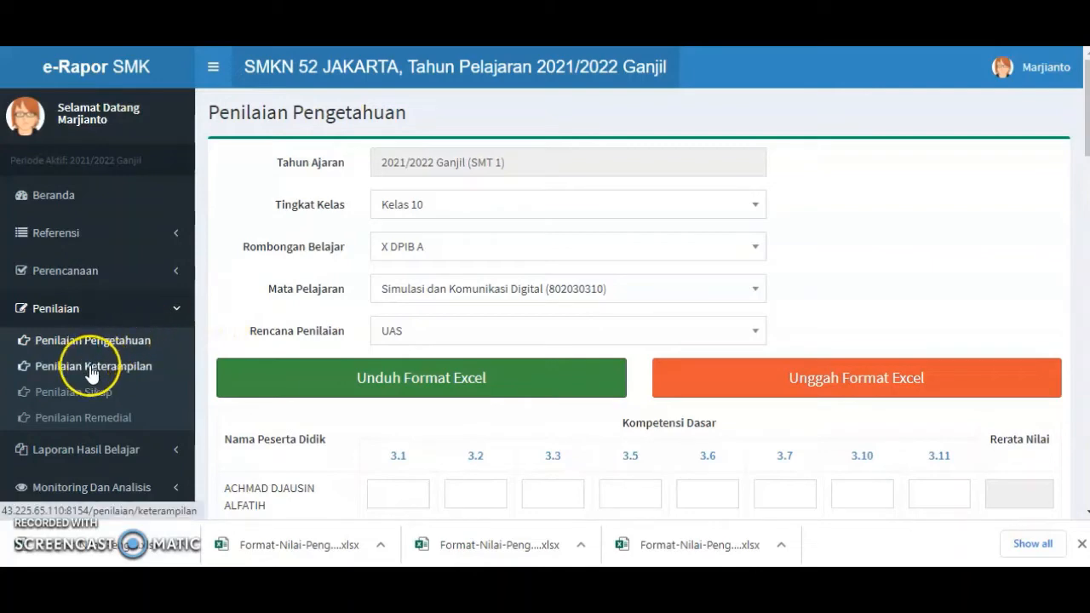
# Open the skills assessment (Penilaian Keterampilan) and select Kelas 10, class X DITF A and subject Simulasi dan Komunikasi Digital.
pyautogui.click(133, 369)
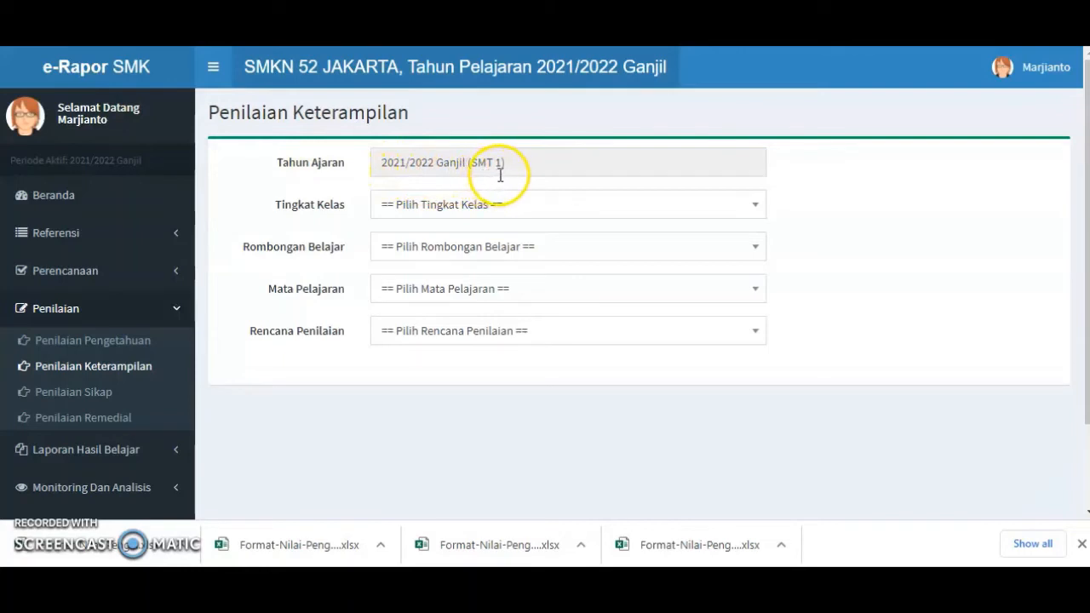
pyautogui.click(716, 207)
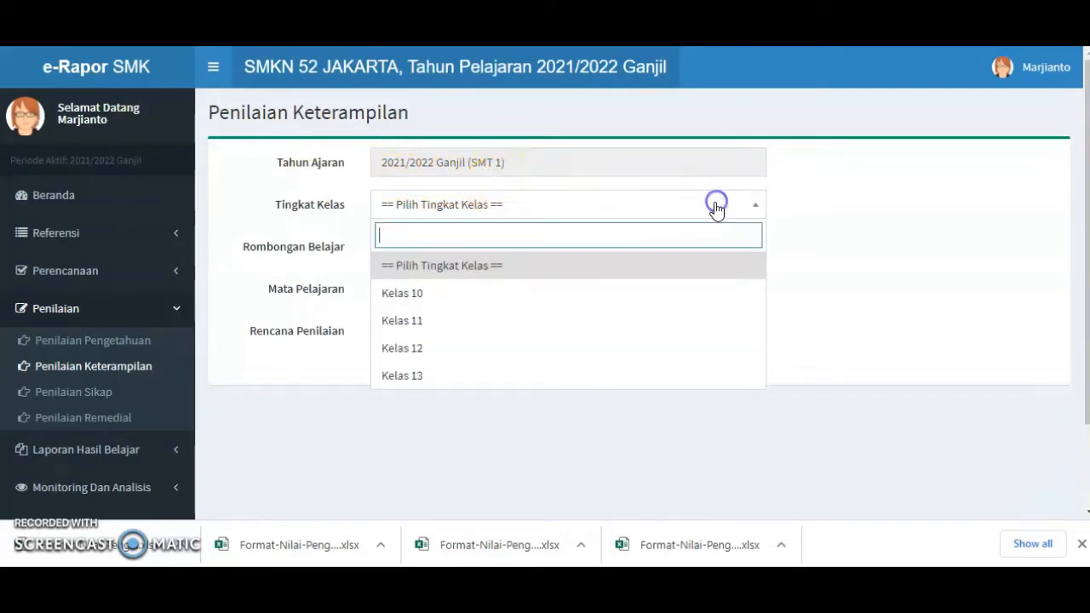
pyautogui.click(589, 294)
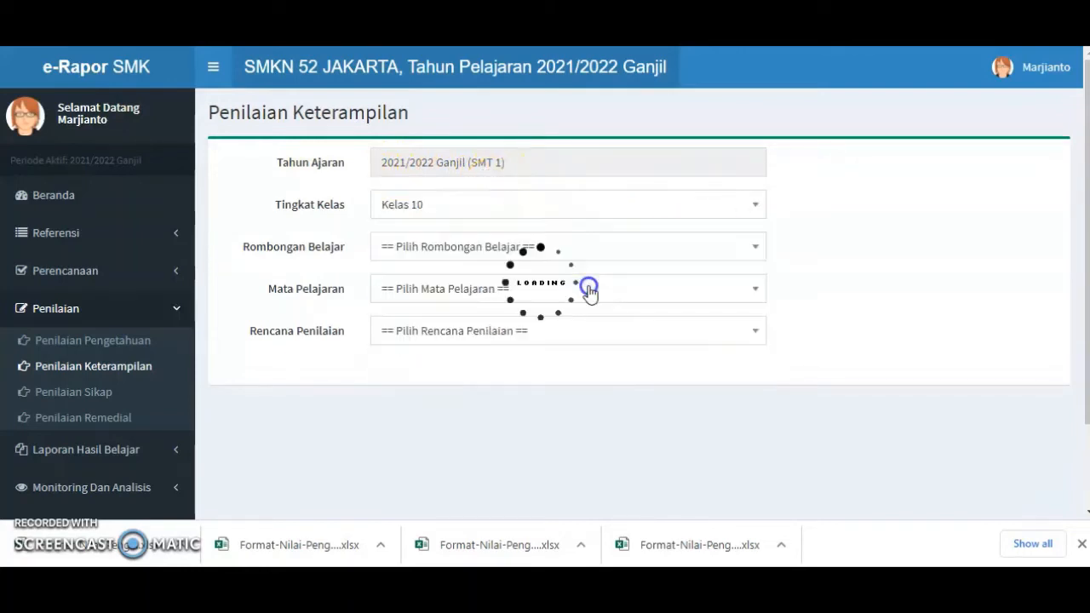
pyautogui.click(688, 248)
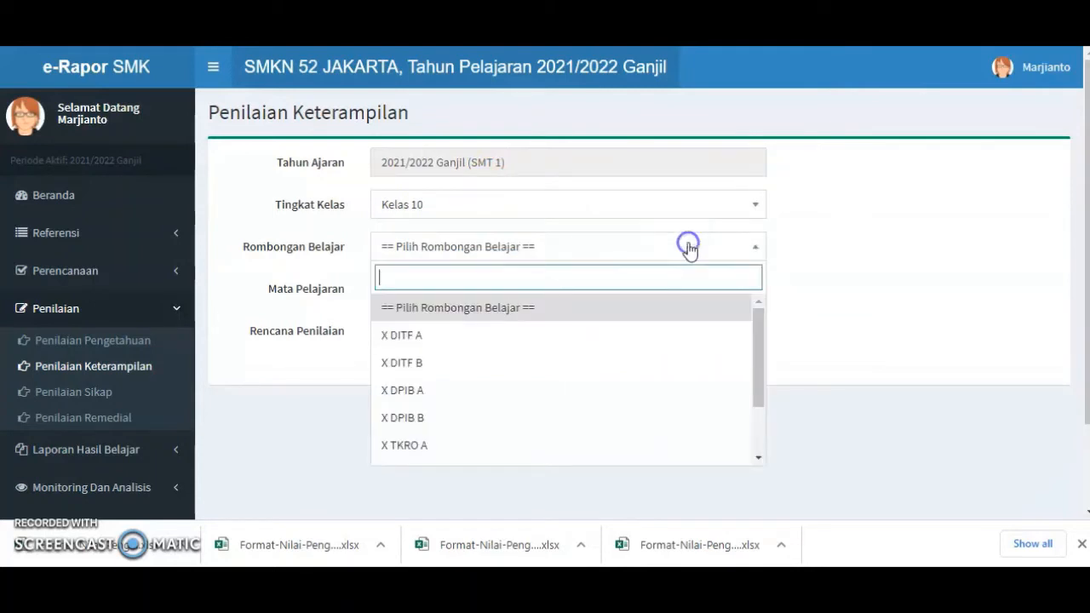
pyautogui.click(527, 337)
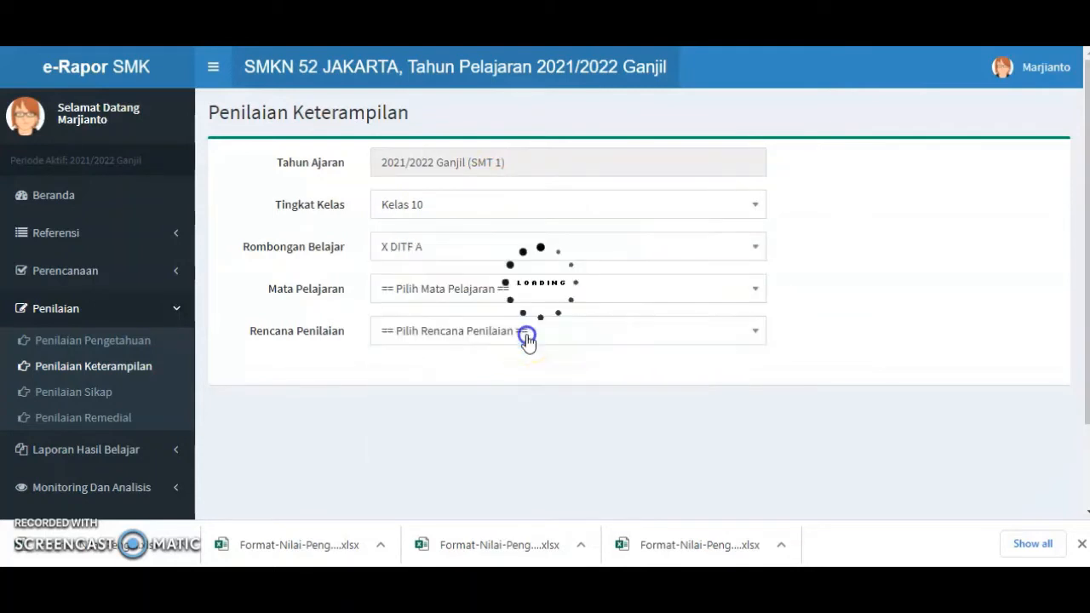
pyautogui.click(675, 286)
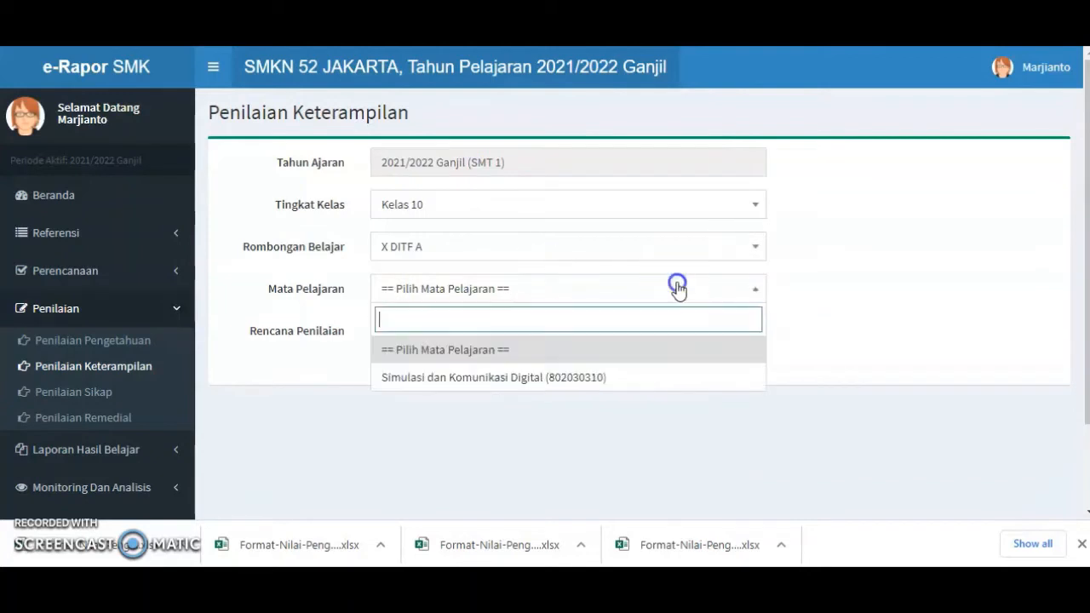
pyautogui.click(639, 381)
# Choose the Kinerja assessment plan for X DITF A, review its student list and download the Excel score format.
pyautogui.click(647, 330)
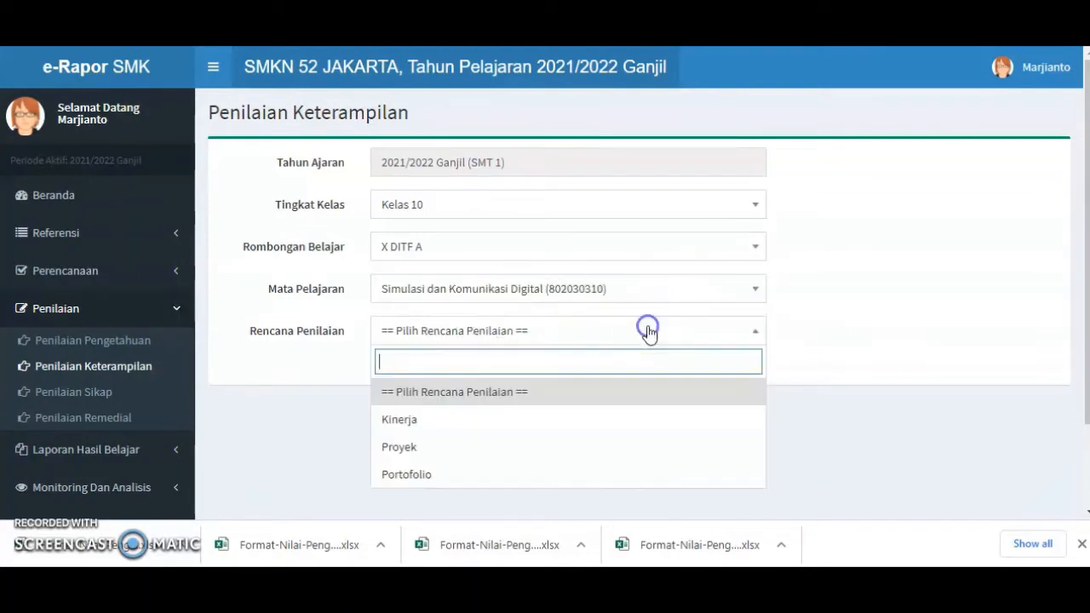
pyautogui.click(482, 429)
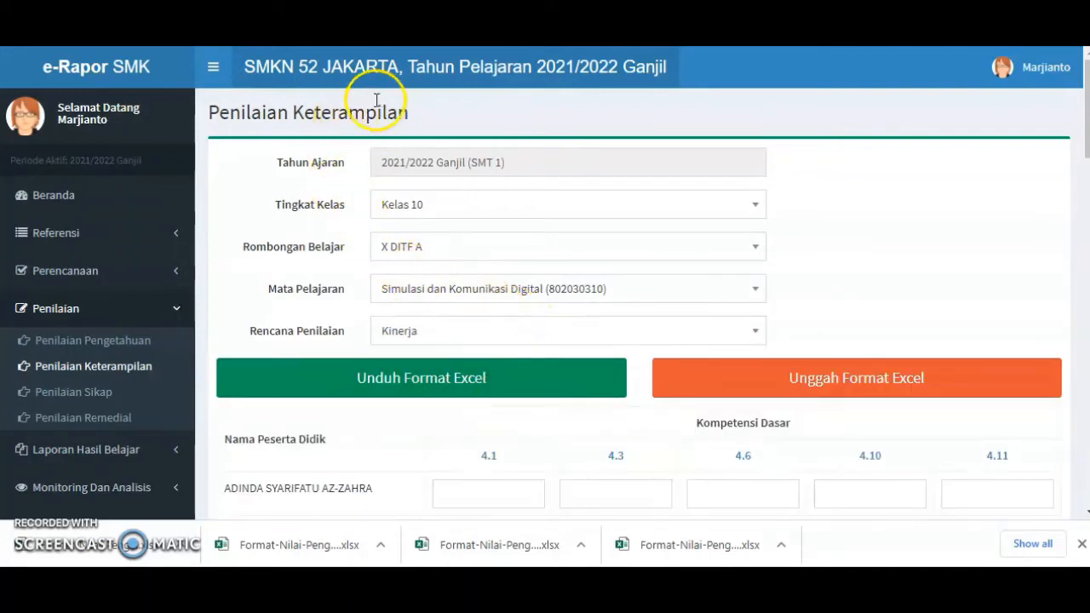
pyautogui.scroll(-5, 504, 417)
pyautogui.scroll(-2, 505, 417)
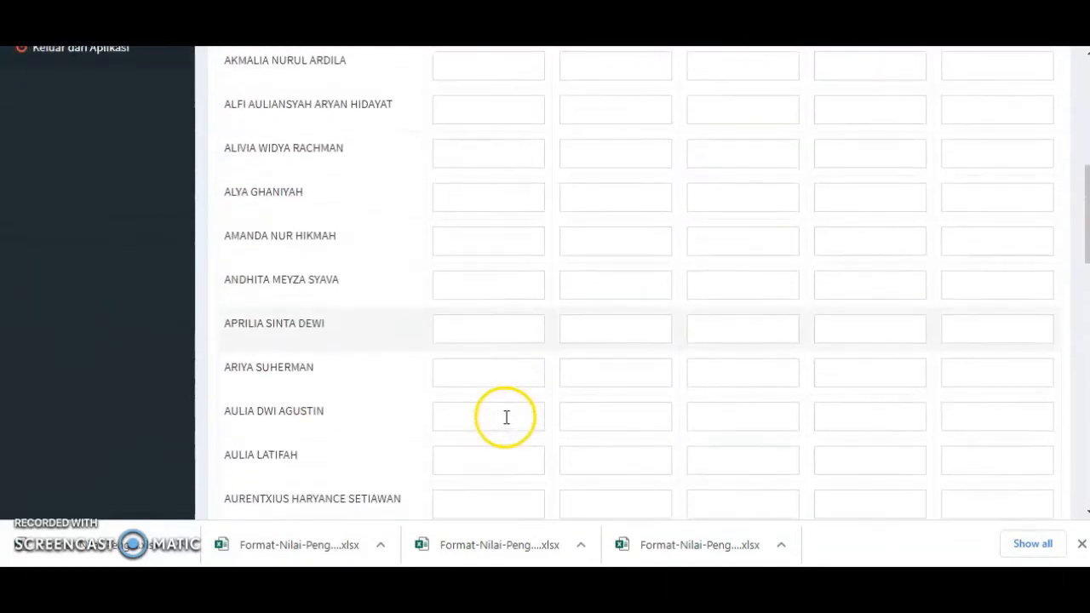
pyautogui.scroll(7, 504, 420)
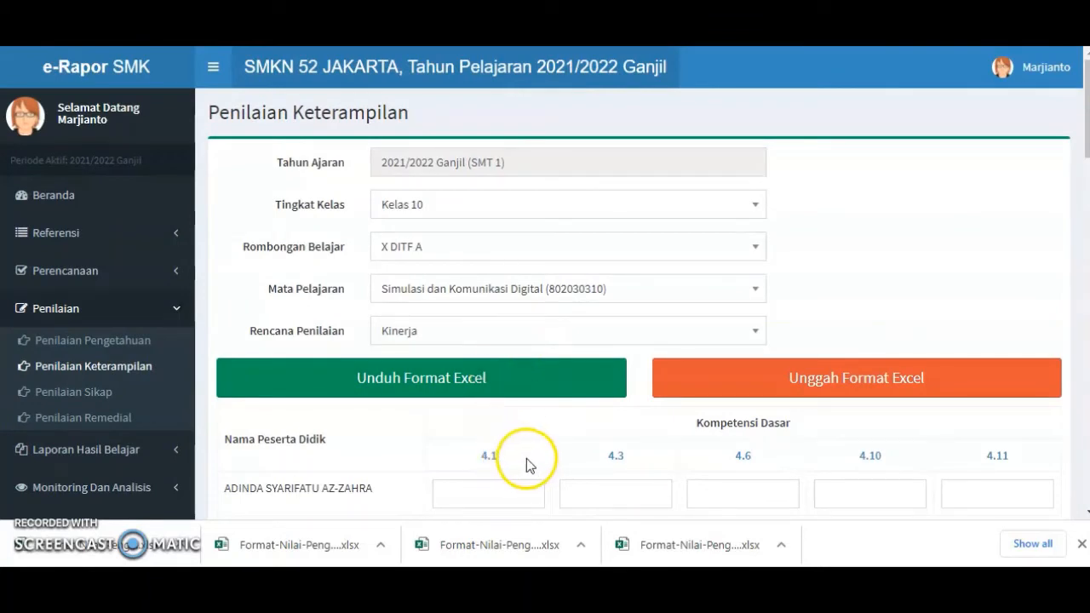
pyautogui.moveTo(750, 466)
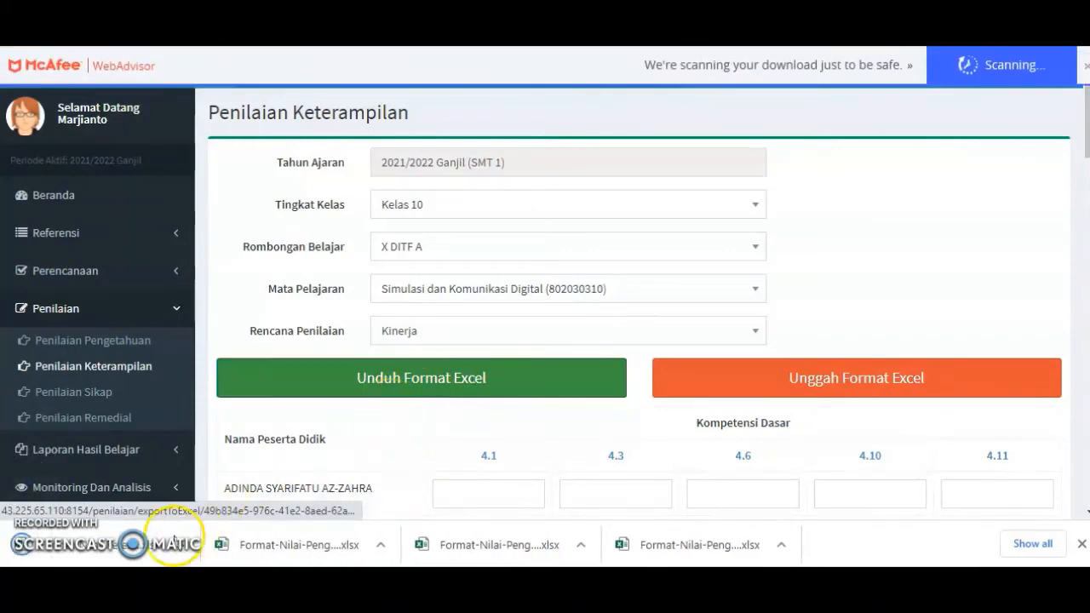
# Change X DITF A's skills assessment plan to Proyek and download the corresponding Excel score format.
pyautogui.click(496, 332)
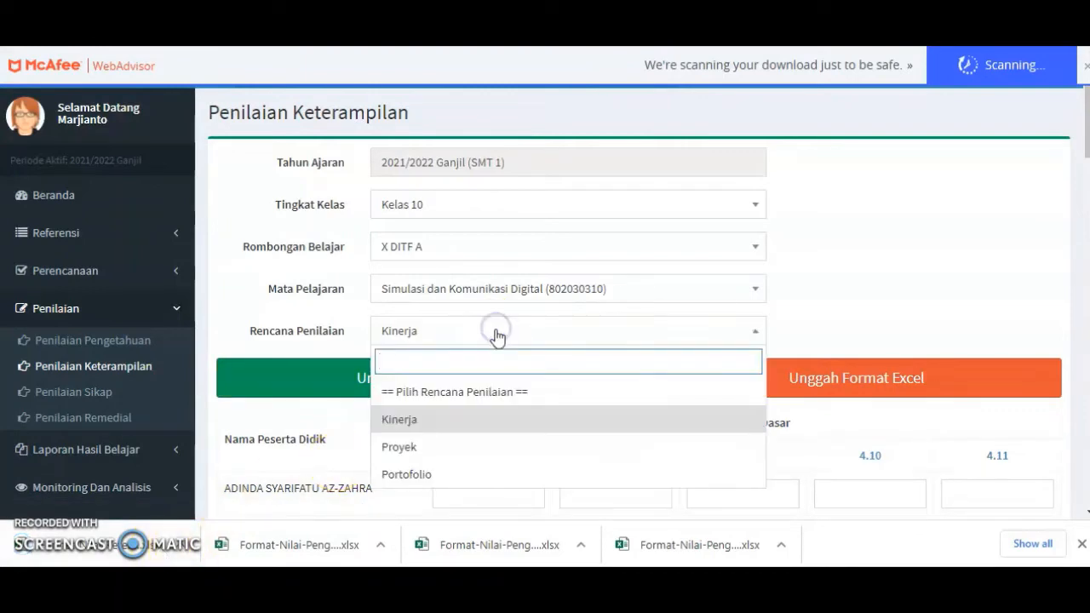
pyautogui.click(469, 446)
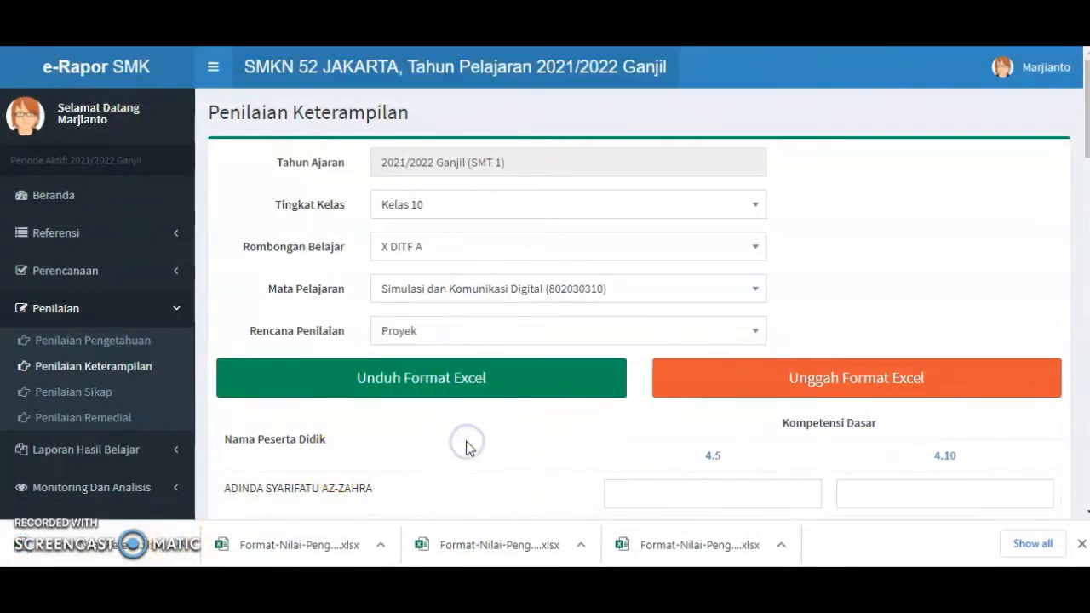
pyautogui.scroll(-2, 500, 447)
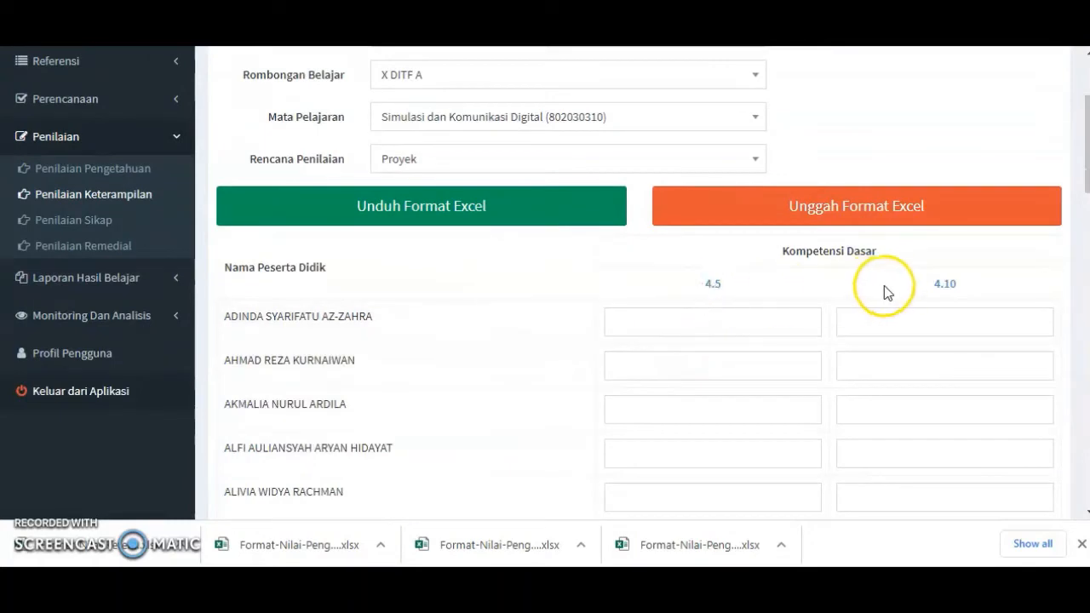
pyautogui.scroll(2, 445, 392)
pyautogui.click(528, 377)
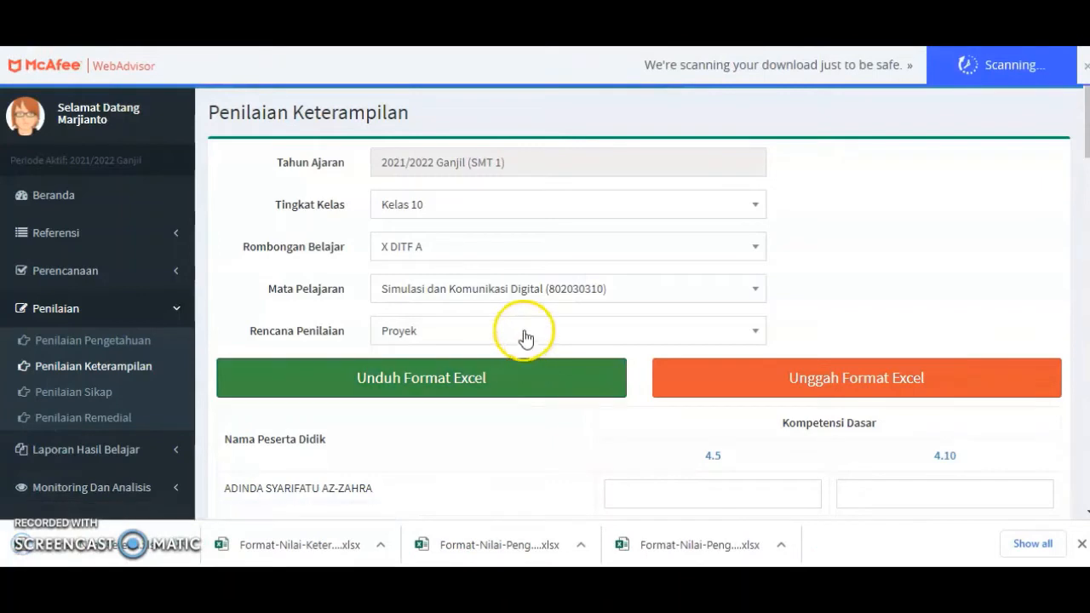
# Change X DITF A's skills assessment plan to Portofolio and download the corresponding Excel score format.
pyautogui.click(523, 332)
pyautogui.click(467, 475)
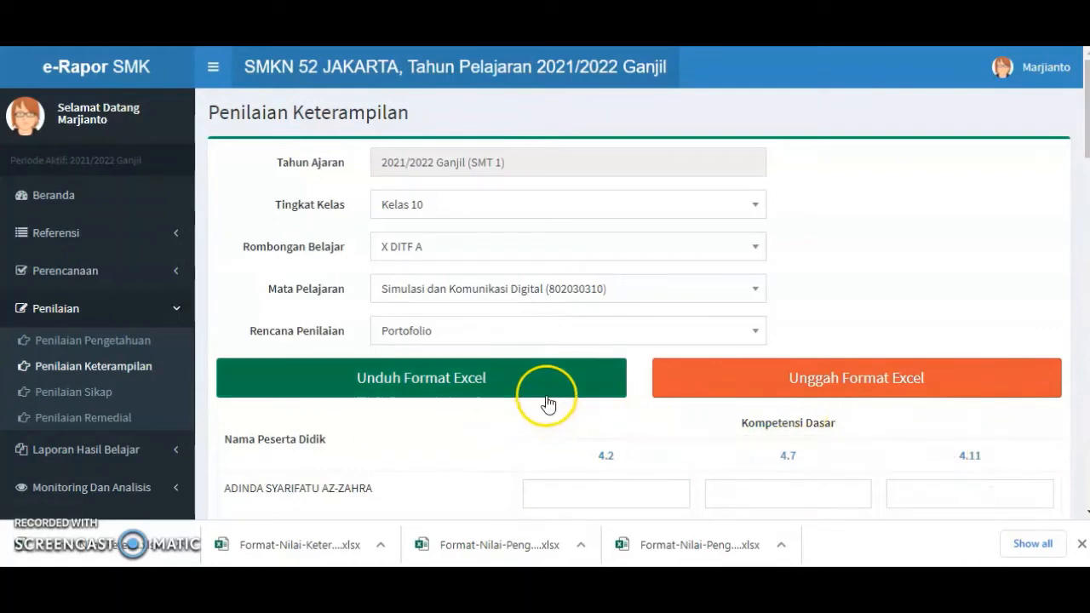
pyautogui.click(511, 387)
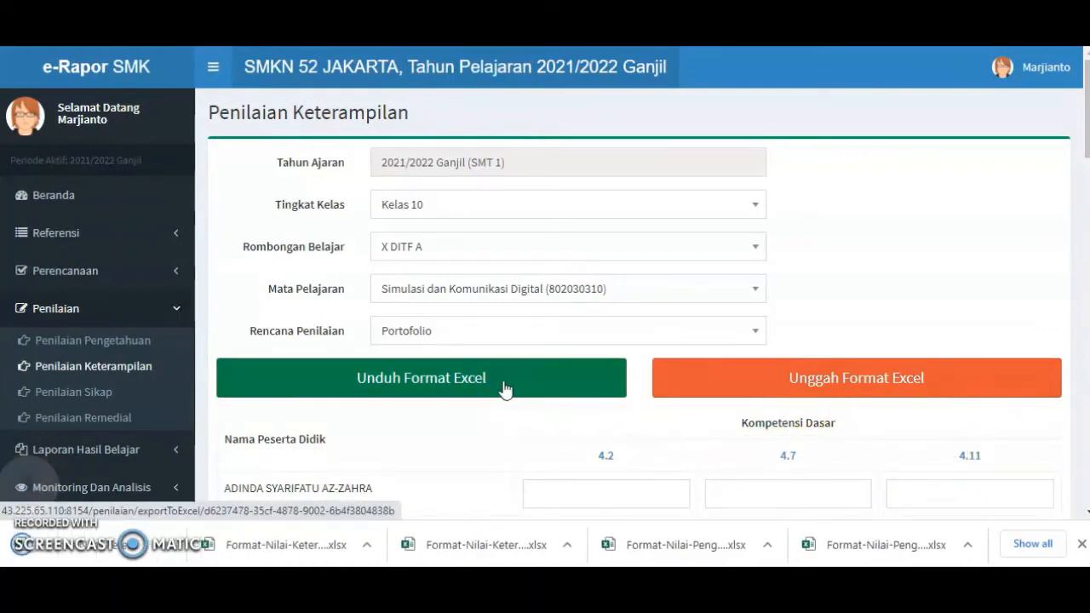
pyautogui.click(495, 332)
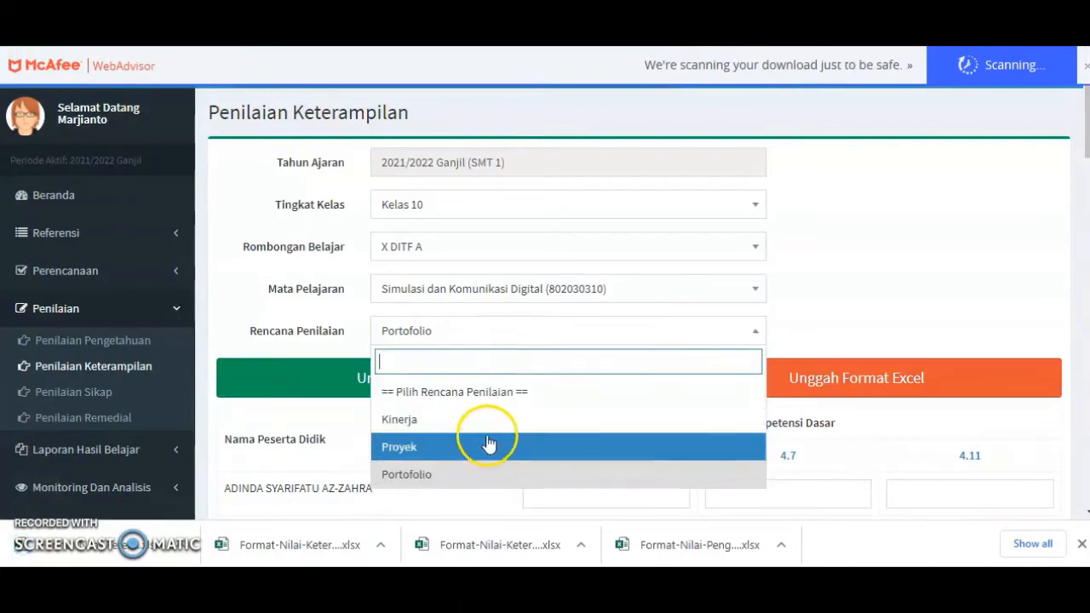
pyautogui.click(830, 302)
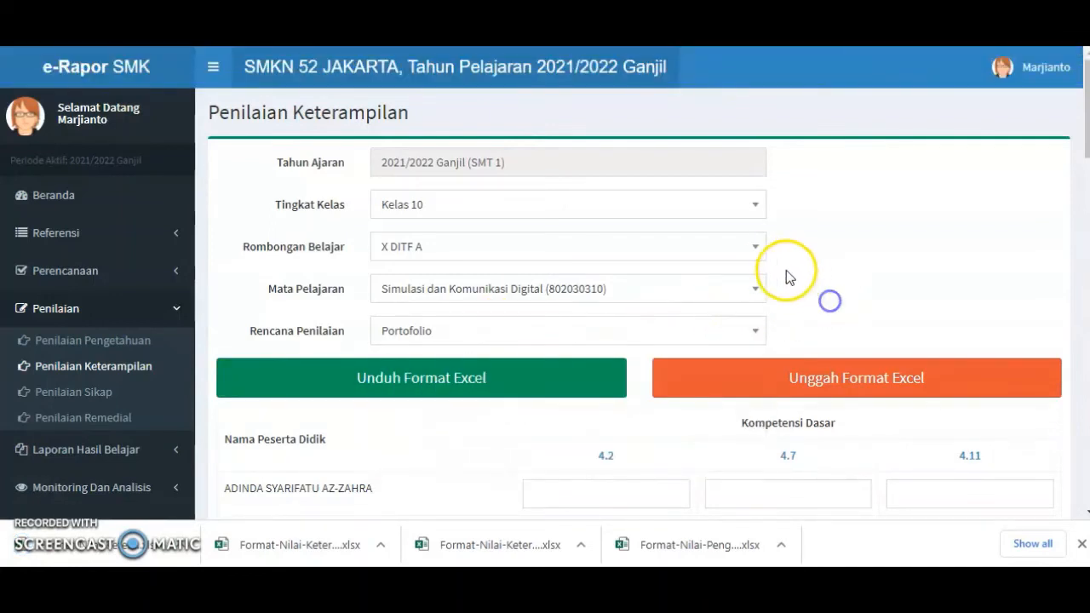
# Select class X DITF B, subject Simulasi dan Komunikasi Digital and assessment plan Kinerja, and download its Excel score format.
pyautogui.click(724, 249)
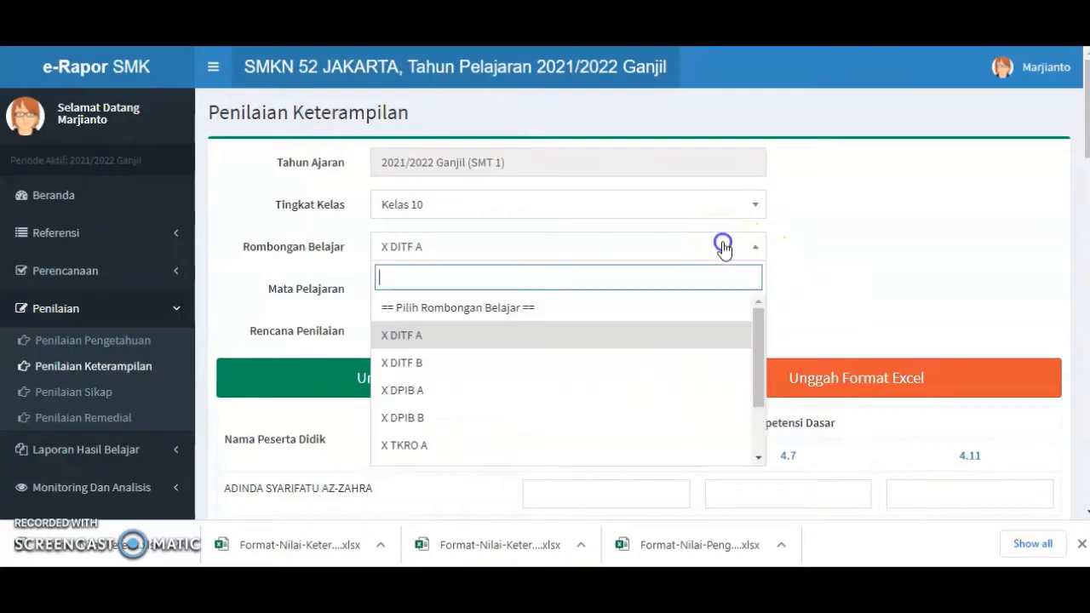
pyautogui.click(474, 366)
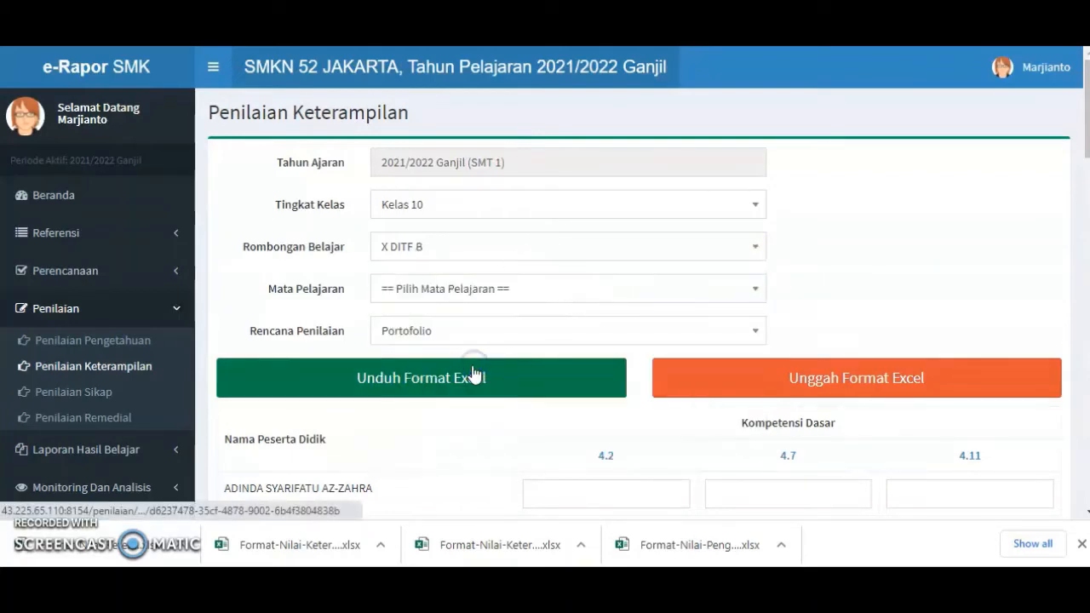
pyautogui.click(710, 288)
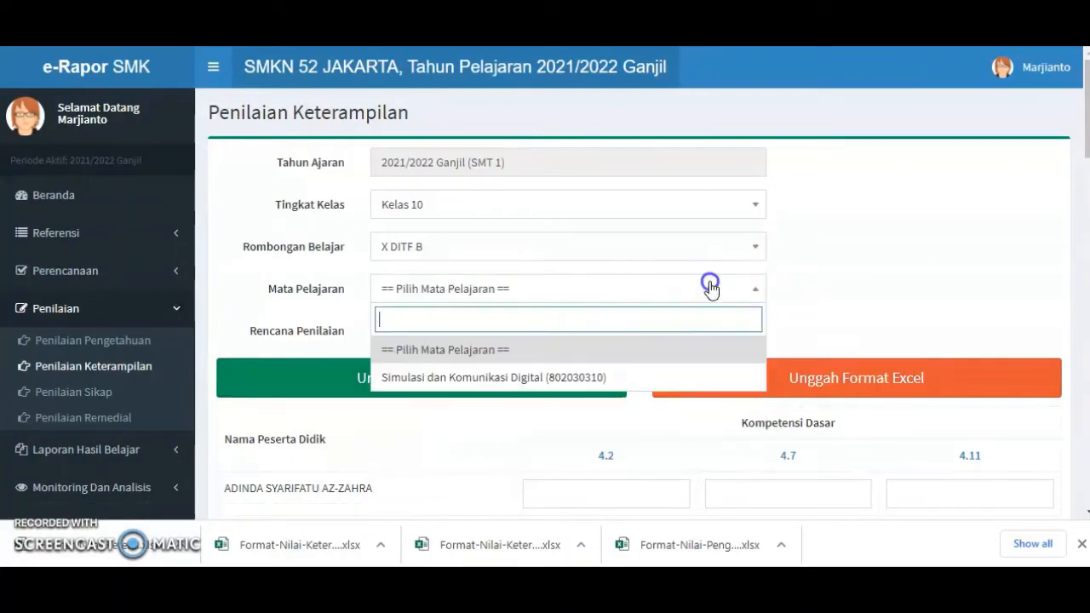
pyautogui.click(526, 377)
pyautogui.click(559, 330)
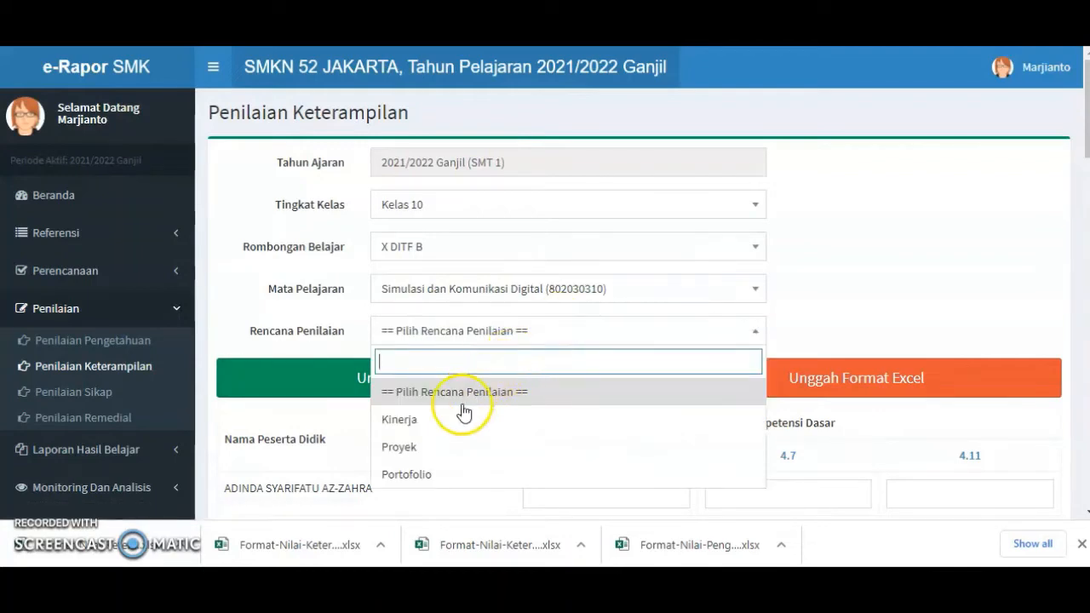
pyautogui.click(456, 419)
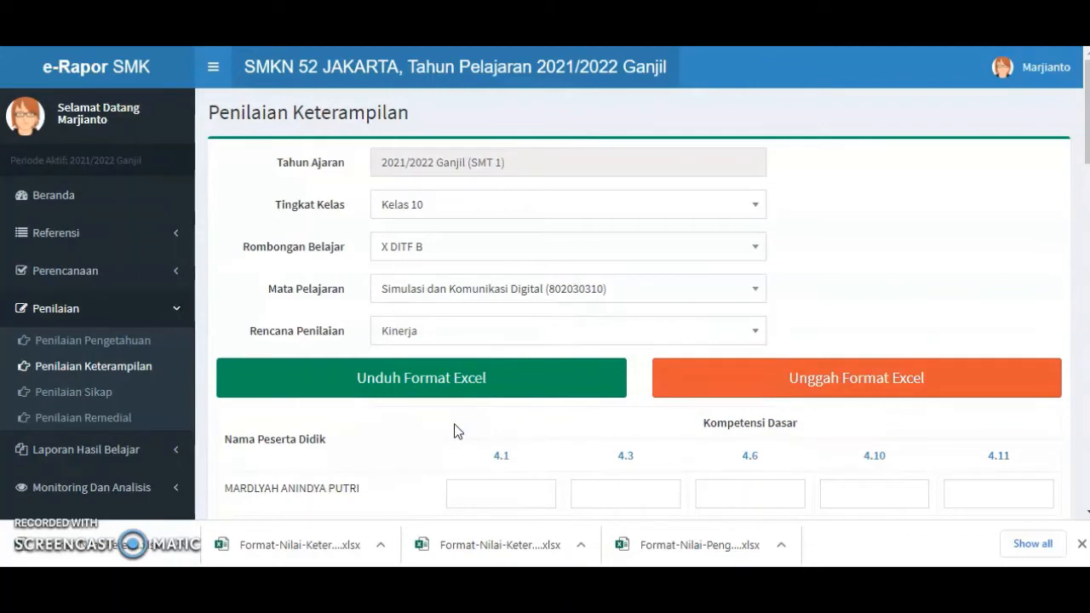
pyautogui.click(527, 377)
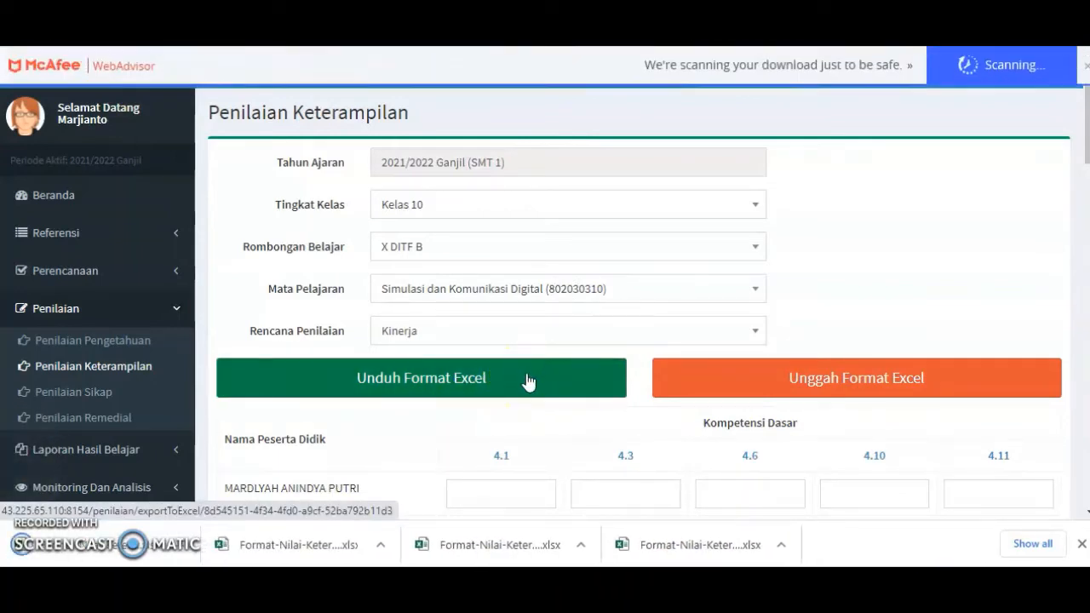
# Download X DITF B's skills score formats in Excel for the Proyek and the Portofolio assessment plans.
pyautogui.click(521, 332)
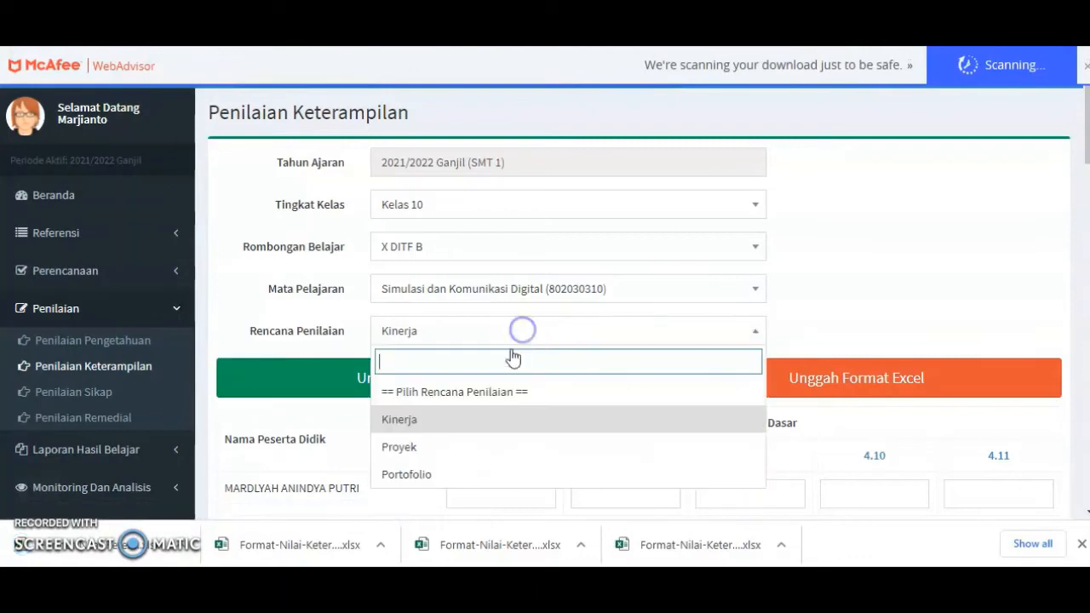
pyautogui.click(487, 447)
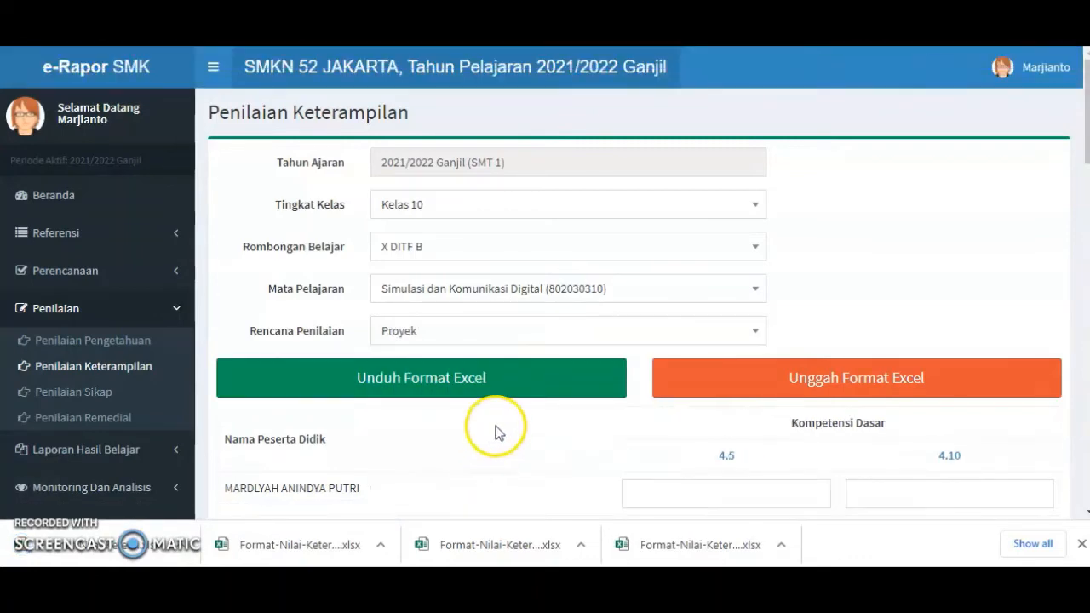
pyautogui.click(530, 389)
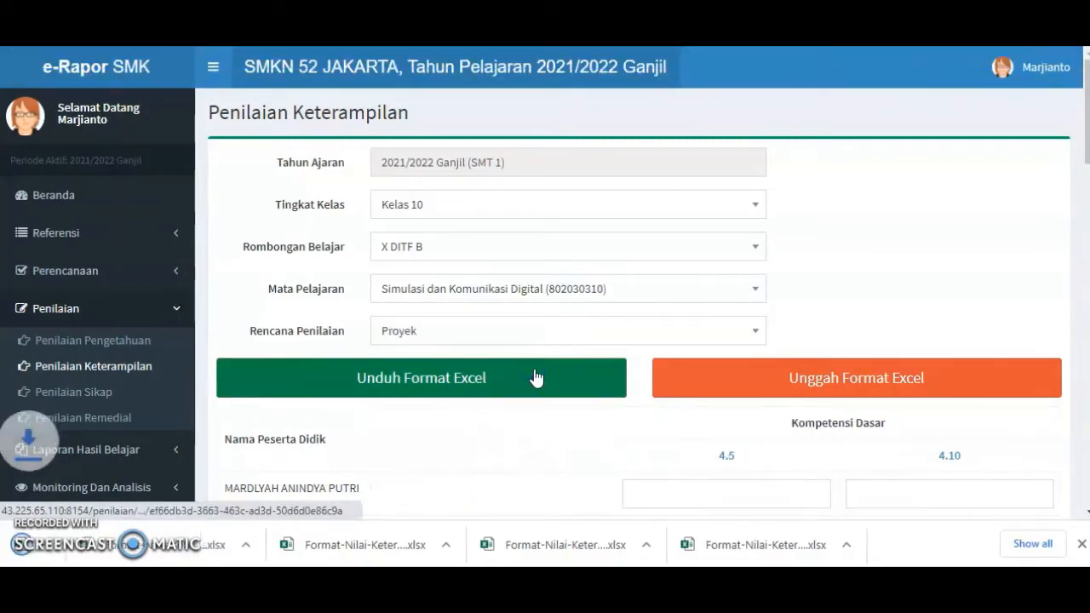
pyautogui.click(541, 332)
pyautogui.click(486, 475)
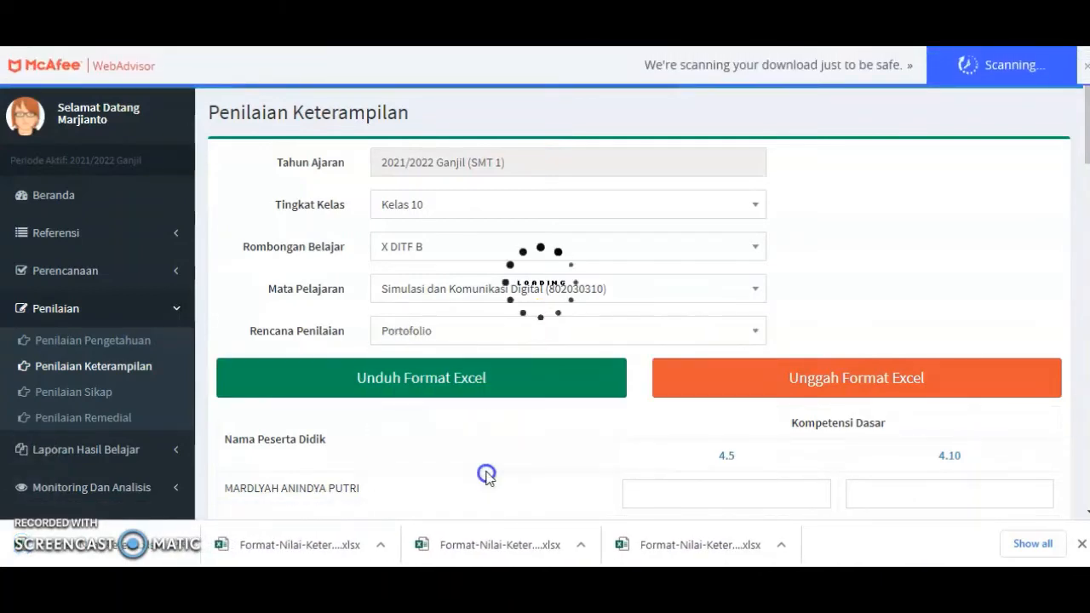
pyautogui.click(527, 383)
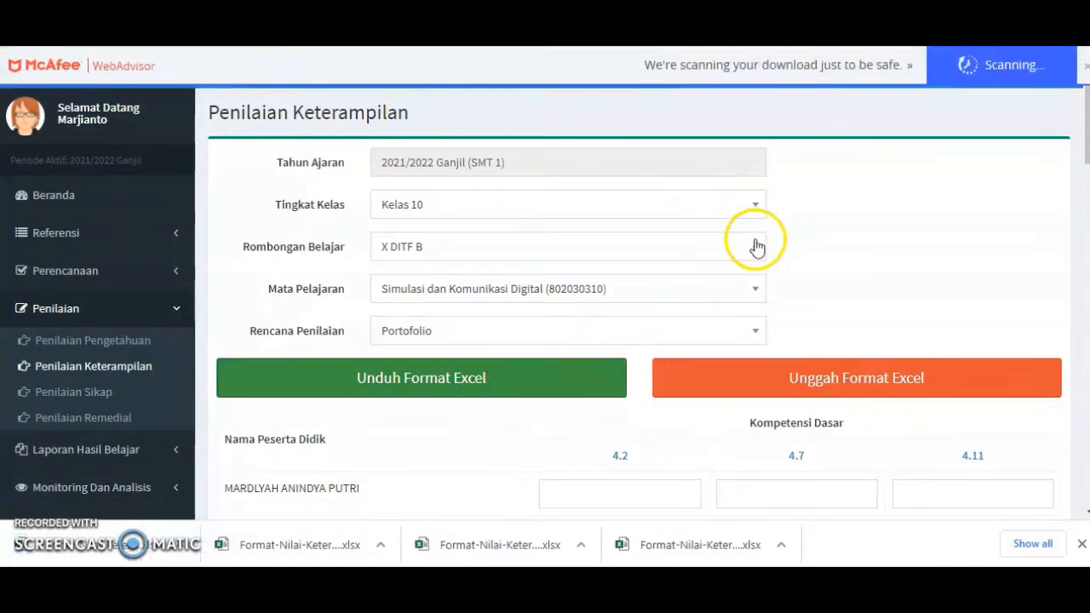
# Select class X DPIB A, subject Simulasi dan Komunikasi Digital and assessment plan Kinerja, and download its Excel score format.
pyautogui.click(725, 246)
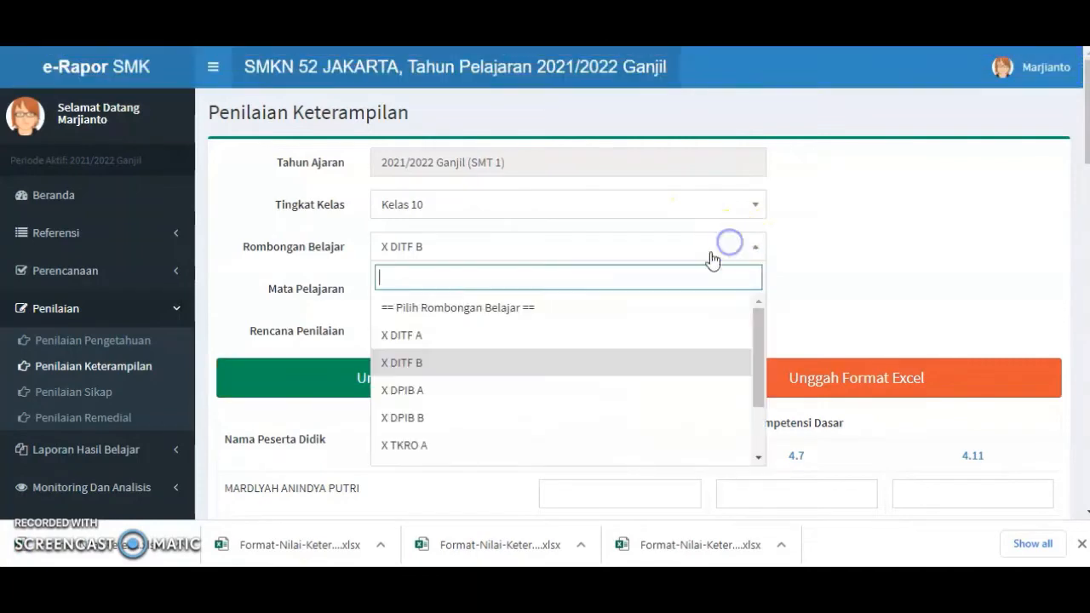
pyautogui.click(613, 390)
pyautogui.click(622, 291)
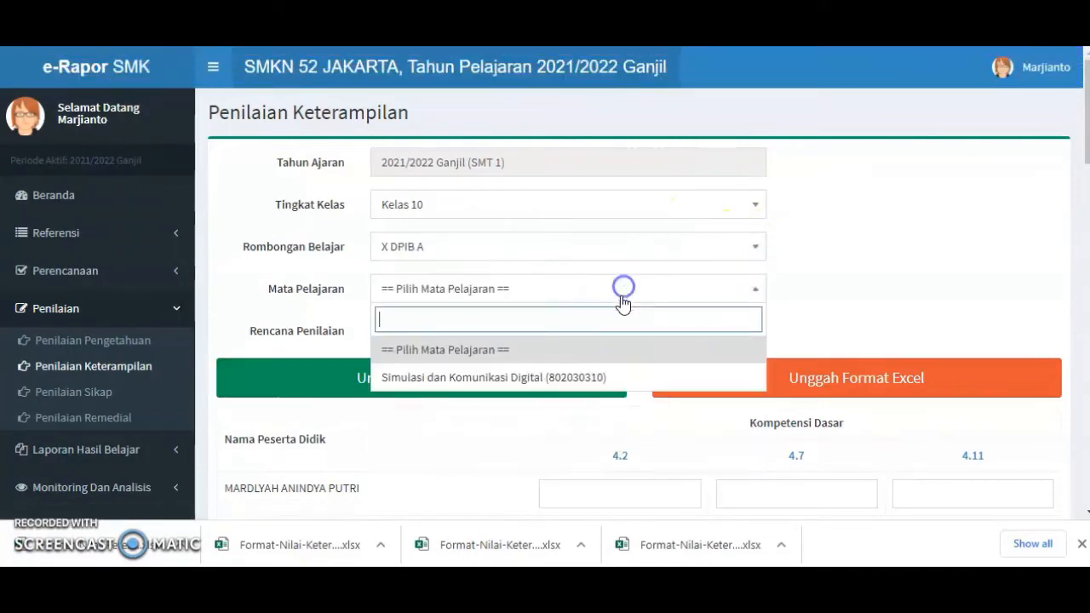
pyautogui.click(621, 377)
pyautogui.click(609, 332)
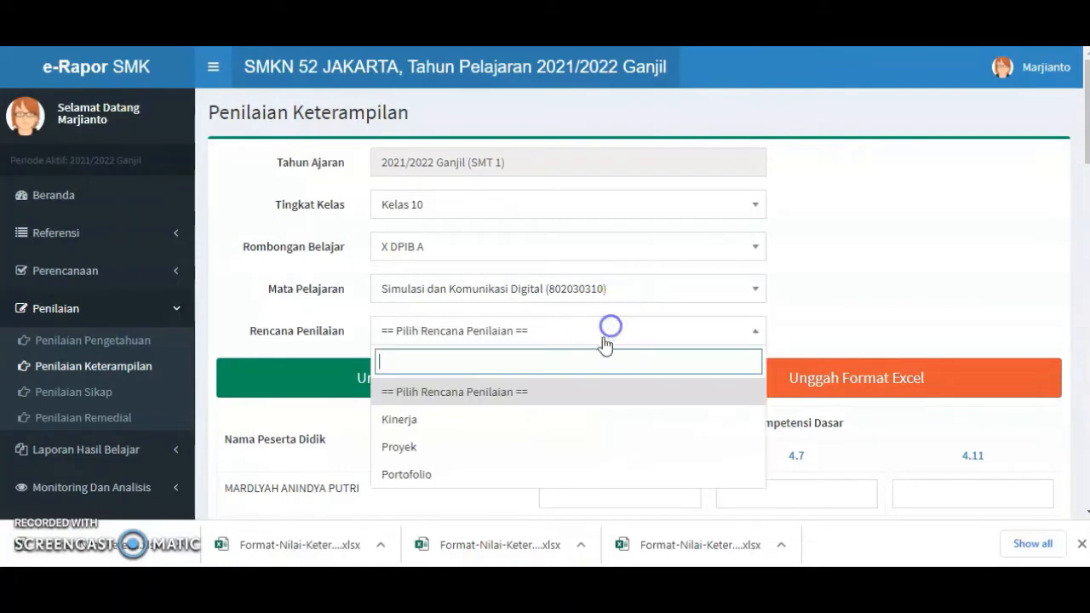
pyautogui.click(496, 426)
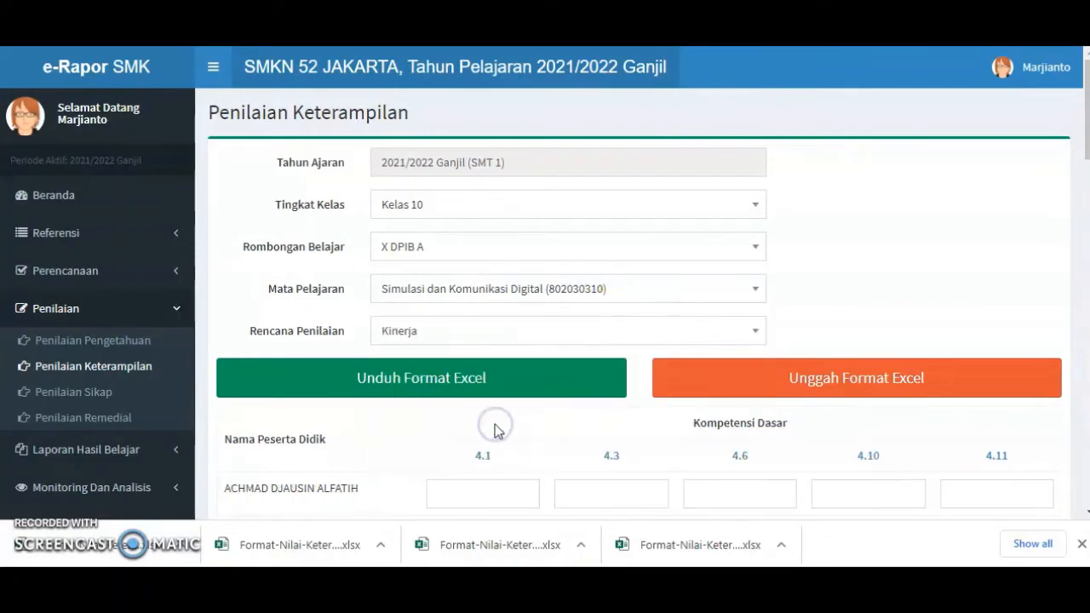
pyautogui.click(517, 382)
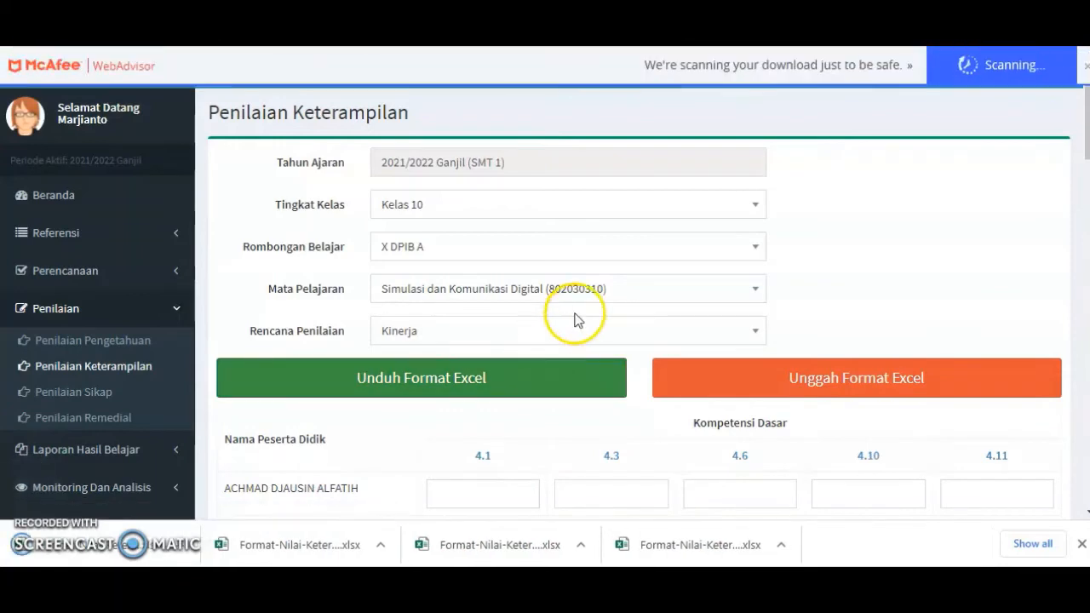
# Download X DPIB A's skills score formats in Excel for the Proyek and the Portofolio assessment plans.
pyautogui.click(567, 331)
pyautogui.click(518, 445)
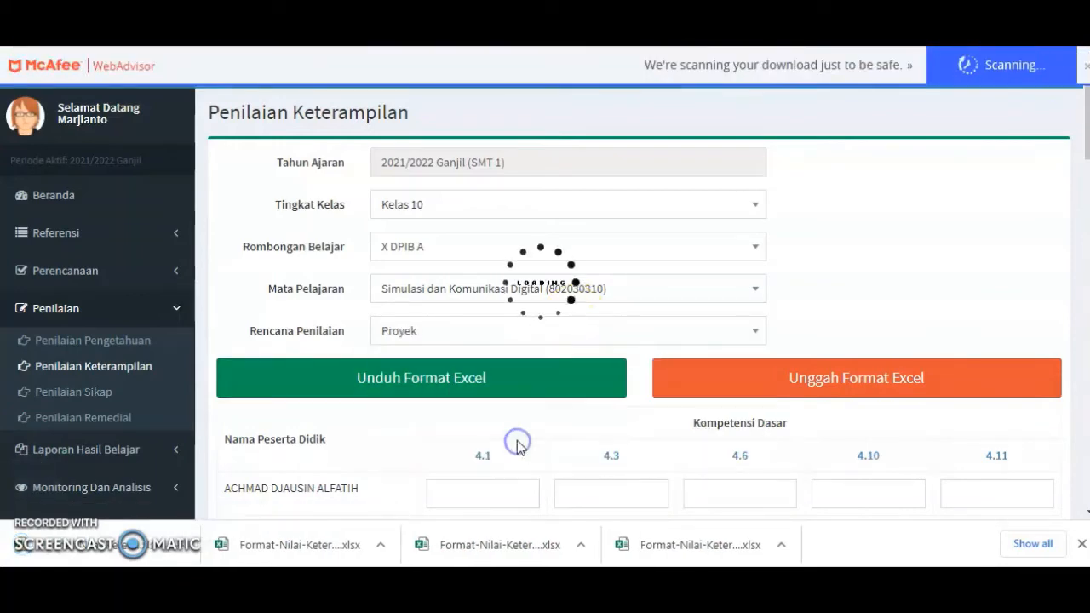
pyautogui.click(545, 385)
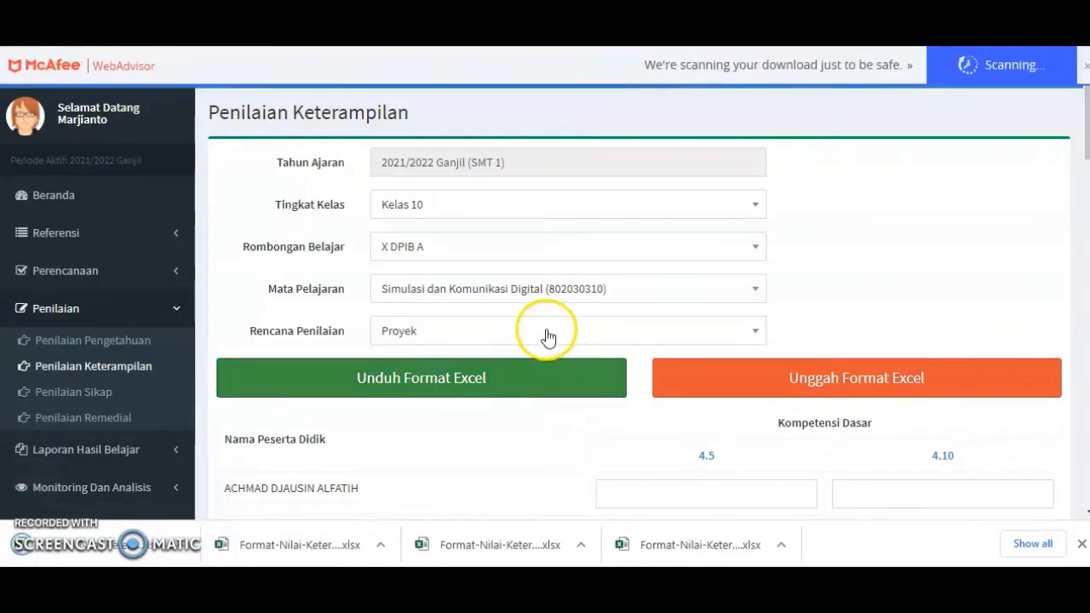
pyautogui.click(547, 338)
pyautogui.click(516, 474)
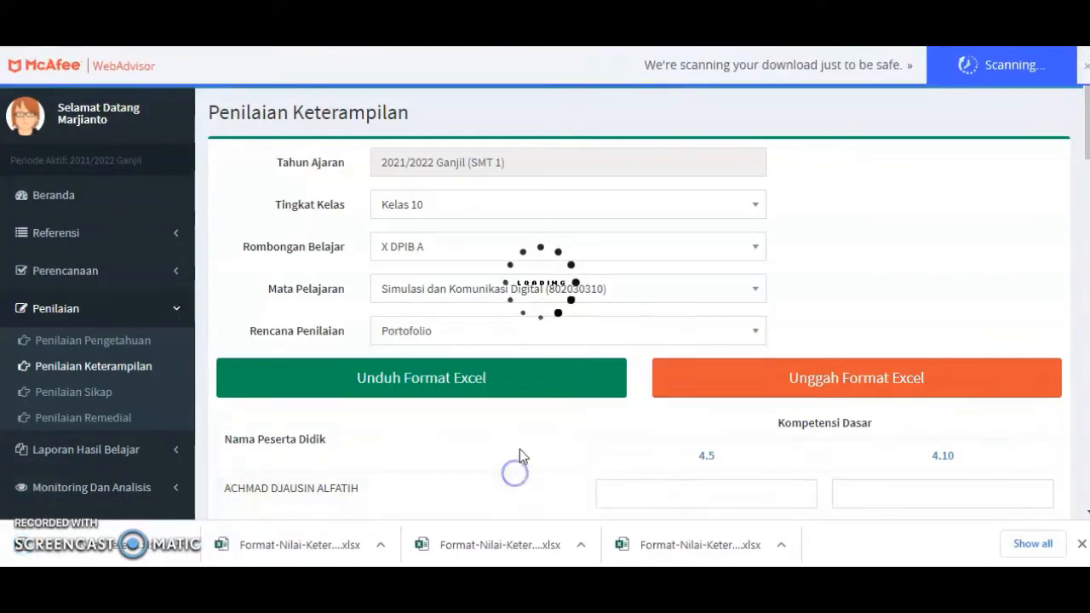
pyautogui.click(536, 381)
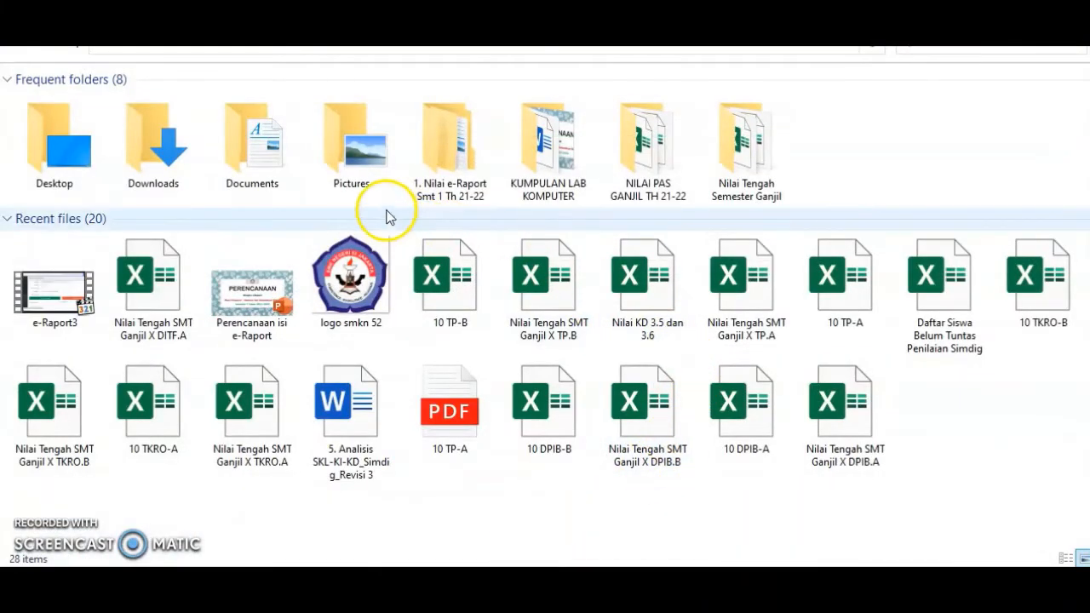
# In File Explorer's Downloads folder, select all of today's Format-Nilai Excel files and cut them.
pyautogui.doubleClick(153, 149)
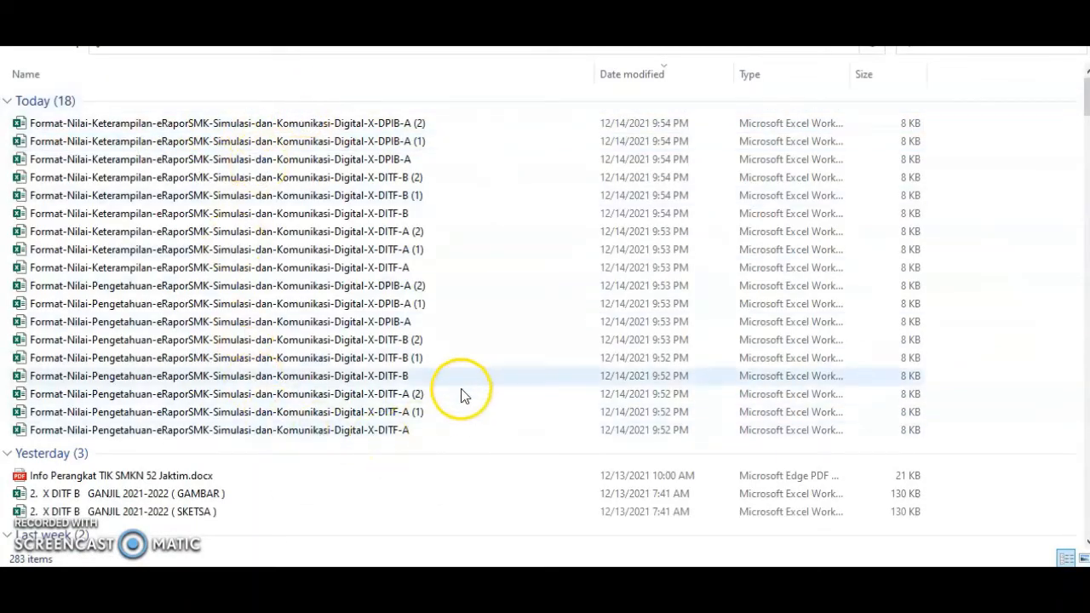
pyautogui.click(317, 431)
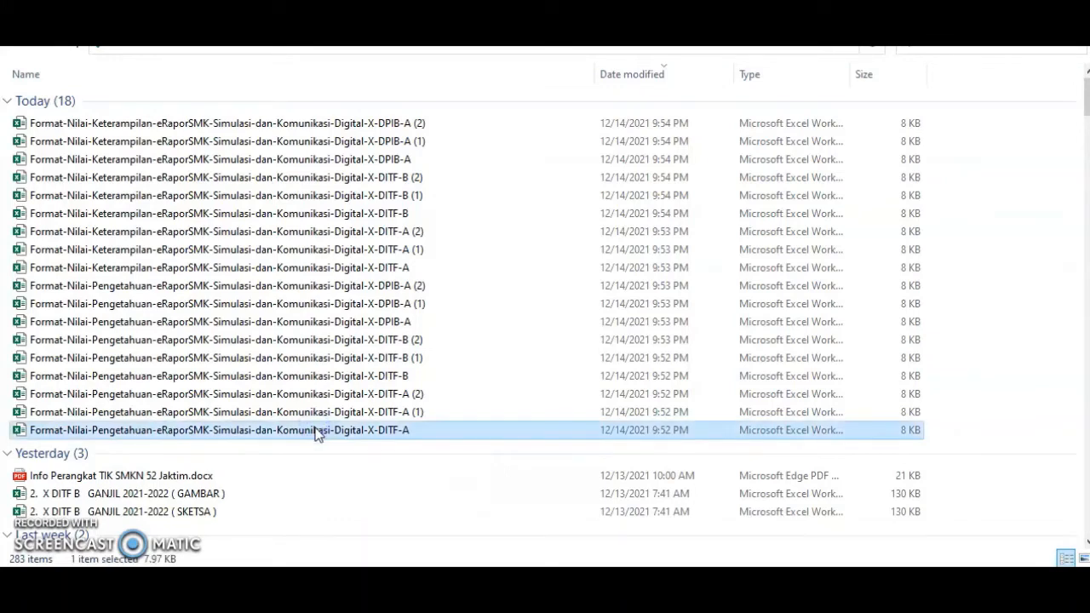
pyautogui.hotkey('shift', 'Up')
pyautogui.hotkey('shift', 'Up')
pyautogui.hotkey('shift', 'Up')
pyautogui.hotkey('shift', 'Up')
pyautogui.hotkey('shift', 'Up')
pyautogui.hotkey('shift', 'Up')
pyautogui.hotkey('shift', 'Up')
pyautogui.hotkey('shift', 'Up')
pyautogui.hotkey('shift', 'Up')
pyautogui.hotkey('shift', 'Up')
pyautogui.hotkey('shift', 'Up')
pyautogui.hotkey('shift', 'Up')
pyautogui.hotkey('shift', 'Up')
pyautogui.hotkey('shift', 'Up')
pyautogui.hotkey('shift', 'Up')
pyautogui.hotkey('shift', 'Up')
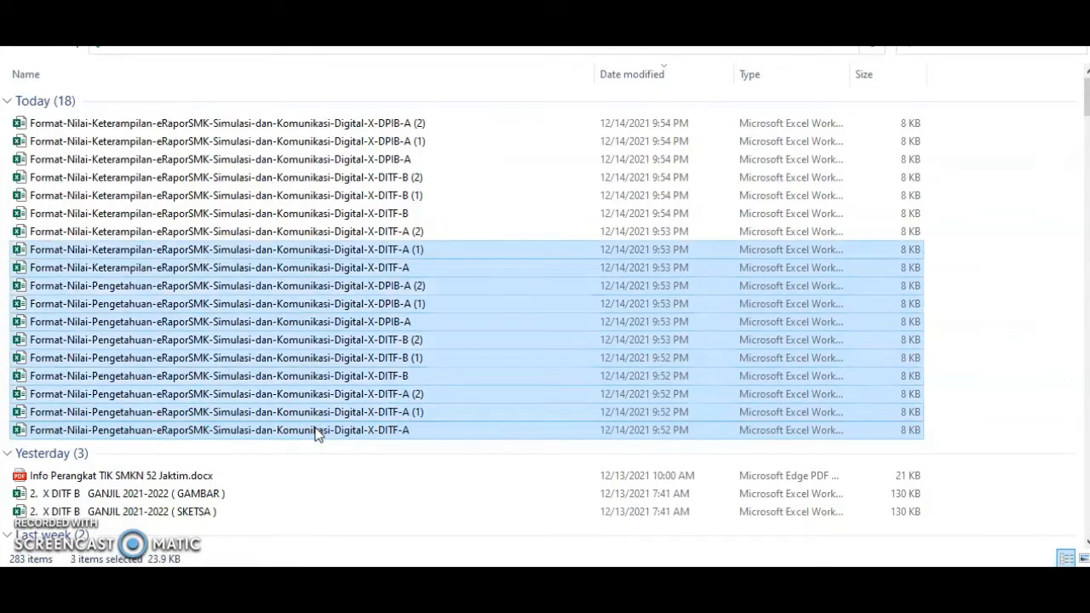
pyautogui.hotkey('shift', 'Up')
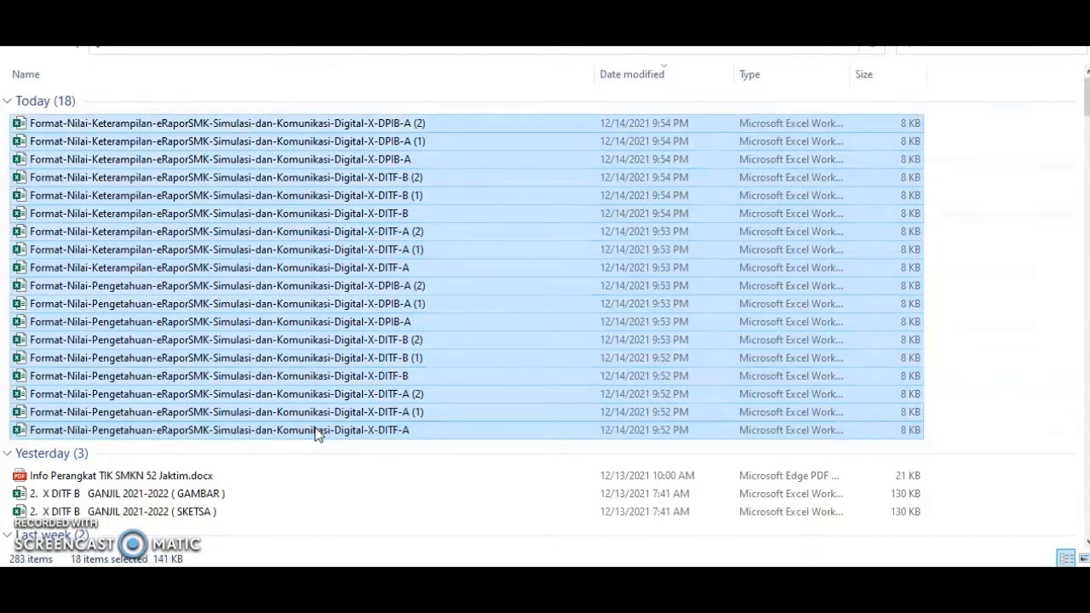
pyautogui.rightClick(313, 326)
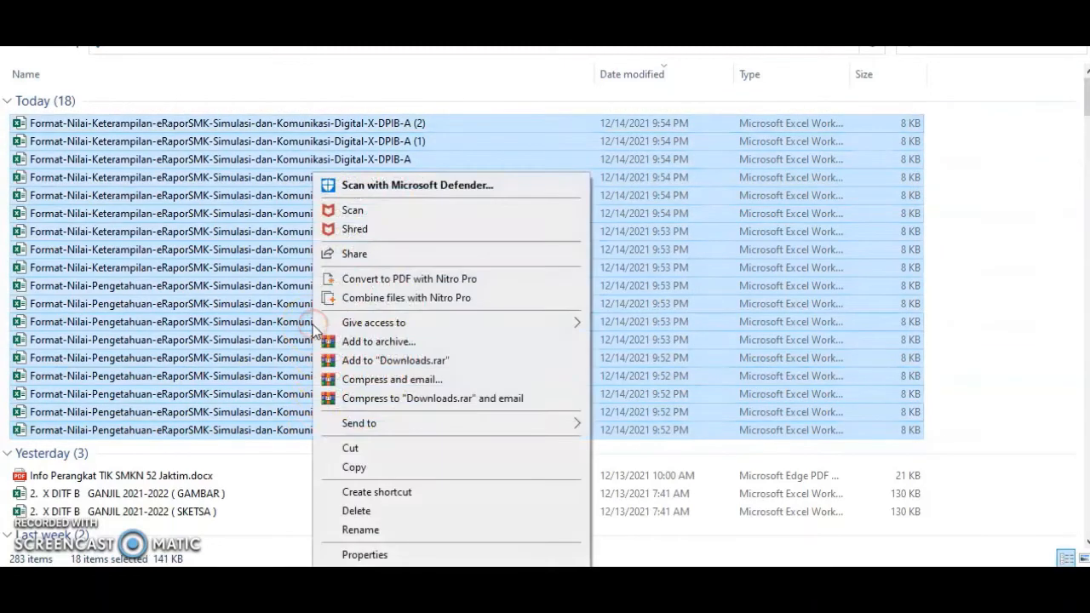
pyautogui.click(362, 450)
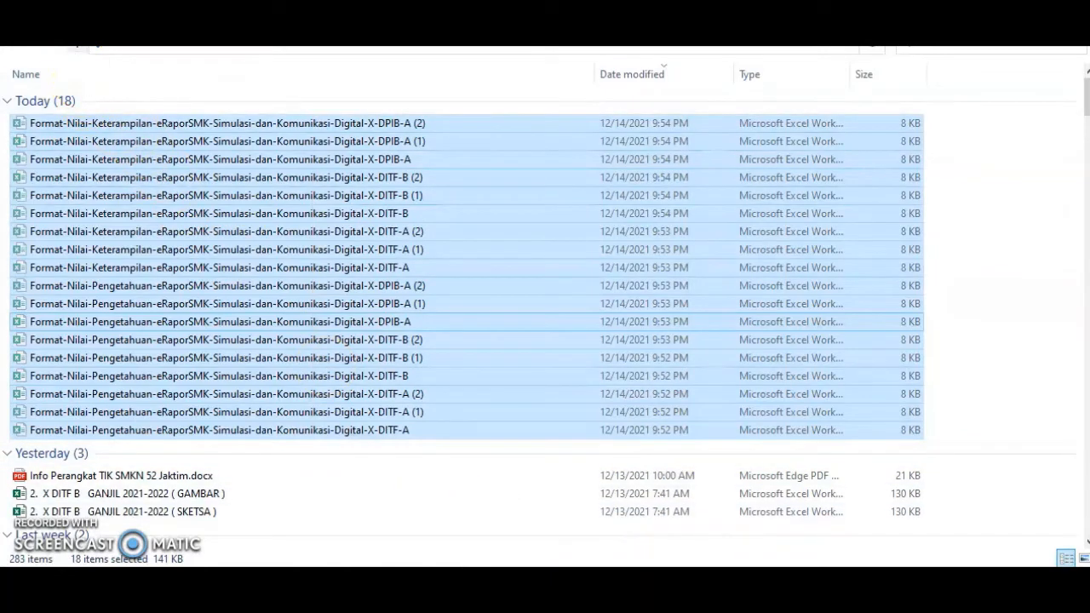
# Paste the cut score format files into the folder "1. Nilai e-Raport Smt 1 Th 21-22" on drive DATA (D:).
pyautogui.click(76, 49)
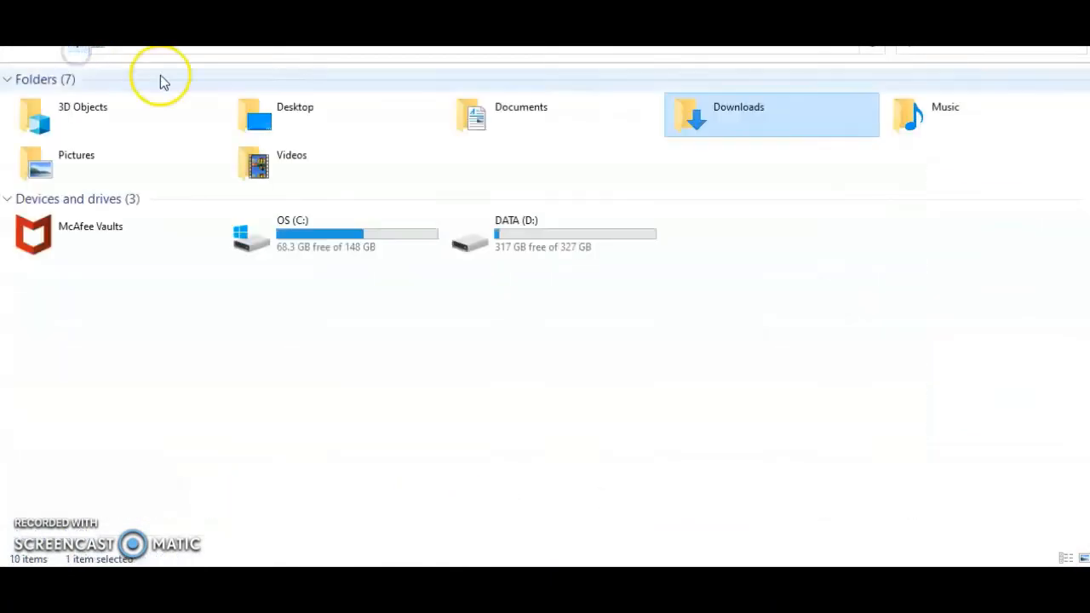
pyautogui.doubleClick(533, 238)
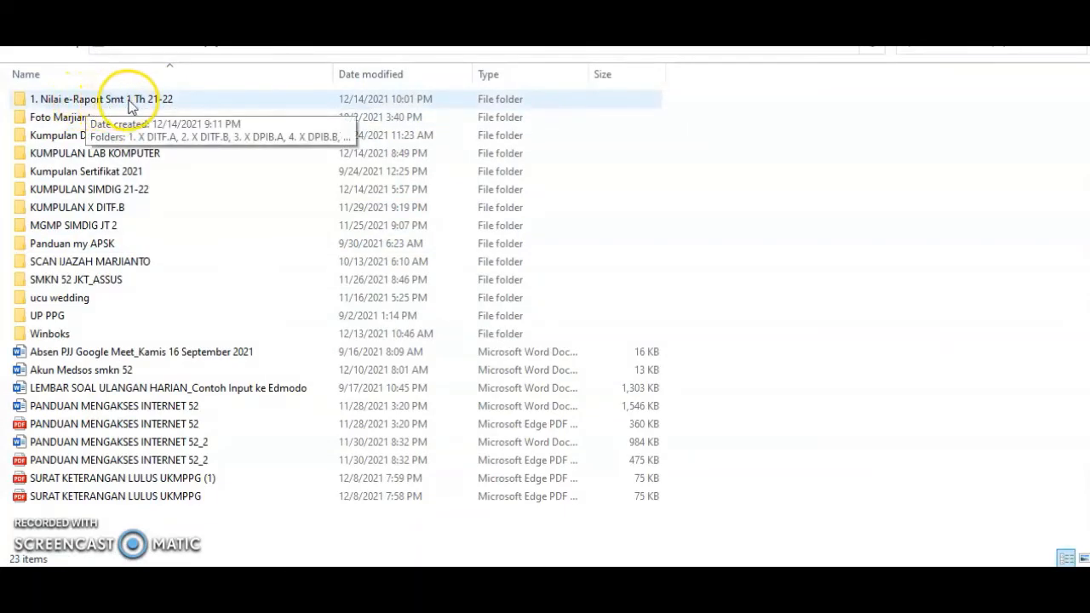
pyautogui.doubleClick(129, 101)
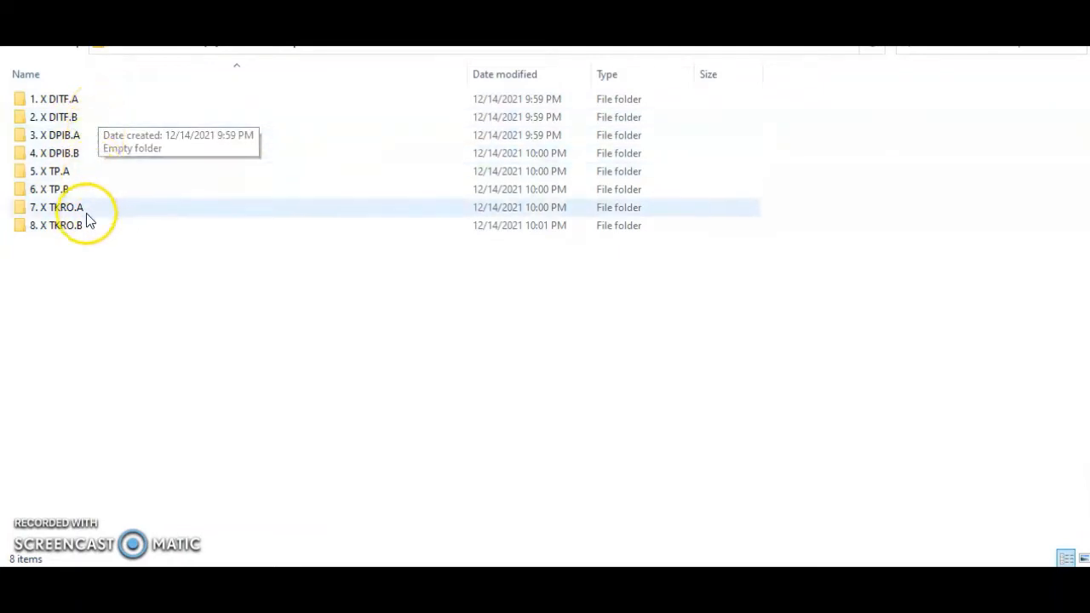
pyautogui.rightClick(79, 283)
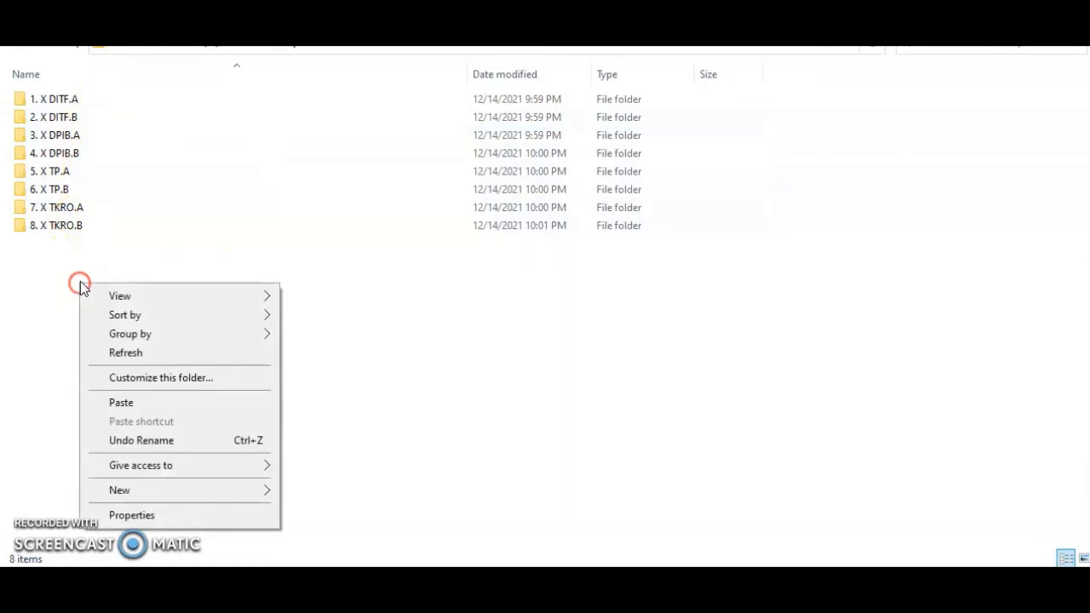
pyautogui.click(120, 403)
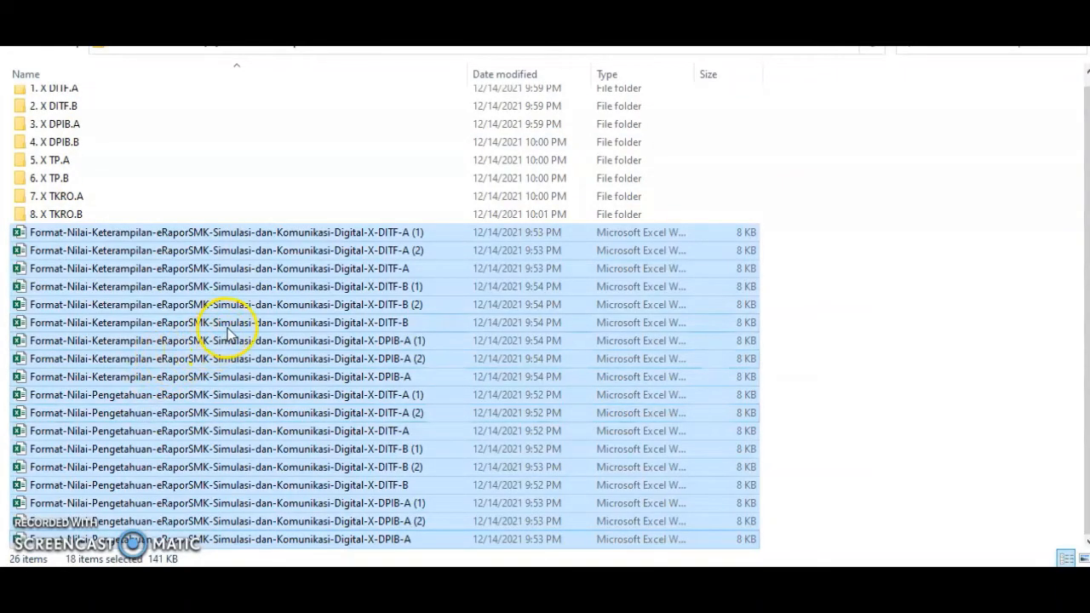
pyautogui.click(227, 325)
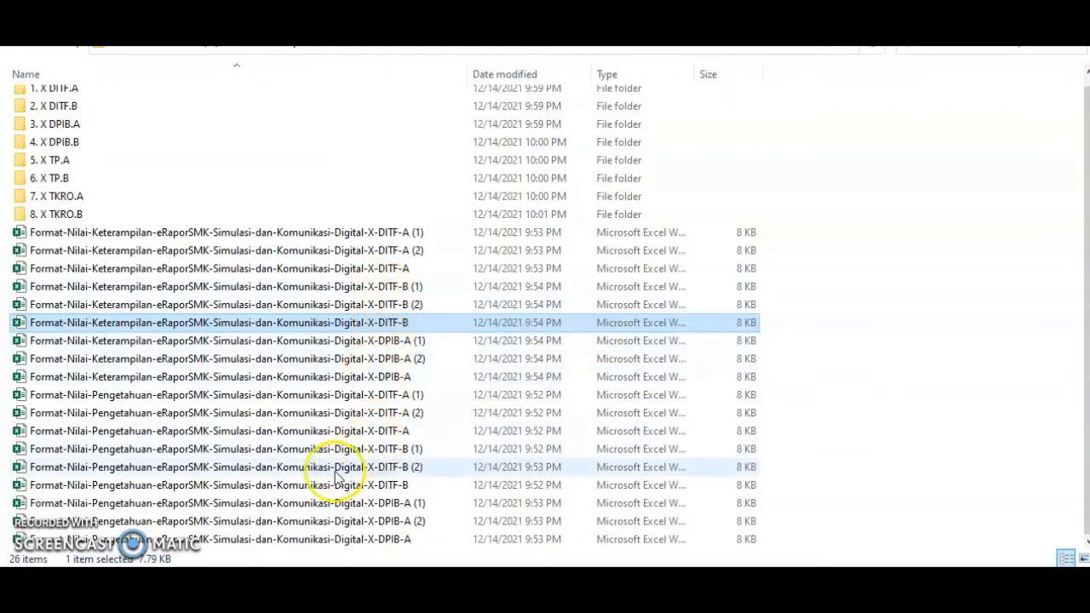
# Open the unnumbered Format-Nilai-Pengetahuan X-DPIB-A workbook, check its Aktifitas Penilaian row, and close it.
pyautogui.doubleClick(319, 541)
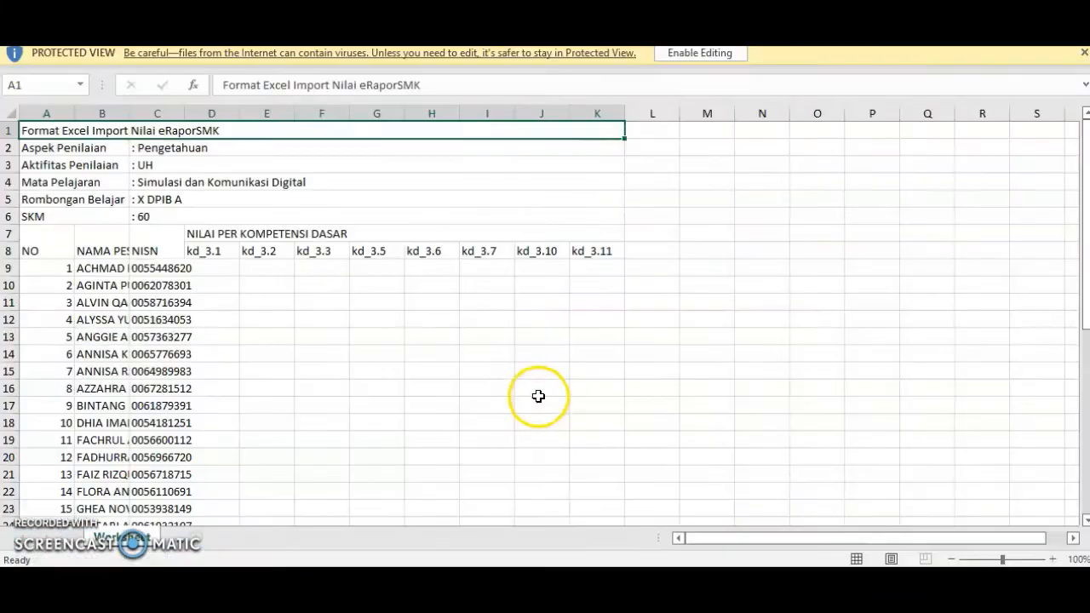
pyautogui.moveTo(110, 164); pyautogui.dragTo(173, 167)
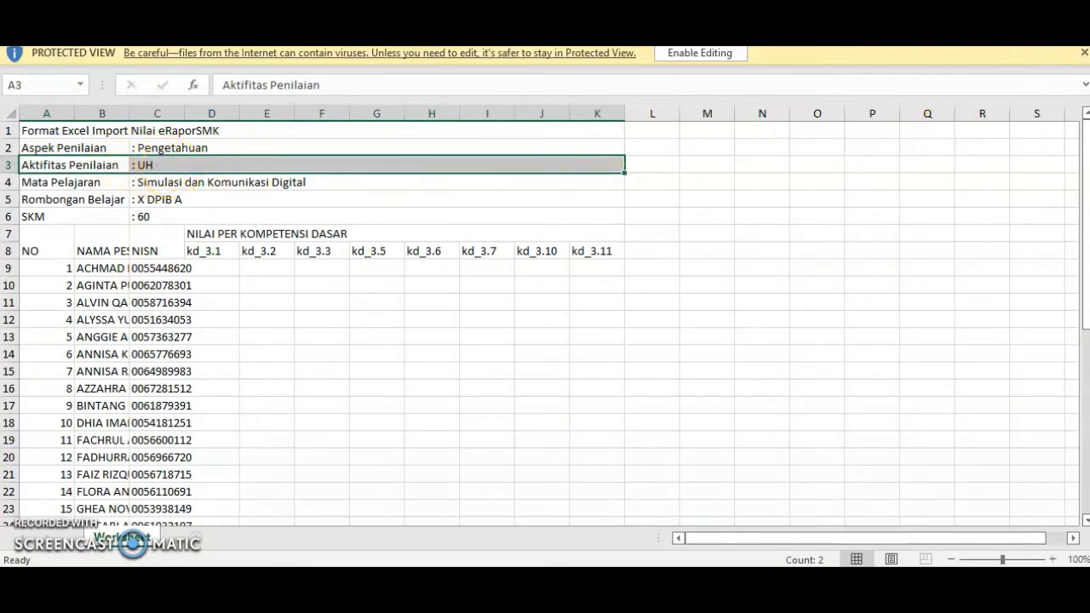
pyautogui.hotkey('alt', 'F4')
# Rename the unnumbered Format-Nilai-Pengetahuan X-DPIB-A file by adding the suffix _UH to its name.
pyautogui.click(404, 538)
pyautogui.rightClick(403, 539)
pyautogui.click(464, 496)
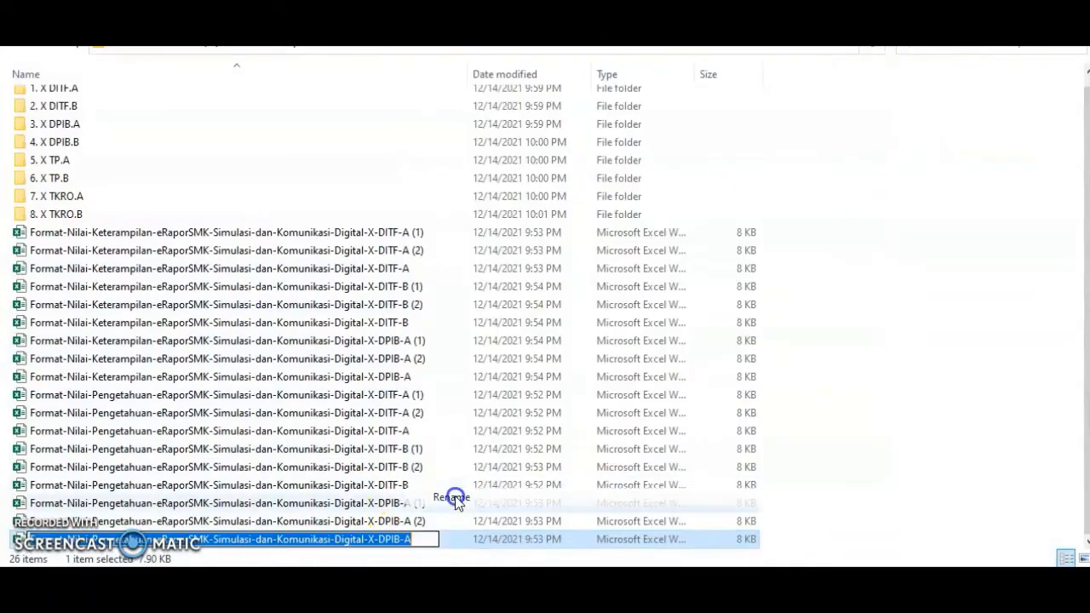
pyautogui.press('Right')
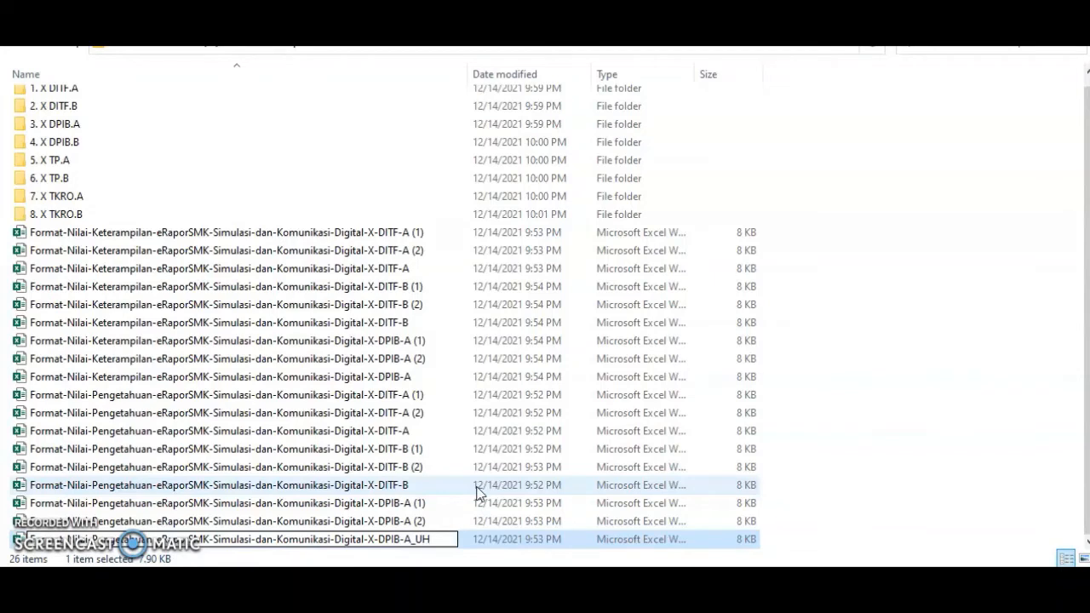
pyautogui.press('Return')
# Check the Aktifitas Penilaian row in the Pengetahuan X-DPIB-A (2) workbook, close it, and rename the file to end in X-DPIB-A_UAS.
pyautogui.click(409, 521)
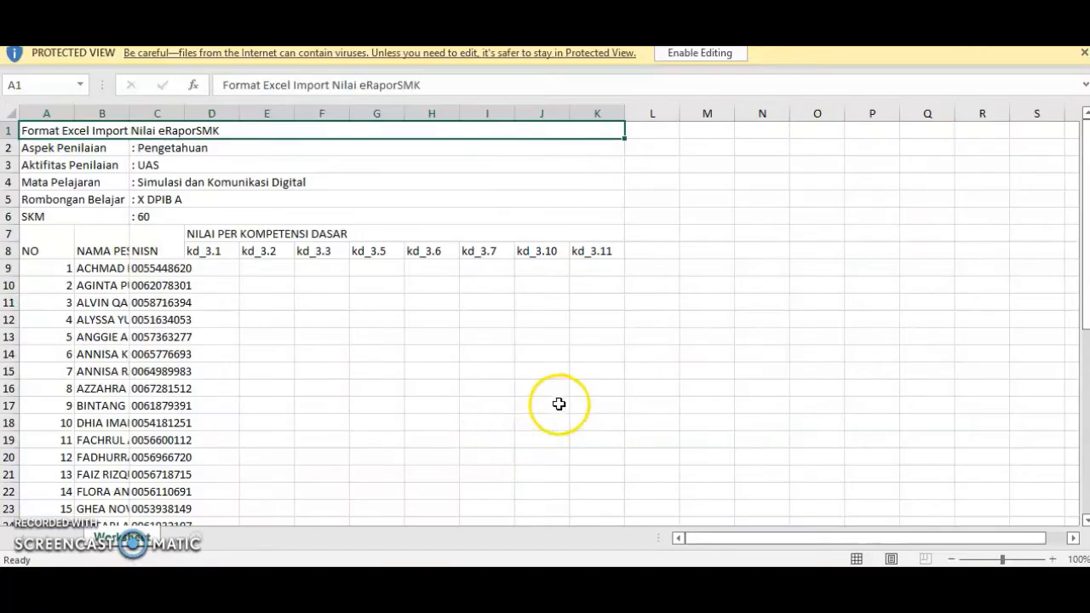
pyautogui.moveTo(127, 163); pyautogui.dragTo(639, 158)
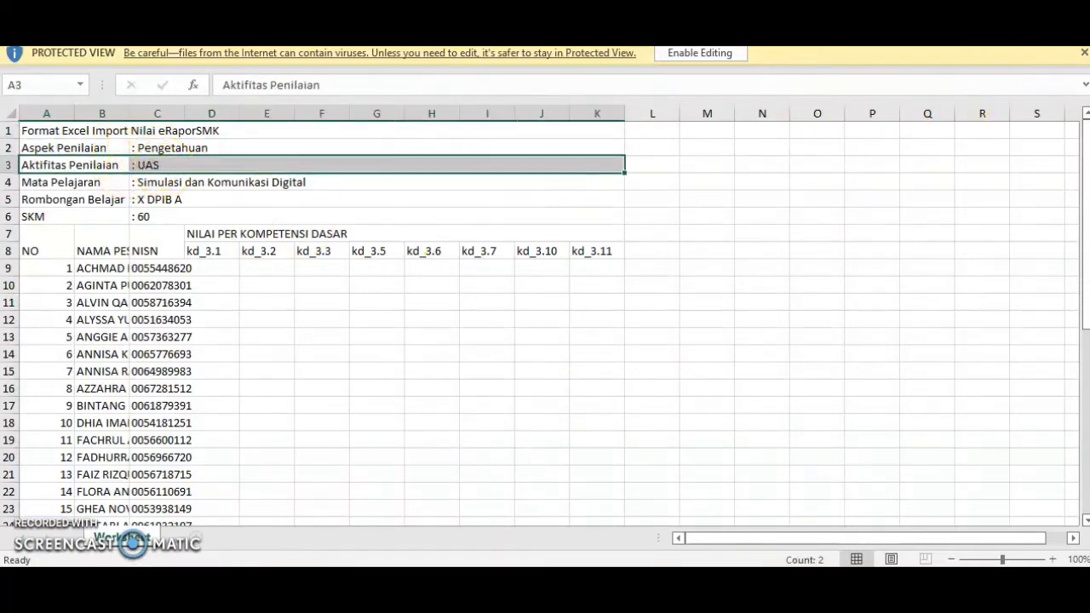
pyautogui.hotkey('alt', 'F4')
pyautogui.click(424, 520)
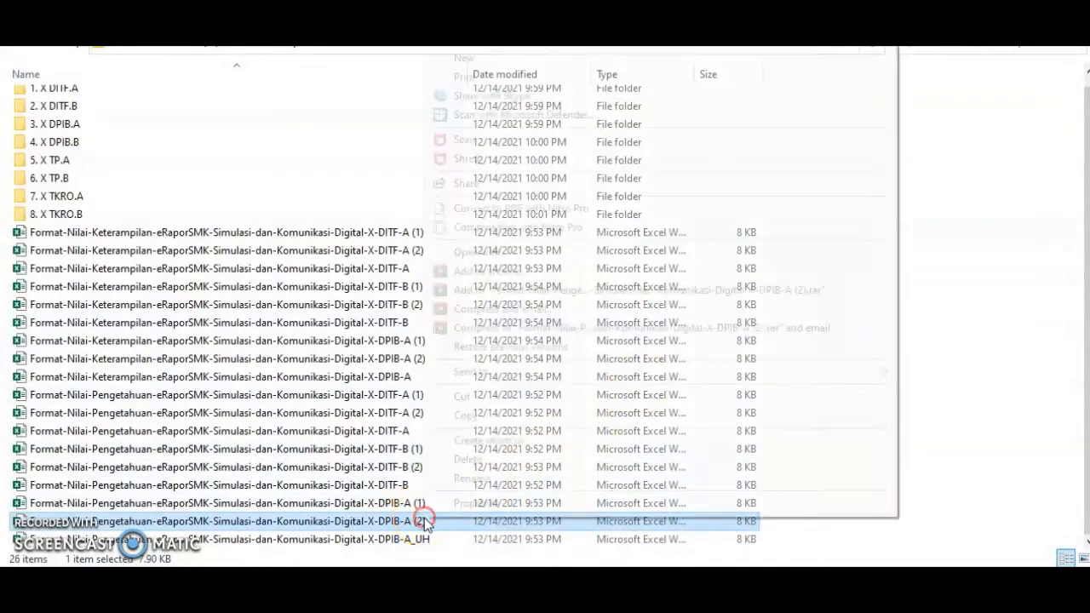
pyautogui.rightClick(424, 520)
pyautogui.click(470, 480)
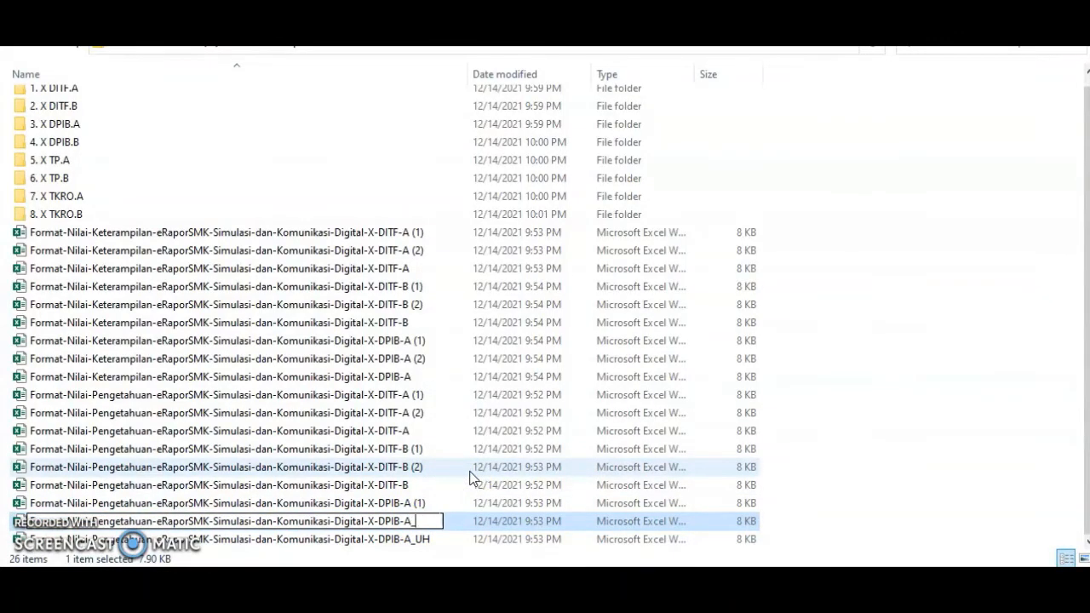
pyautogui.press('Return')
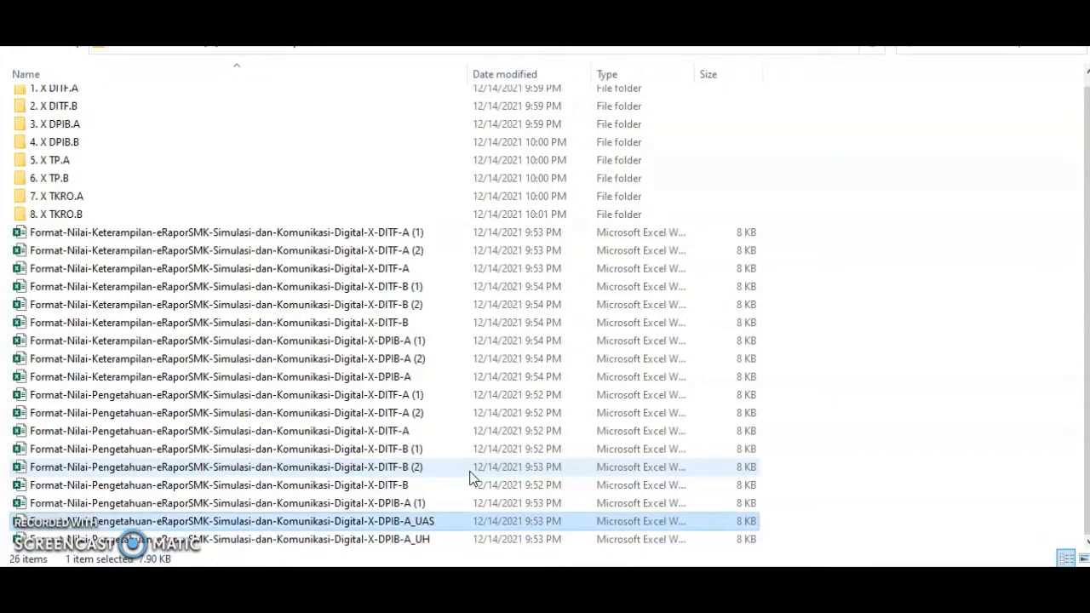
# Rename the Pengetahuan X-DPIB-A (1) file so its name ends in X-DPIB-A_UTS instead of the number.
pyautogui.click(408, 507)
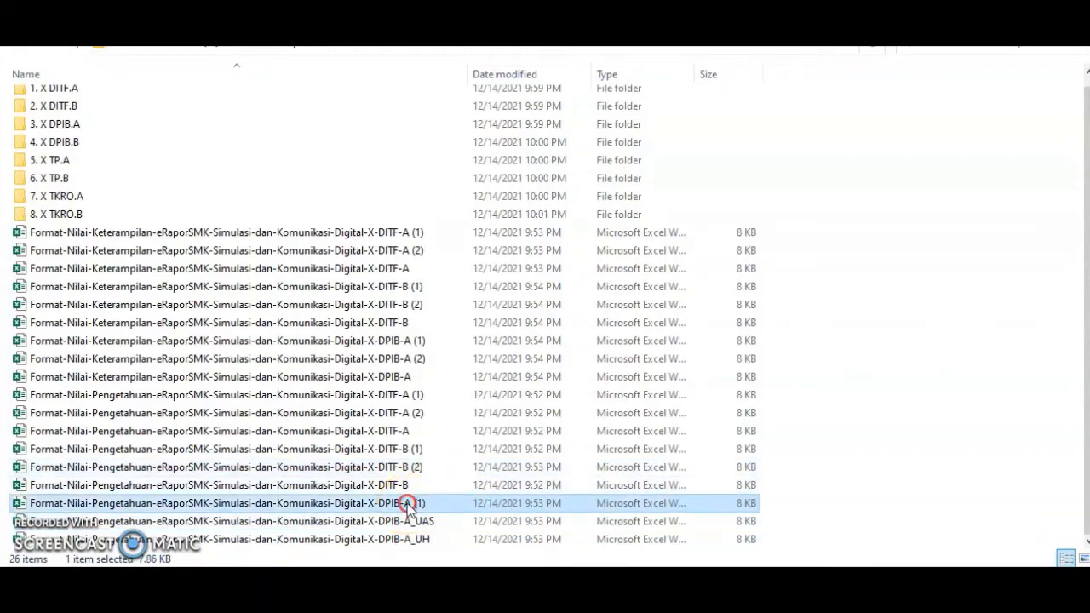
pyautogui.rightClick(408, 506)
pyautogui.click(453, 464)
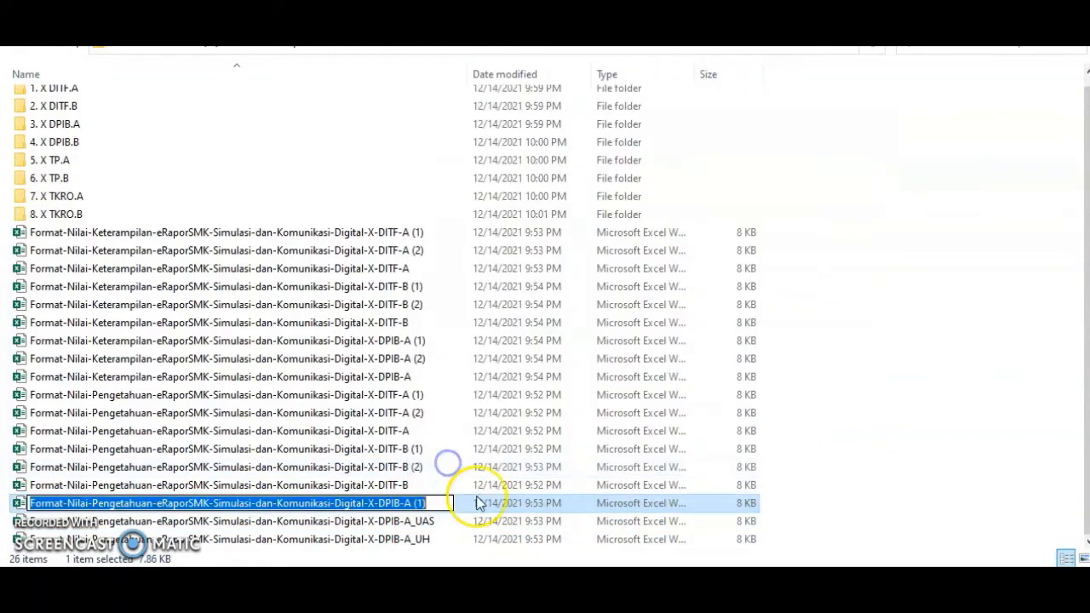
pyautogui.press('Right')
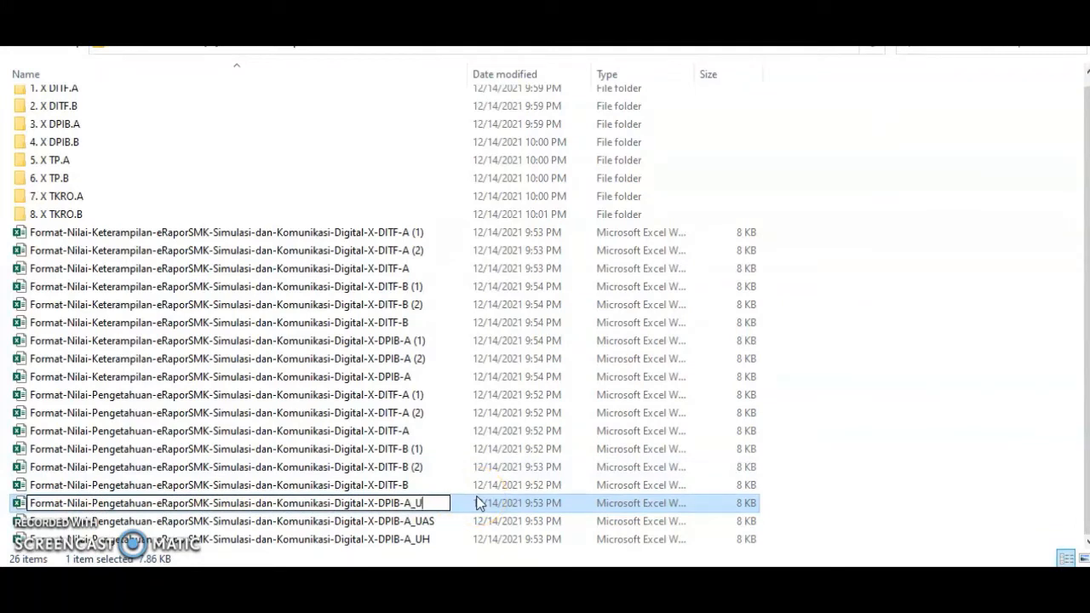
pyautogui.press('Return')
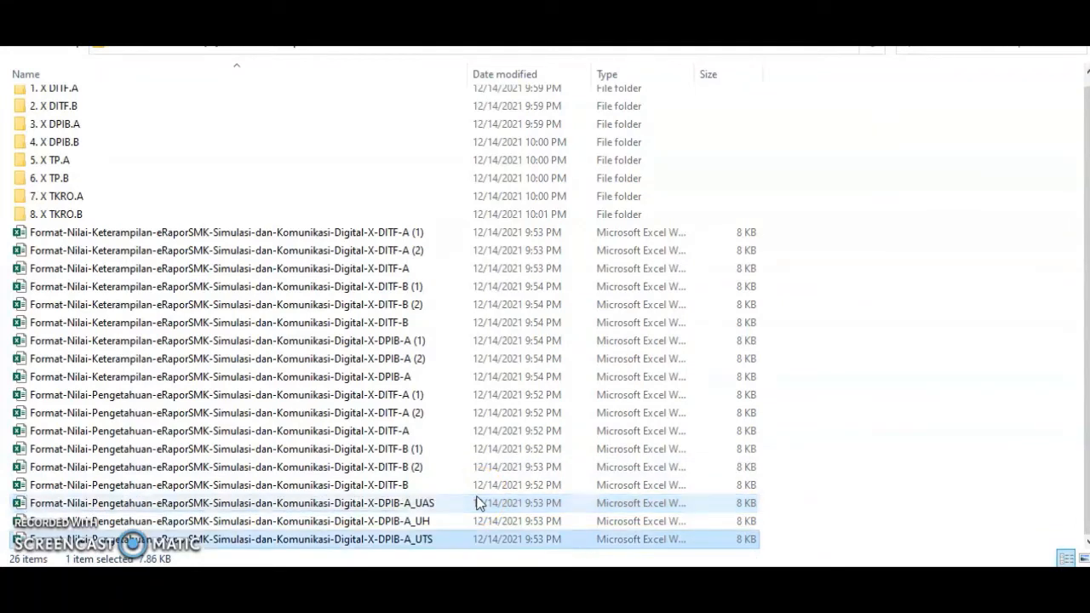
# Check the Aktifitas Penilaian row in the unnumbered Pengetahuan X-DITF-B workbook, close it, and add the suffix _UH to its file name.
pyautogui.doubleClick(366, 484)
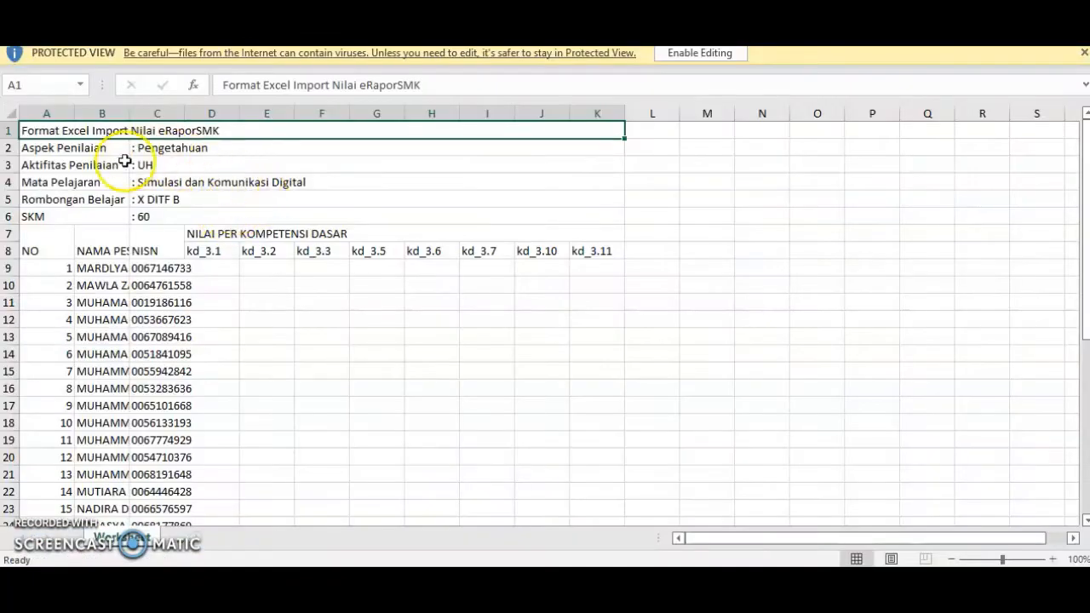
pyautogui.moveTo(124, 161); pyautogui.dragTo(154, 166)
pyautogui.click(1081, 17)
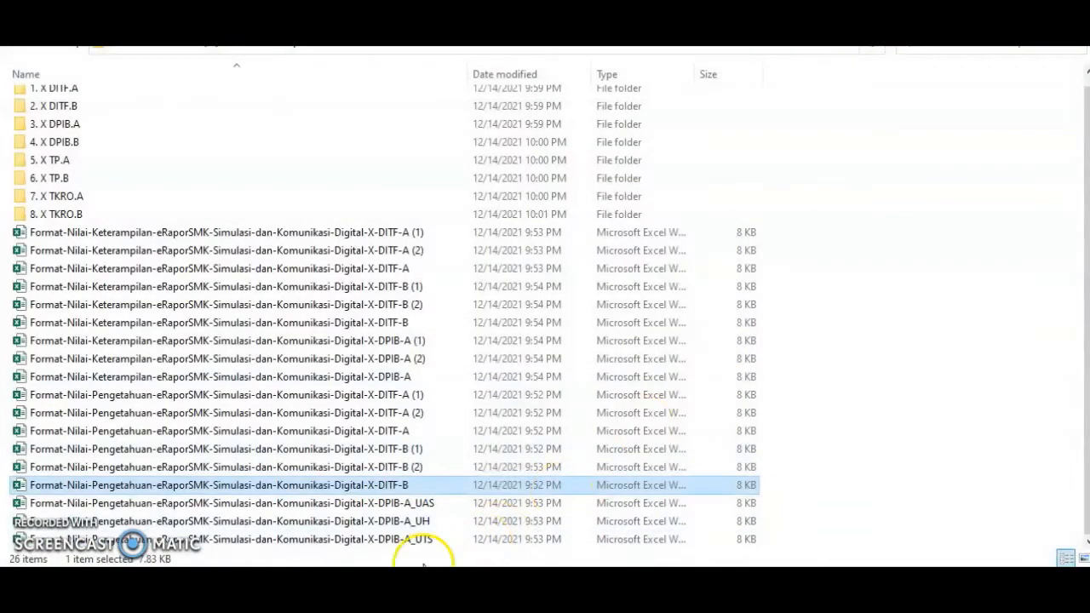
pyautogui.rightClick(412, 487)
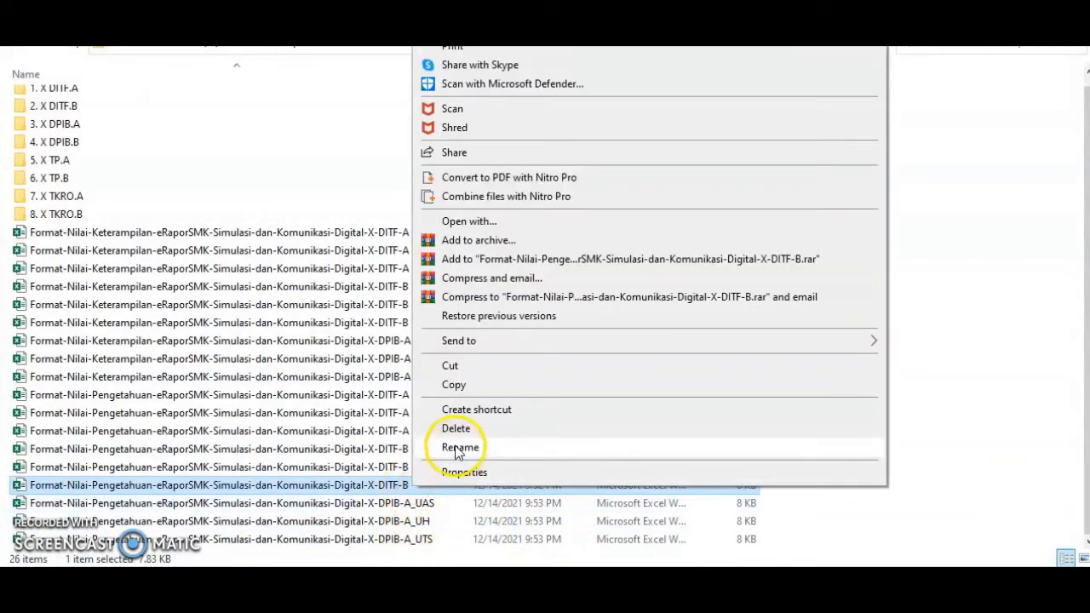
pyautogui.click(458, 447)
pyautogui.press('End')
pyautogui.write('_UH')
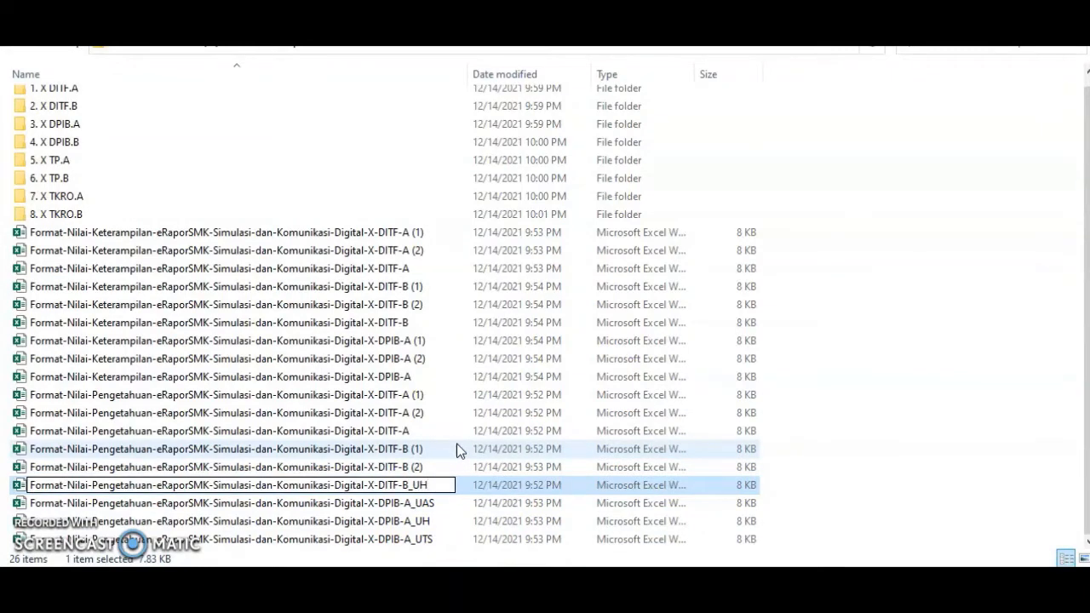
pyautogui.press('Return')
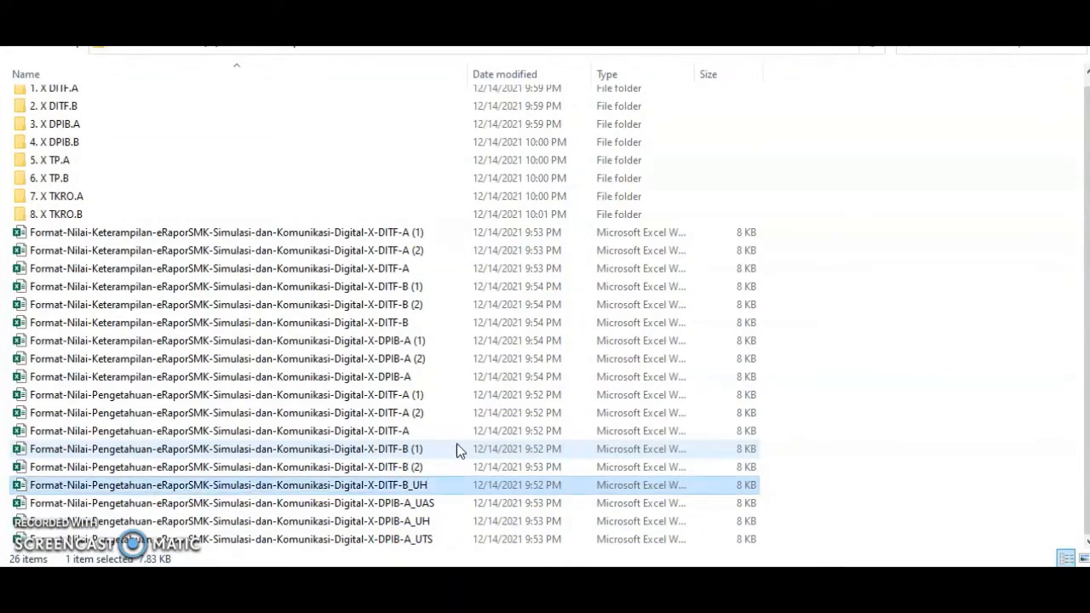
# Check the Aktifitas Penilaian row in the Pengetahuan X-DITF-B (2) workbook, close it, and rename the file to end in X-DITF-B_UAS.
pyautogui.click(402, 467)
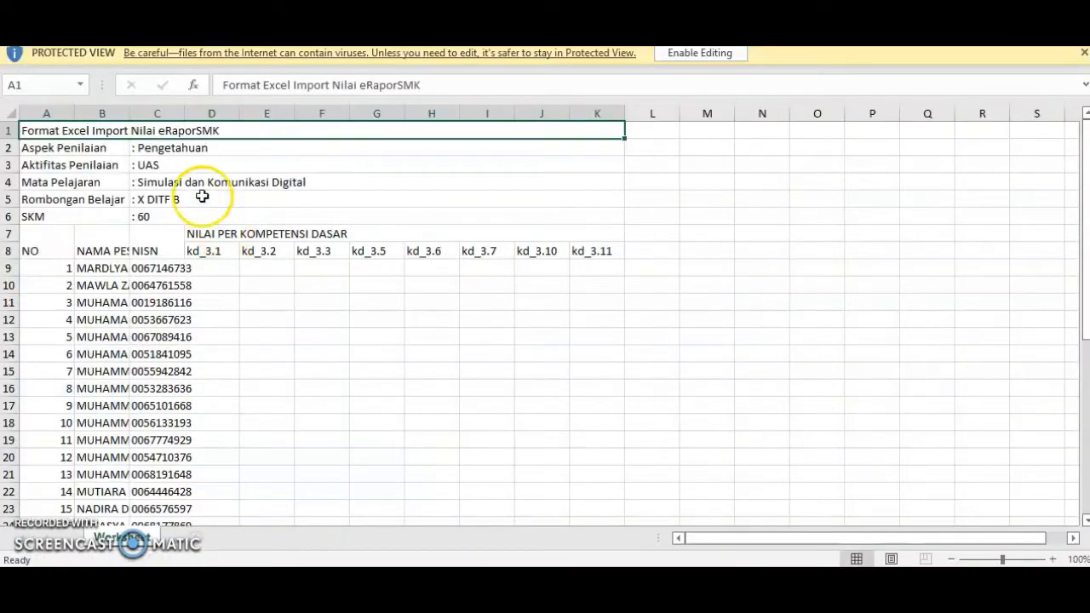
pyautogui.moveTo(121, 165); pyautogui.dragTo(146, 165)
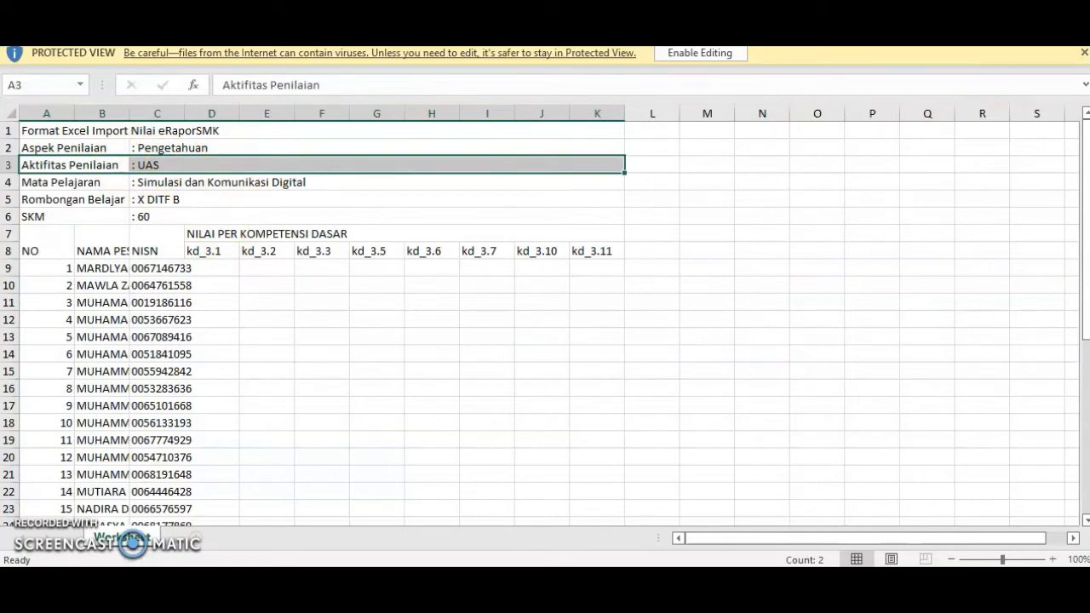
pyautogui.click(1077, 11)
pyautogui.rightClick(433, 467)
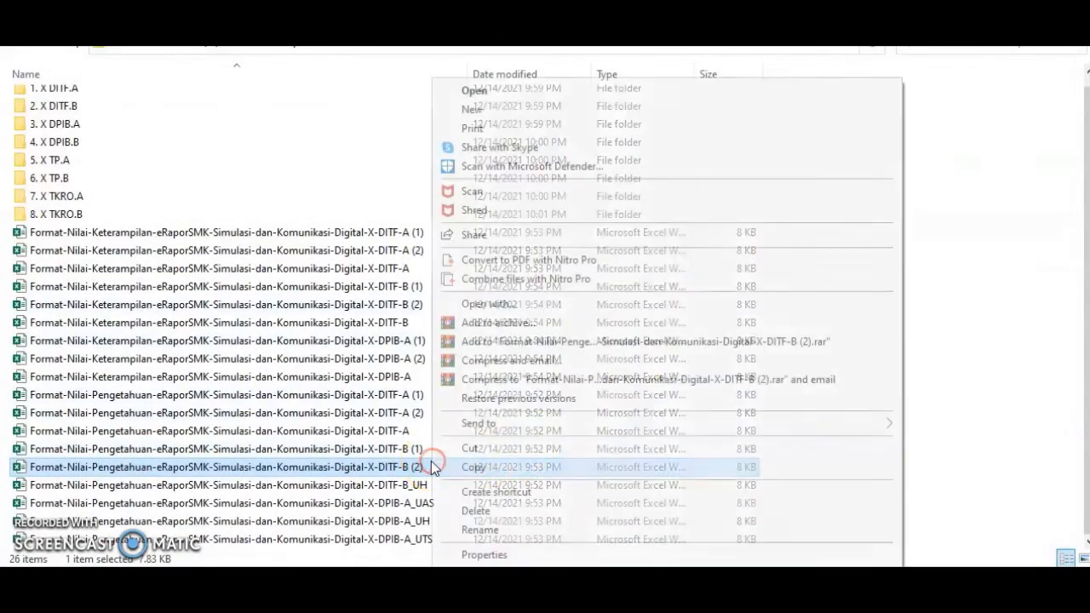
pyautogui.click(490, 529)
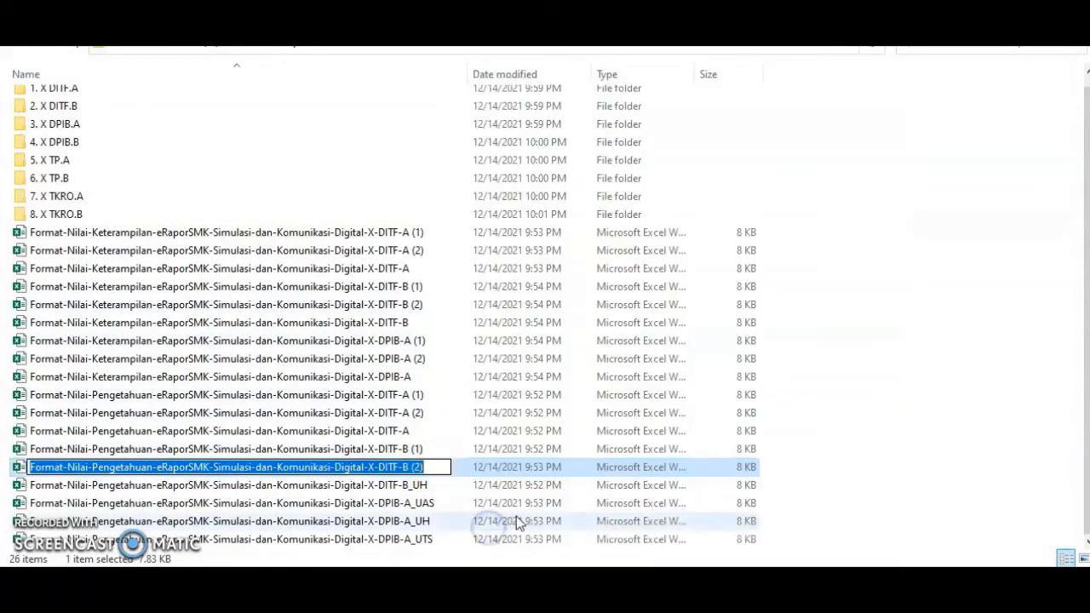
pyautogui.press('End')
pyautogui.press('BackSpace')
pyautogui.press('BackSpace')
pyautogui.press('BackSpace')
pyautogui.press('BackSpace')
pyautogui.write('_UAS')
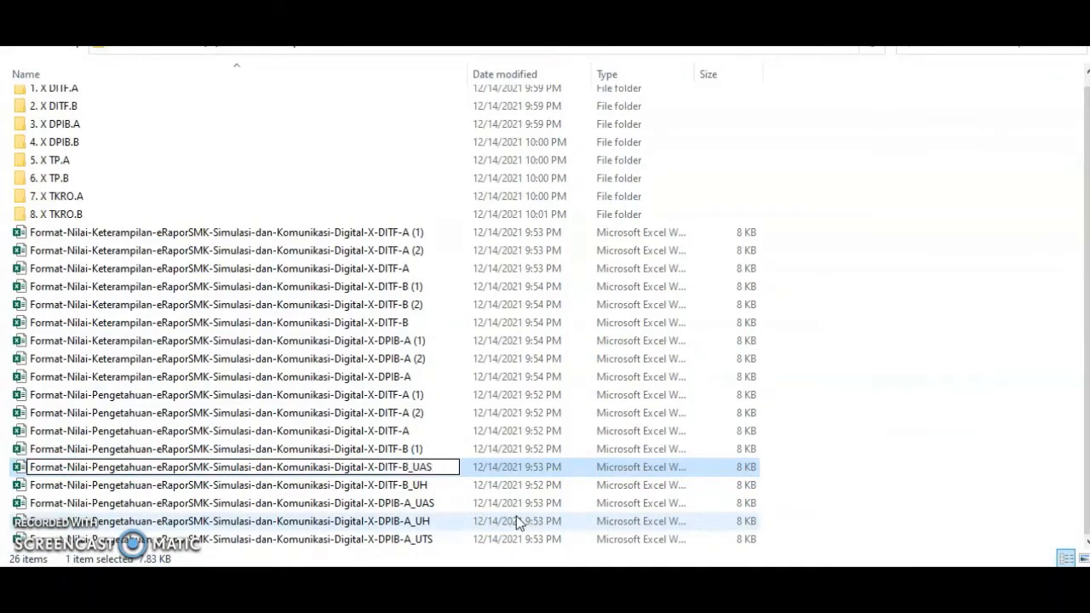
pyautogui.press('Return')
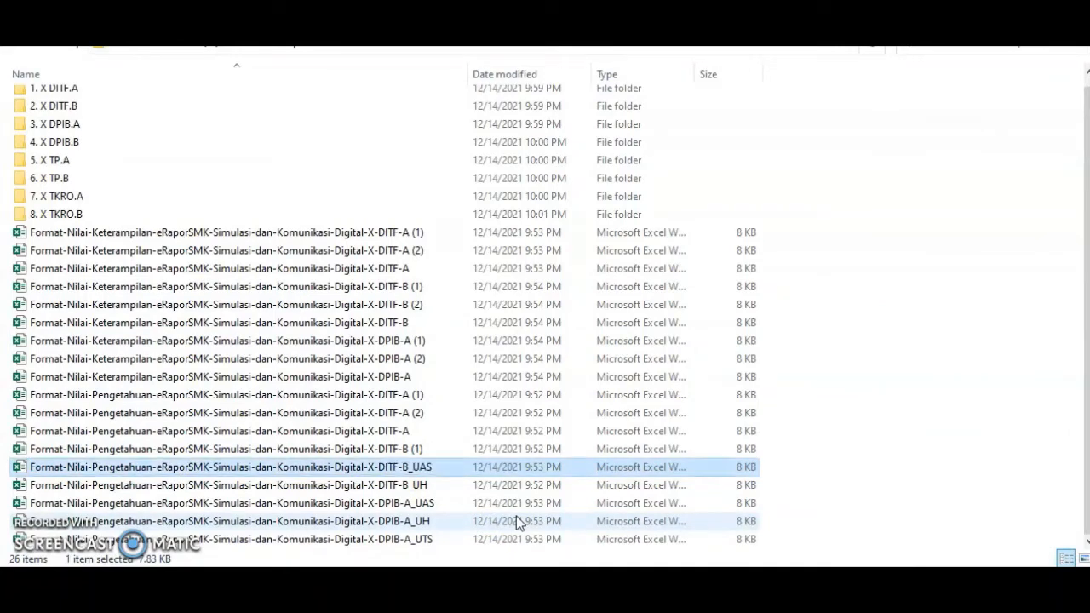
# Rename the Pengetahuan X-DITF-B (1) file so its name ends in X-DITF-B_UTS instead of the number.
pyautogui.click(383, 449)
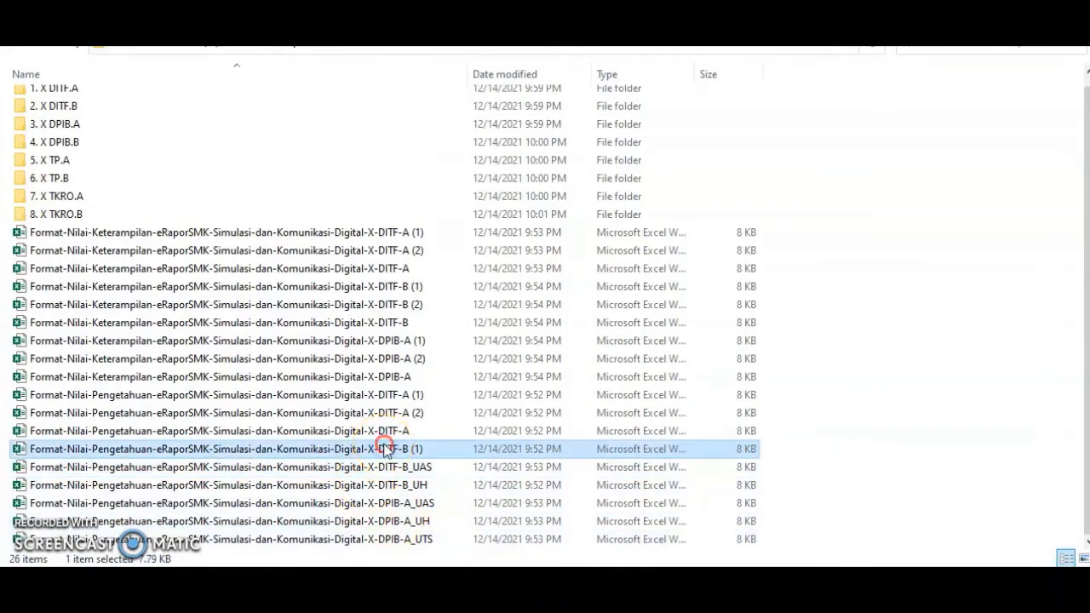
pyautogui.rightClick(383, 449)
pyautogui.click(444, 534)
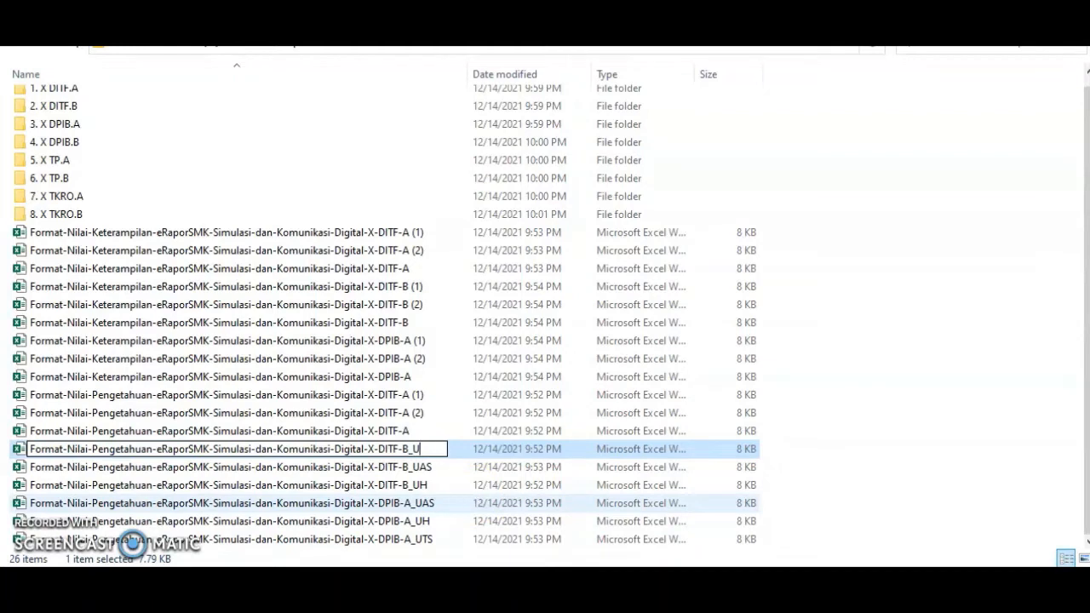
pyautogui.press('Return')
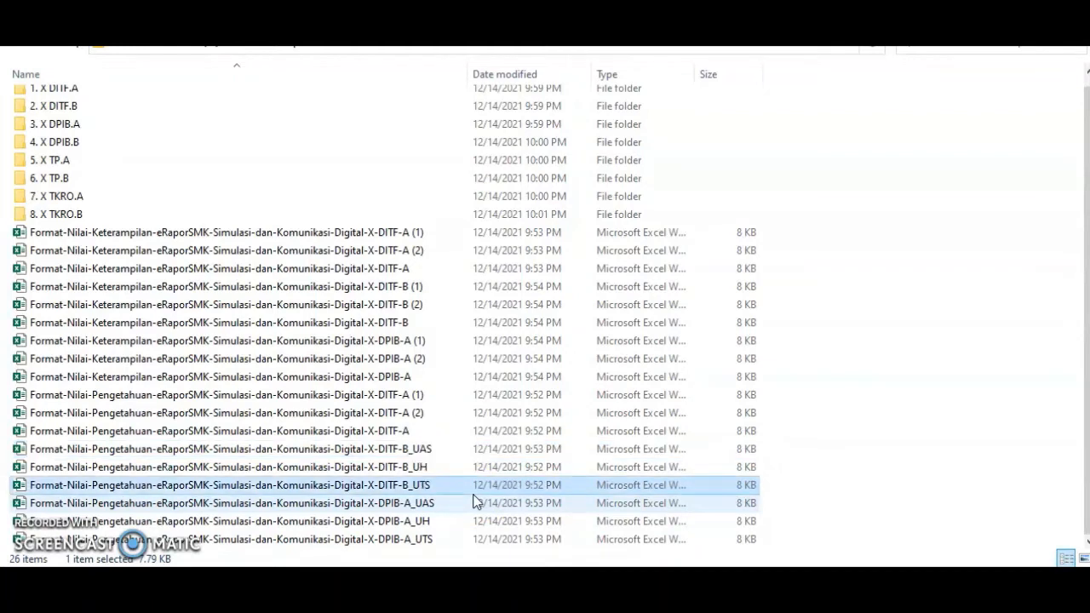
# Check the Aktifitas Penilaian row in the unnumbered Pengetahuan X-DITF-A workbook, close it, and add the suffix _UH to its file name.
pyautogui.doubleClick(391, 431)
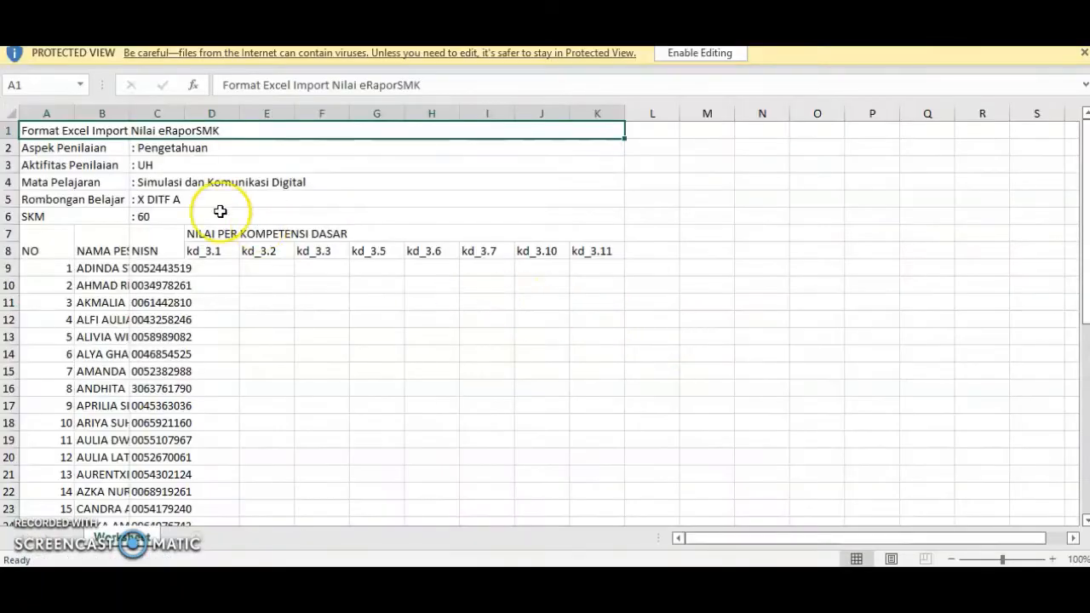
pyautogui.moveTo(117, 165); pyautogui.dragTo(190, 165)
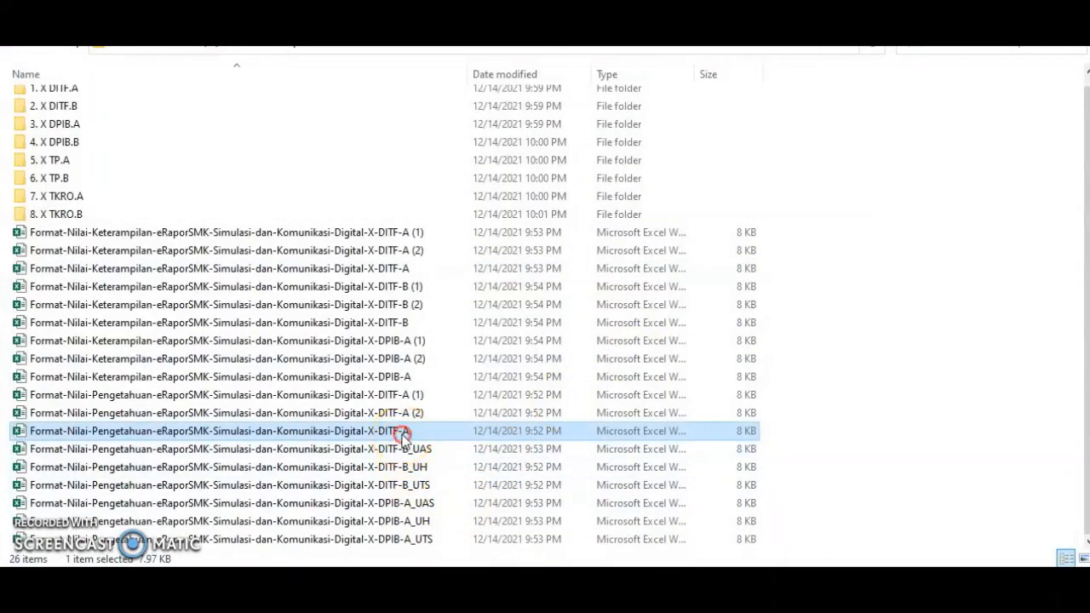
pyautogui.rightClick(401, 432)
pyautogui.click(450, 530)
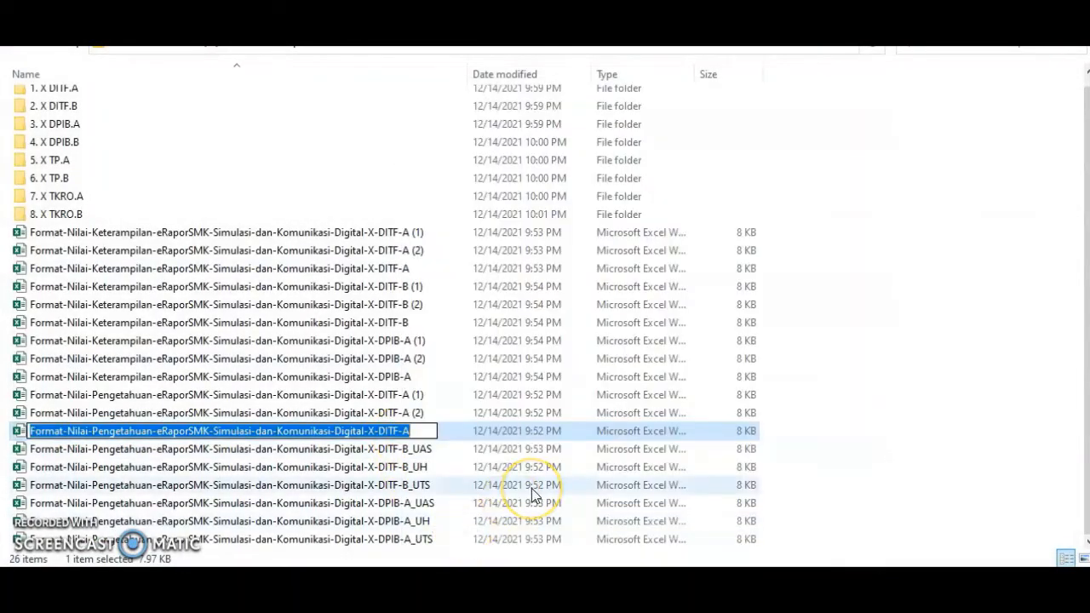
pyautogui.press('End')
pyautogui.write('_UH')
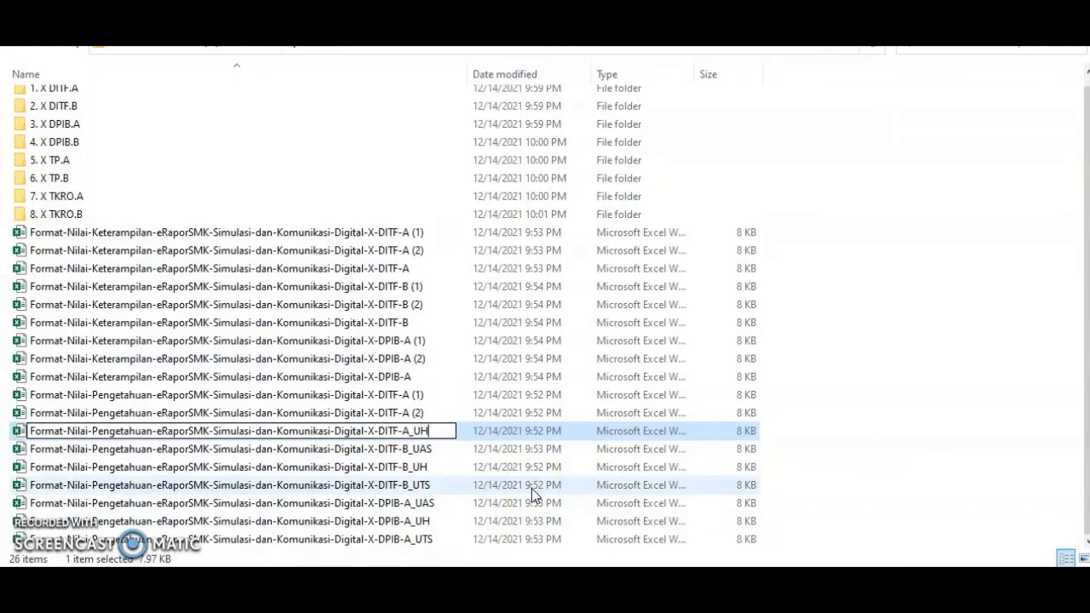
pyautogui.press('Return')
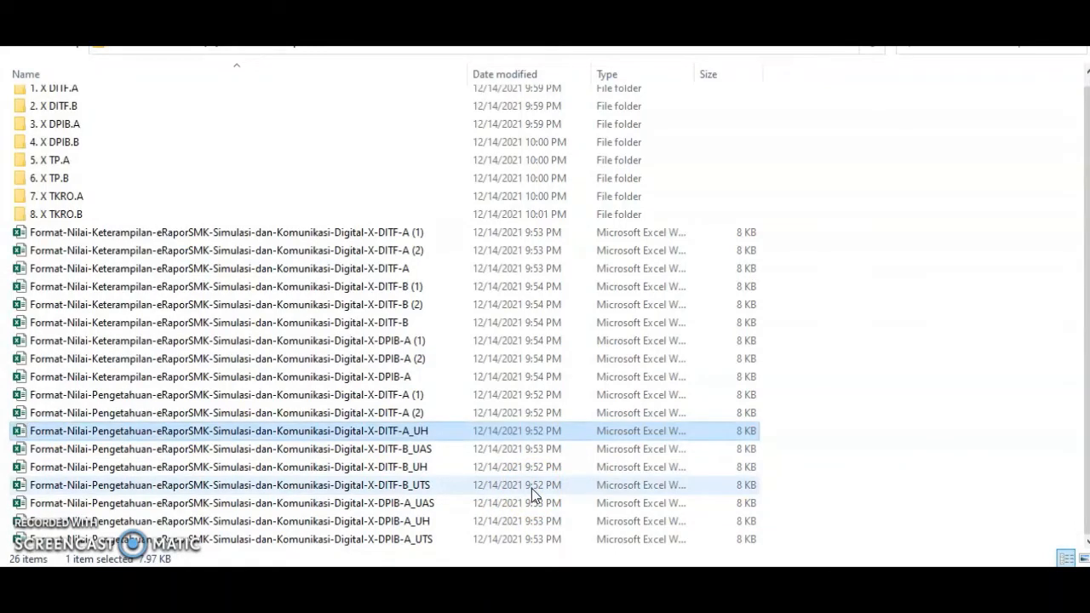
# Check the Aktifitas Penilaian row in the Pengetahuan X-DITF-A (2) workbook, close it, and rename the file to end in X-DITF-A_UAS.
pyautogui.doubleClick(399, 414)
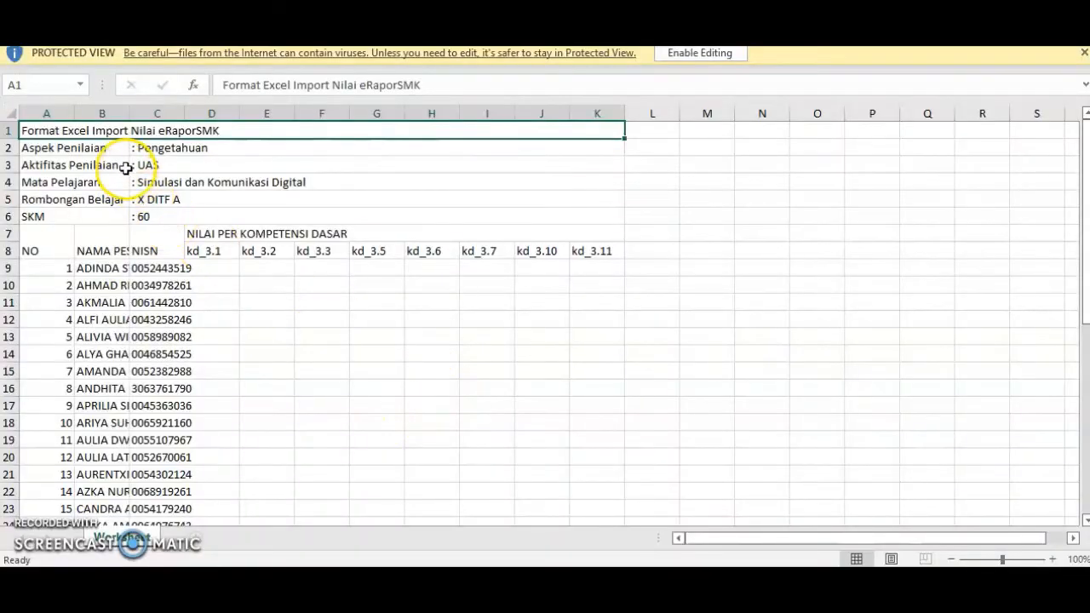
pyautogui.moveTo(127, 166); pyautogui.dragTo(132, 166)
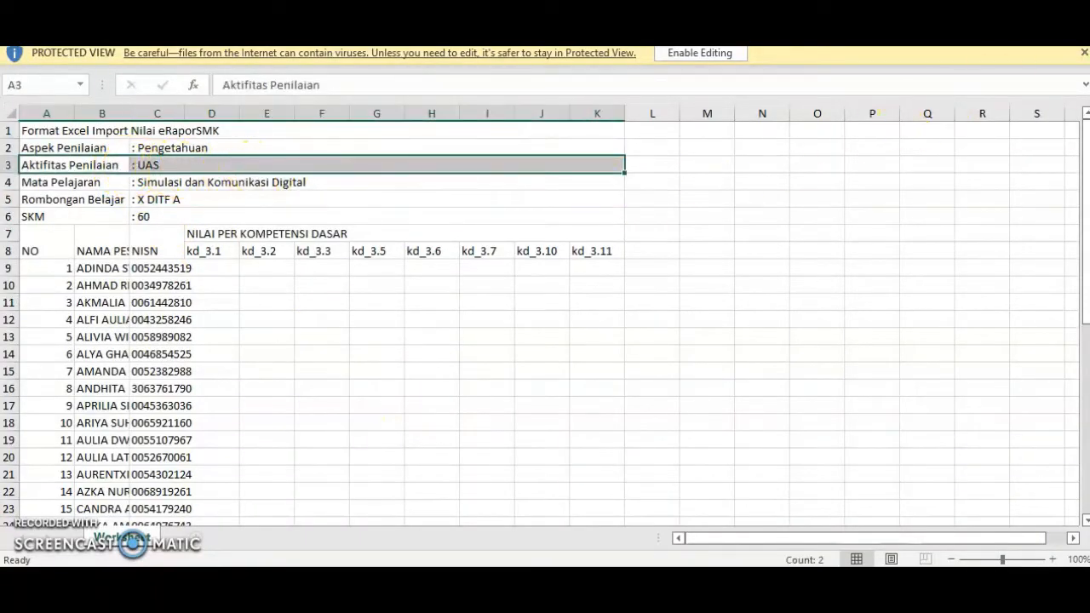
pyautogui.click(1074, 7)
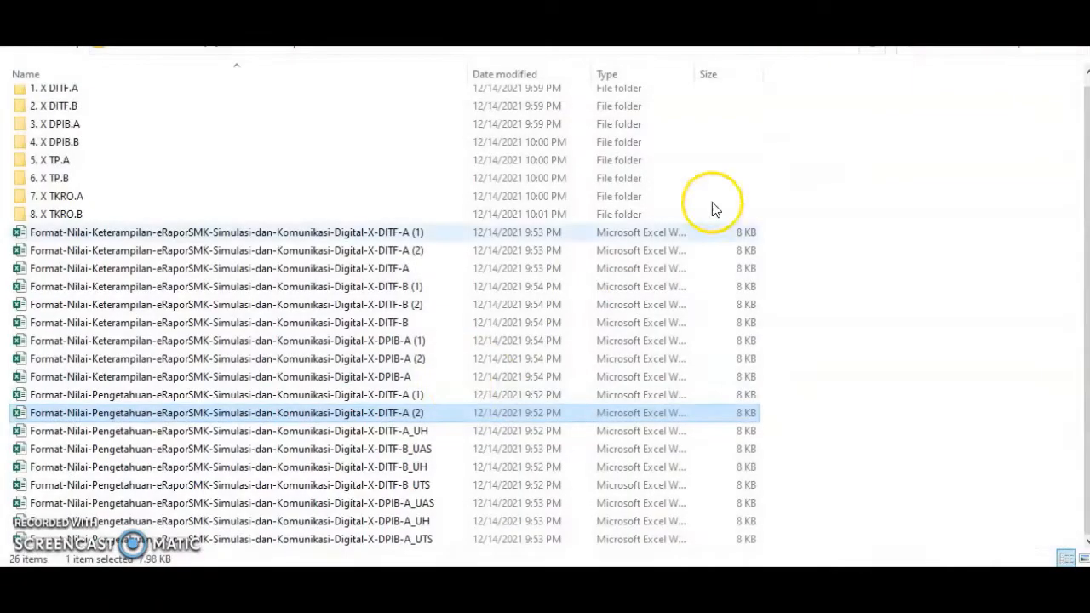
pyautogui.rightClick(433, 417)
pyautogui.click(489, 528)
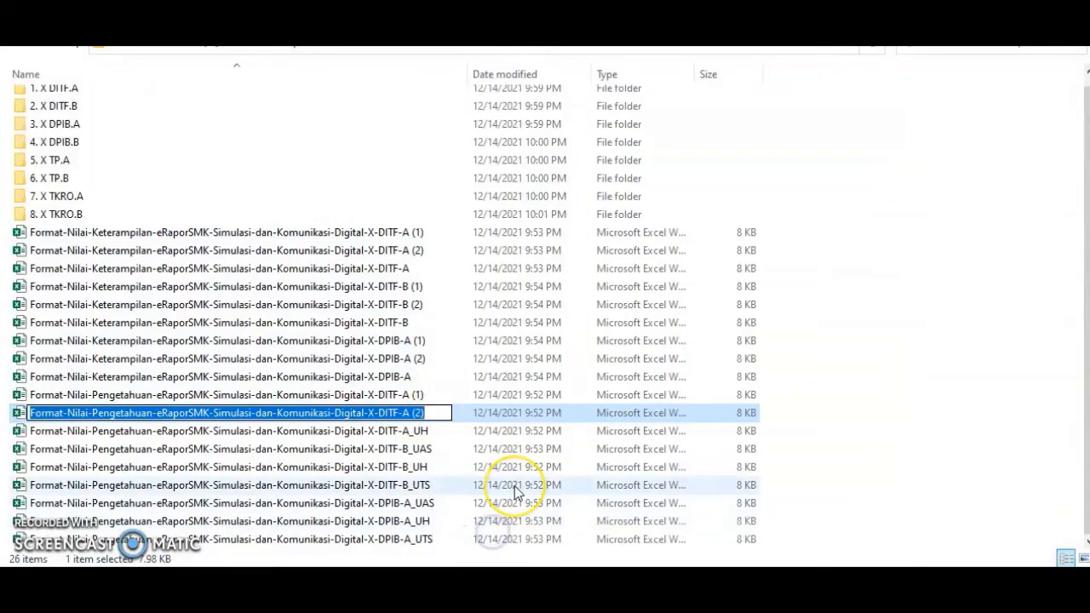
pyautogui.press('End')
pyautogui.press('BackSpace')
pyautogui.press('BackSpace')
pyautogui.press('BackSpace')
pyautogui.press('BackSpace')
pyautogui.write('_UAS')
pyautogui.press('Return')
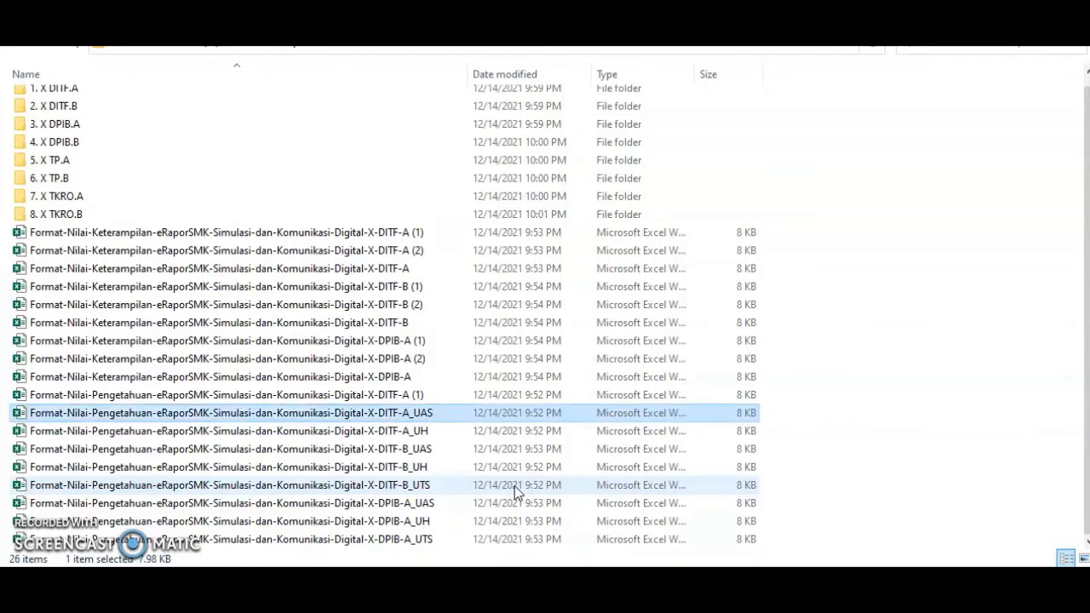
# Rename the Pengetahuan X-DITF-A (1) file so its name ends in X-DITF-A_UTS instead of the number.
pyautogui.click(364, 395)
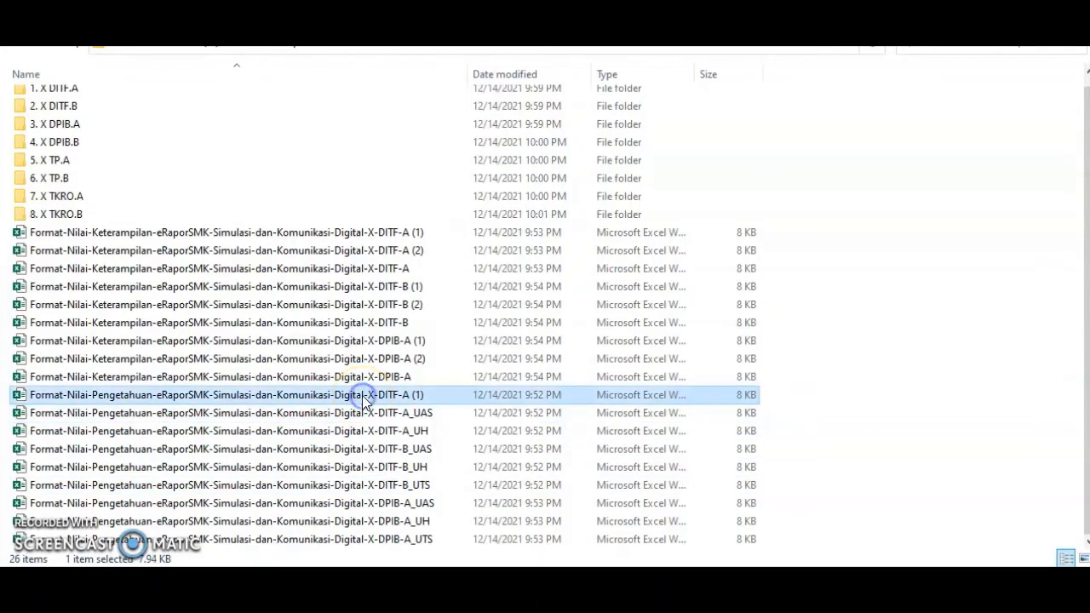
pyautogui.rightClick(364, 398)
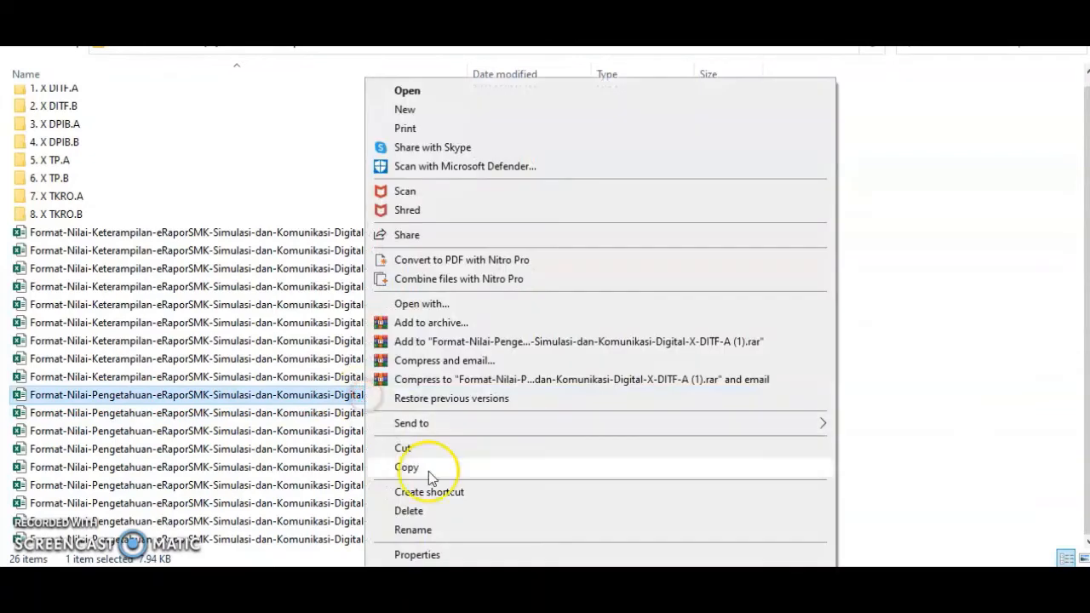
pyautogui.click(449, 530)
pyautogui.press('Right')
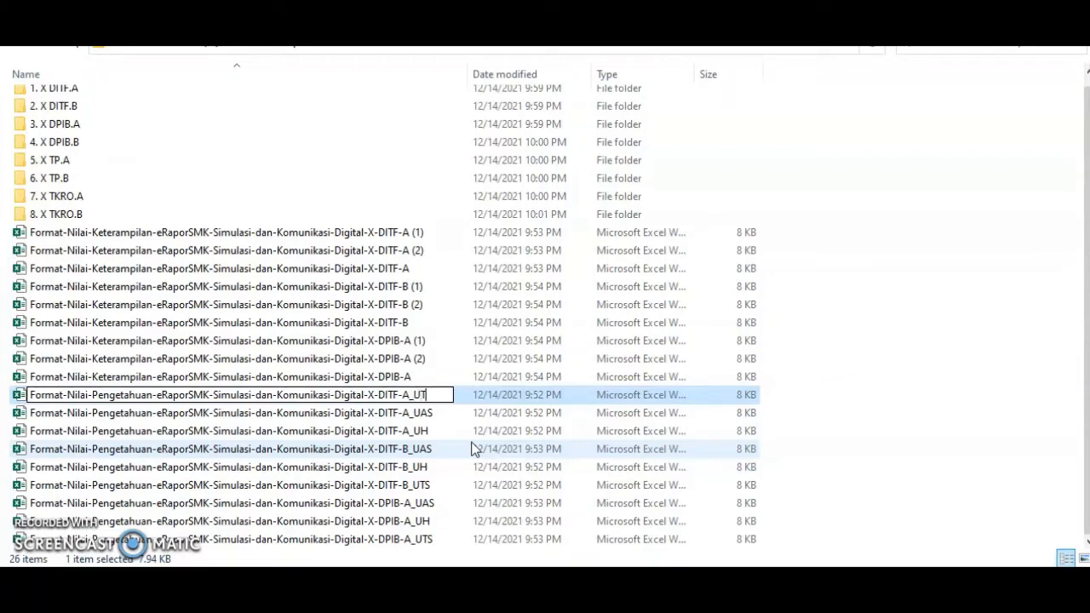
pyautogui.press('Return')
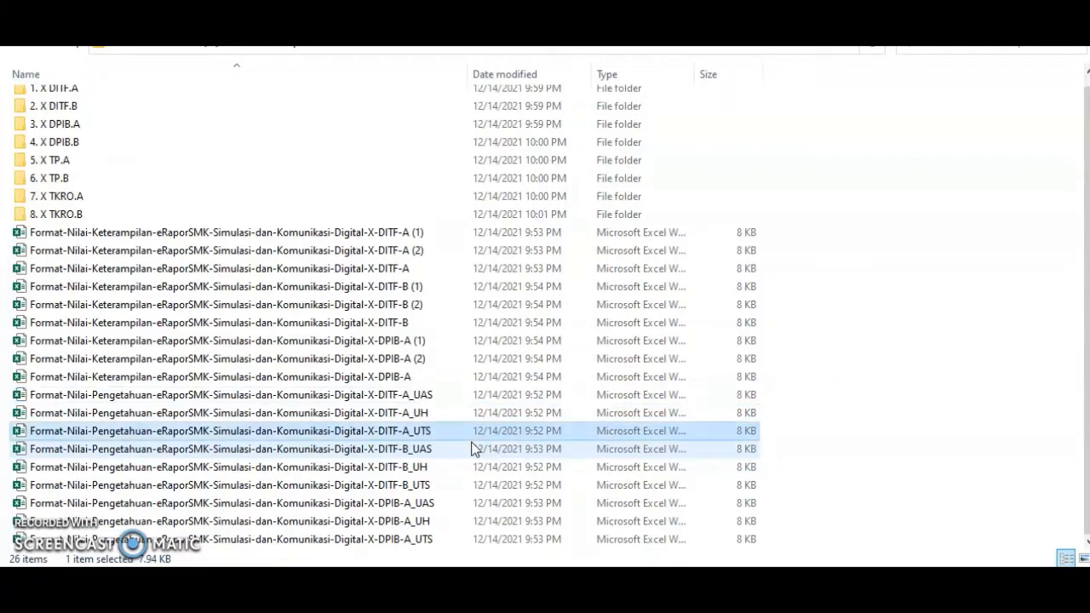
# Check the Aktifitas Penilaian row in the unnumbered Keterampilan X-DPIB-A workbook, close it, and add the suffix _Kinerja to its file name.
pyautogui.click(385, 380)
pyautogui.doubleClick(384, 381)
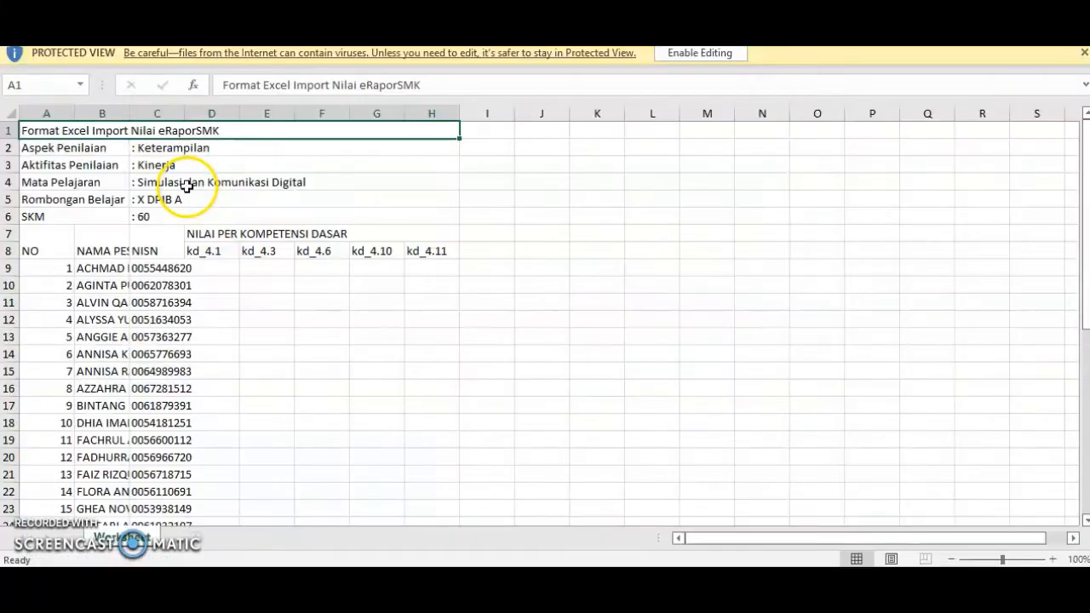
pyautogui.click(117, 167)
pyautogui.moveTo(117, 167); pyautogui.dragTo(151, 167)
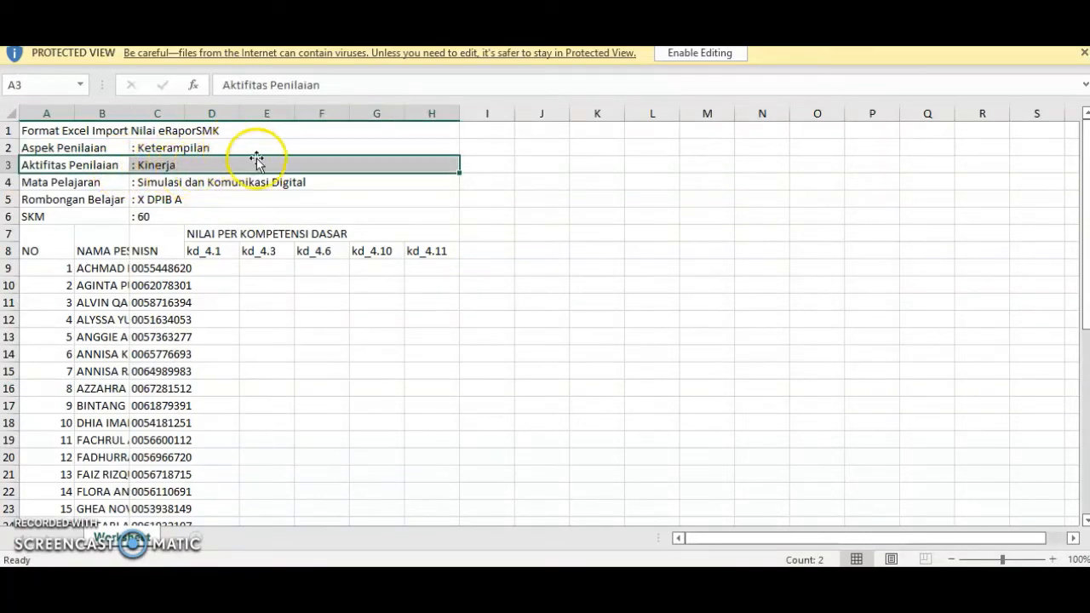
pyautogui.click(1075, 9)
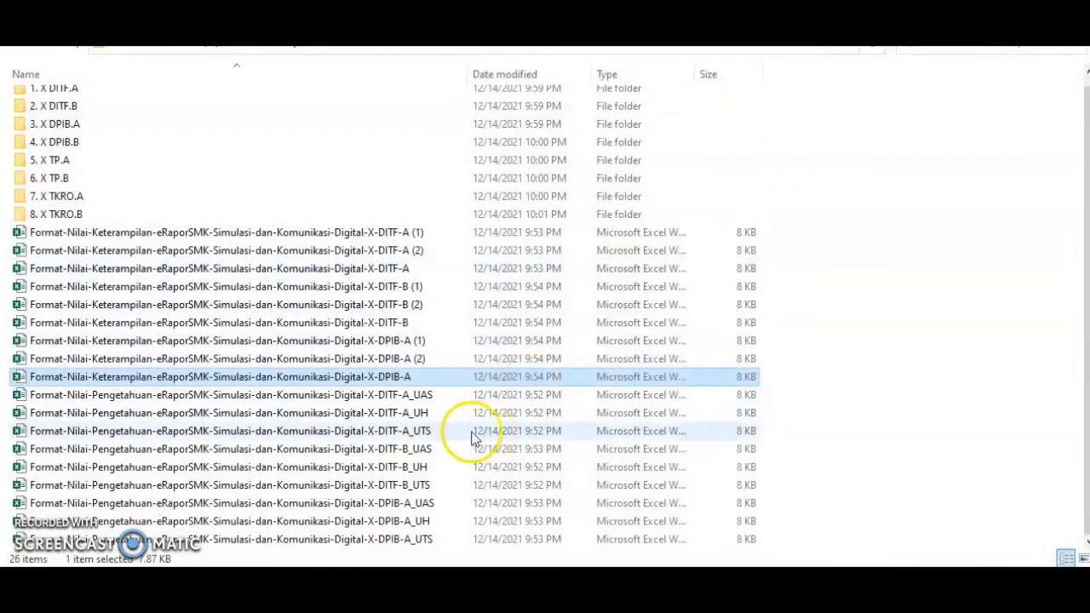
pyautogui.rightClick(402, 380)
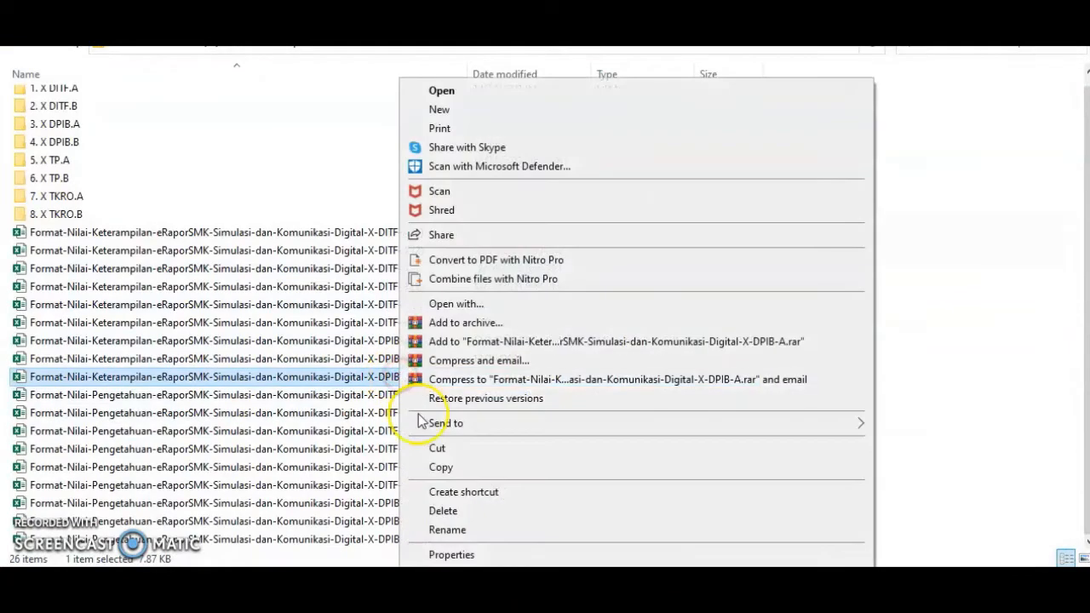
pyautogui.click(454, 527)
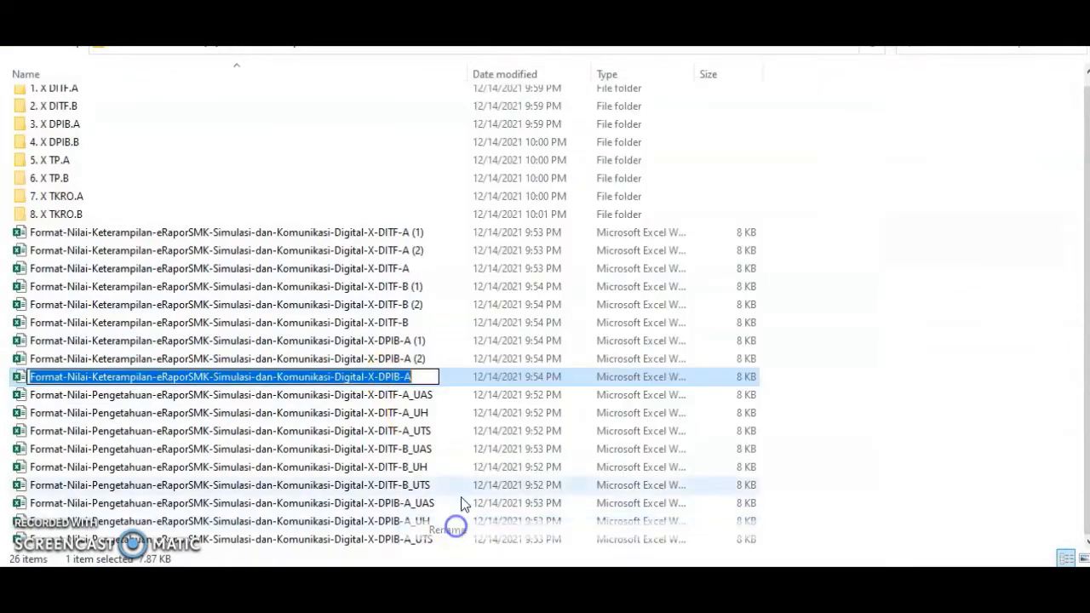
pyautogui.click(426, 376)
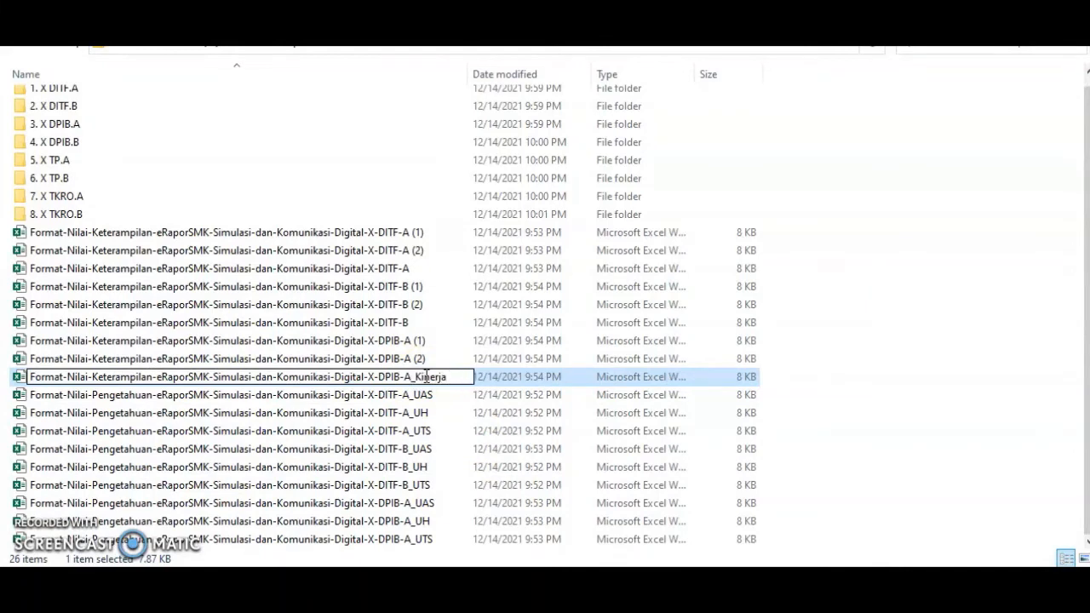
pyautogui.press('Return')
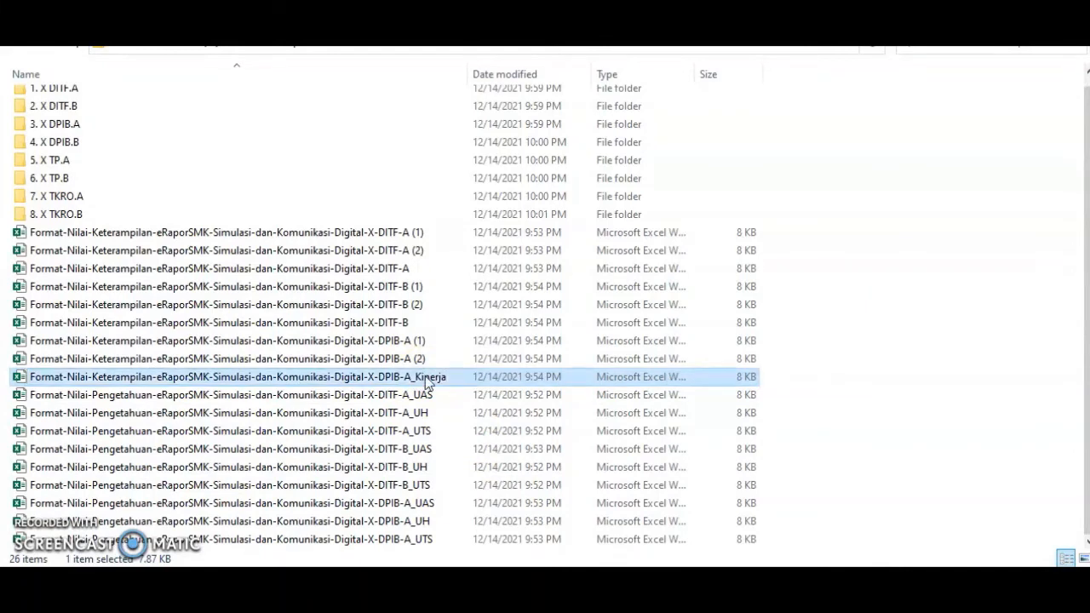
# Check the Aktifitas Penilaian row in the Keterampilan X-DPIB-A (2) workbook, close it, and rename the file to end in X-DPIB-A_Portofolio.
pyautogui.doubleClick(372, 360)
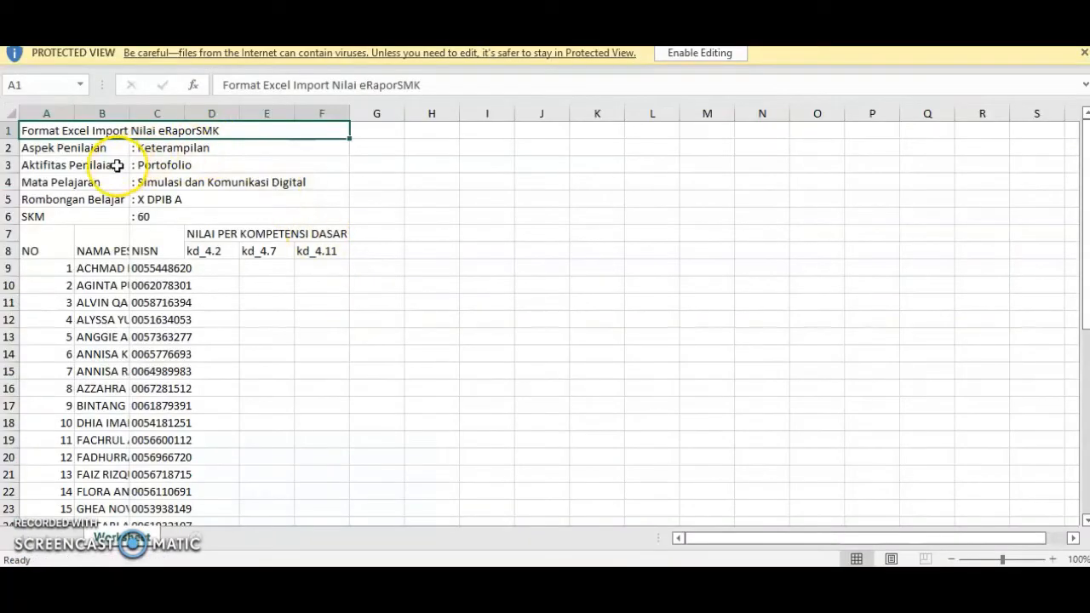
pyautogui.moveTo(85, 164); pyautogui.dragTo(146, 166)
pyautogui.click(1073, 6)
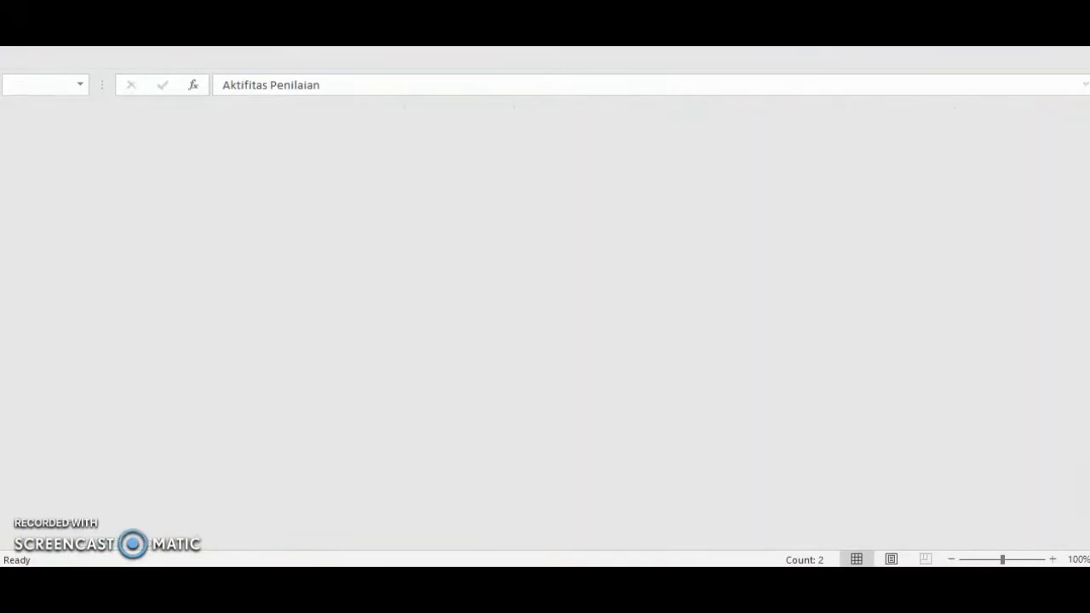
pyautogui.rightClick(383, 359)
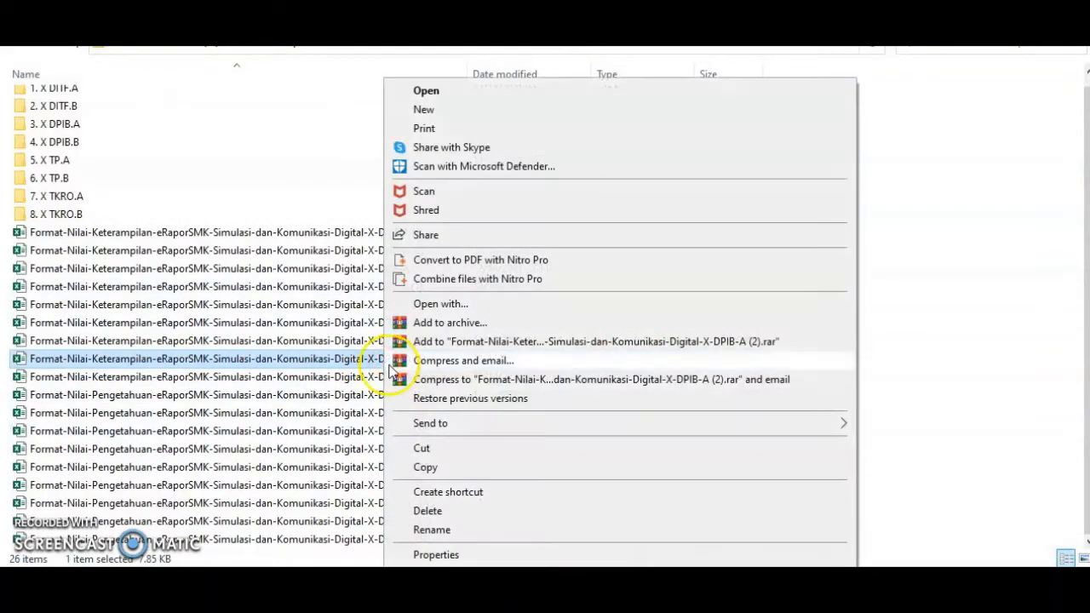
pyautogui.click(430, 527)
pyautogui.click(445, 359)
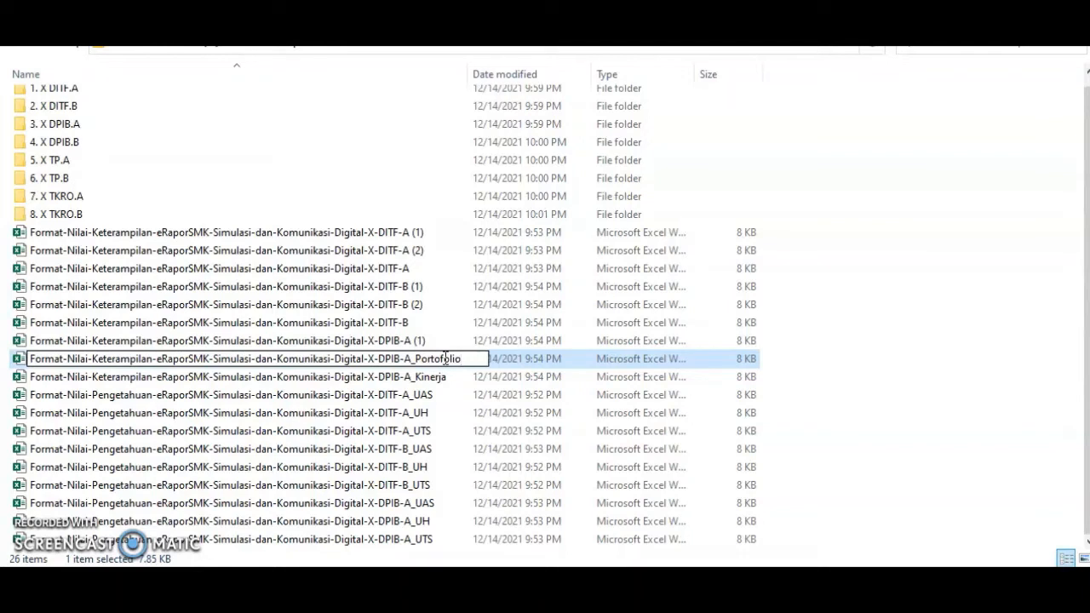
pyautogui.click(550, 345)
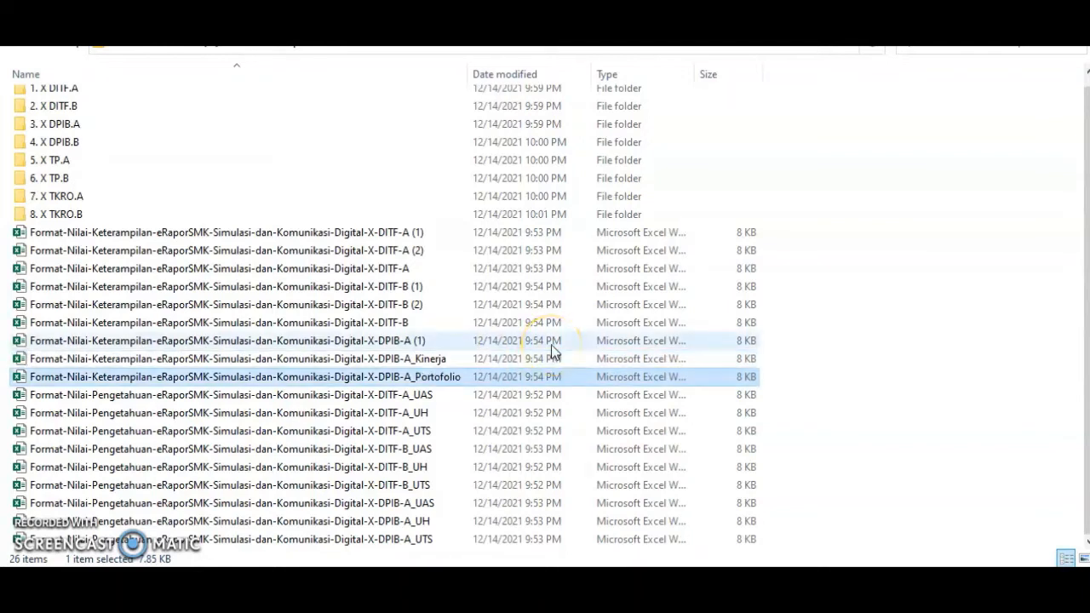
# Check the Aktifitas Penilaian row in the Keterampilan X-DPIB-A (1) workbook, close it, and open its file name for editing.
pyautogui.doubleClick(387, 341)
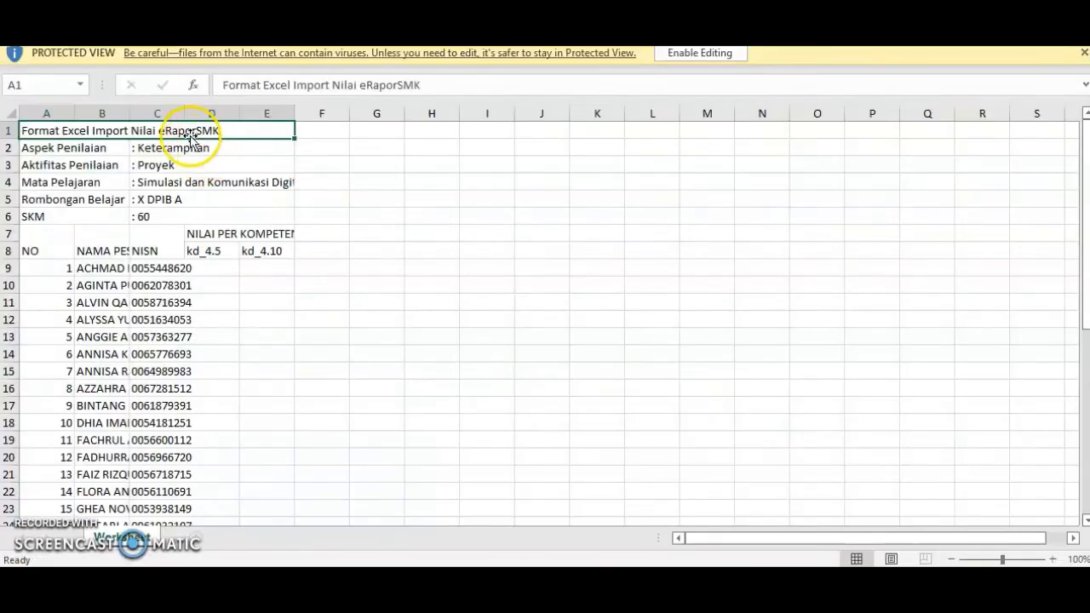
pyautogui.moveTo(115, 164); pyautogui.dragTo(171, 167)
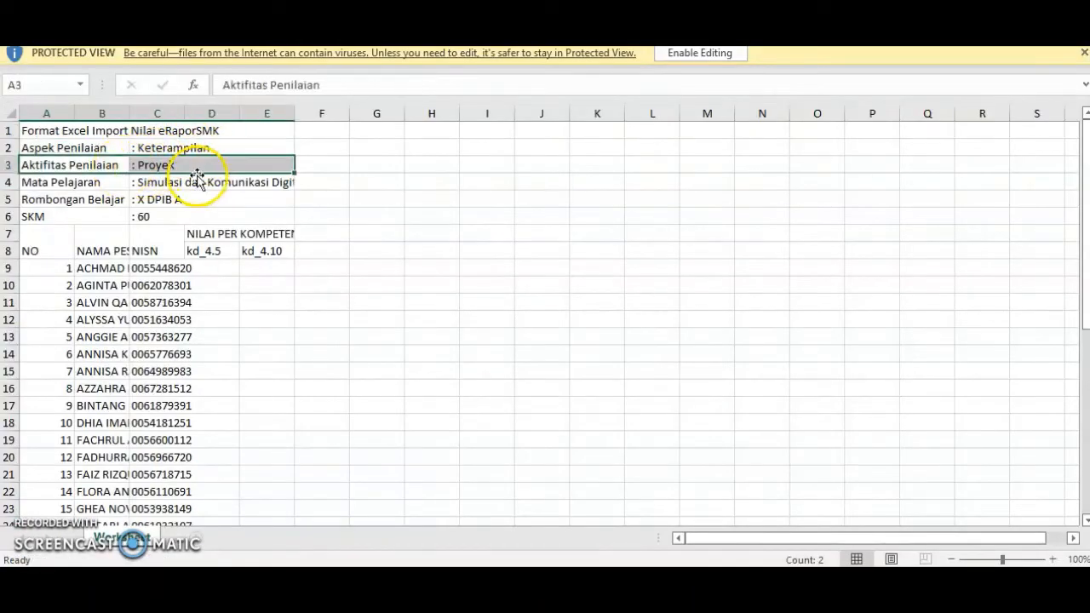
pyautogui.hotkey('alt', 'F4')
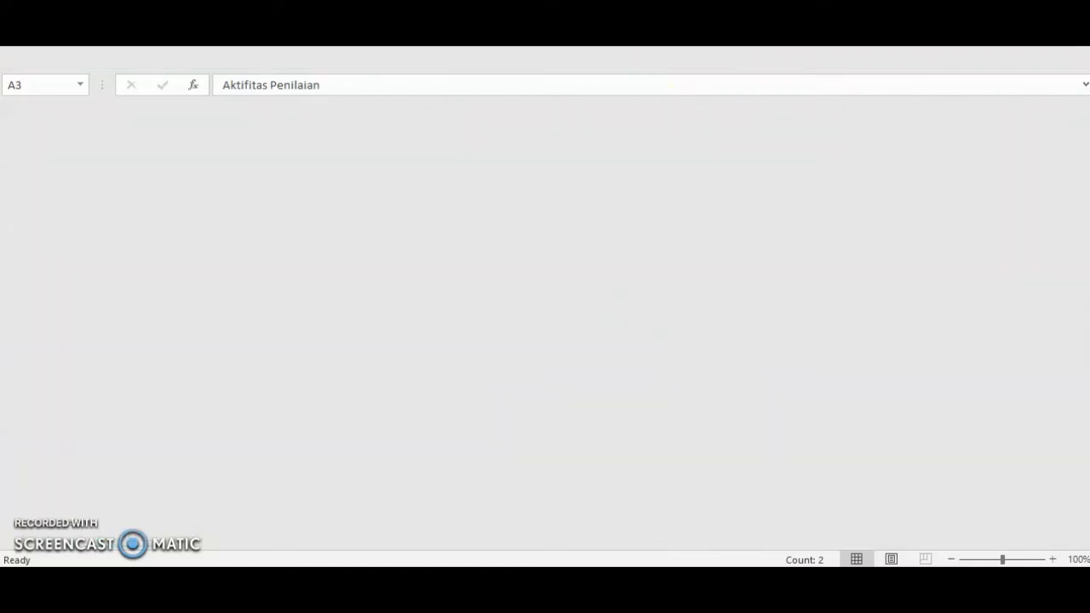
pyautogui.click(434, 342)
pyautogui.rightClick(434, 343)
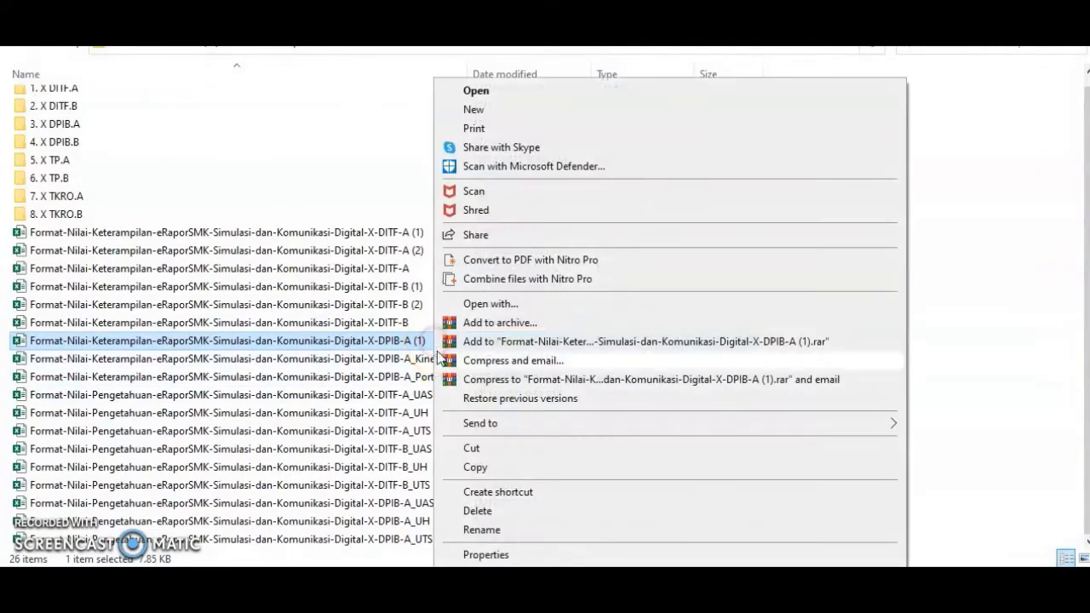
pyautogui.click(483, 524)
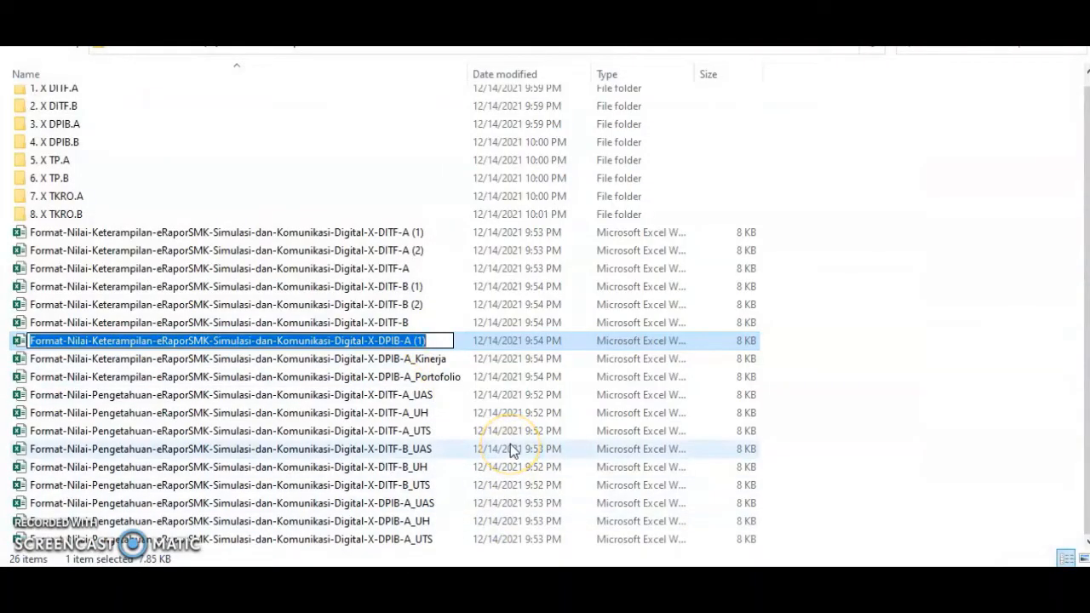
# Rename the Keterampilan X-DPIB-A (1) file, replacing its " (1)" ending with "_Proyek".
pyautogui.press('End')
pyautogui.press('BackSpace')
pyautogui.press('BackSpace')
pyautogui.press('BackSpace')
pyautogui.press('BackSpace')
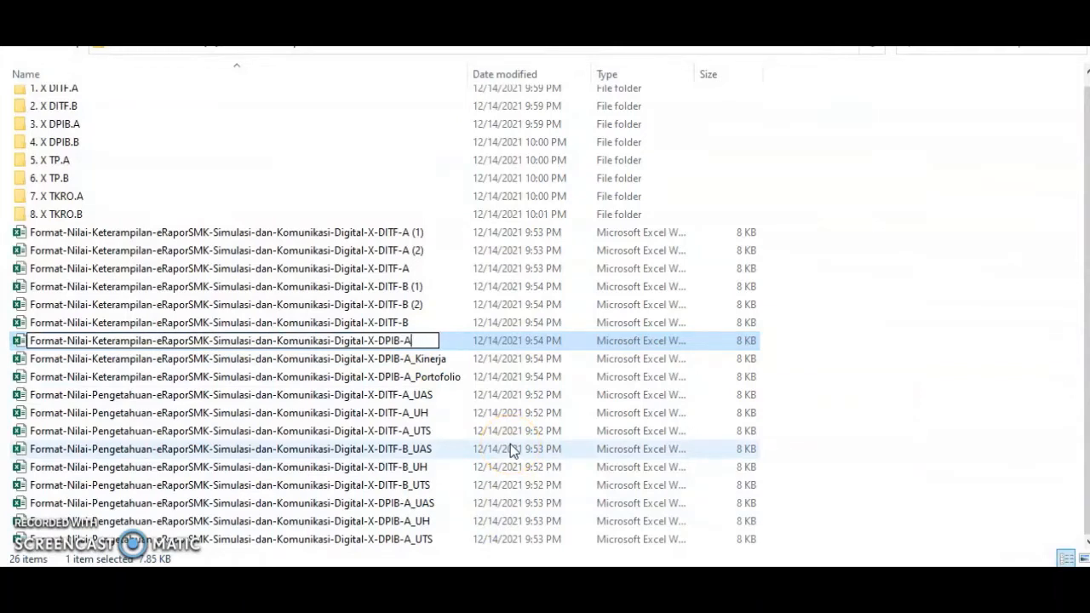
pyautogui.write('_Proyek')
pyautogui.press('Return')
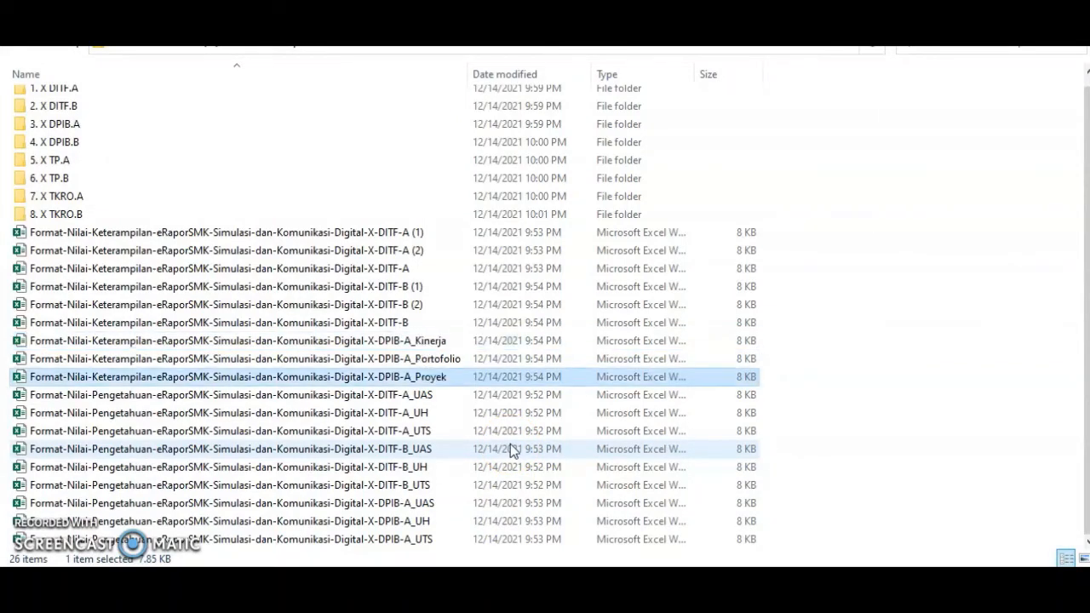
# Check the assessment activity inside the unnumbered Keterampilan X-DITF-B workbook, close it, and append "_Kinerja" to its file name.
pyautogui.doubleClick(359, 322)
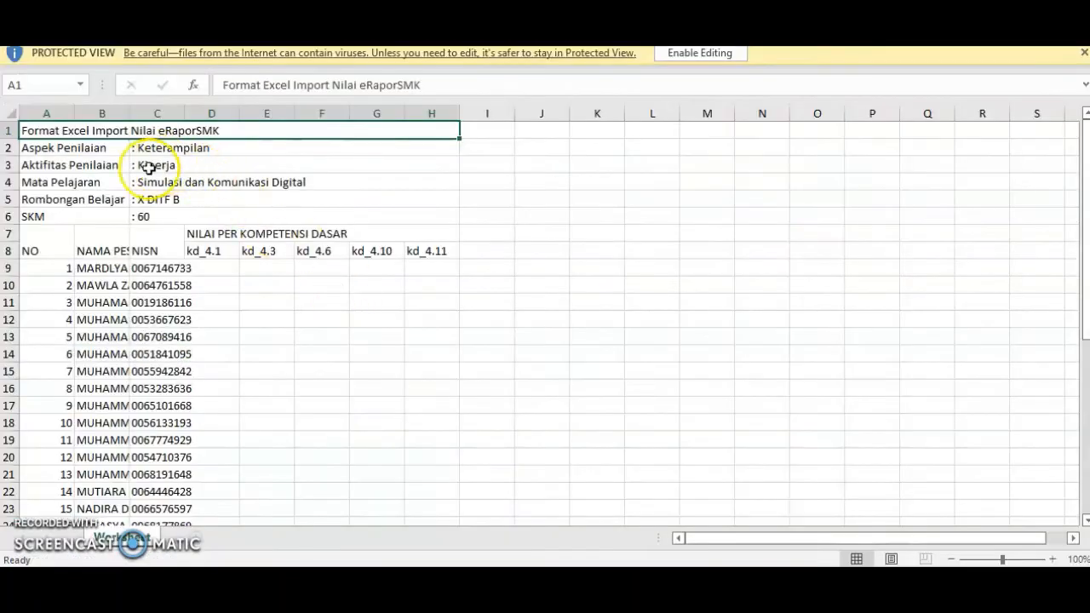
pyautogui.moveTo(117, 166); pyautogui.dragTo(170, 165)
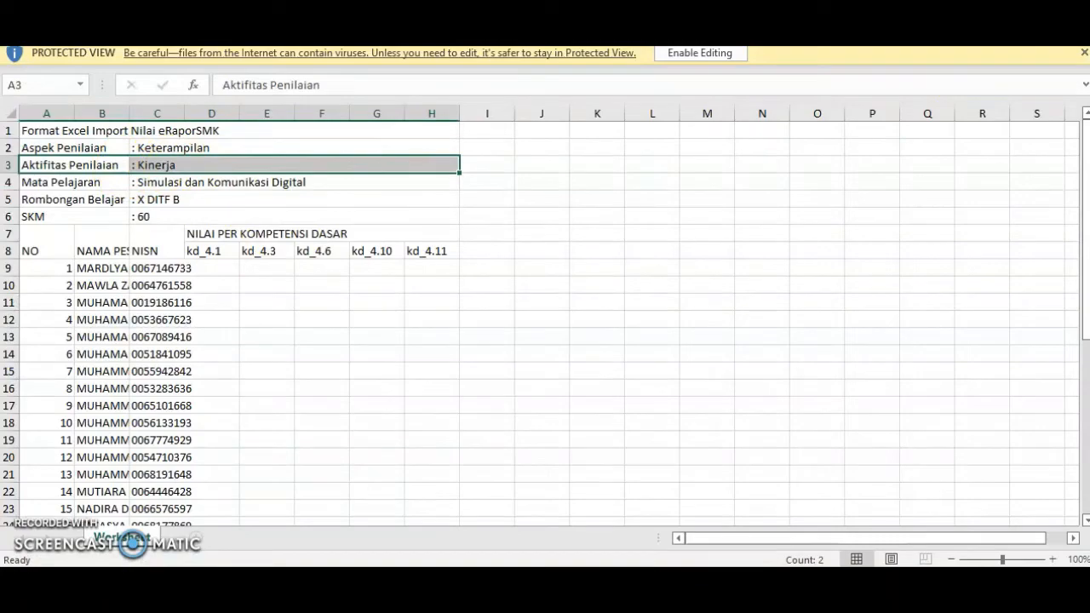
pyautogui.click(1071, 12)
pyautogui.rightClick(414, 323)
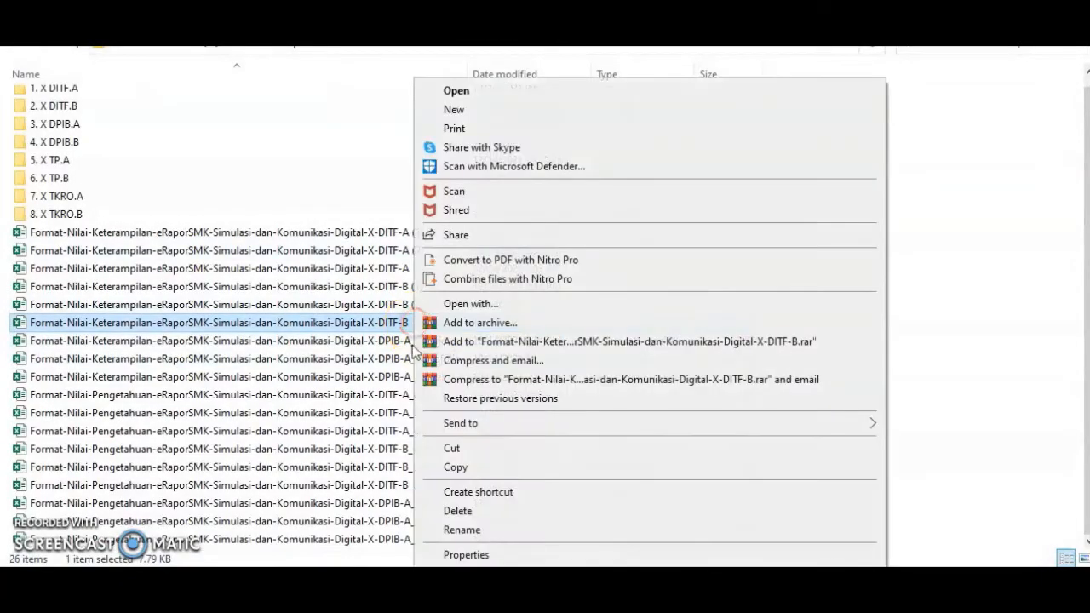
pyautogui.click(462, 529)
pyautogui.press('End')
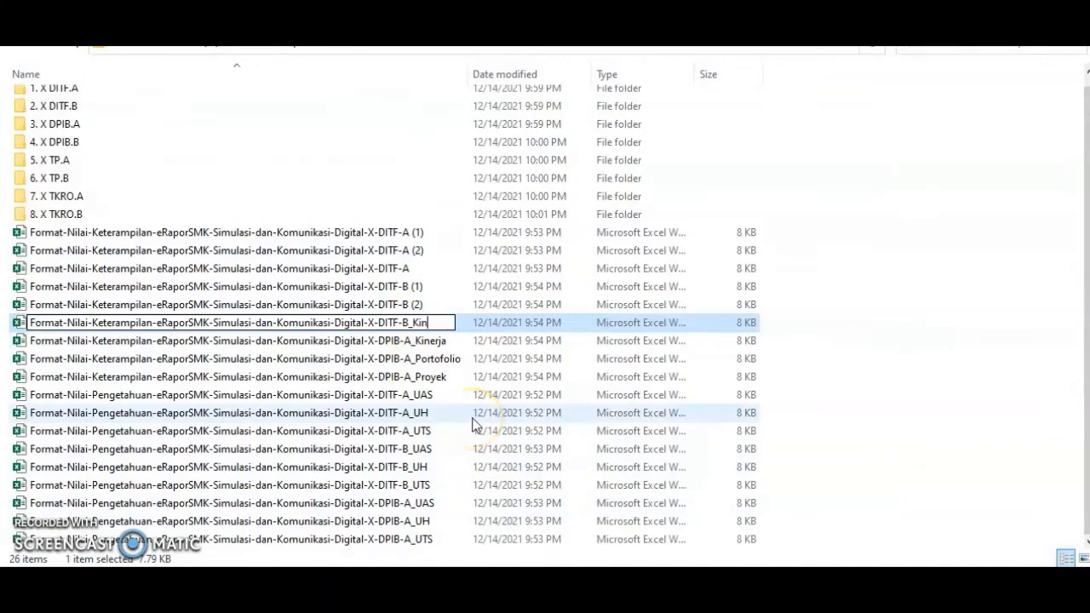
pyautogui.press('Return')
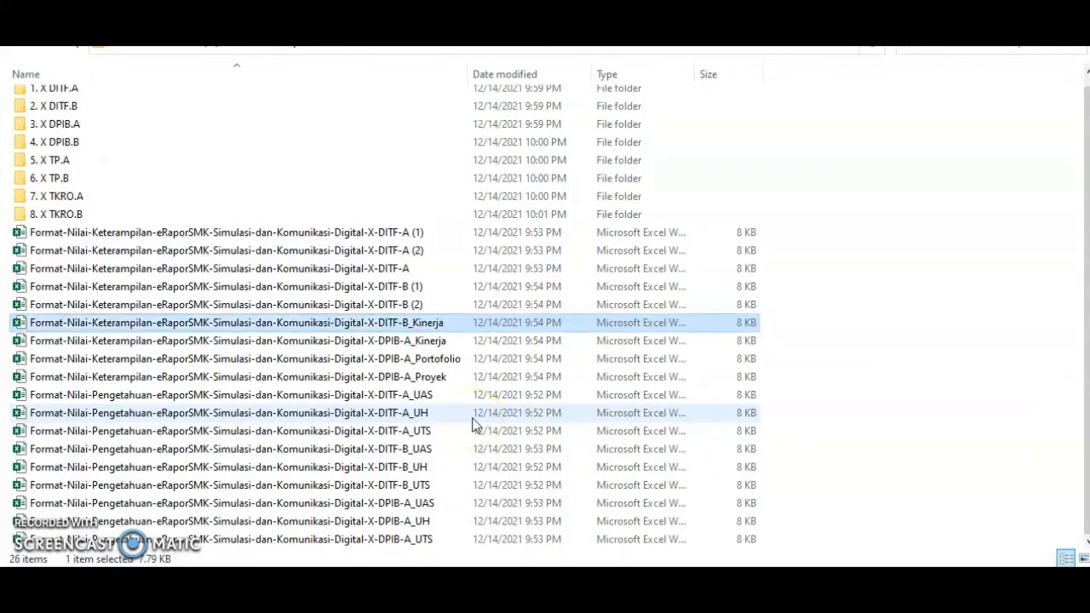
# Check the assessment activity inside the Keterampilan X-DITF-B (2) workbook and rename the file to end in "X-DITF-B_Portofolio".
pyautogui.doubleClick(380, 305)
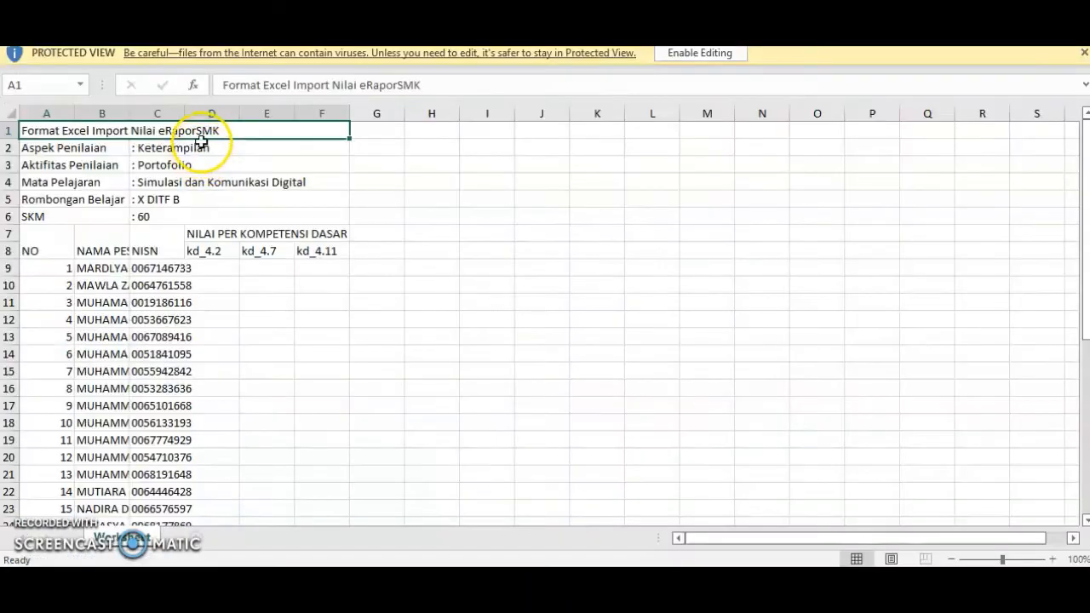
pyautogui.moveTo(128, 163); pyautogui.dragTo(145, 162)
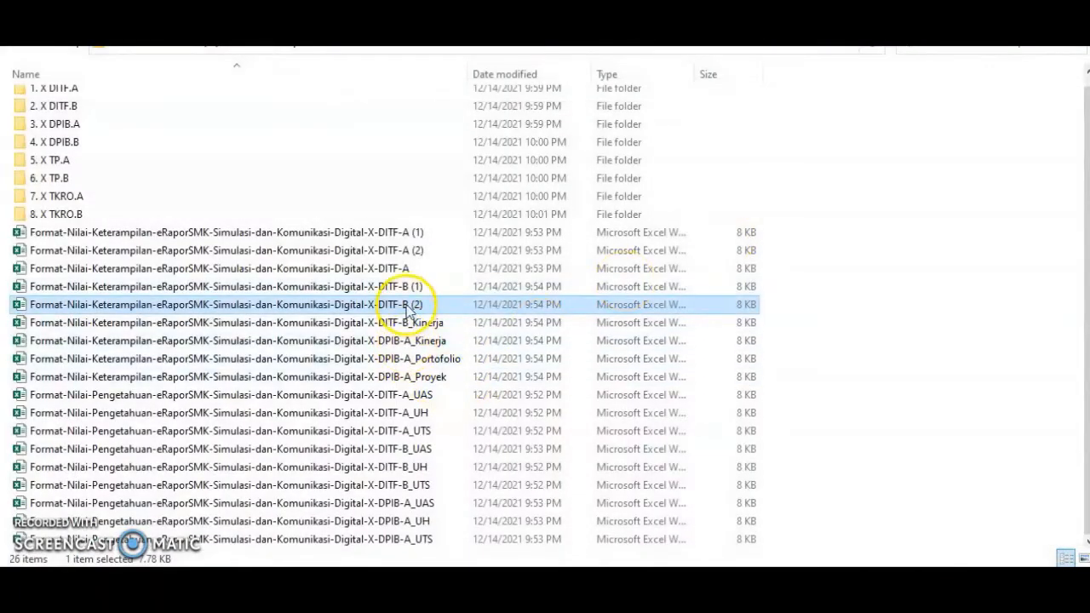
pyautogui.rightClick(423, 307)
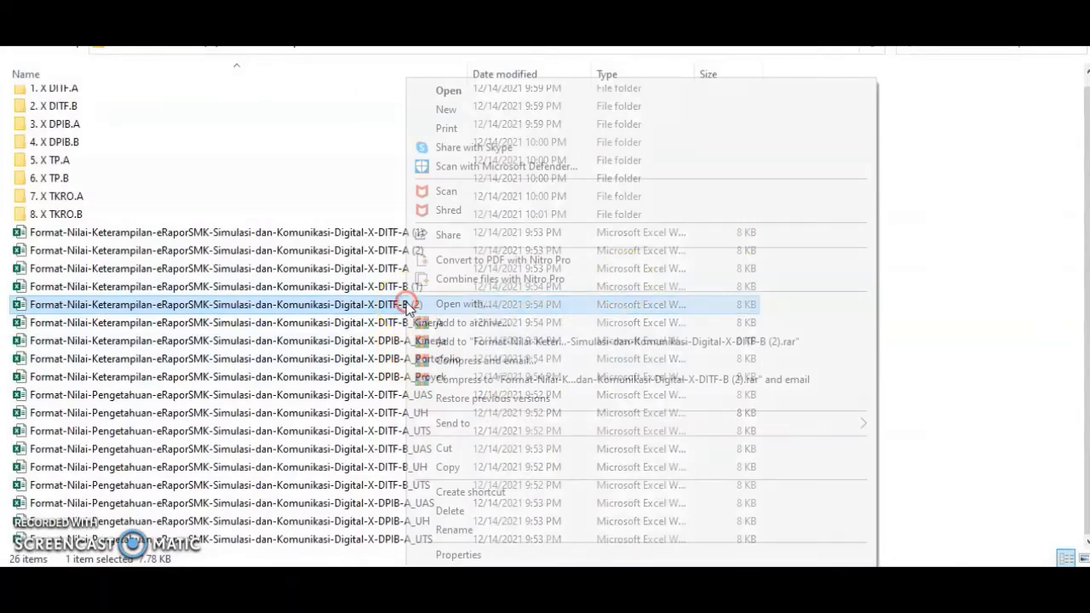
pyautogui.click(473, 528)
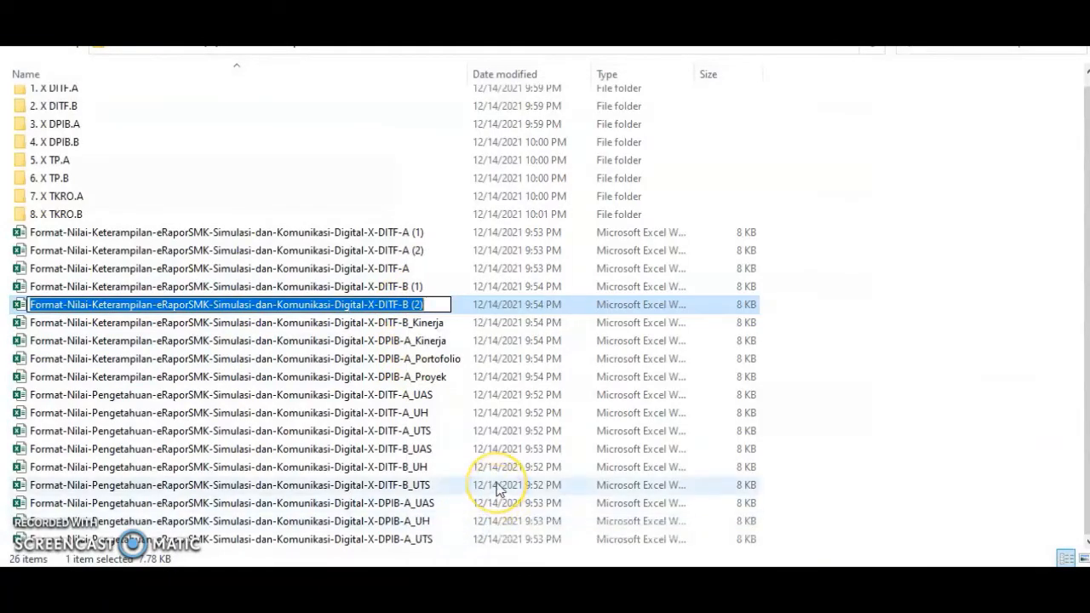
pyautogui.press('Right')
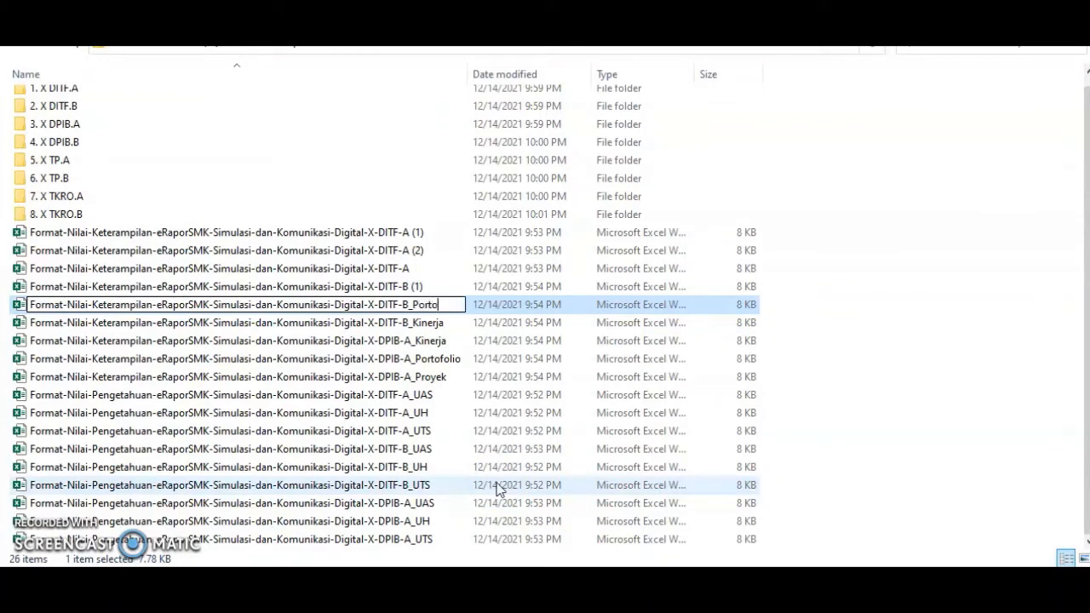
pyautogui.press('Return')
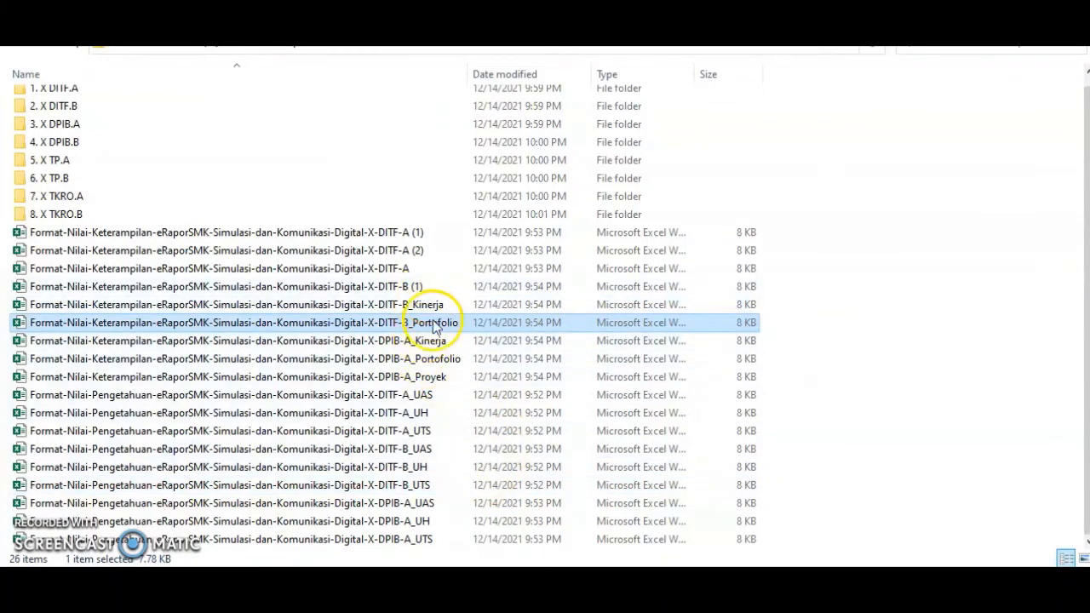
# Rename the Keterampilan X-DITF-B (1) file so its name ends in "X-DITF-B_Proyek".
pyautogui.click(417, 287)
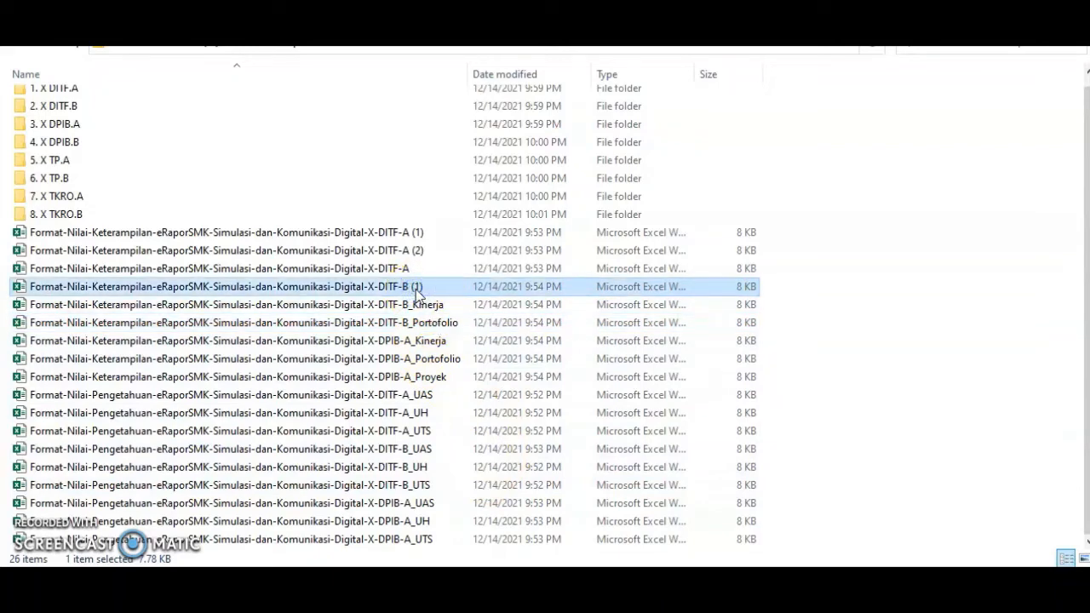
pyautogui.rightClick(417, 291)
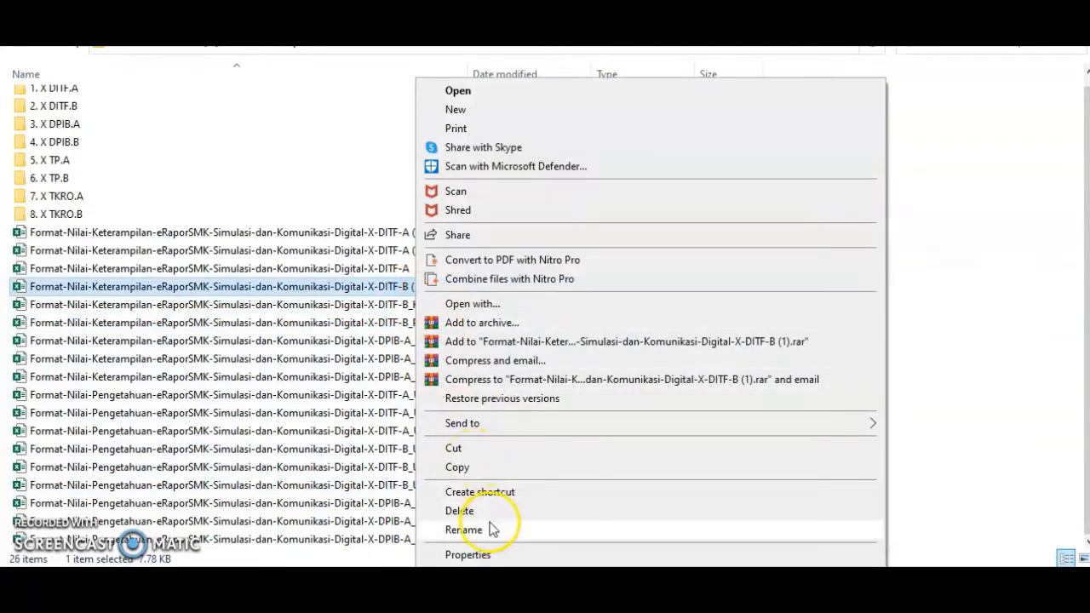
pyautogui.click(464, 529)
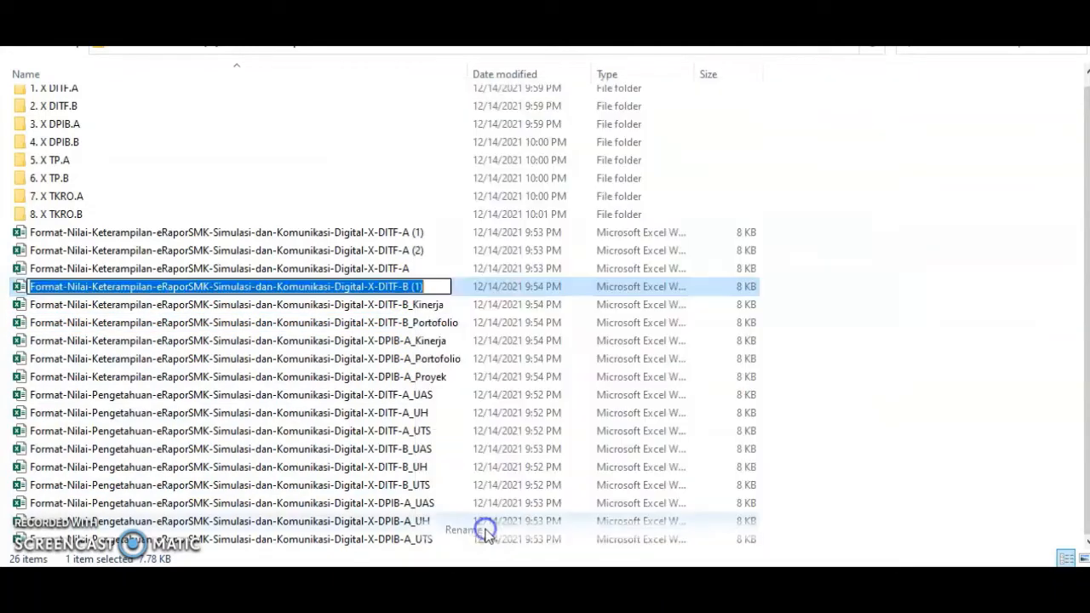
pyautogui.click(430, 284)
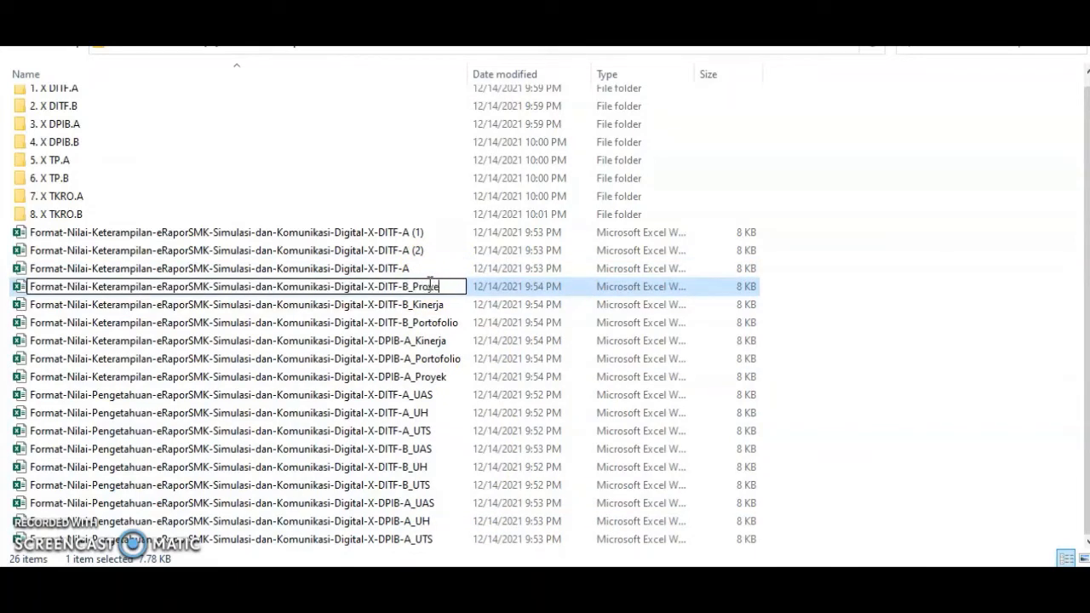
pyautogui.press('Return')
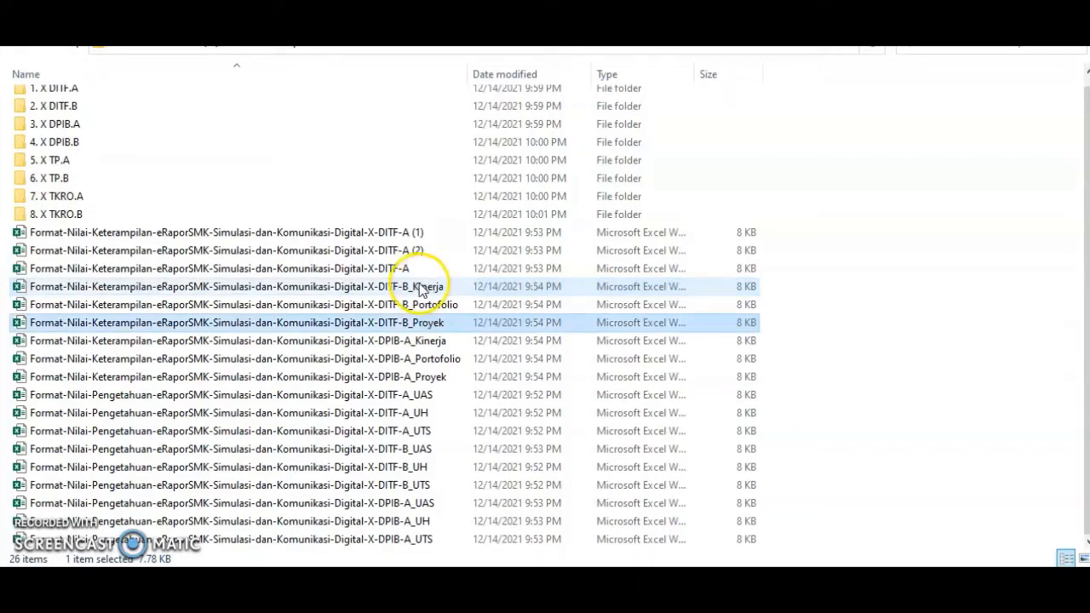
# Check the assessment activity inside the unnumbered Keterampilan X-DITF-A workbook and append "_Kinerja" to its file name.
pyautogui.click(385, 269)
pyautogui.doubleClick(385, 269)
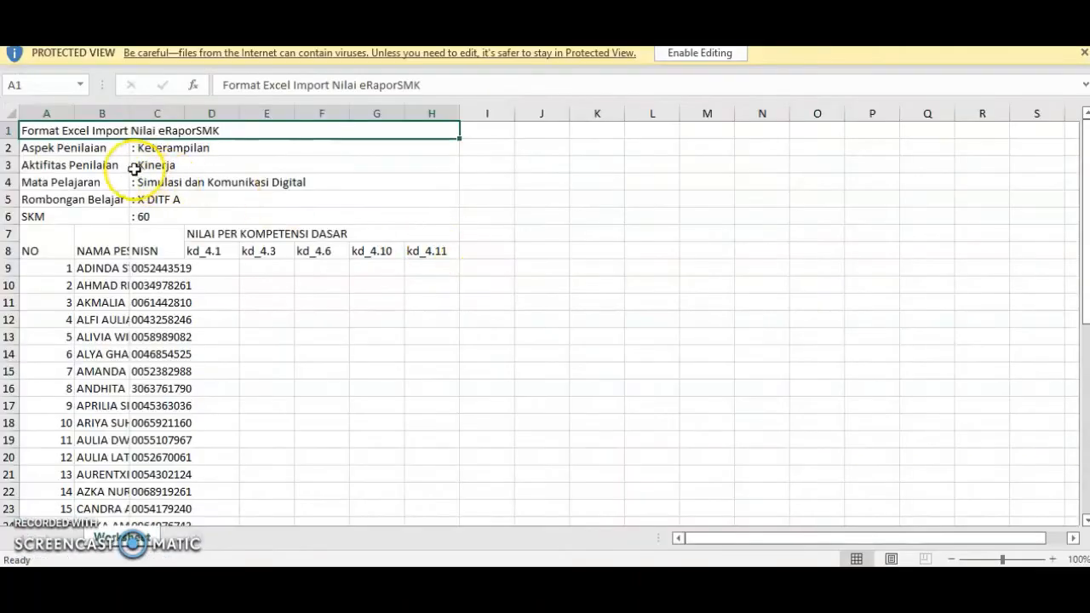
pyautogui.moveTo(130, 163); pyautogui.dragTo(164, 161)
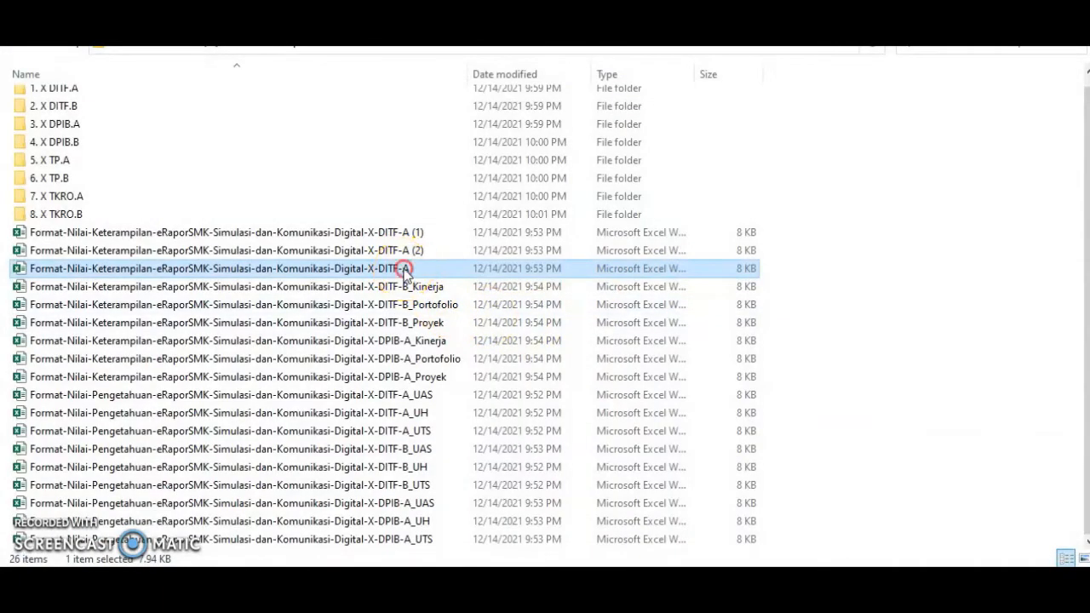
pyautogui.rightClick(405, 269)
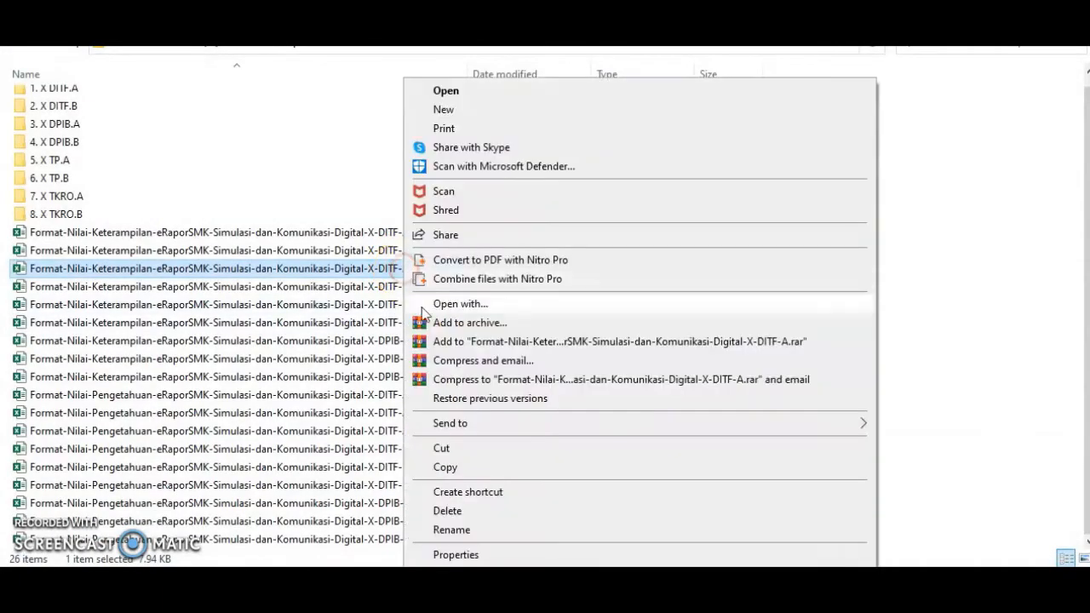
pyautogui.click(448, 530)
pyautogui.click(419, 269)
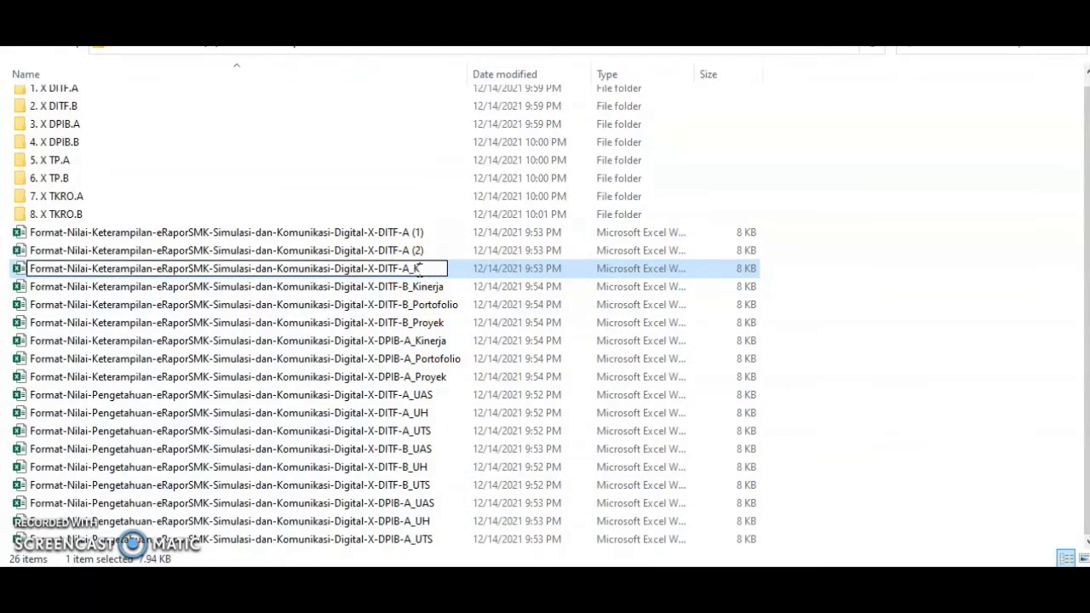
pyautogui.write('_Kinerja')
pyautogui.press('Return')
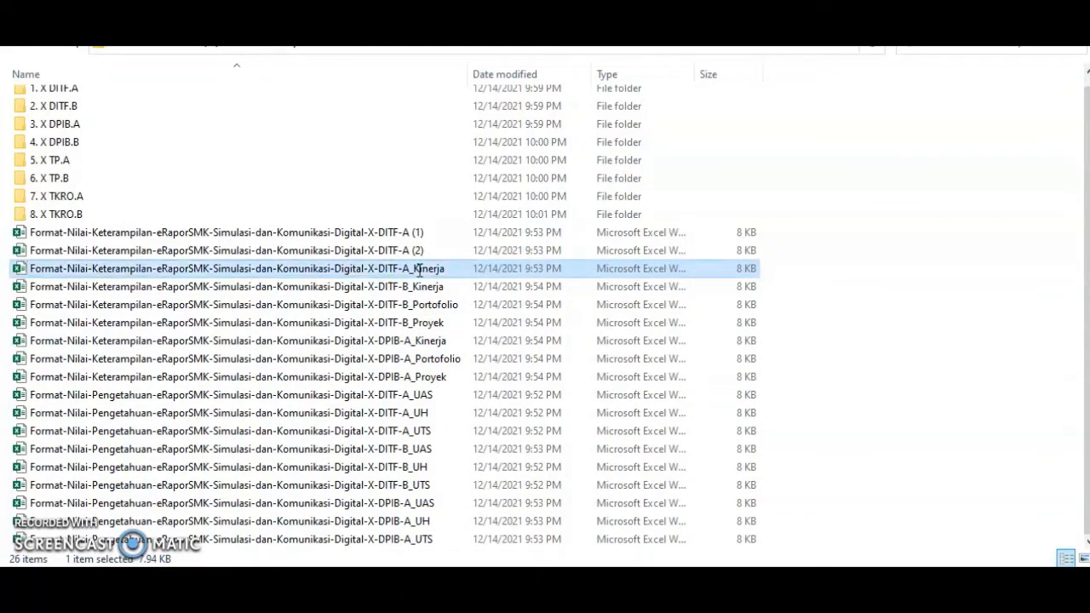
# Check the assessment activity inside the Keterampilan X-DITF-A (2) workbook, close it, and rename the file to end in "X-DITF-A_Portofolio".
pyautogui.click(385, 254)
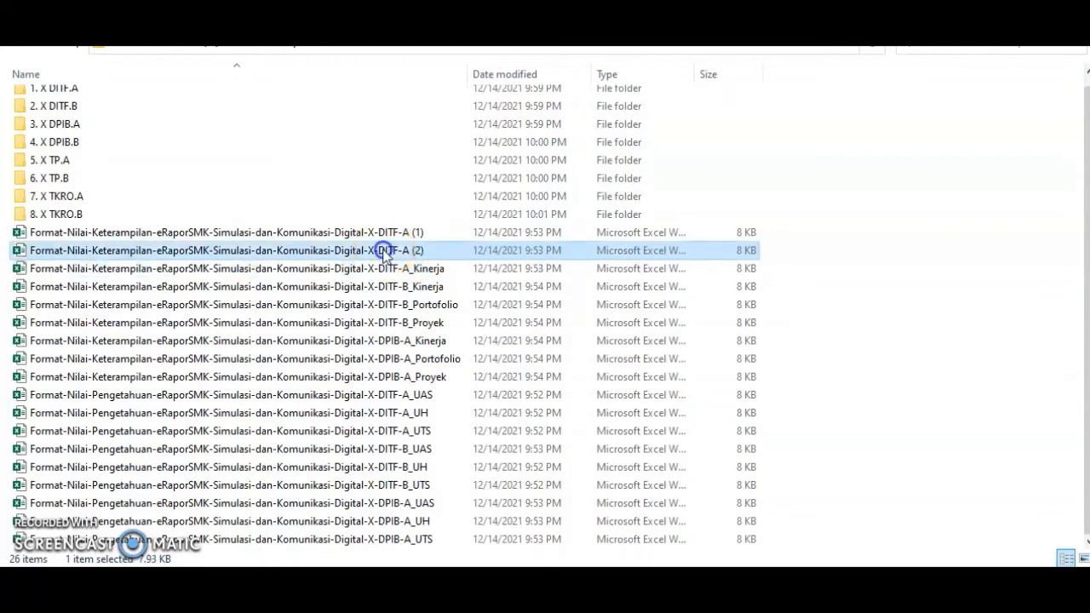
pyautogui.doubleClick(385, 254)
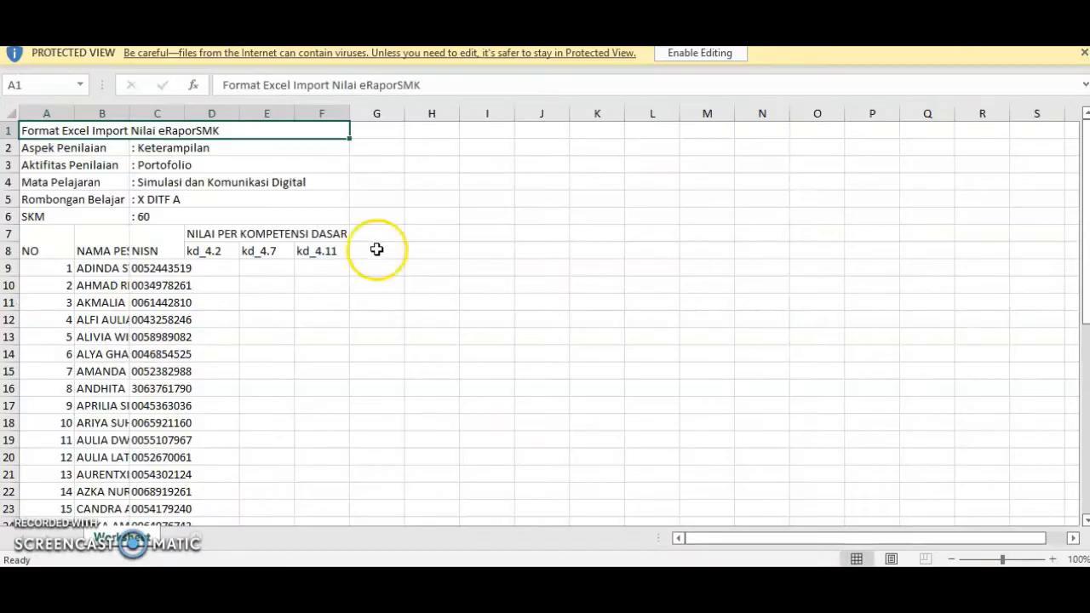
pyautogui.moveTo(122, 163); pyautogui.dragTo(163, 166)
pyautogui.hotkey('alt', 'F4')
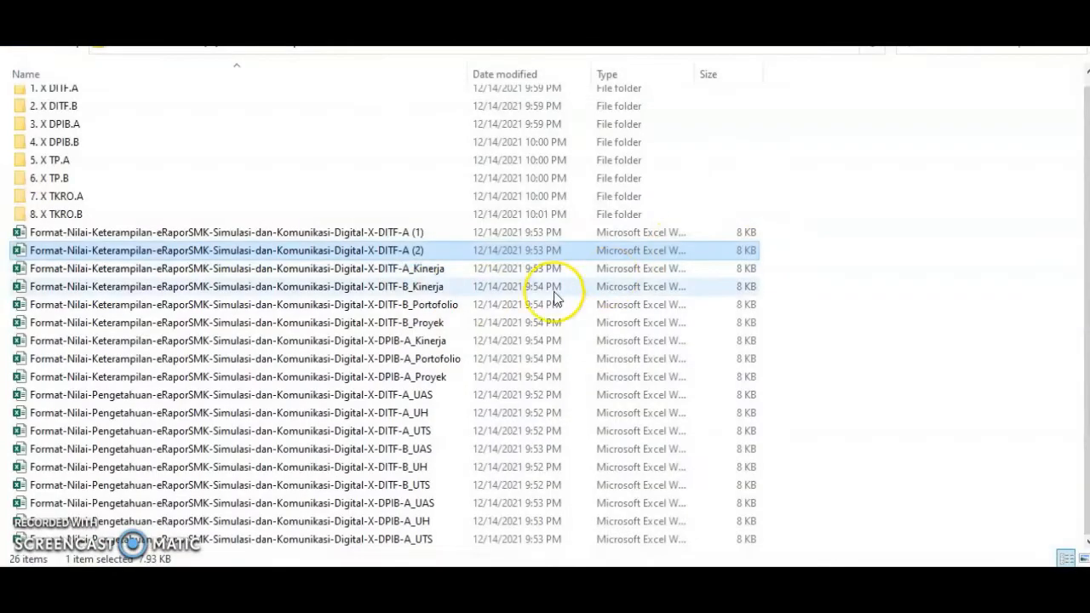
pyautogui.rightClick(395, 252)
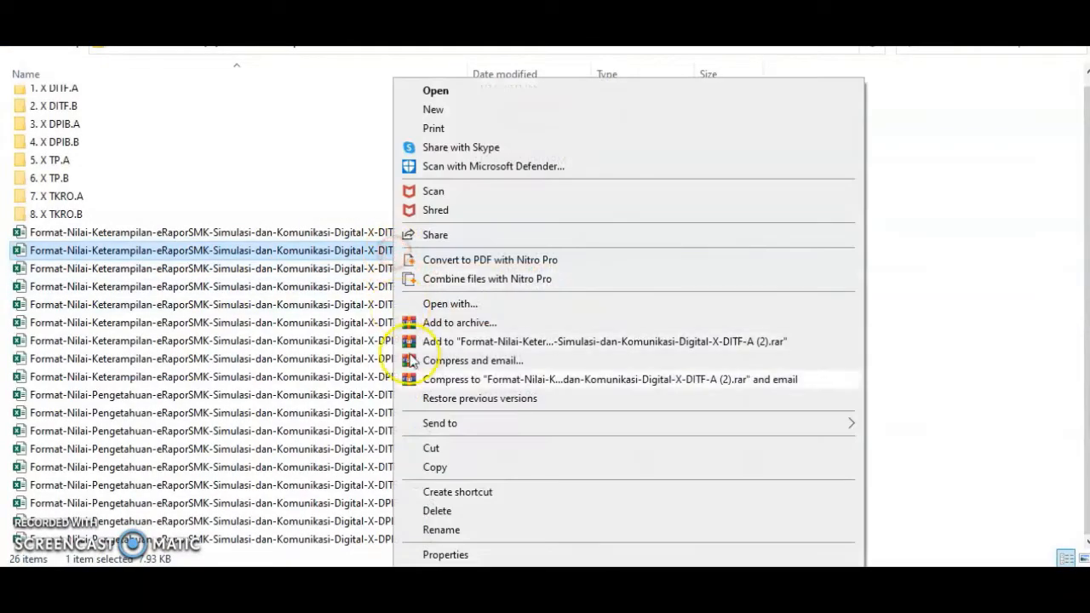
pyautogui.click(441, 529)
pyautogui.press('End')
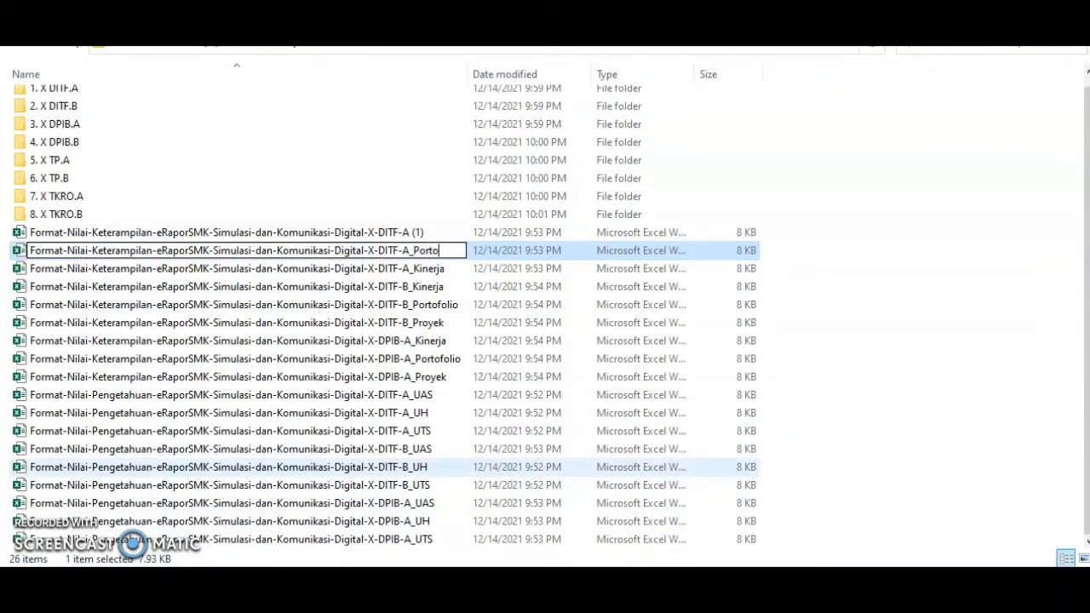
pyautogui.press('Return')
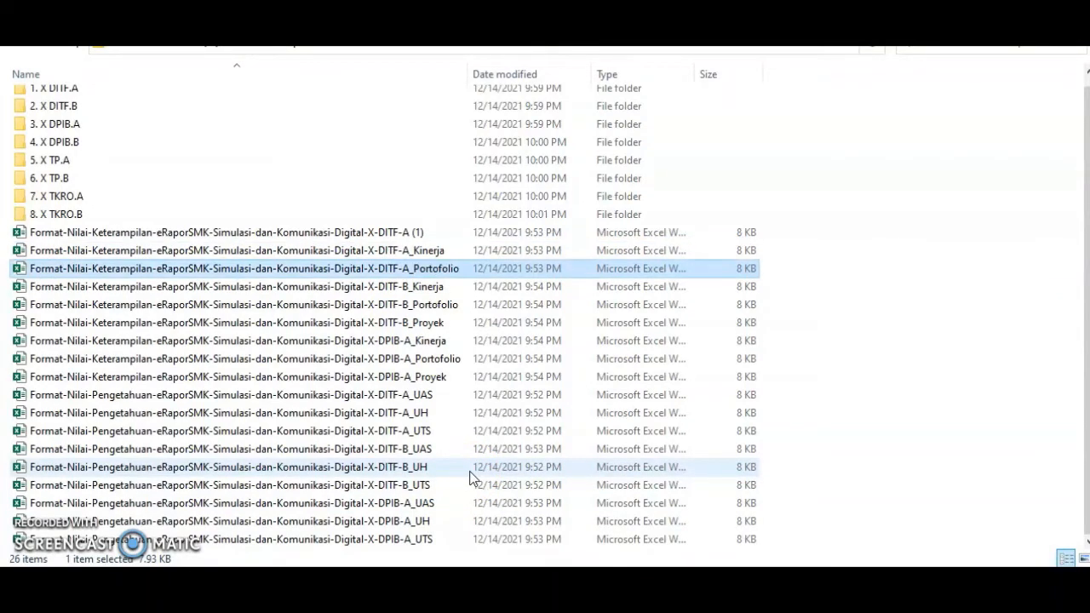
# Rename the Keterampilan X-DITF-A (1) file so its name ends in "X-DITF-A_Proyek", with a capital P.
pyautogui.rightClick(397, 232)
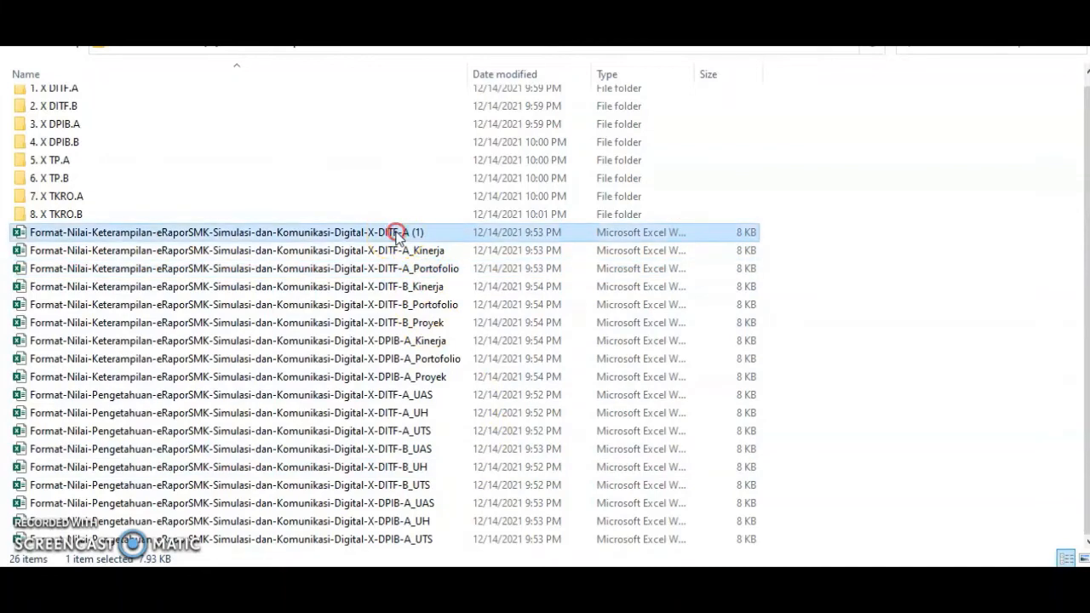
pyautogui.click(444, 529)
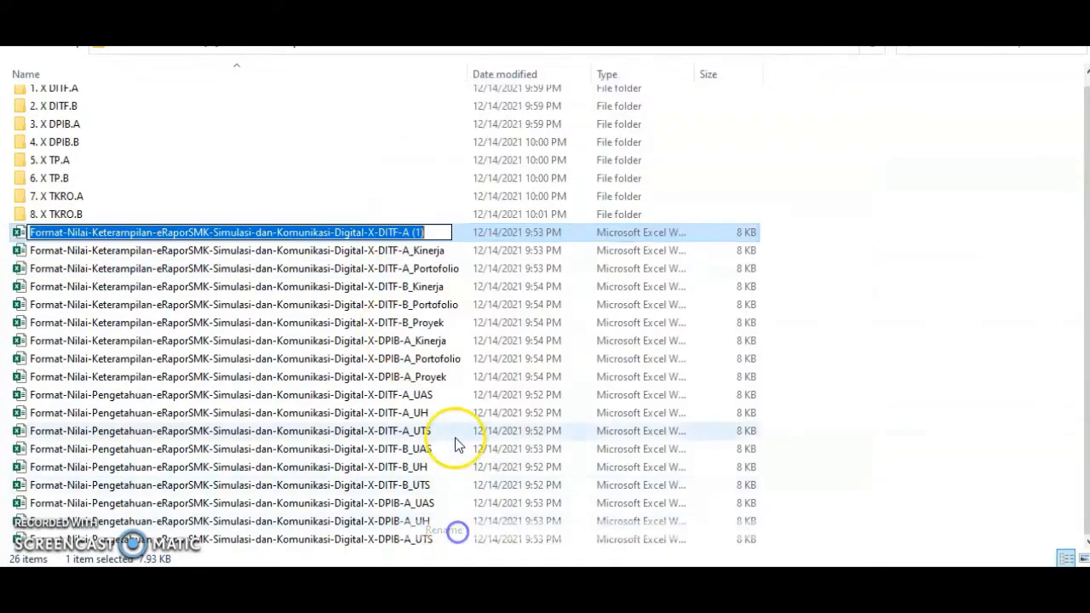
pyautogui.click(430, 232)
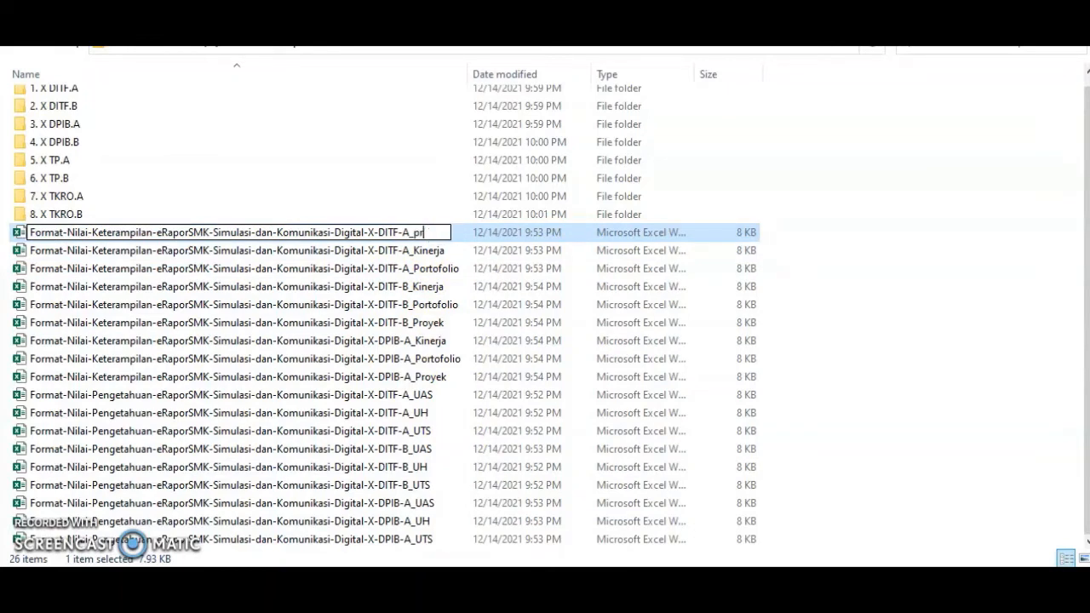
pyautogui.click(424, 233)
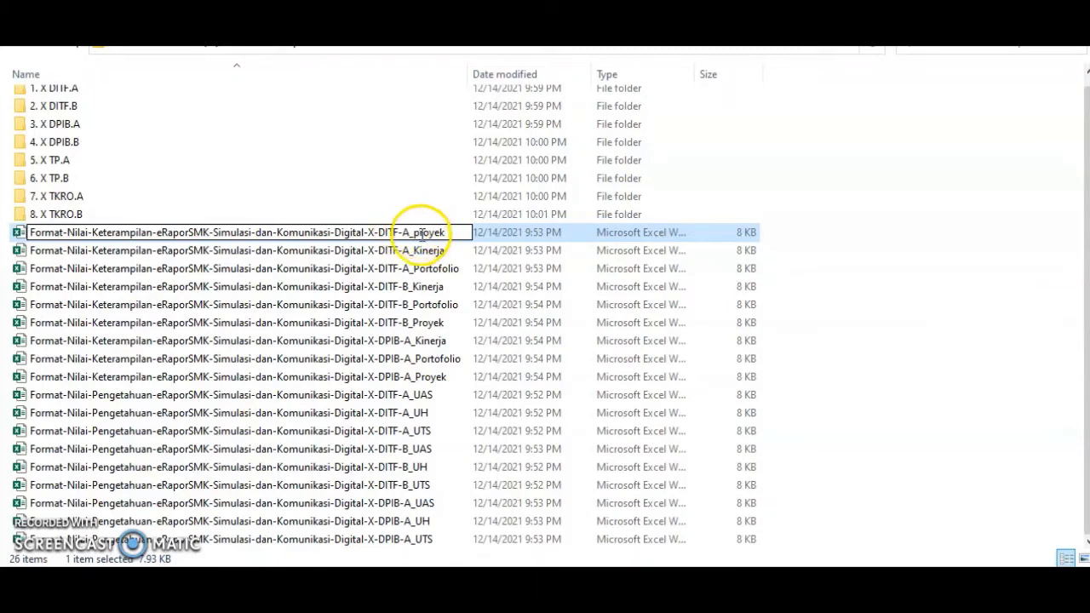
pyautogui.press('BackSpace')
pyautogui.write('P')
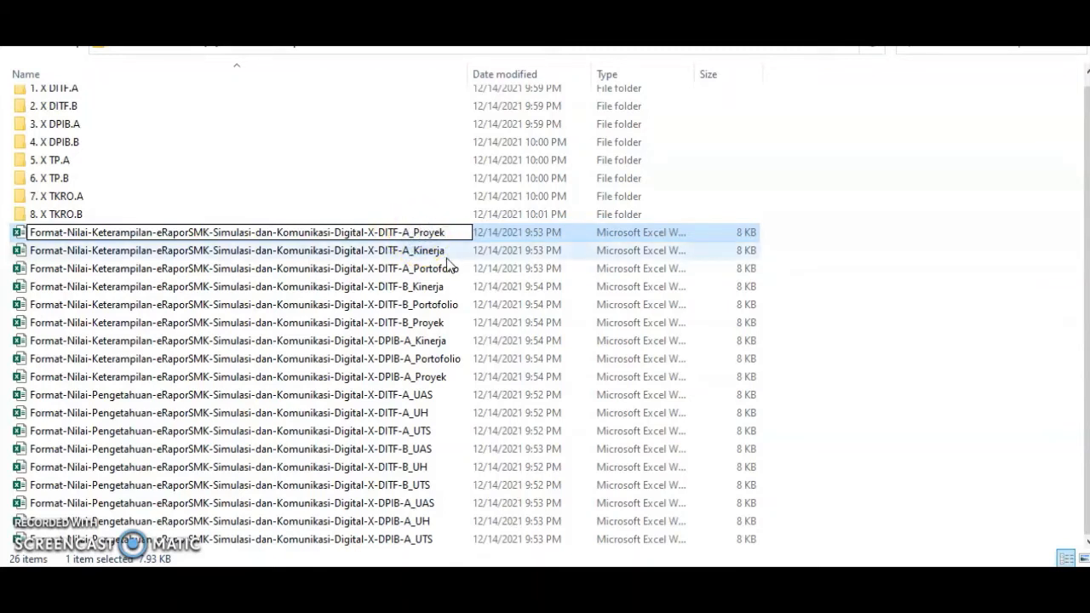
pyautogui.press('Return')
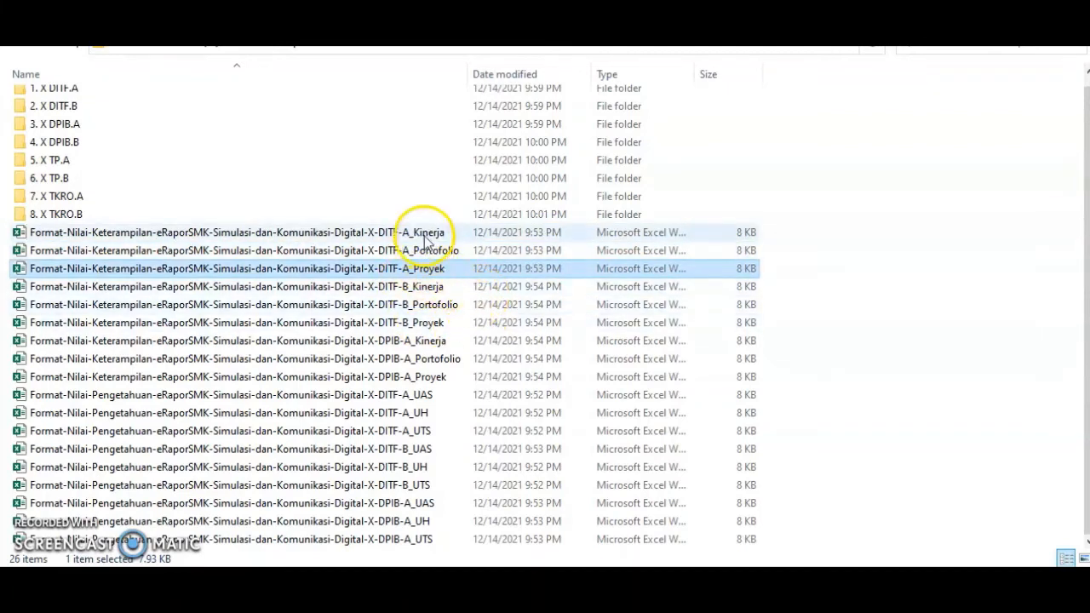
pyautogui.click(426, 233)
pyautogui.click(433, 250)
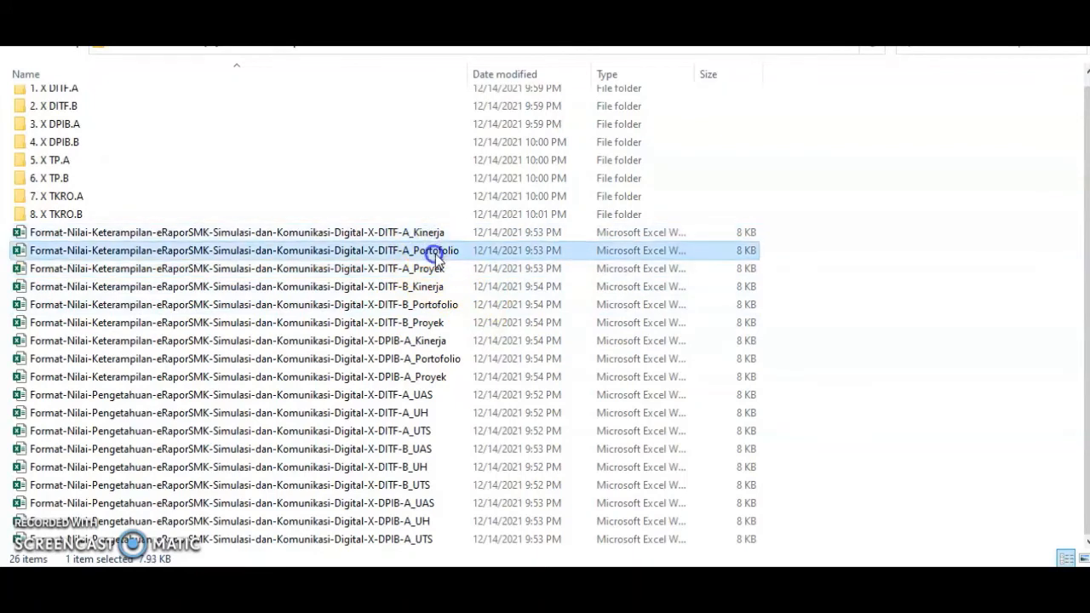
pyautogui.click(433, 268)
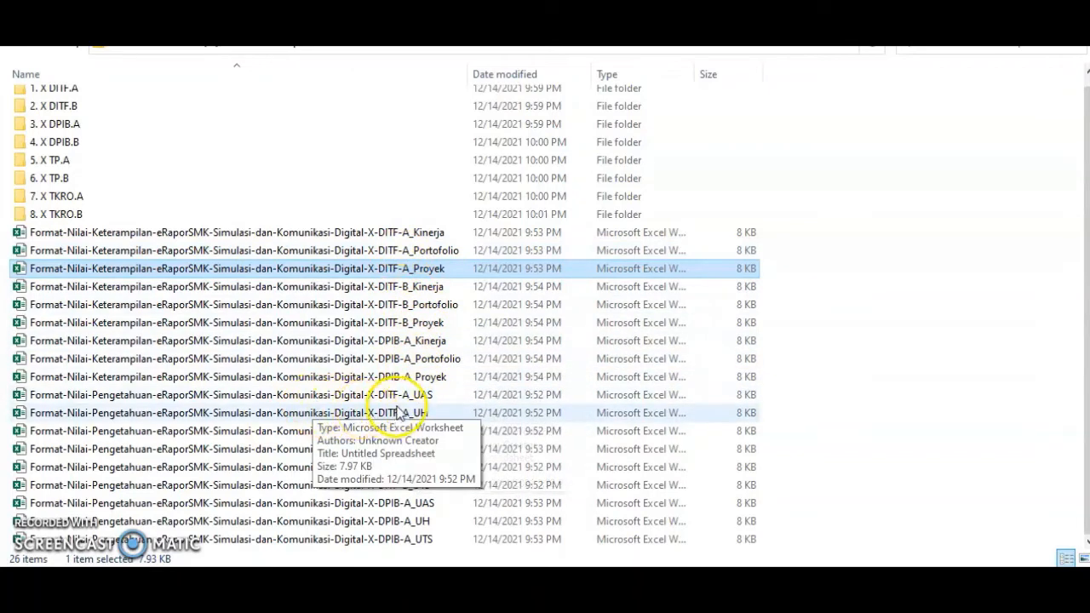
pyautogui.click(433, 395)
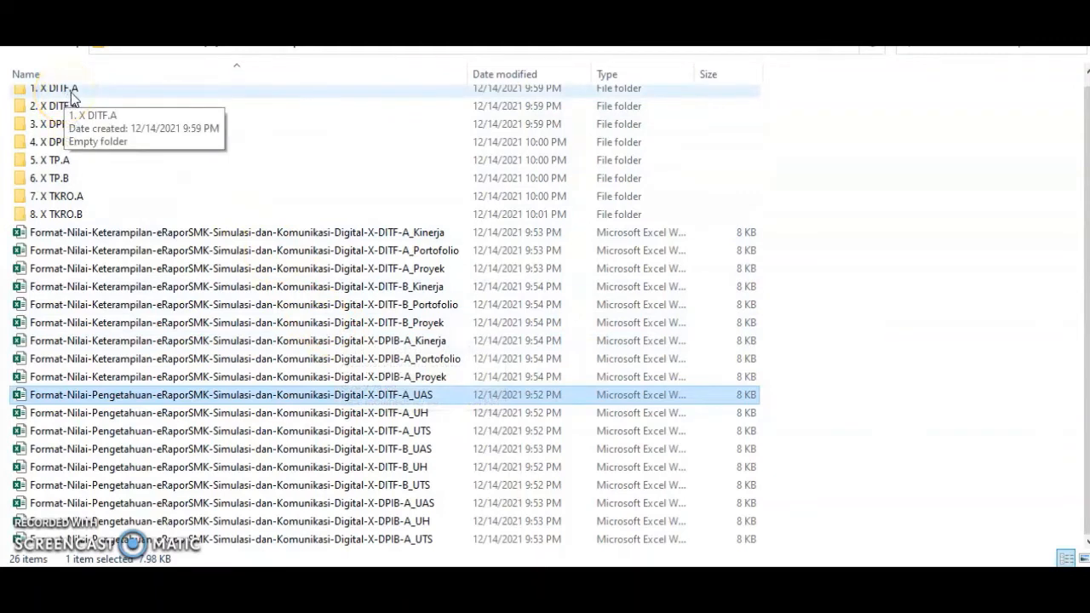
# Move the six X-DITF-A workbooks, three Keterampilan and three Pengetahuan, into the "1. X DITF.A" folder.
pyautogui.click(368, 234)
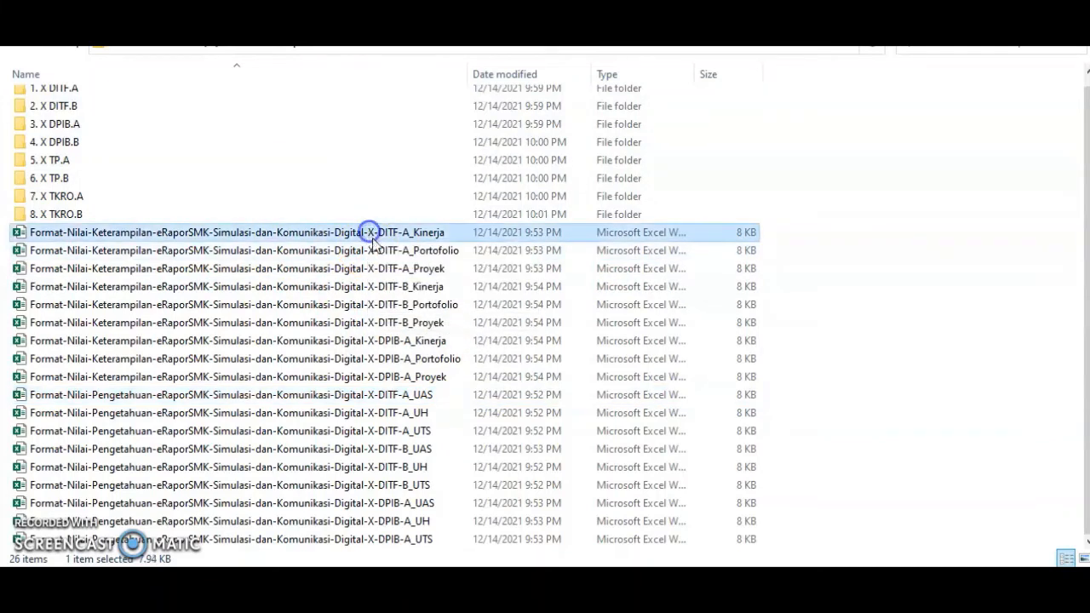
pyautogui.keyDown('shift'); pyautogui.click(380, 249); pyautogui.keyUp('shift')
pyautogui.keyDown('shift'); pyautogui.click(383, 269); pyautogui.keyUp('shift')
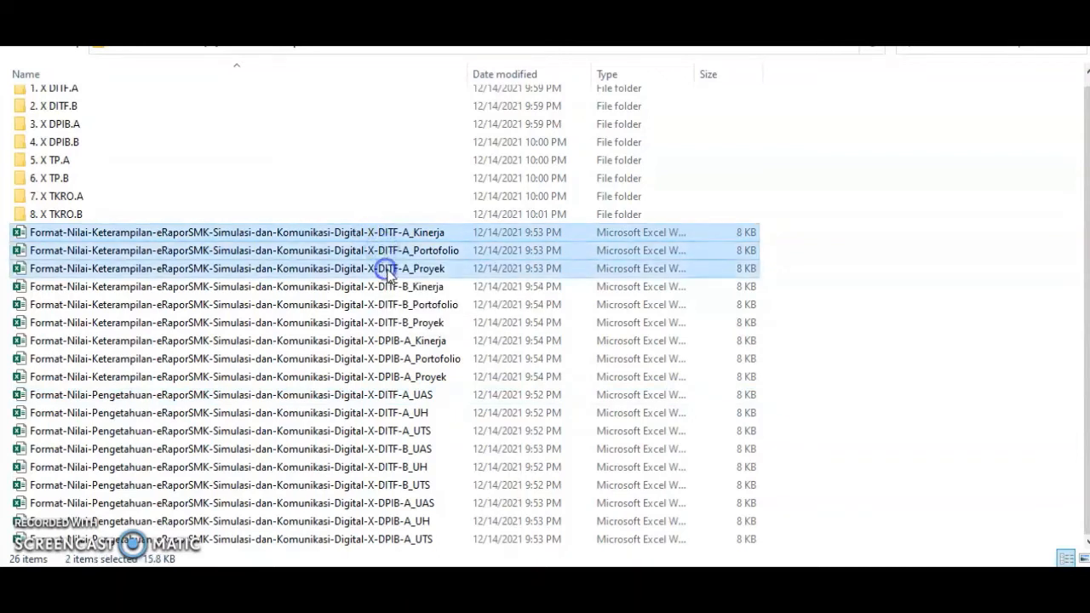
pyautogui.keyDown('ctrl'); pyautogui.click(394, 395); pyautogui.keyUp('ctrl')
pyautogui.keyDown('ctrl'); pyautogui.click(391, 412); pyautogui.keyUp('ctrl')
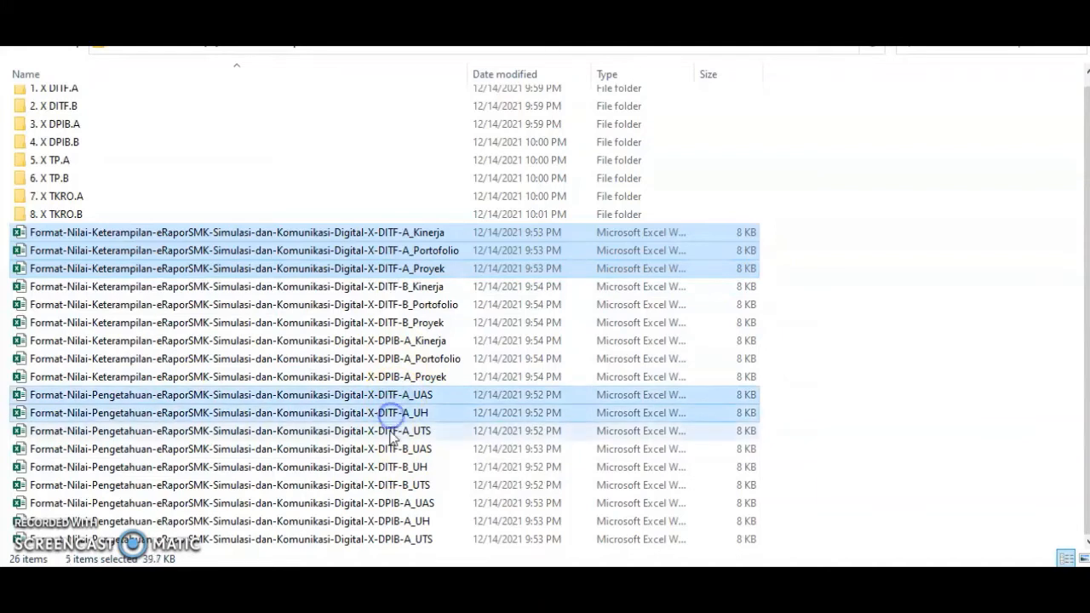
pyautogui.keyDown('ctrl'); pyautogui.click(393, 430); pyautogui.keyUp('ctrl')
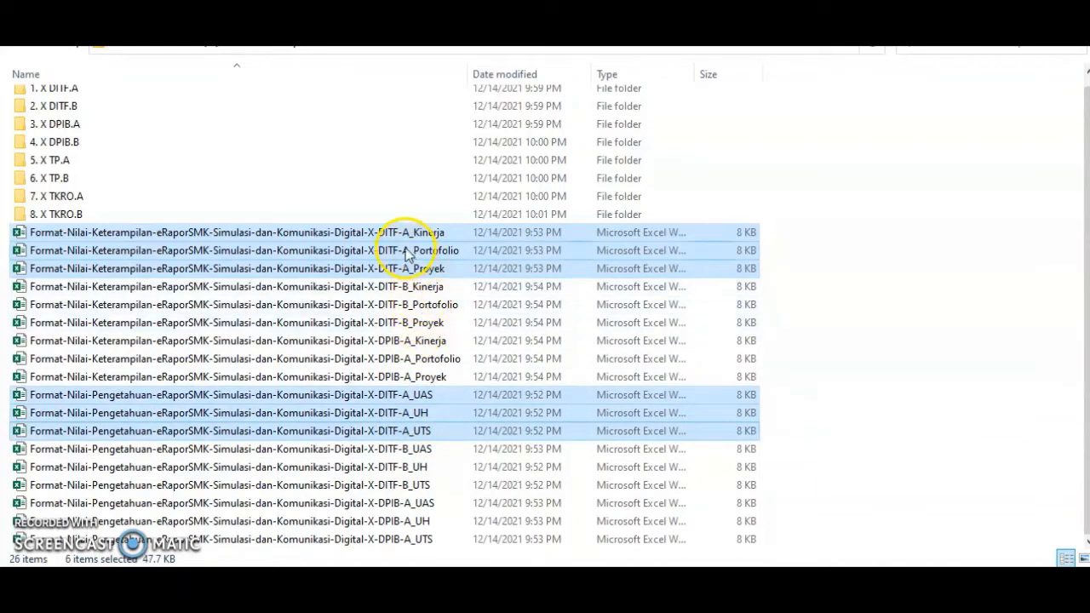
pyautogui.moveTo(358, 234); pyautogui.dragTo(83, 95)
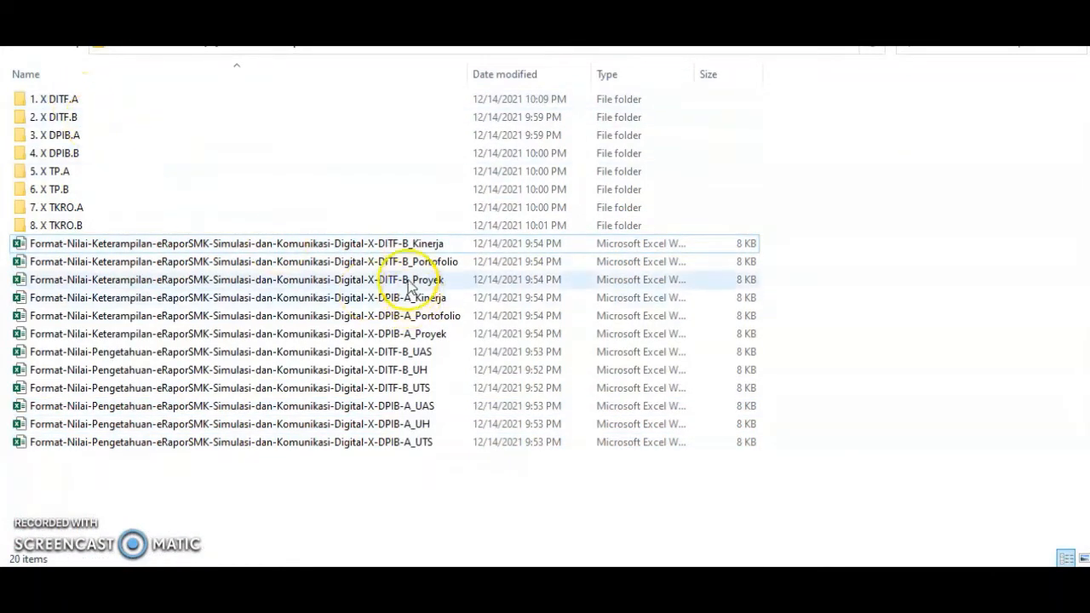
# Move the six X-DITF-B workbooks, three Keterampilan and three Pengetahuan, into the "2. X DITF.B" folder.
pyautogui.click(399, 244)
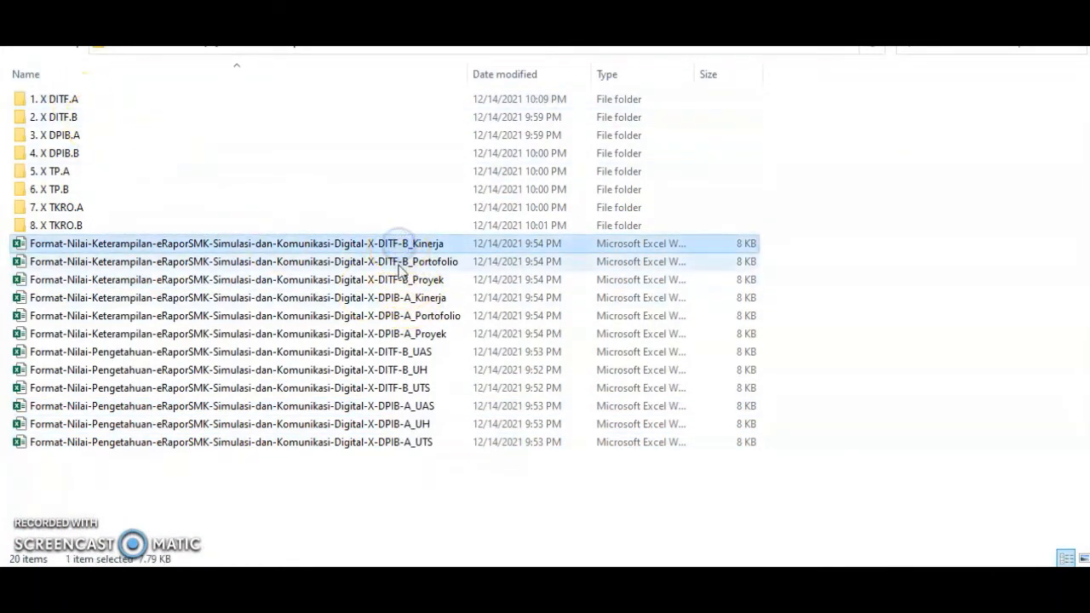
pyautogui.keyDown('ctrl'); pyautogui.click(398, 261); pyautogui.keyUp('ctrl')
pyautogui.keyDown('ctrl'); pyautogui.click(398, 280); pyautogui.keyUp('ctrl')
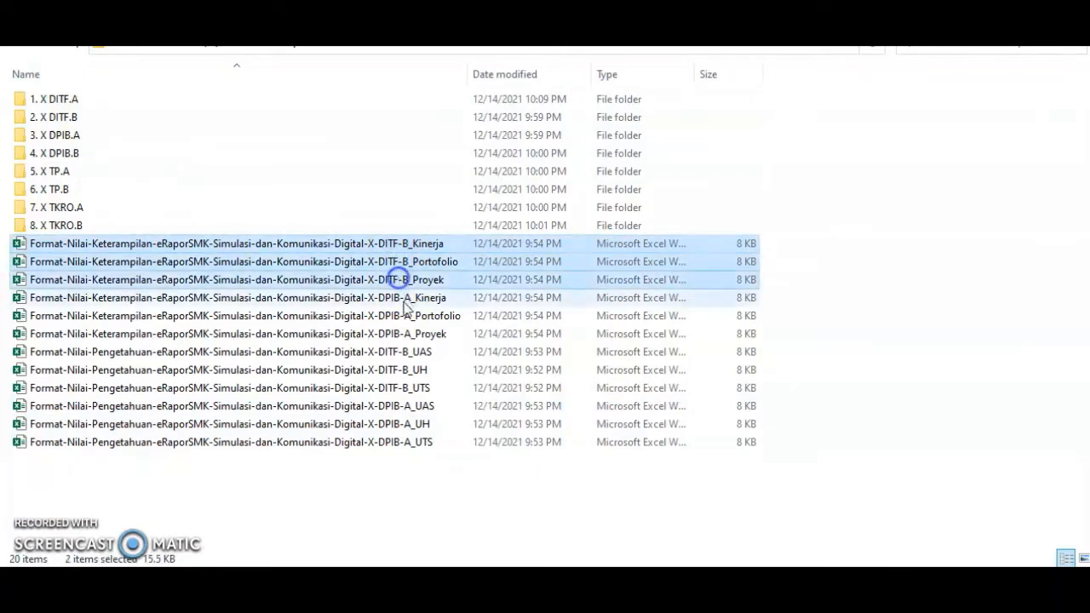
pyautogui.keyDown('ctrl'); pyautogui.click(411, 354); pyautogui.keyUp('ctrl')
pyautogui.keyDown('ctrl'); pyautogui.click(406, 369); pyautogui.keyUp('ctrl')
pyautogui.keyDown('ctrl'); pyautogui.click(404, 388); pyautogui.keyUp('ctrl')
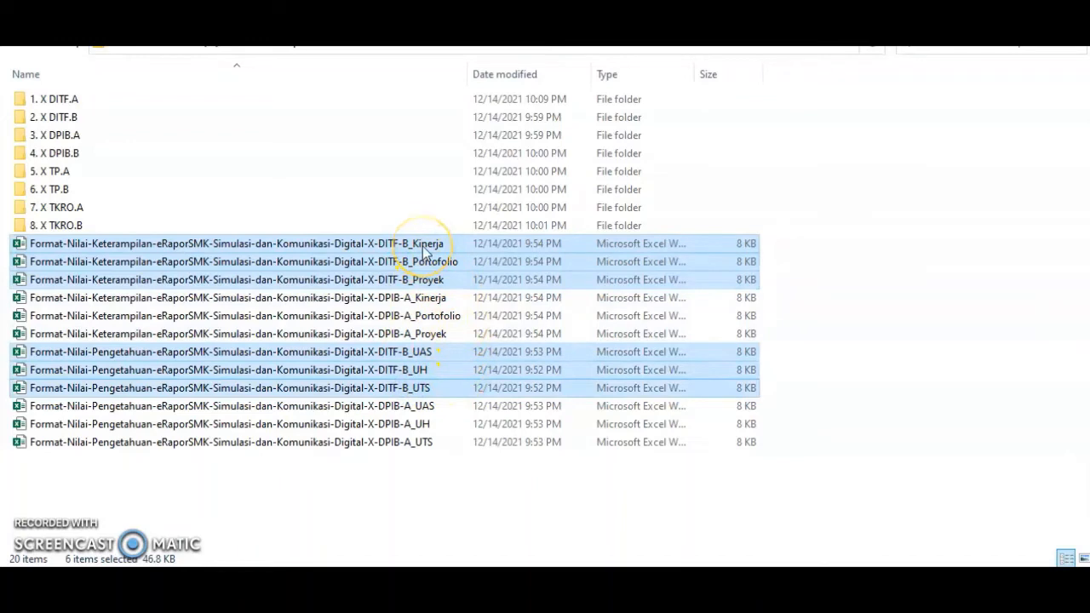
pyautogui.moveTo(423, 246); pyautogui.dragTo(111, 119)
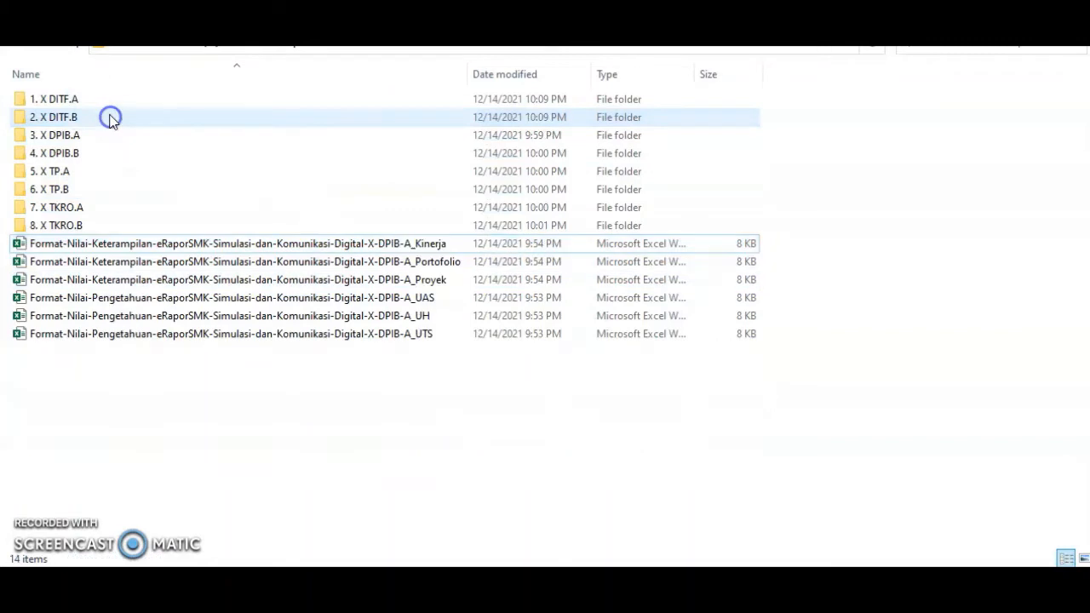
# Move the remaining six X-DPIB-A workbooks into the "3. X DPIB.A" folder.
pyautogui.click(430, 245)
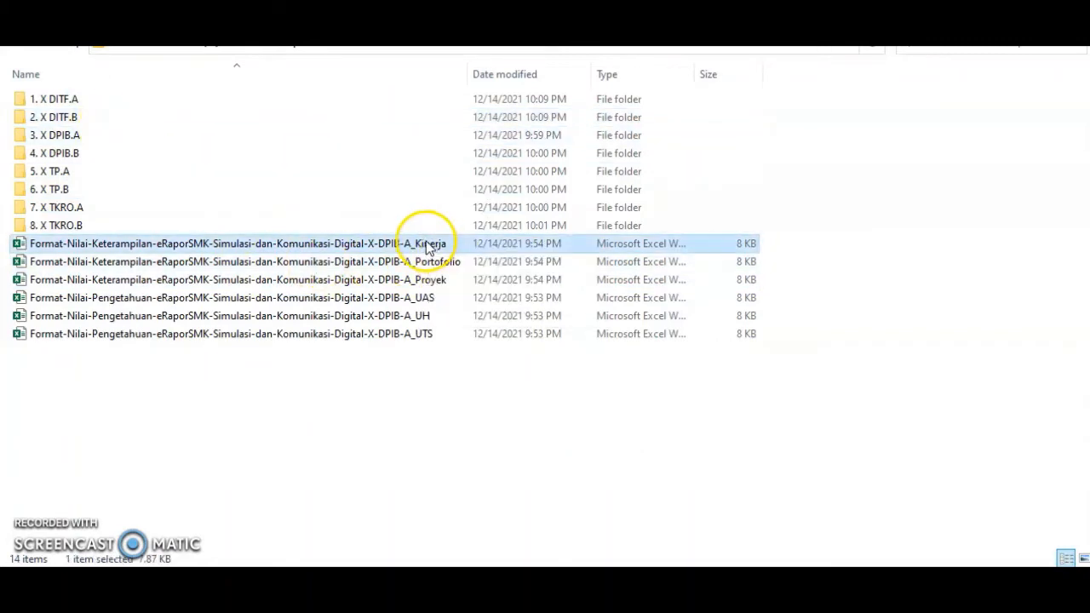
pyautogui.keyDown('ctrl'); pyautogui.click(426, 262); pyautogui.keyUp('ctrl')
pyautogui.keyDown('ctrl'); pyautogui.click(430, 281); pyautogui.keyUp('ctrl')
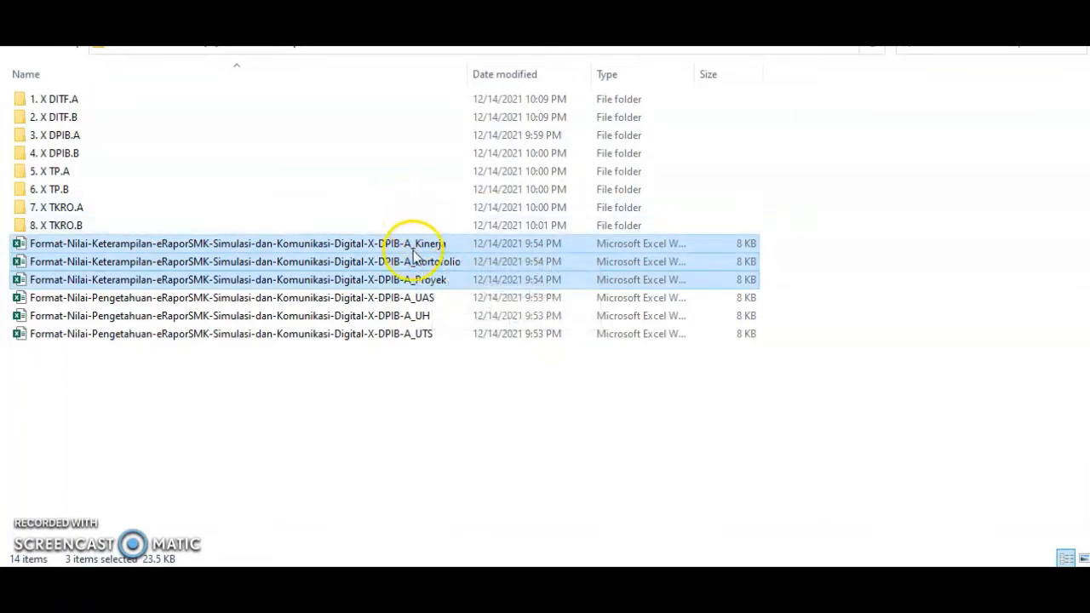
pyautogui.keyDown('ctrl'); pyautogui.click(412, 298); pyautogui.keyUp('ctrl')
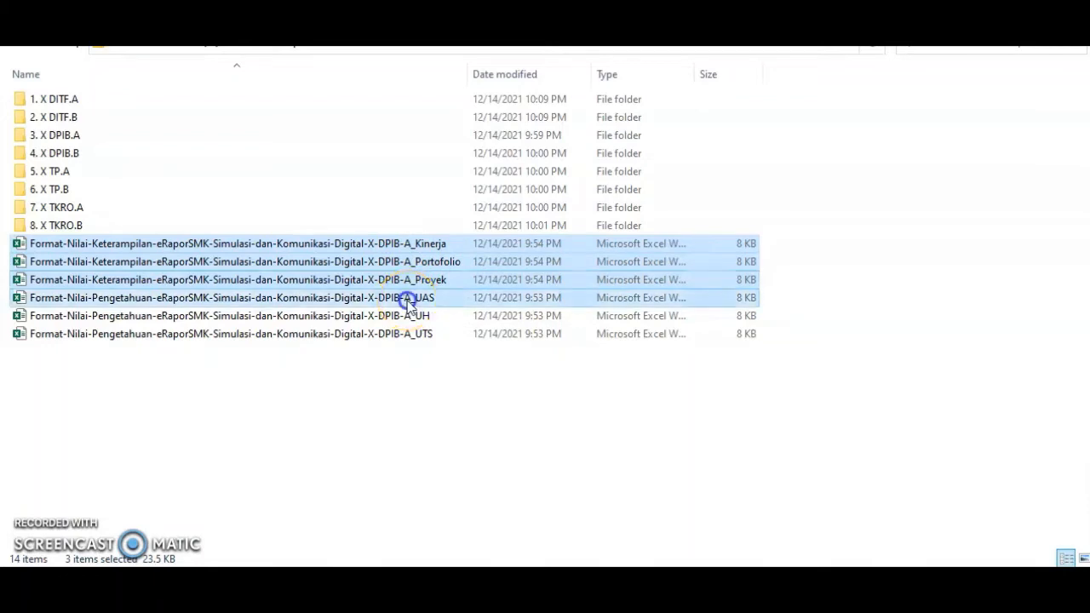
pyautogui.keyDown('ctrl'); pyautogui.click(412, 315); pyautogui.keyUp('ctrl')
pyautogui.keyDown('ctrl'); pyautogui.click(407, 334); pyautogui.keyUp('ctrl')
pyautogui.moveTo(407, 334); pyautogui.dragTo(89, 133)
pyautogui.click(91, 132)
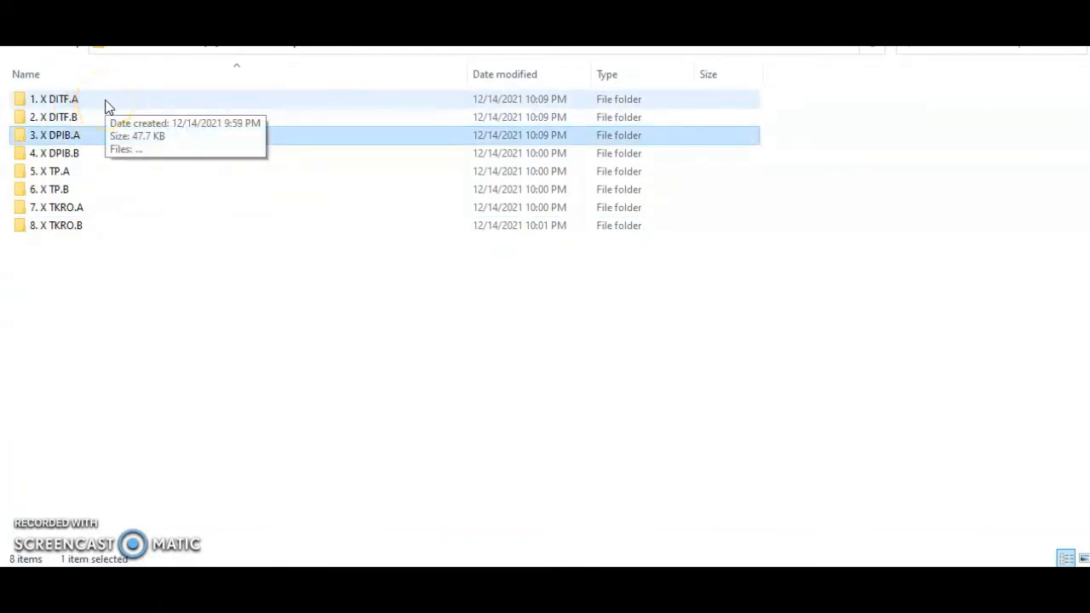
# Open the Pengetahuan X-DITF-A_UH workbook from the "1. X DITF.A" folder for editing and widen its student name and NISN columns.
pyautogui.doubleClick(106, 102)
pyautogui.moveTo(230, 74); pyautogui.dragTo(575, 138)
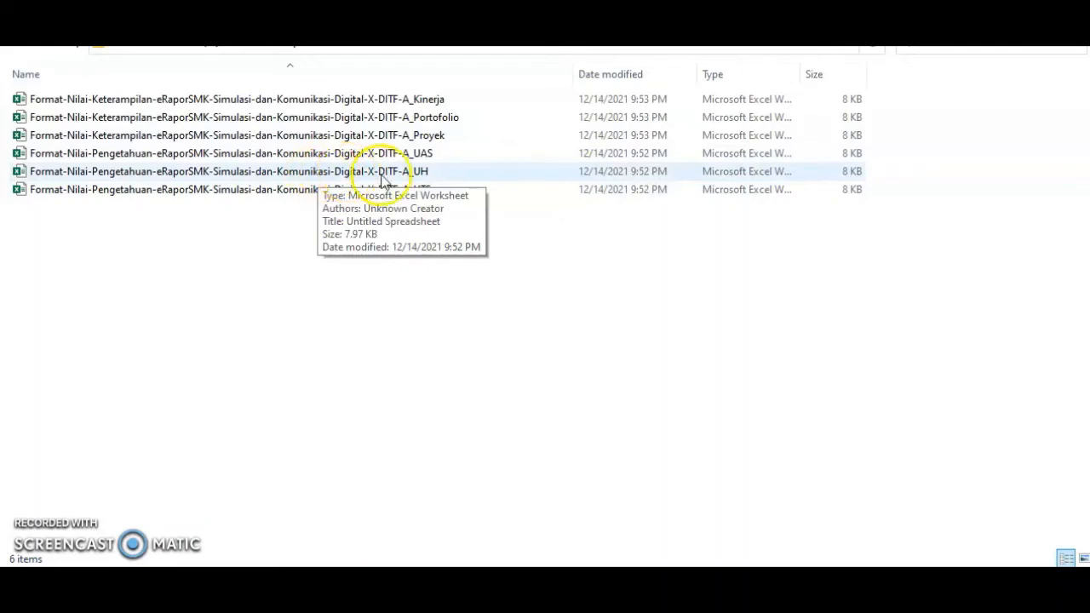
pyautogui.doubleClick(382, 174)
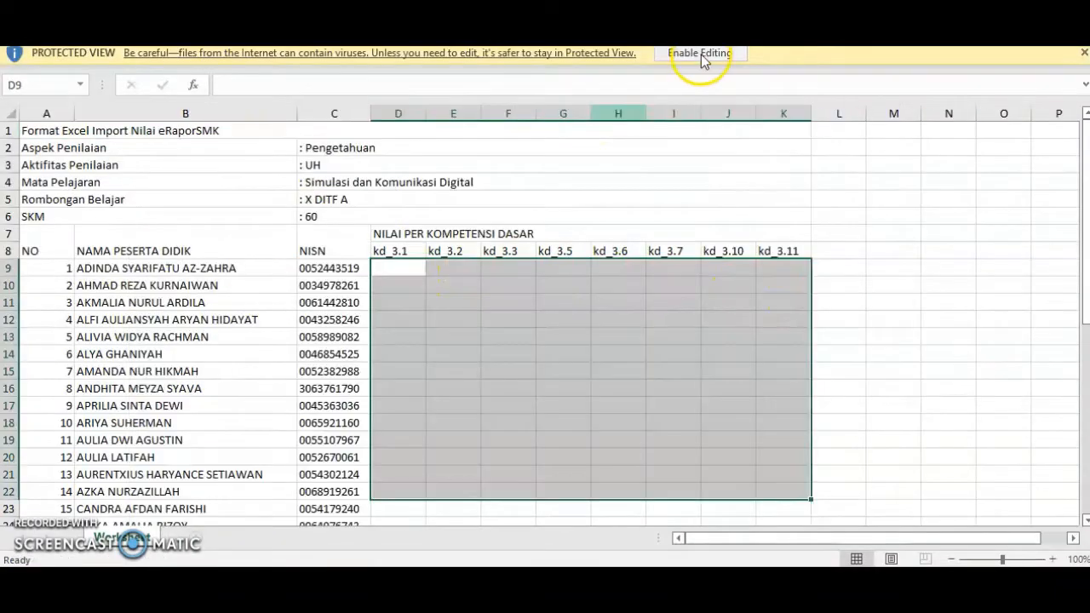
pyautogui.click(701, 53)
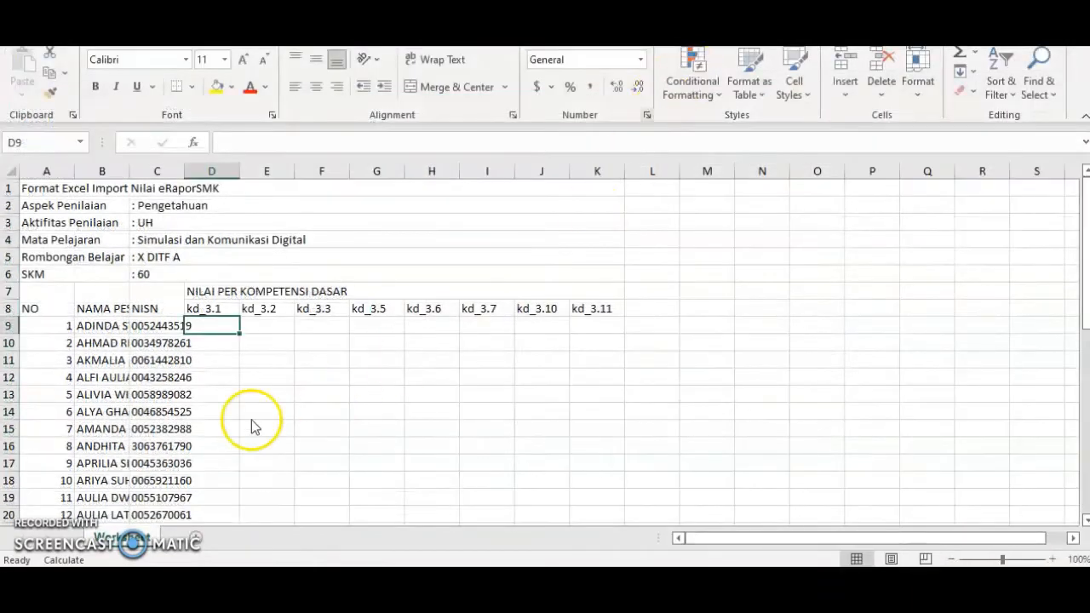
pyautogui.click(160, 359)
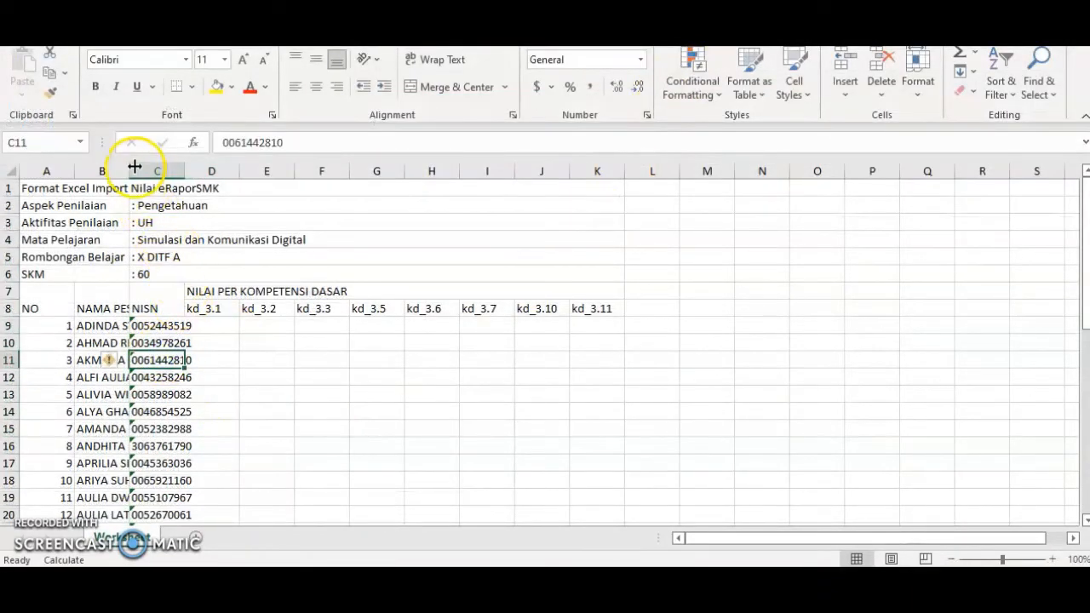
pyautogui.moveTo(130, 173); pyautogui.dragTo(374, 180)
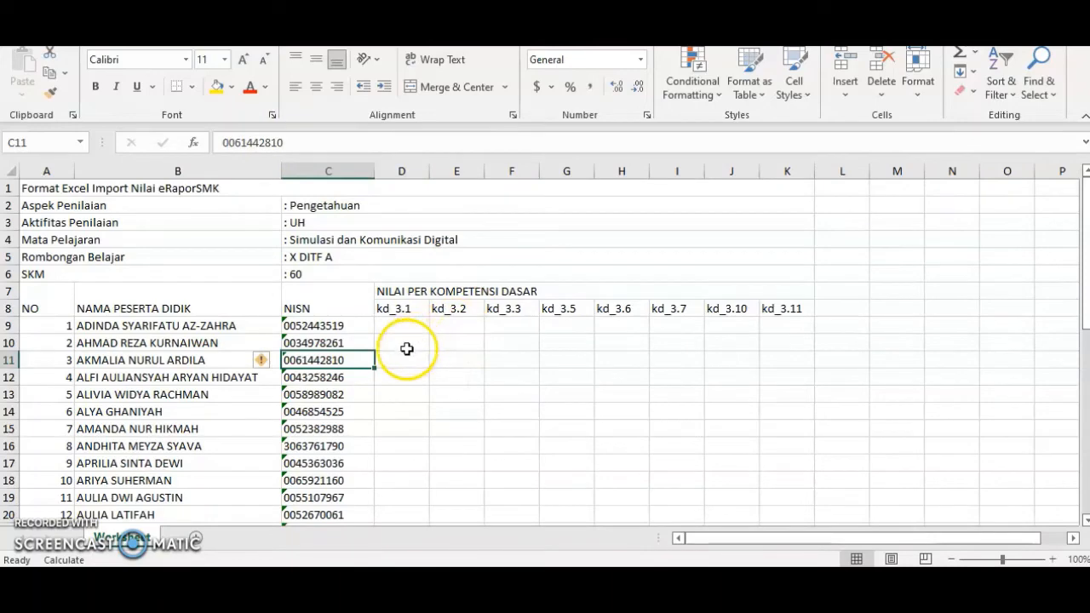
# Review the assessment activity, class, kd columns and grade-entry cells in the UH workbook, and close it with its changes saved.
pyautogui.moveTo(265, 220); pyautogui.dragTo(321, 223)
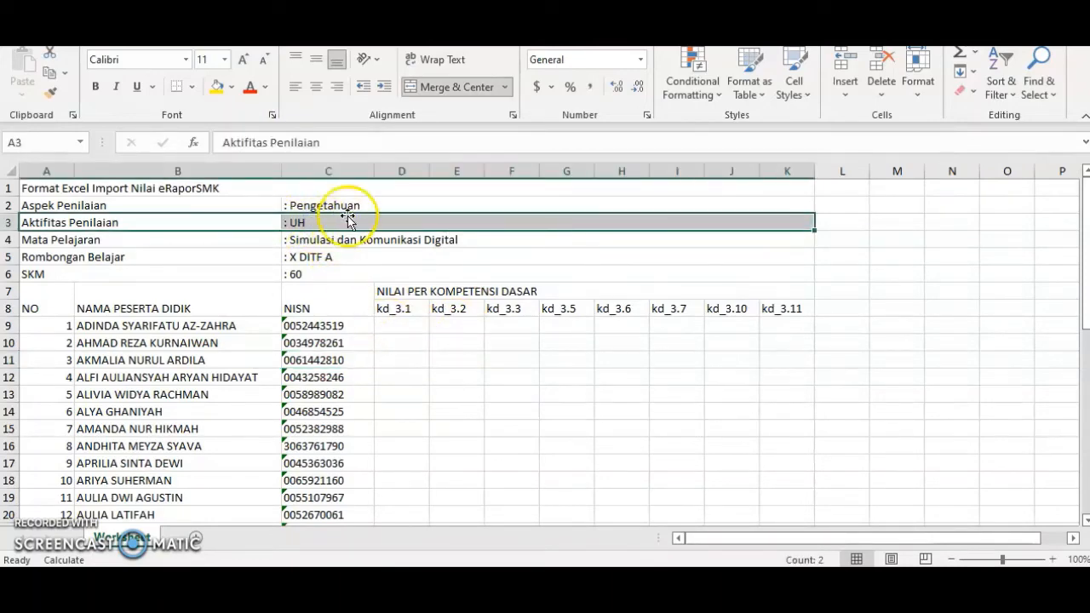
pyautogui.click(341, 258)
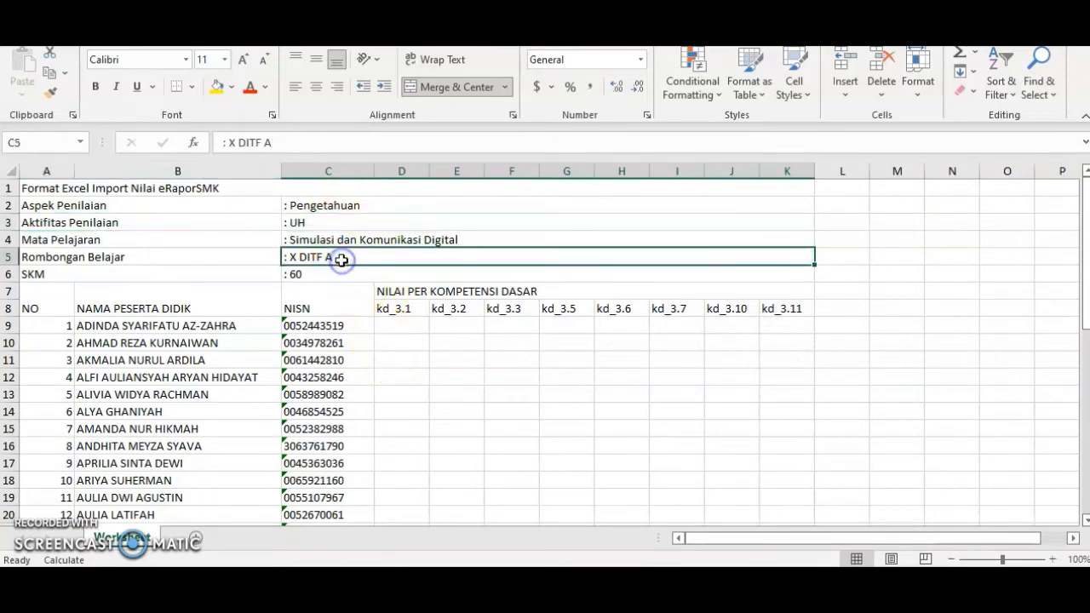
pyautogui.moveTo(391, 308); pyautogui.dragTo(787, 312)
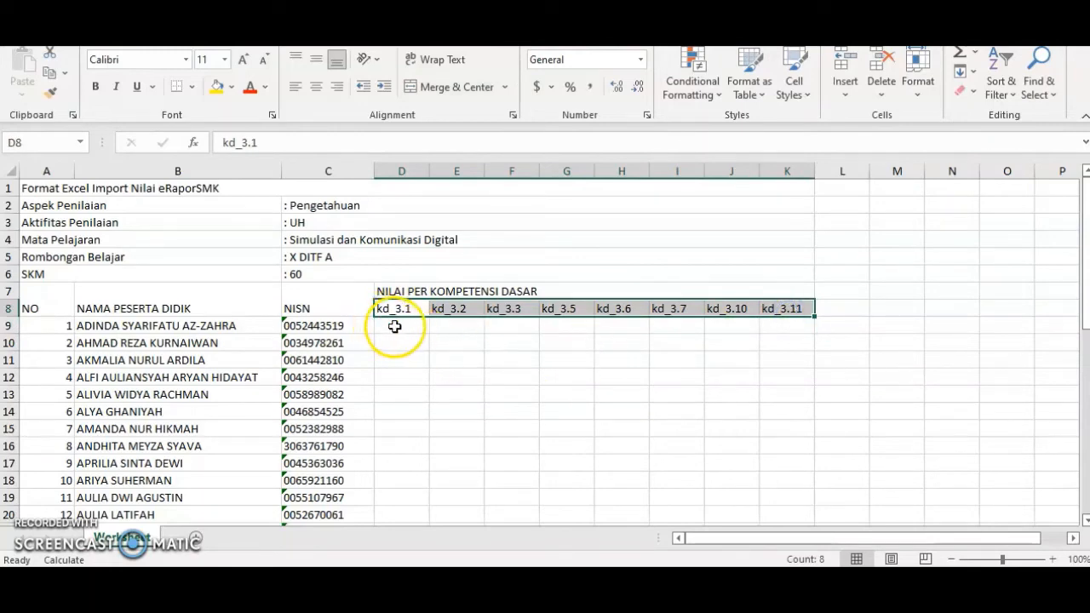
pyautogui.moveTo(170, 325); pyautogui.dragTo(205, 463)
pyautogui.moveTo(404, 329); pyautogui.dragTo(776, 483)
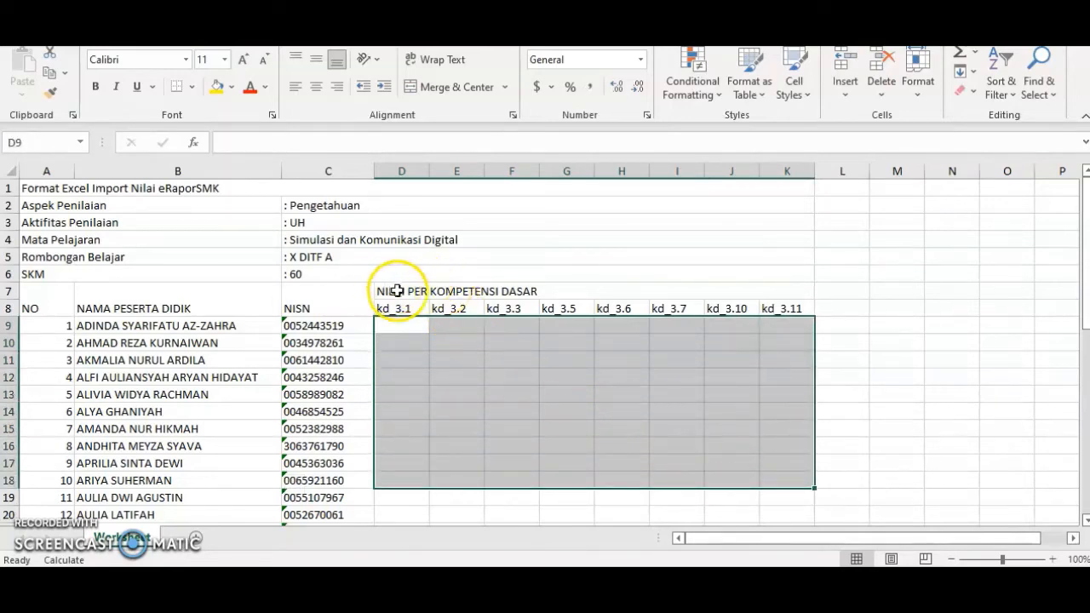
pyautogui.click(513, 371)
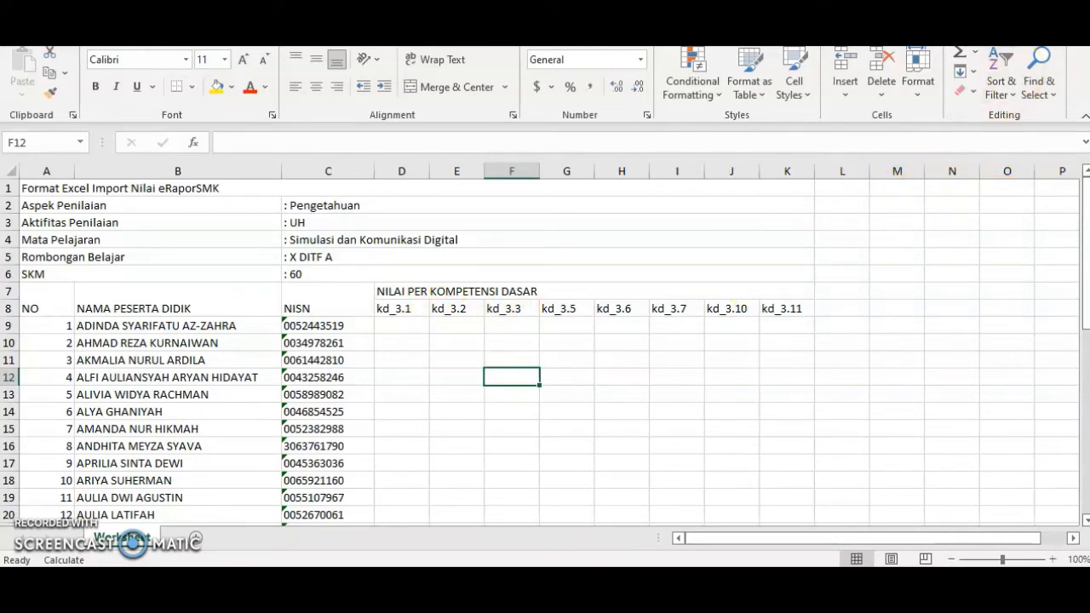
pyautogui.click(1000, 12)
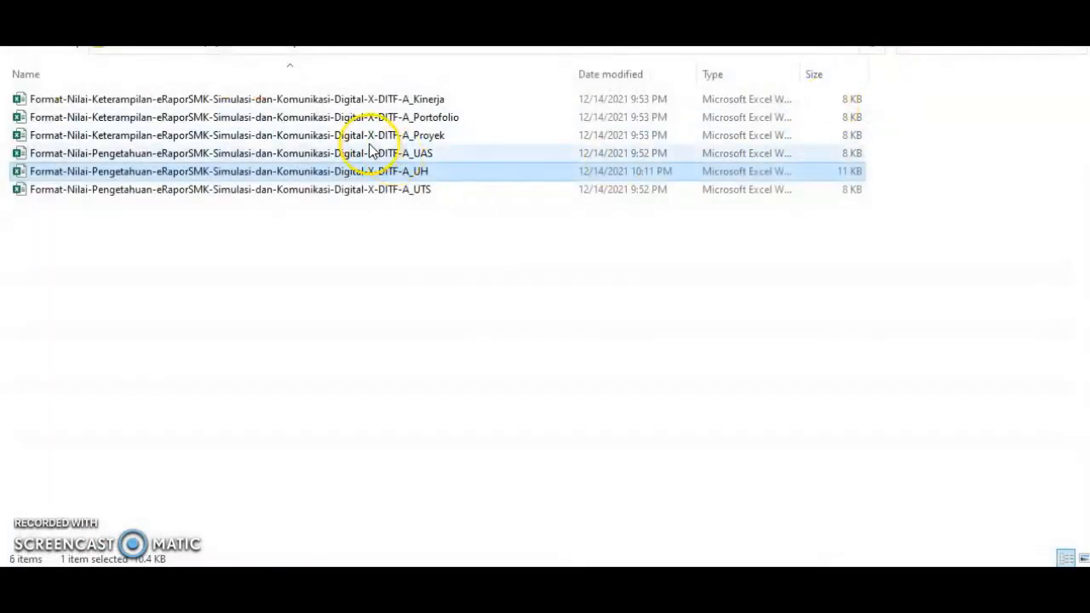
# Open the Pengetahuan X-DITF-A_UTS workbook for editing, check its assessment activity, and widen the student name and NISN columns.
pyautogui.doubleClick(291, 191)
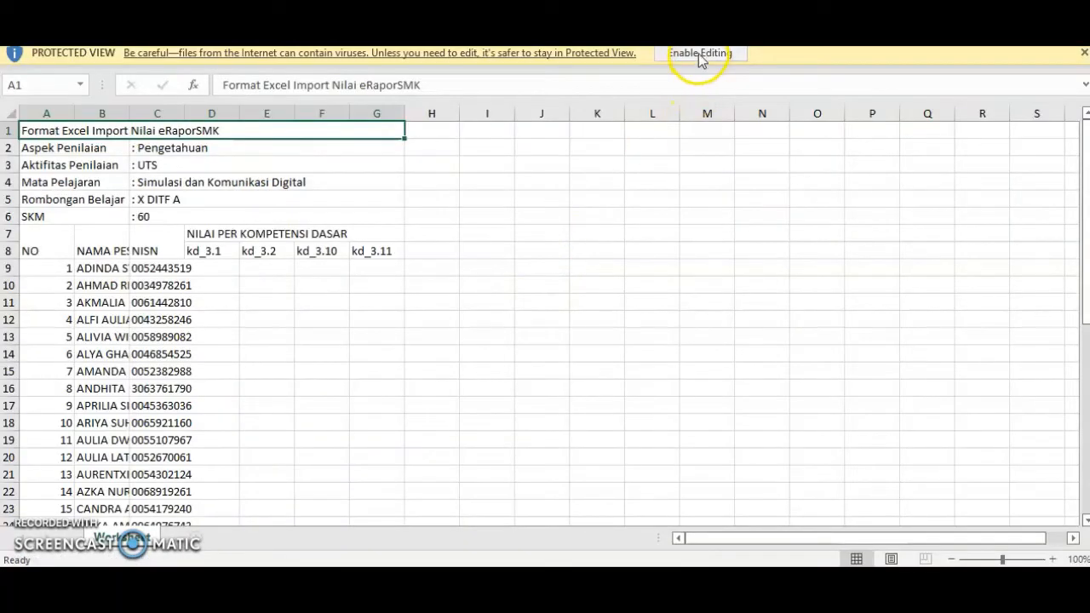
pyautogui.click(698, 54)
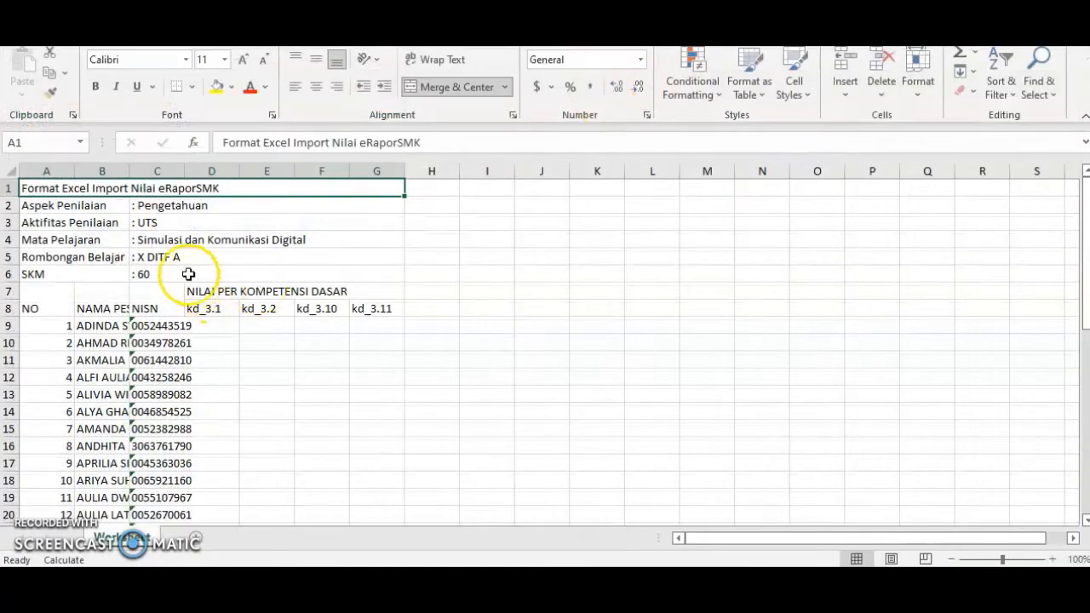
pyautogui.moveTo(122, 221); pyautogui.dragTo(163, 224)
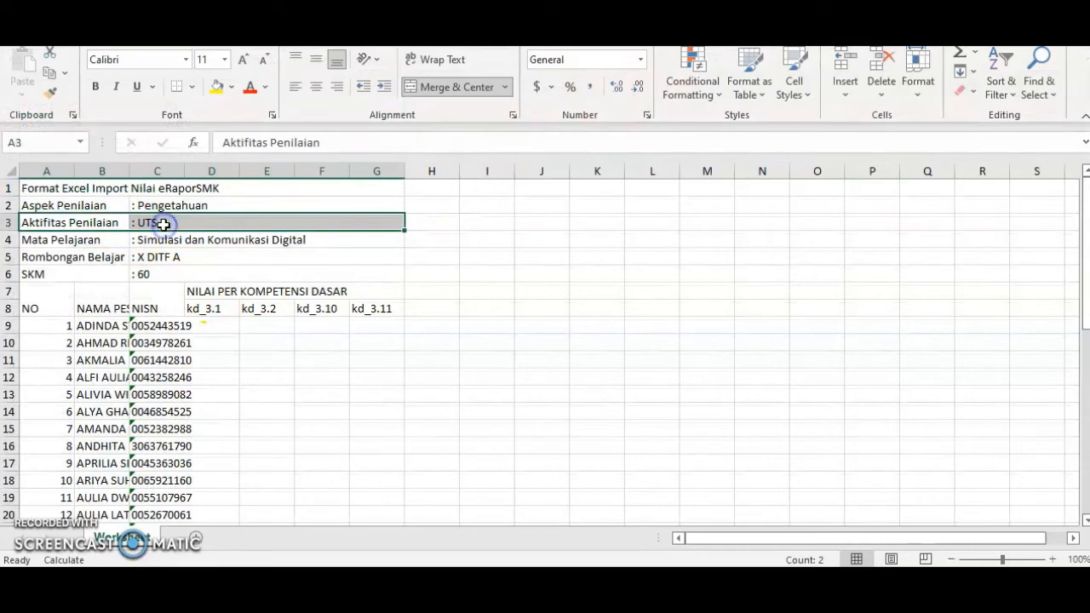
pyautogui.moveTo(130, 171); pyautogui.dragTo(265, 184)
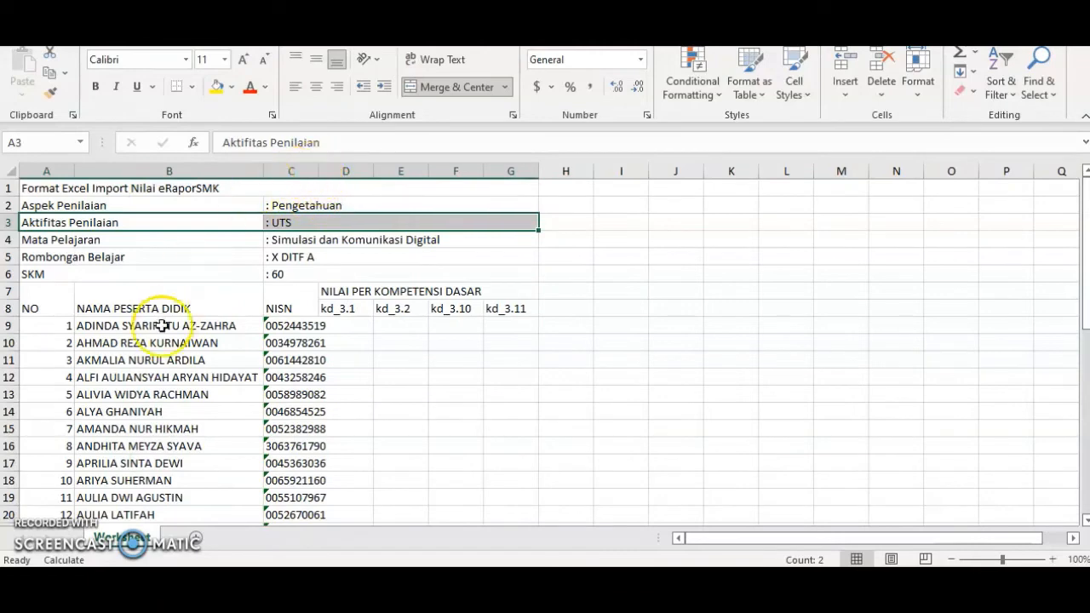
pyautogui.moveTo(145, 326); pyautogui.dragTo(148, 463)
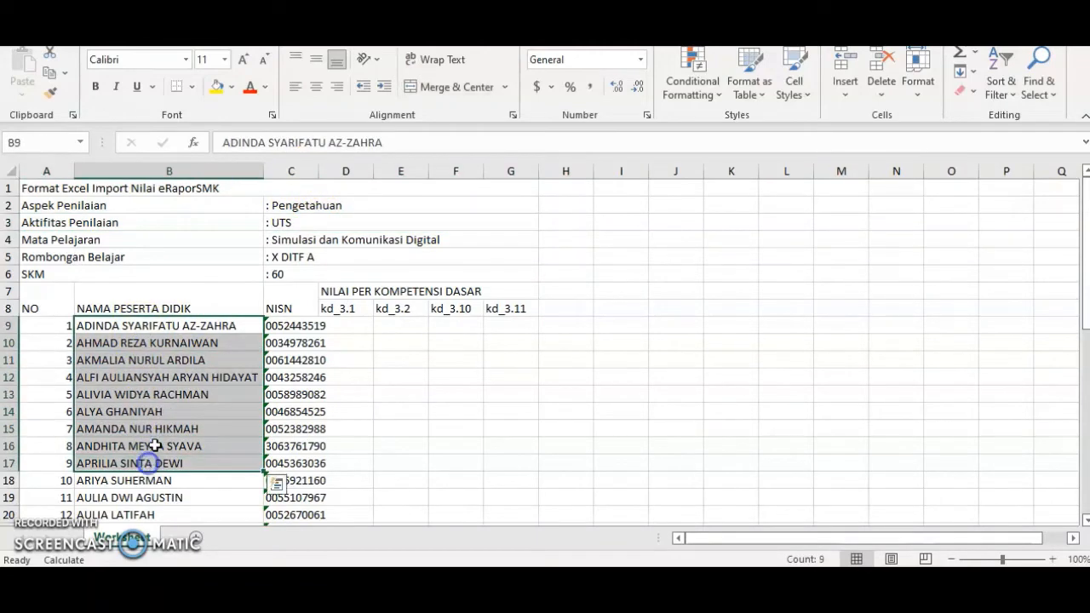
pyautogui.moveTo(319, 171); pyautogui.dragTo(352, 170)
# Examine the grade-entry cells under the kd_3.1, kd_3.2, kd_3.10 and kd_3.11 columns of the UTS workbook.
pyautogui.moveTo(383, 309); pyautogui.dragTo(537, 494)
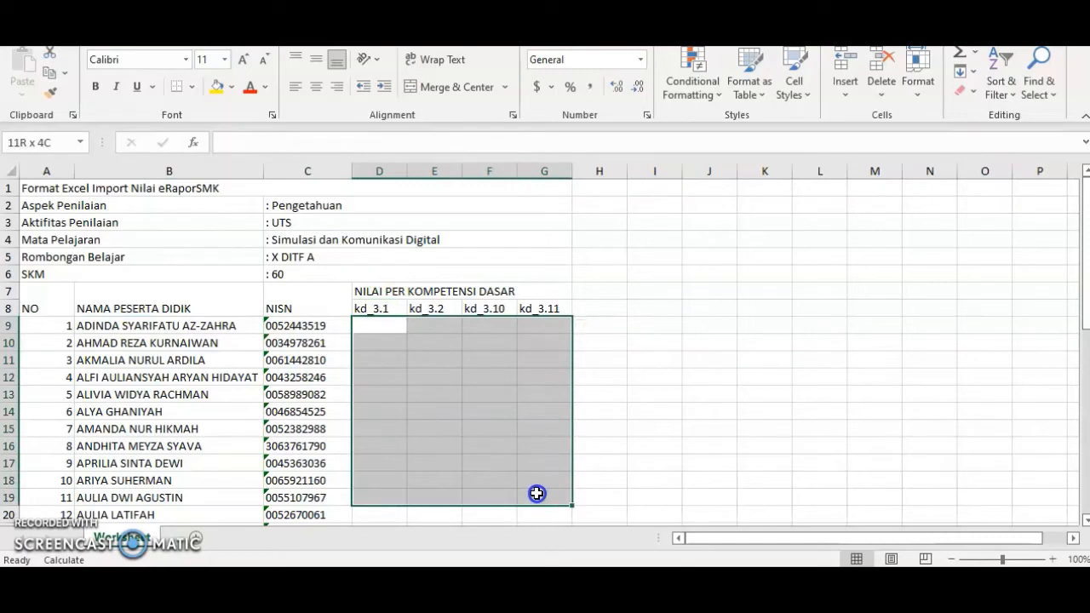
pyautogui.click(382, 323)
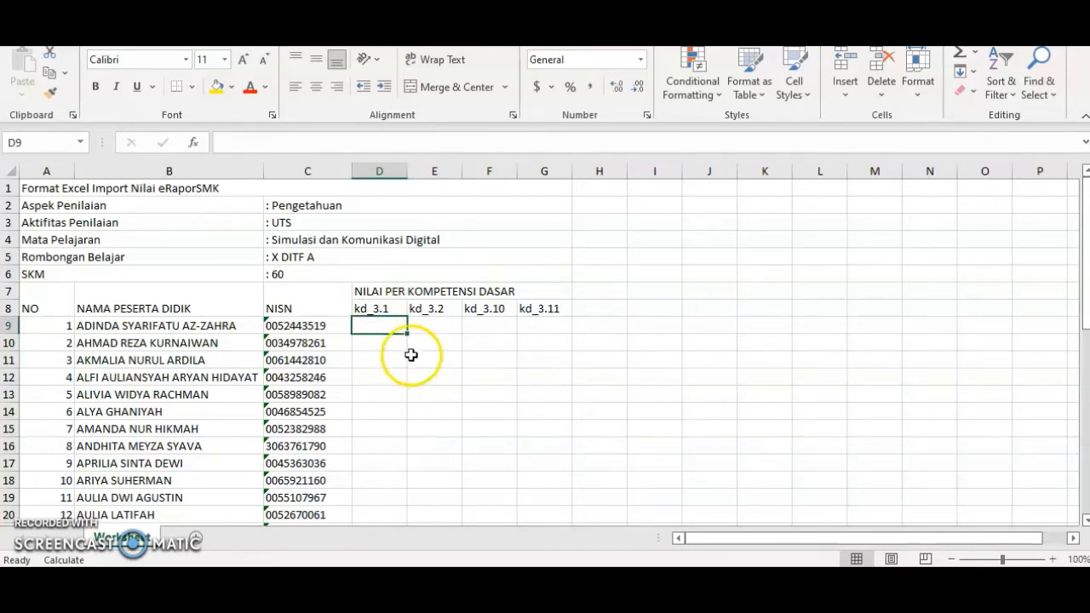
pyautogui.click(465, 440)
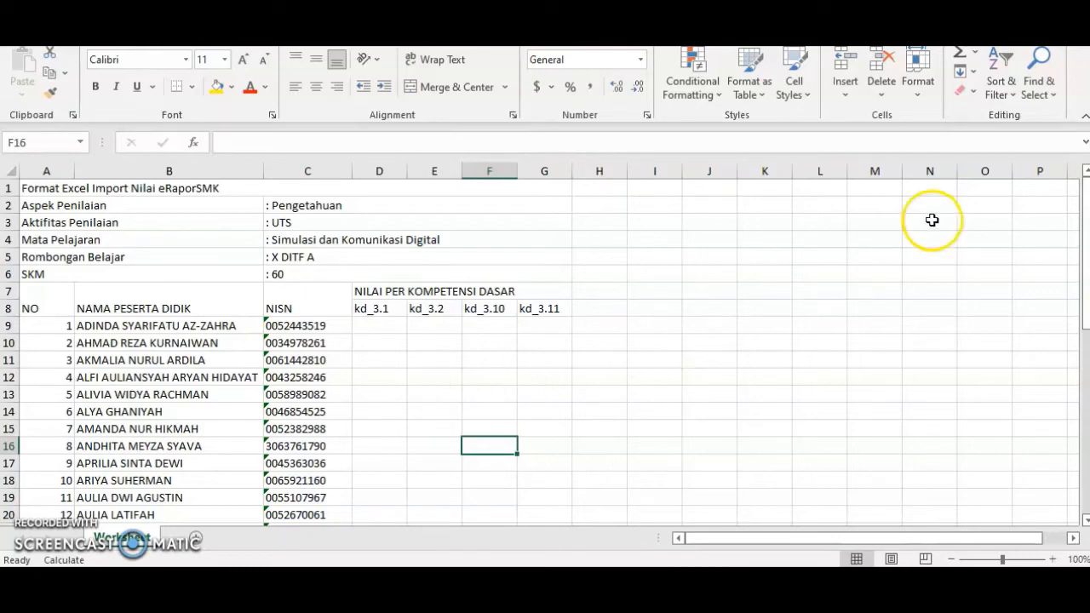
# Open the Keterampilan X-DITF-A_Kinerja workbook for editing in place of the UTS workbook, and widen its student name and NISN columns.
pyautogui.click(1078, 8)
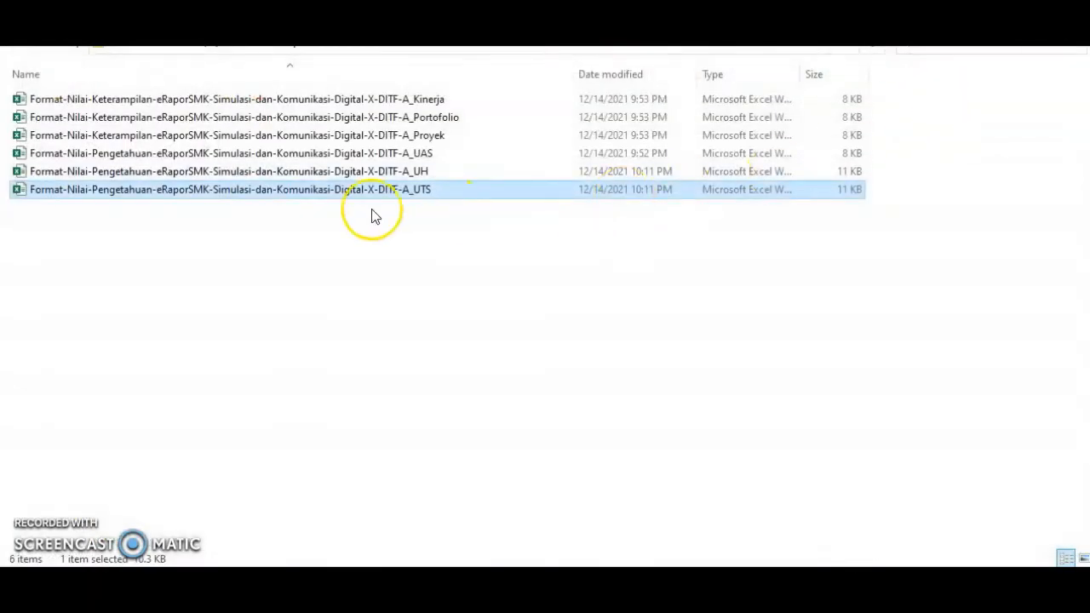
pyautogui.click(219, 102)
pyautogui.doubleClick(219, 102)
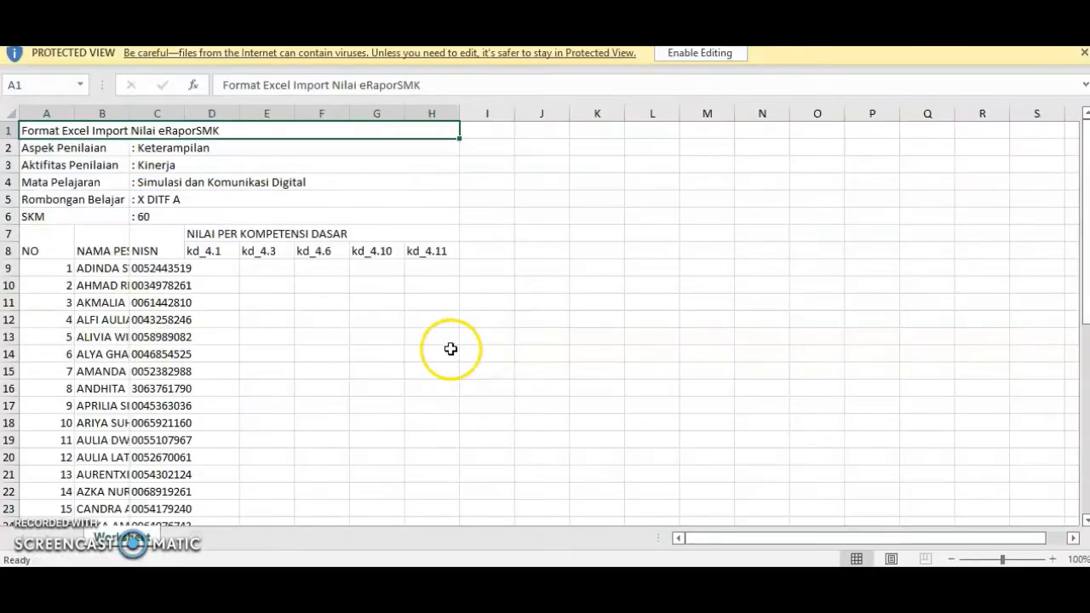
pyautogui.click(686, 53)
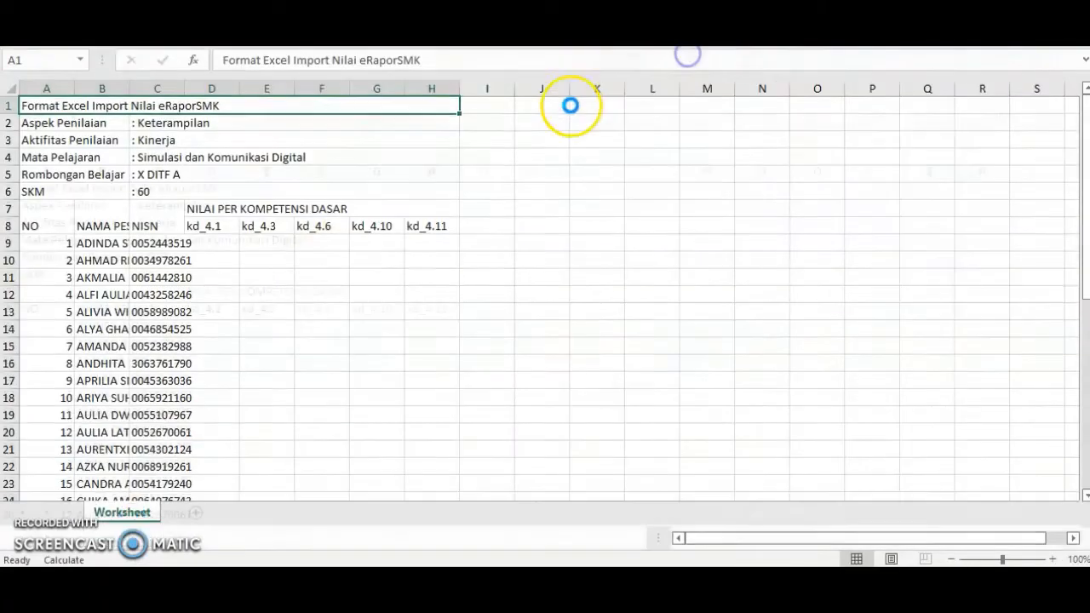
pyautogui.moveTo(136, 171); pyautogui.dragTo(358, 177)
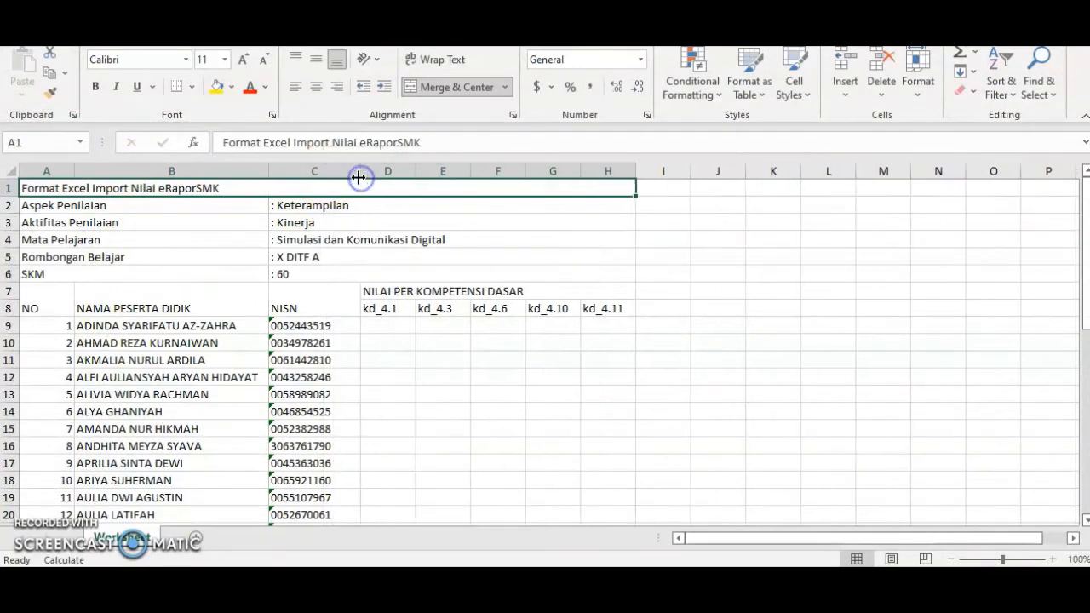
# Review the student names, kd_4 columns and grade-entry cells in the Kinerja workbook, and close it with its changes saved.
pyautogui.moveTo(178, 328); pyautogui.dragTo(179, 428)
pyautogui.moveTo(389, 312); pyautogui.dragTo(586, 312)
pyautogui.moveTo(387, 326); pyautogui.dragTo(595, 465)
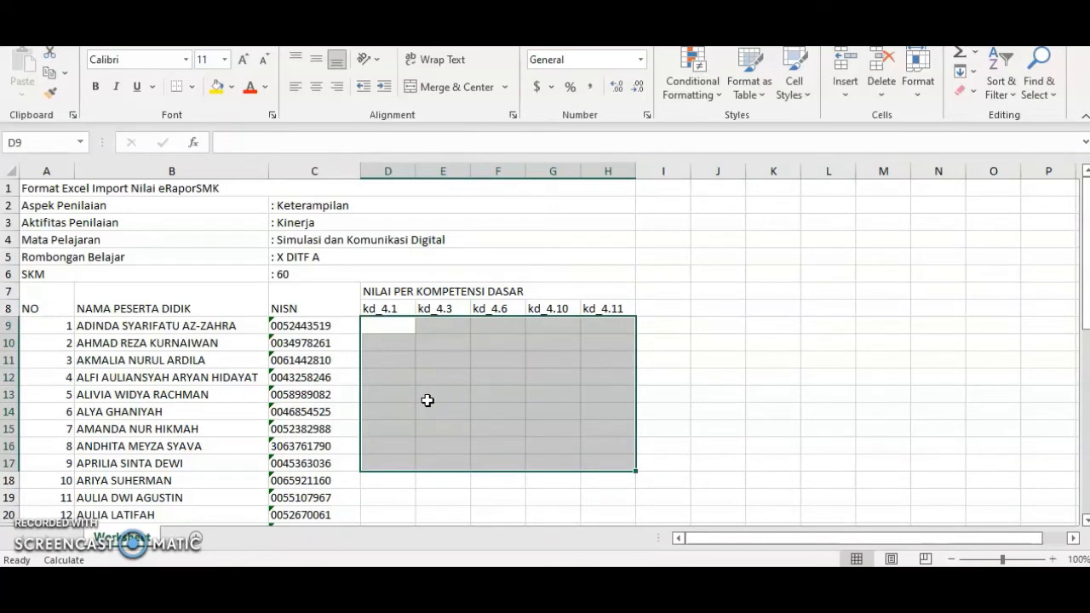
pyautogui.click(447, 402)
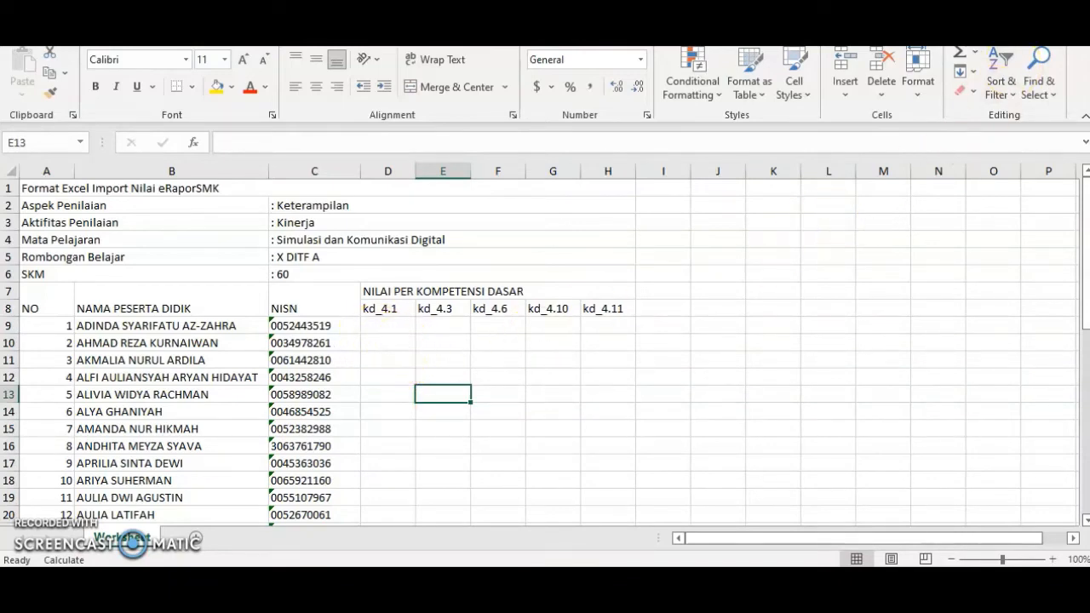
pyautogui.click(1074, 12)
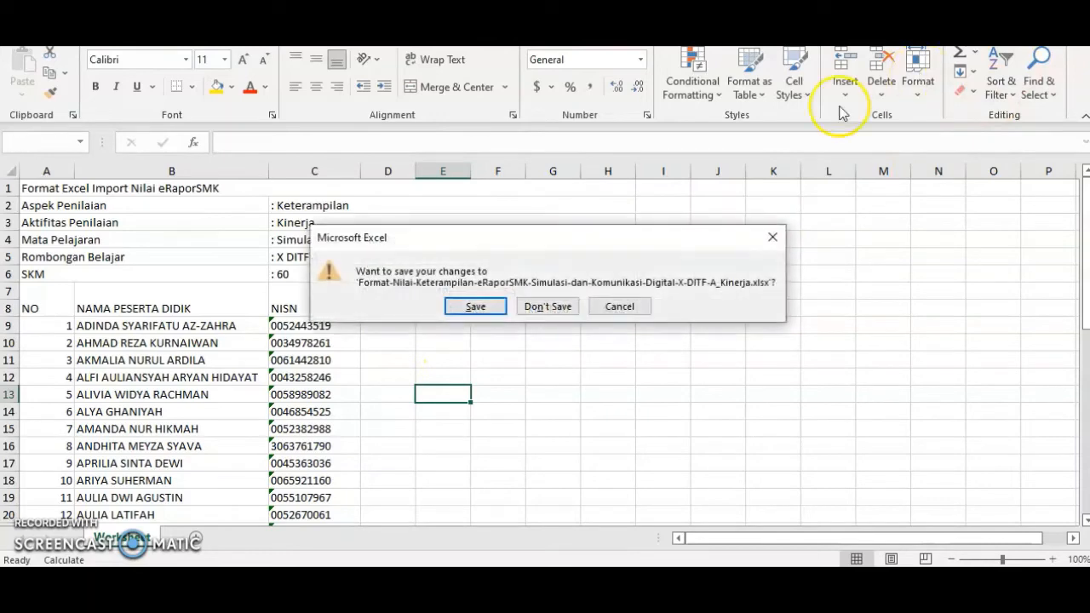
pyautogui.click(489, 311)
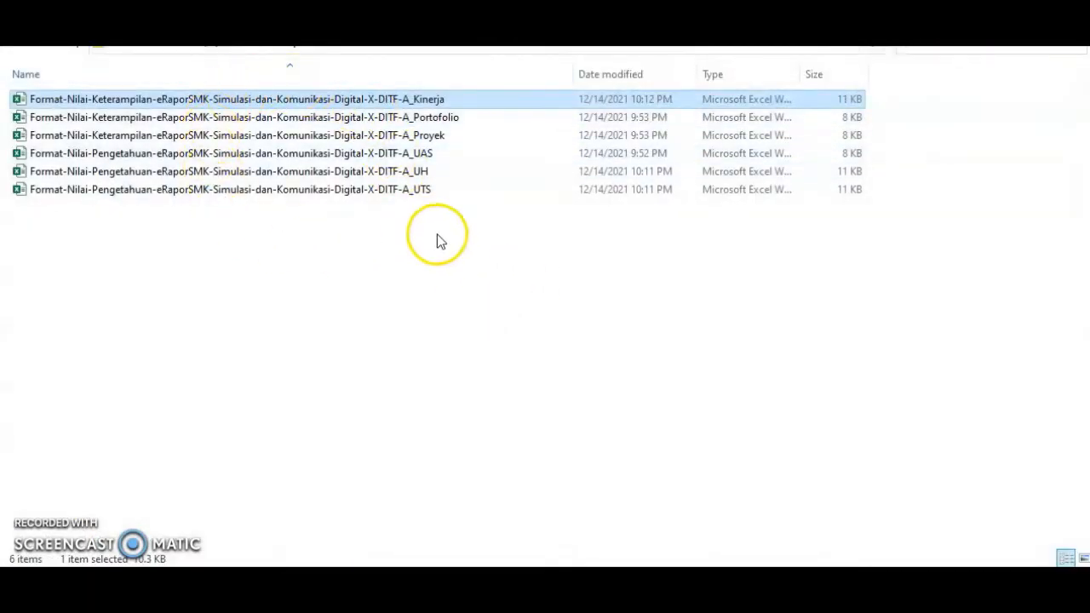
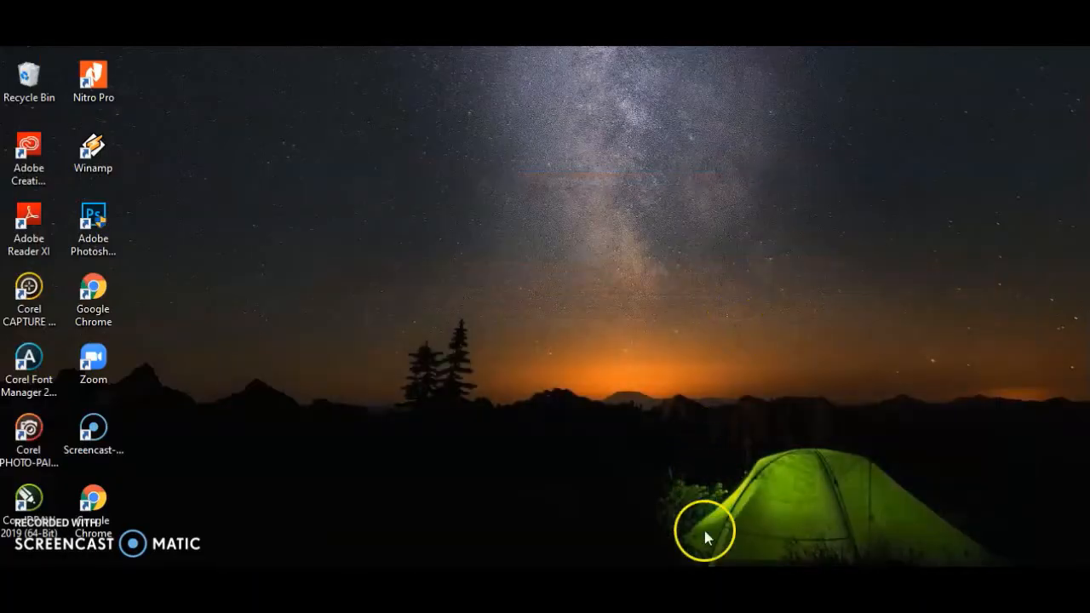
# Open the completed Keterampilan X-DITF-A_Kinerja workbook from the "1. X DITF.A" folder inside "1. Nilai e-Raport Smt 1 Th 21-22".
pyautogui.click(479, 579)
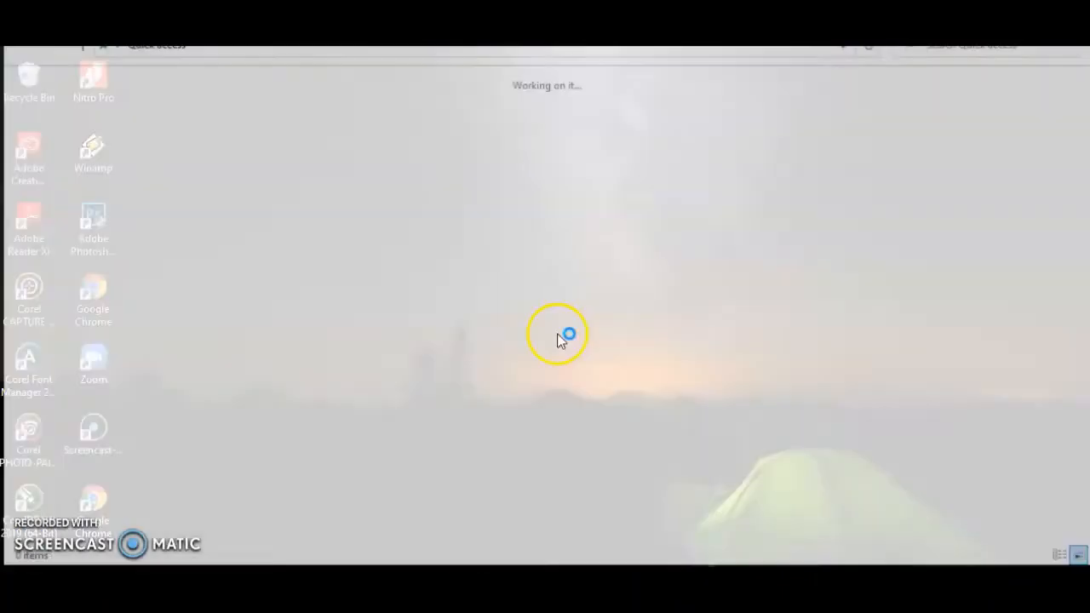
pyautogui.click(78, 48)
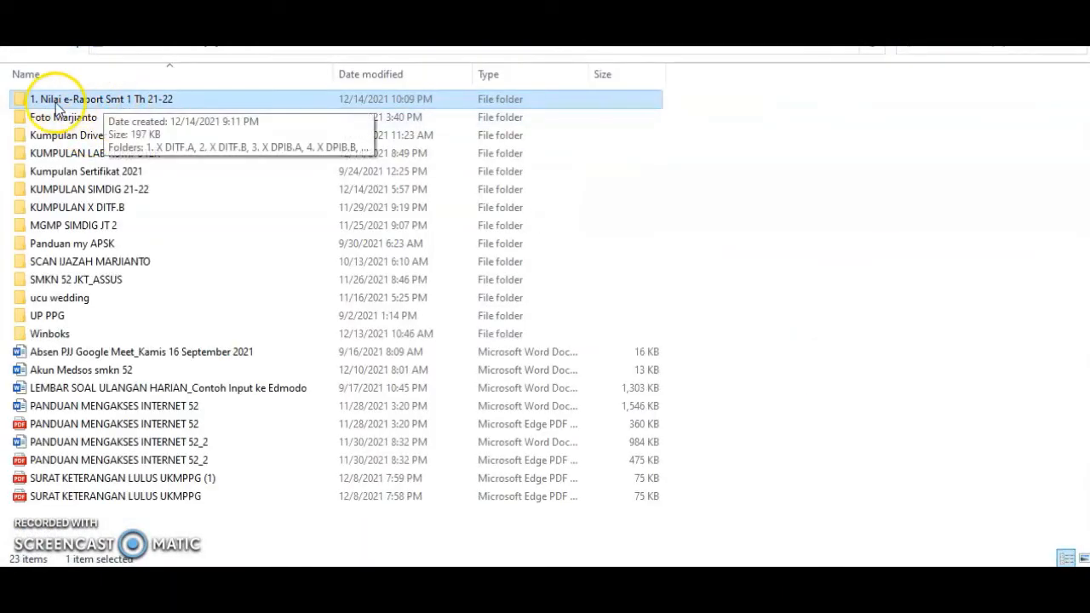
pyautogui.doubleClick(137, 108)
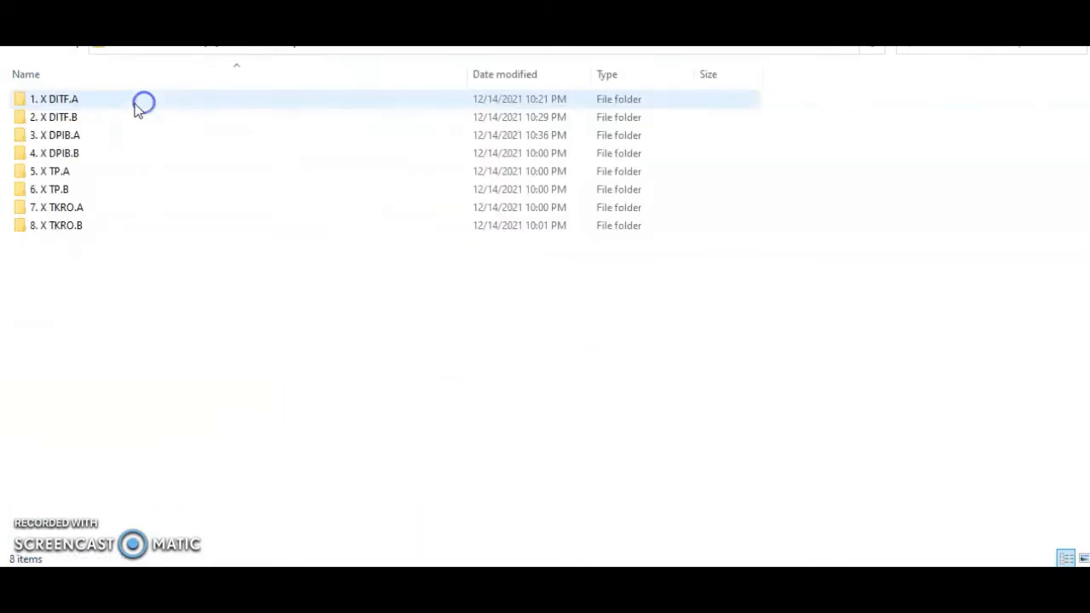
pyautogui.click(83, 102)
pyautogui.doubleClick(84, 100)
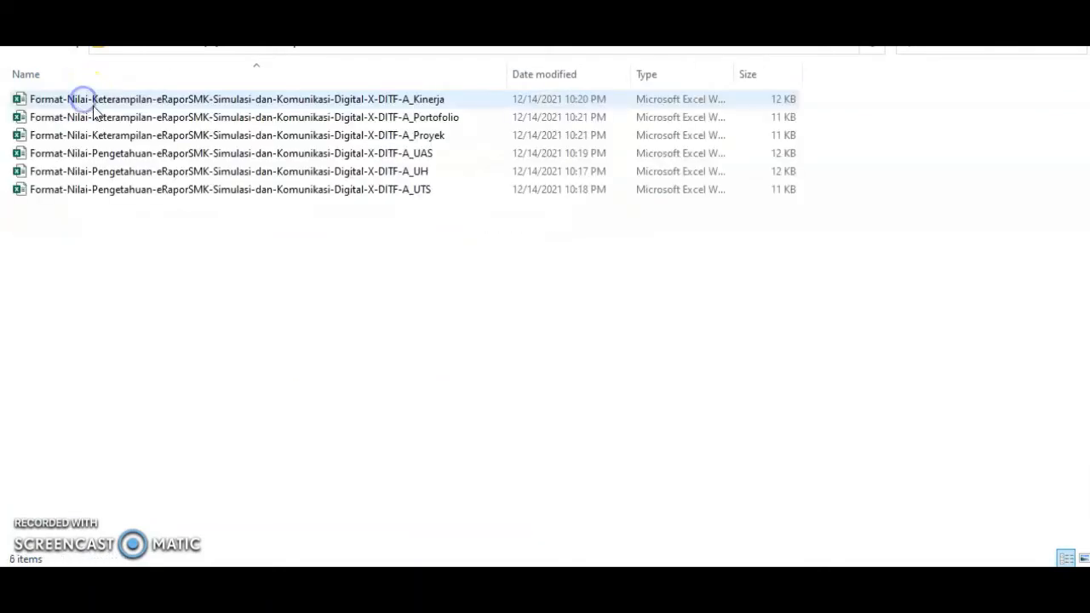
pyautogui.doubleClick(356, 101)
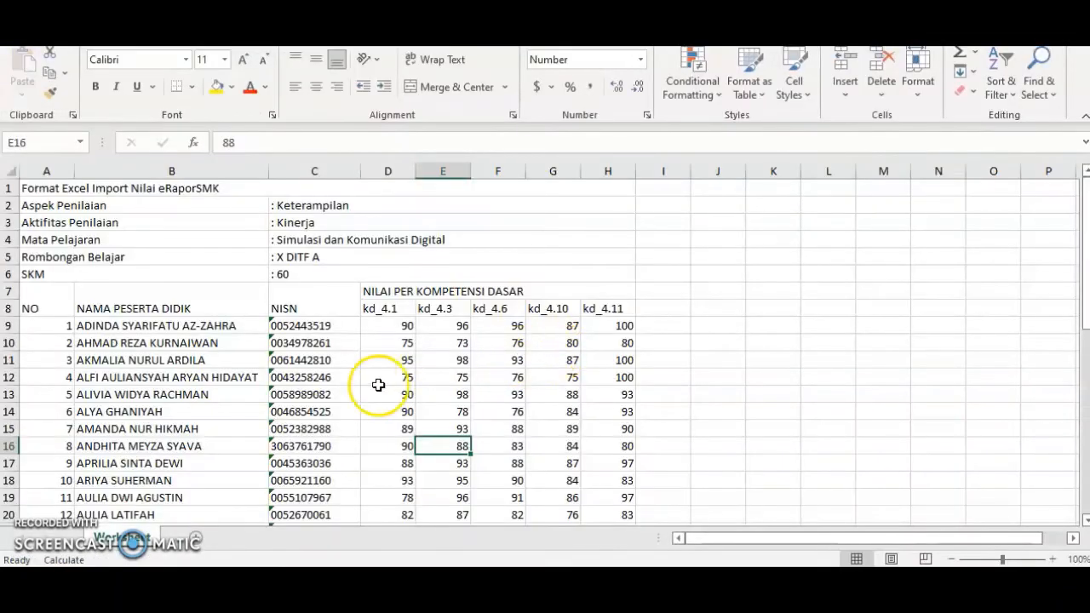
# Examine the filled-in kd grades, the assessment header rows and the NISN column of the Kinerja workbook.
pyautogui.moveTo(389, 358); pyautogui.dragTo(565, 459)
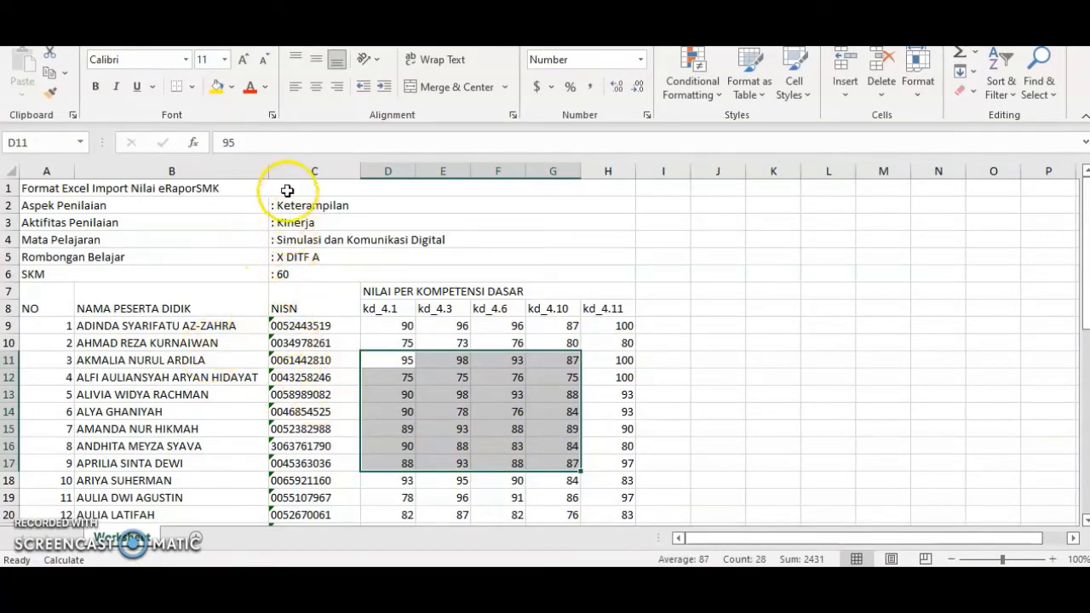
pyautogui.moveTo(11, 205); pyautogui.dragTo(12, 255)
pyautogui.moveTo(340, 170); pyautogui.dragTo(426, 170)
pyautogui.click(239, 360)
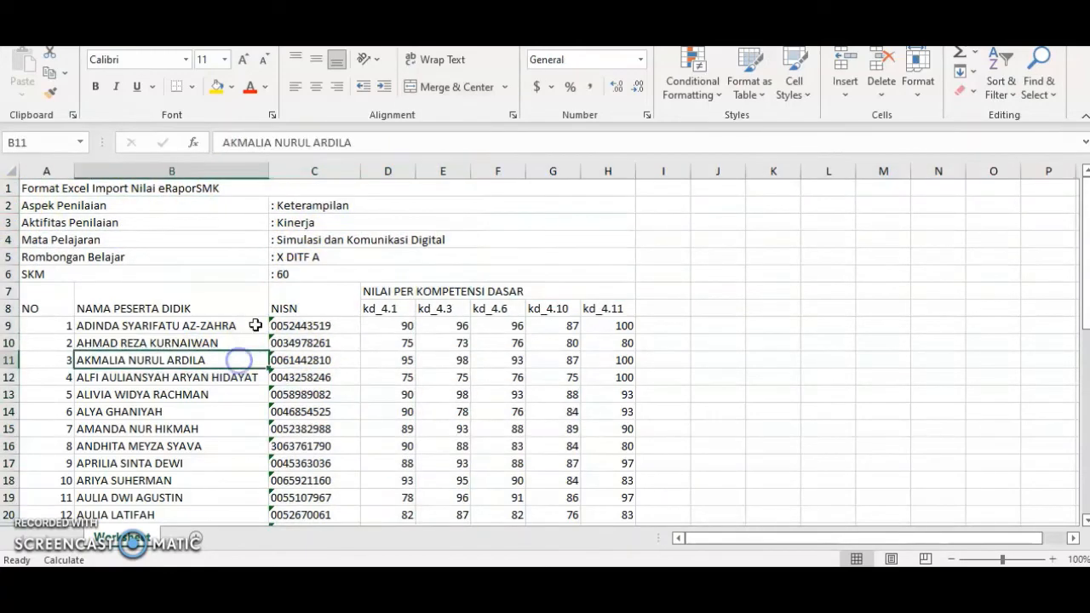
# Make the Kinerja workbook's student name column slightly wider and its NISN column narrower, and close it with the changes saved.
pyautogui.moveTo(268, 171)
pyautogui.mouseDown()
pyautogui.moveTo(240, 179)
pyautogui.moveTo(292, 178)
pyautogui.moveTo(258, 180)
pyautogui.moveTo(278, 177)
pyautogui.mouseUp()
pyautogui.moveTo(367, 170); pyautogui.dragTo(355, 175)
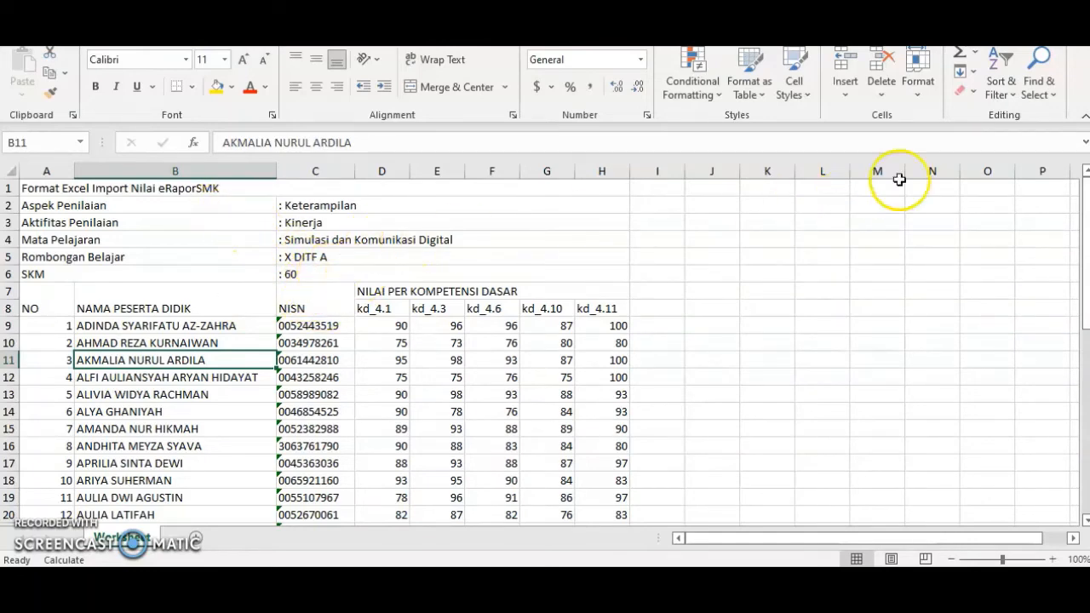
pyautogui.hotkey('alt', 'F4')
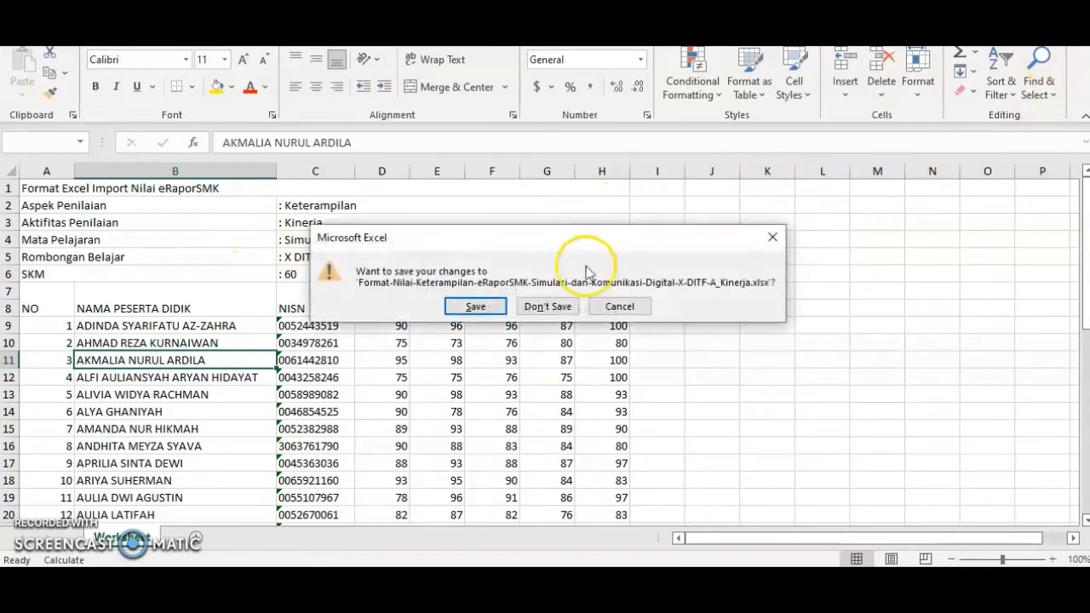
pyautogui.click(475, 308)
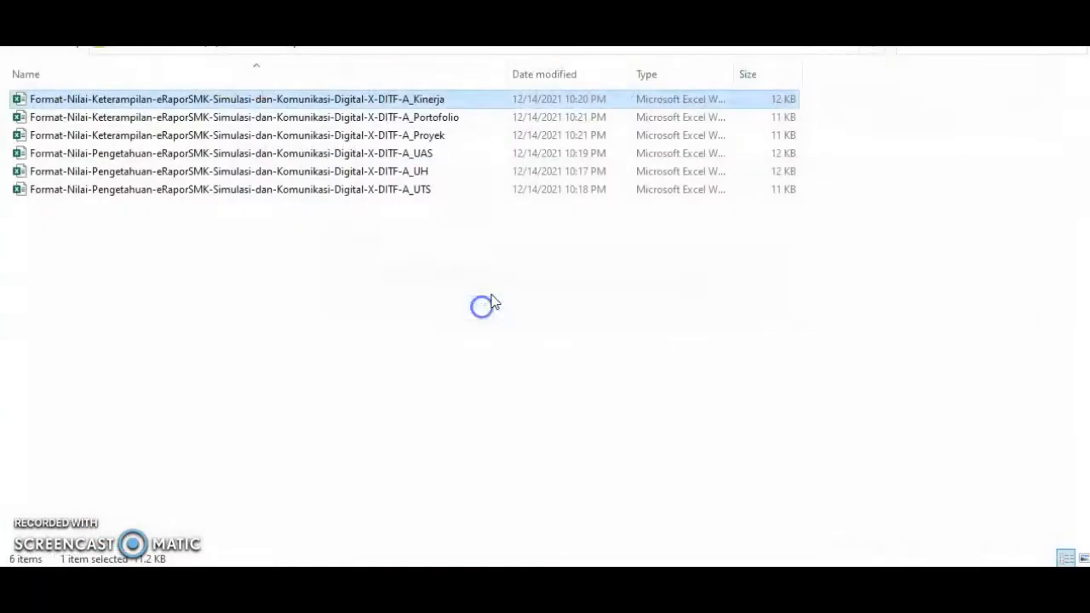
# Open the Keterampilan X-DITF-A_Portofolio workbook and examine its header rows, NISN column and kd_4.2, kd_4.7 and kd_4.11 grades.
pyautogui.doubleClick(233, 118)
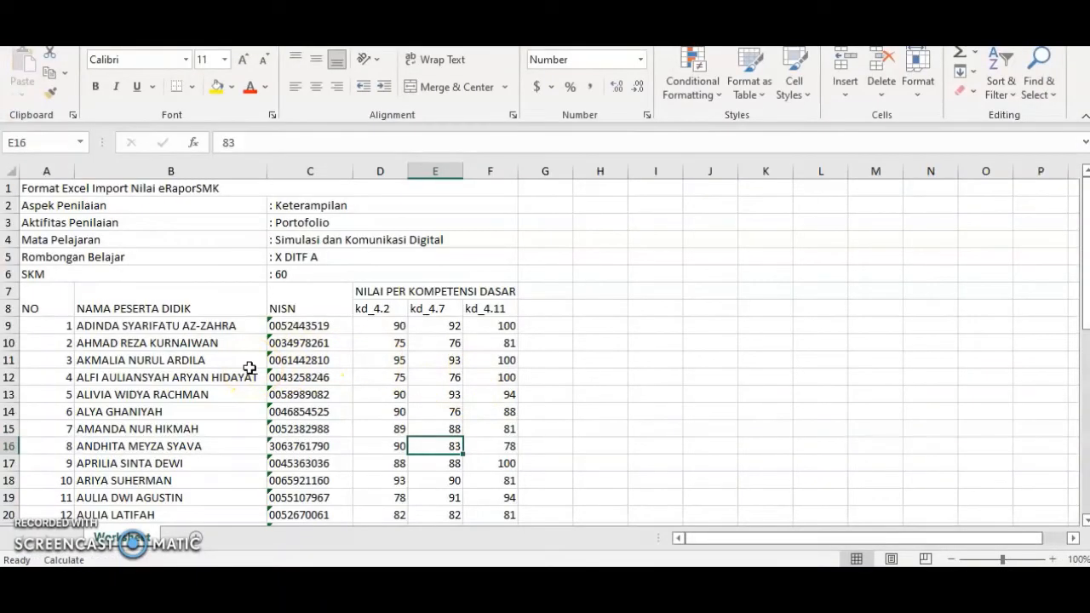
pyautogui.moveTo(12, 204); pyautogui.dragTo(15, 236)
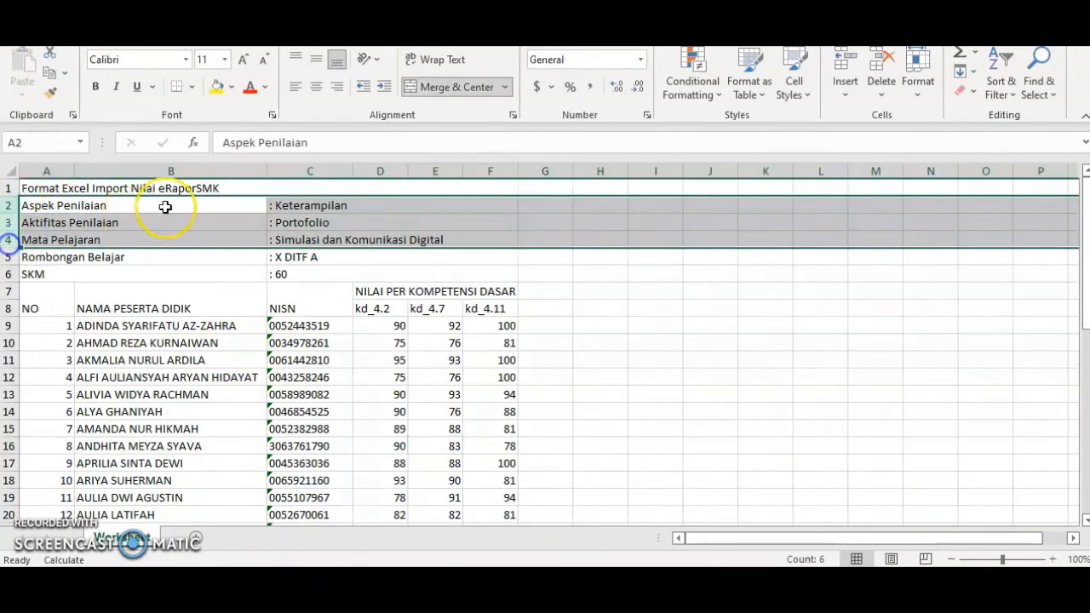
pyautogui.click(291, 171)
pyautogui.moveTo(291, 170); pyautogui.dragTo(393, 183)
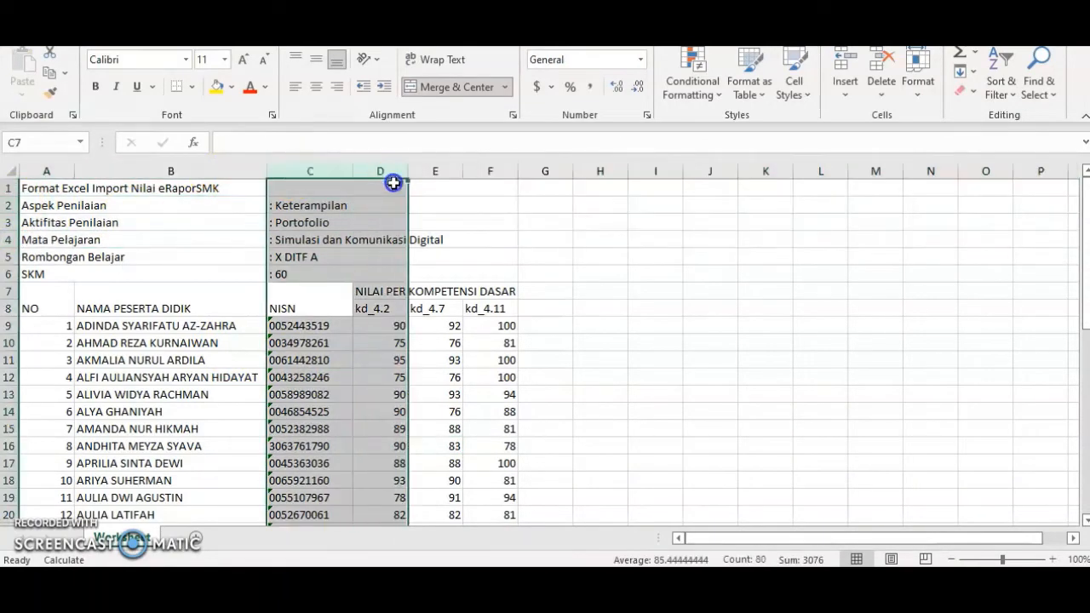
pyautogui.click(309, 371)
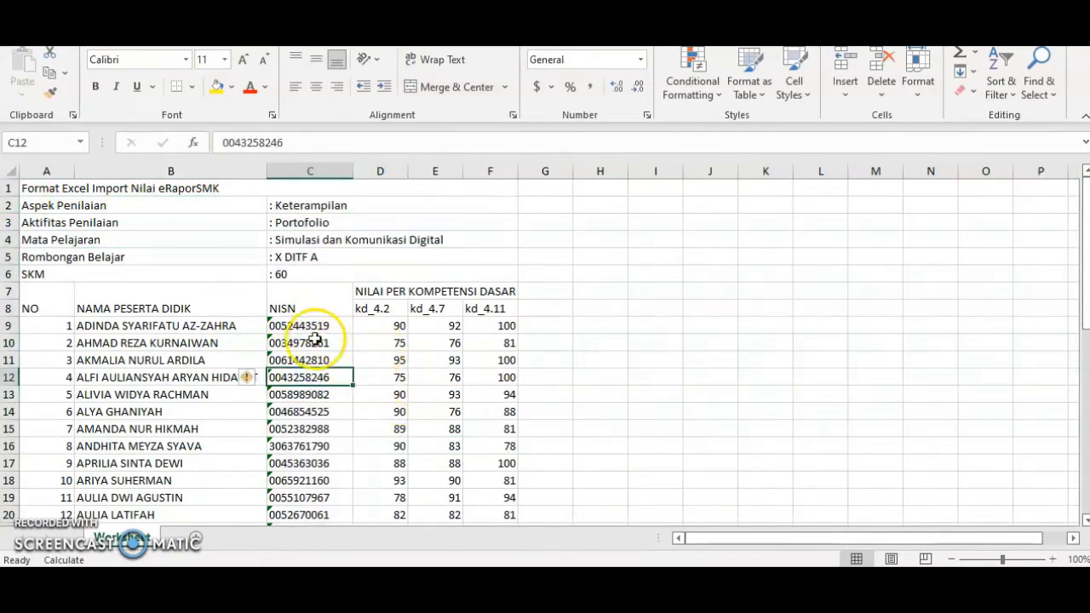
pyautogui.moveTo(435, 360); pyautogui.dragTo(427, 440)
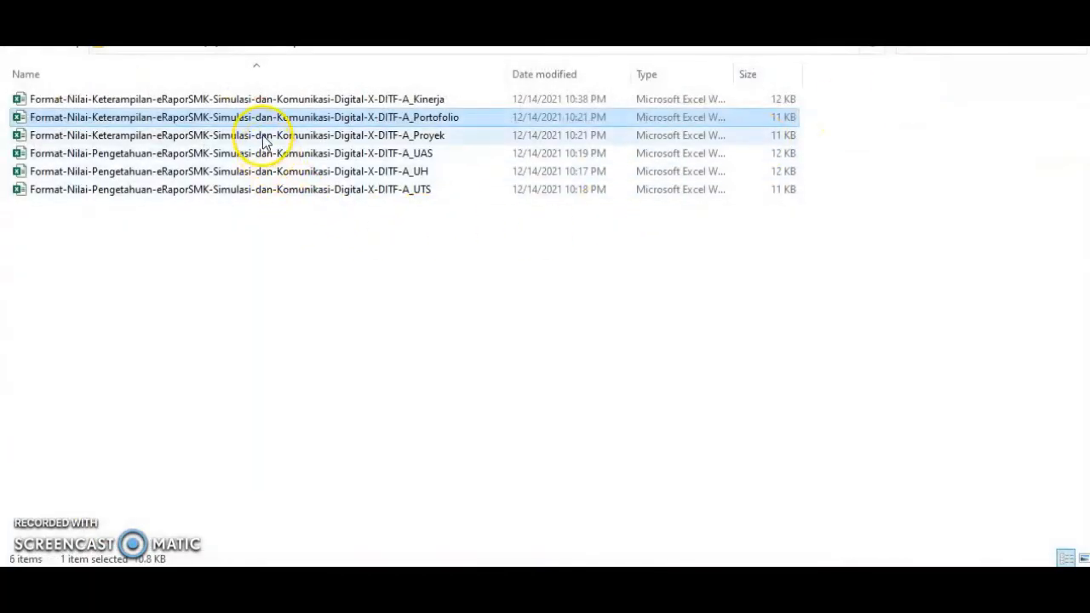
# Open the Keterampilan X-DITF-A_Proyek and Pengetahuan X-DITF-A_UAS workbooks in turn and check their filled-in grades.
pyautogui.click(264, 138)
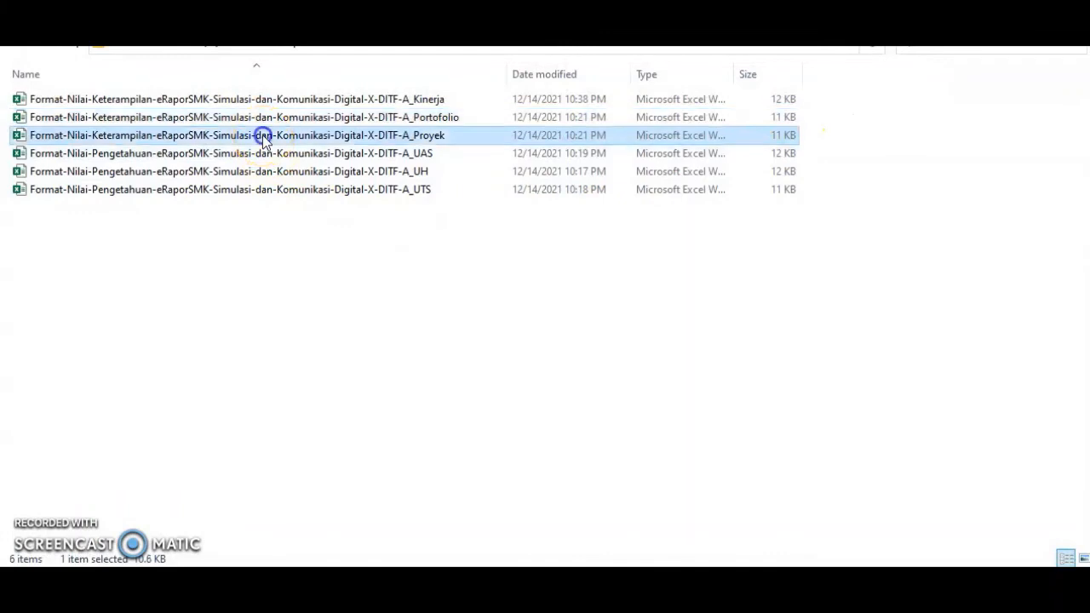
pyautogui.doubleClick(264, 138)
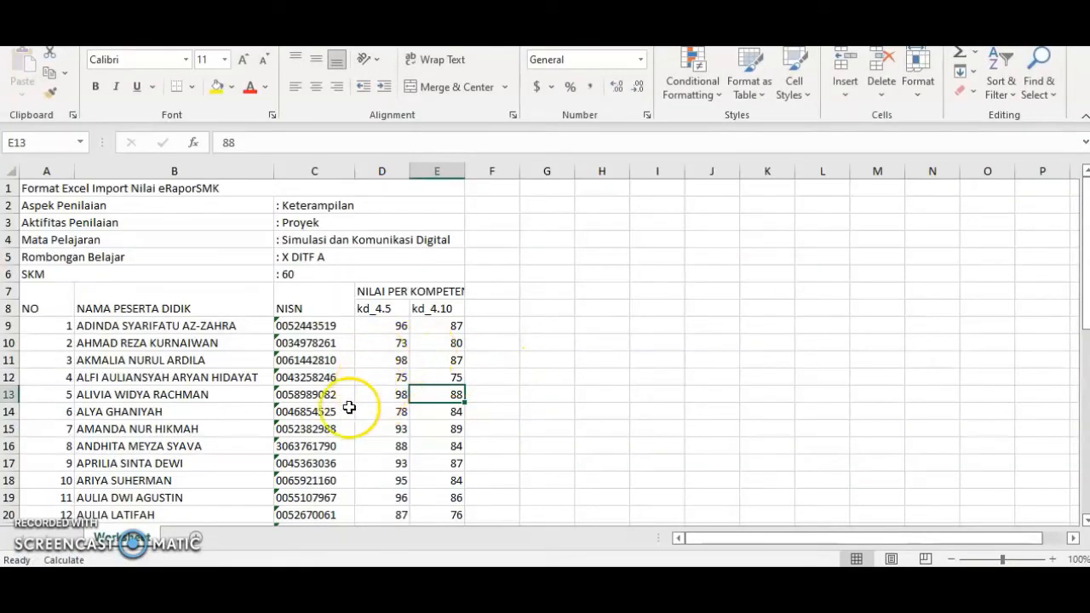
pyautogui.moveTo(388, 372); pyautogui.dragTo(439, 482)
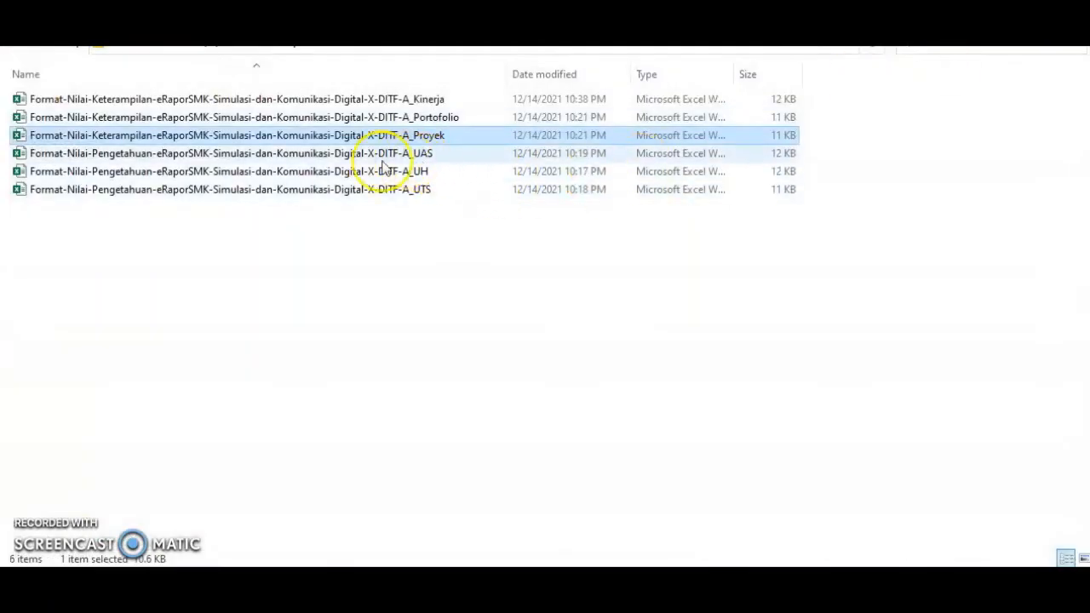
pyautogui.click(362, 157)
pyautogui.doubleClick(362, 156)
pyautogui.moveTo(274, 358); pyautogui.dragTo(754, 497)
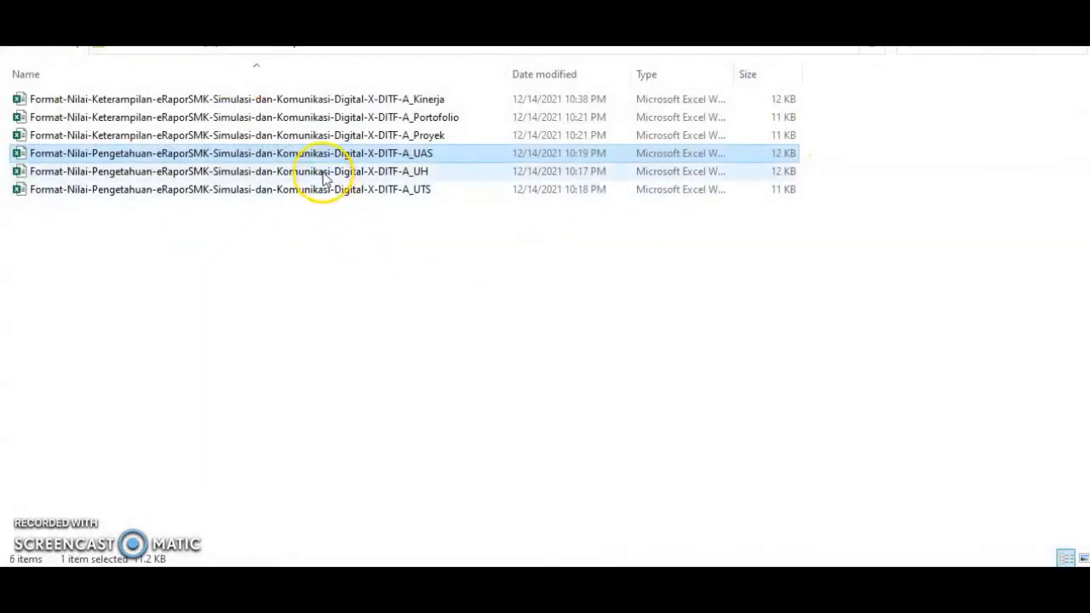
# Open the Pengetahuan X-DITF-A_UH workbook, examine its grades from kd_3.1 to kd_3.10 across the student list, and close it.
pyautogui.click(323, 173)
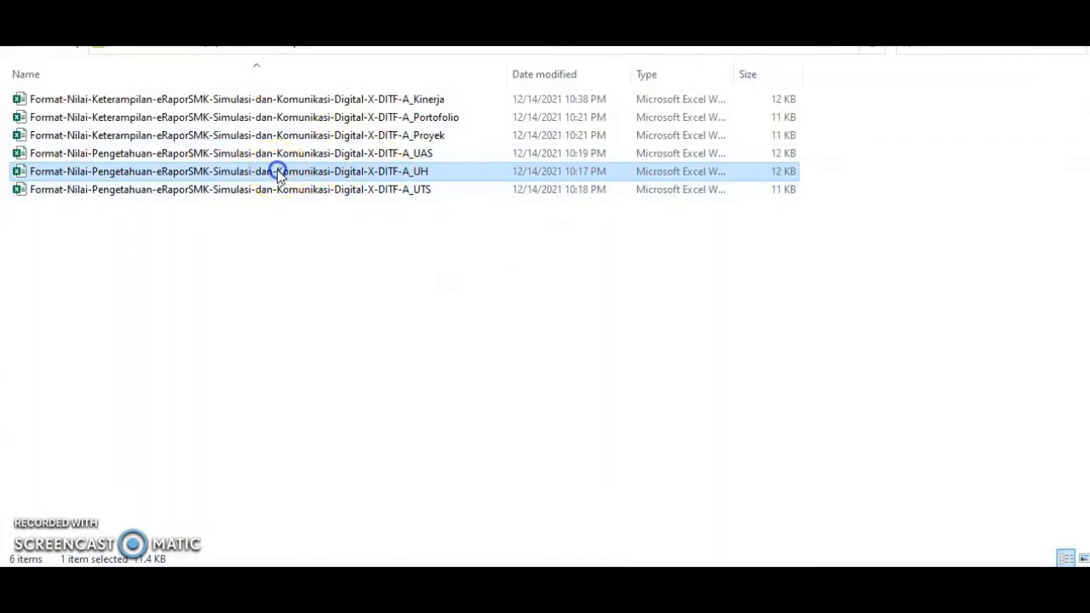
pyautogui.doubleClick(279, 172)
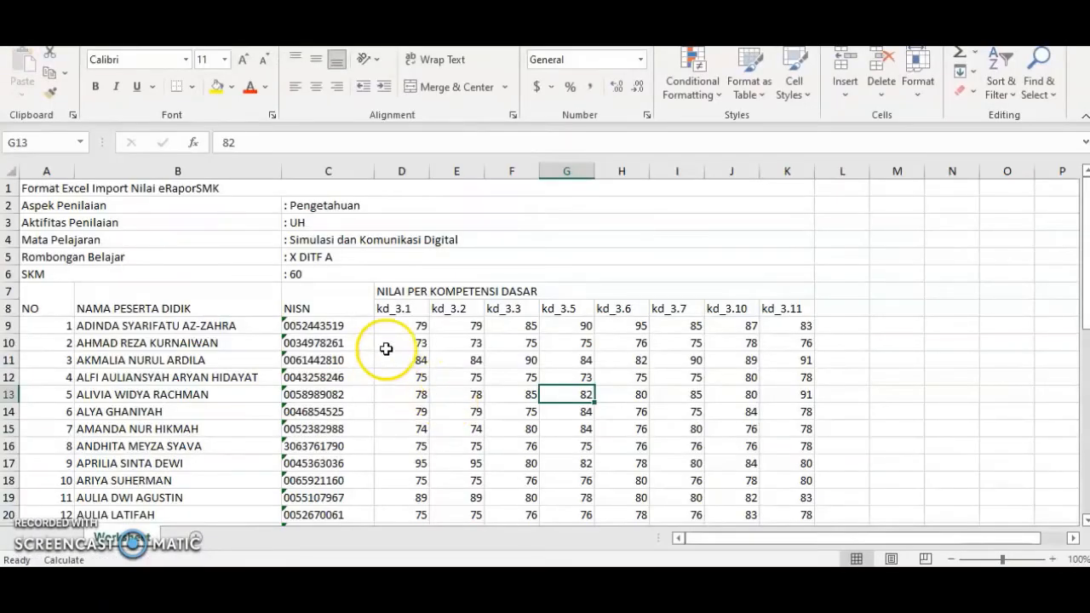
pyautogui.moveTo(388, 340); pyautogui.dragTo(699, 468)
pyautogui.scroll(-1, 700, 468)
pyautogui.scroll(9, 719, 468)
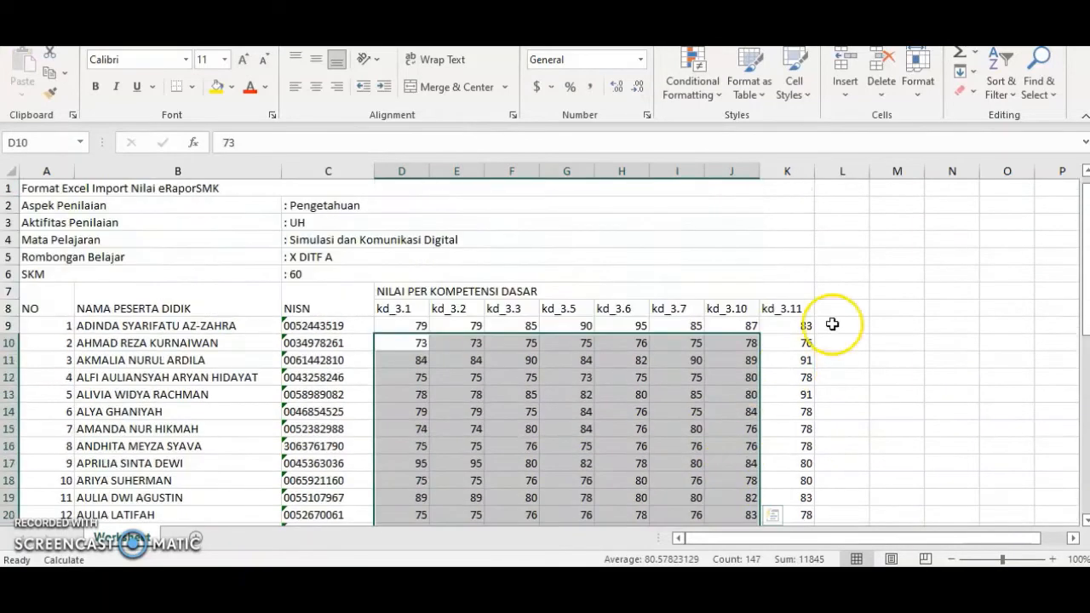
pyautogui.click(1069, 8)
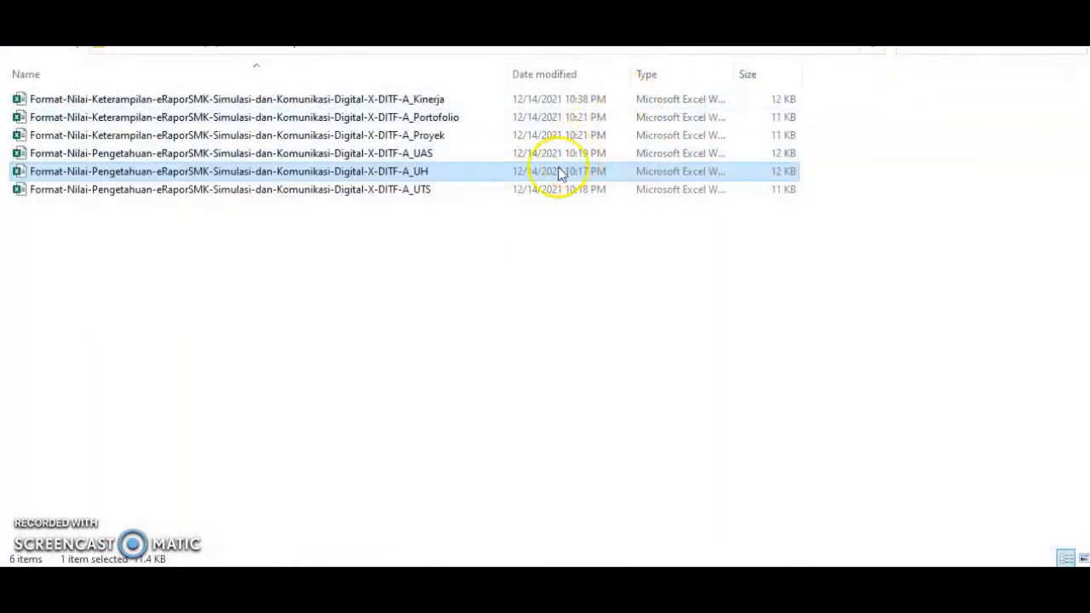
# Open the Pengetahuan X-DITF-A_UTS workbook and examine its kd_3.1, kd_3.2, kd_3.10 and kd_3.11 grades down the student list.
pyautogui.click(364, 195)
pyautogui.doubleClick(363, 191)
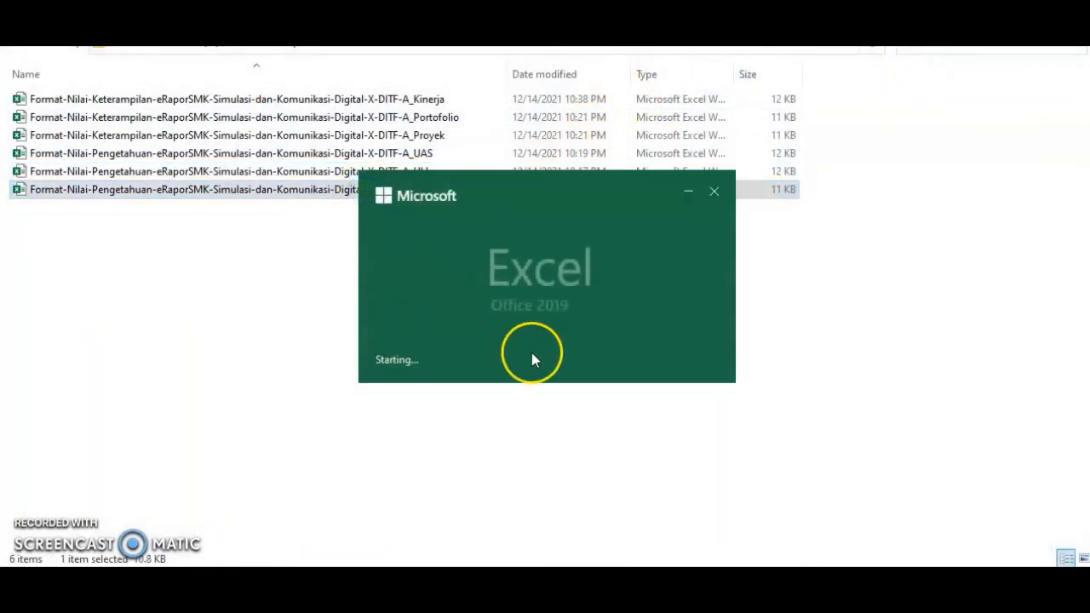
pyautogui.moveTo(379, 343); pyautogui.dragTo(540, 505)
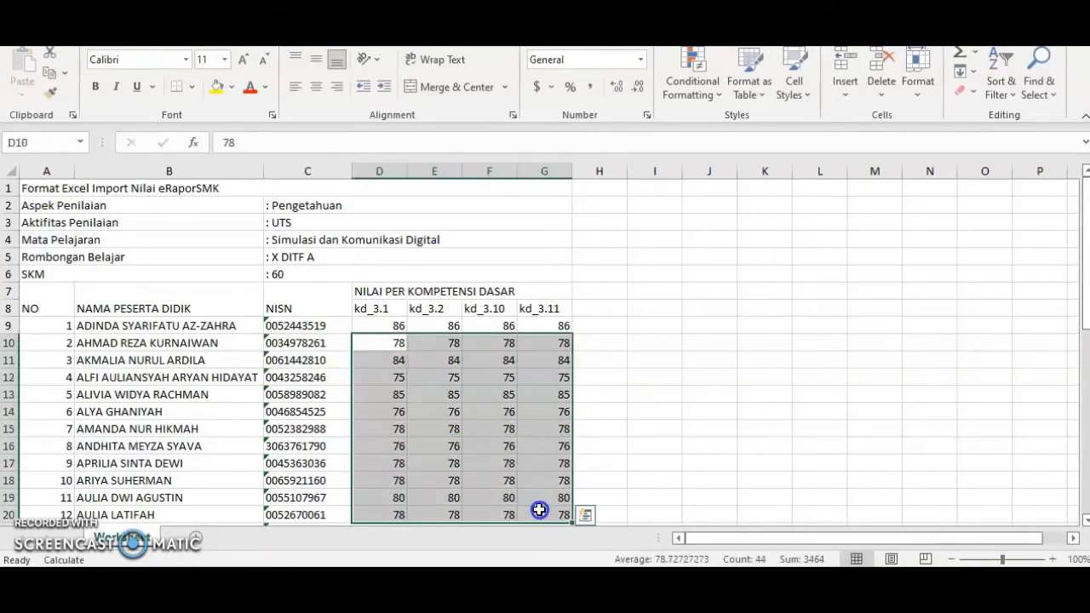
pyautogui.scroll(-10, 526, 463)
pyautogui.scroll(10, 540, 459)
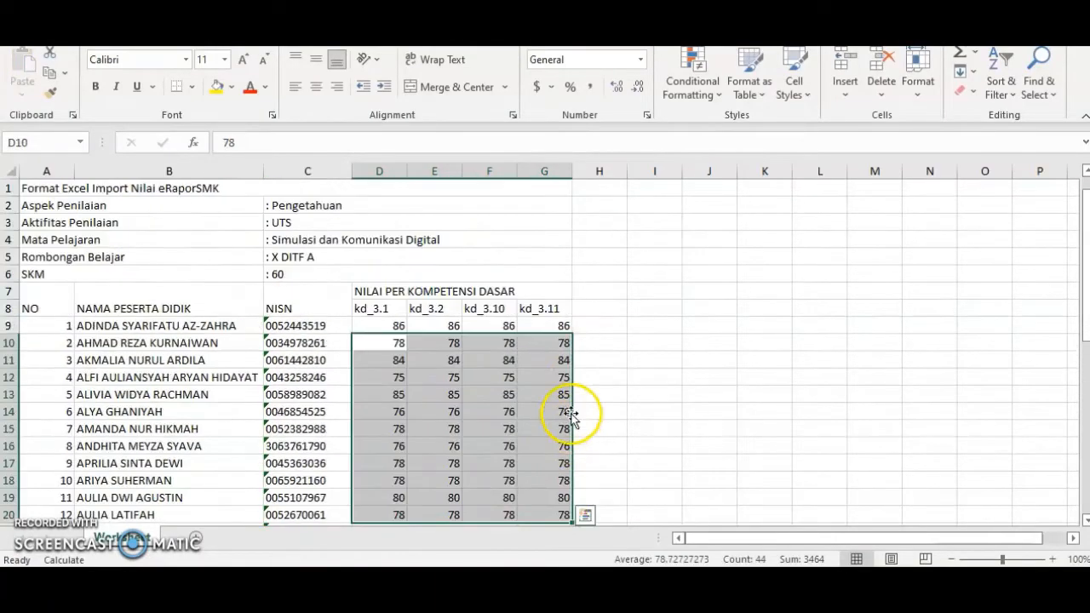
# Close the X-DITF-A_UTS workbook, open the 2. X DITF.B folder and widen its Name column to show the full file names.
pyautogui.click(630, 330)
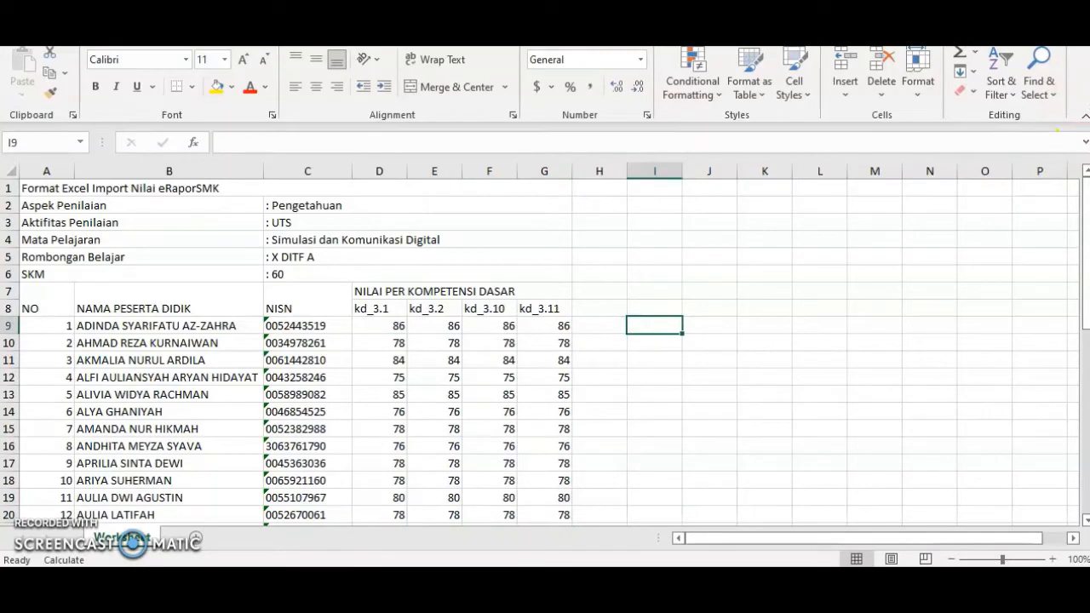
pyautogui.click(1074, 17)
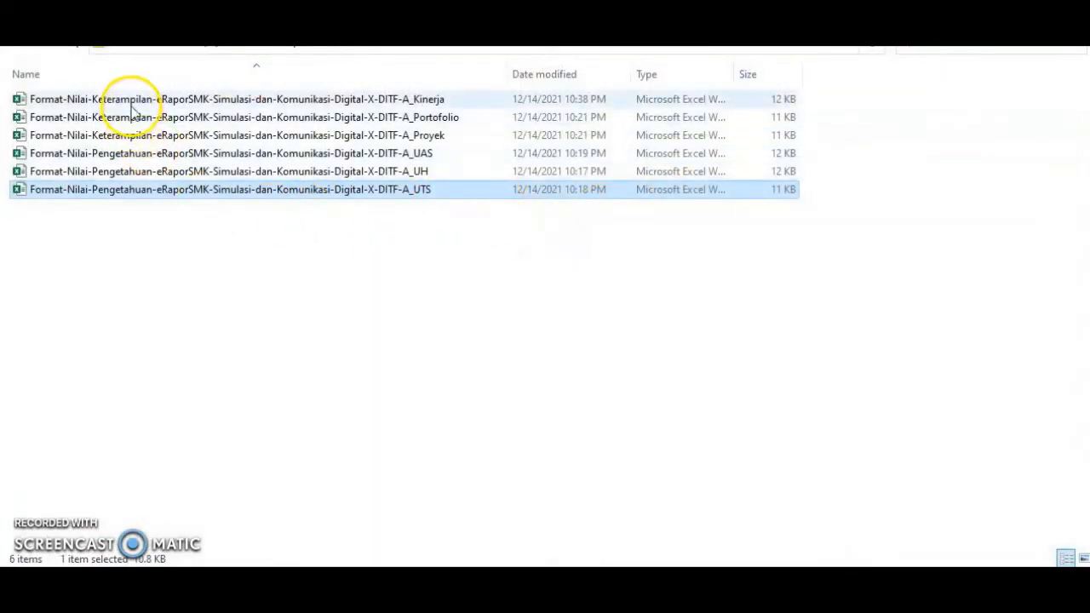
pyautogui.click(77, 48)
pyautogui.doubleClick(81, 119)
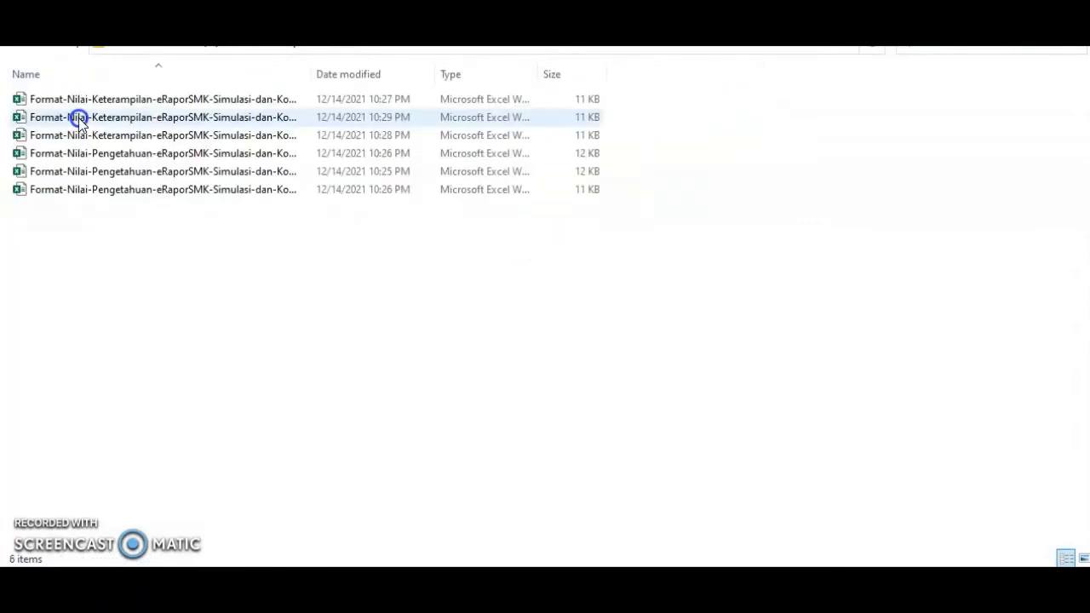
pyautogui.moveTo(317, 75); pyautogui.dragTo(516, 90)
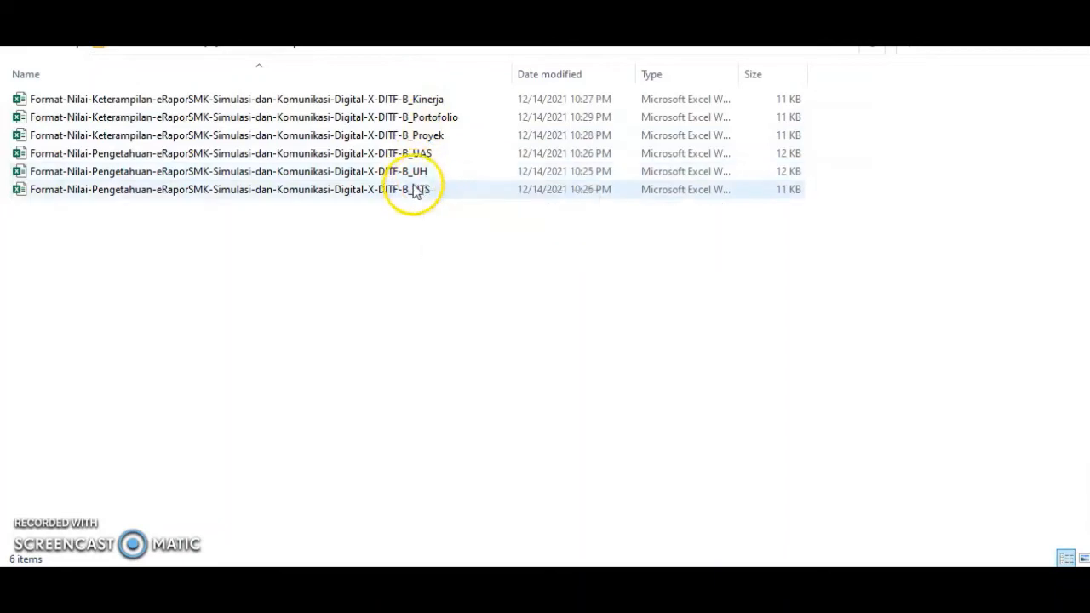
# Open the Pengetahuan X-DITF-B_UTS workbook, examine its kd_3.1 to kd_3.11 grades, and return to the class folder.
pyautogui.doubleClick(297, 191)
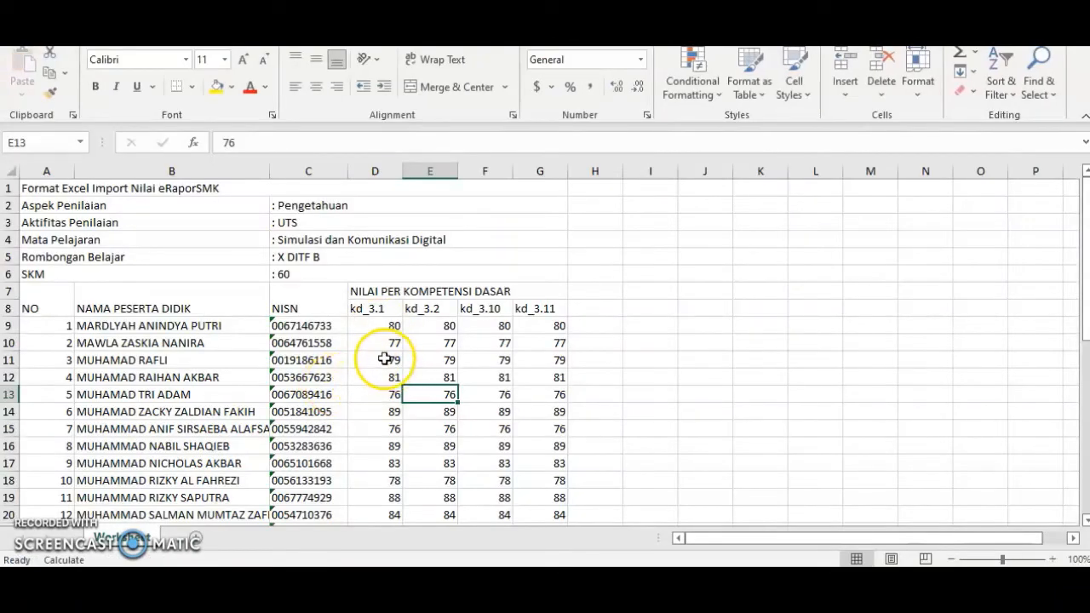
pyautogui.moveTo(383, 360); pyautogui.dragTo(560, 513)
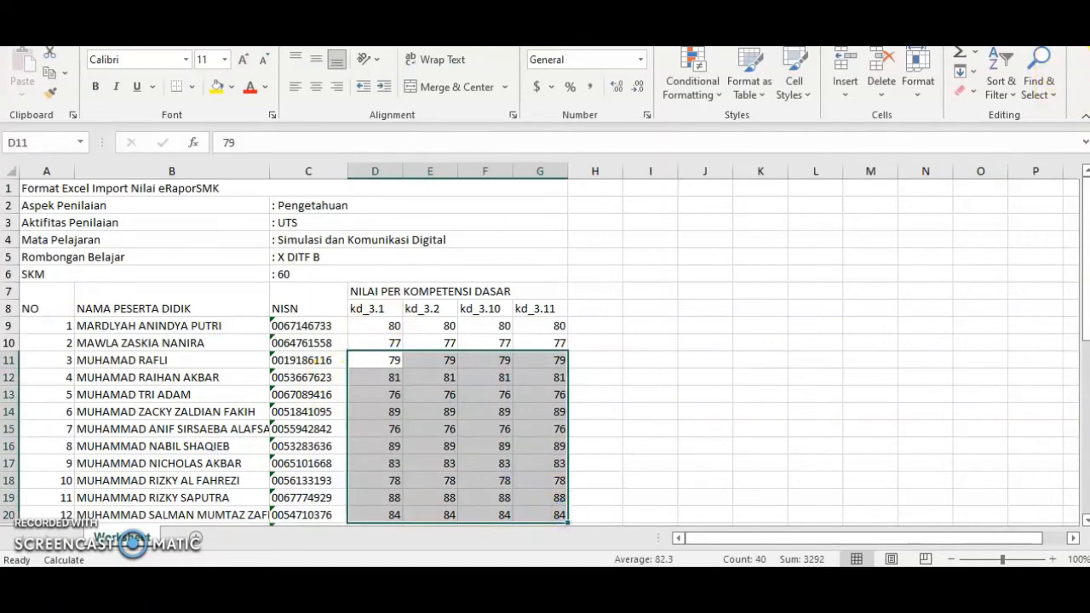
pyautogui.hotkey('alt', 'Tab')
# Open the Pengetahuan X-DITF-B_UH workbook, examine its grades from kd_3.1 to kd_3.11, and return to the class folder.
pyautogui.click(377, 171)
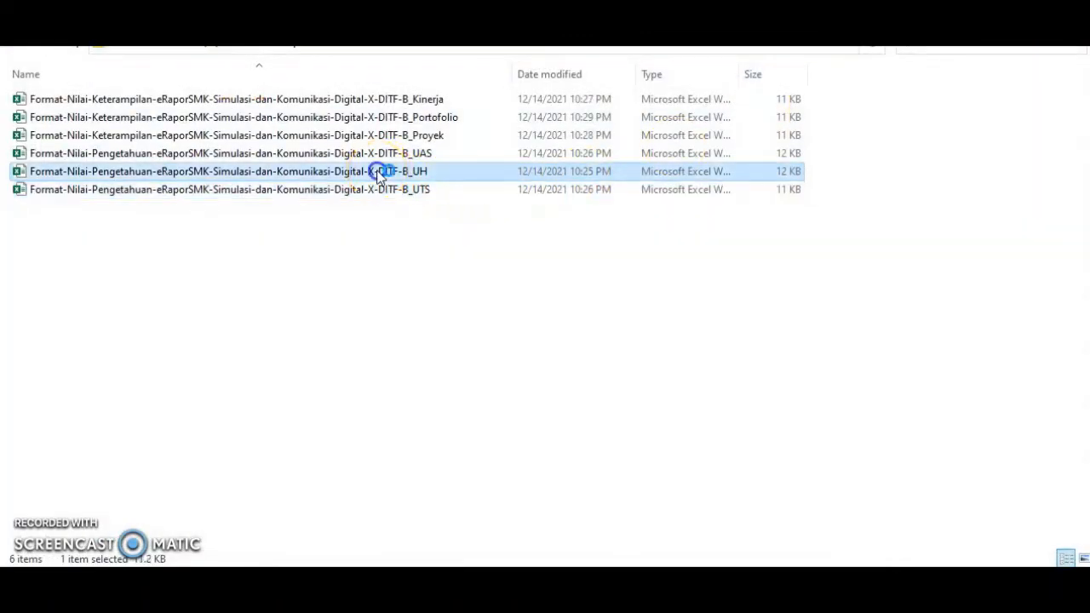
pyautogui.doubleClick(377, 171)
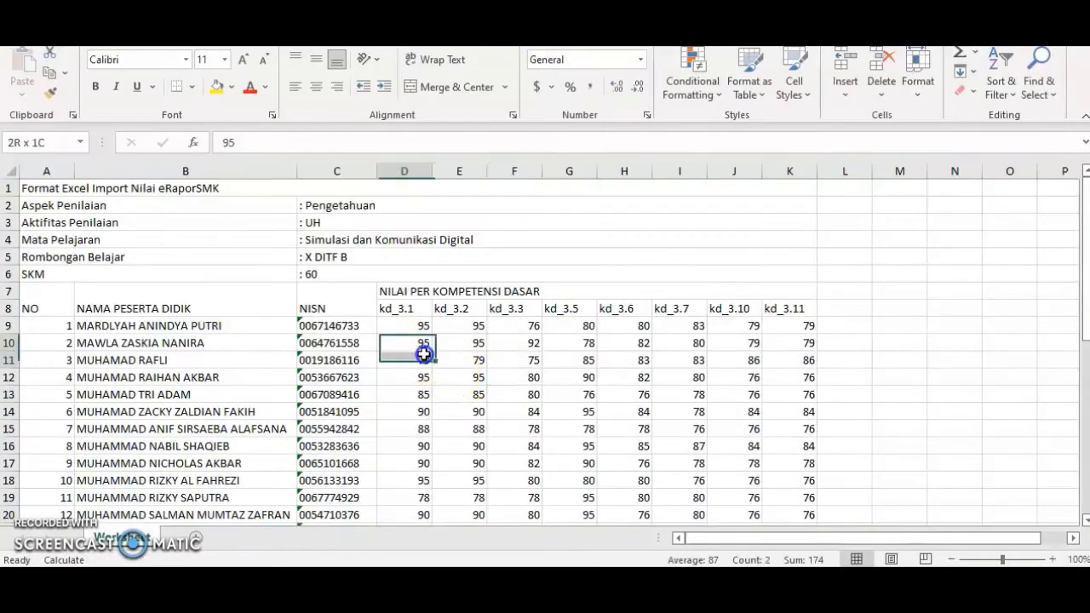
pyautogui.moveTo(422, 350); pyautogui.dragTo(858, 500)
pyautogui.click(954, 342)
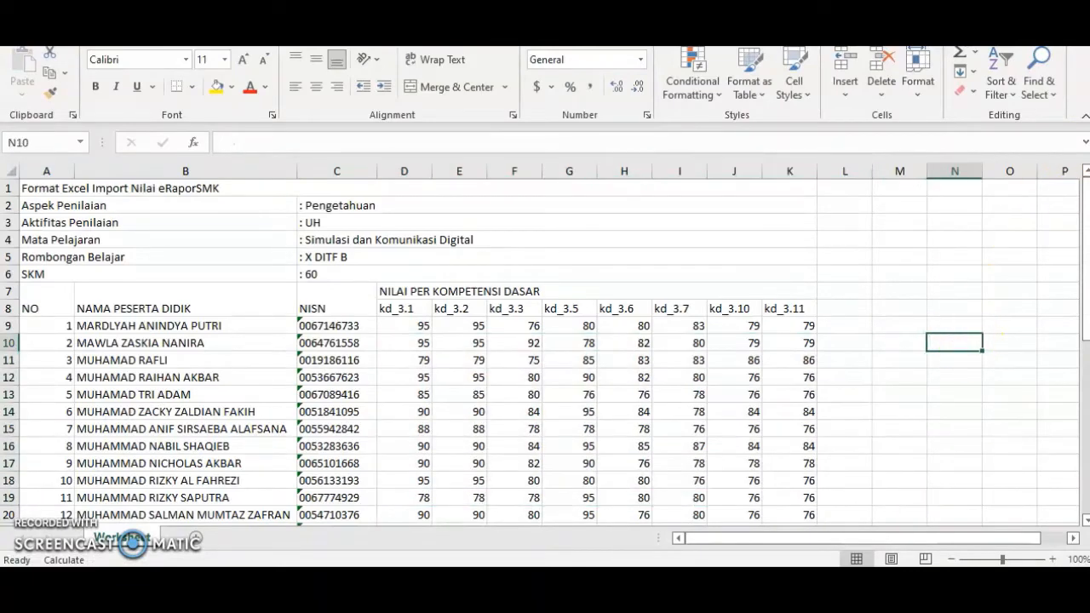
pyautogui.click(983, 49)
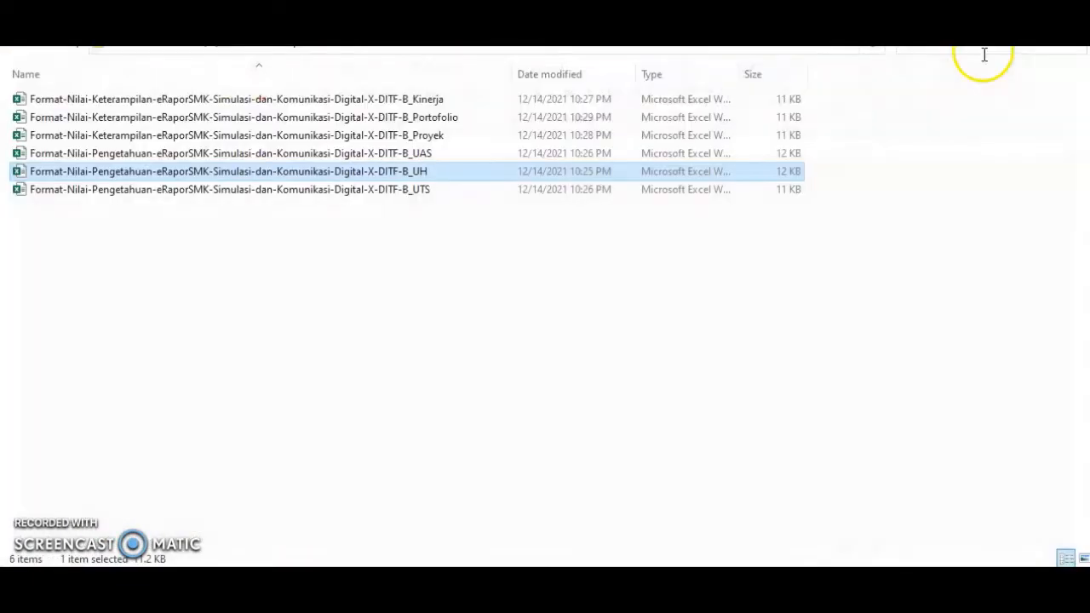
pyautogui.click(464, 289)
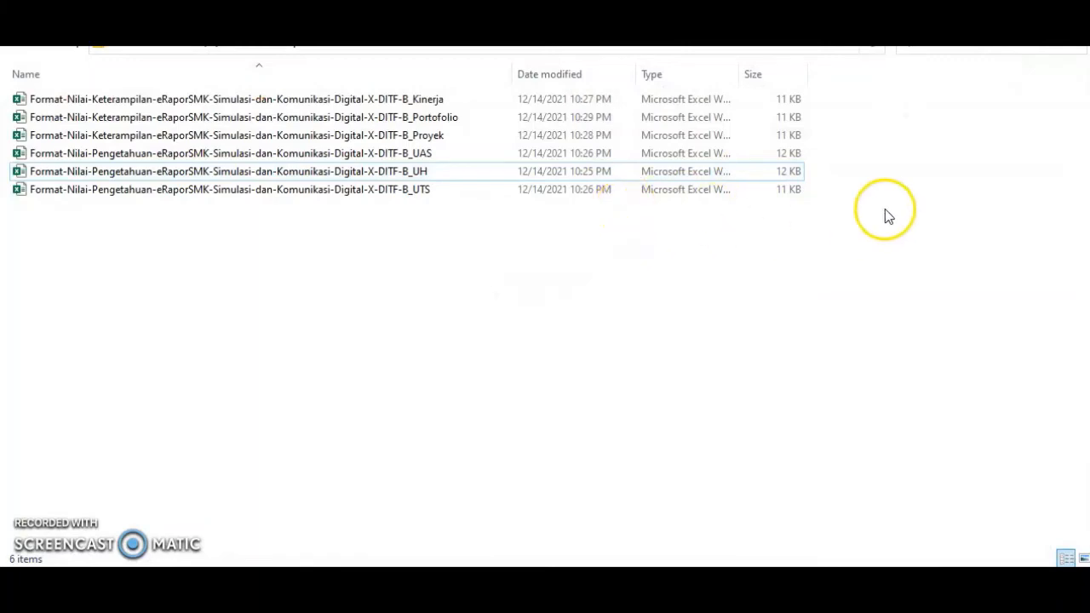
# Switch to the e-Rapor SMK web application and open the Penilaian Pengetahuan page.
pyautogui.press('super+d')
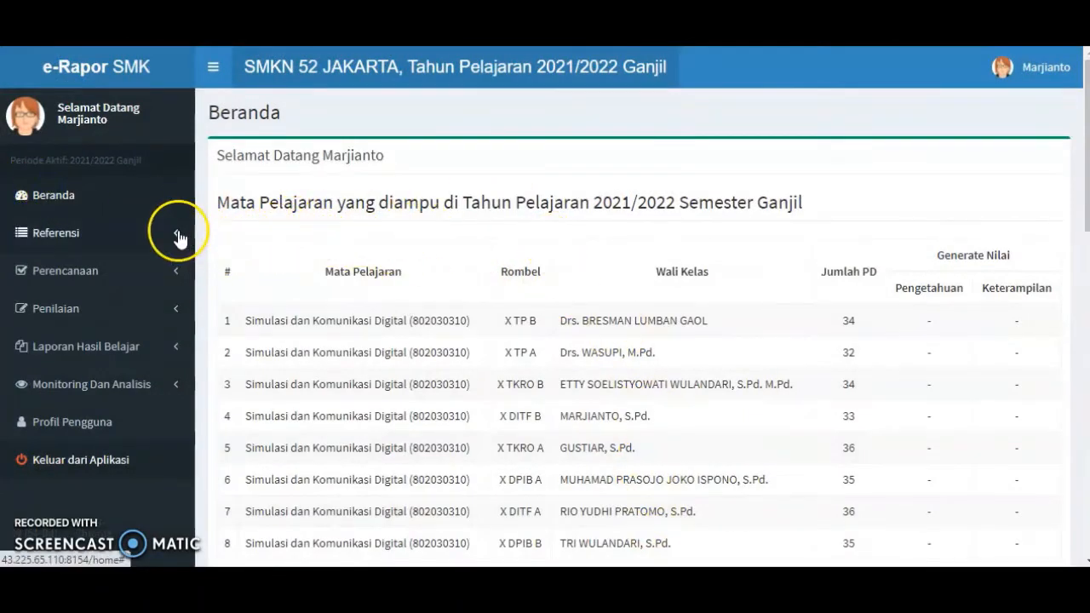
pyautogui.click(71, 315)
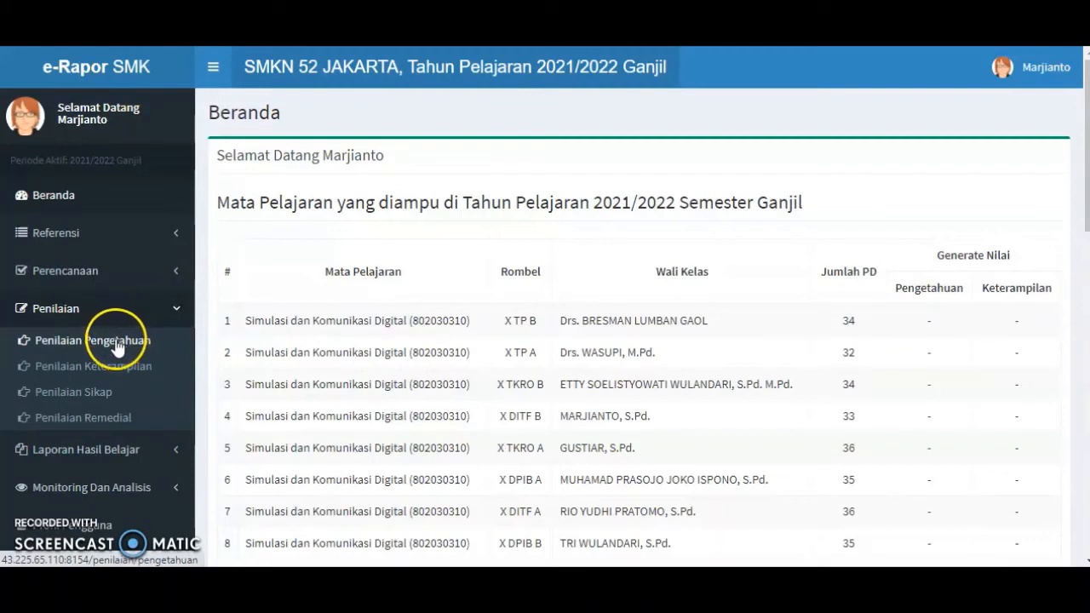
pyautogui.click(117, 340)
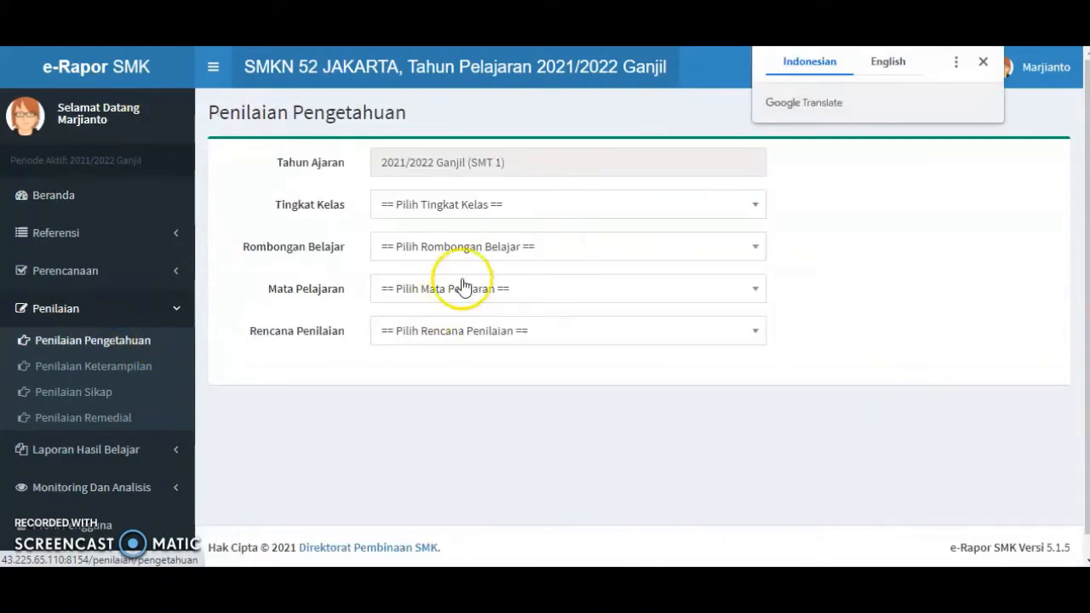
# Set the knowledge assessment to Kelas 10, class X DITF A, subject Simulasi dan Komunikasi Digital and assessment plan UH.
pyautogui.click(584, 205)
pyautogui.click(481, 305)
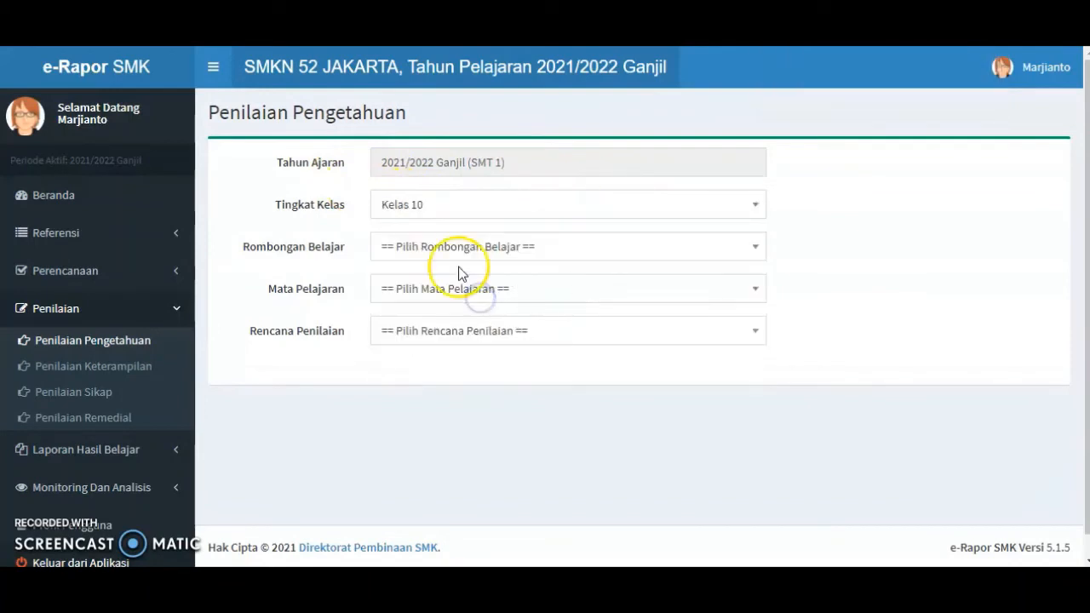
pyautogui.click(450, 251)
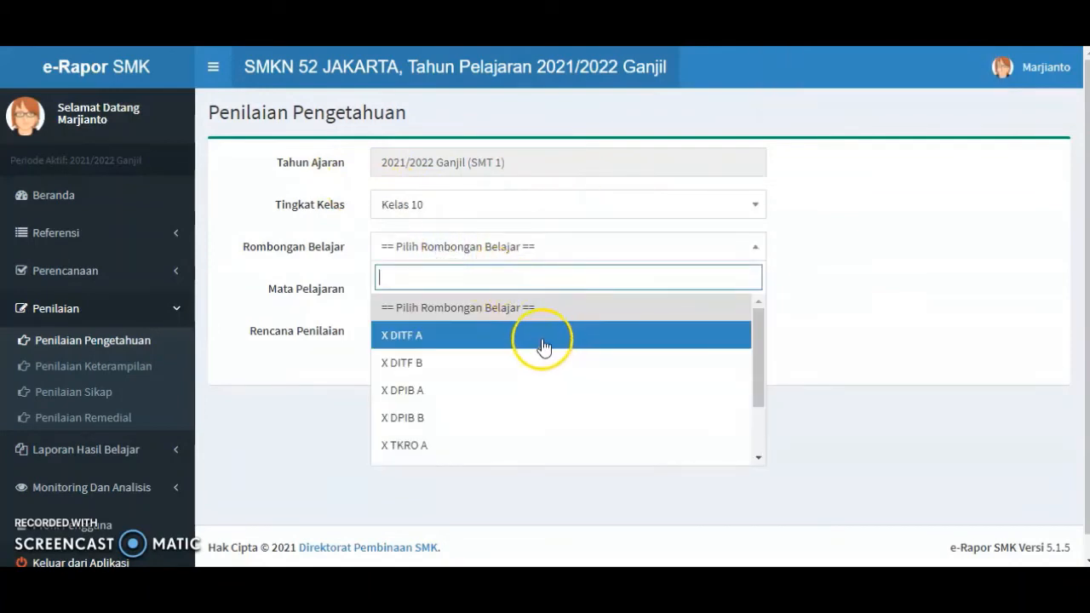
pyautogui.click(544, 340)
pyautogui.click(550, 290)
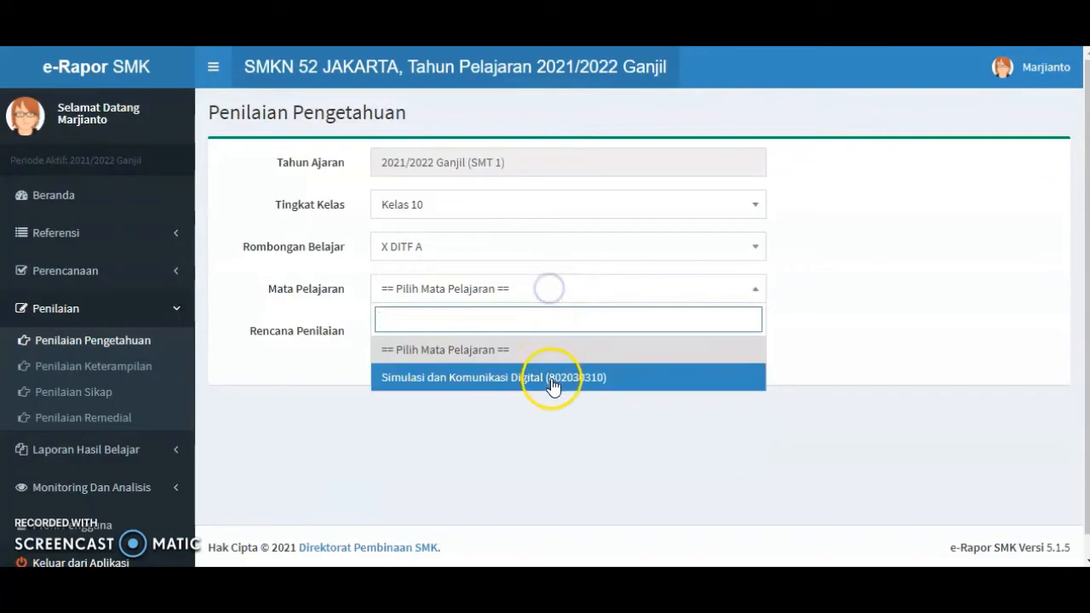
pyautogui.click(551, 380)
pyautogui.click(614, 332)
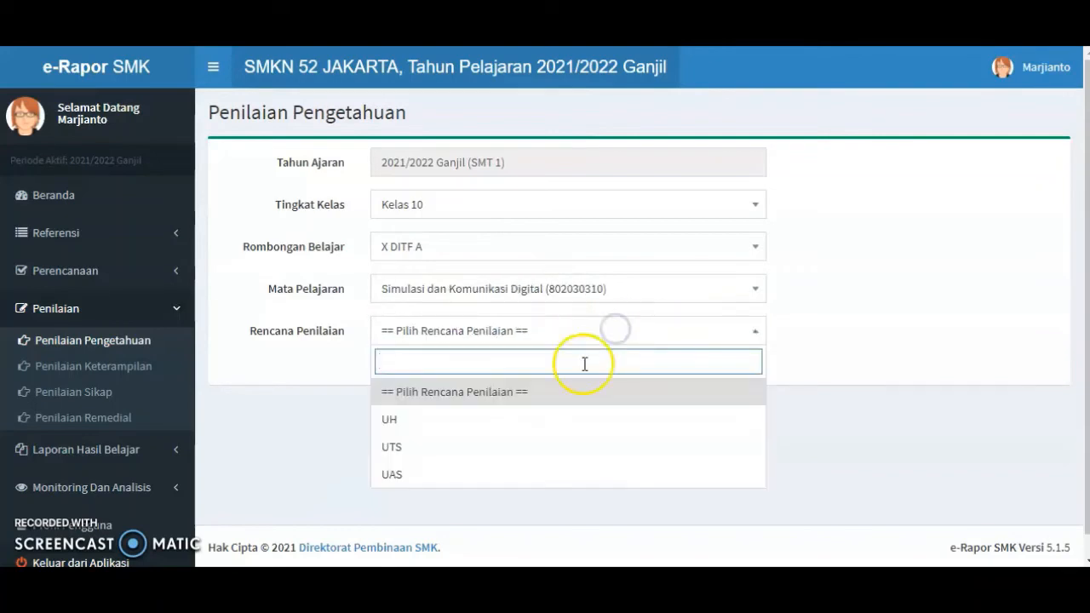
pyautogui.click(442, 420)
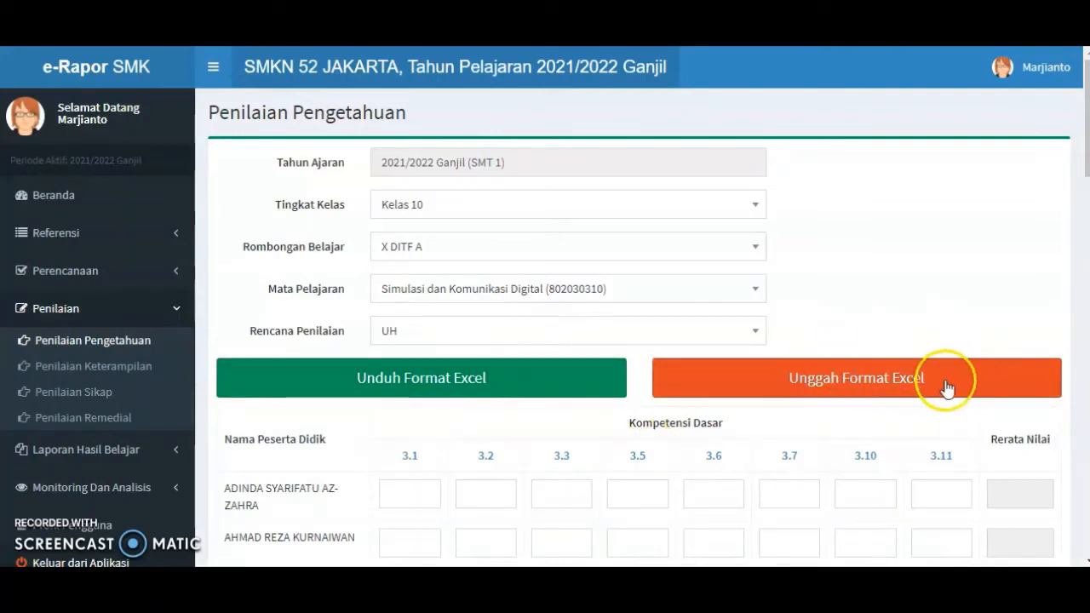
# Upload Format-Nilai-Pengetahuan-eRaporSMK-Simulasi-dan-Komunikasi-Digital-X-DITF-A_UH from the 1. X DITF.A folder inside 1. Nilai e-Raport Smt 1 Th 21-22 on drive D.
pyautogui.click(952, 379)
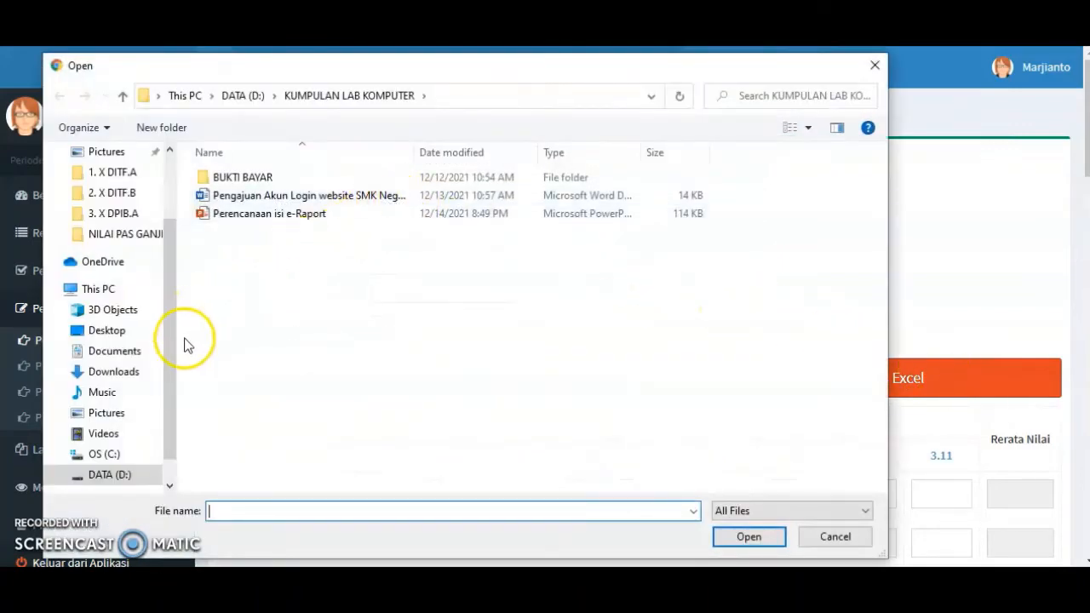
pyautogui.click(110, 476)
pyautogui.click(290, 180)
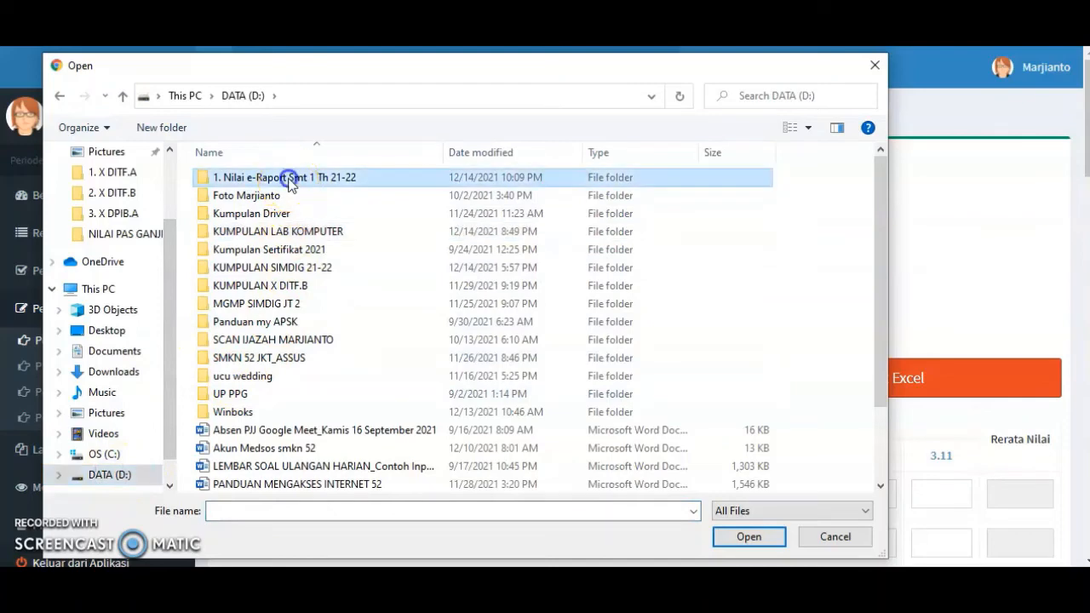
pyautogui.doubleClick(290, 180)
pyautogui.doubleClick(278, 179)
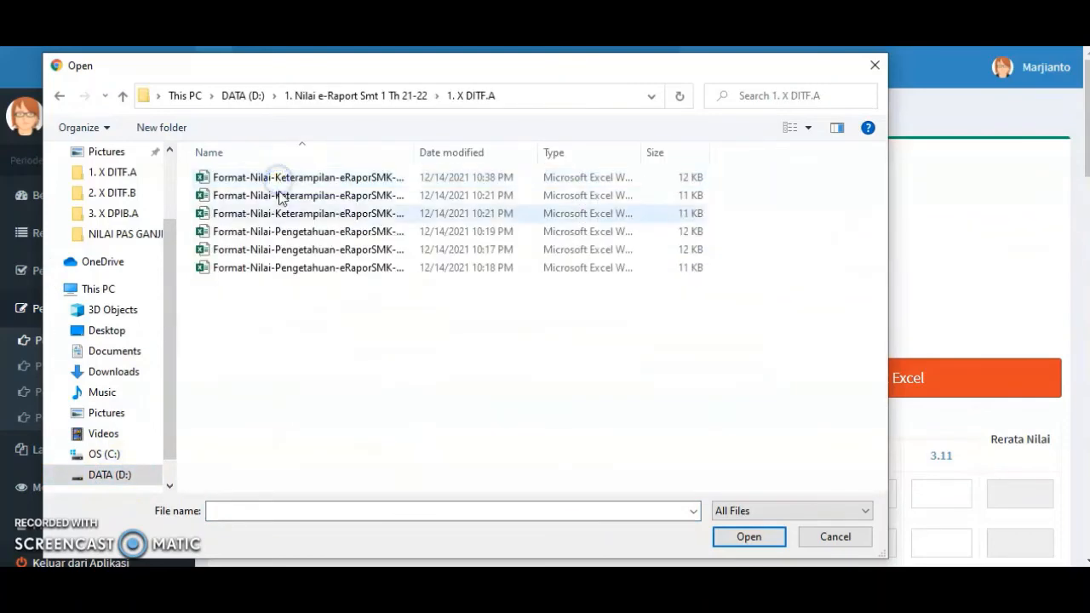
pyautogui.moveTo(415, 155); pyautogui.dragTo(693, 170)
pyautogui.click(554, 251)
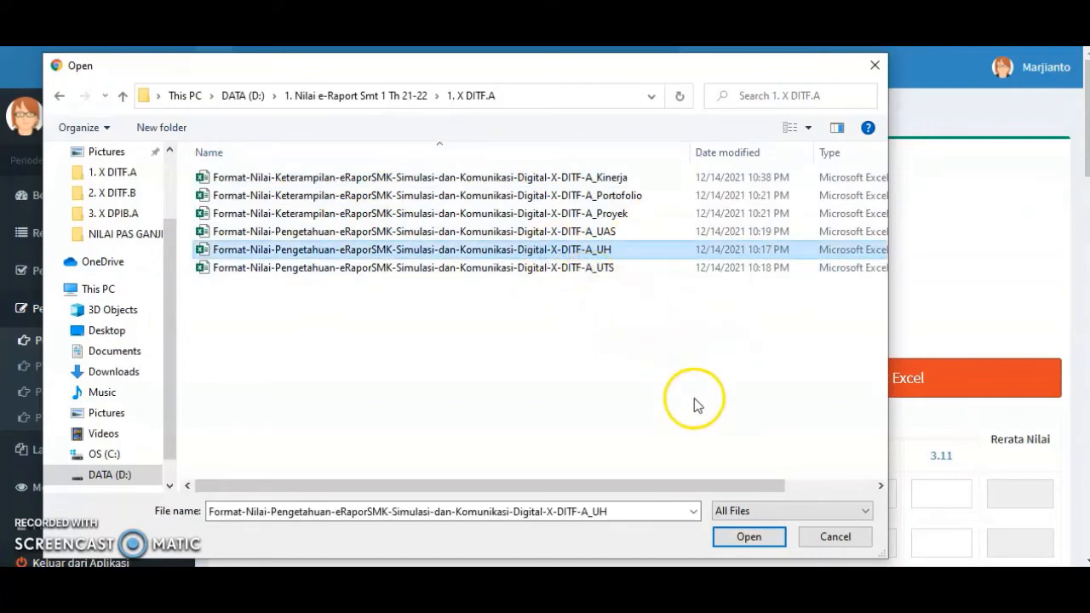
pyautogui.click(748, 538)
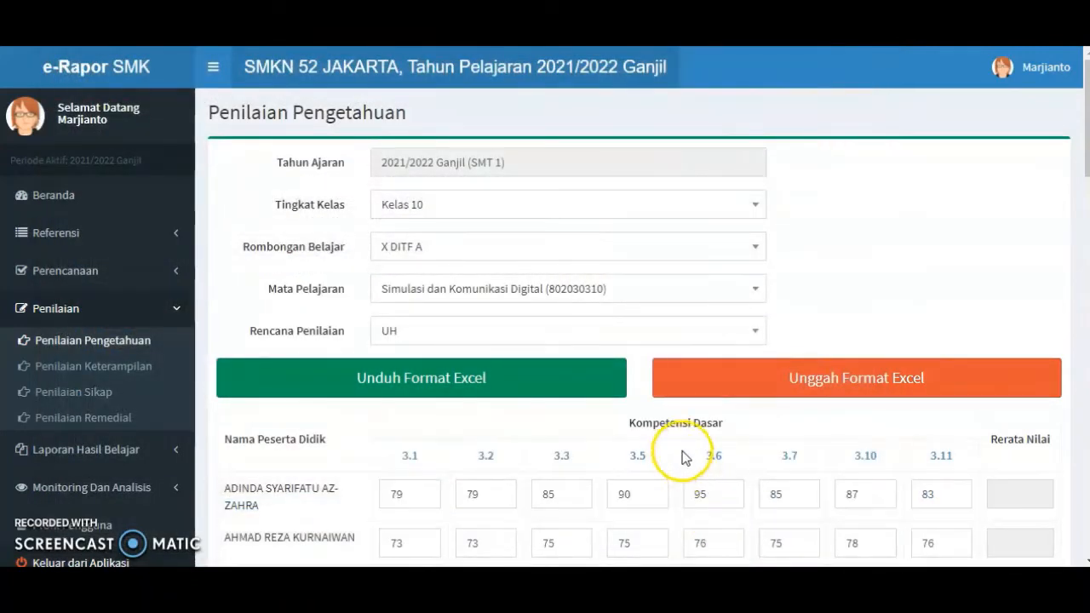
# Check the imported UH grades down the whole X DITF A student list and save them.
pyautogui.scroll(-3, 685, 451)
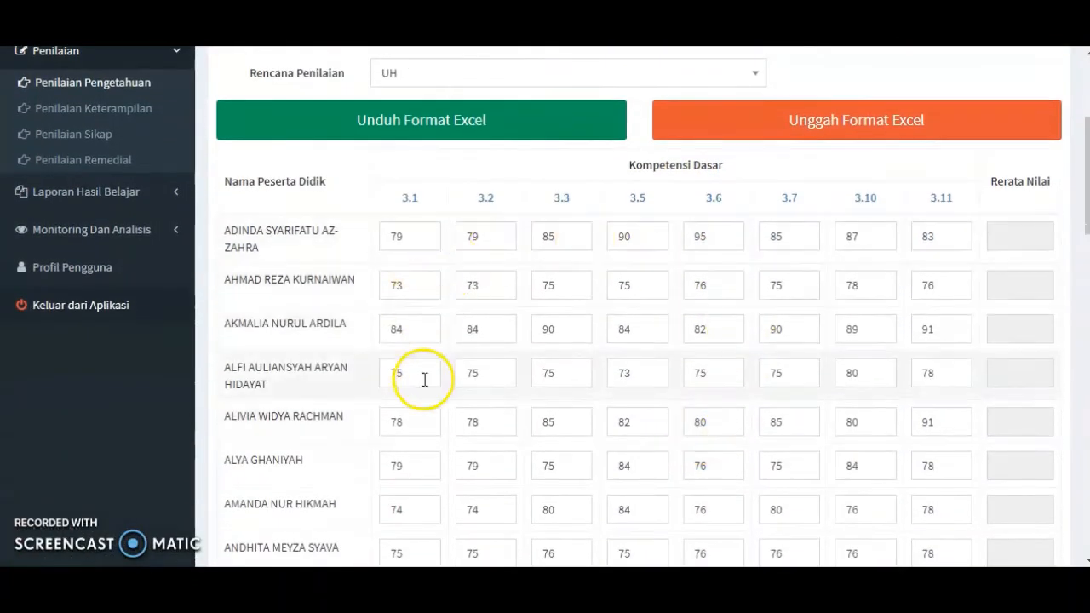
pyautogui.scroll(-3, 813, 447)
pyautogui.scroll(-7, 814, 451)
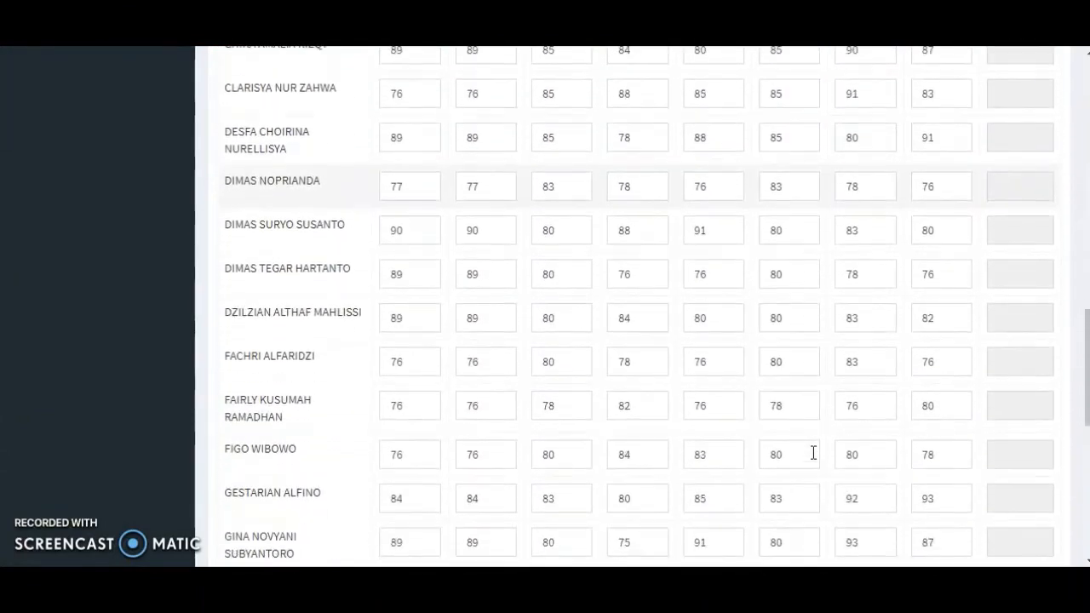
pyautogui.scroll(-7, 813, 453)
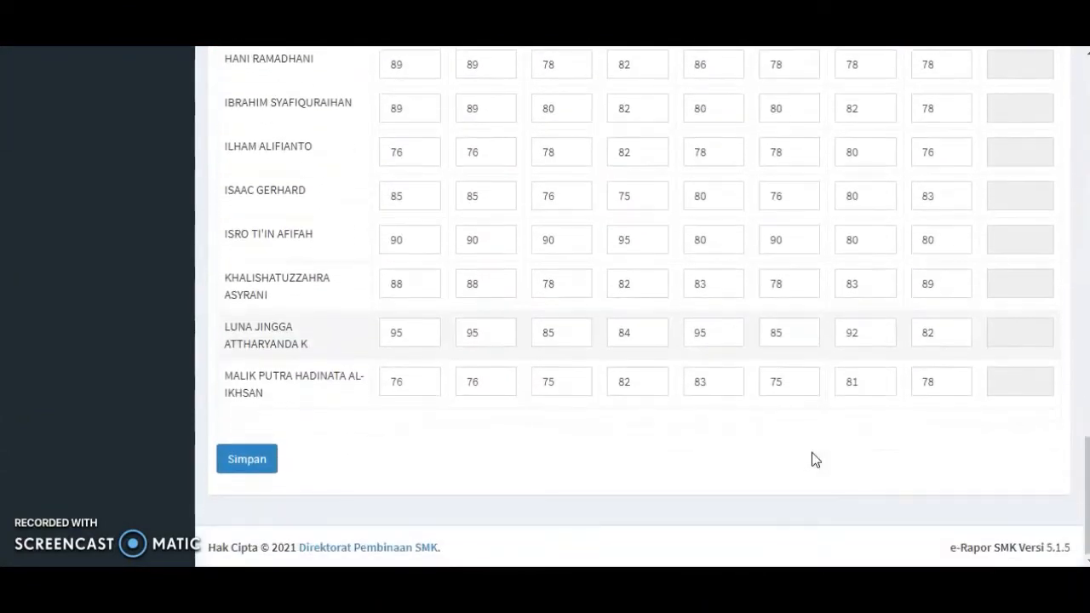
pyautogui.click(245, 462)
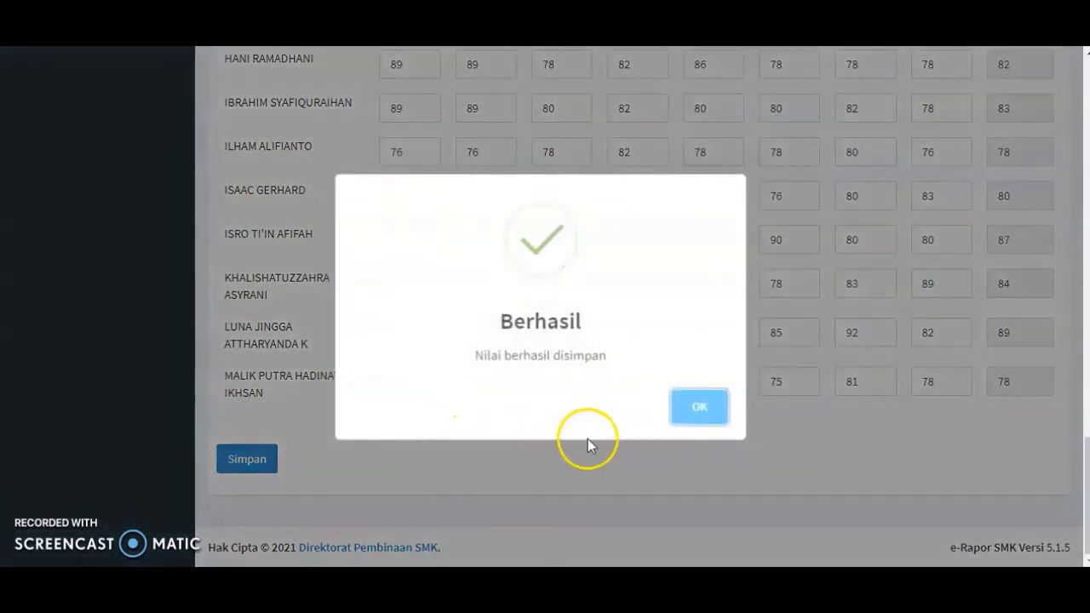
pyautogui.click(701, 409)
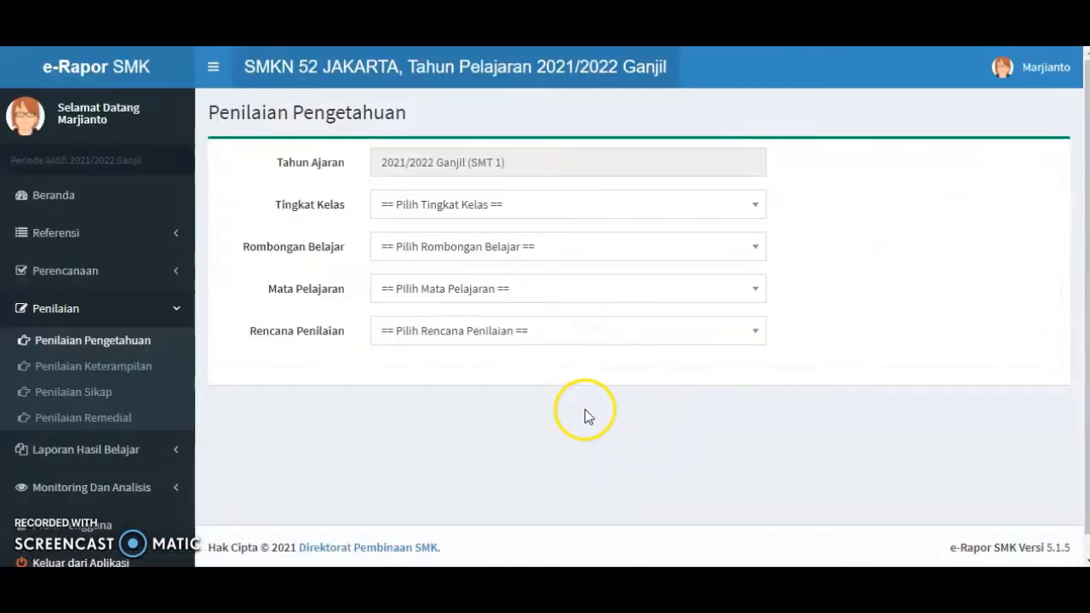
# Set the knowledge assessment to Kelas 10, class X DITF A, subject Simulasi dan Komunikasi Digital and assessment plan UTS.
pyautogui.click(538, 205)
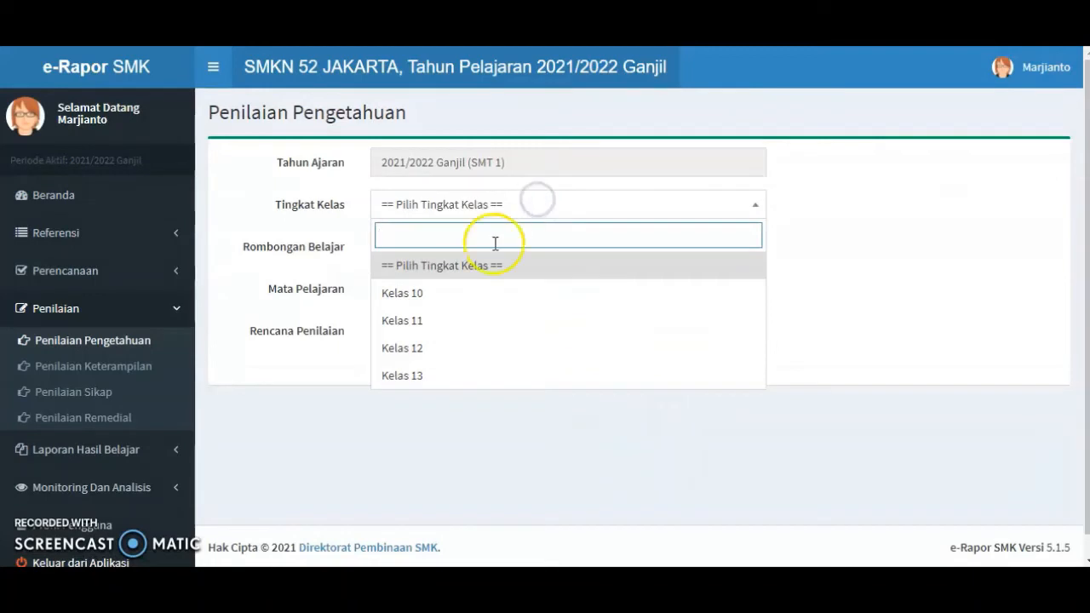
pyautogui.click(455, 293)
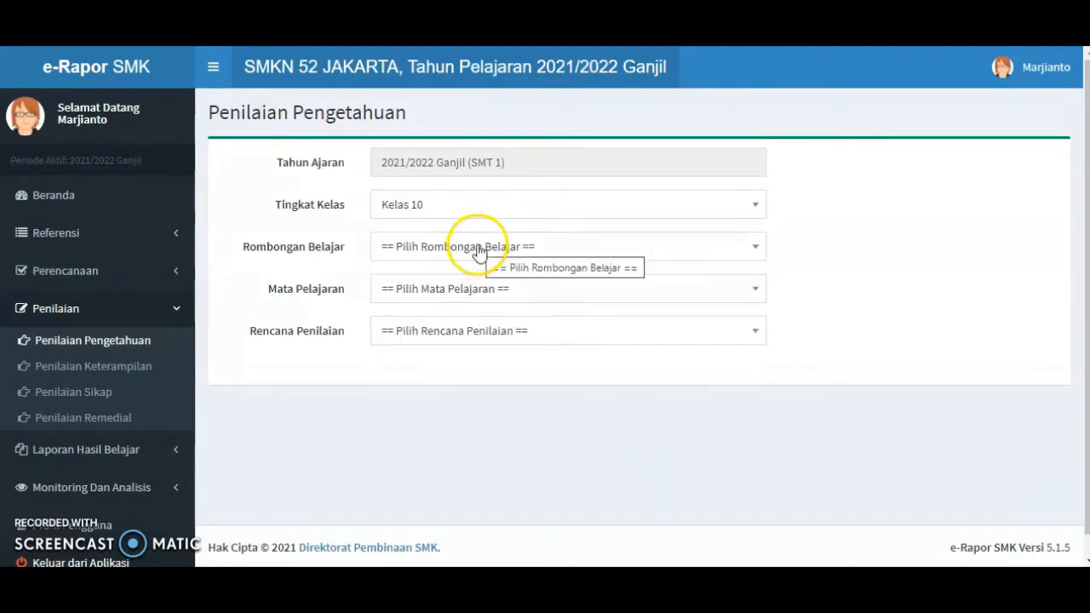
pyautogui.click(479, 249)
pyautogui.click(465, 334)
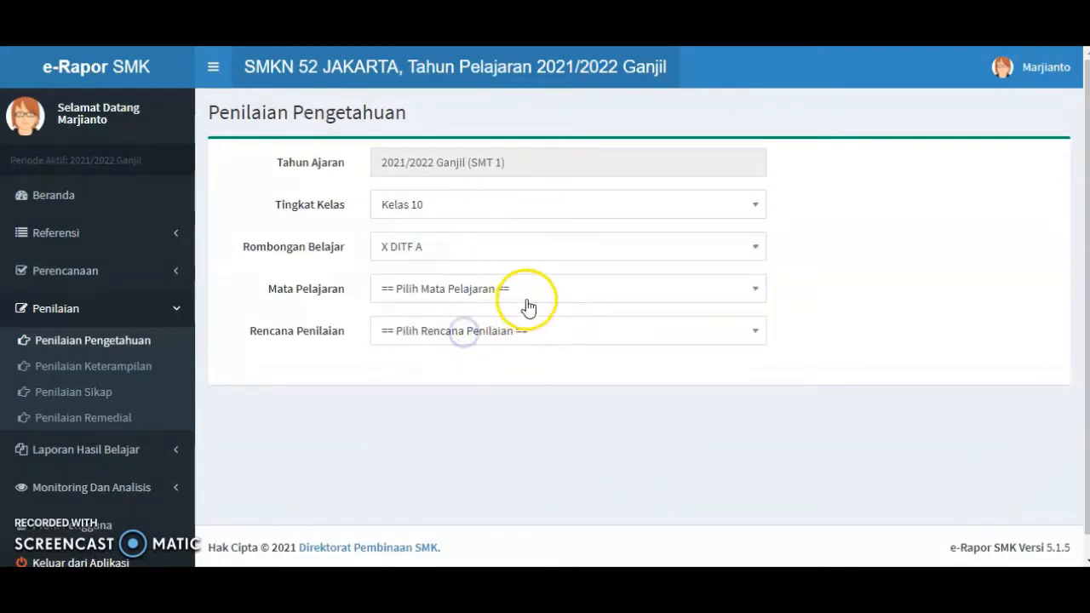
pyautogui.click(526, 312)
pyautogui.click(529, 381)
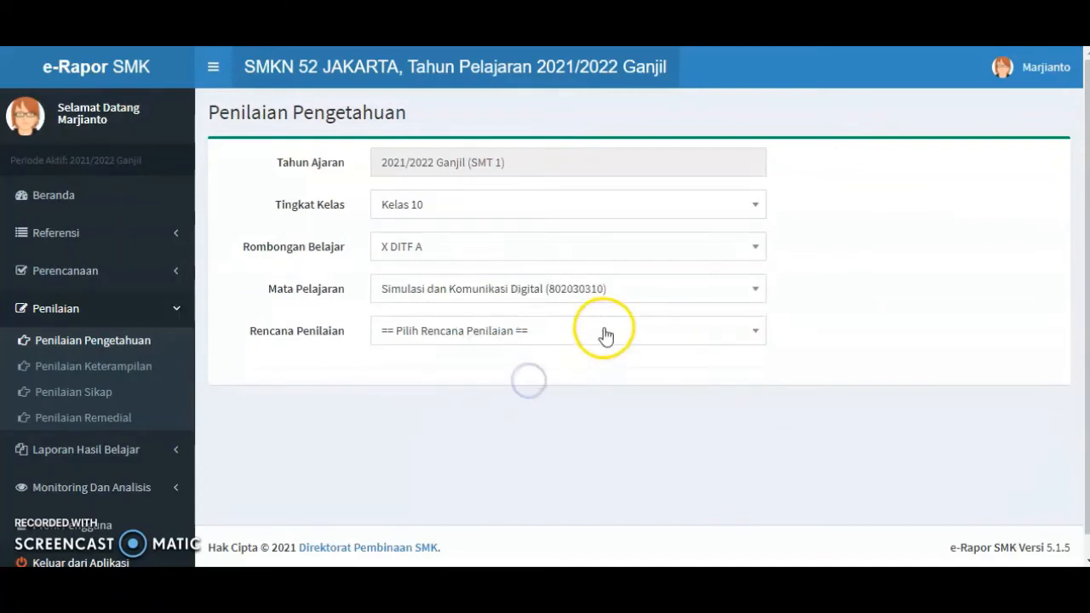
pyautogui.click(605, 332)
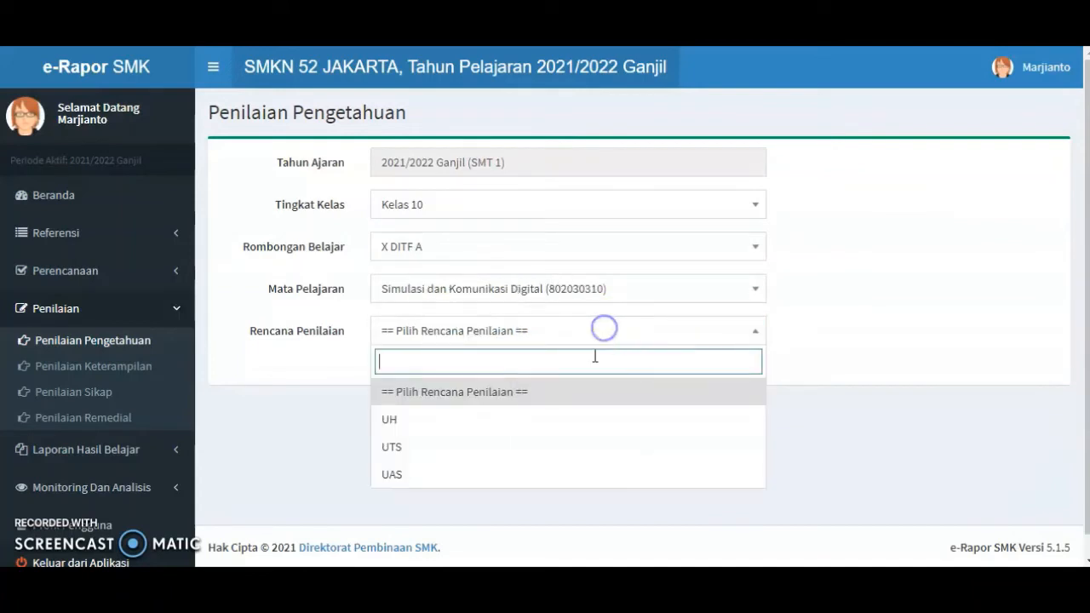
pyautogui.click(572, 451)
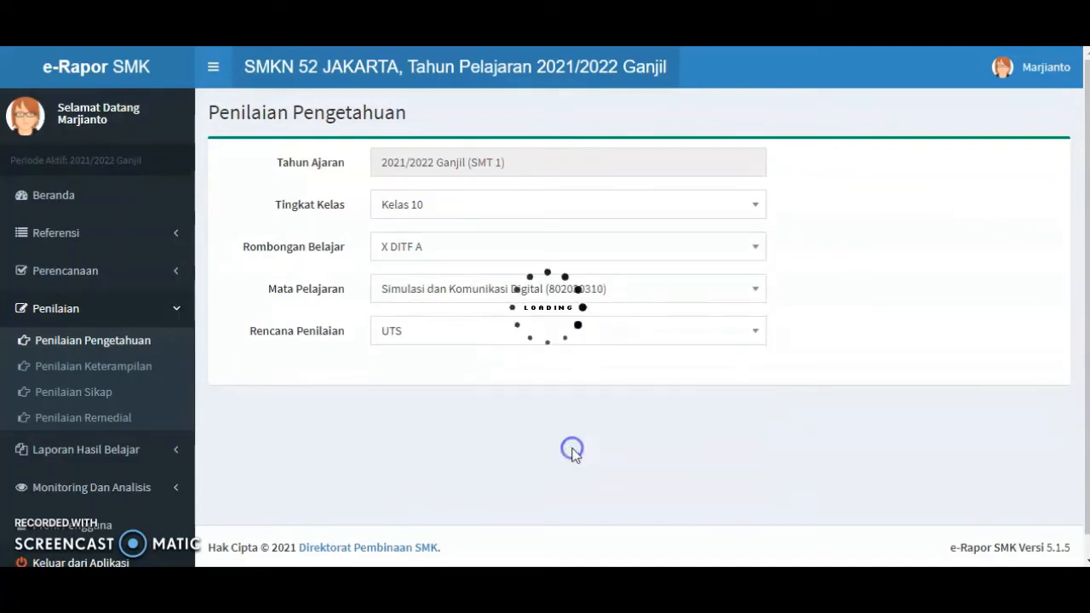
# Upload Format-Nilai-Pengetahuan-eRaporSMK-Simulasi-dan-Komunikasi-Digital-X-DITF-A_UTS from the 1. X DITF.A folder.
pyautogui.scroll(-7, 579, 456)
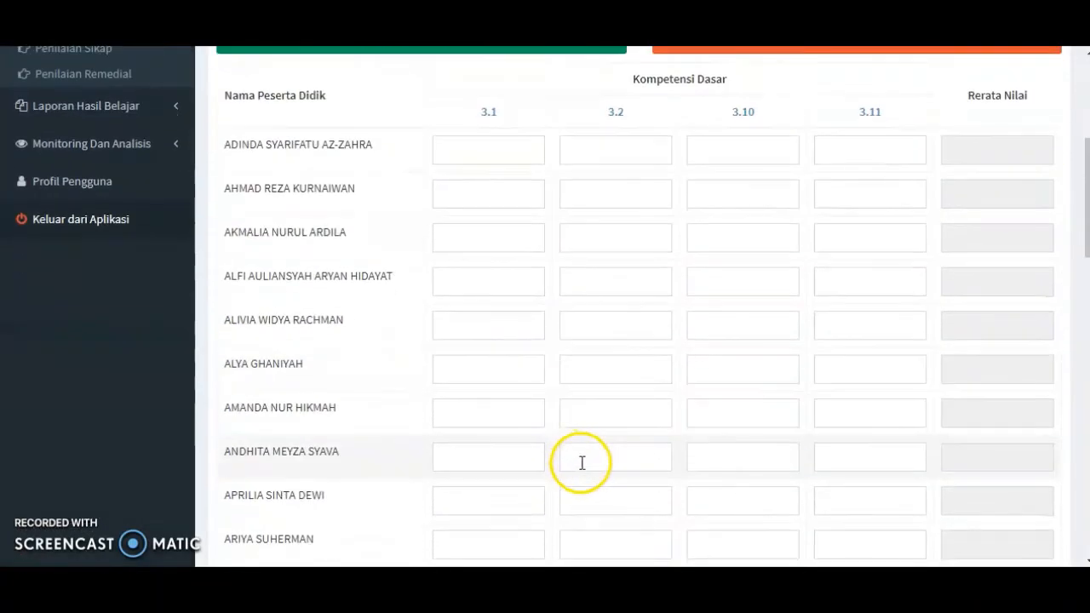
pyautogui.scroll(7, 588, 460)
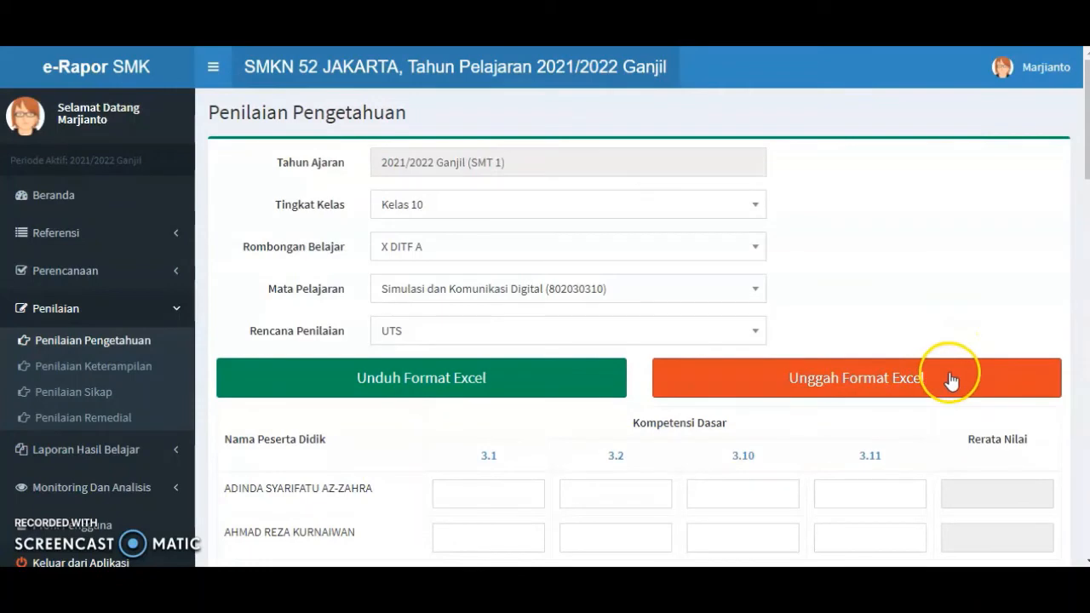
pyautogui.click(952, 376)
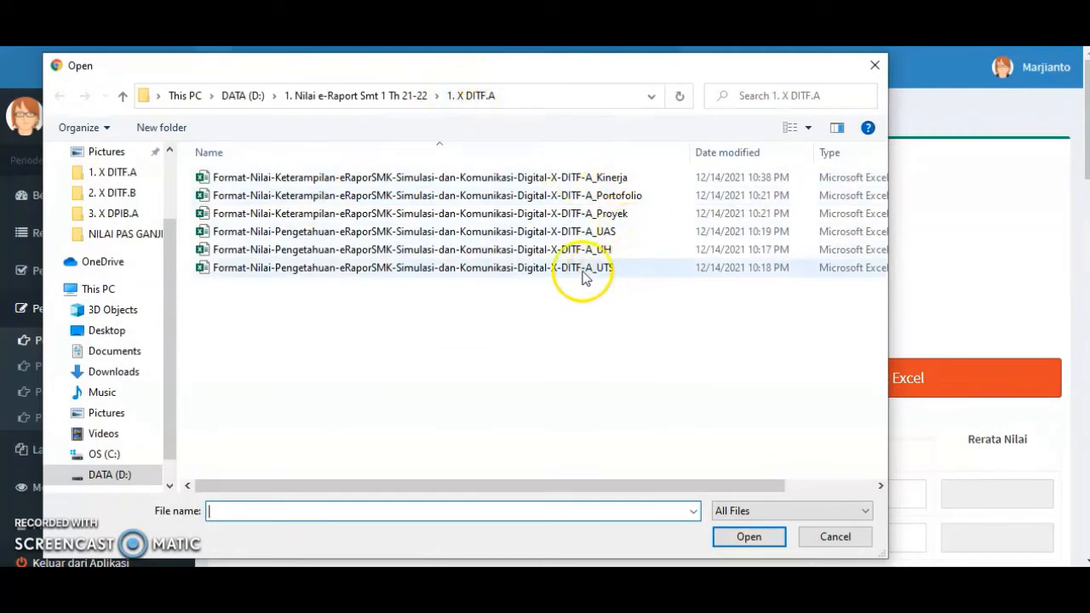
pyautogui.click(511, 269)
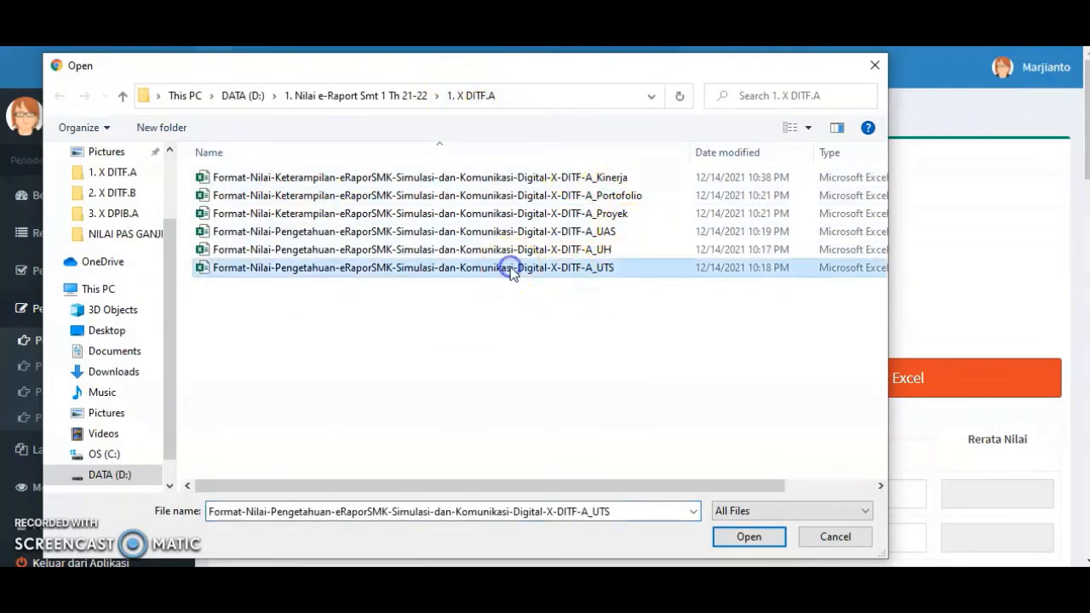
pyautogui.click(746, 538)
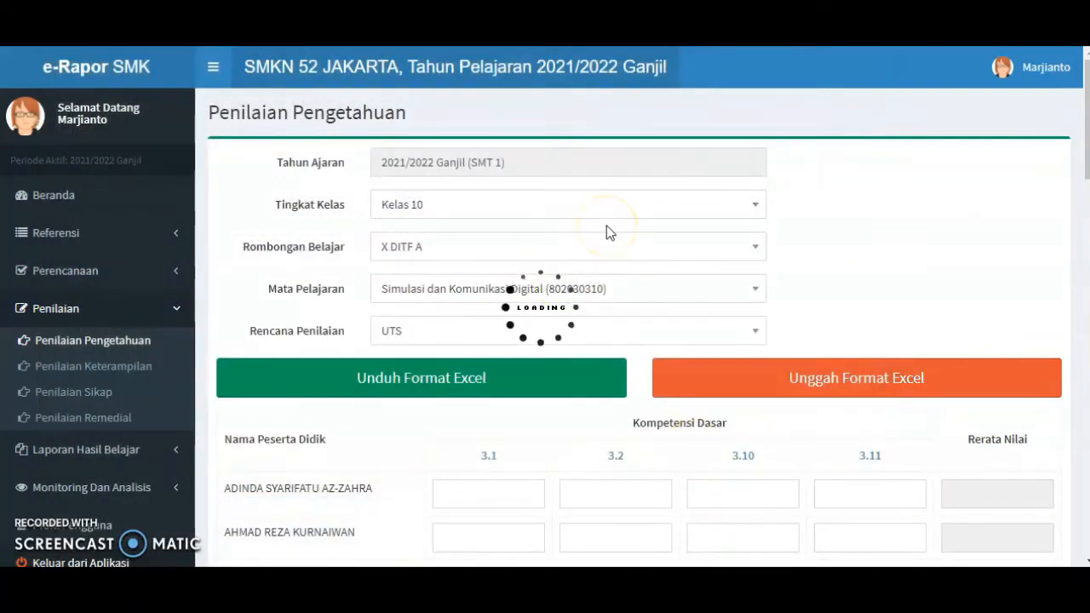
# Check the imported UTS grades down the whole X DITF A student list and save them.
pyautogui.scroll(-3, 703, 462)
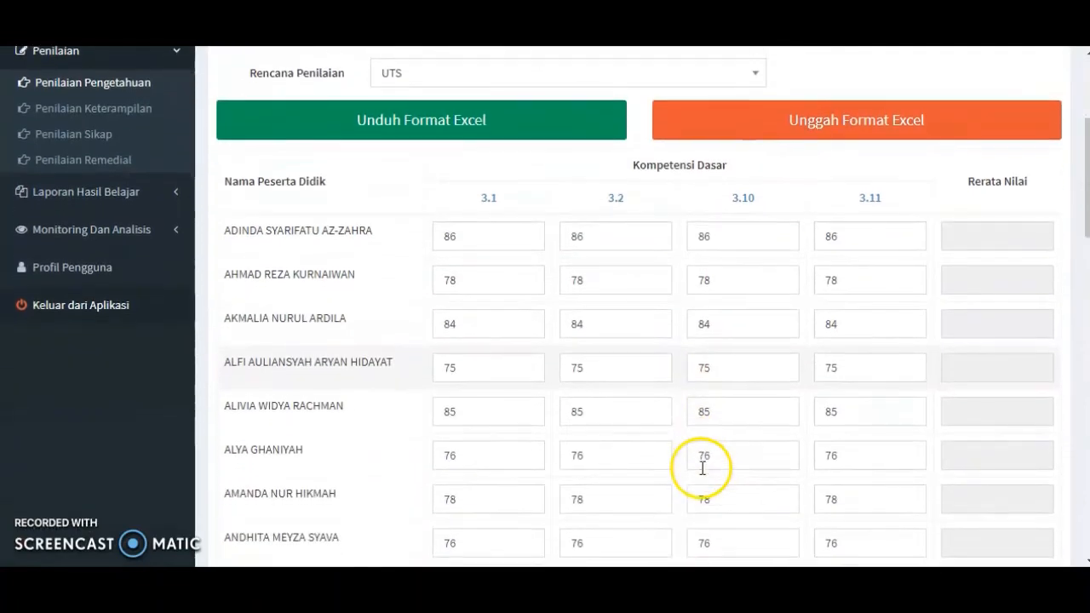
pyautogui.scroll(-10, 700, 467)
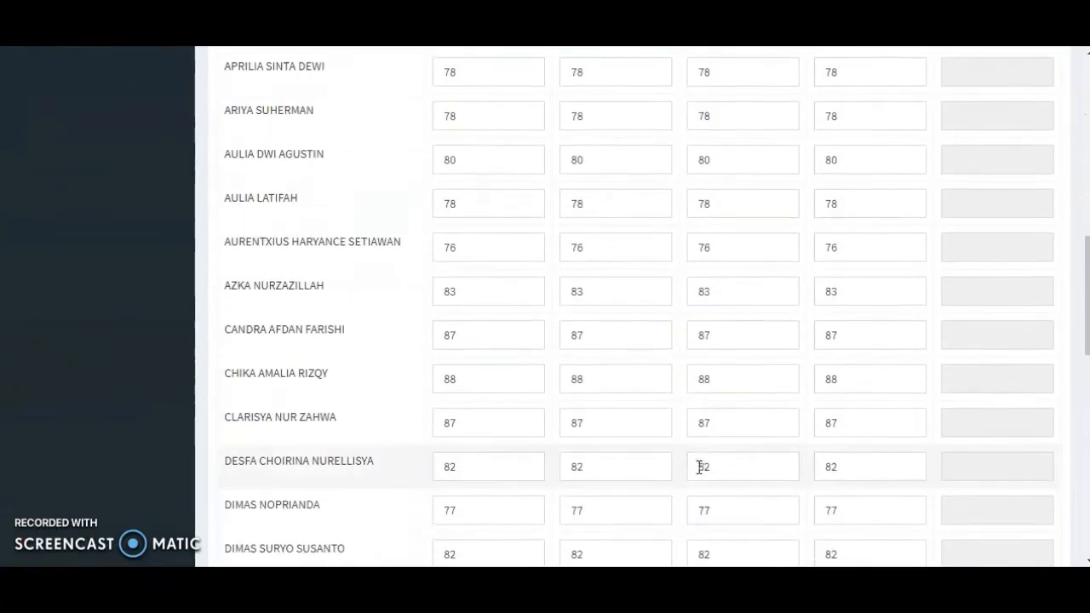
pyautogui.scroll(-6, 695, 465)
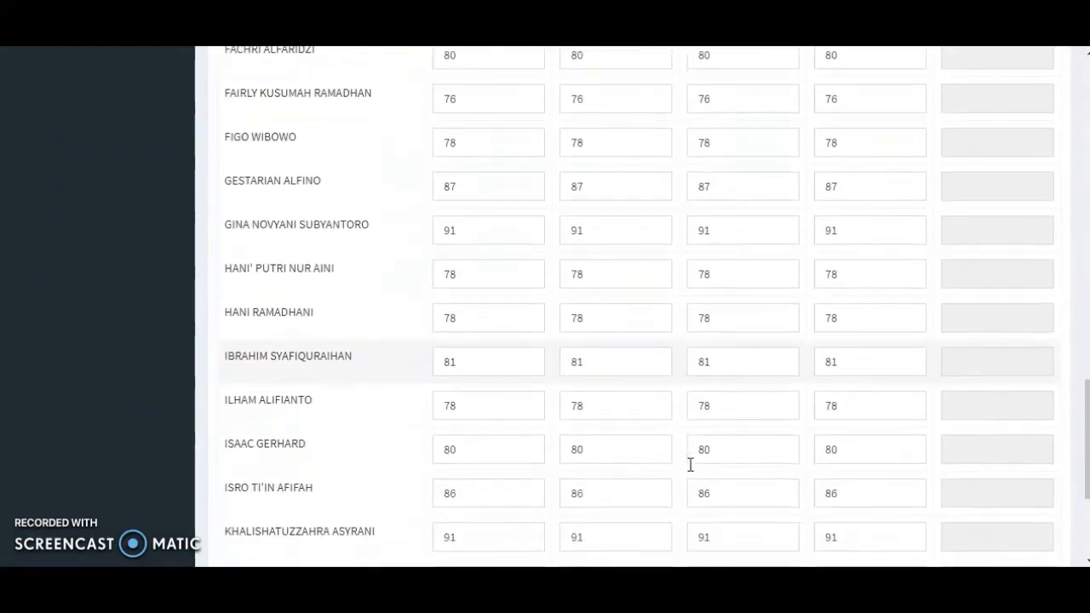
pyautogui.click(270, 458)
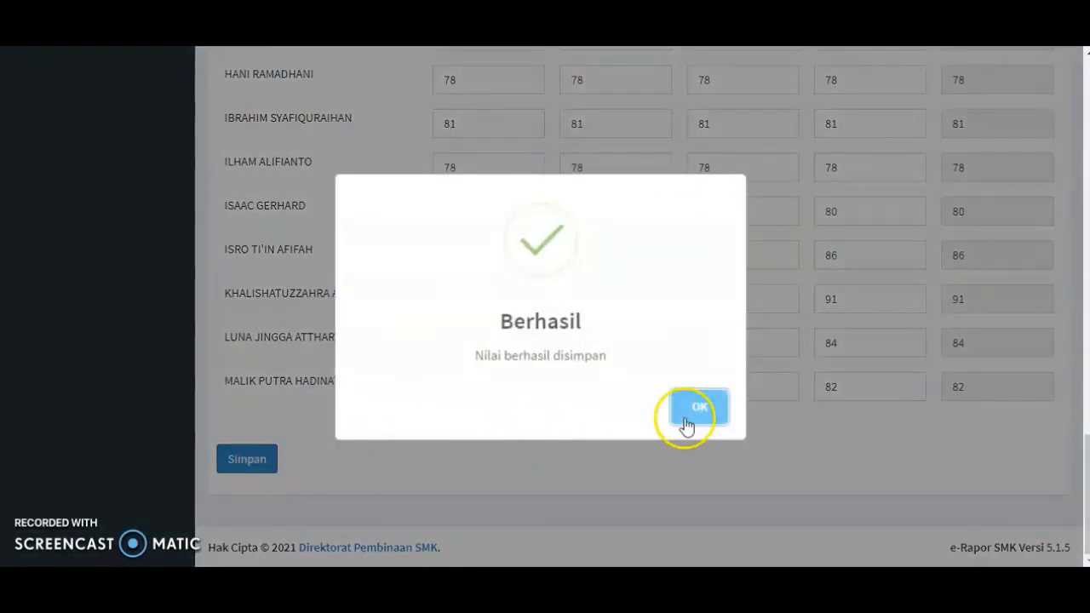
pyautogui.click(699, 413)
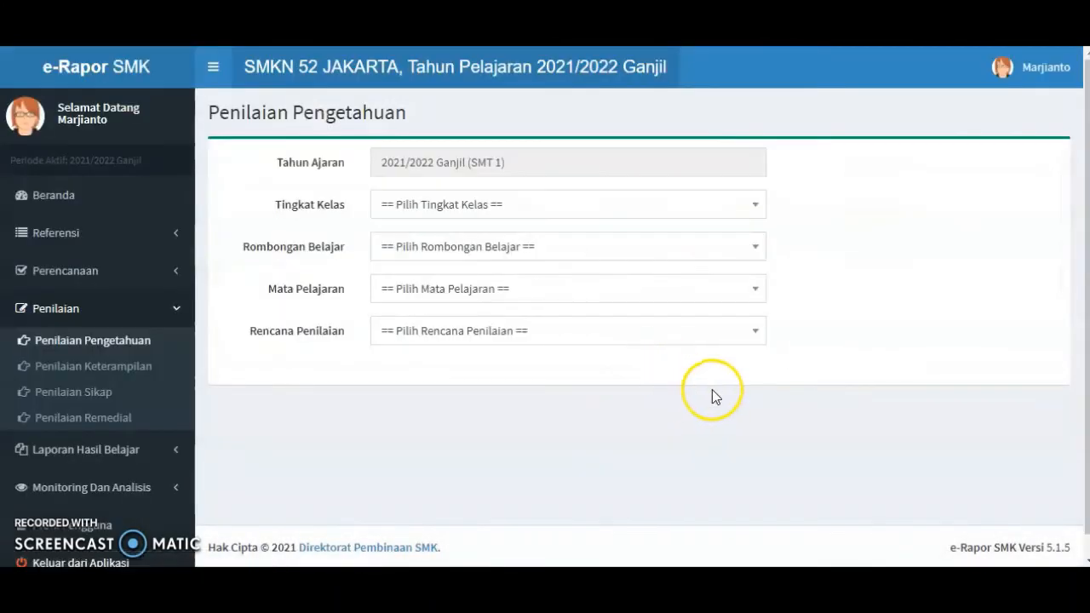
# Set the knowledge assessment to Kelas 10, class X DITF A, subject Simulasi dan Komunikasi Digital and assessment plan UAS.
pyautogui.click(564, 204)
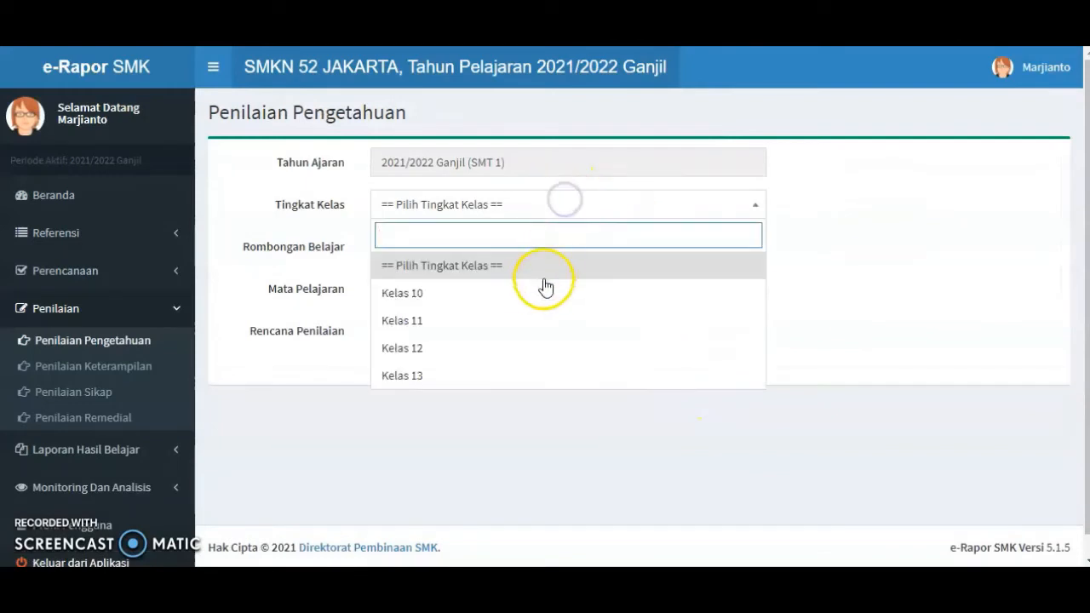
pyautogui.click(545, 293)
pyautogui.click(545, 249)
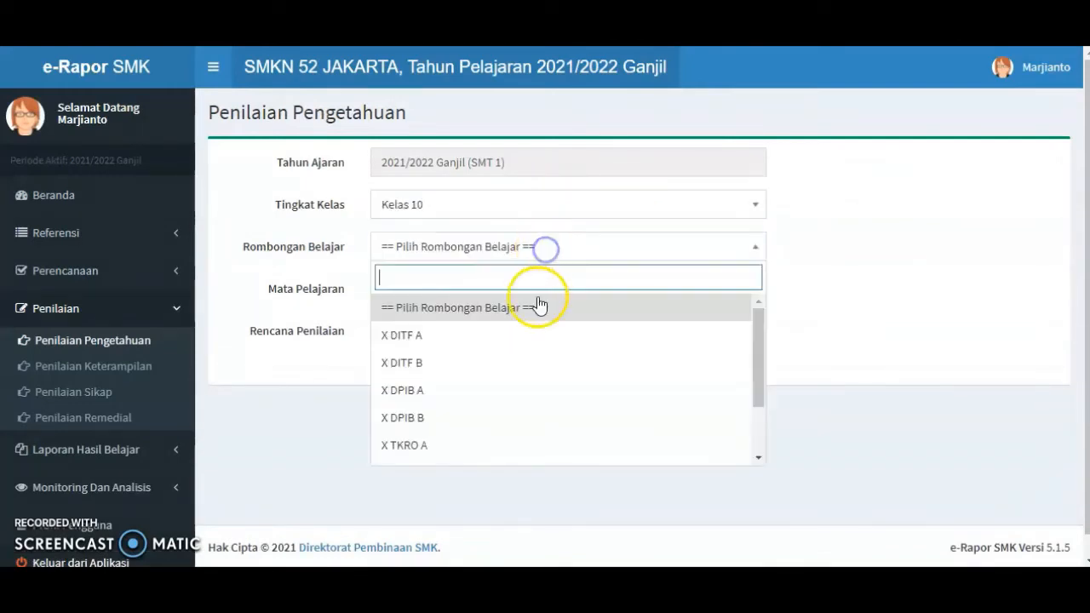
pyautogui.click(527, 337)
pyautogui.click(554, 292)
pyautogui.click(531, 379)
pyautogui.click(555, 335)
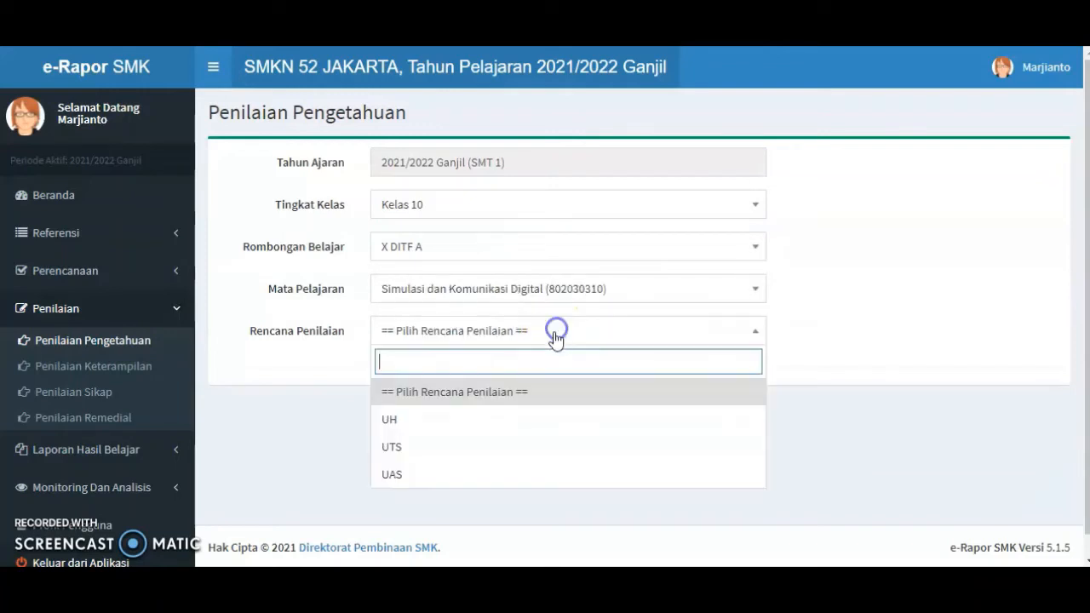
pyautogui.click(520, 474)
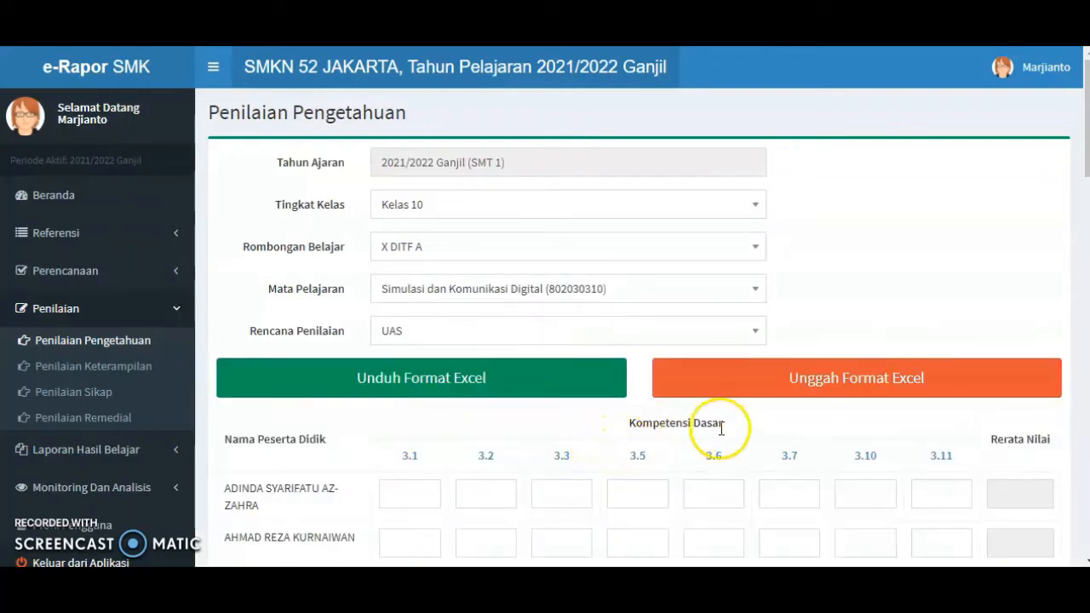
# Upload Format-Nilai-Pengetahuan-eRaporSMK-Simulasi-dan-Komunikasi-Digital-X-DITF-A_UAS from the 1. X DITF.A folder.
pyautogui.scroll(-4, 721, 437)
pyautogui.scroll(4, 735, 442)
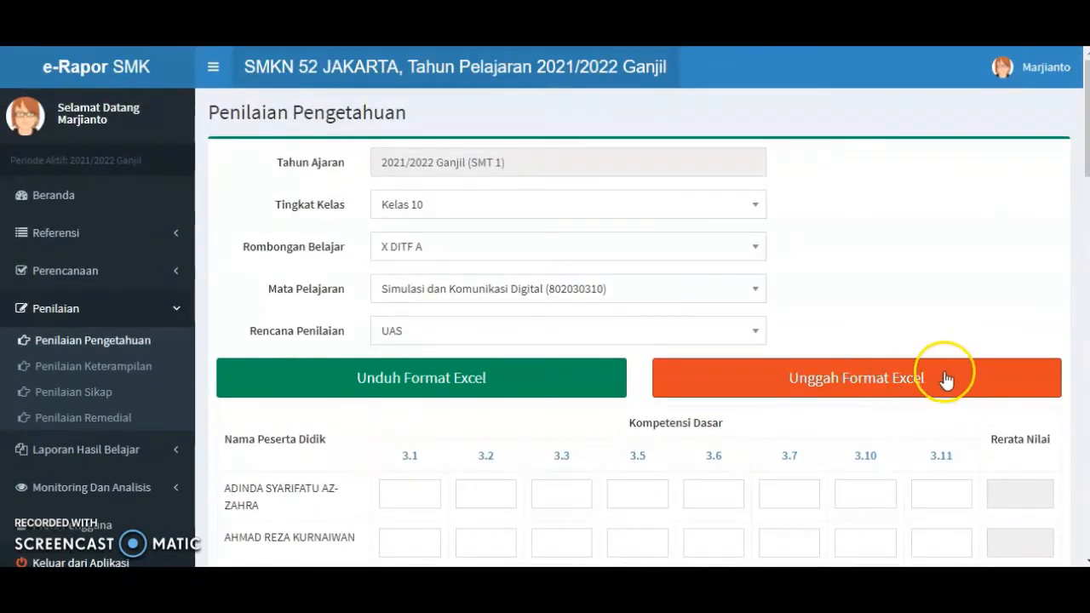
pyautogui.click(948, 380)
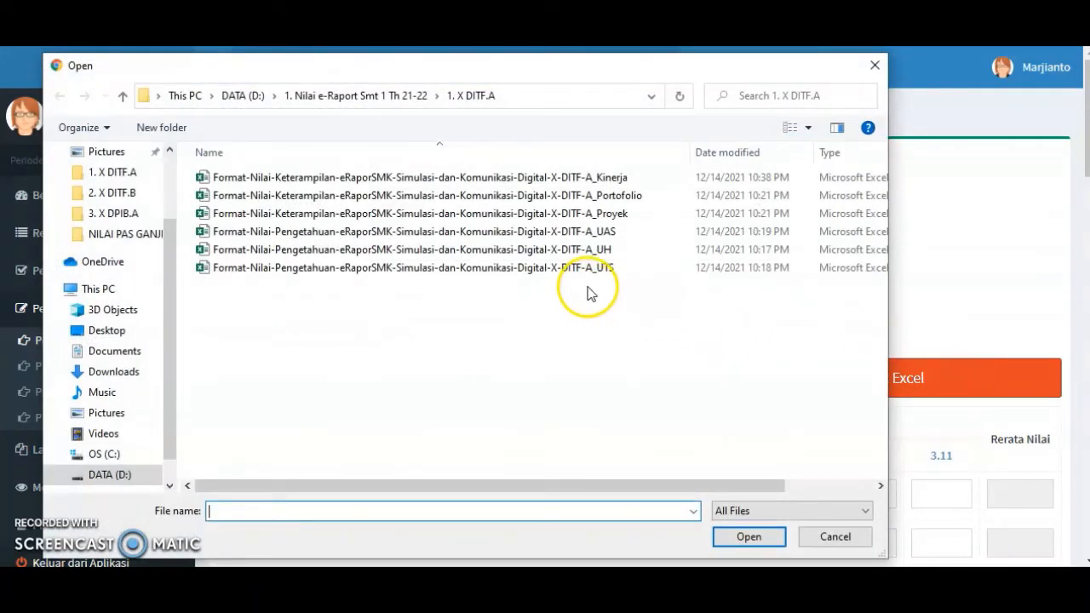
pyautogui.click(532, 231)
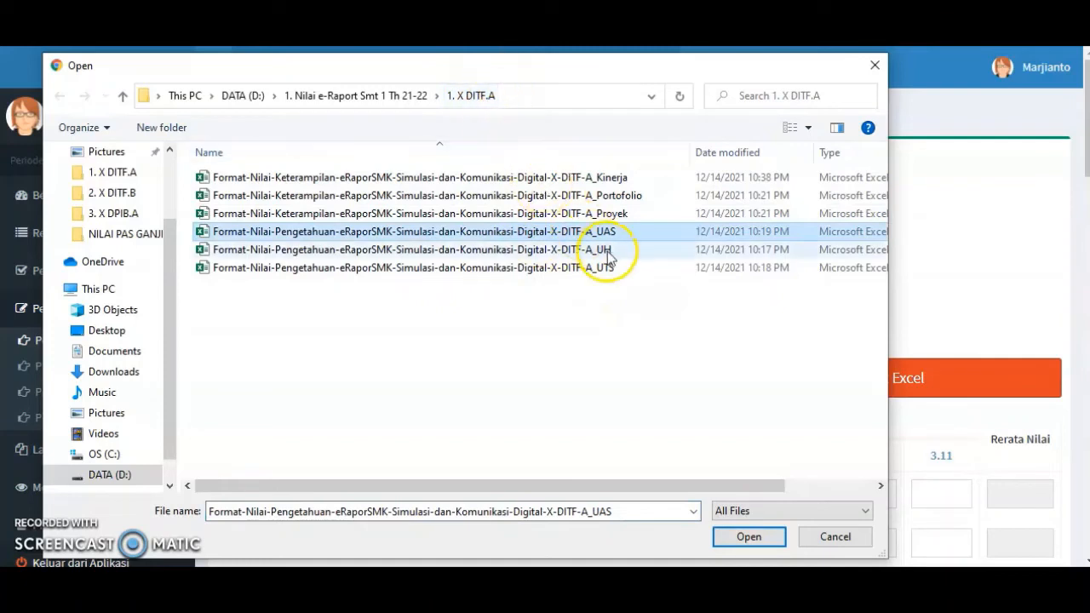
pyautogui.click(610, 267)
pyautogui.click(617, 233)
pyautogui.click(745, 537)
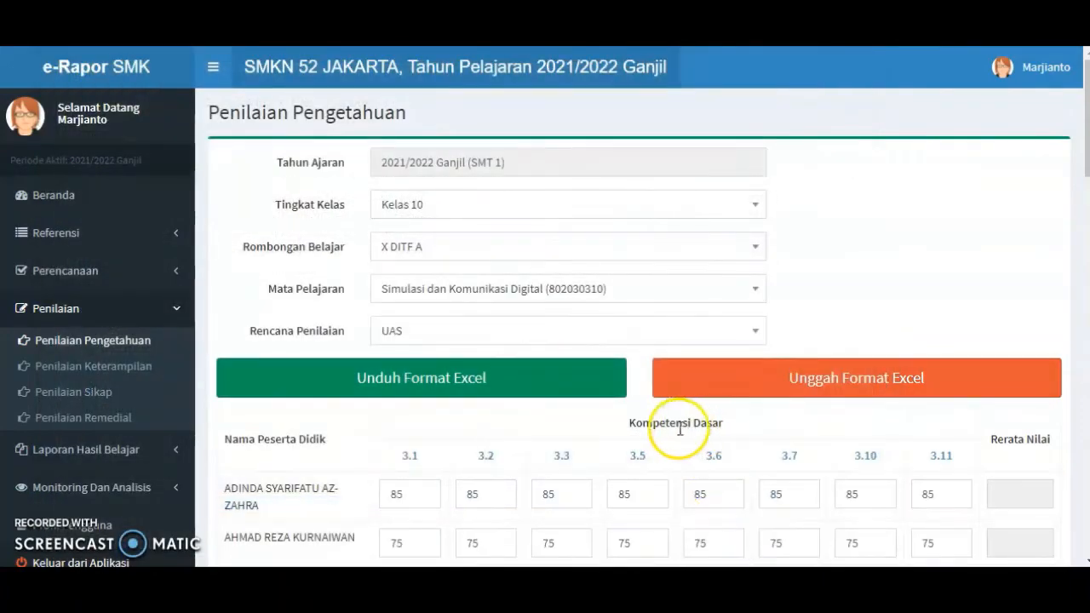
# Check the imported UAS grades down the whole X DITF A student list and save them.
pyautogui.scroll(-3, 555, 456)
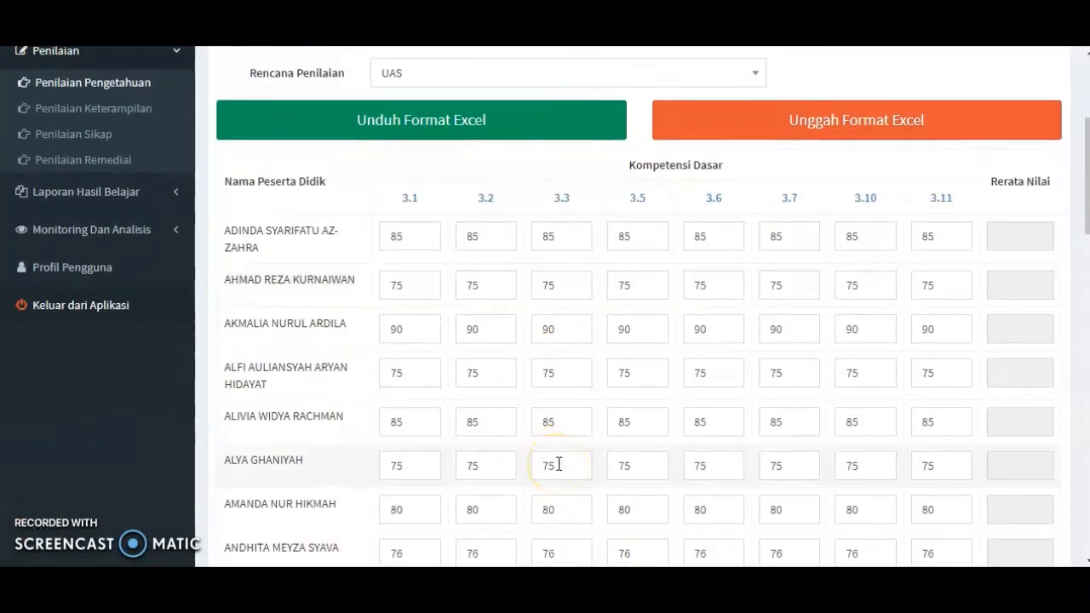
pyautogui.scroll(-2, 559, 468)
pyautogui.scroll(-10, 559, 471)
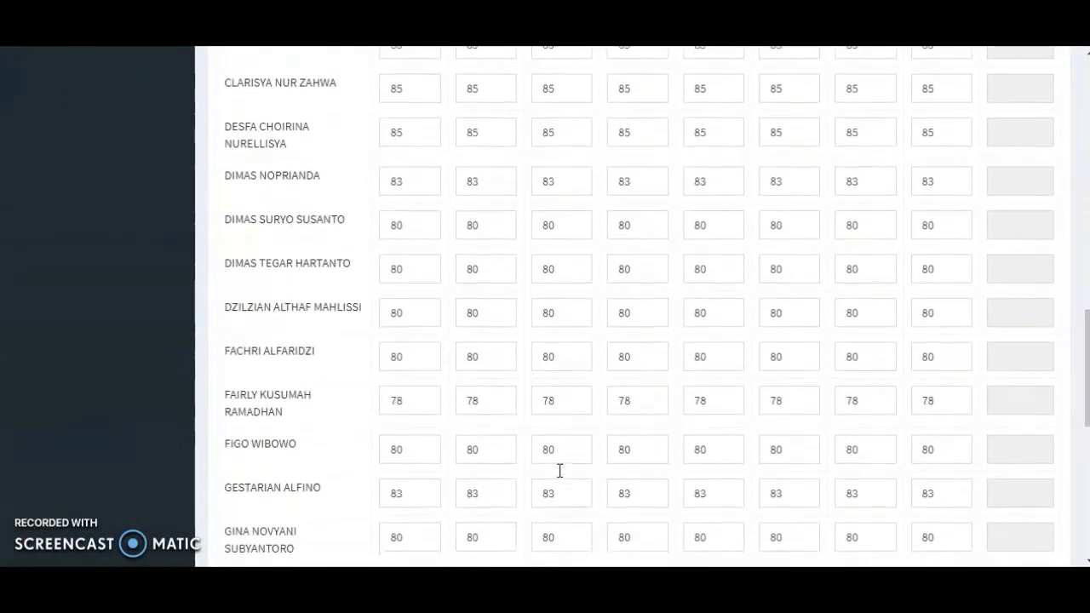
pyautogui.scroll(-2, 558, 472)
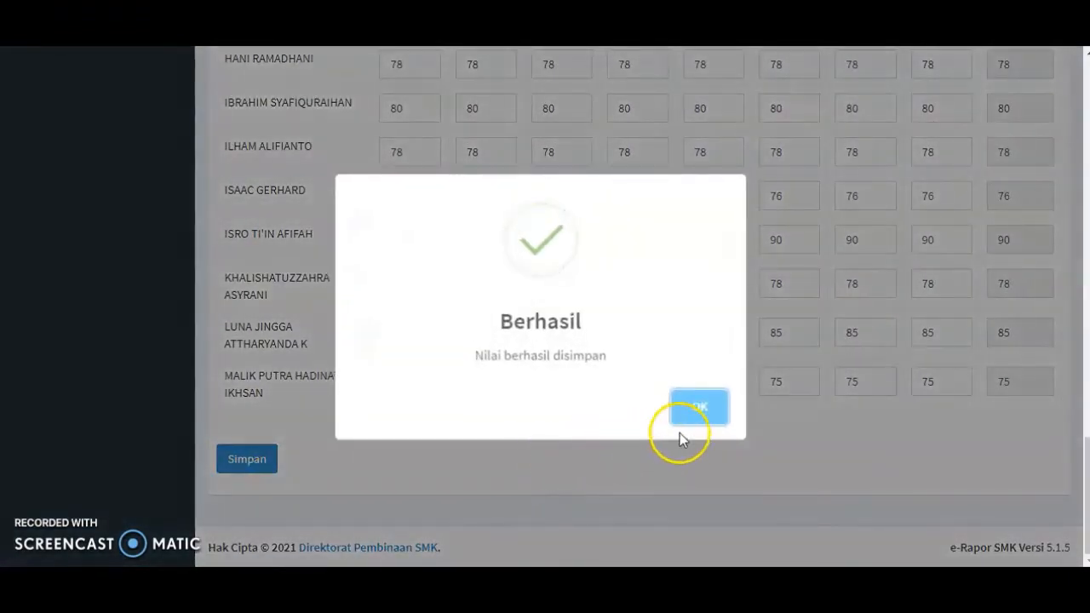
pyautogui.click(689, 414)
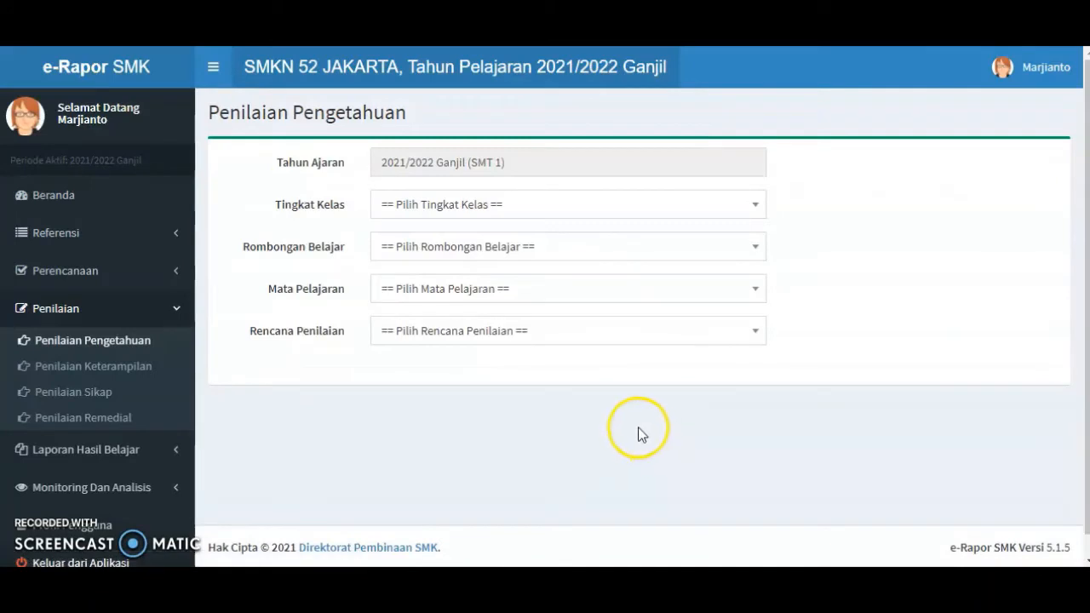
# Set the knowledge assessment to Kelas 10, class X DITF B, subject Simulasi dan Komunikasi Digital and assessment plan UH.
pyautogui.click(668, 211)
pyautogui.click(563, 292)
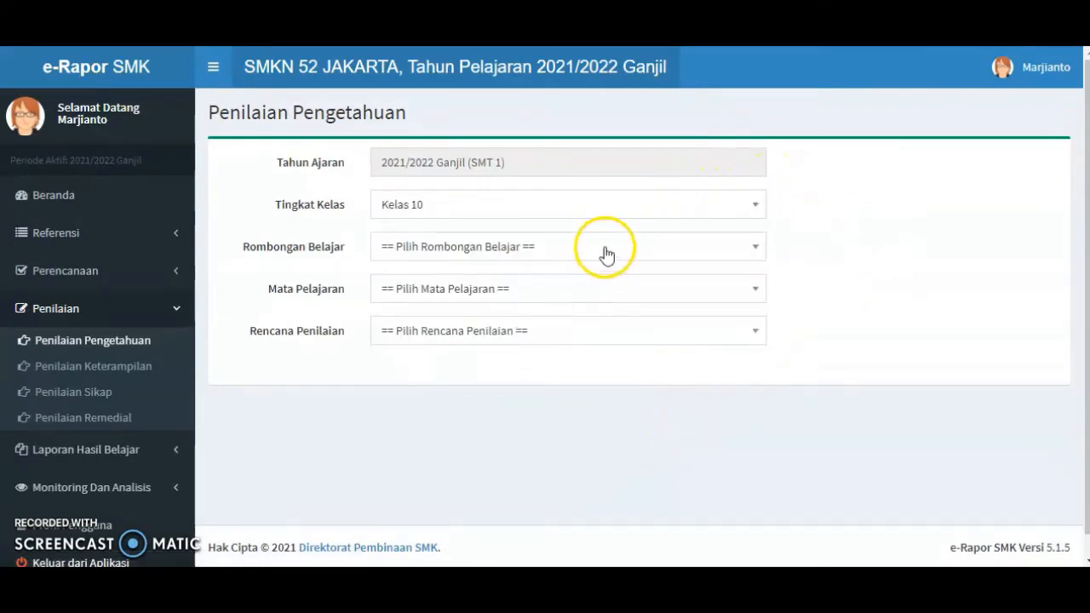
pyautogui.click(607, 251)
pyautogui.click(531, 374)
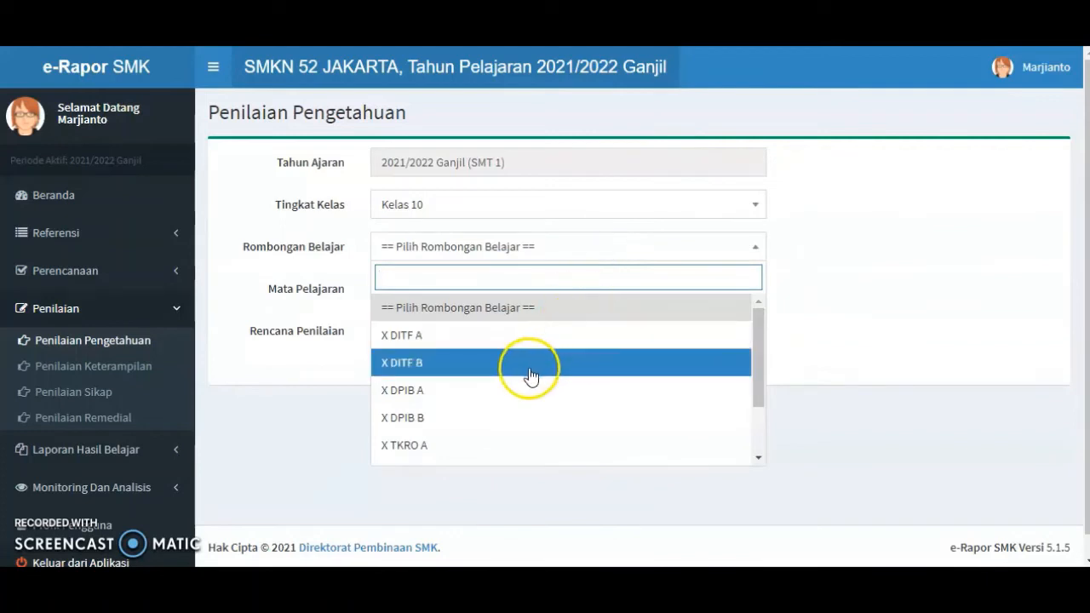
pyautogui.click(528, 371)
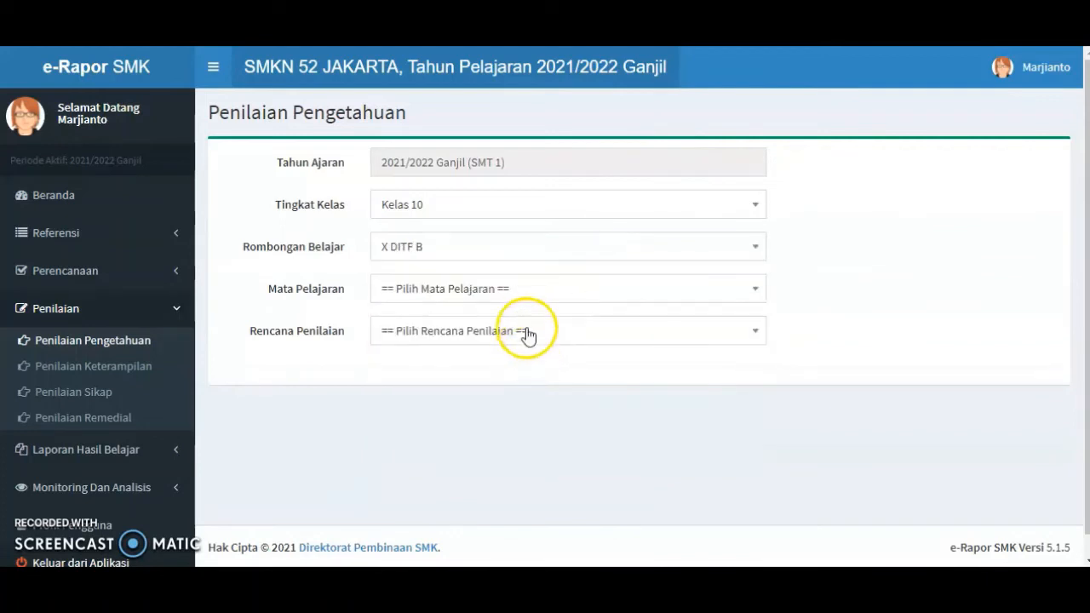
pyautogui.click(577, 300)
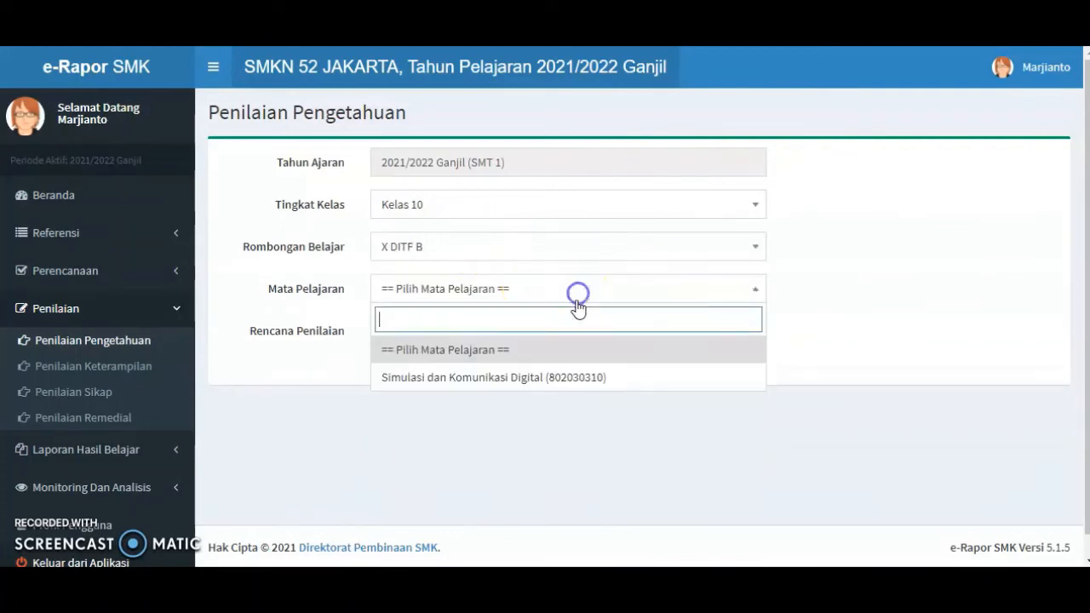
pyautogui.click(575, 380)
pyautogui.click(587, 328)
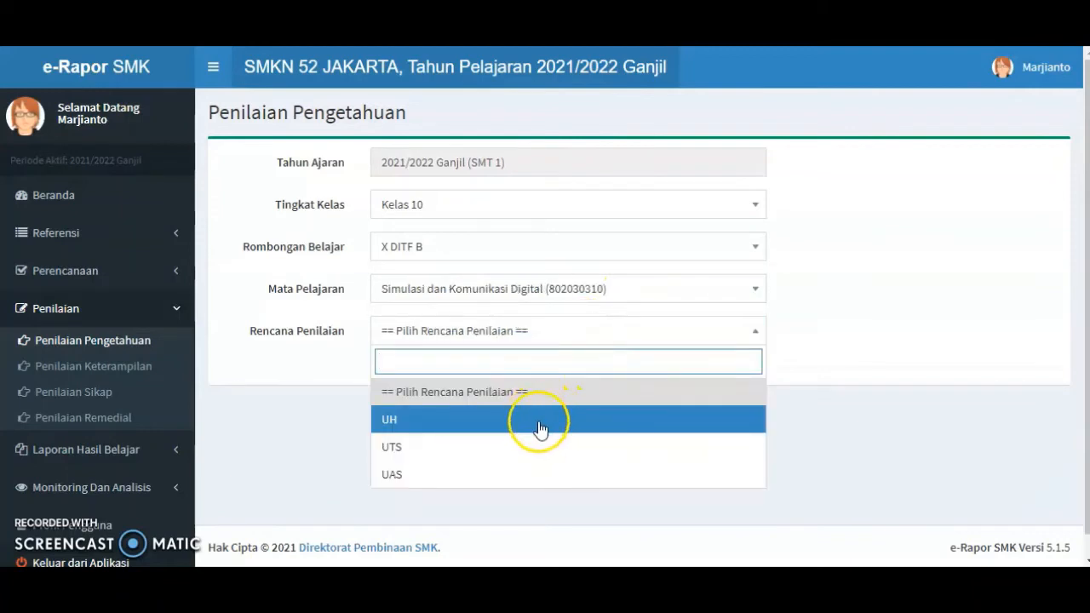
pyautogui.click(545, 427)
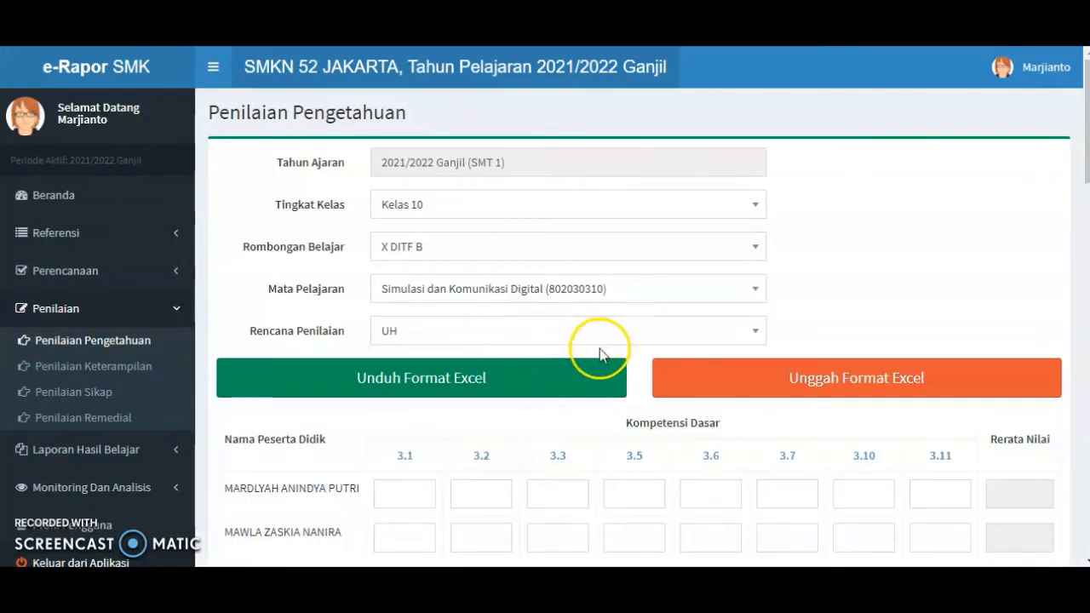
# Upload Format-Nilai-Pengetahuan-eRaporSMK-Simulasi-dan-Komunikasi-Digital-X-DITF-B_UH from the 2. X DITF.B folder inside 1. Nilai e-Raport Smt 1 Th 21-22.
pyautogui.scroll(-3, 547, 483)
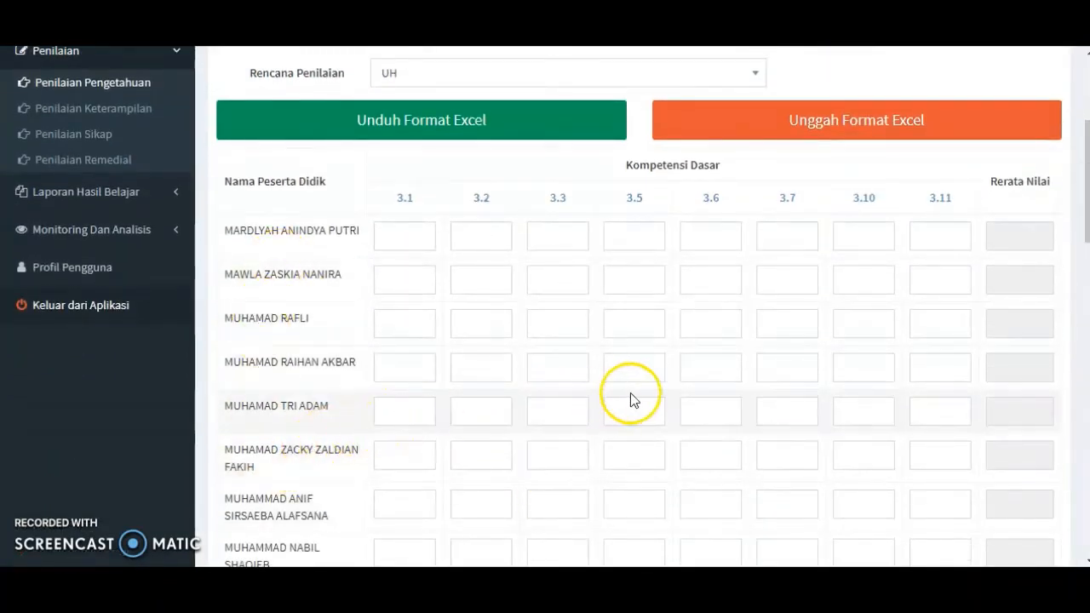
pyautogui.scroll(3, 628, 393)
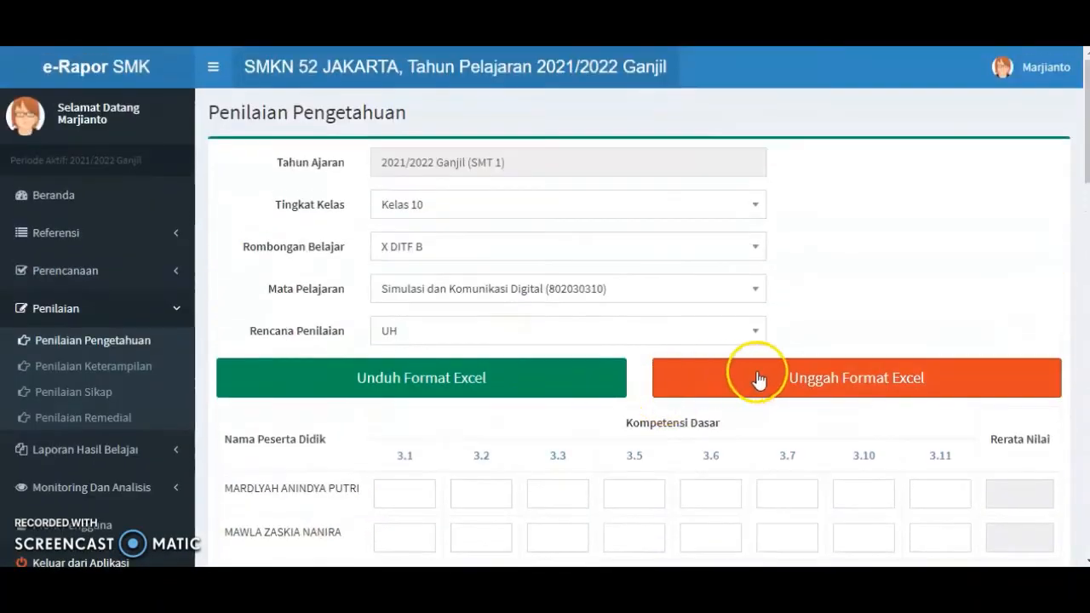
pyautogui.click(962, 384)
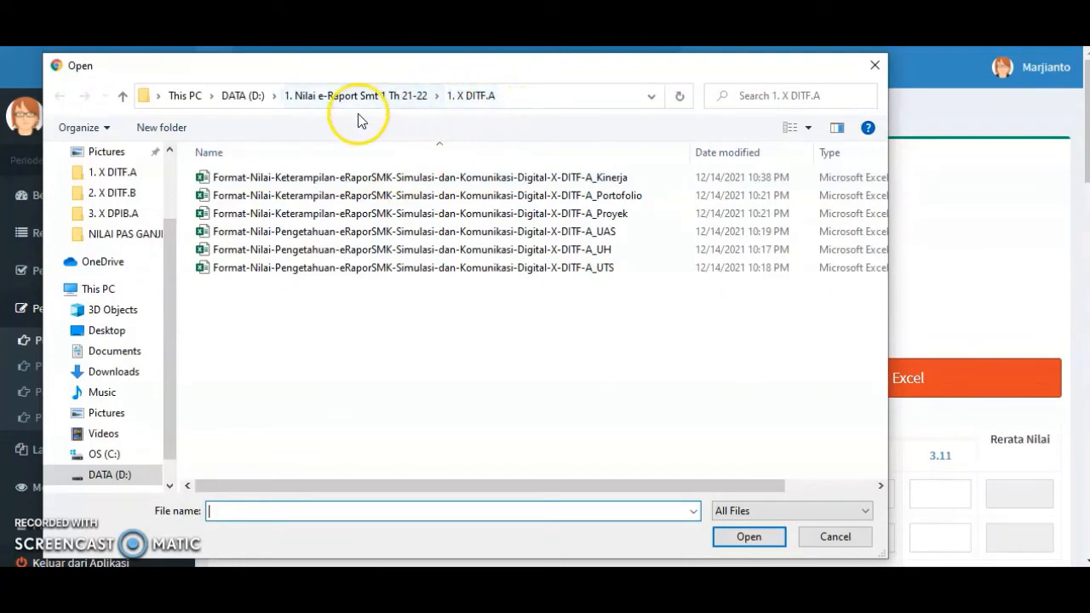
pyautogui.click(124, 98)
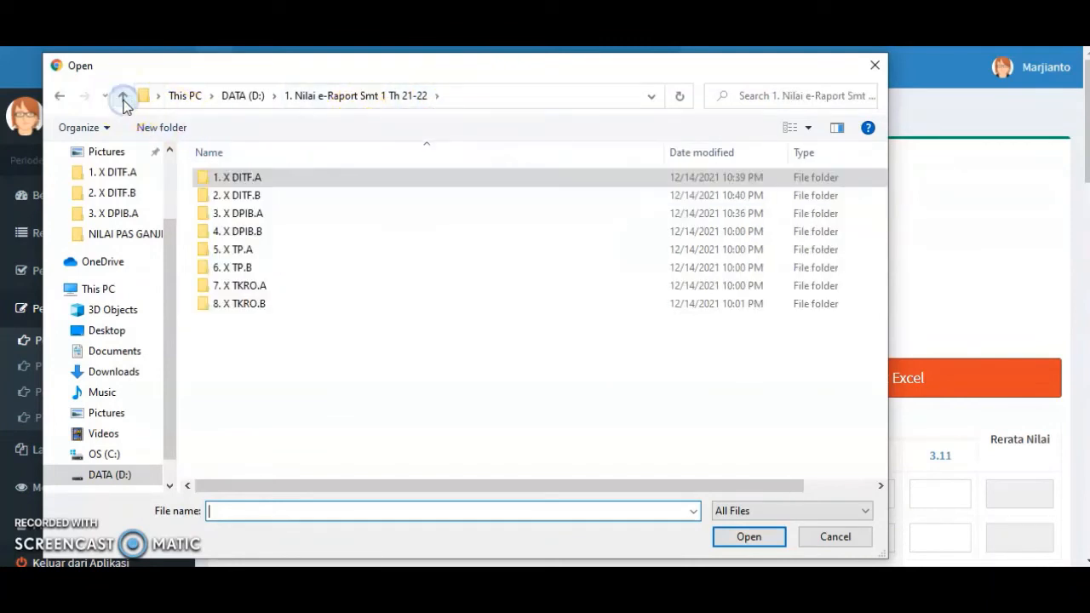
pyautogui.doubleClick(275, 196)
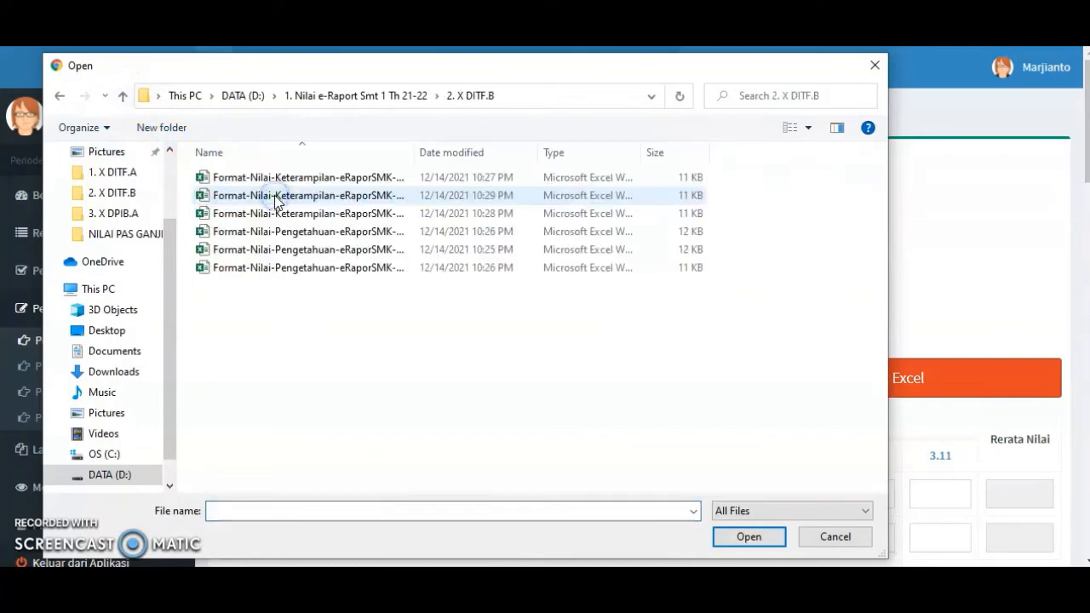
pyautogui.moveTo(412, 151); pyautogui.dragTo(706, 179)
pyautogui.click(557, 249)
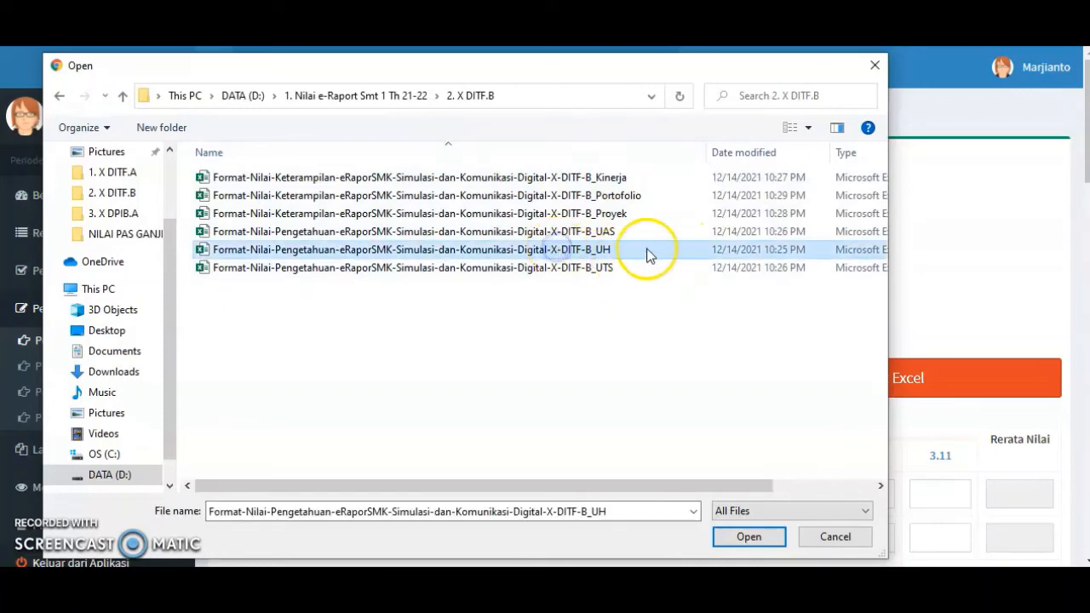
pyautogui.click(766, 536)
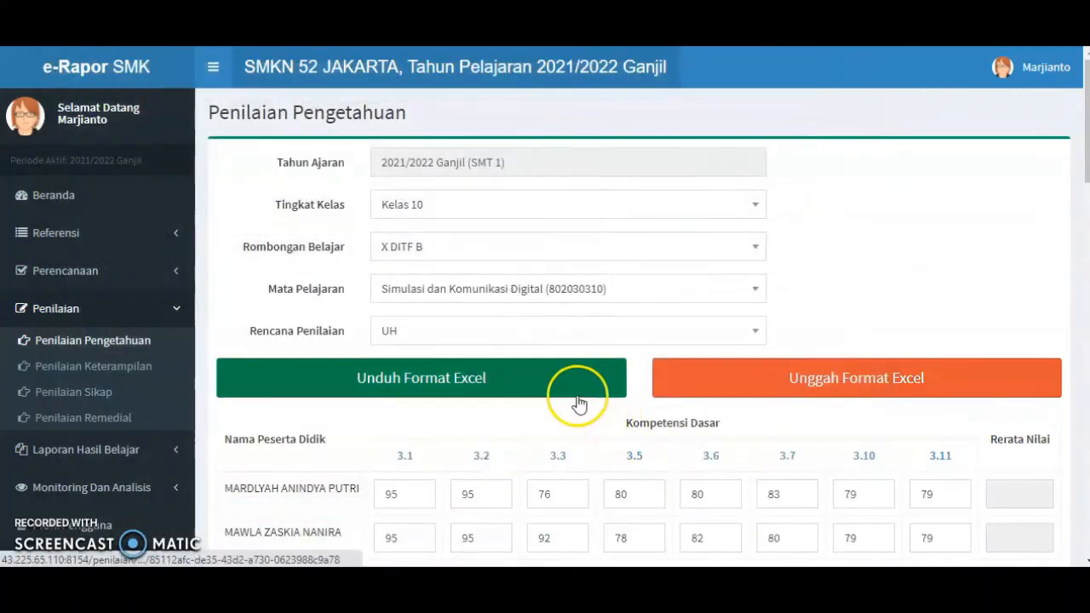
# Check the imported UH knowledge grades down the whole X DITF B student list and save them.
pyautogui.scroll(-6, 599, 421)
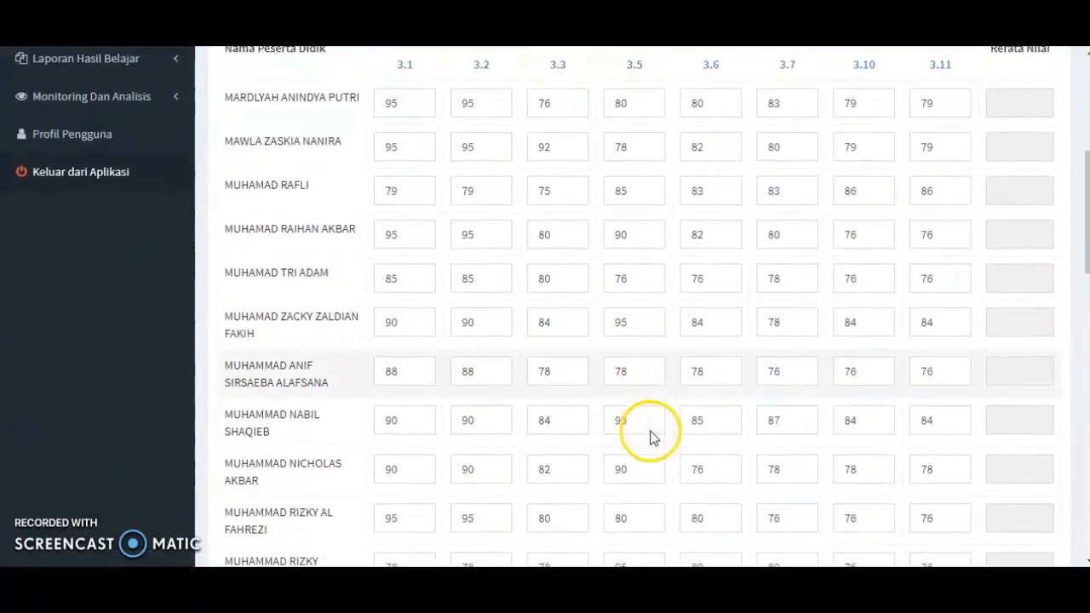
pyautogui.scroll(-7, 651, 435)
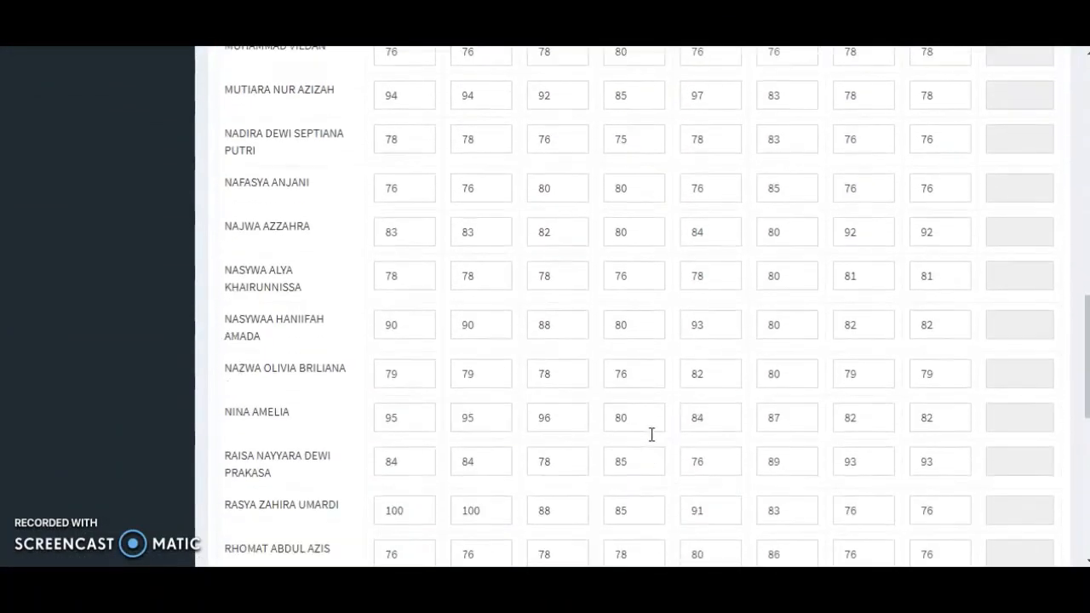
pyautogui.scroll(-6, 651, 435)
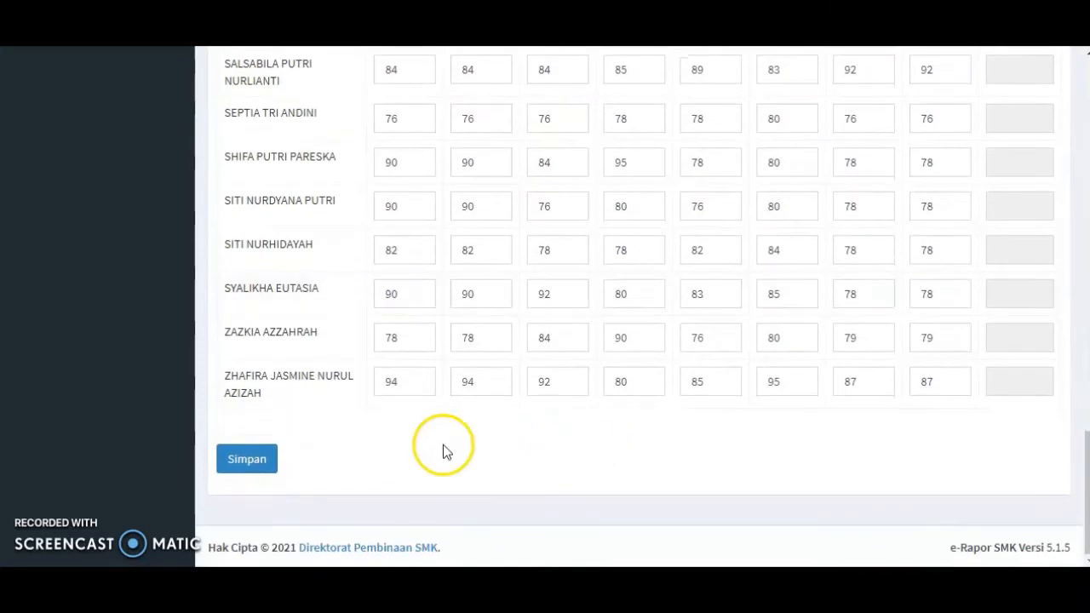
pyautogui.click(247, 460)
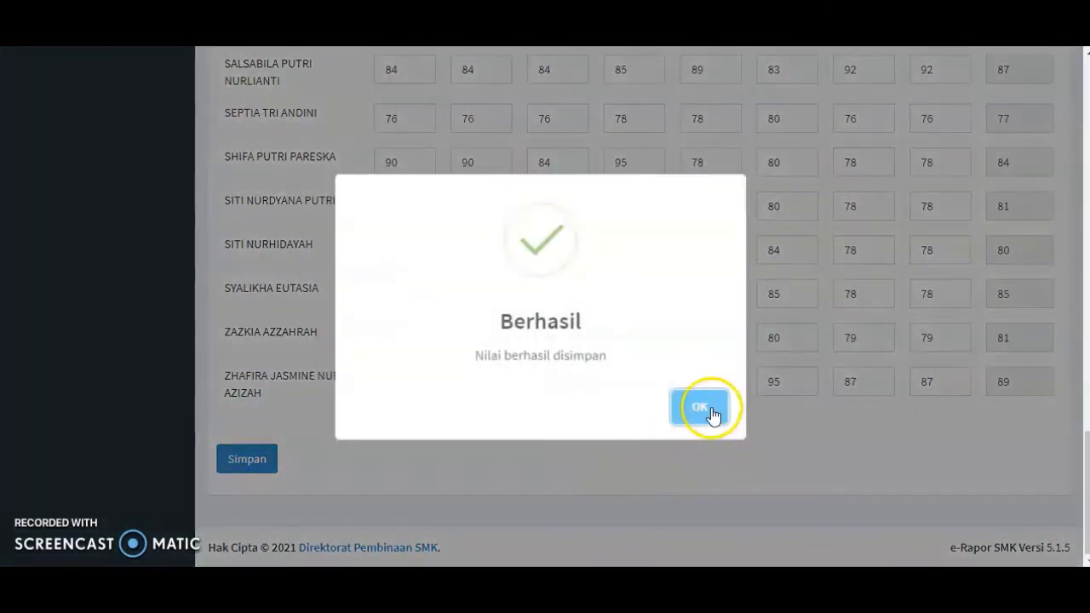
pyautogui.click(707, 408)
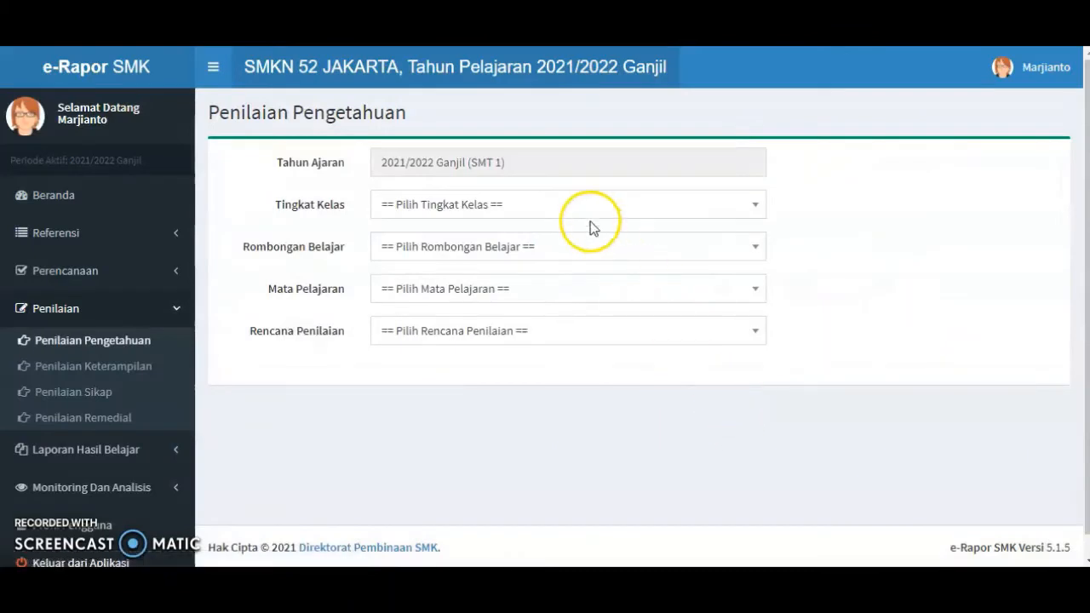
# Set the knowledge assessment to Kelas 10, class X DITF B, subject Simulasi dan Komunikasi Digital and assessment plan UTS.
pyautogui.click(570, 205)
pyautogui.click(562, 295)
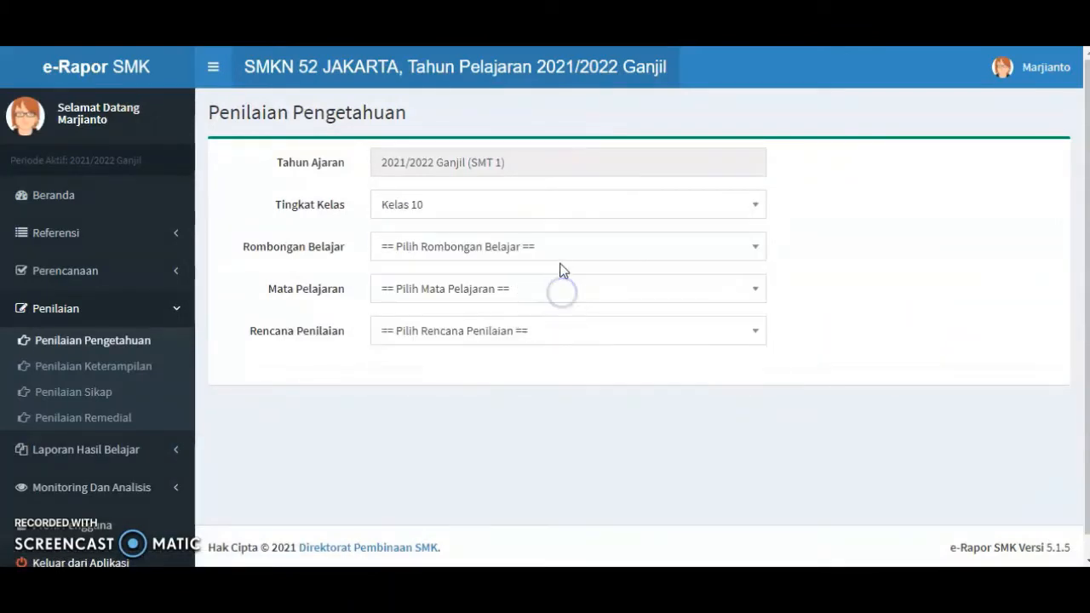
pyautogui.click(573, 246)
pyautogui.click(545, 363)
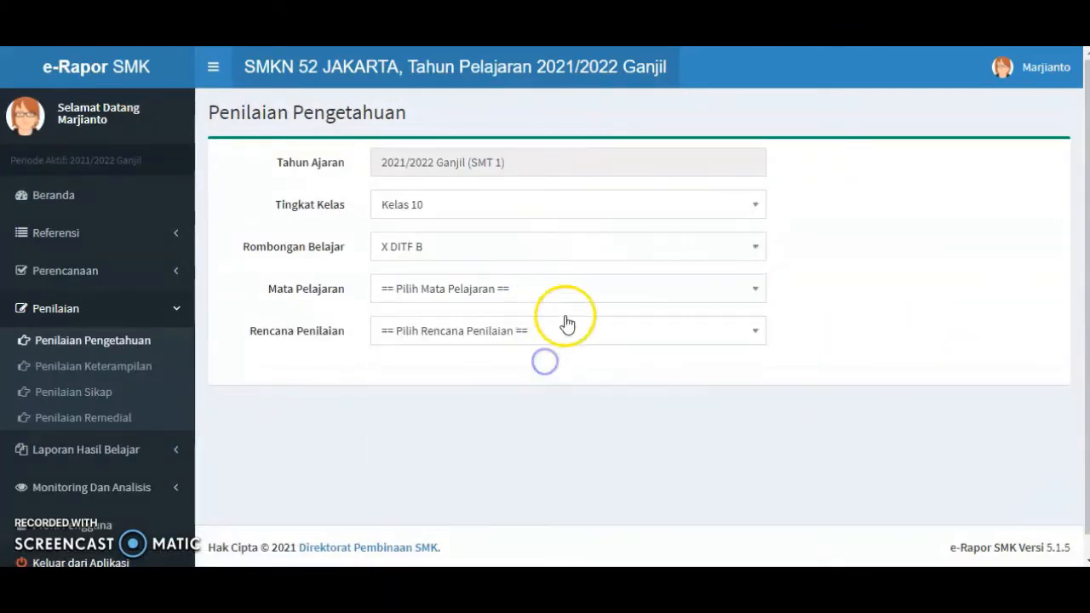
pyautogui.click(587, 289)
pyautogui.click(581, 381)
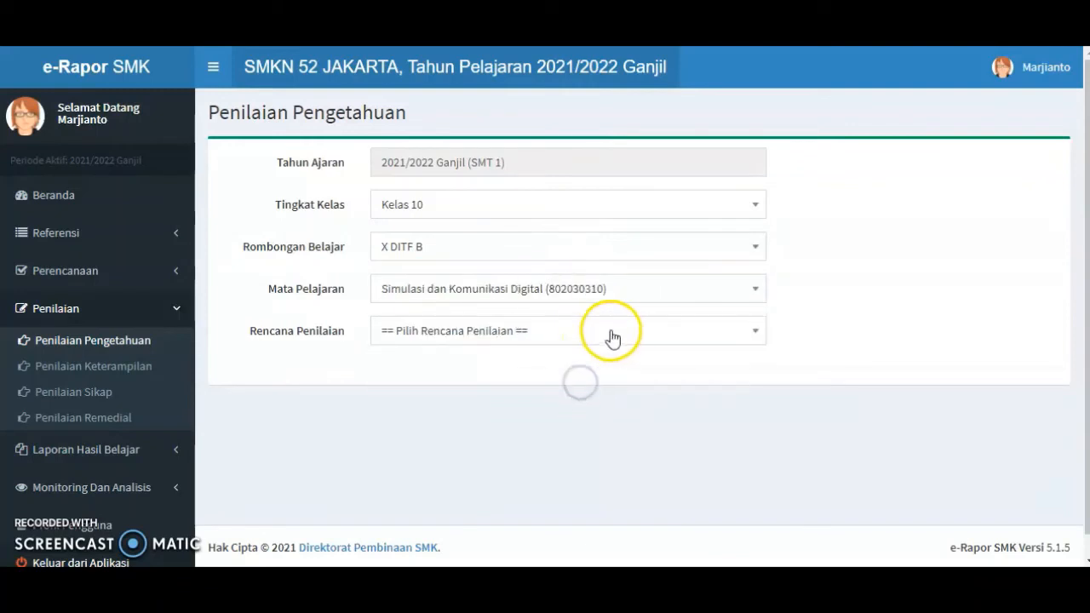
pyautogui.click(611, 331)
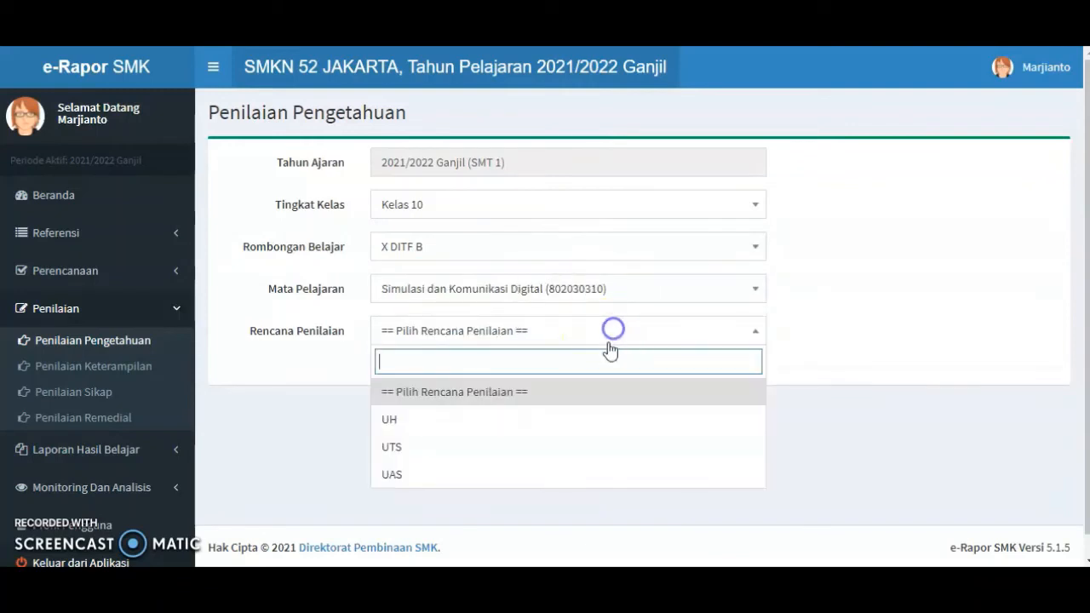
pyautogui.click(543, 454)
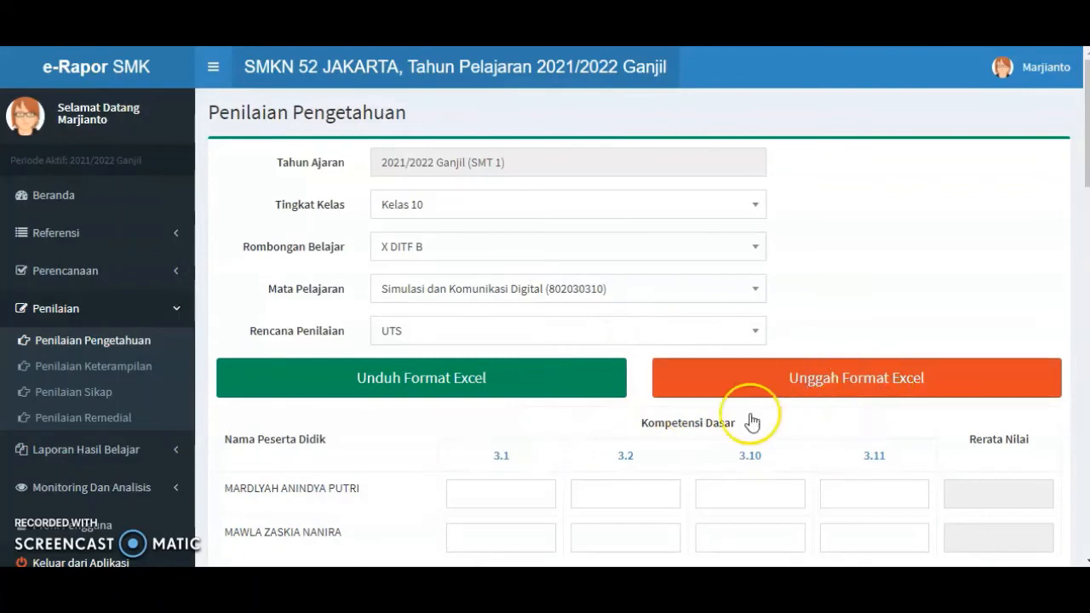
# Upload Format-Nilai-Pengetahuan-eRaporSMK-Simulasi-dan-Komunikasi-Digital-X-DITF-B_UTS from the 2. X DITF.B folder.
pyautogui.scroll(-3, 637, 484)
pyautogui.click(925, 124)
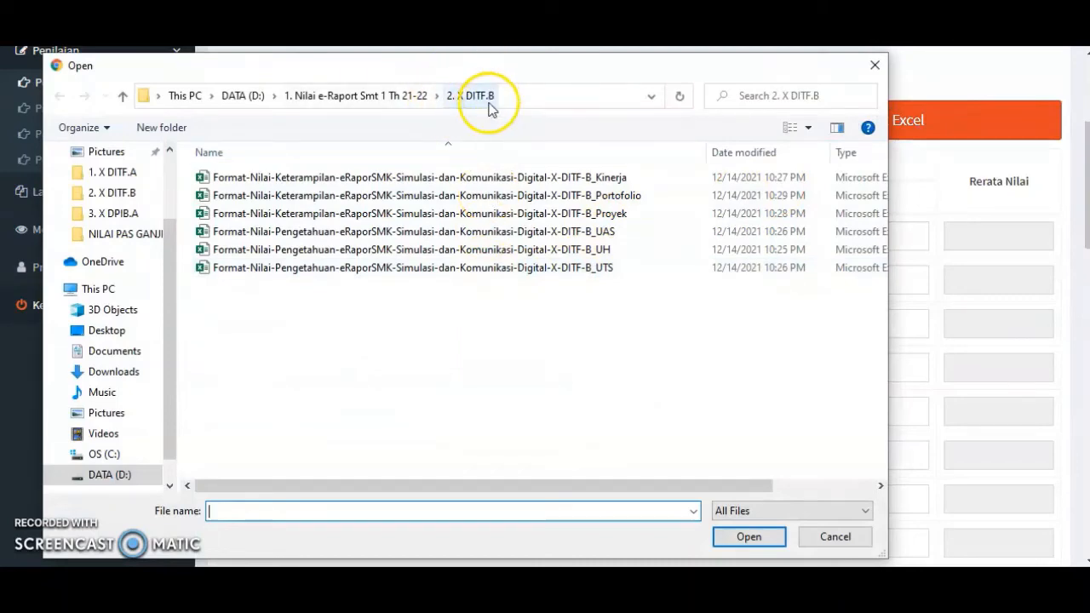
pyautogui.click(507, 270)
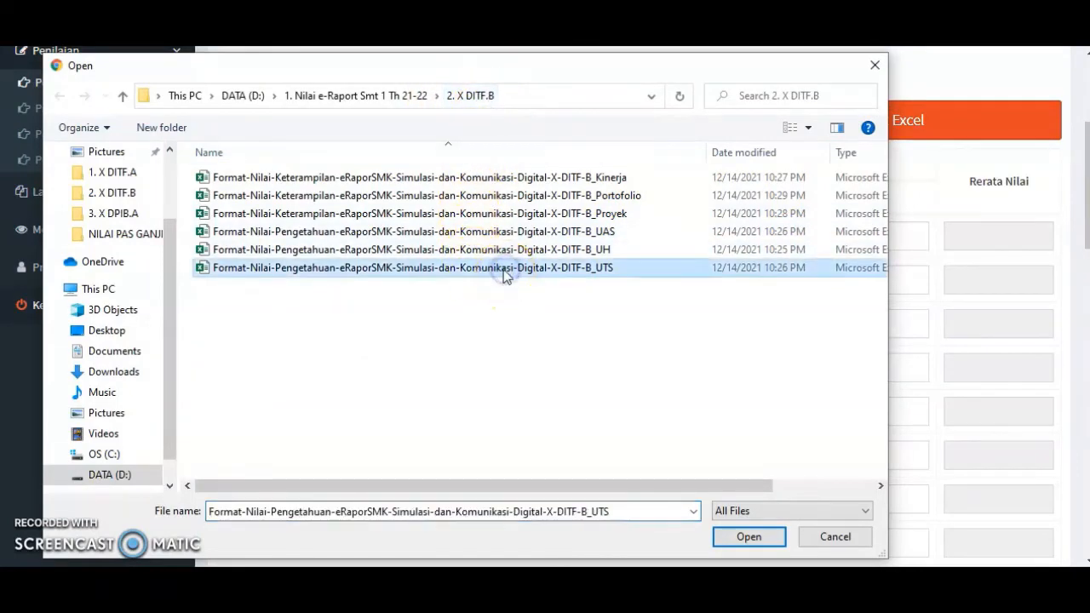
pyautogui.click(749, 537)
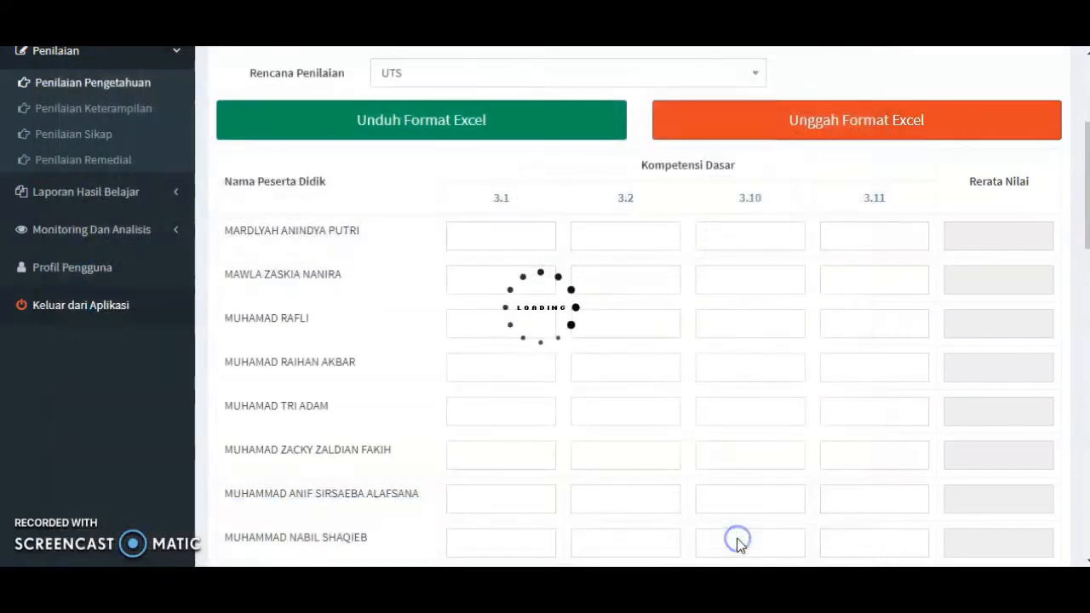
# Check the imported UTS grades down the X DITF B student list and save them.
pyautogui.scroll(-20, 737, 330)
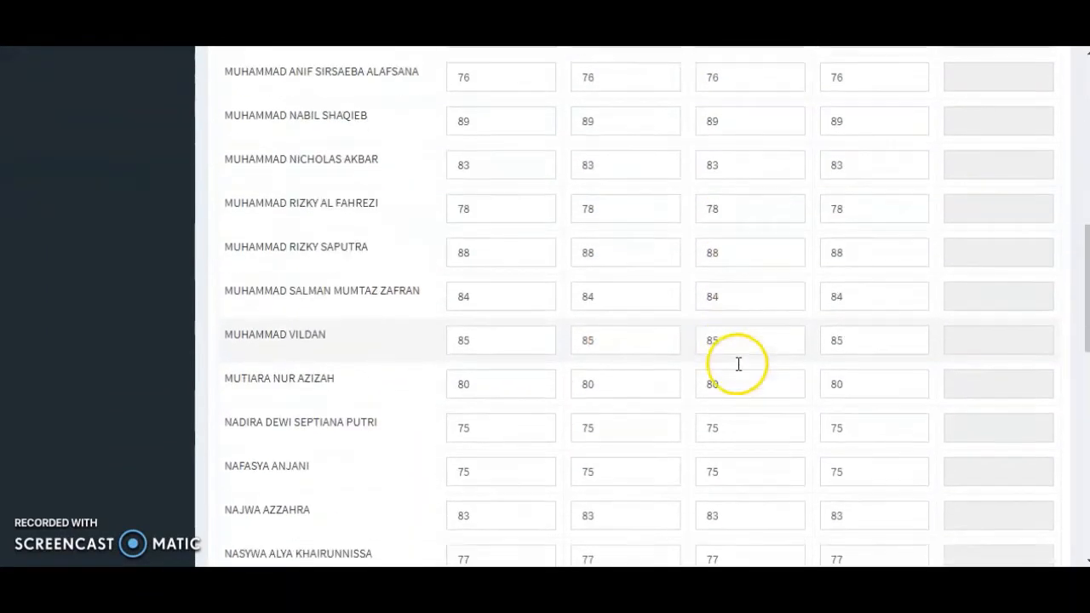
pyautogui.click(252, 462)
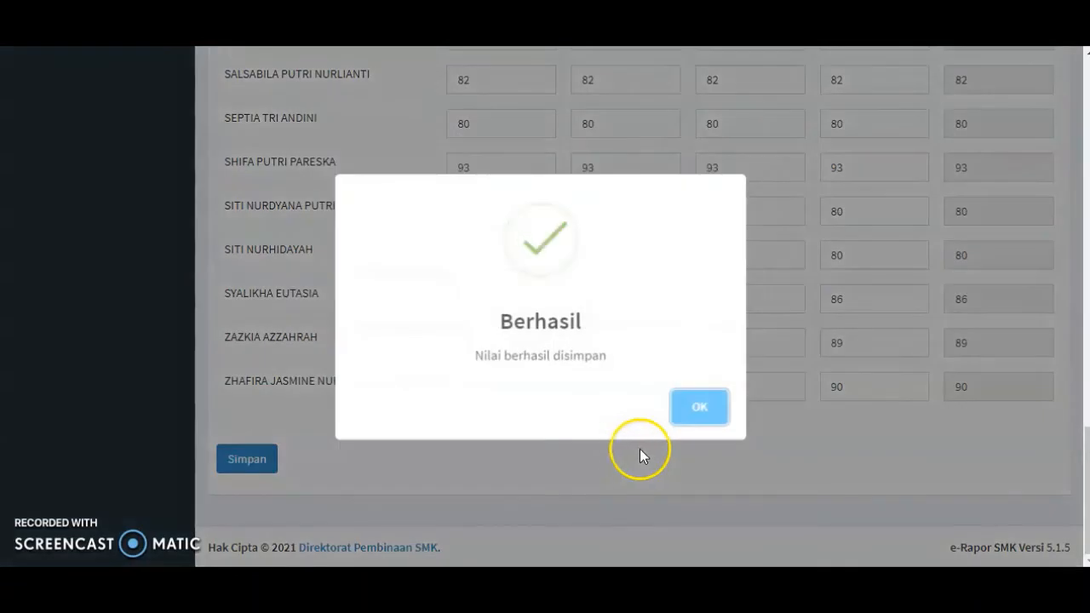
pyautogui.click(702, 409)
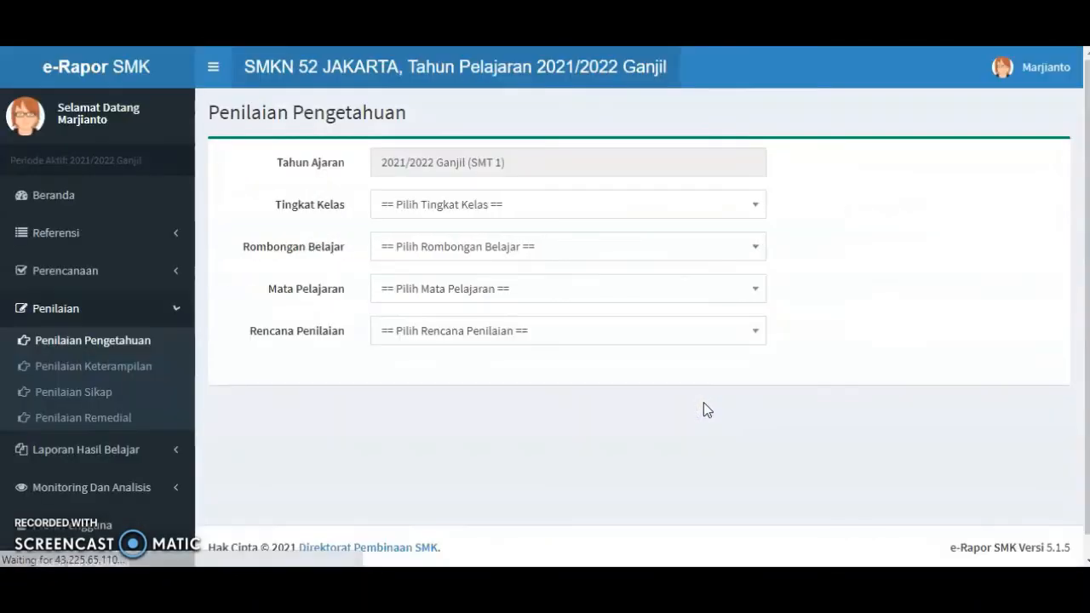
# Set the knowledge assessment to Kelas 10, class X DITF B, subject Simulasi dan Komunikasi Digital and assessment plan UAS.
pyautogui.click(532, 204)
pyautogui.click(505, 298)
pyautogui.click(528, 246)
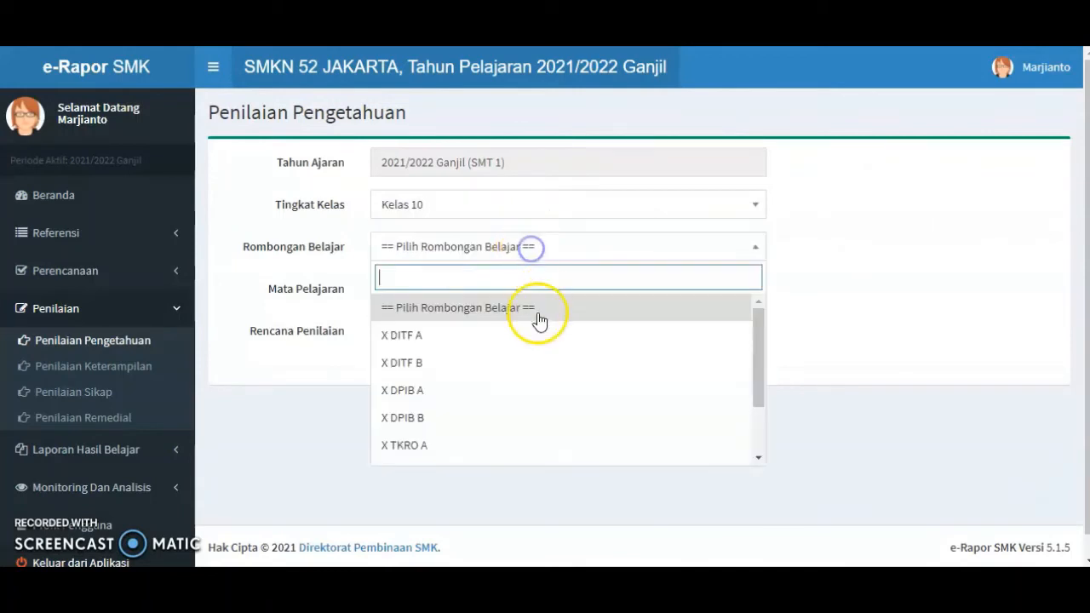
pyautogui.click(526, 353)
pyautogui.click(536, 289)
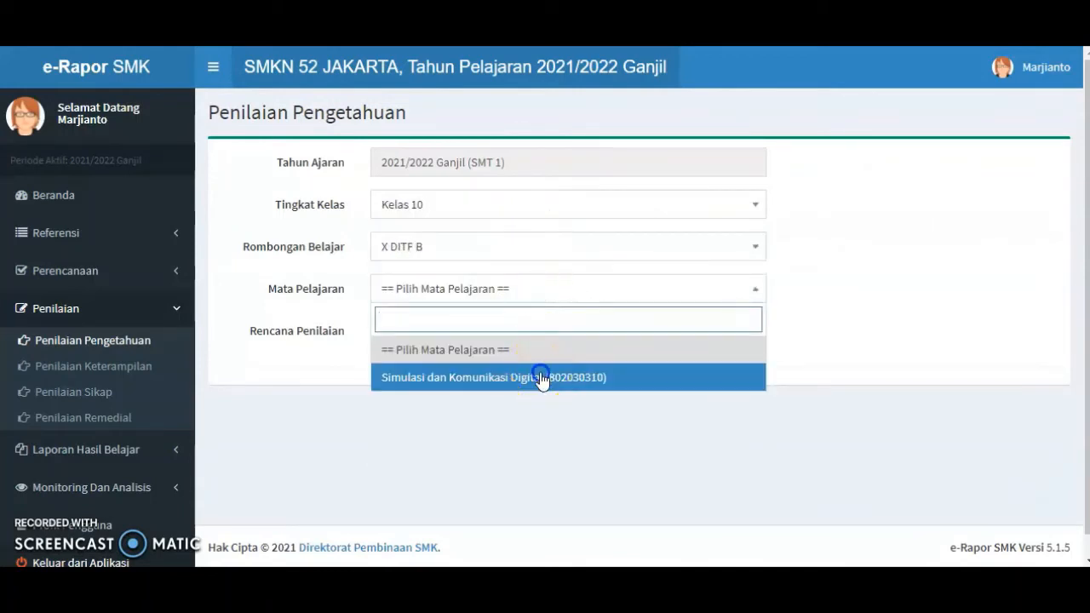
pyautogui.click(539, 374)
pyautogui.click(552, 332)
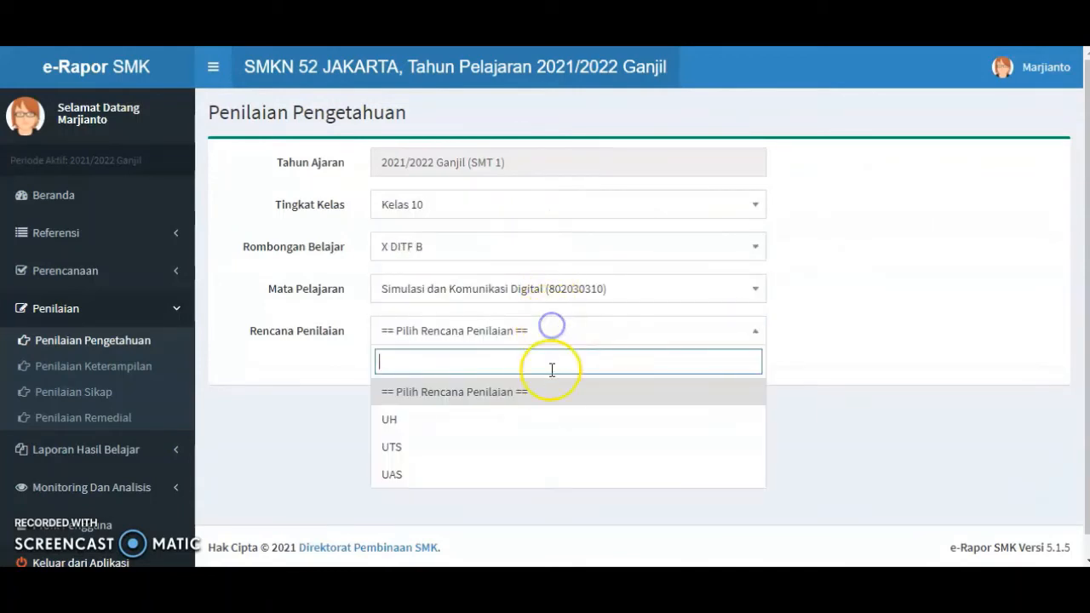
pyautogui.click(540, 472)
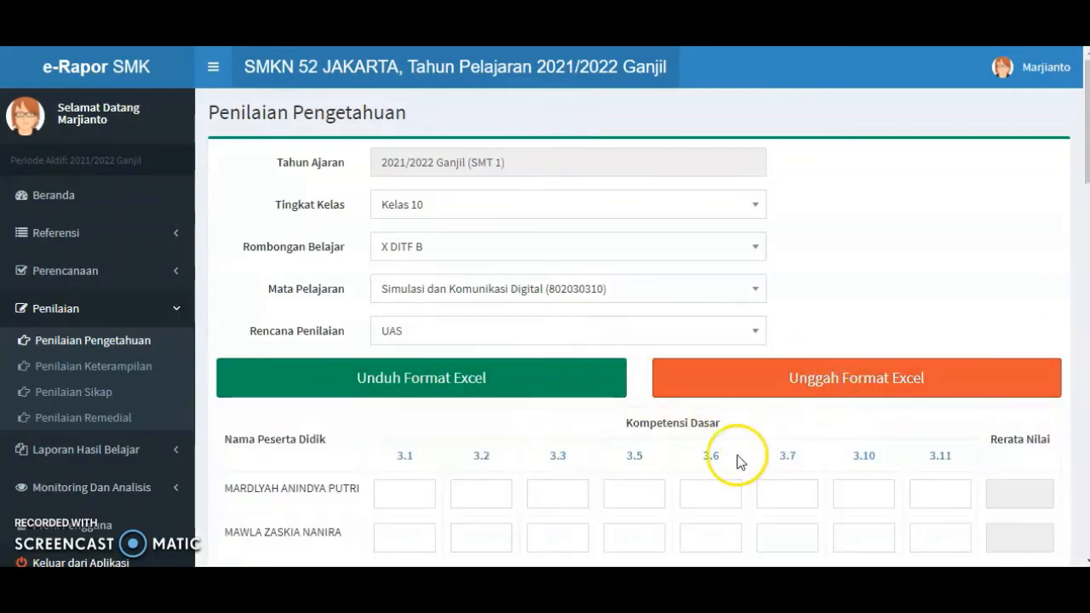
# Upload Format-Nilai-Pengetahuan-eRaporSMK-Simulasi-dan-Komunikasi-Digital-X-DITF-B_UAS from the 2. X DITF.B folder.
pyautogui.scroll(-3, 749, 457)
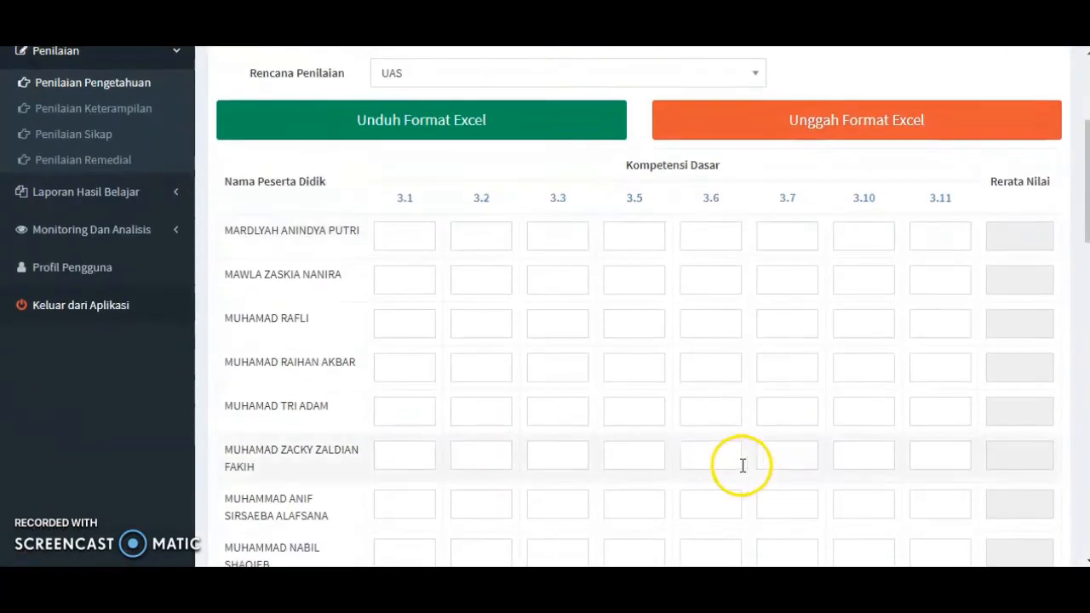
pyautogui.click(972, 120)
pyautogui.click(485, 233)
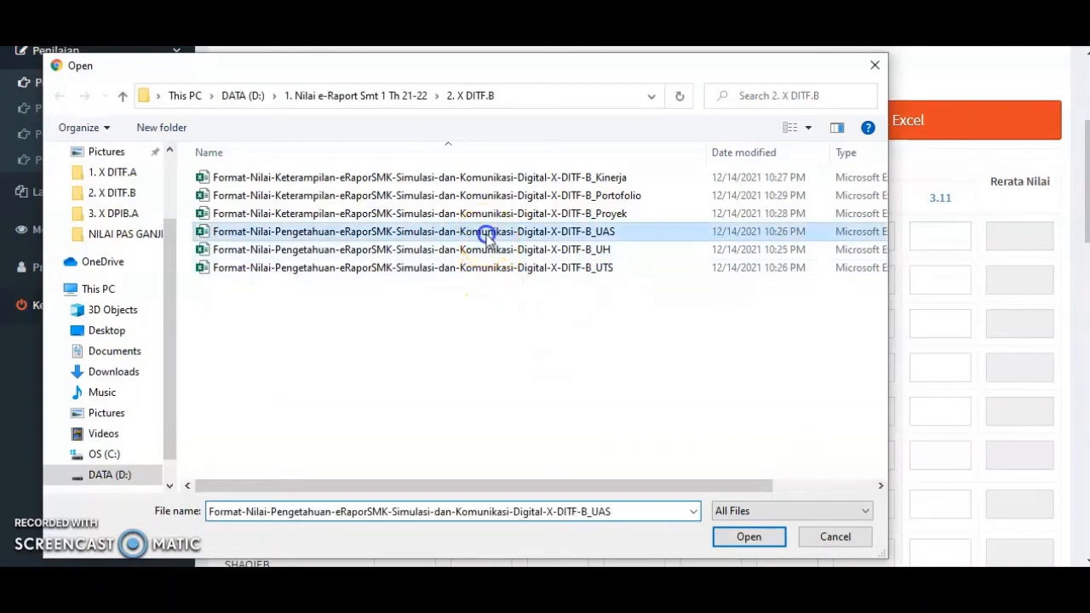
pyautogui.click(750, 538)
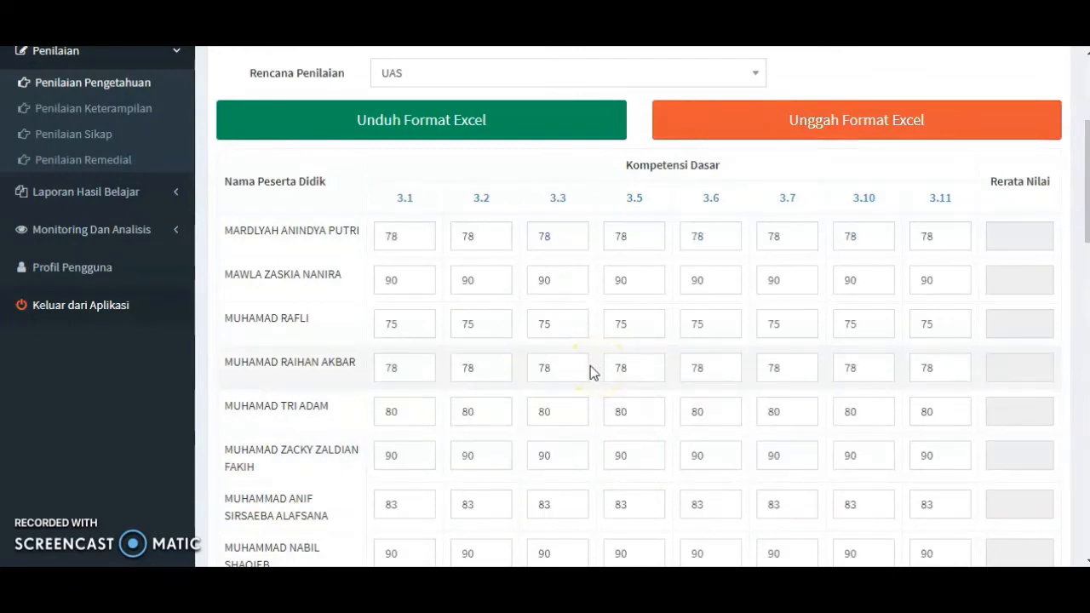
# Check the imported UAS grades down the X DITF B student list and save them.
pyautogui.scroll(-15, 586, 356)
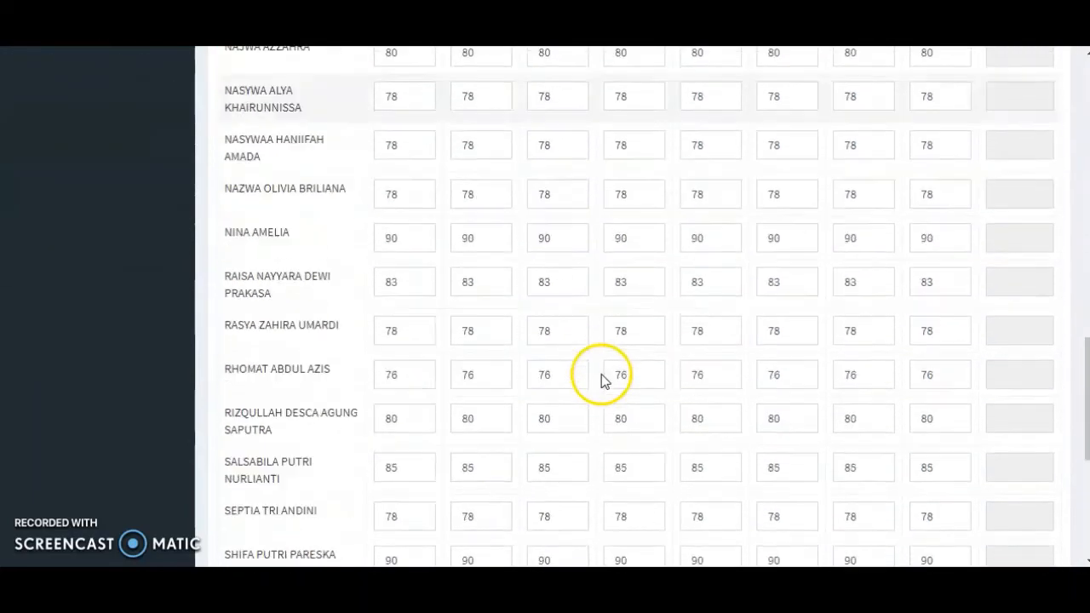
pyautogui.click(250, 464)
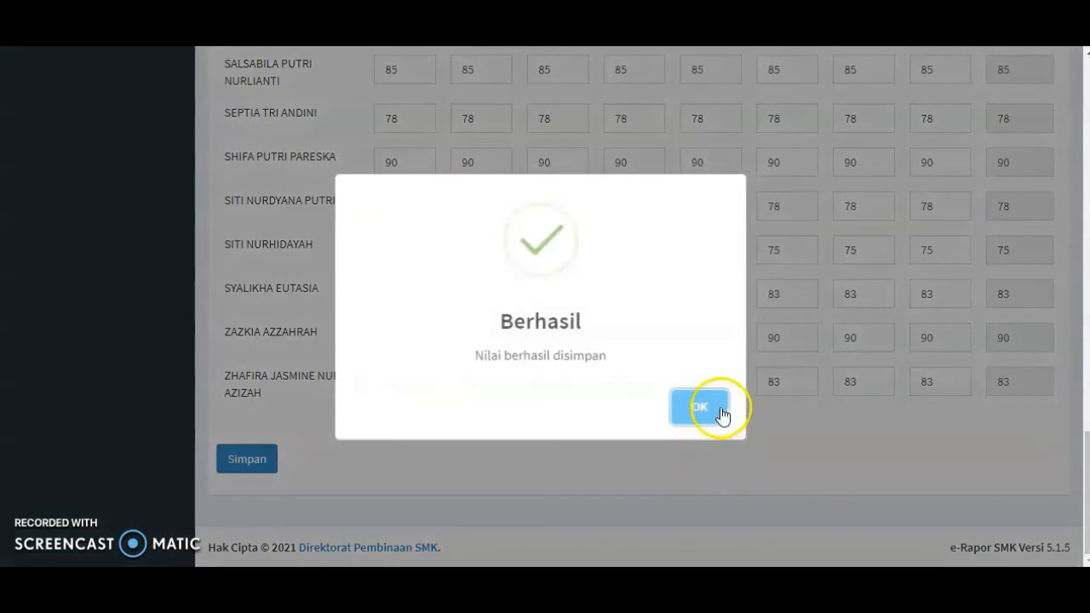
pyautogui.click(713, 406)
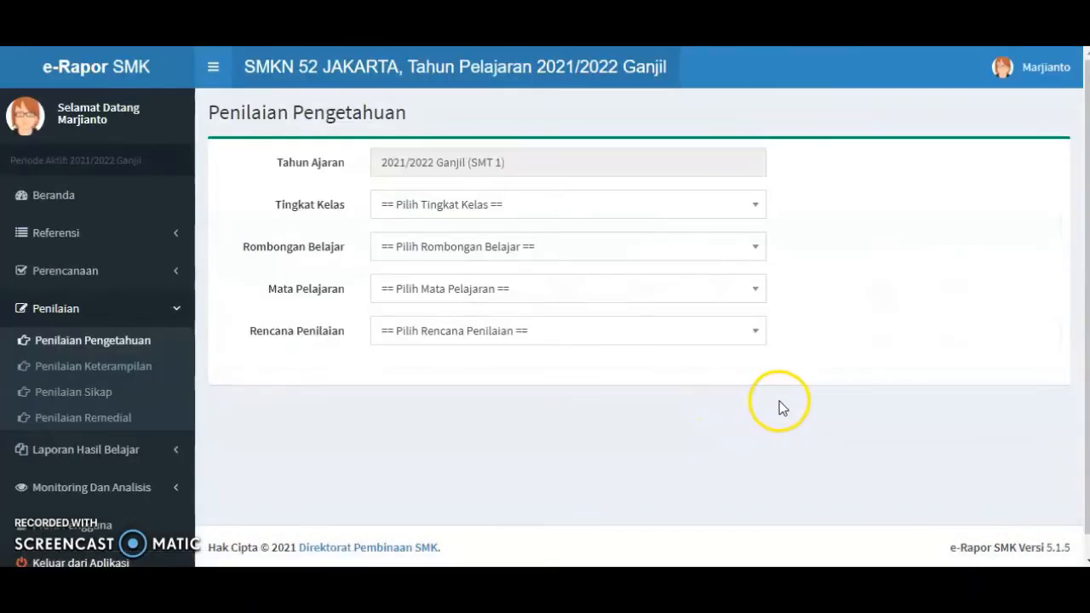
# Set the knowledge assessment to Kelas 10, class X DPIB A, subject Simulasi dan Komunikasi Digital and assessment plan UH.
pyautogui.click(575, 204)
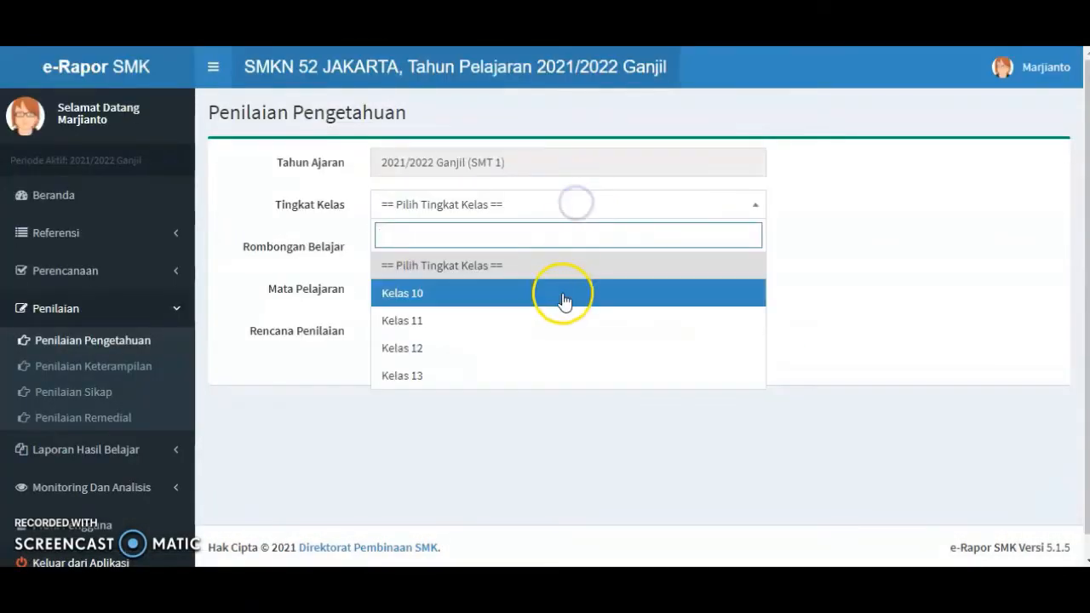
pyautogui.click(564, 298)
pyautogui.click(582, 255)
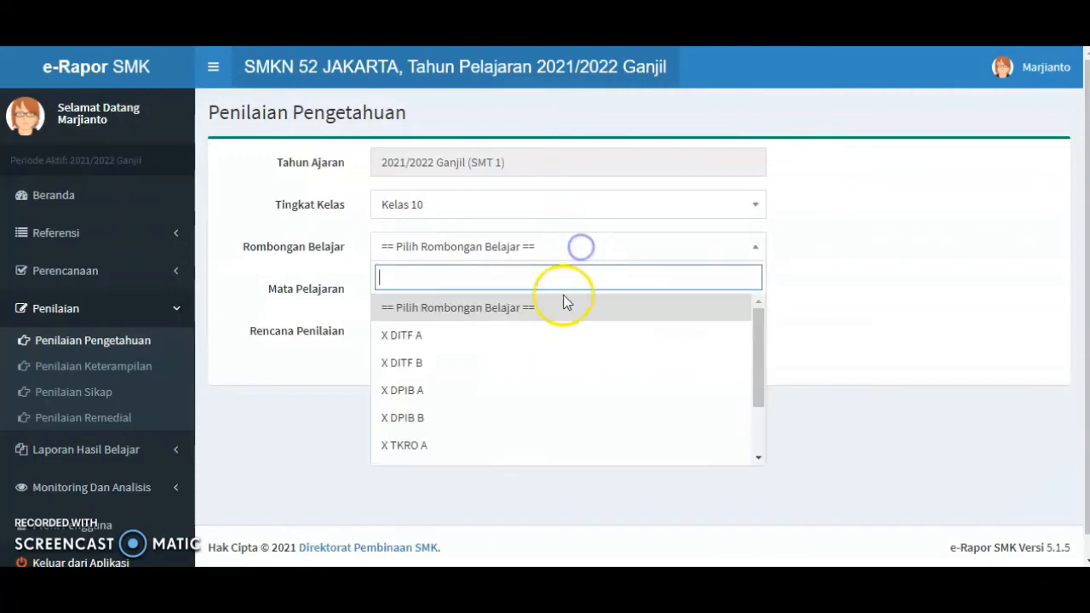
pyautogui.click(538, 393)
pyautogui.click(566, 291)
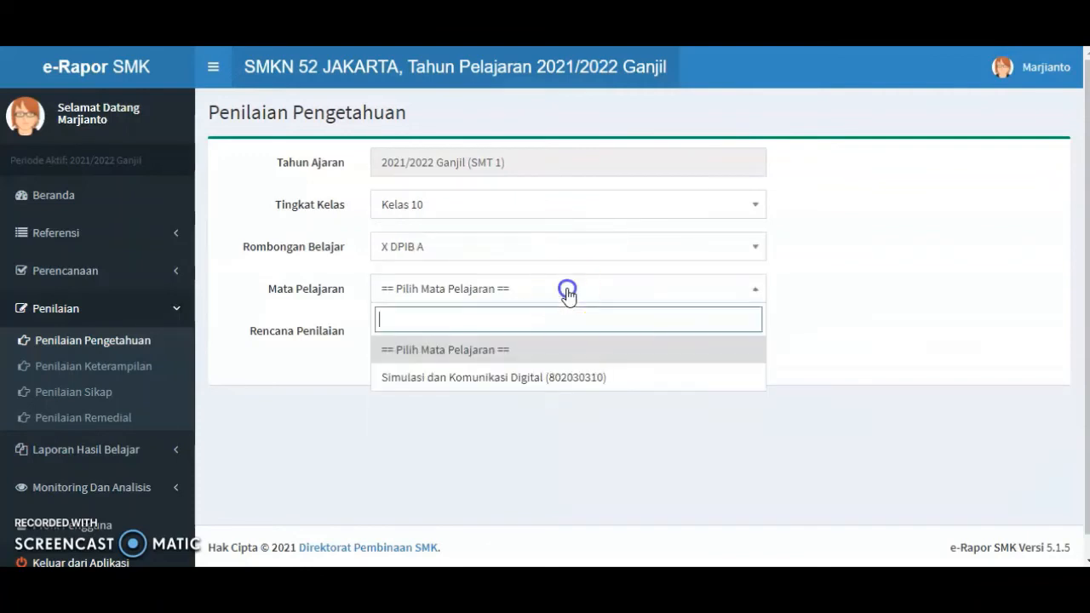
pyautogui.click(558, 372)
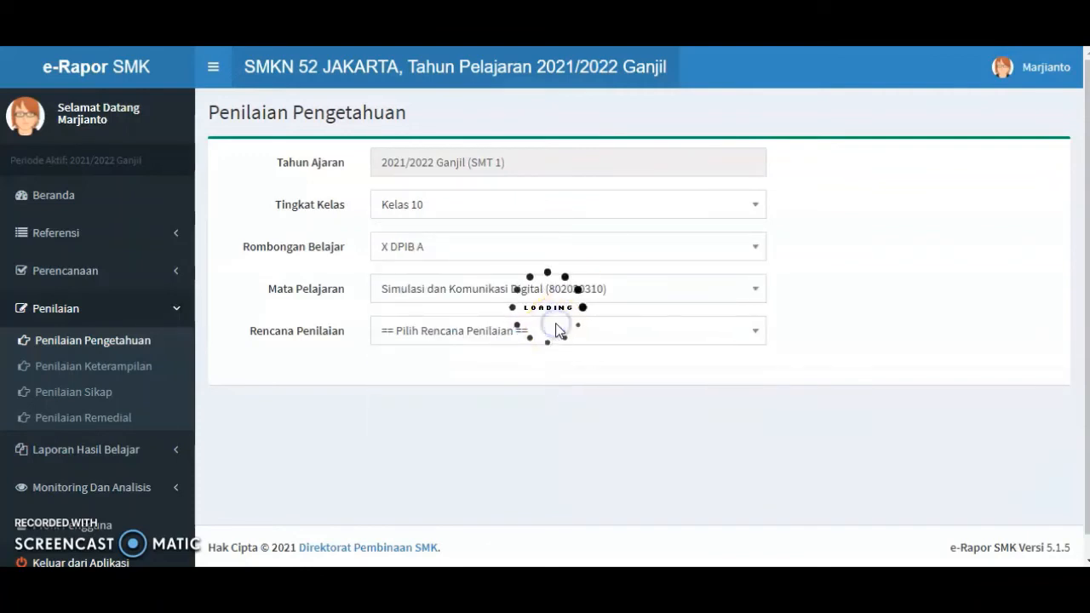
pyautogui.click(557, 331)
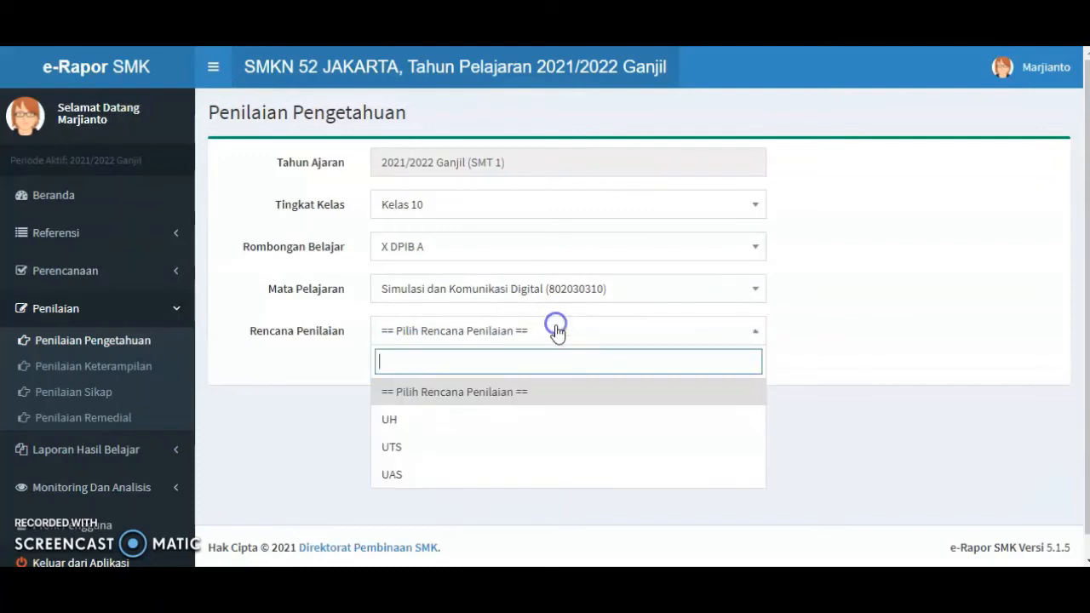
pyautogui.click(540, 420)
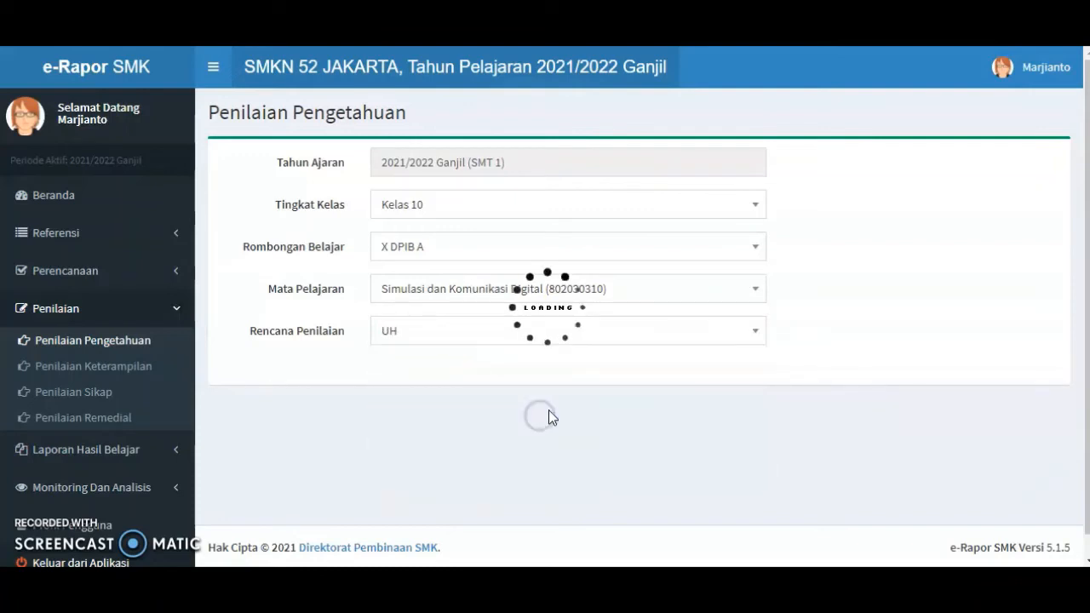
# Upload Format-Nilai-Pengetahuan-eRaporSMK-Simulasi-dan-Komunikasi-Digital-X-DPIB-A_UH from the 3. X DPIB.A folder.
pyautogui.scroll(-2, 703, 435)
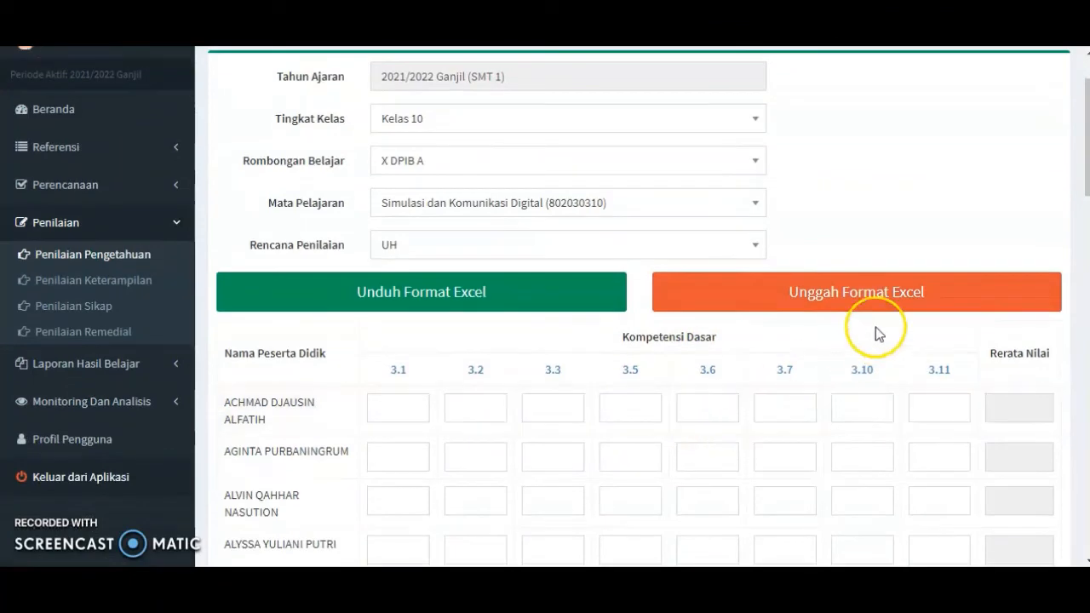
pyautogui.click(897, 295)
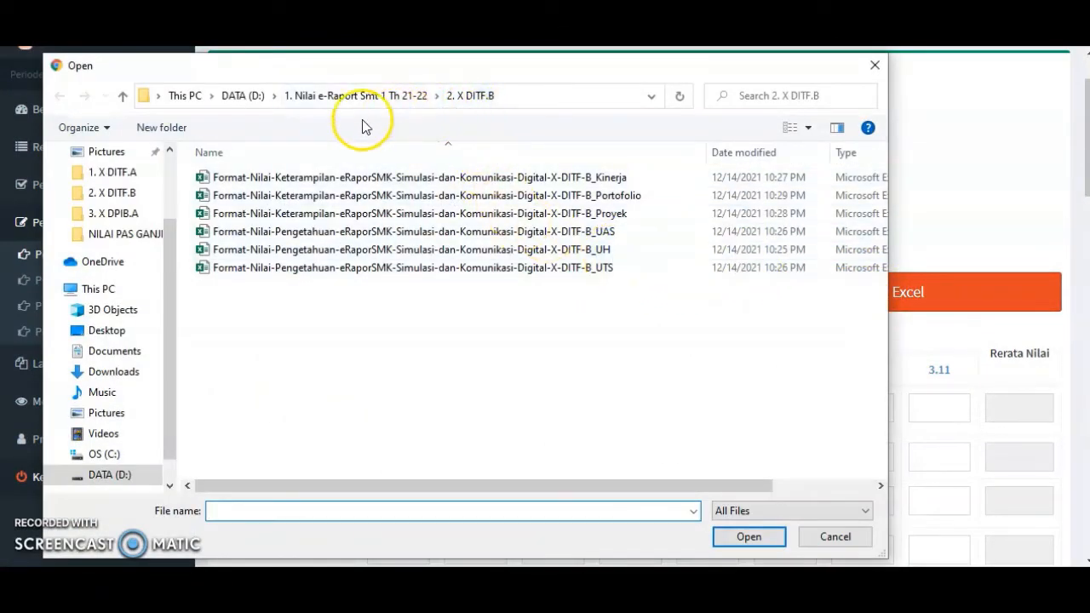
pyautogui.click(318, 100)
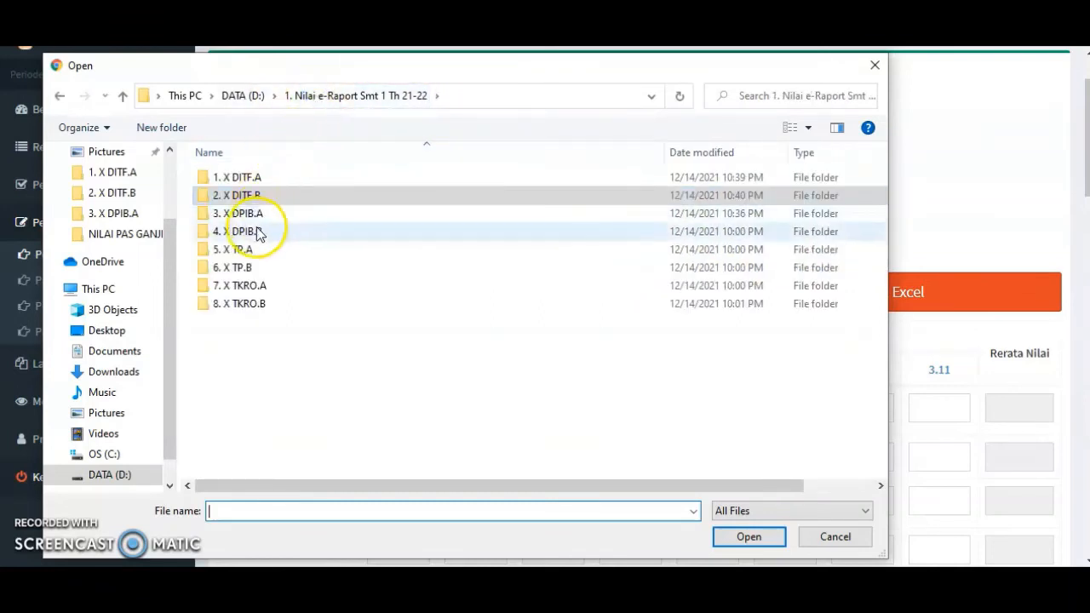
pyautogui.doubleClick(258, 215)
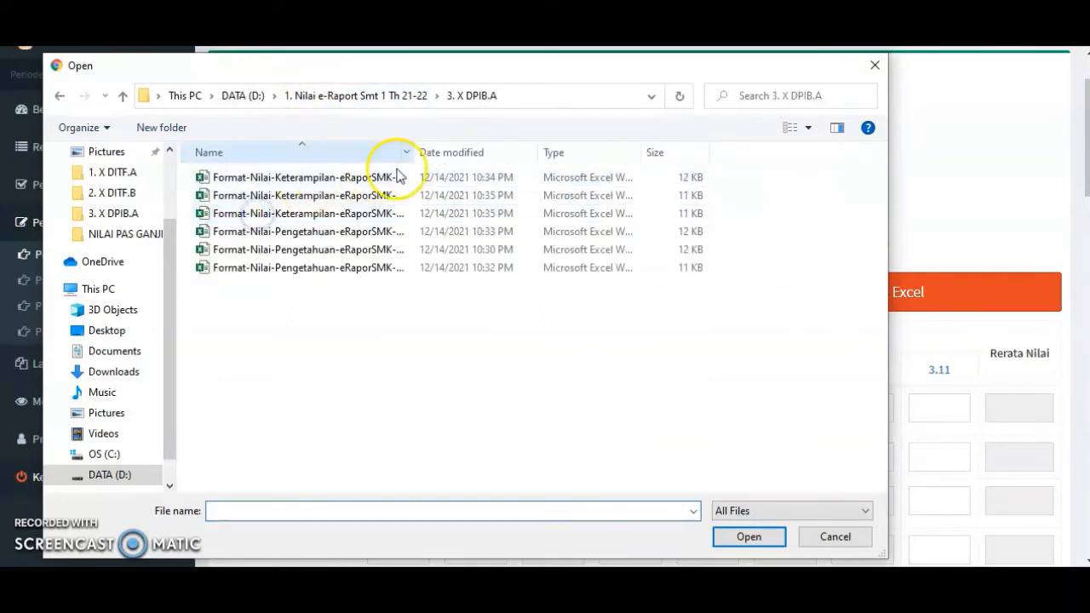
pyautogui.moveTo(417, 150); pyautogui.dragTo(690, 213)
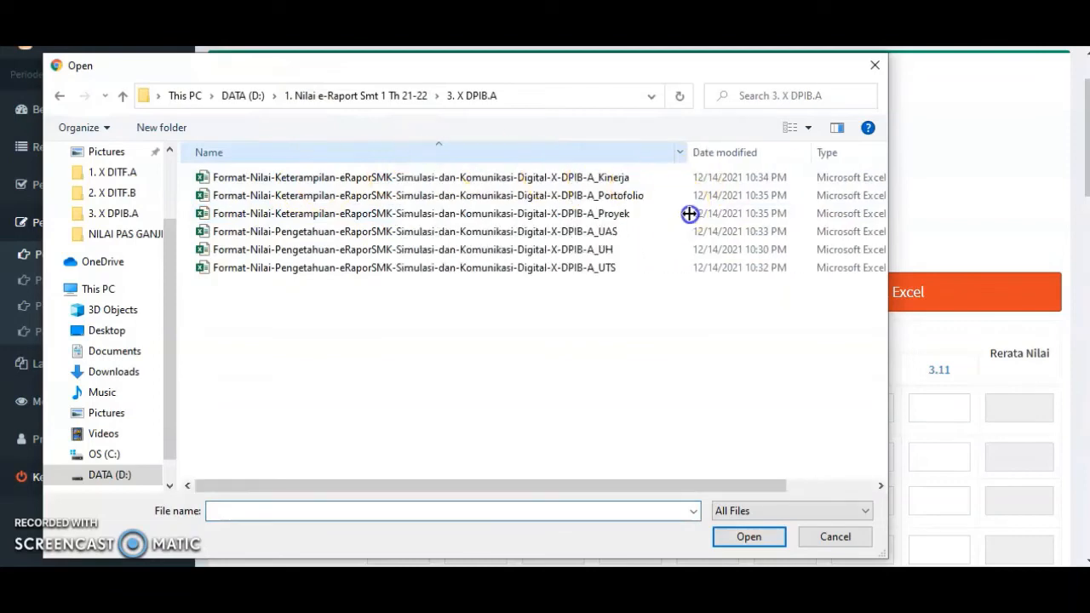
pyautogui.click(575, 249)
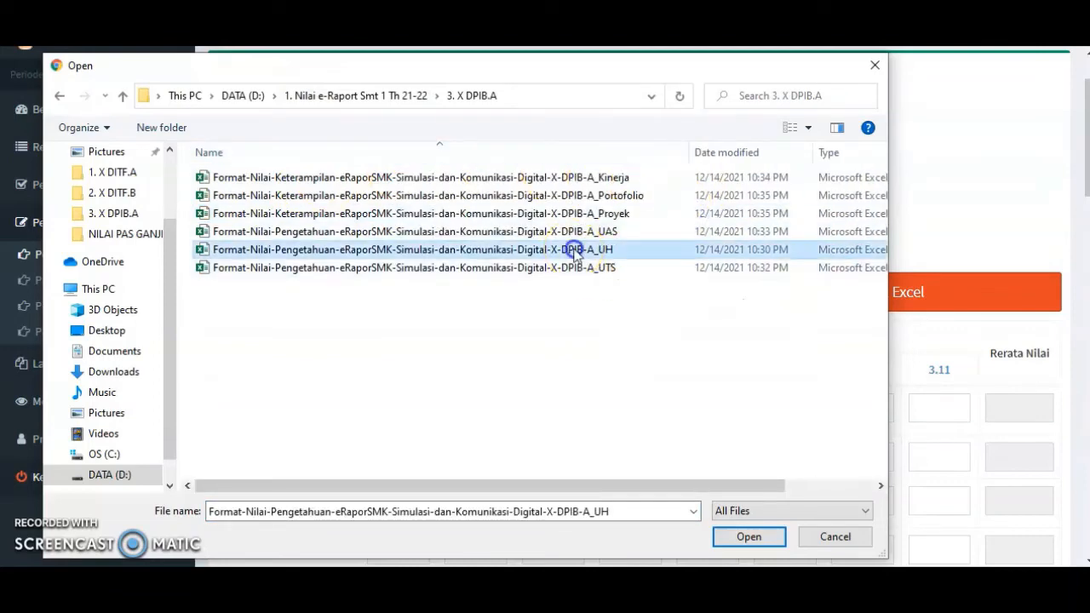
pyautogui.click(751, 538)
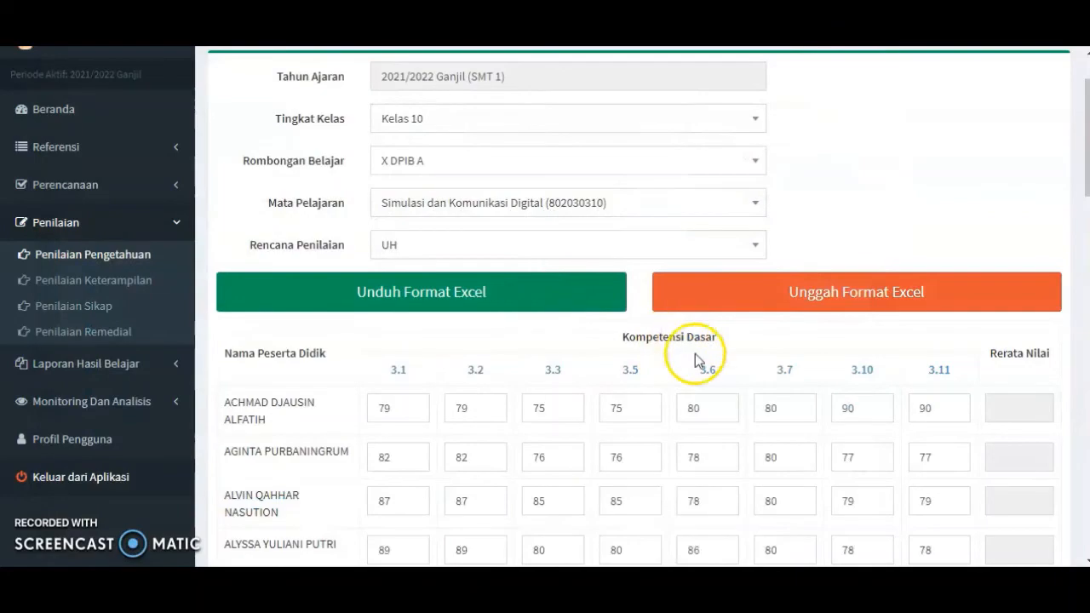
# Check the imported UH grades down the X DPIB A student list and save them.
pyautogui.scroll(-10, 701, 355)
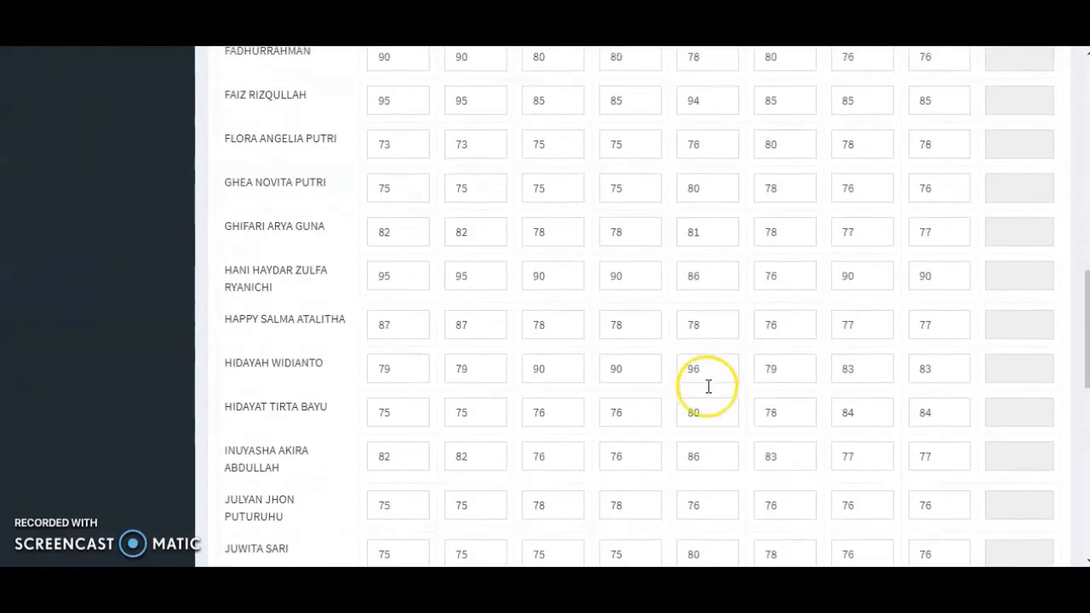
pyautogui.scroll(-10, 707, 387)
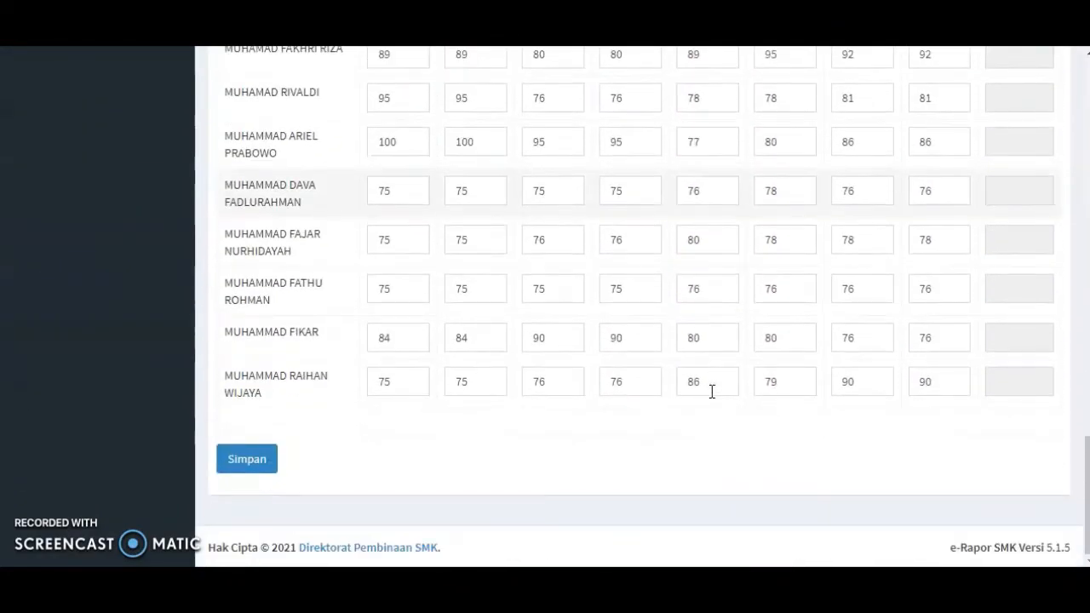
pyautogui.click(252, 462)
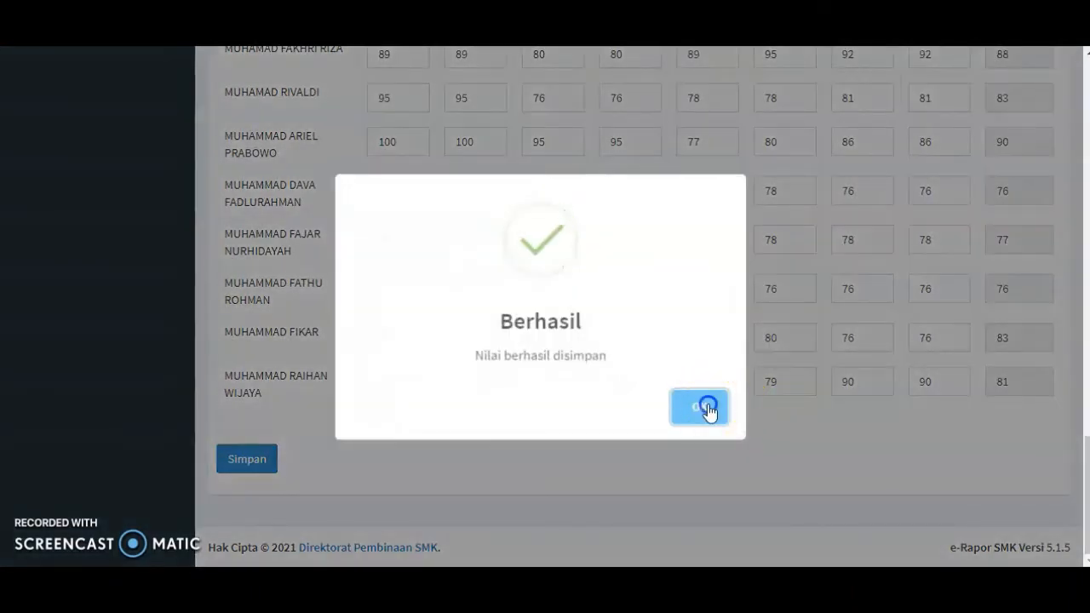
pyautogui.click(706, 407)
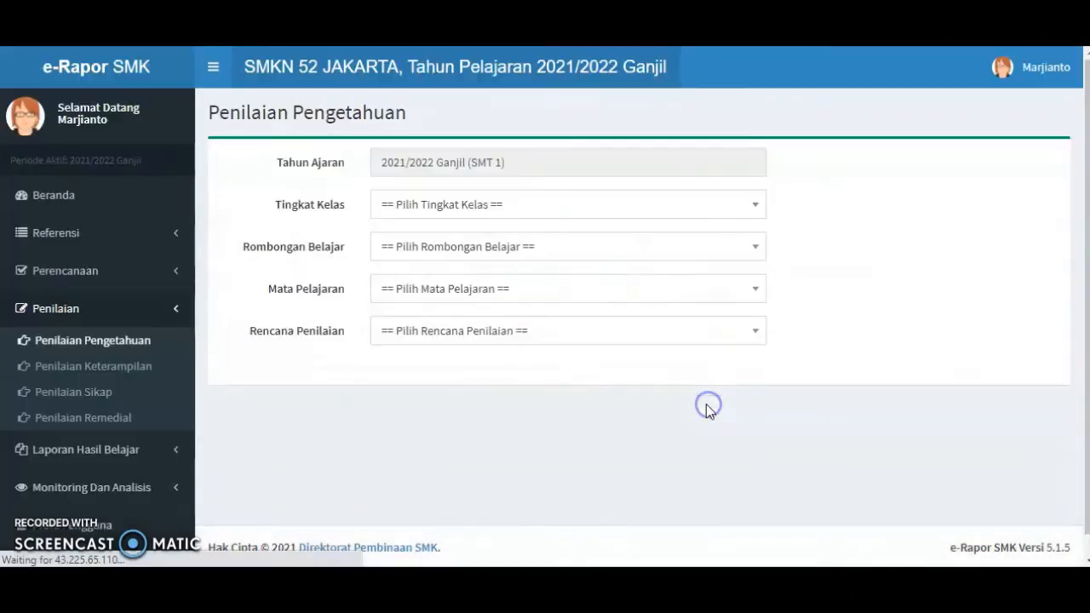
# Set the knowledge assessment to Kelas 10, class X DPIB A, subject Simulasi dan Komunikasi Digital and assessment plan UTS.
pyautogui.click(593, 207)
pyautogui.click(555, 294)
pyautogui.click(568, 251)
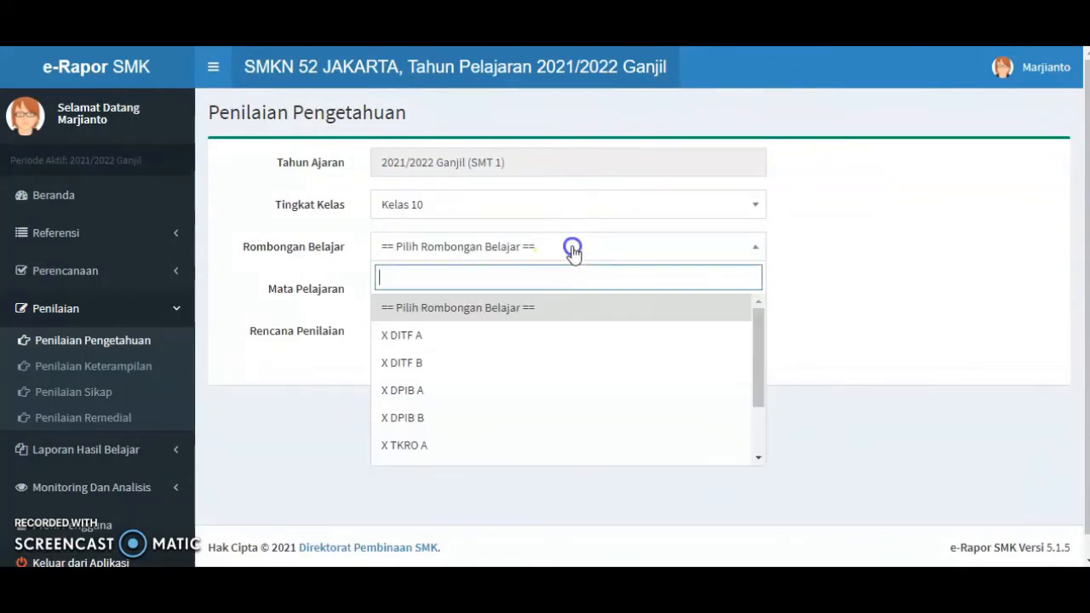
pyautogui.click(535, 387)
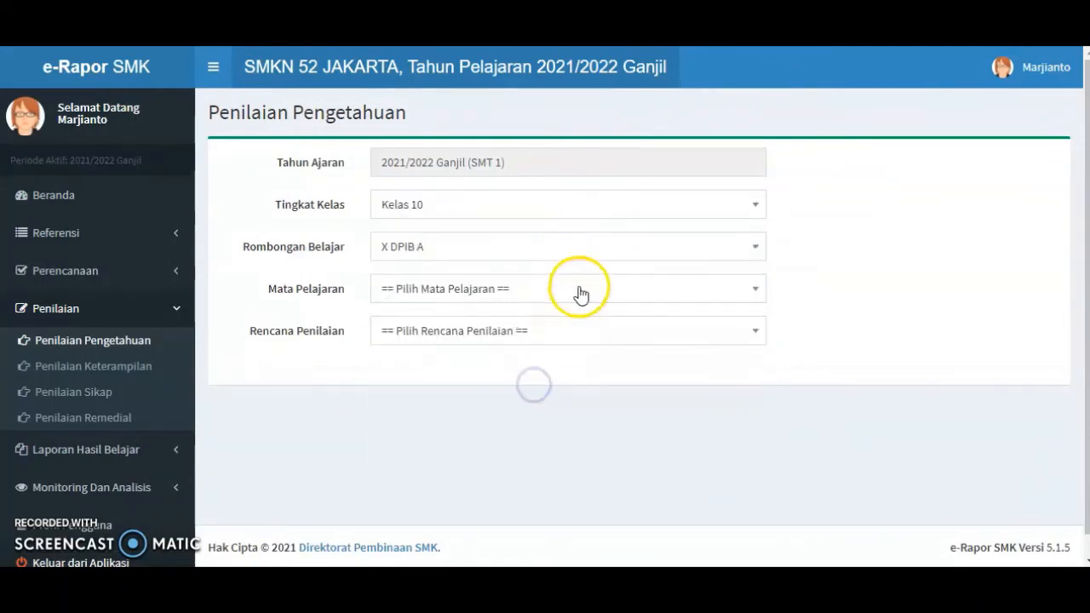
pyautogui.click(579, 289)
pyautogui.click(549, 376)
pyautogui.click(582, 337)
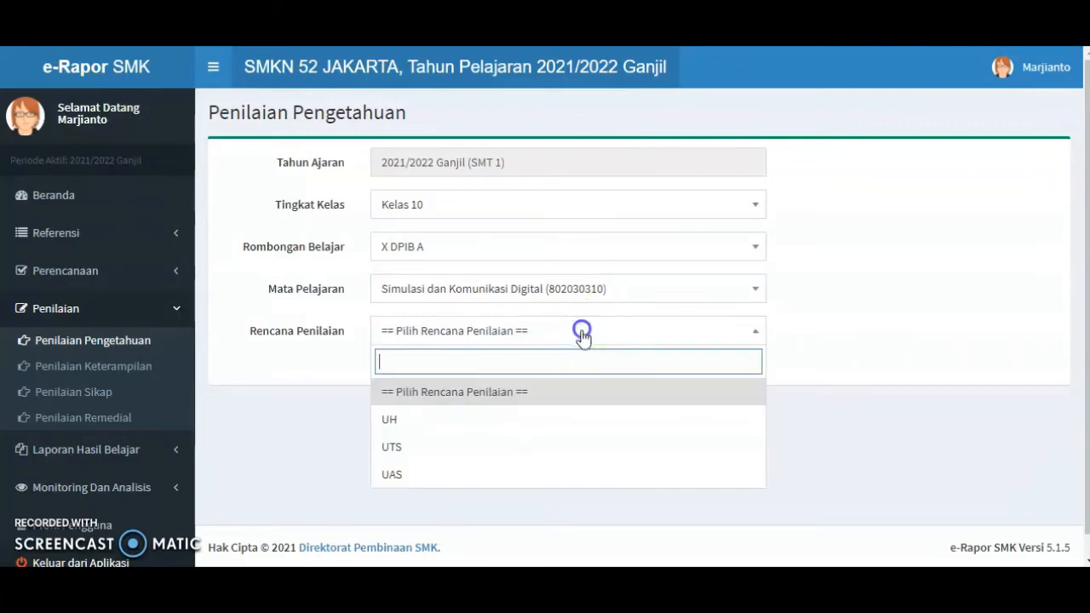
pyautogui.click(541, 447)
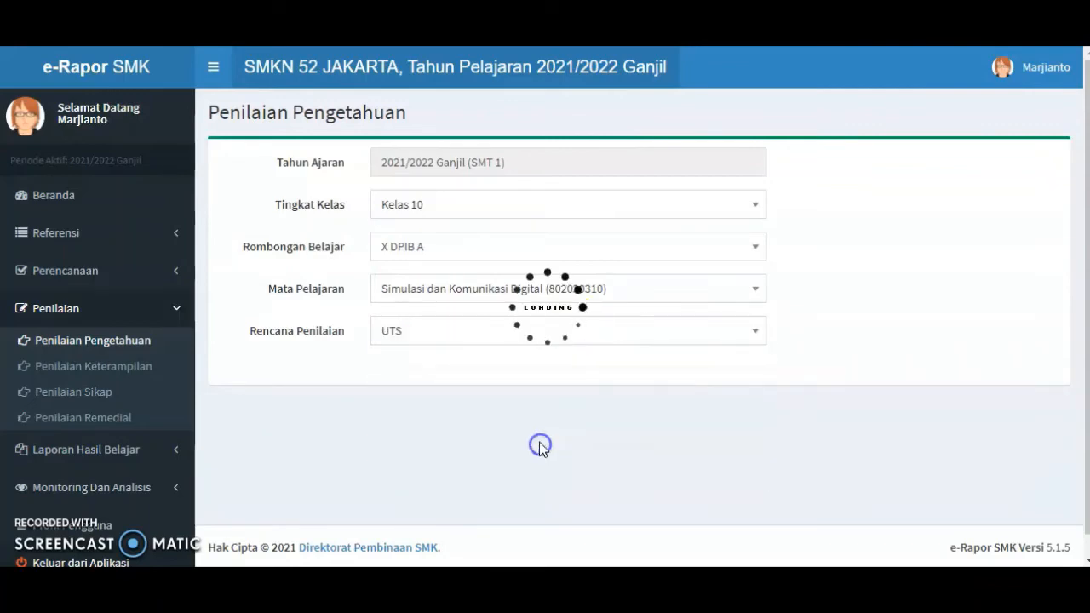
# Upload Format-Nilai-Pengetahuan-eRaporSMK-Simulasi-dan-Komunikasi-Digital-X-DPIB-A_UTS from the 3. X DPIB.A folder.
pyautogui.scroll(-2, 808, 404)
pyautogui.click(966, 209)
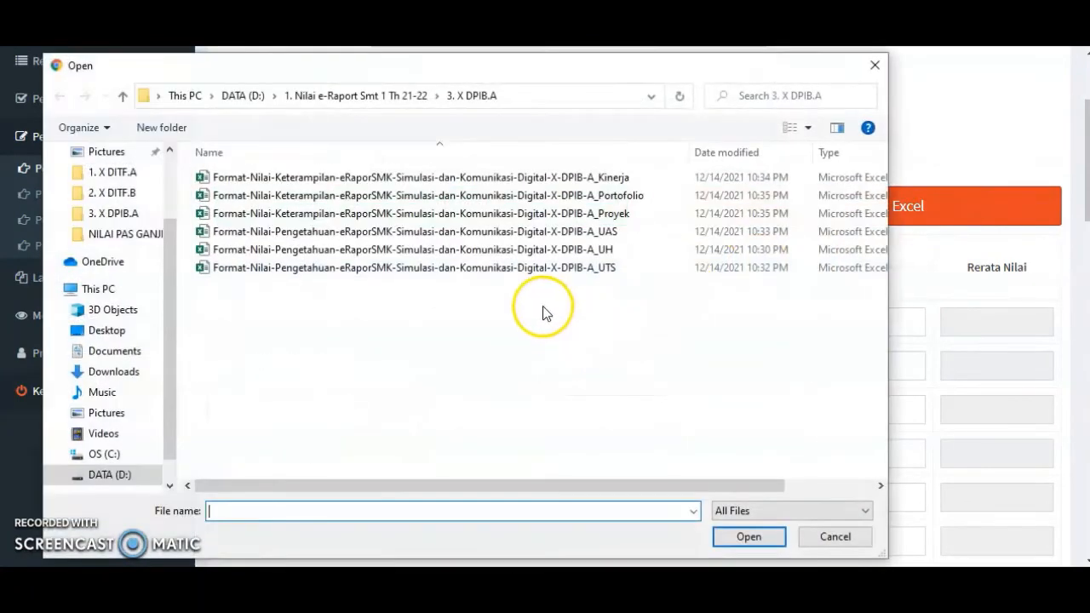
pyautogui.click(536, 267)
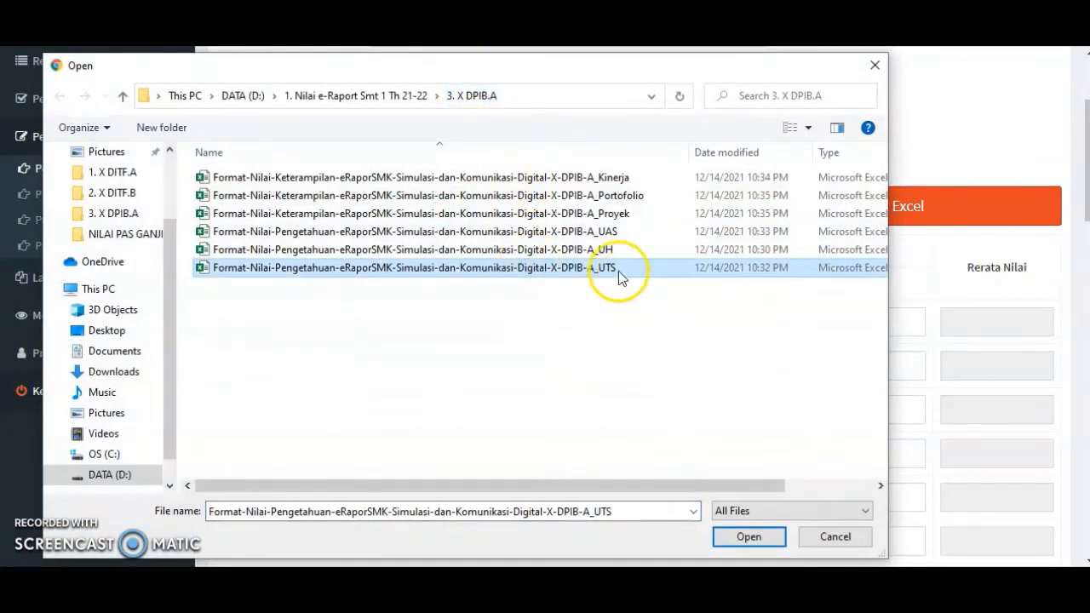
pyautogui.click(756, 538)
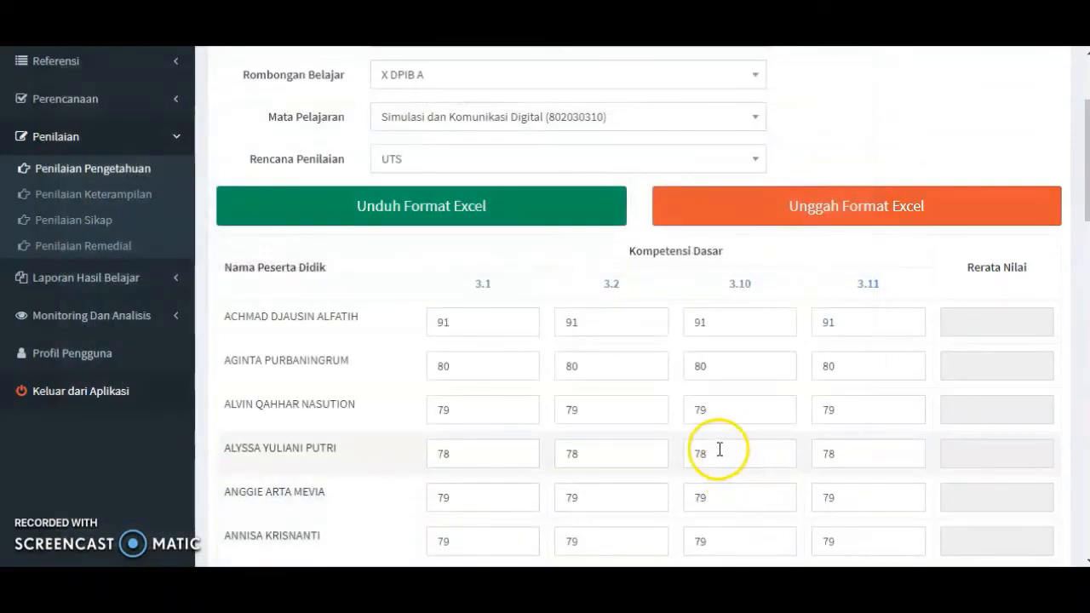
# Check the imported UTS grades down the X DPIB A student list and save them.
pyautogui.scroll(-15, 689, 404)
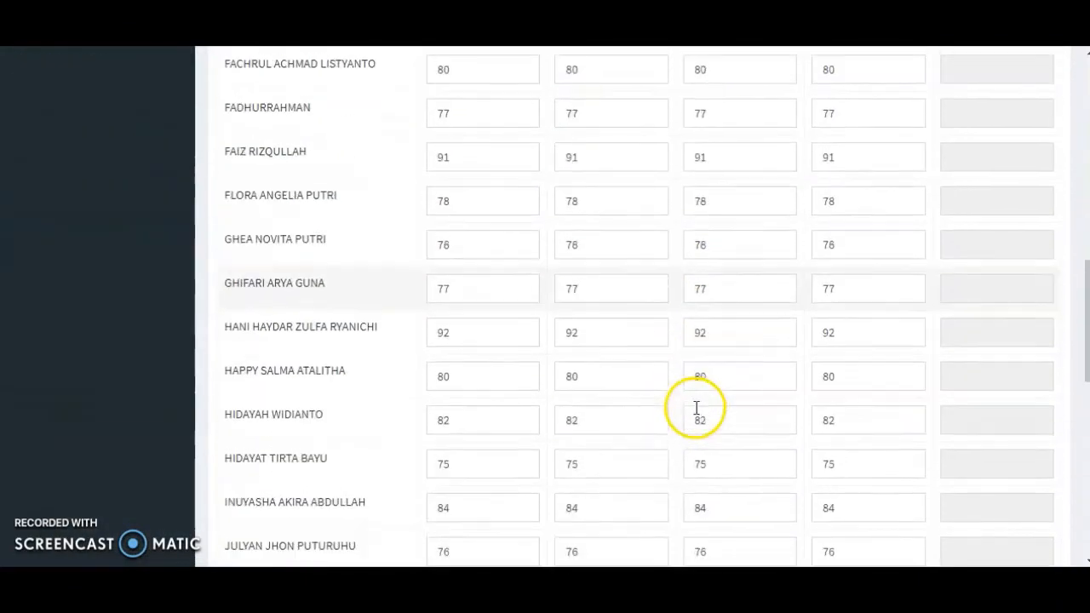
pyautogui.scroll(-2, 694, 414)
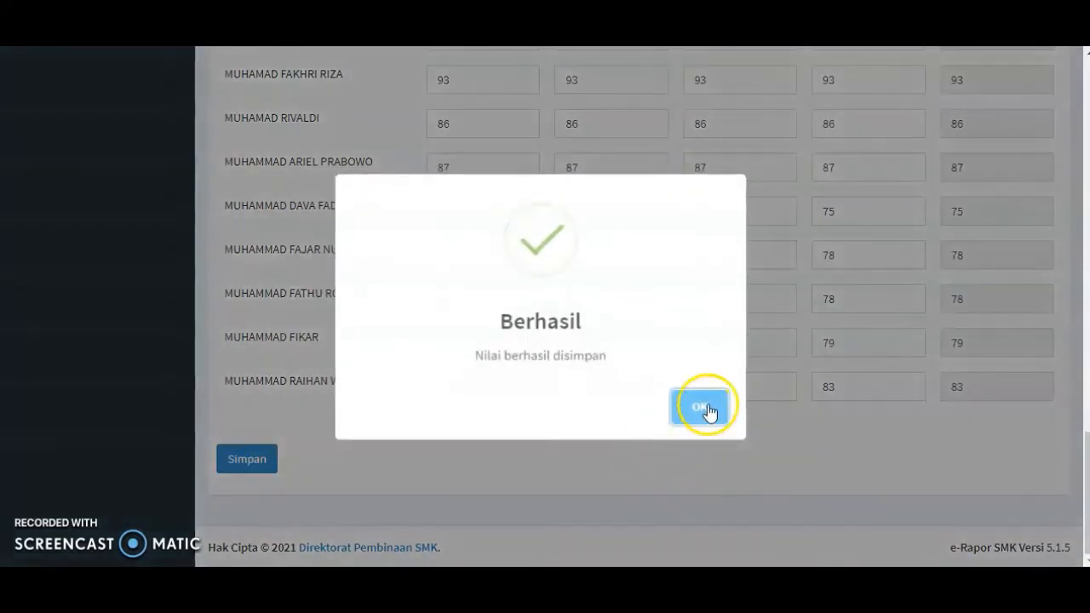
pyautogui.click(707, 405)
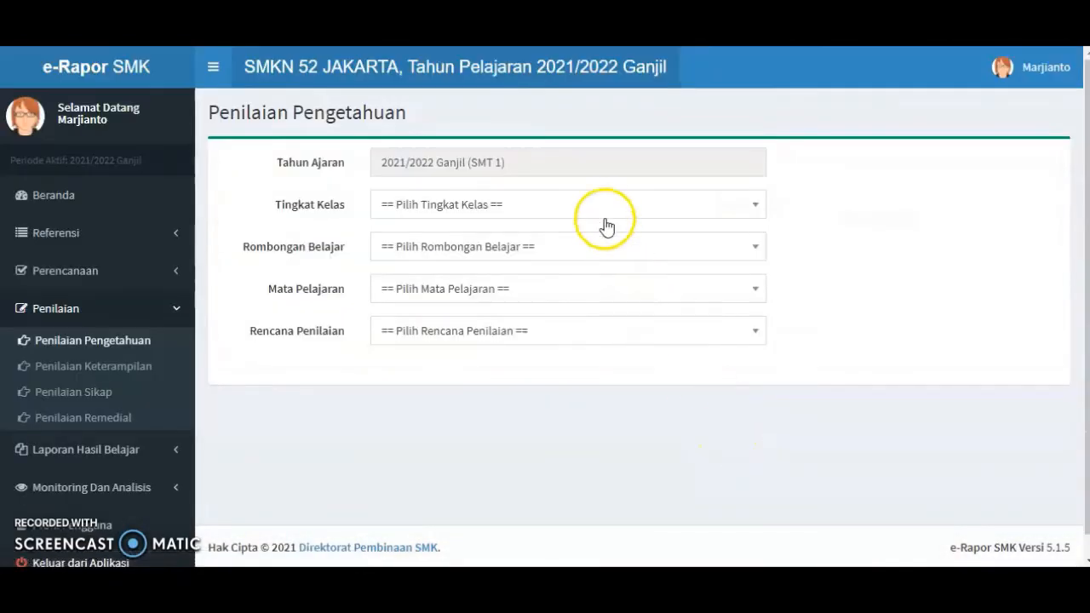
# Set the knowledge assessment to Kelas 10, class X DPIB A, subject Simulasi dan Komunikasi Digital and assessment plan UAS.
pyautogui.click(598, 204)
pyautogui.click(565, 293)
pyautogui.click(599, 248)
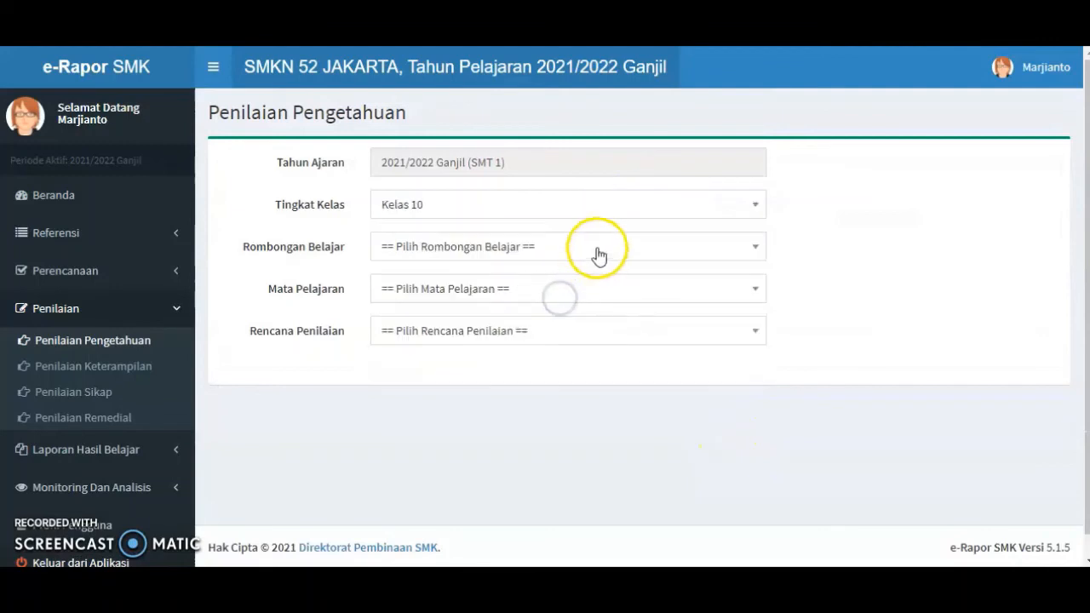
pyautogui.click(551, 392)
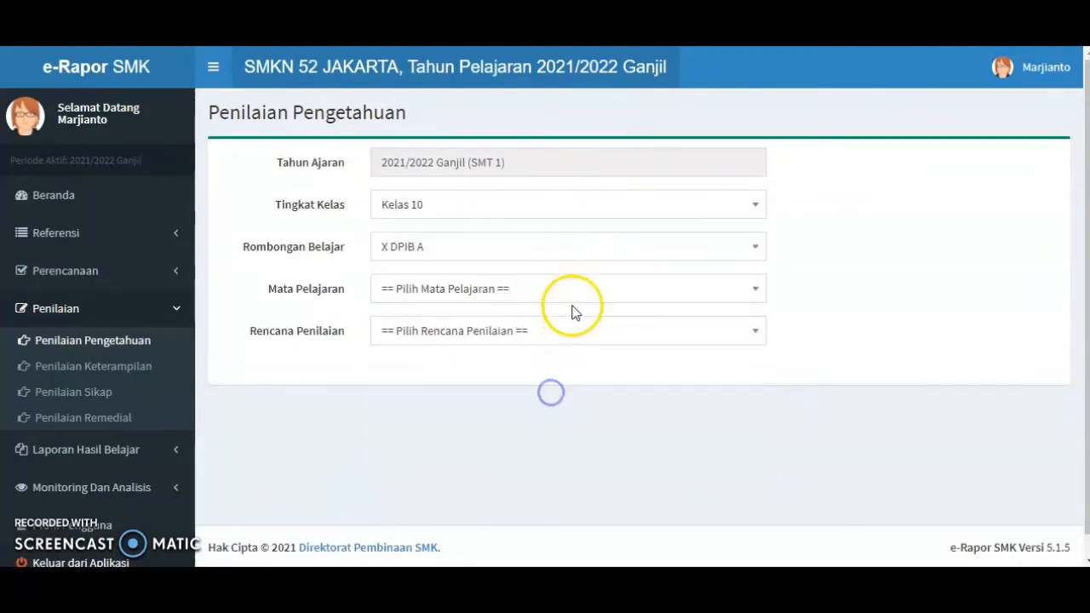
pyautogui.click(574, 291)
pyautogui.click(569, 377)
pyautogui.click(576, 331)
pyautogui.click(492, 481)
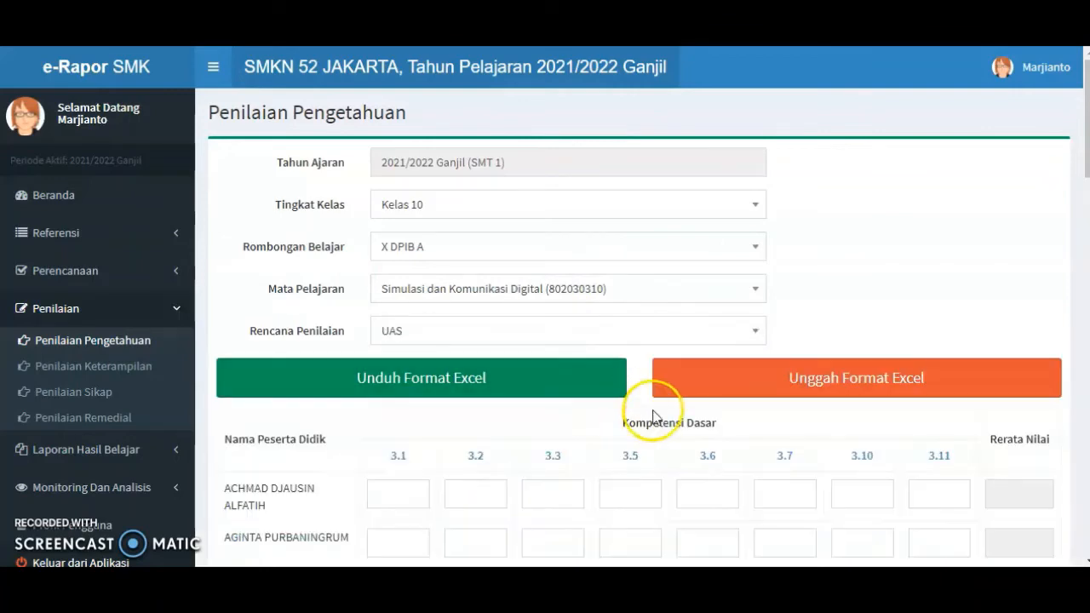
# Upload Format-Nilai-Pengetahuan-eRaporSMK-Simulasi-dan-Komunikasi-Digital-X-DPIB-A_UAS from the 3. X DPIB.A folder.
pyautogui.scroll(-2, 792, 413)
pyautogui.click(939, 213)
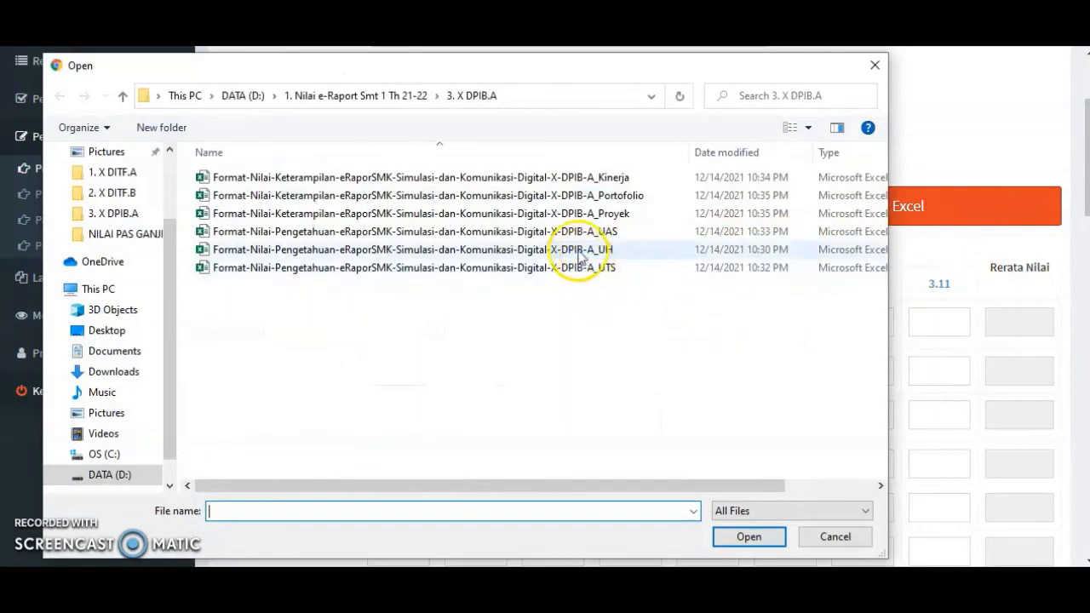
pyautogui.click(567, 232)
pyautogui.click(742, 538)
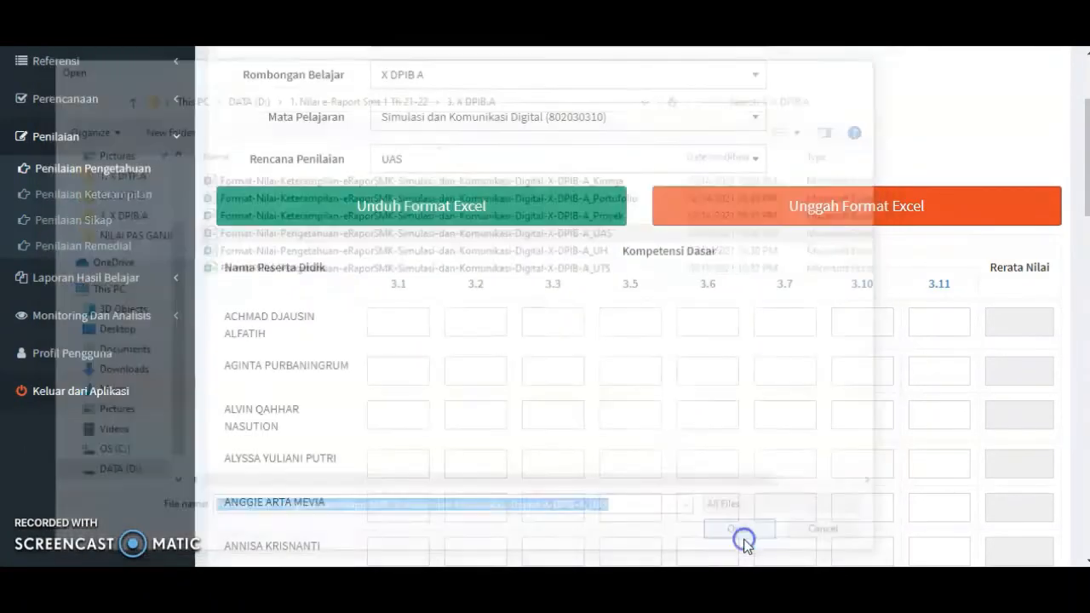
# Check the imported UAS grades down the X DPIB A student list and save them.
pyautogui.scroll(-5, 693, 410)
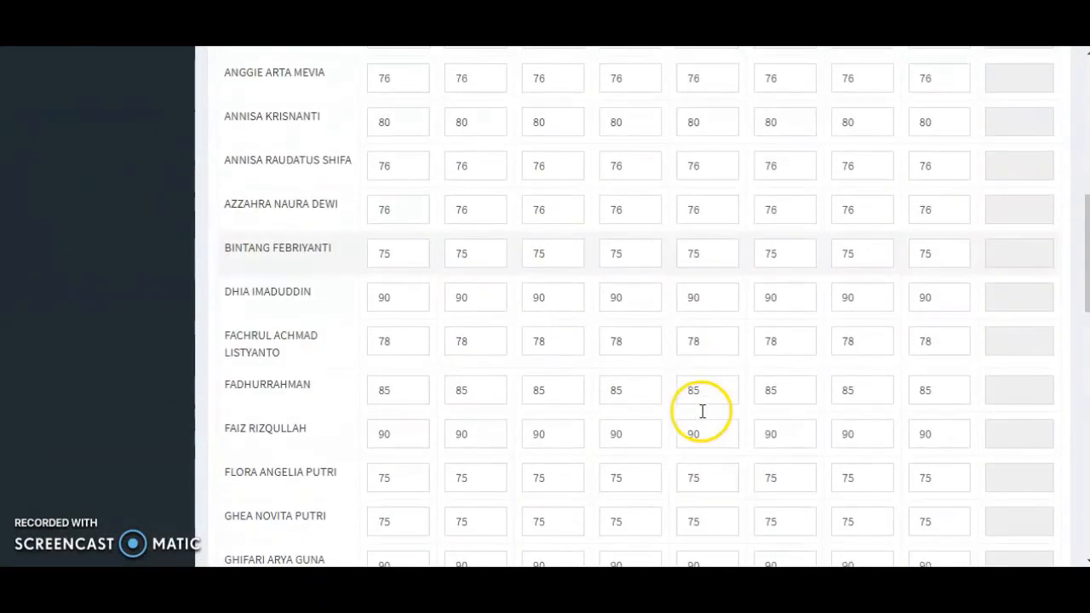
pyautogui.scroll(-15, 702, 411)
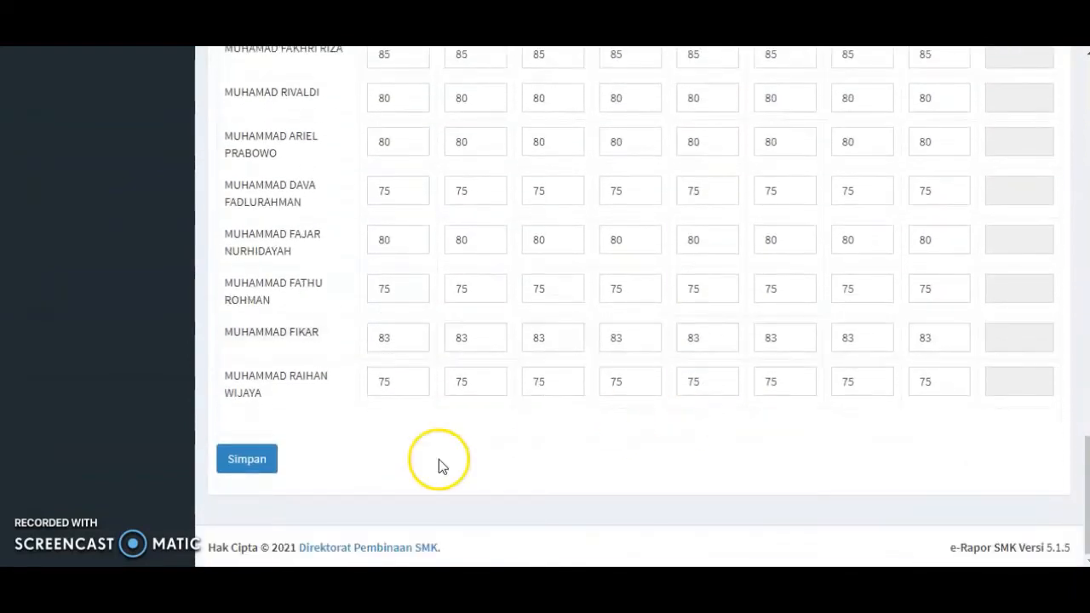
pyautogui.click(256, 464)
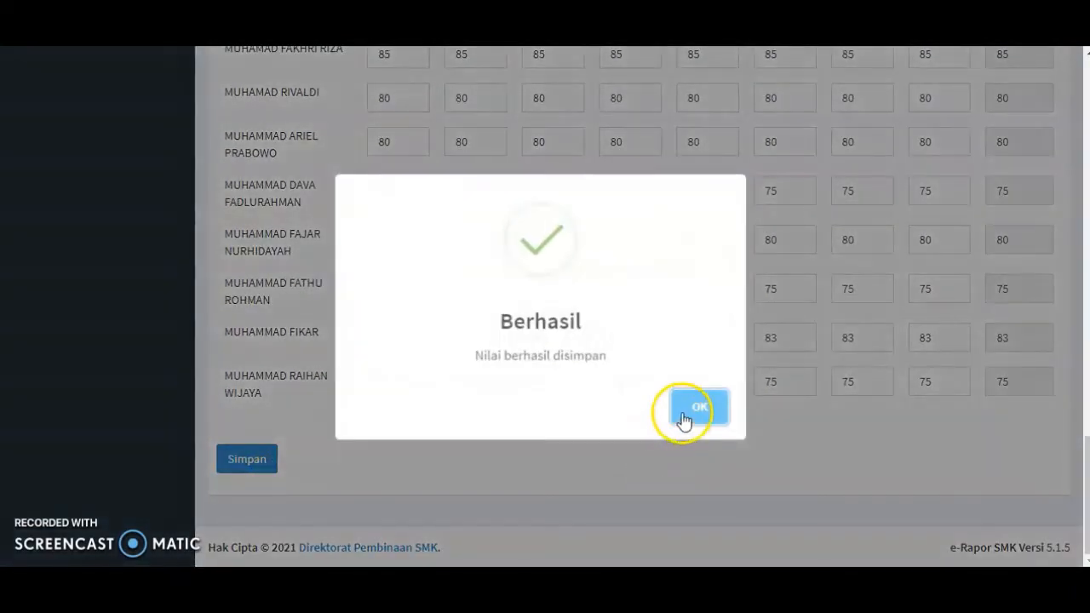
pyautogui.click(686, 415)
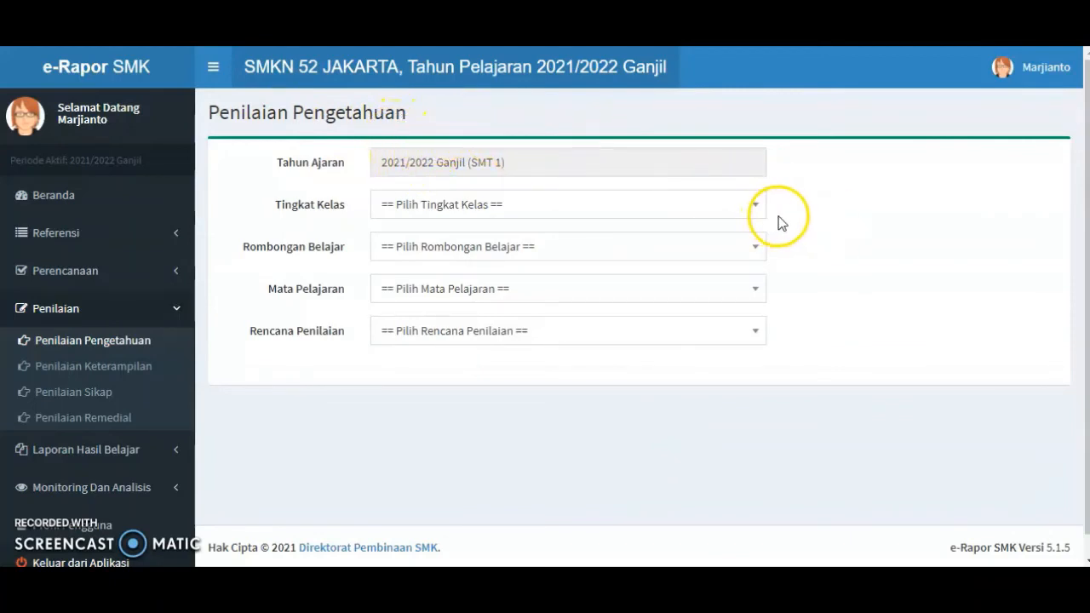
# Review the saved UH knowledge grades and averages for Kelas 10, class X DITF A, subject Simulasi dan Komunikasi Digital.
pyautogui.click(678, 211)
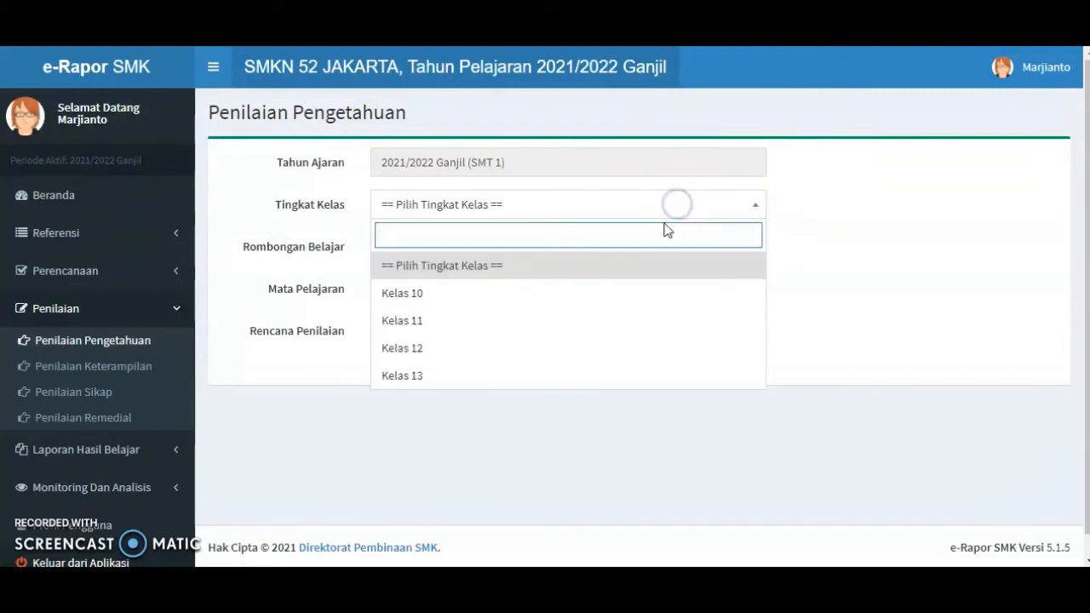
pyautogui.click(574, 298)
pyautogui.click(588, 246)
pyautogui.click(575, 346)
pyautogui.click(567, 288)
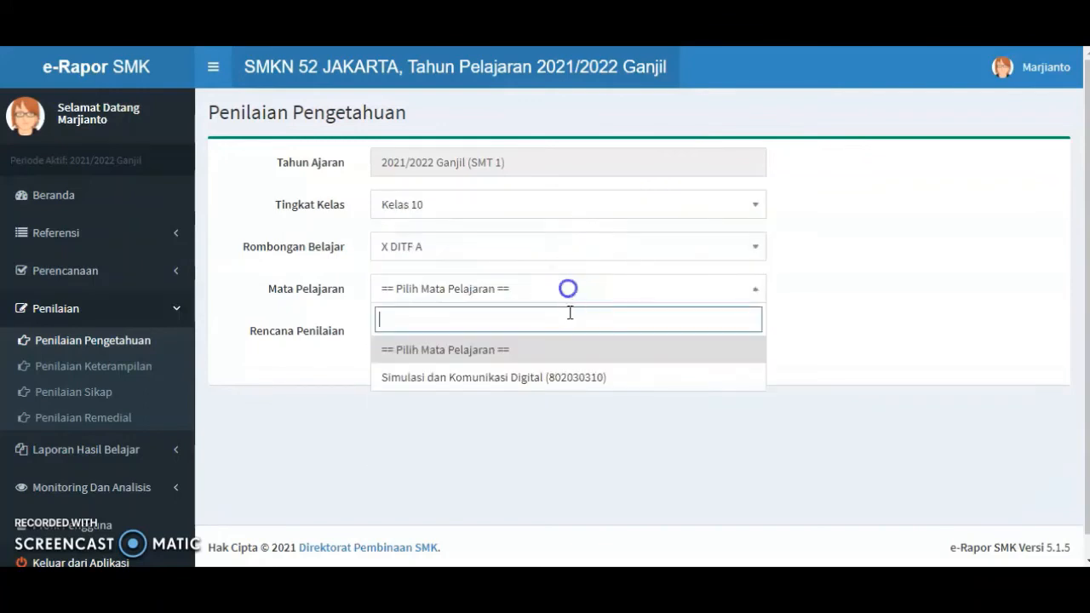
pyautogui.click(560, 372)
pyautogui.click(557, 330)
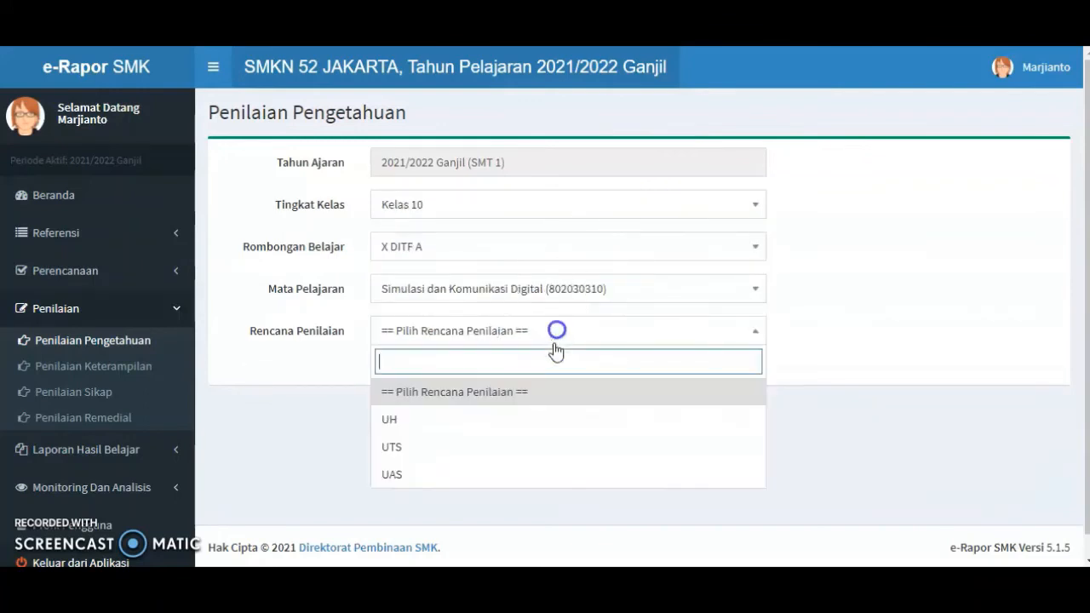
pyautogui.click(540, 417)
pyautogui.scroll(-4, 937, 374)
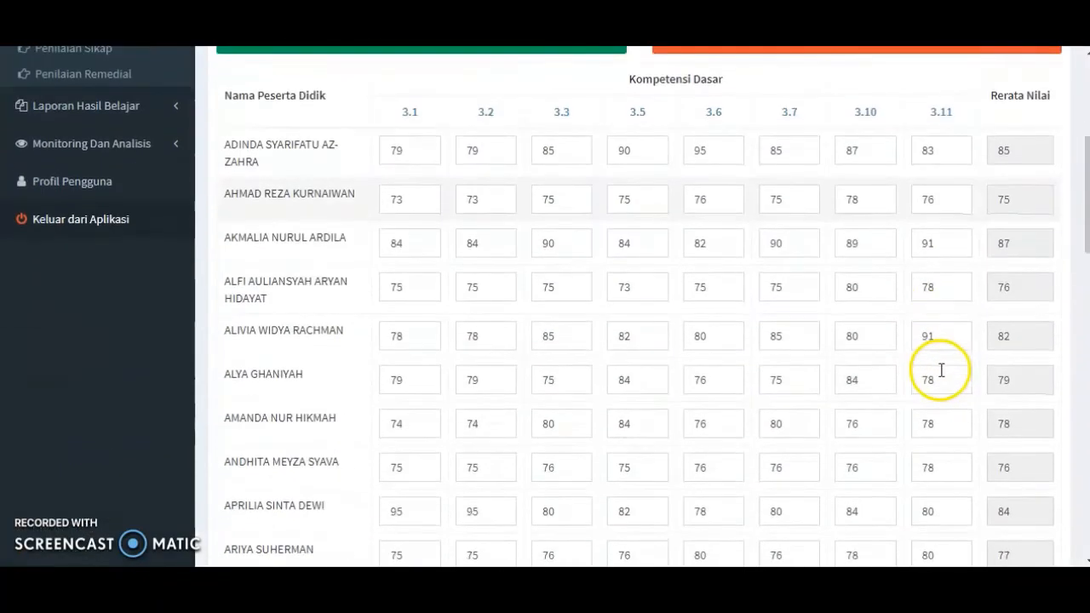
pyautogui.scroll(-2, 942, 376)
pyautogui.scroll(-4, 940, 379)
pyautogui.scroll(10, 936, 382)
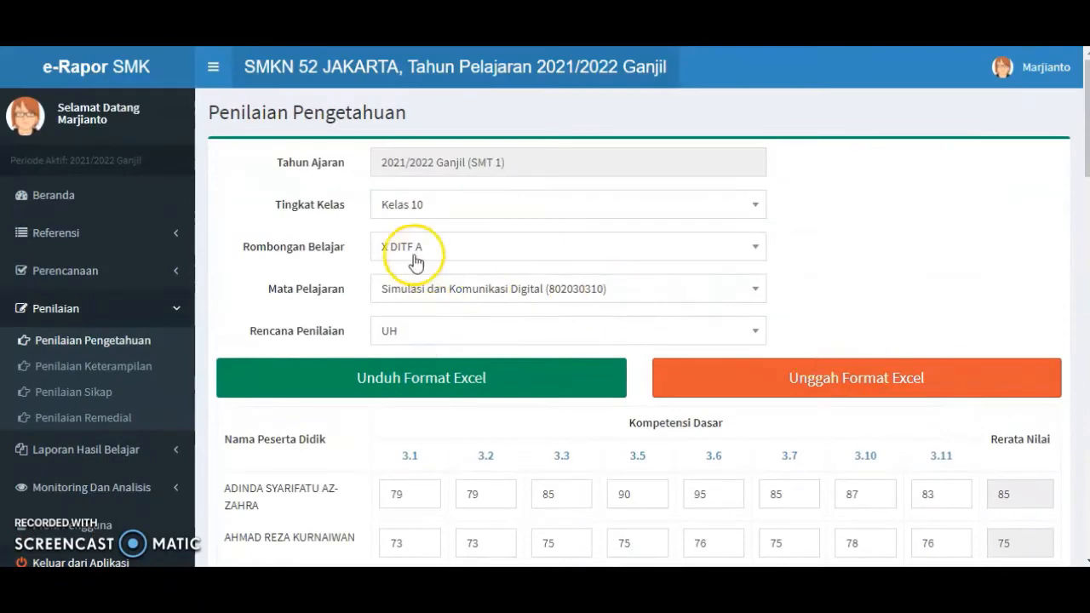
# Review the saved UTS knowledge grades and averages of class X DITF A.
pyautogui.click(450, 338)
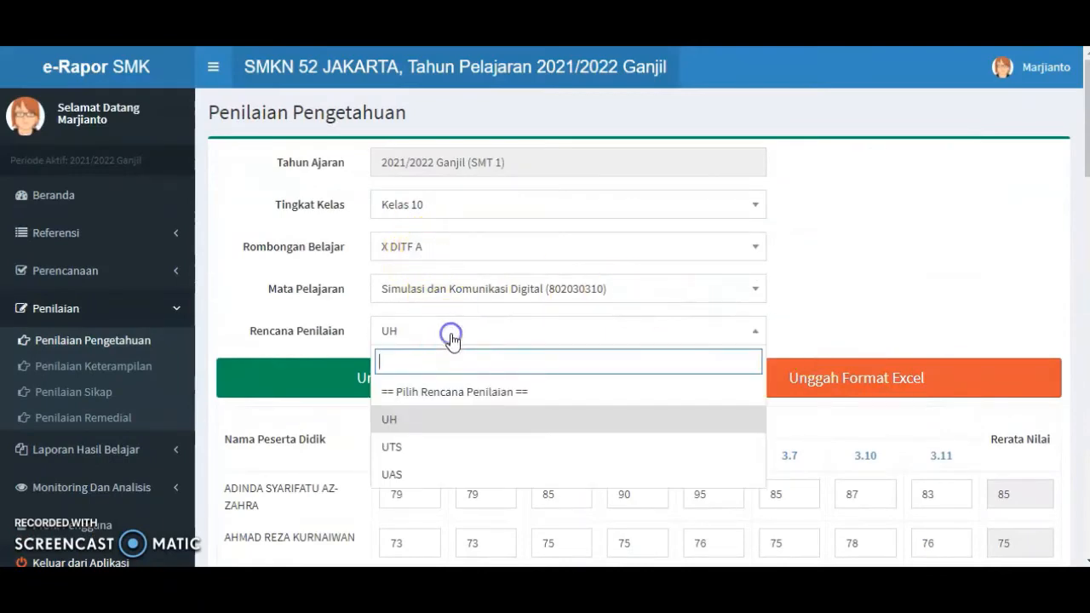
pyautogui.click(448, 446)
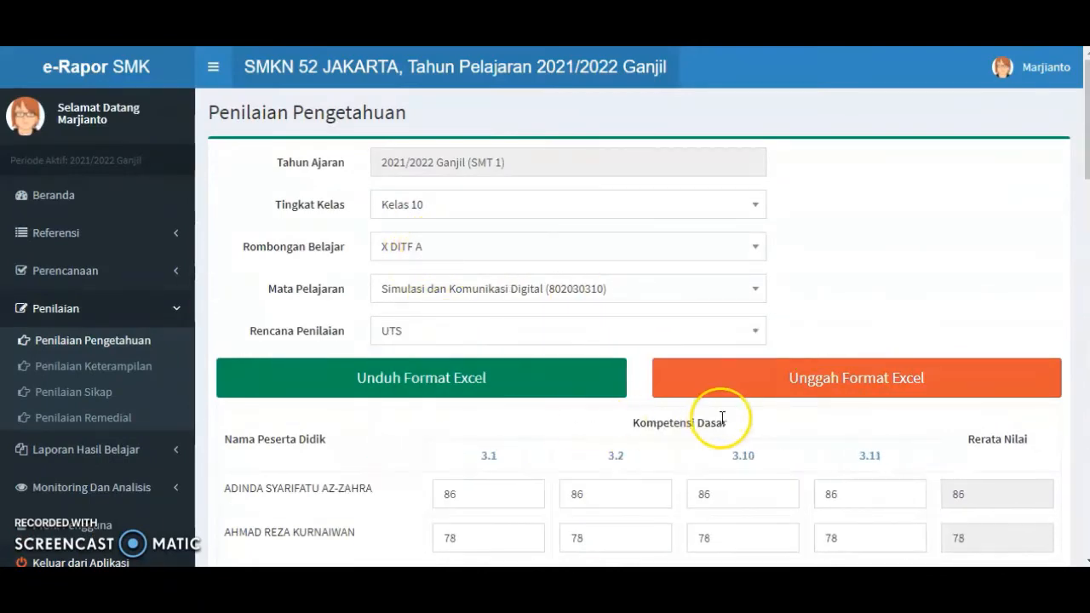
pyautogui.scroll(-4, 754, 437)
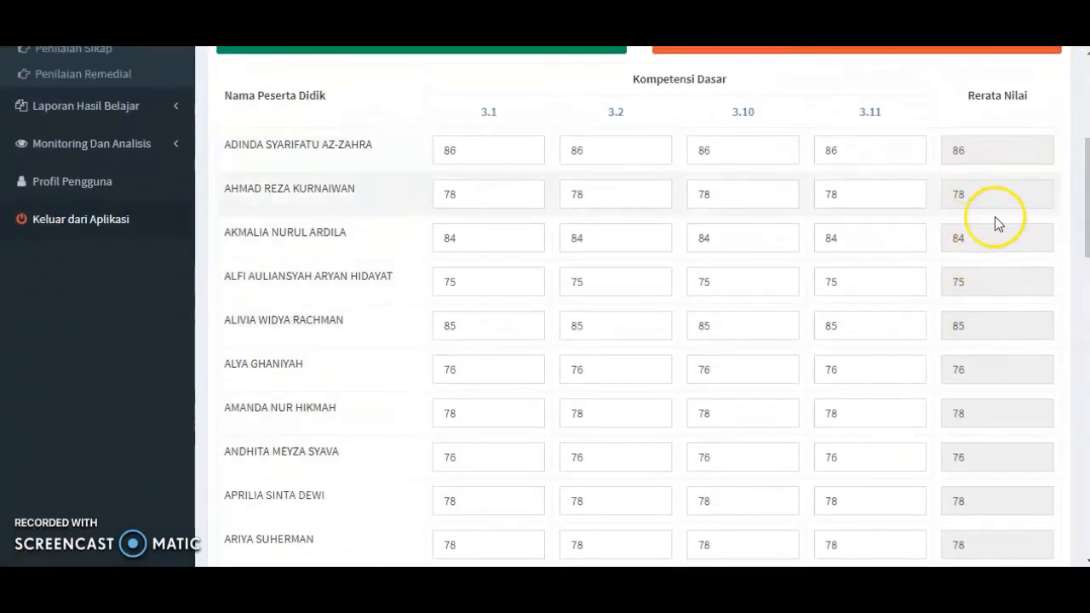
pyautogui.scroll(4, 904, 316)
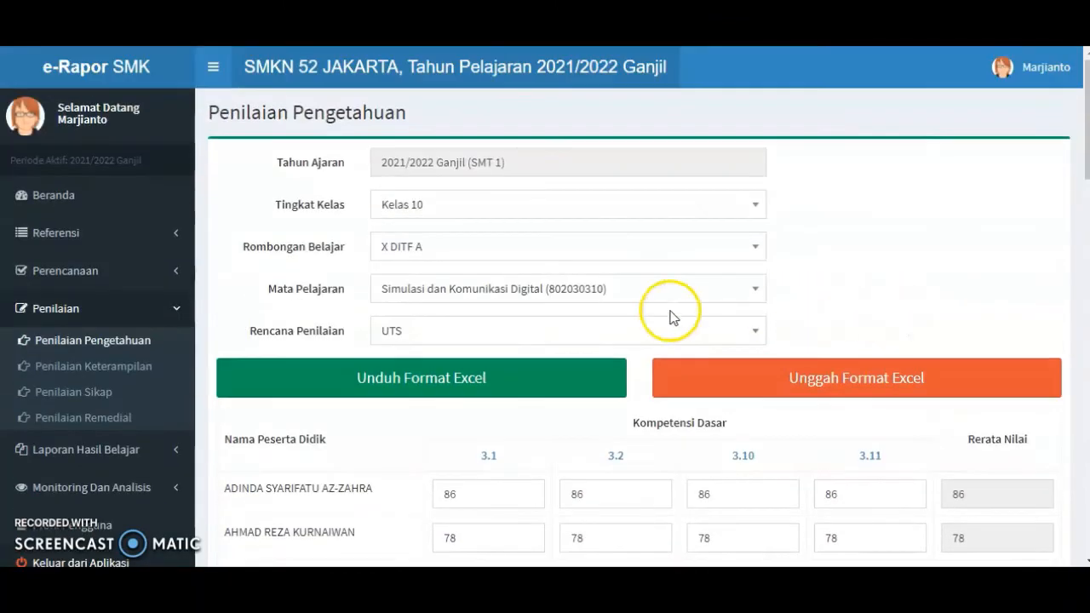
# Review the saved UAS knowledge grades and averages of class X DITF A.
pyautogui.click(473, 336)
pyautogui.click(447, 481)
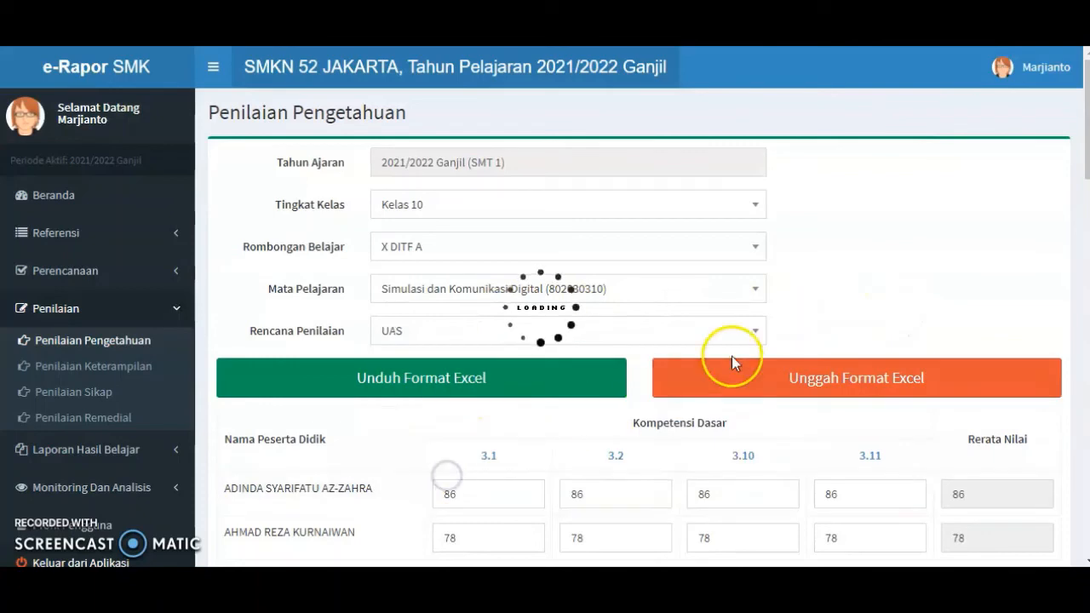
pyautogui.scroll(-2, 907, 440)
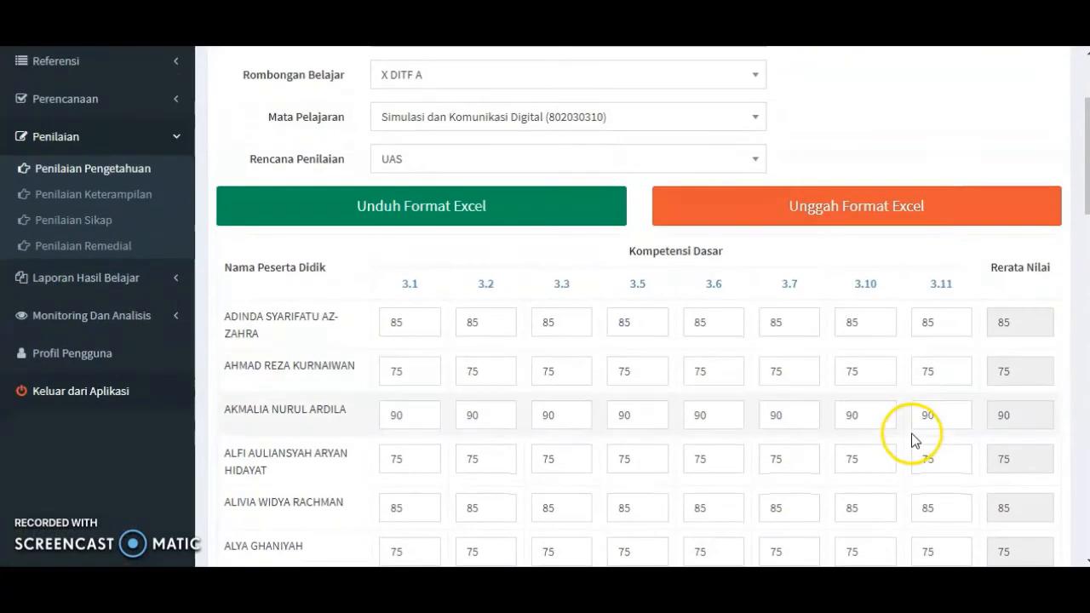
pyautogui.scroll(2, 644, 336)
# Review the saved UH knowledge grades of class X DITF B for Simulasi dan Komunikasi Digital.
pyautogui.click(441, 253)
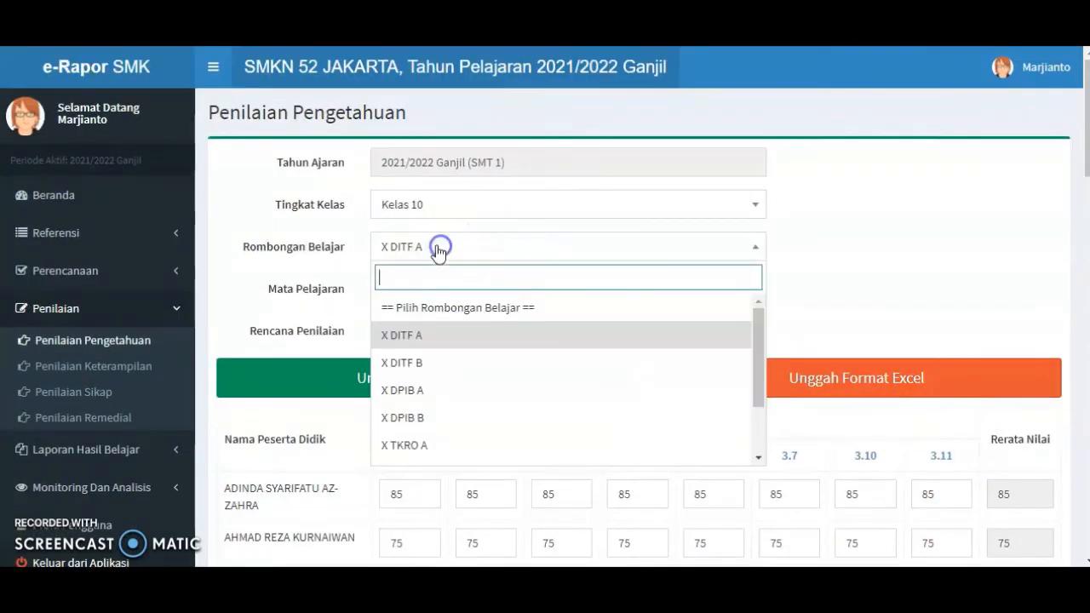
pyautogui.click(427, 366)
pyautogui.click(448, 295)
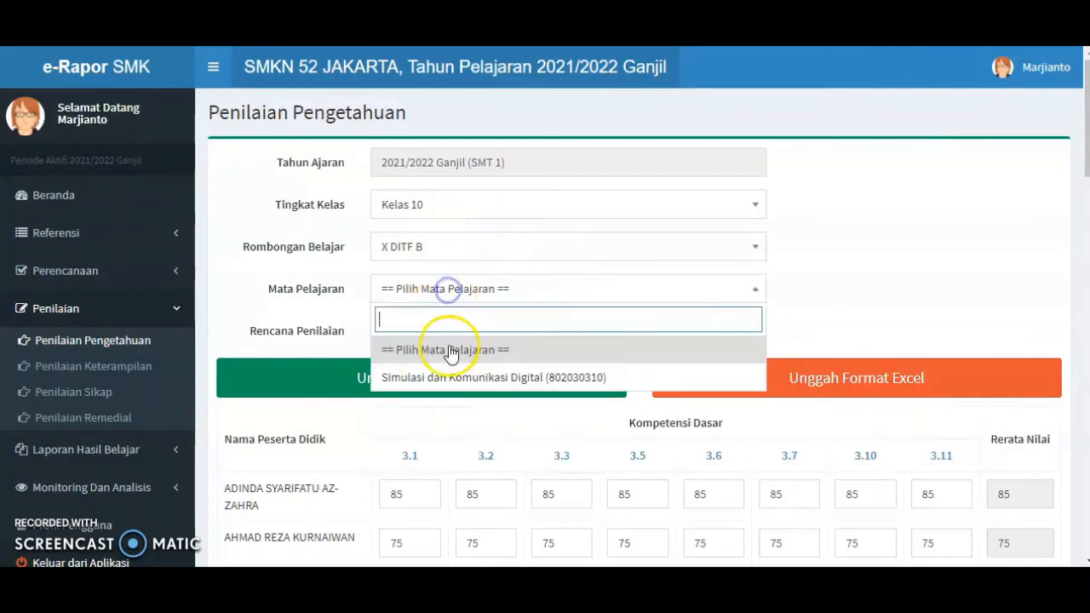
pyautogui.click(449, 382)
pyautogui.click(454, 334)
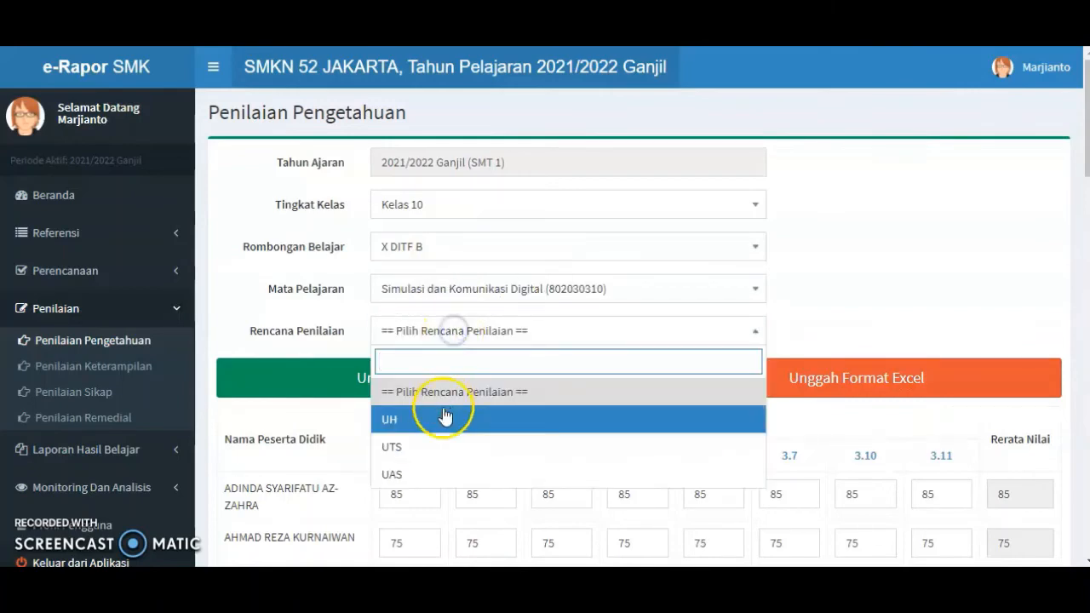
pyautogui.click(442, 420)
pyautogui.scroll(-3, 516, 432)
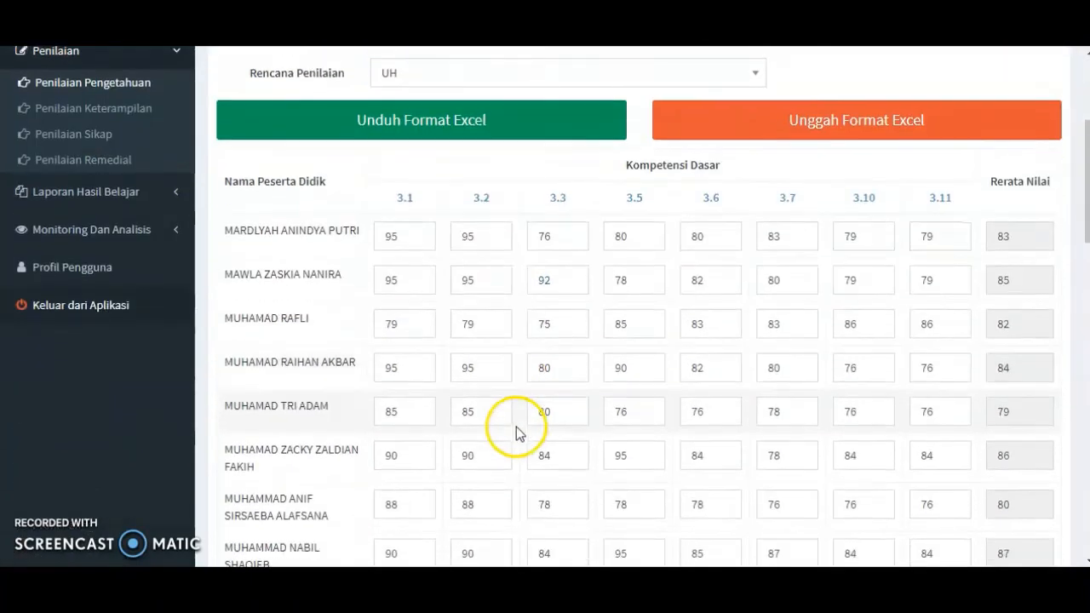
pyautogui.scroll(3, 516, 432)
# Review the saved UTS knowledge grades and averages of class X DITF B.
pyautogui.click(476, 331)
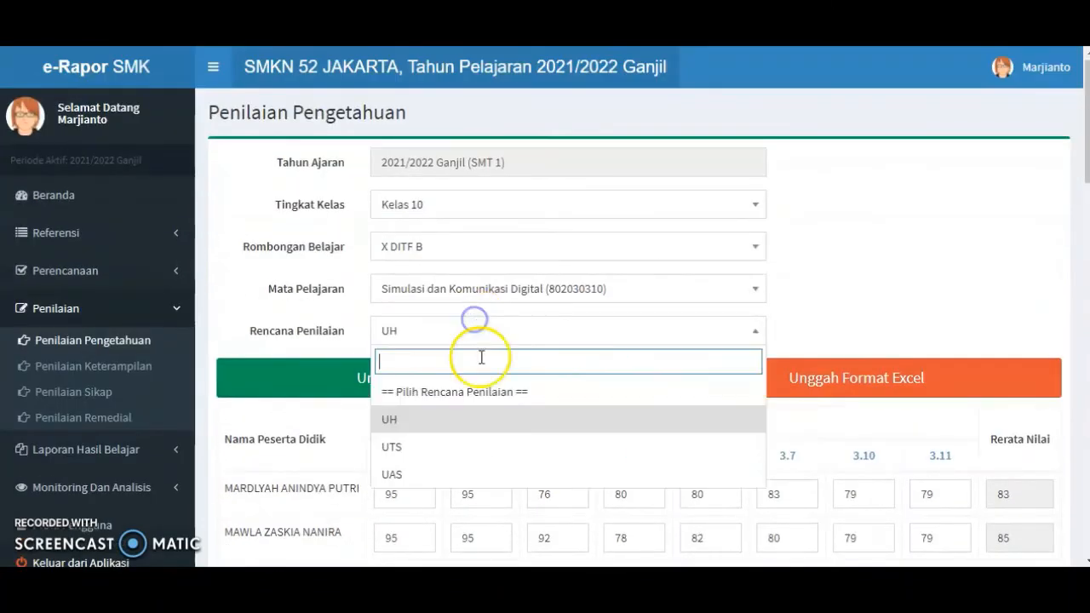
pyautogui.click(466, 458)
pyautogui.scroll(-4, 511, 447)
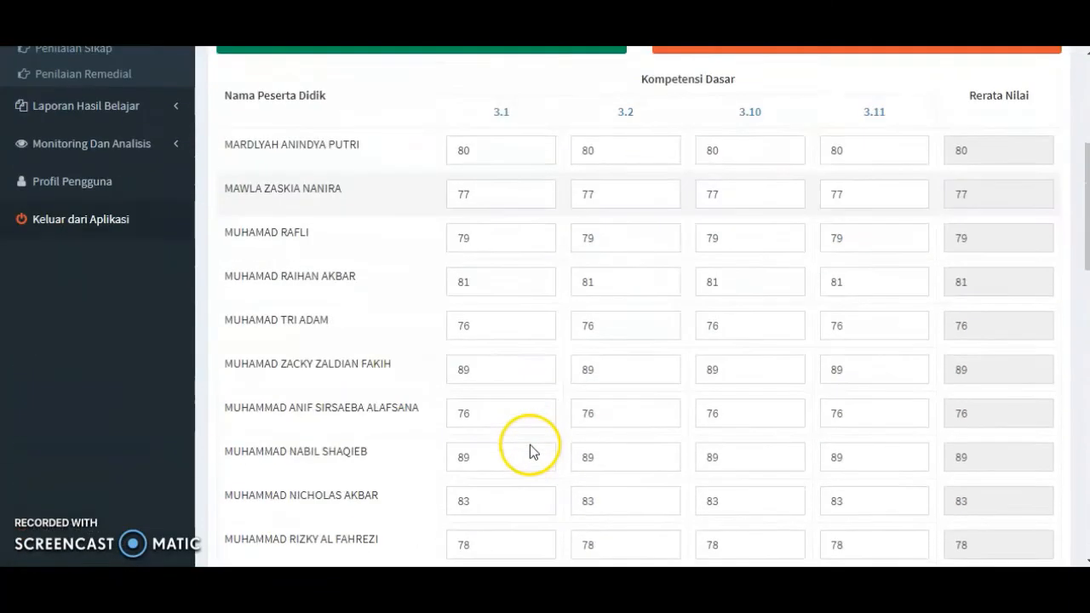
pyautogui.scroll(4, 535, 448)
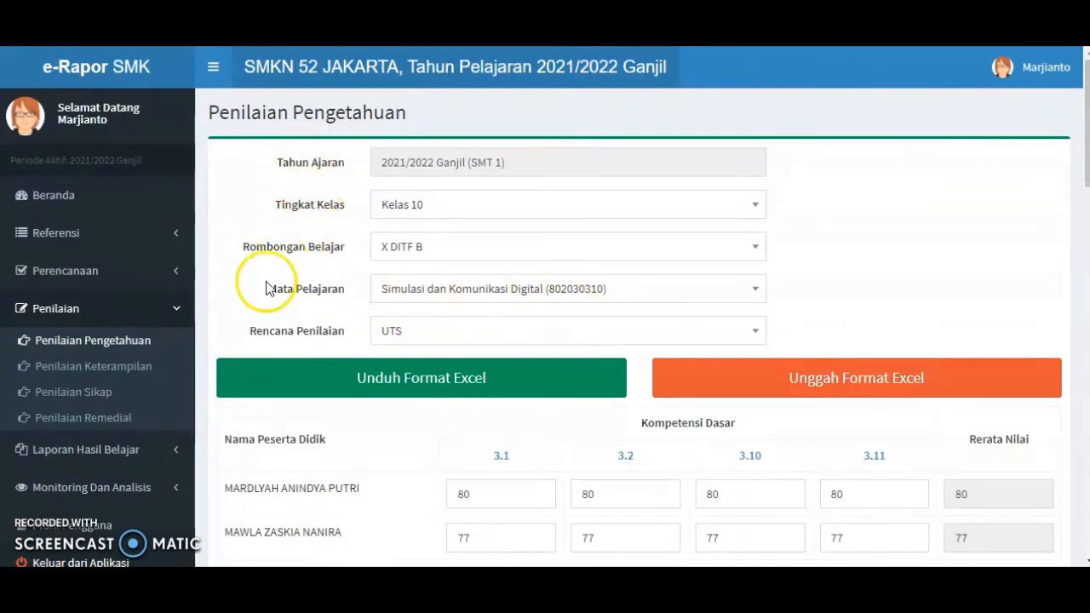
# Open the skills assessment for Kelas 10, class X DITF A, subject Simulasi dan Komunikasi Digital and assessment plan Kinerja.
pyautogui.click(112, 366)
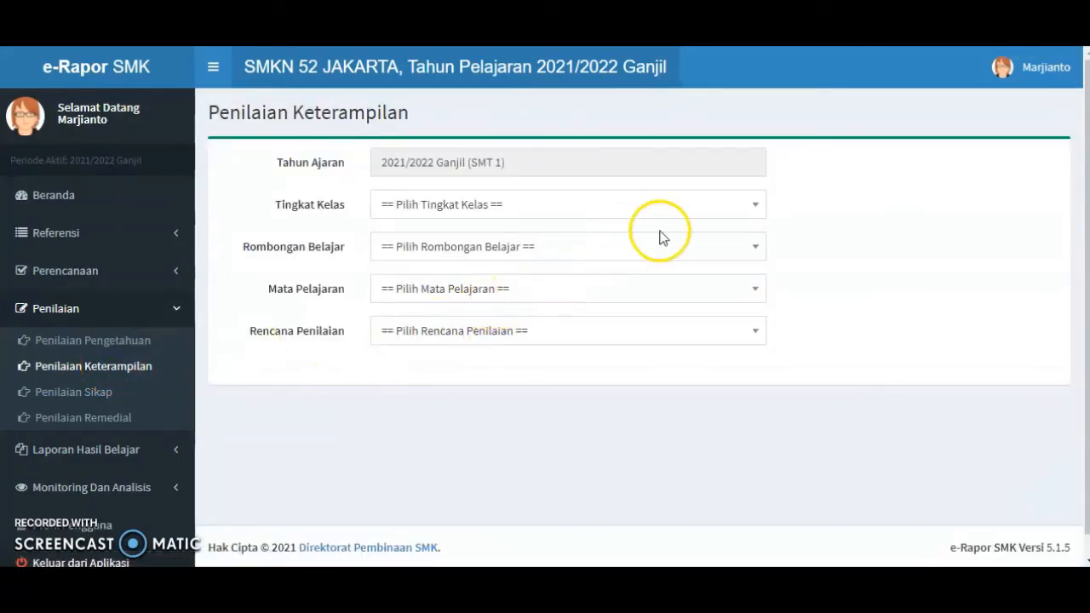
pyautogui.click(700, 204)
pyautogui.click(549, 294)
pyautogui.click(698, 258)
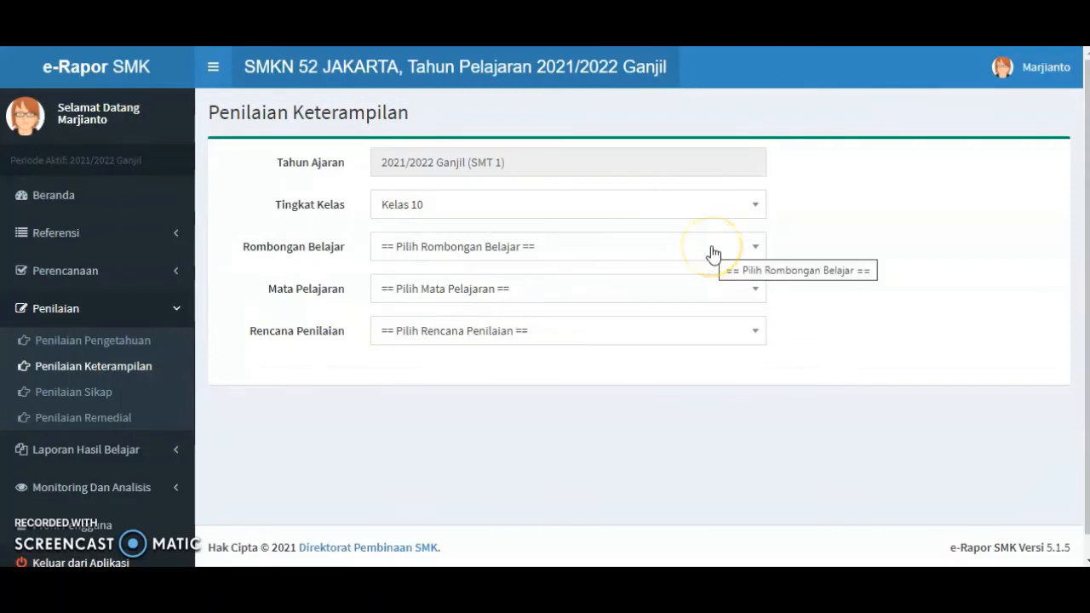
pyautogui.click(714, 252)
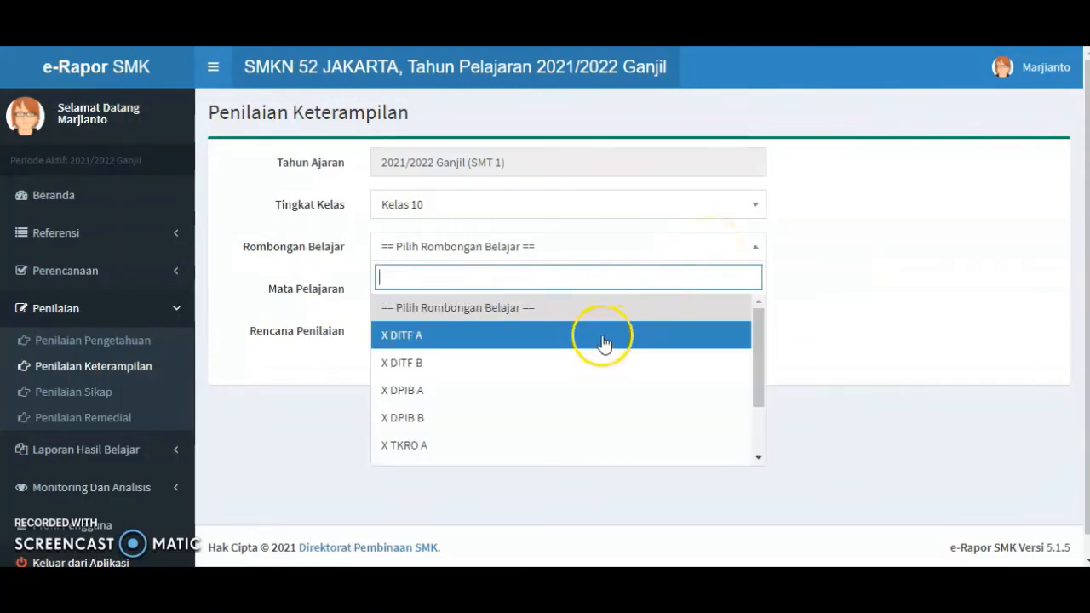
pyautogui.click(602, 338)
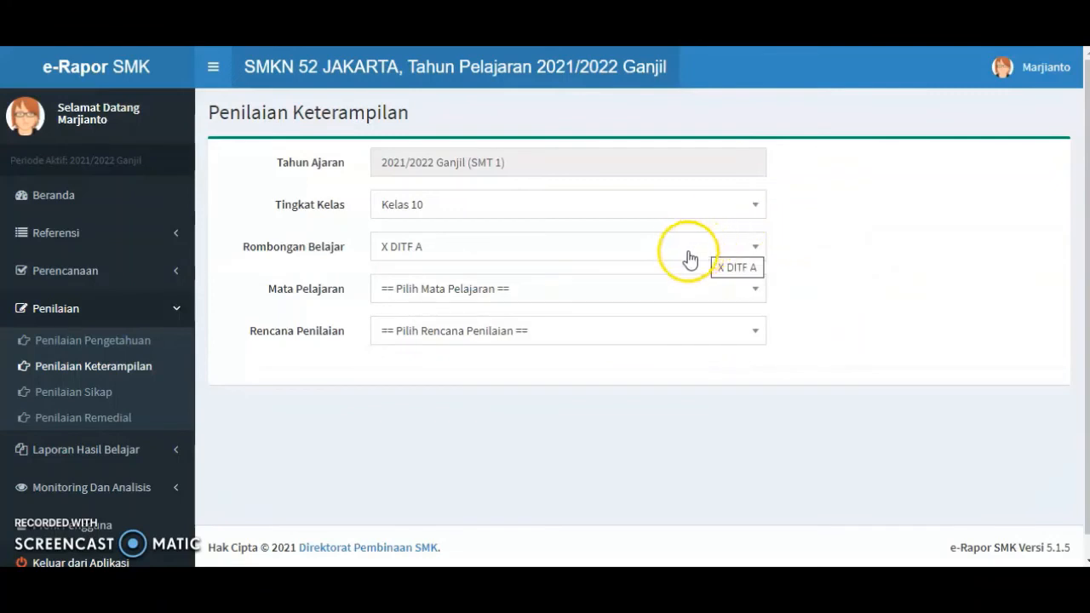
pyautogui.click(656, 289)
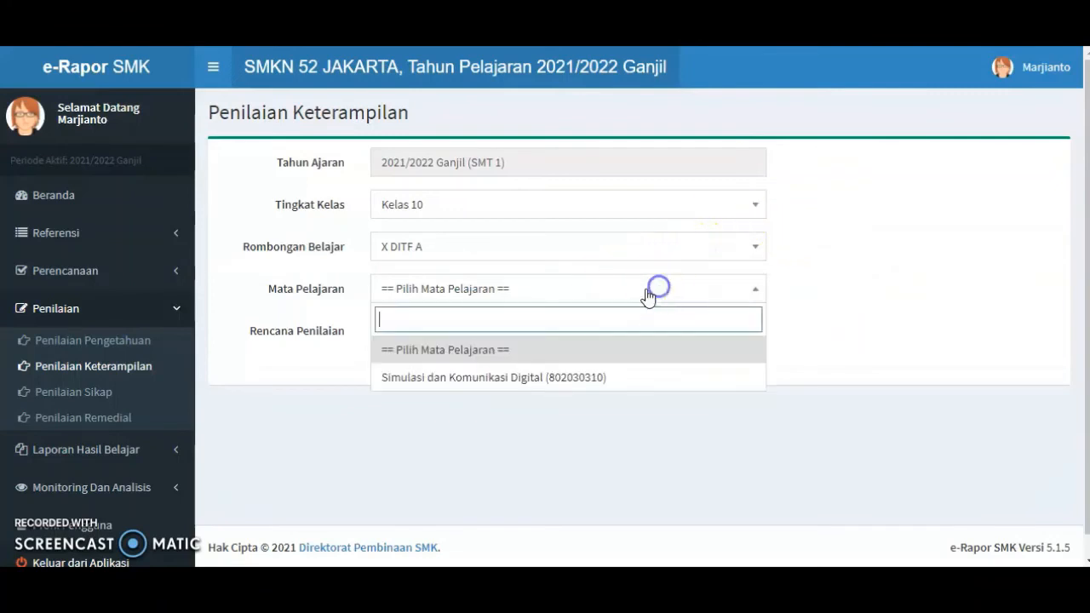
pyautogui.click(577, 378)
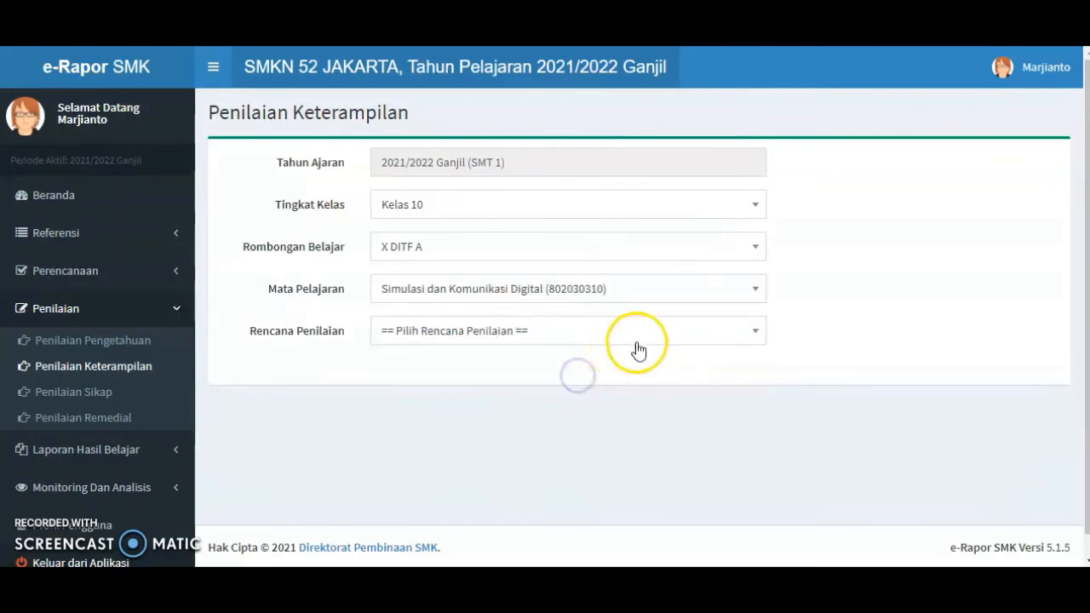
pyautogui.click(650, 339)
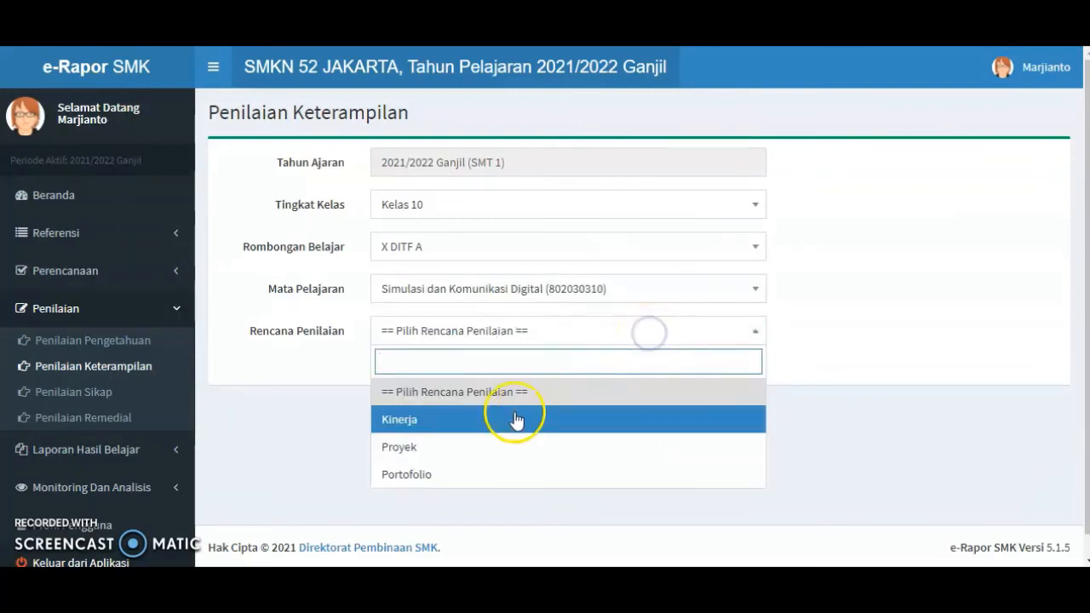
pyautogui.click(473, 425)
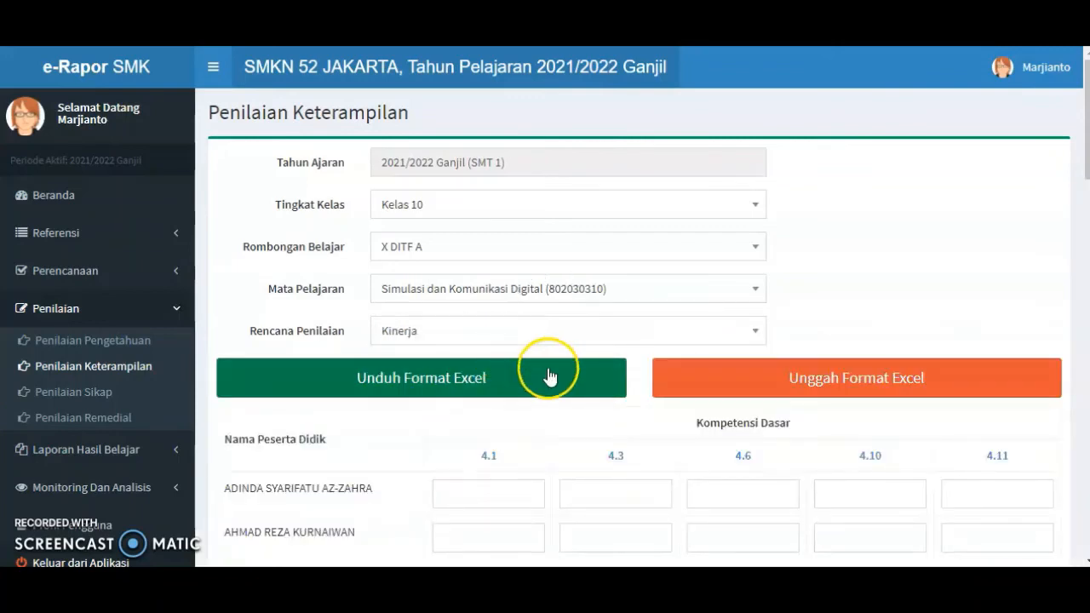
pyautogui.scroll(-2, 637, 452)
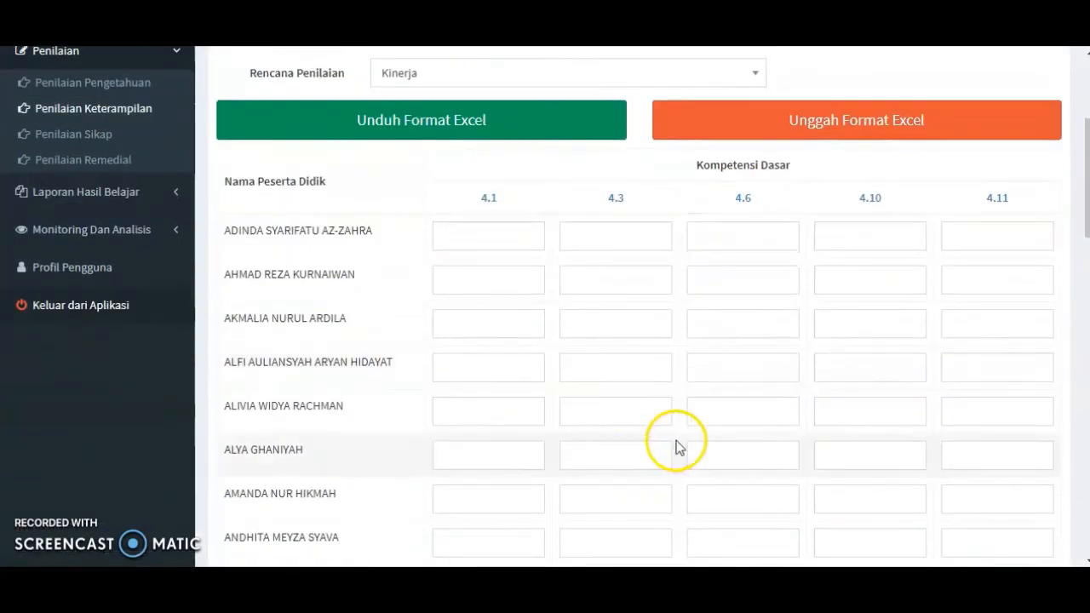
pyautogui.scroll(3, 671, 442)
# Upload Format-Nilai-Keterampilan-eRaporSMK-Simulasi-dan-Komunikasi-Digital-X-DITF-A_Kinerja from the 1. X DITF.A folder.
pyautogui.click(940, 377)
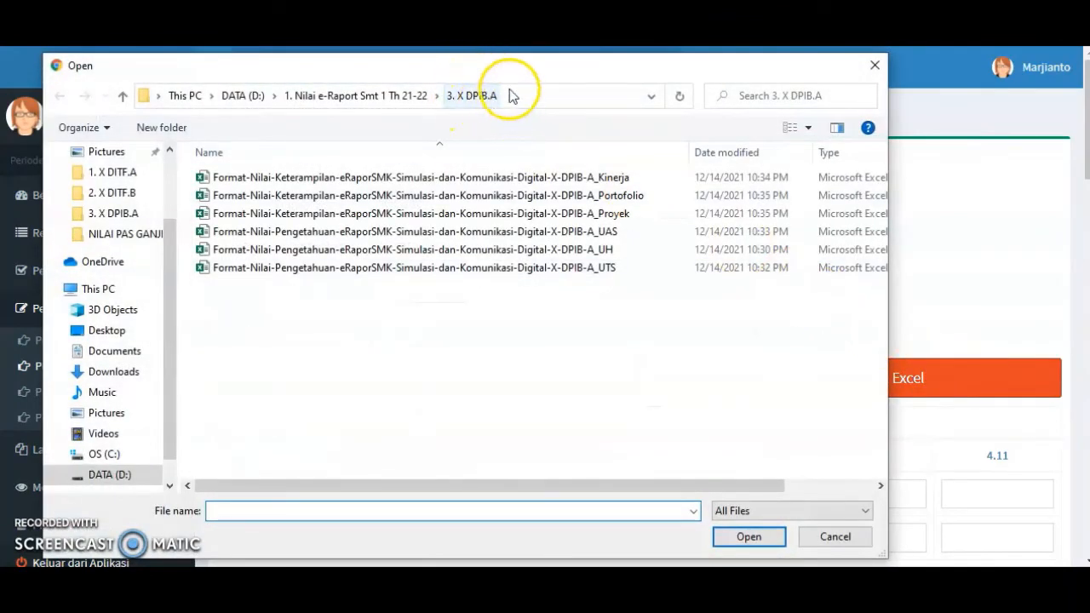
pyautogui.click(305, 97)
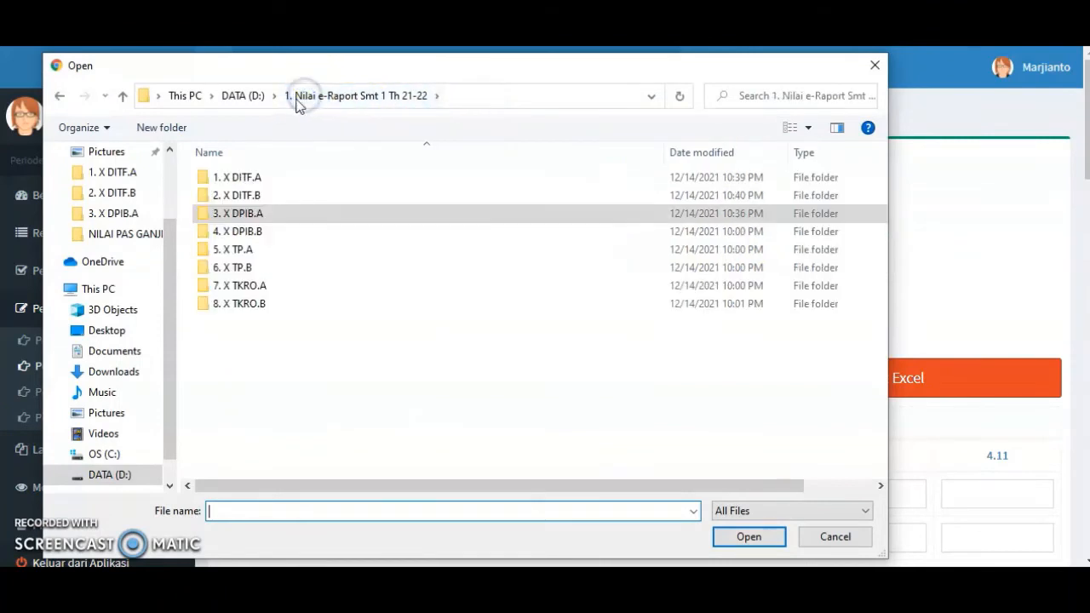
pyautogui.doubleClick(243, 178)
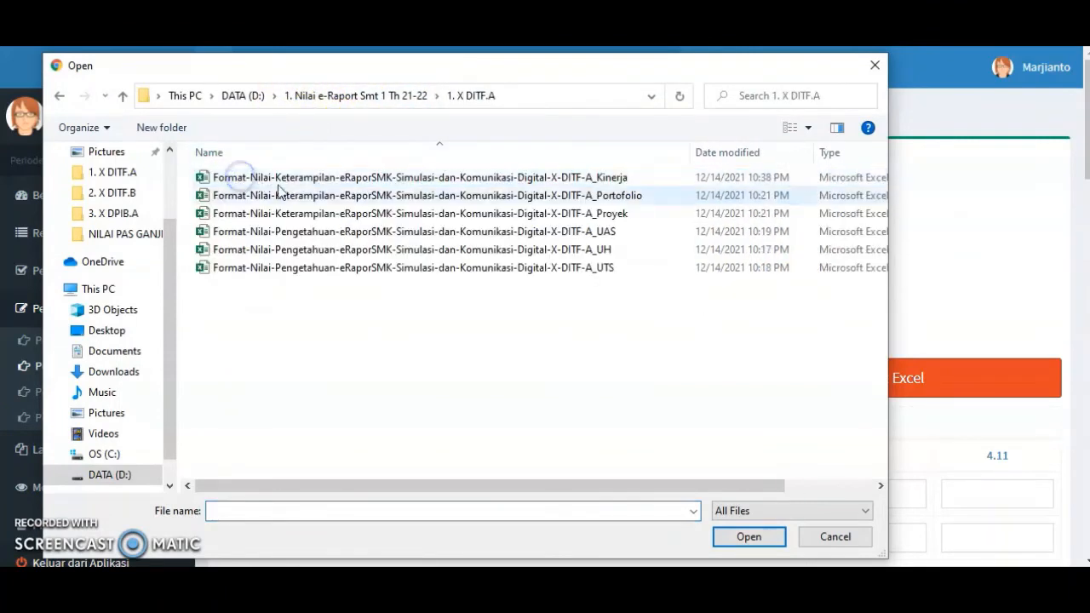
pyautogui.click(548, 180)
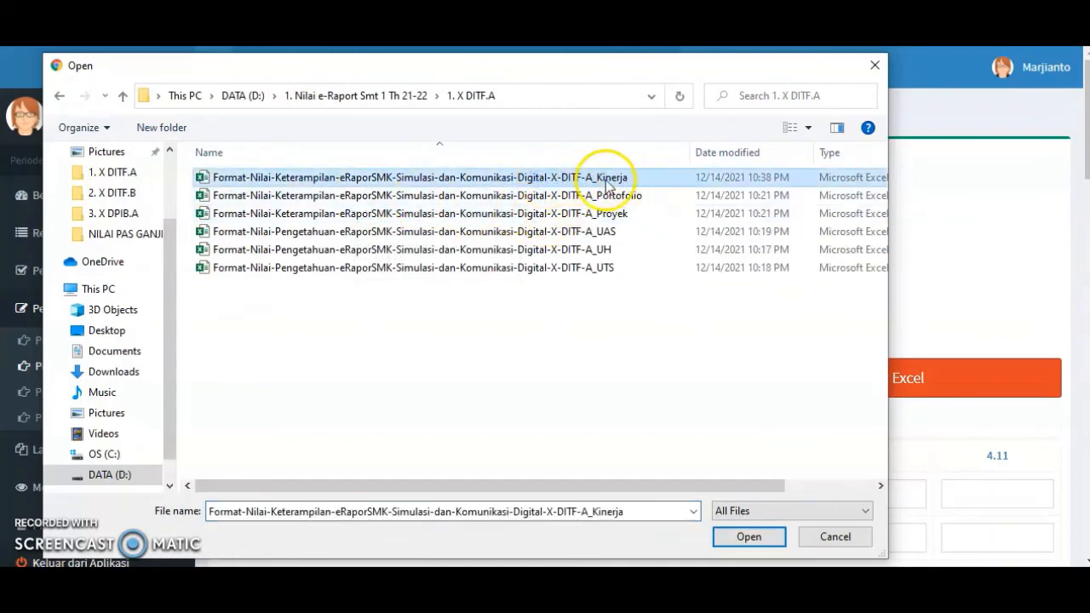
pyautogui.click(747, 537)
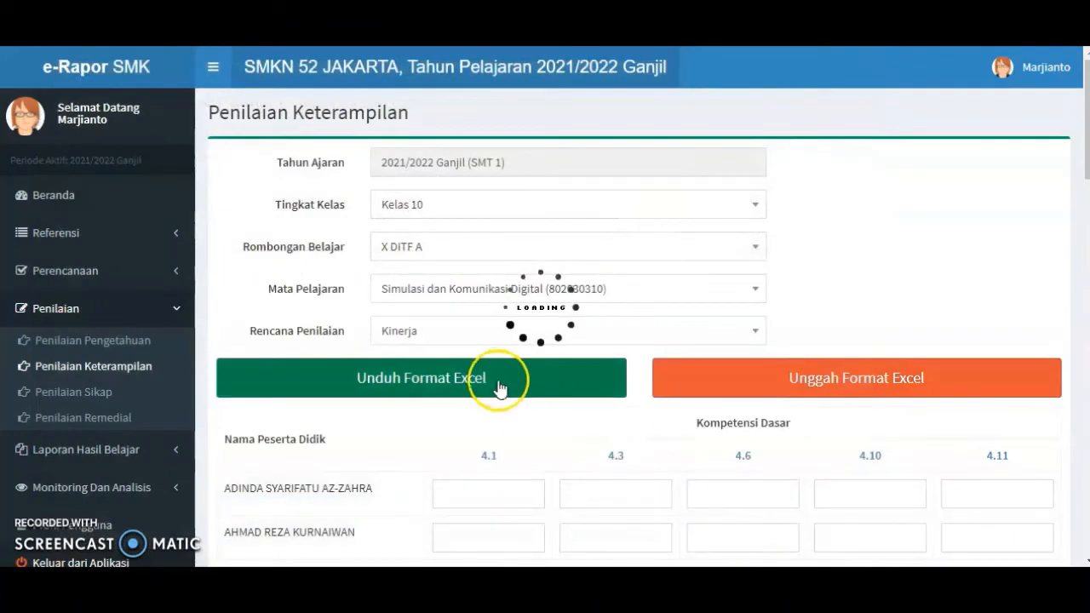
# Check the imported Kinerja grades down the X DITF A student list and save them.
pyautogui.scroll(-1, 510, 376)
pyautogui.scroll(-9, 513, 375)
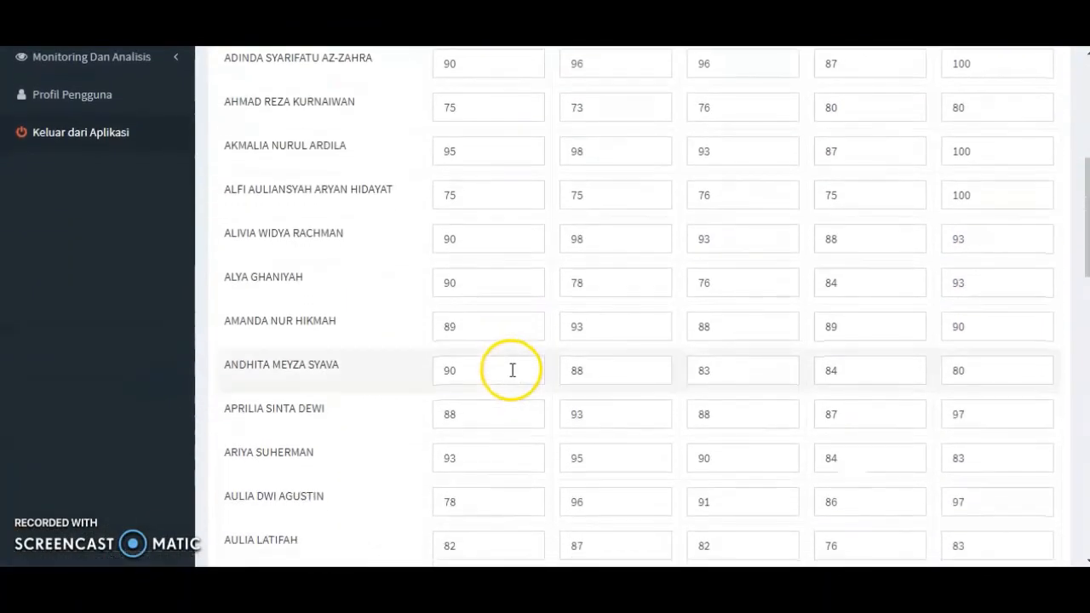
pyautogui.scroll(-9, 514, 376)
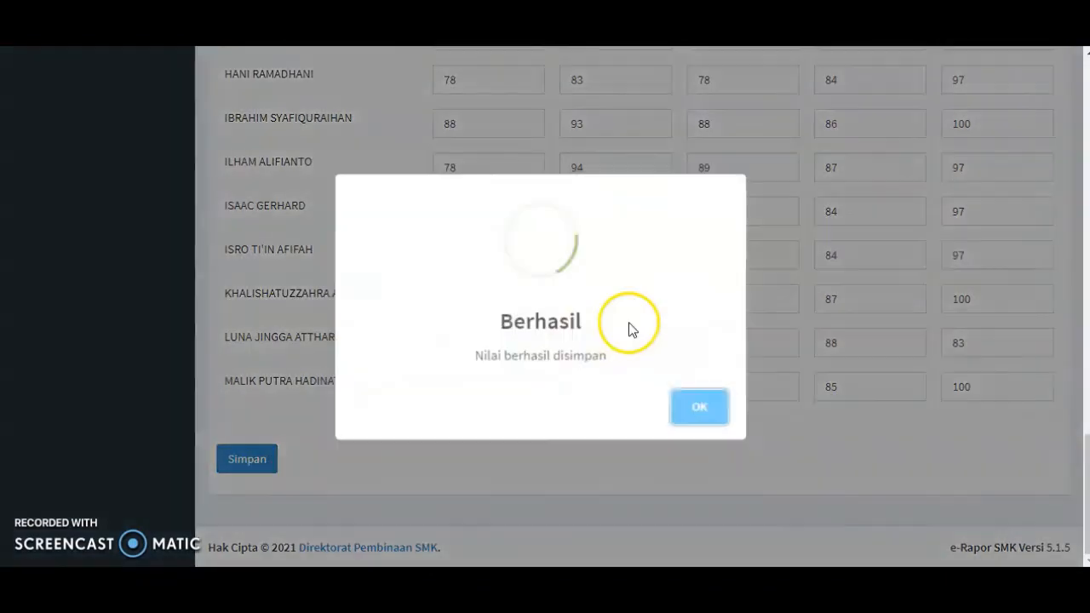
pyautogui.click(696, 411)
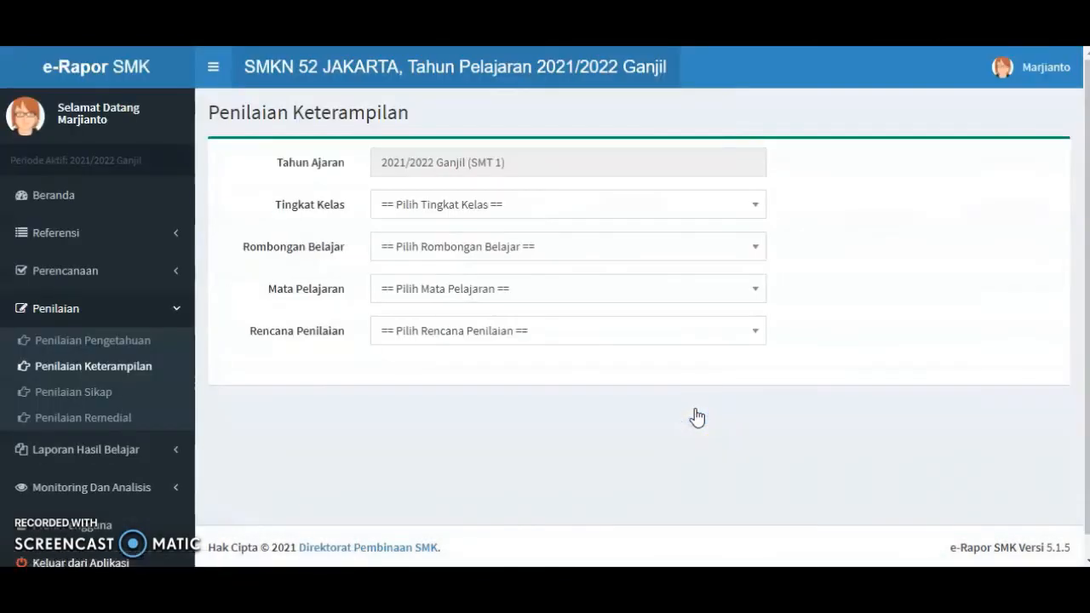
# Set the skills assessment to Kelas 10, class X DITF A, subject Simulasi dan Komunikasi Digital and assessment plan Proyek.
pyautogui.click(526, 205)
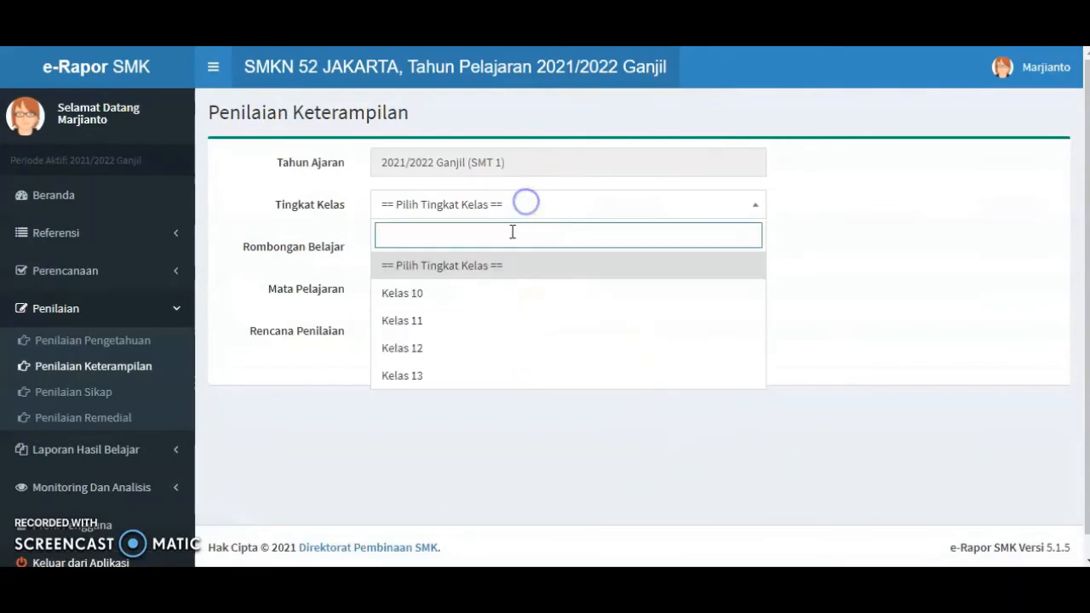
pyautogui.click(498, 294)
pyautogui.click(559, 253)
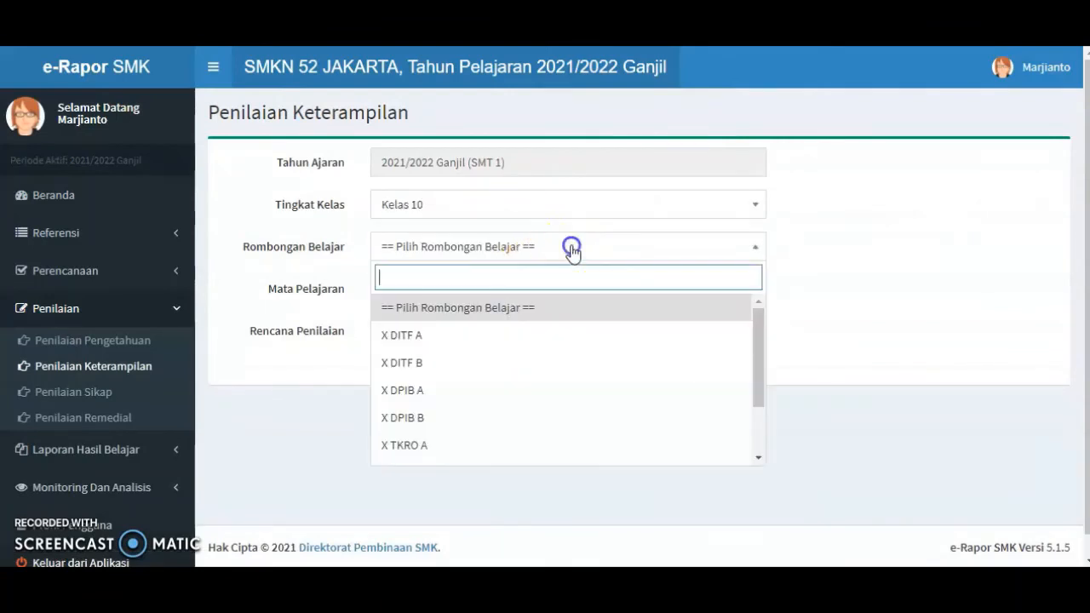
pyautogui.click(518, 337)
pyautogui.click(586, 289)
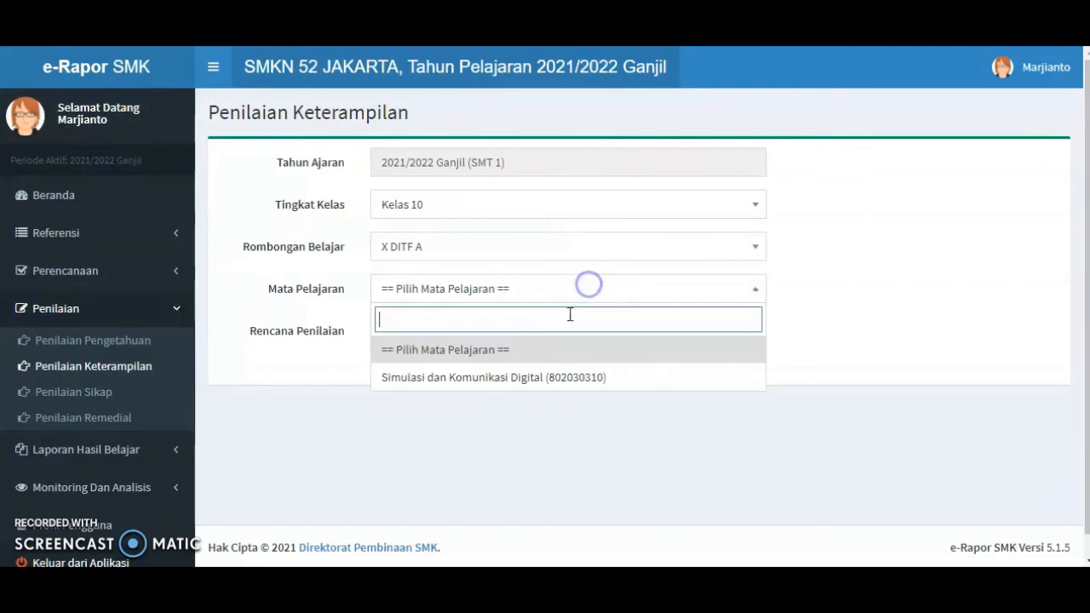
pyautogui.click(566, 385)
pyautogui.click(574, 334)
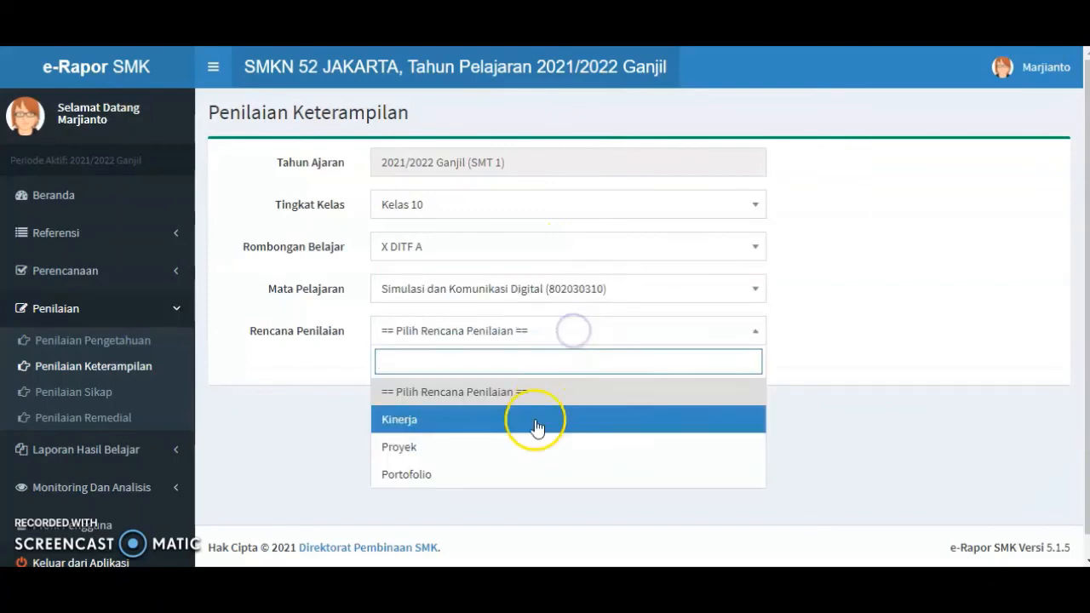
pyautogui.click(516, 455)
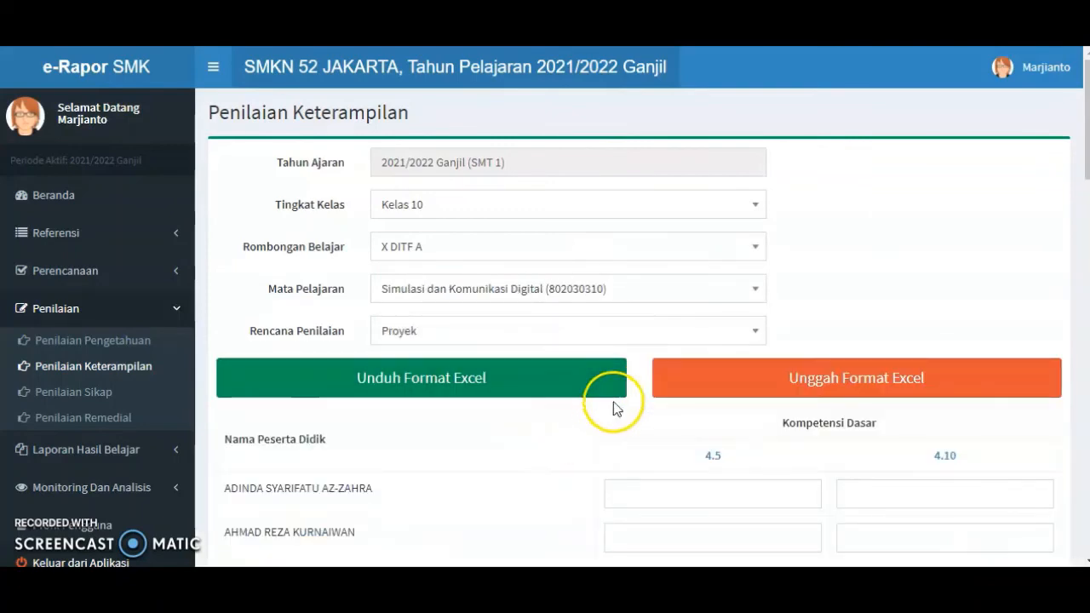
# Upload Format-Nilai-Keterampilan-eRaporSMK-Simulasi-dan-Komunikasi-Digital-X-DITF-A_Proyek into the Proyek assessment and save the imported grades.
pyautogui.scroll(-3, 749, 441)
pyautogui.scroll(-1, 759, 443)
pyautogui.click(956, 119)
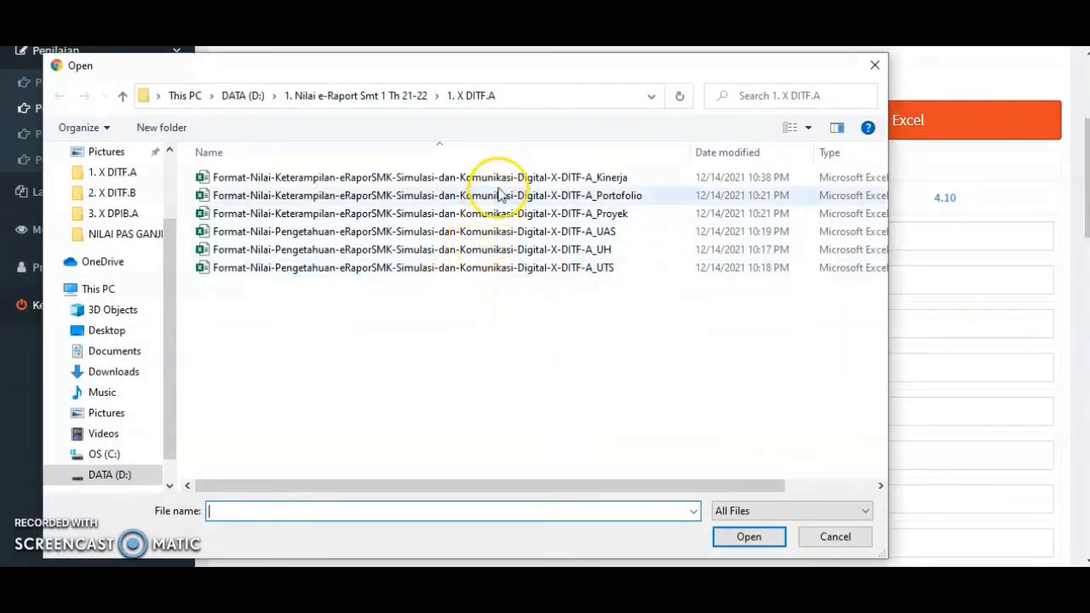
pyautogui.click(491, 215)
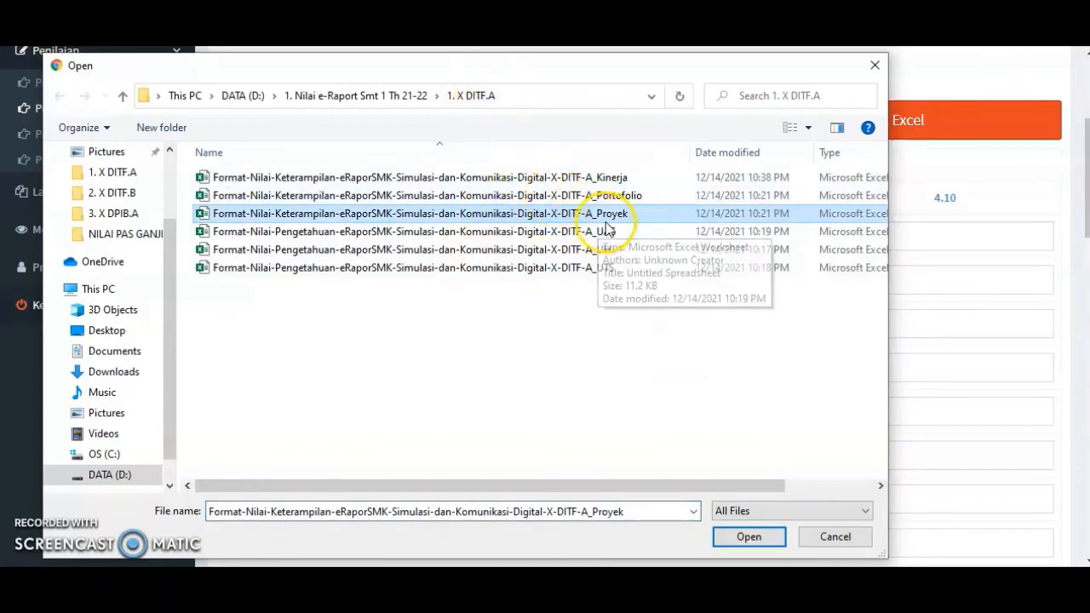
pyautogui.click(739, 536)
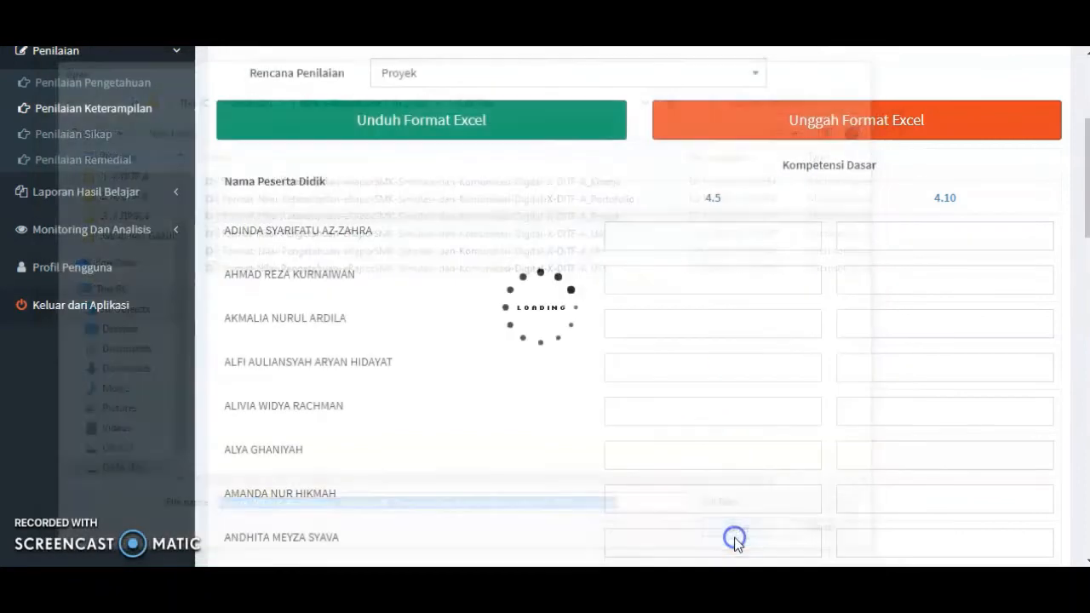
pyautogui.scroll(-15, 640, 407)
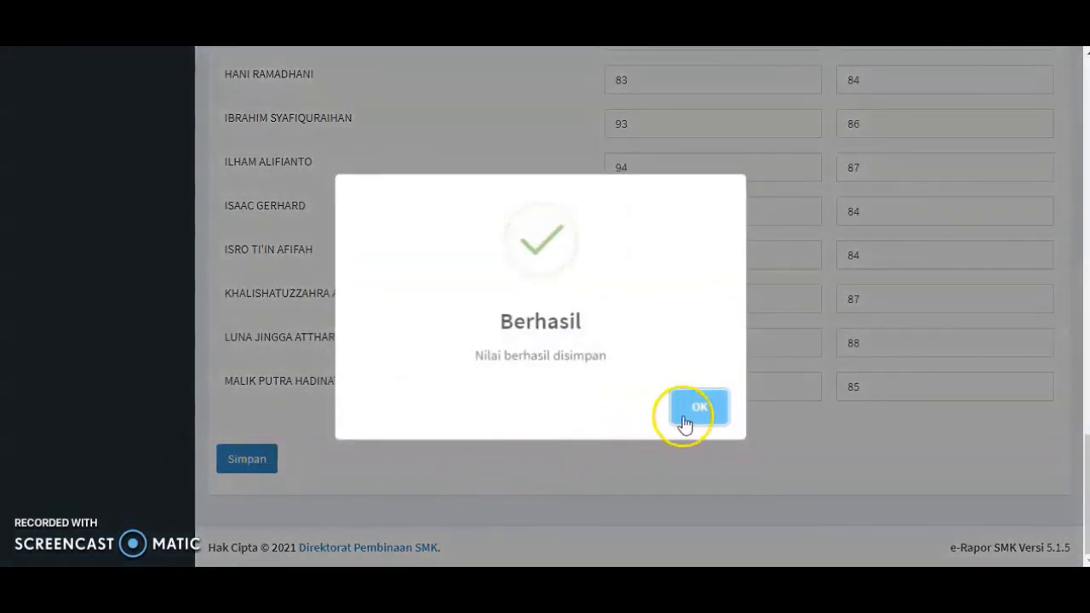
pyautogui.click(685, 416)
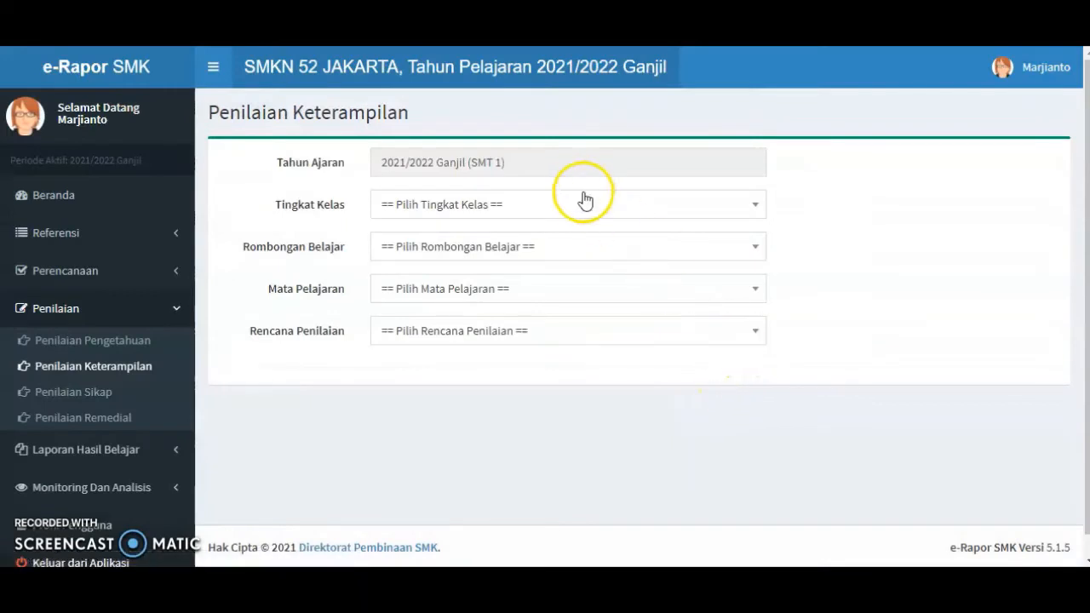
# Set the skills assessment to Kelas 10, class X DITF A, subject Simulasi dan Komunikasi Digital and assessment plan Portofolio.
pyautogui.click(585, 194)
pyautogui.click(538, 293)
pyautogui.click(536, 249)
pyautogui.click(515, 331)
pyautogui.click(518, 288)
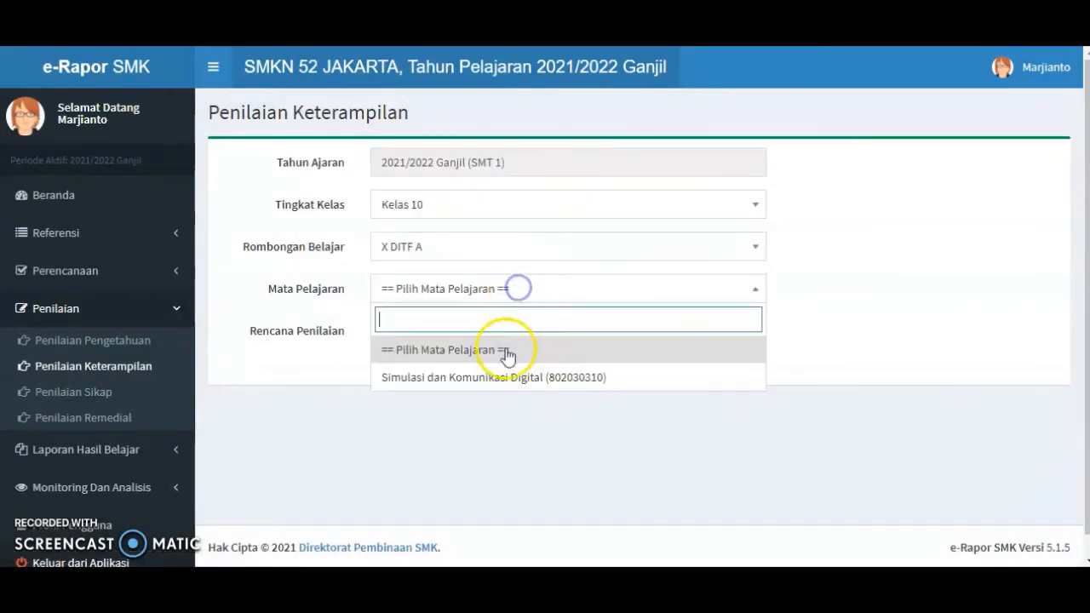
pyautogui.click(503, 379)
pyautogui.click(515, 328)
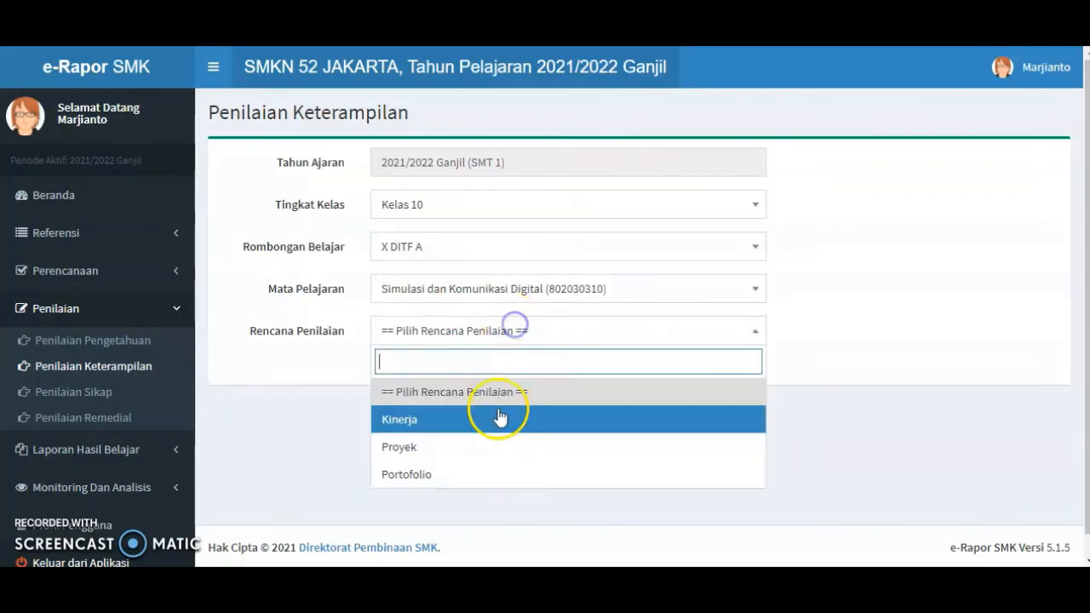
pyautogui.click(484, 480)
# Upload Format-Nilai-Keterampilan-eRaporSMK-Simulasi-dan-Komunikasi-Digital-X-DITF-A_Portofolio and save the imported Portofolio grades.
pyautogui.scroll(-2, 877, 410)
pyautogui.click(950, 217)
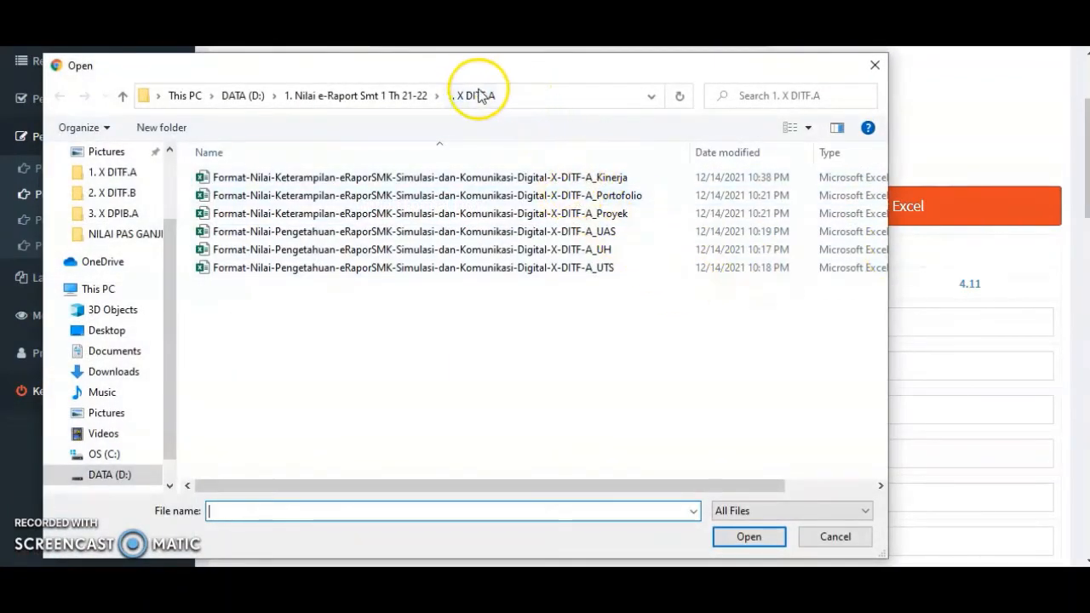
pyautogui.click(591, 195)
pyautogui.click(749, 537)
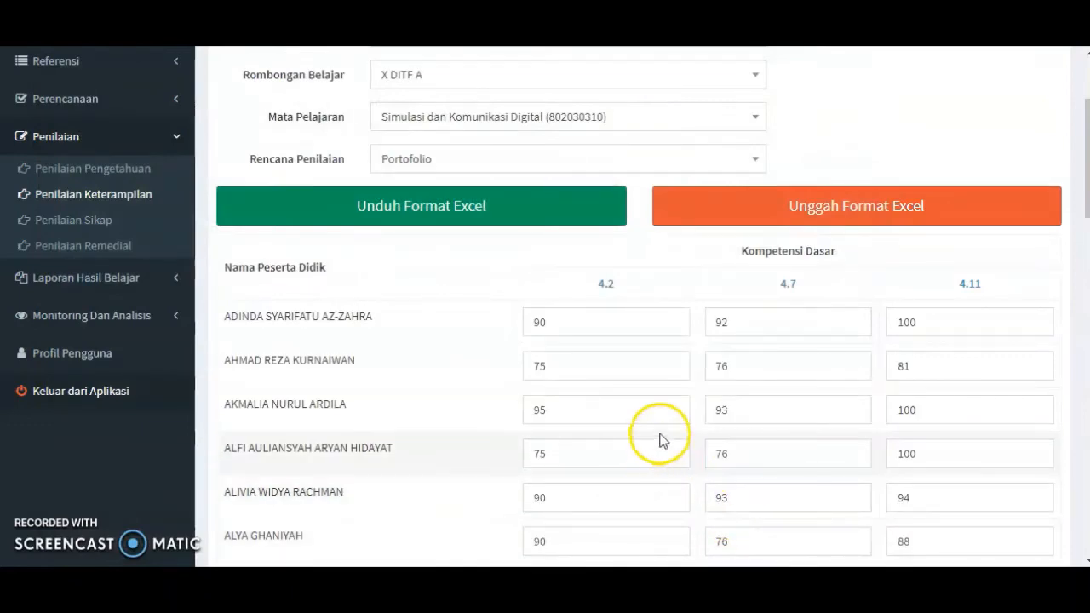
pyautogui.scroll(-20, 664, 439)
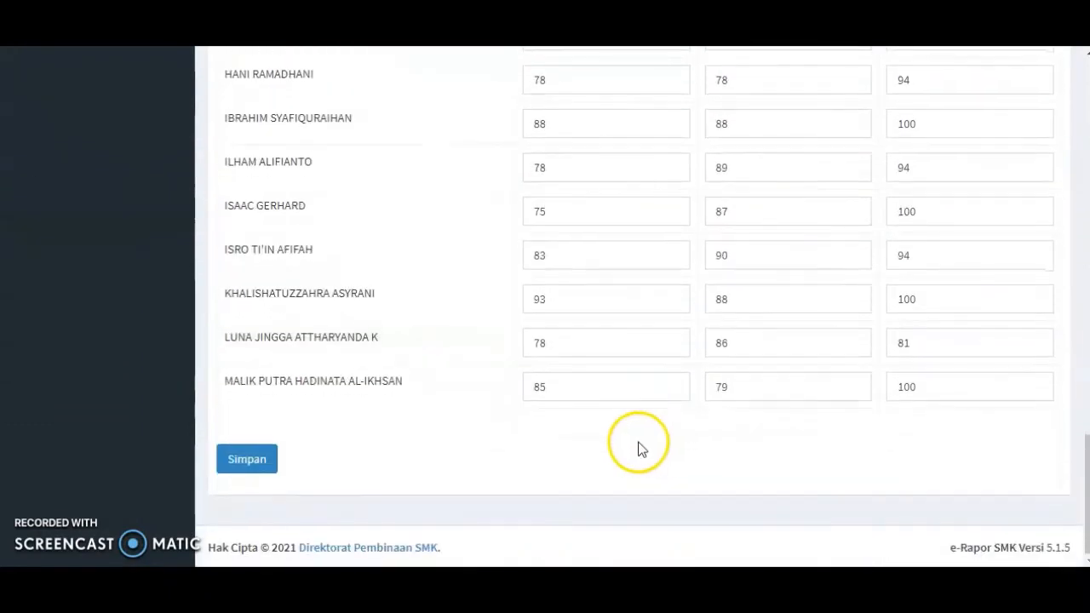
pyautogui.click(246, 459)
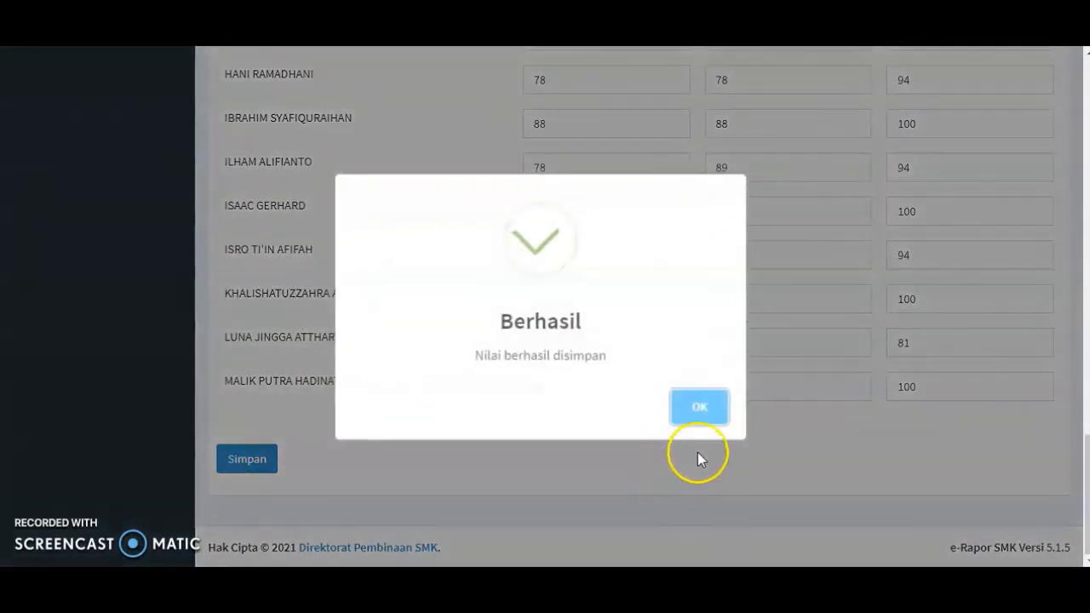
pyautogui.click(705, 410)
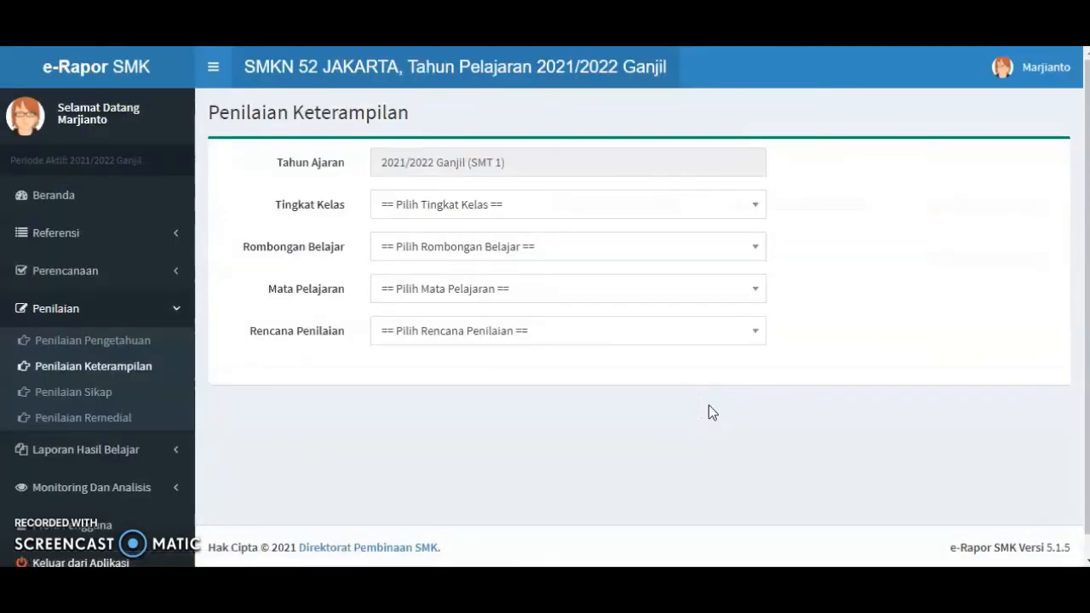
# Set the skills assessment to Kelas 10, class X DITF B, subject Simulasi dan Komunikasi Digital and assessment plan Kinerja.
pyautogui.click(572, 208)
pyautogui.click(567, 290)
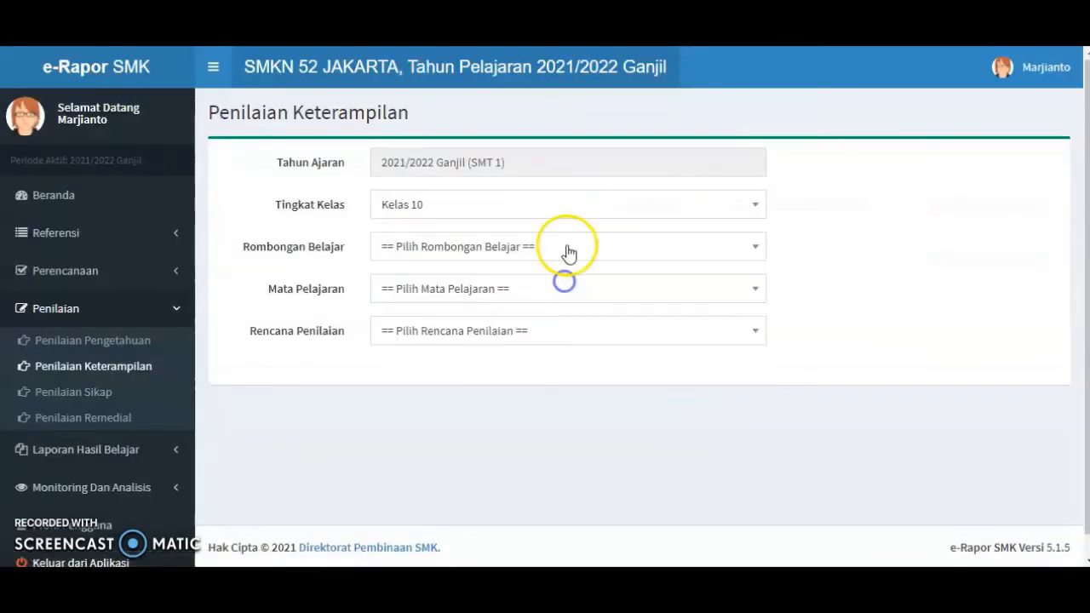
pyautogui.click(572, 246)
pyautogui.click(530, 361)
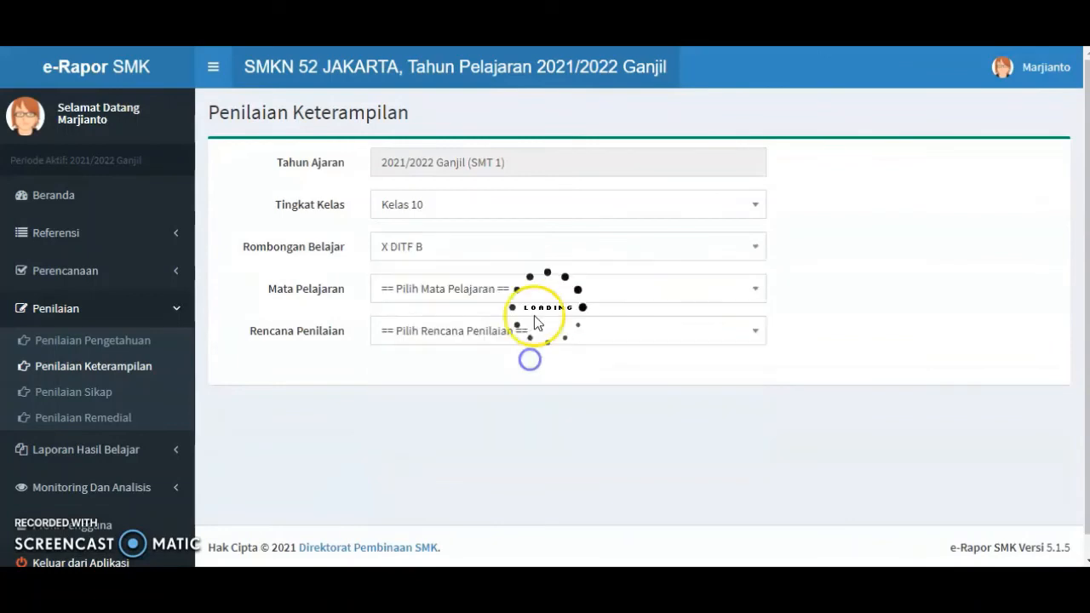
pyautogui.click(549, 294)
pyautogui.click(531, 377)
pyautogui.click(549, 329)
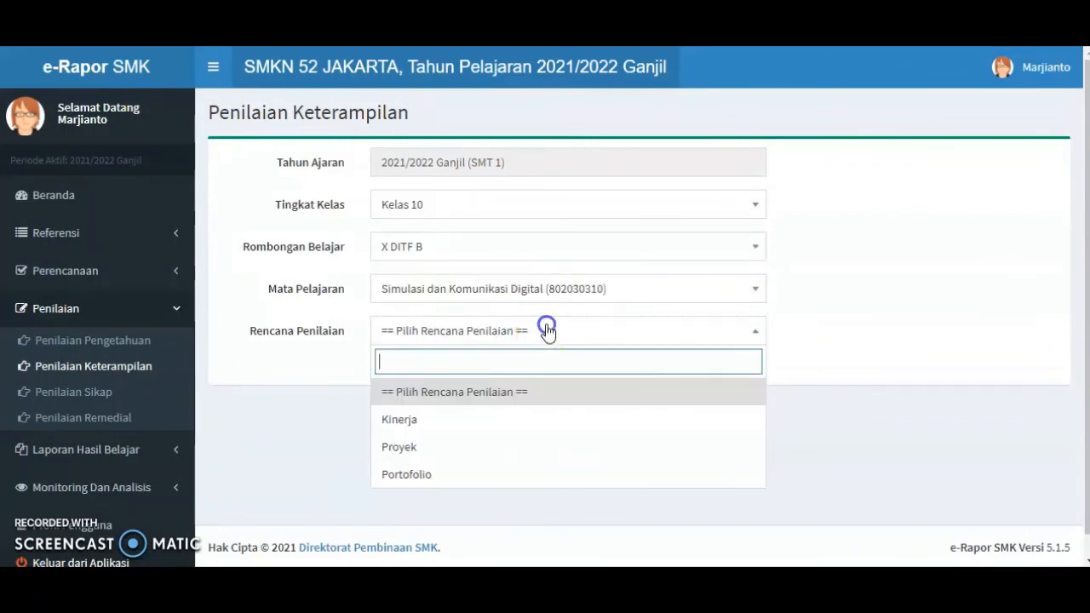
pyautogui.click(518, 421)
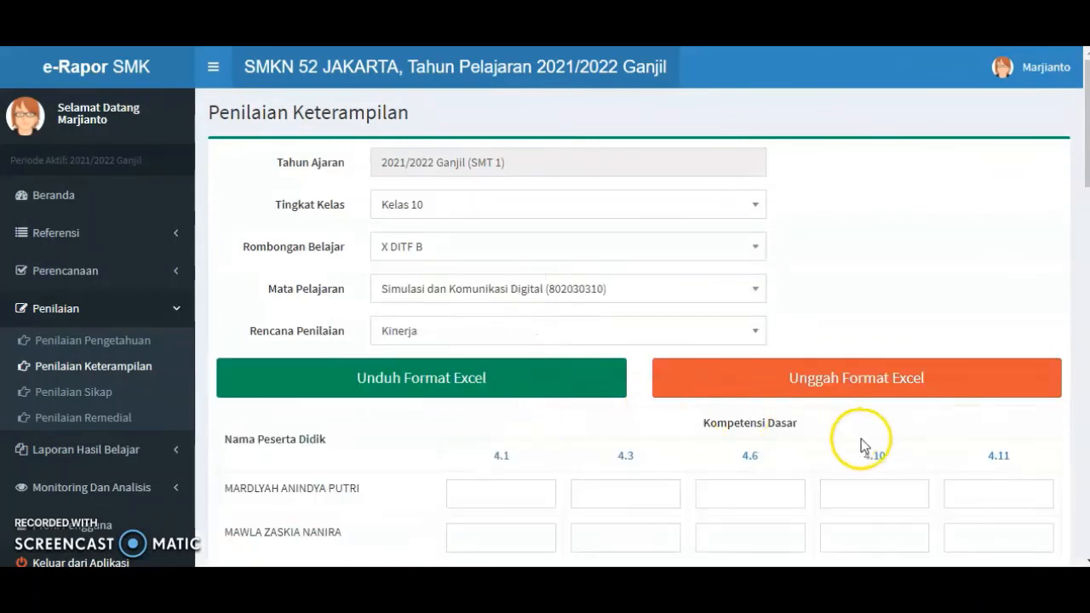
# Upload Format-Nilai-Keterampilan-eRaporSMK-Simulasi-dan-Komunikasi-Digital-X-DITF-B_Kinerja from the 2. X DITF.B folder.
pyautogui.scroll(-7, 851, 443)
pyautogui.scroll(8, 809, 425)
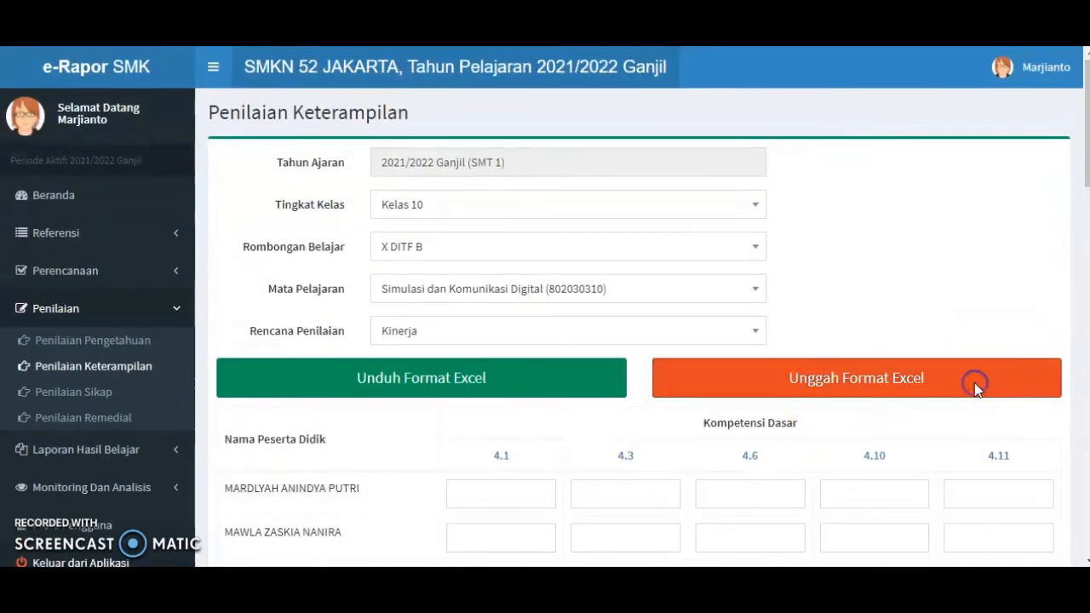
pyautogui.click(976, 388)
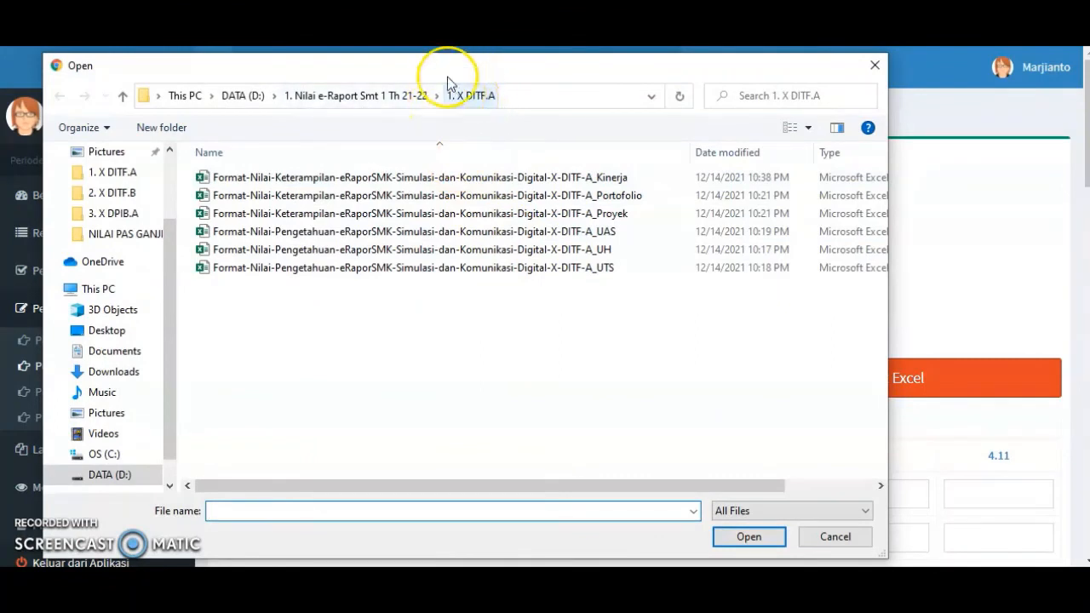
pyautogui.click(339, 98)
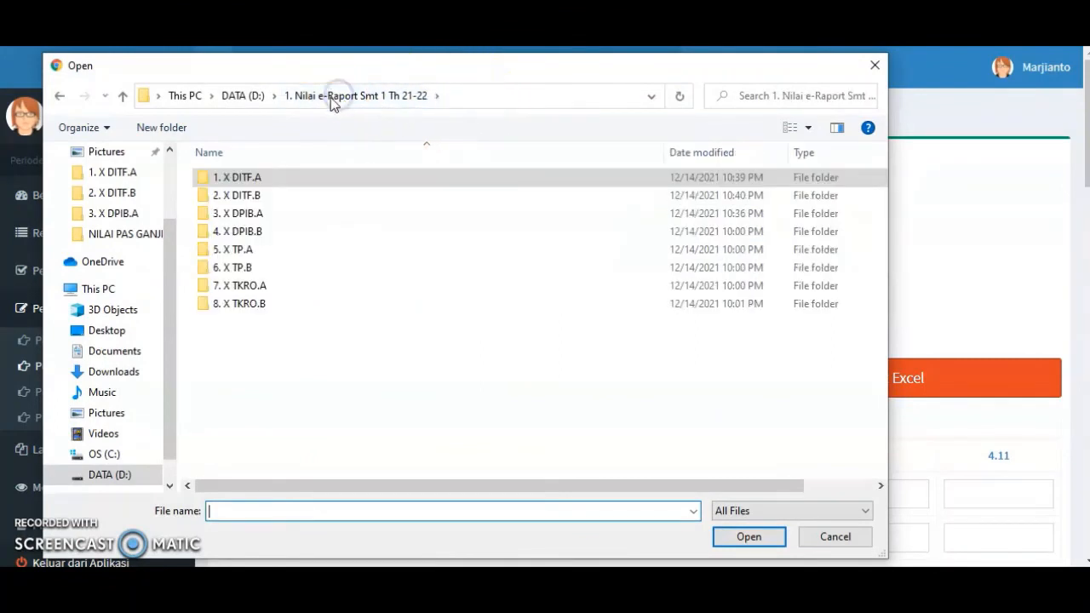
pyautogui.doubleClick(261, 201)
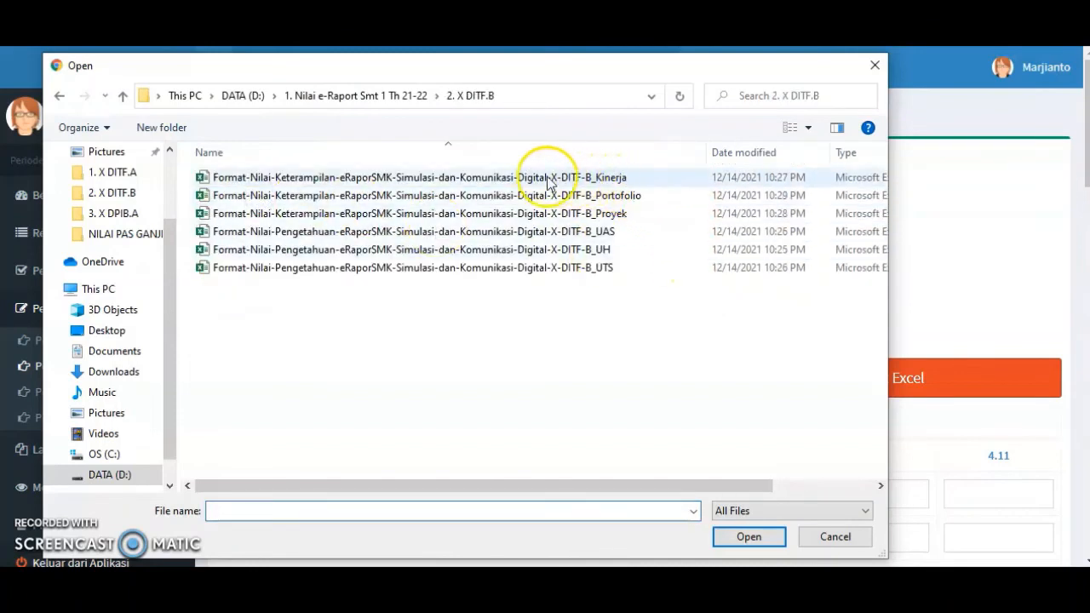
pyautogui.click(484, 184)
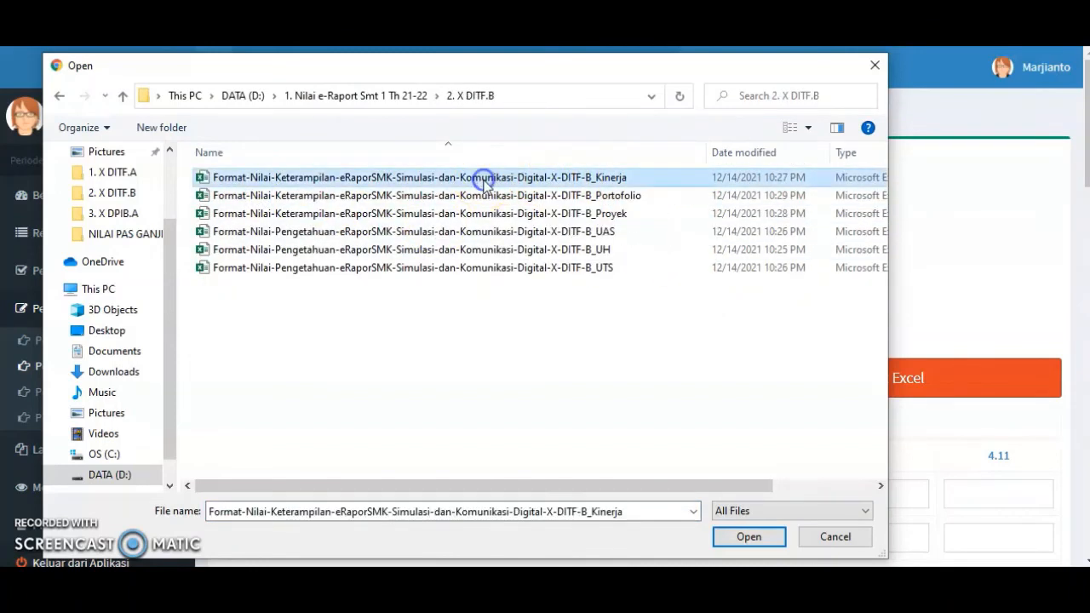
pyautogui.click(749, 538)
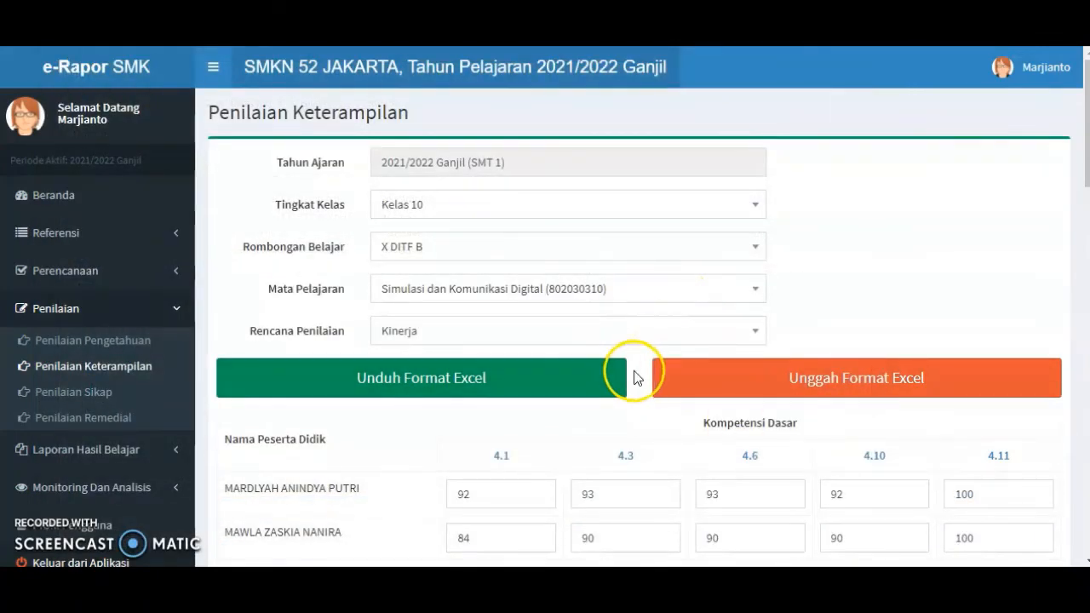
# Check the imported Kinerja grades down the X DITF B student list and save them.
pyautogui.scroll(-4, 651, 408)
pyautogui.scroll(-14, 654, 422)
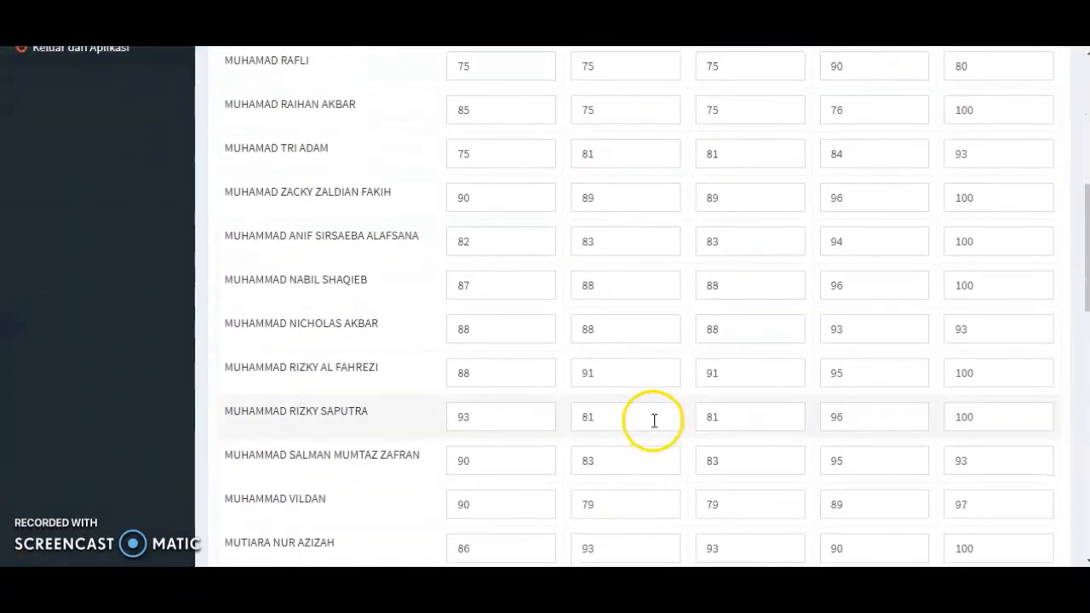
pyautogui.scroll(-1, 649, 420)
pyautogui.click(247, 460)
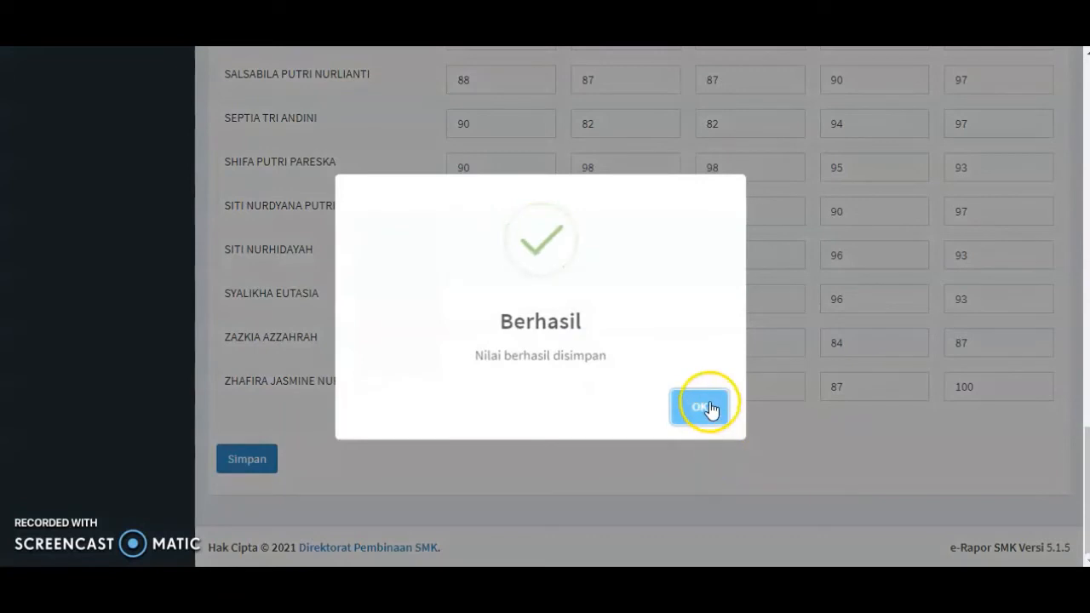
pyautogui.click(700, 407)
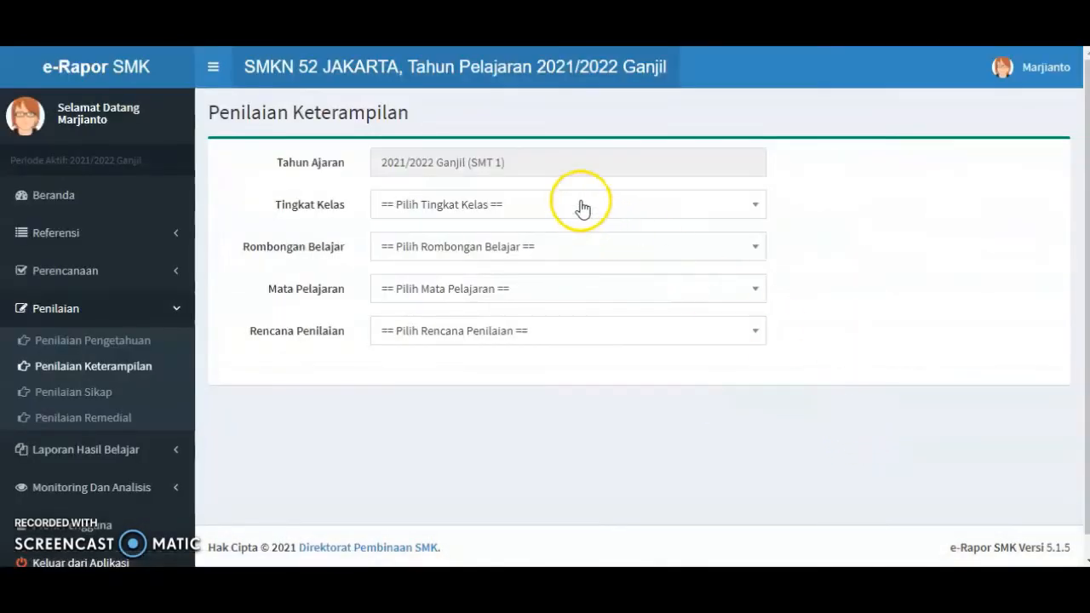
# Set the skills assessment to Kelas 10, class X DITF B, subject Simulasi dan Komunikasi Digital and assessment plan Proyek.
pyautogui.click(562, 209)
pyautogui.click(530, 292)
pyautogui.click(553, 247)
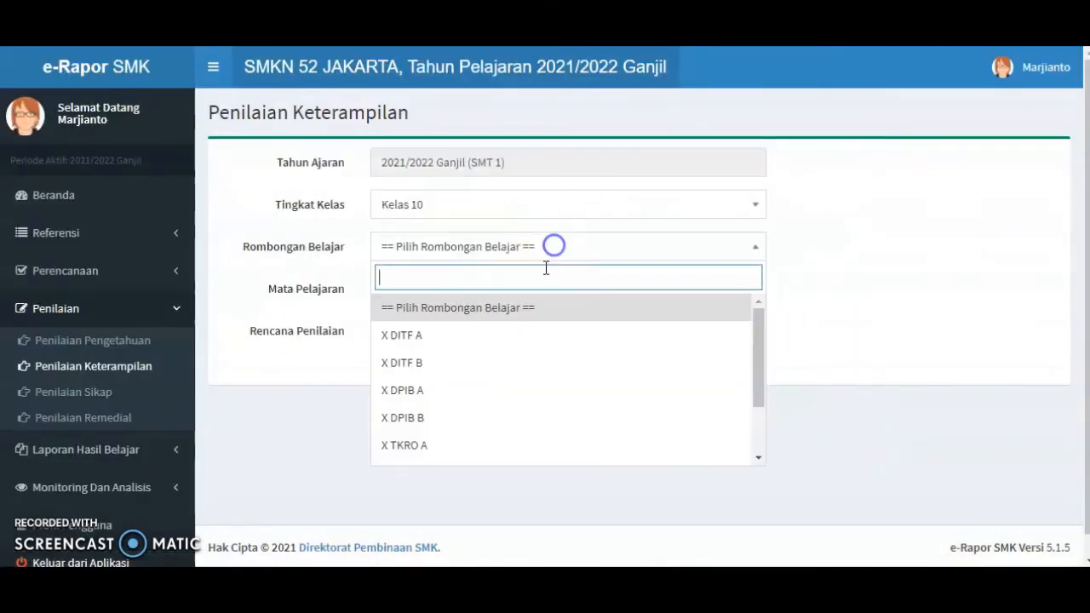
pyautogui.click(515, 365)
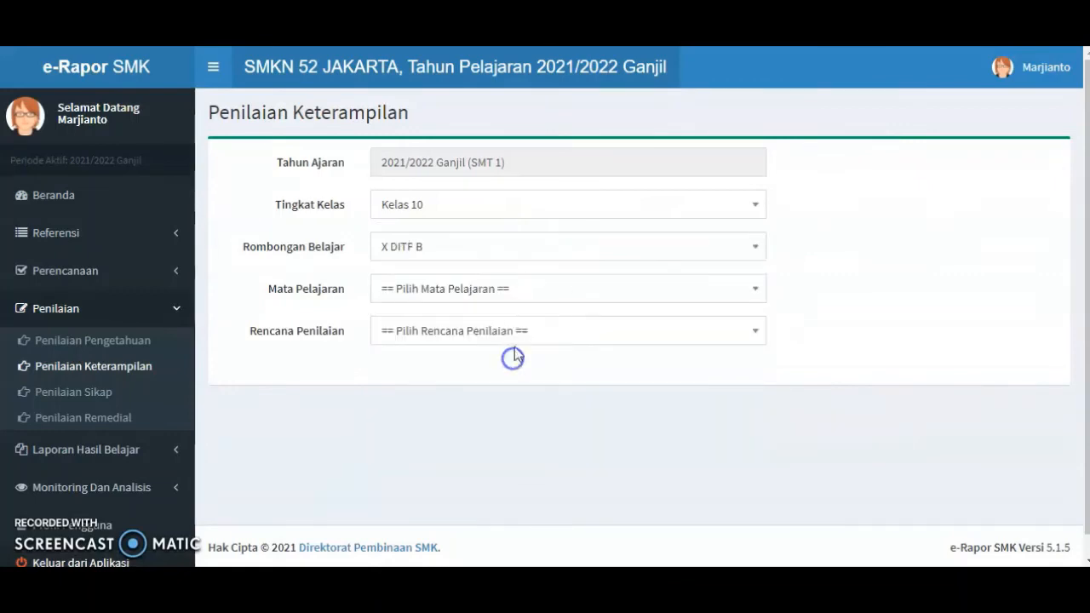
pyautogui.click(519, 294)
pyautogui.click(517, 385)
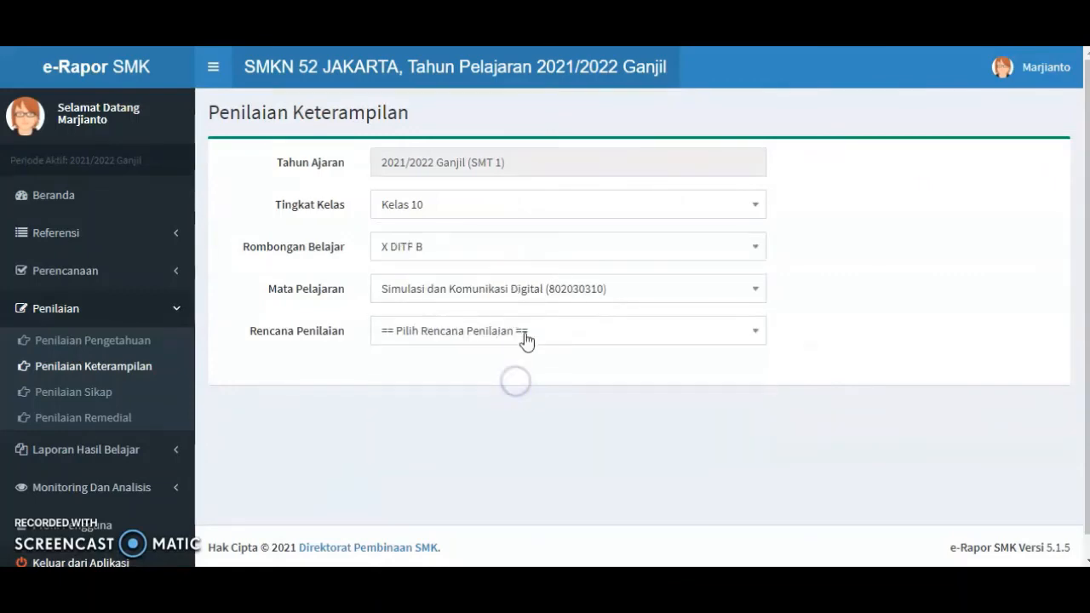
pyautogui.click(525, 330)
pyautogui.click(490, 446)
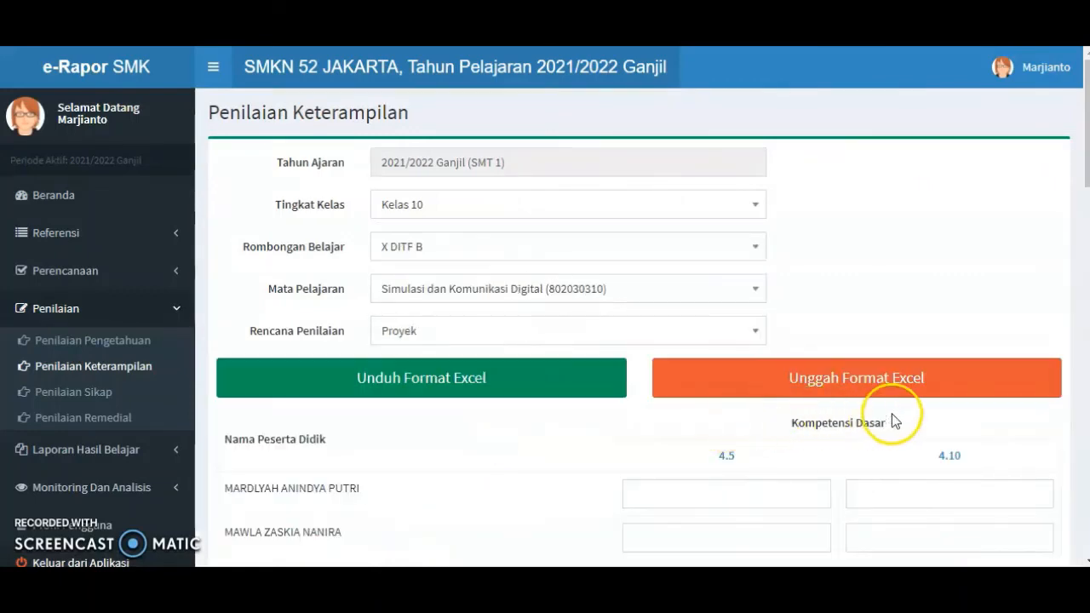
# Upload Format-Nilai-Keterampilan-eRaporSMK-Simulasi-dan-Komunikasi-Digital-X-DITF-B_Proyek from the 2. X DITF.B folder and save the imported Proyek grades.
pyautogui.click(805, 380)
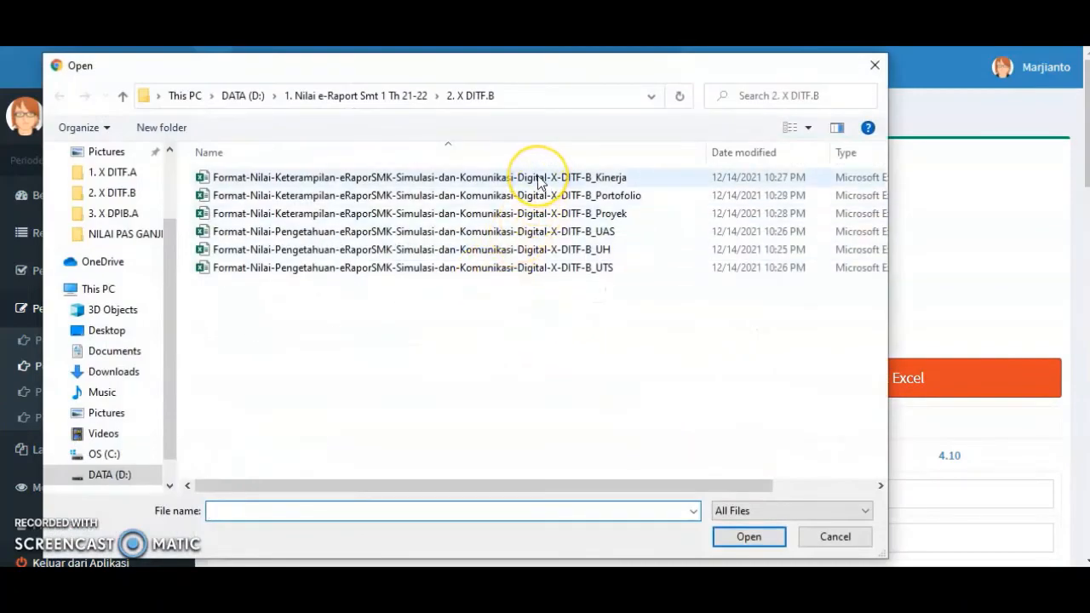
pyautogui.click(523, 216)
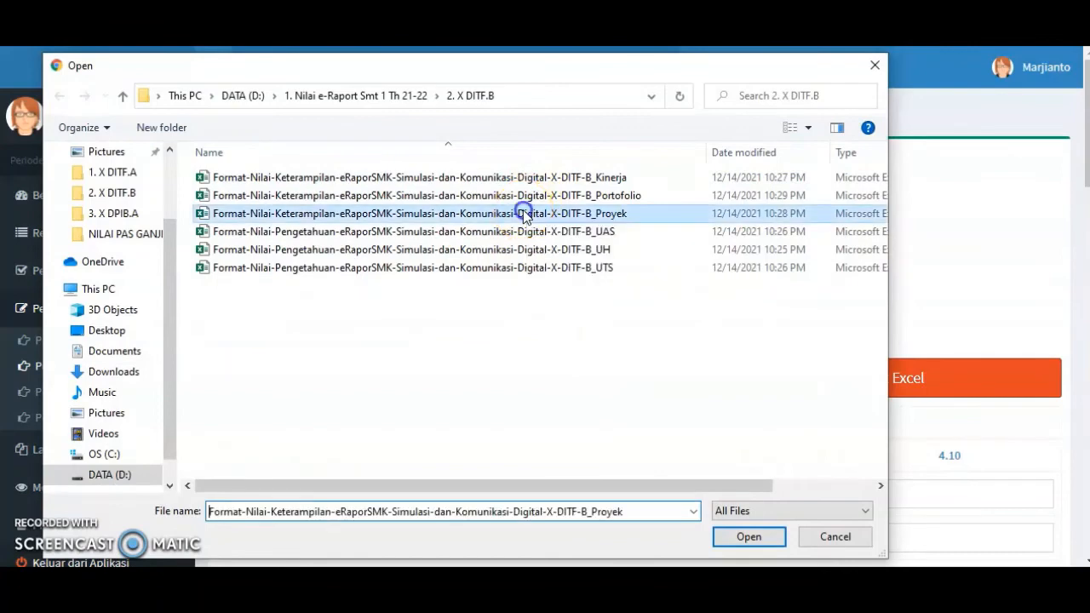
pyautogui.click(749, 537)
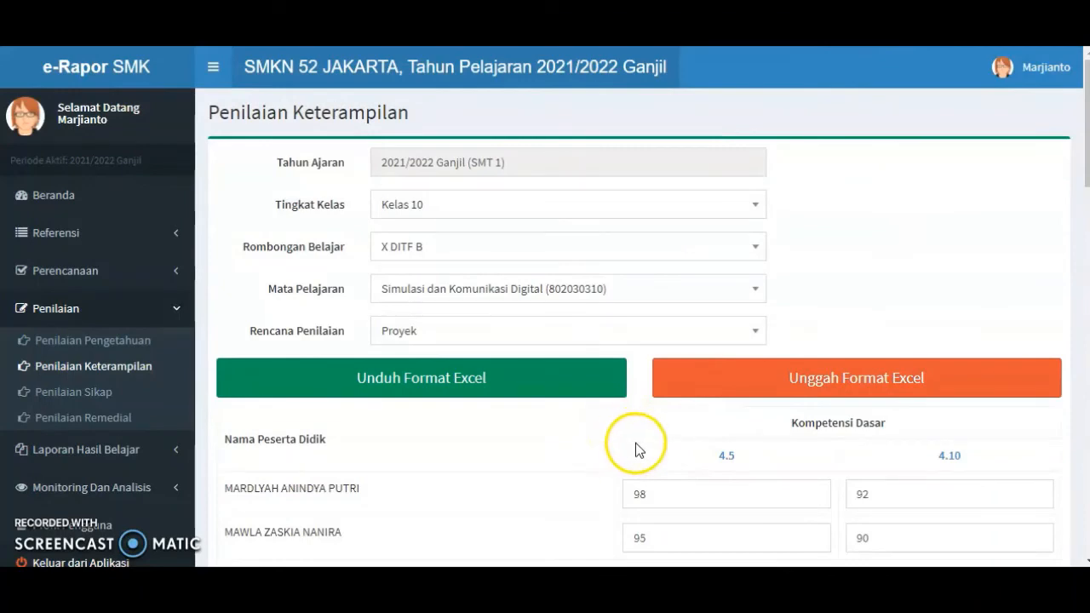
pyautogui.scroll(-10, 634, 448)
pyautogui.scroll(-8, 637, 457)
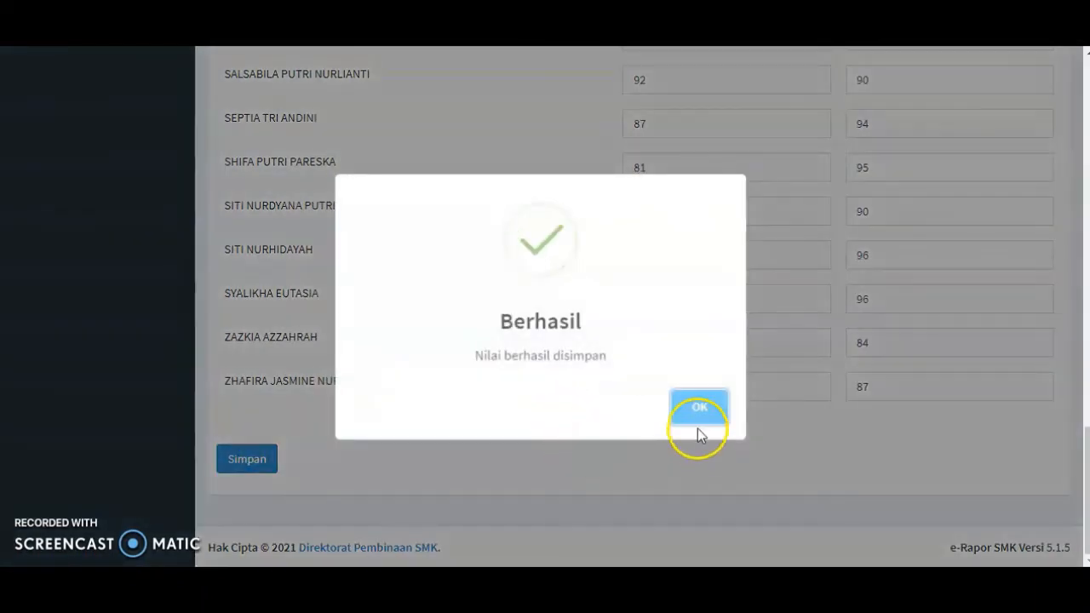
pyautogui.click(697, 407)
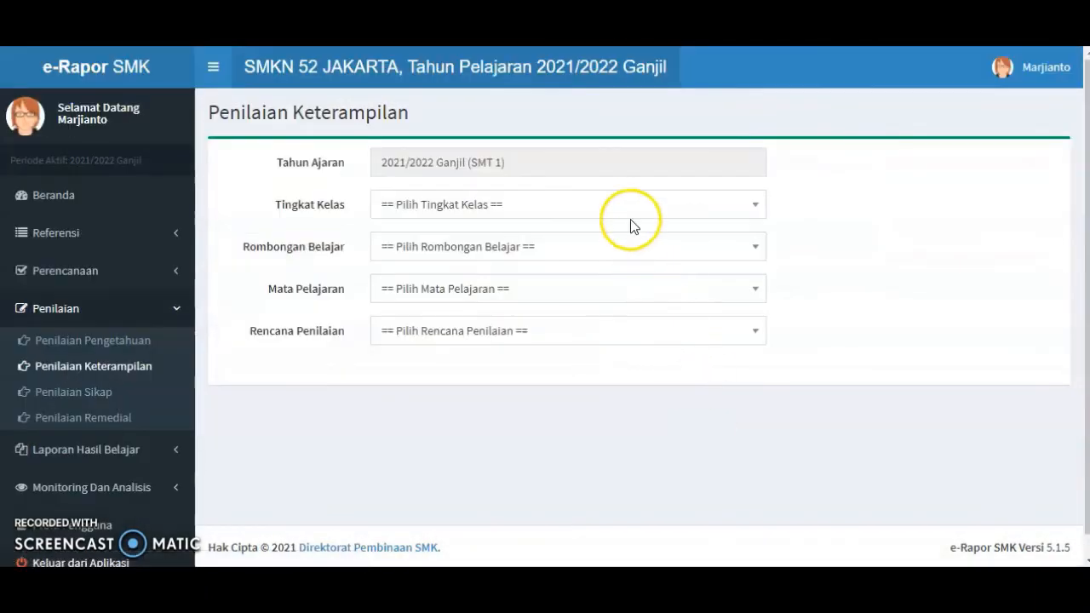
# Set the skills assessment to Kelas 10, class X DITF B, subject Simulasi dan Komunikasi Digital and assessment plan Portofolio.
pyautogui.click(620, 206)
pyautogui.click(556, 292)
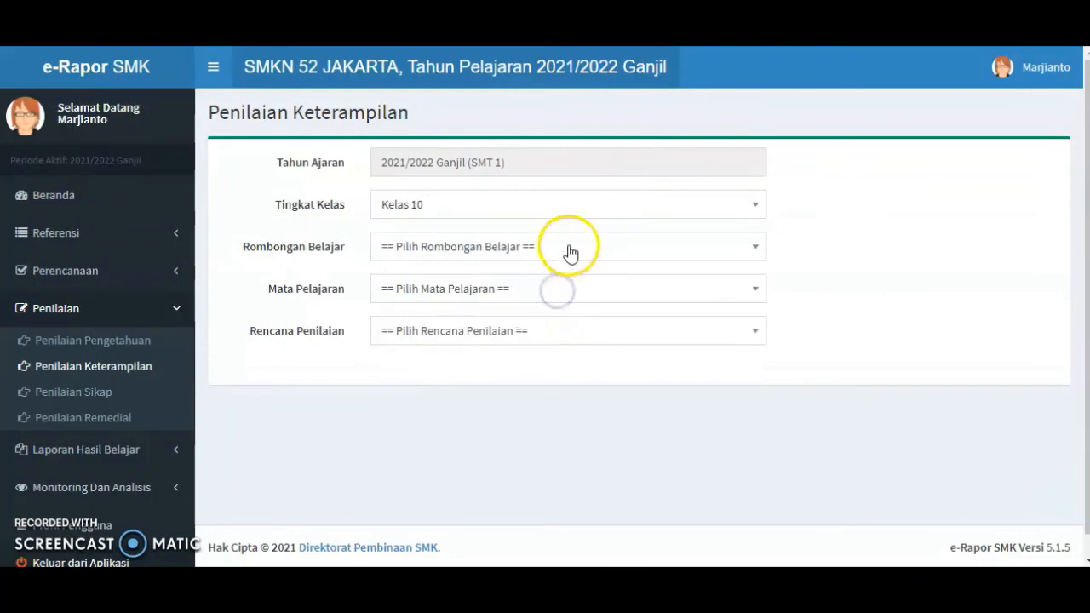
pyautogui.click(570, 255)
pyautogui.click(544, 366)
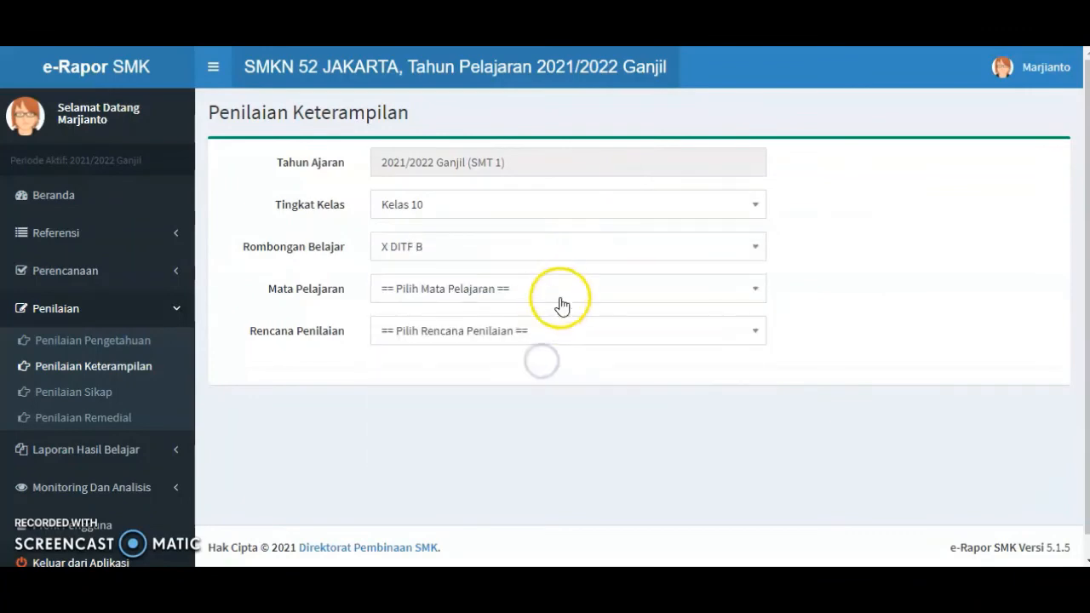
pyautogui.click(560, 294)
pyautogui.click(557, 374)
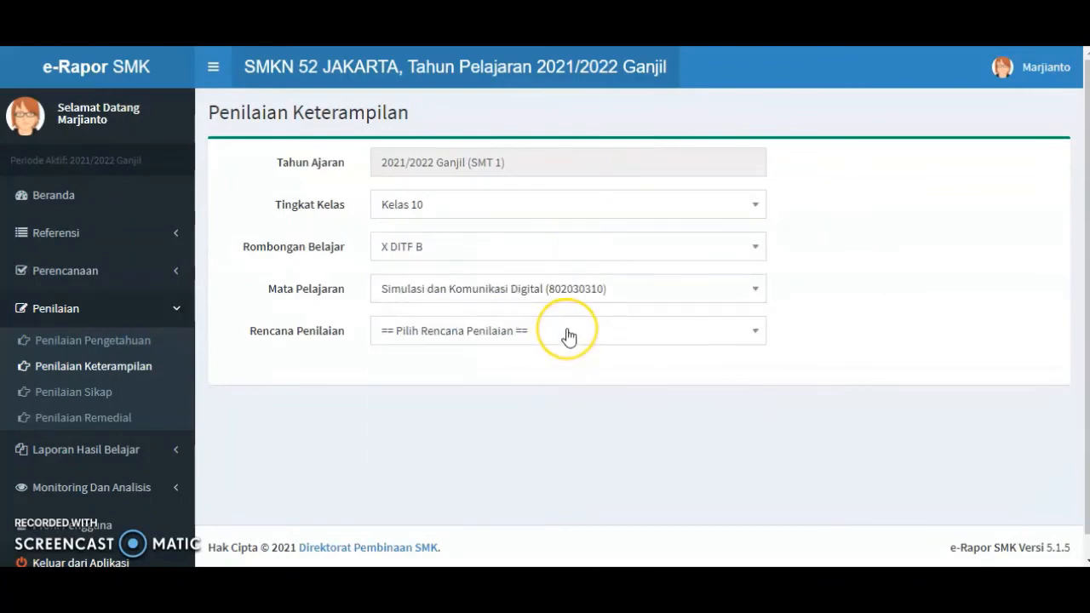
pyautogui.click(569, 335)
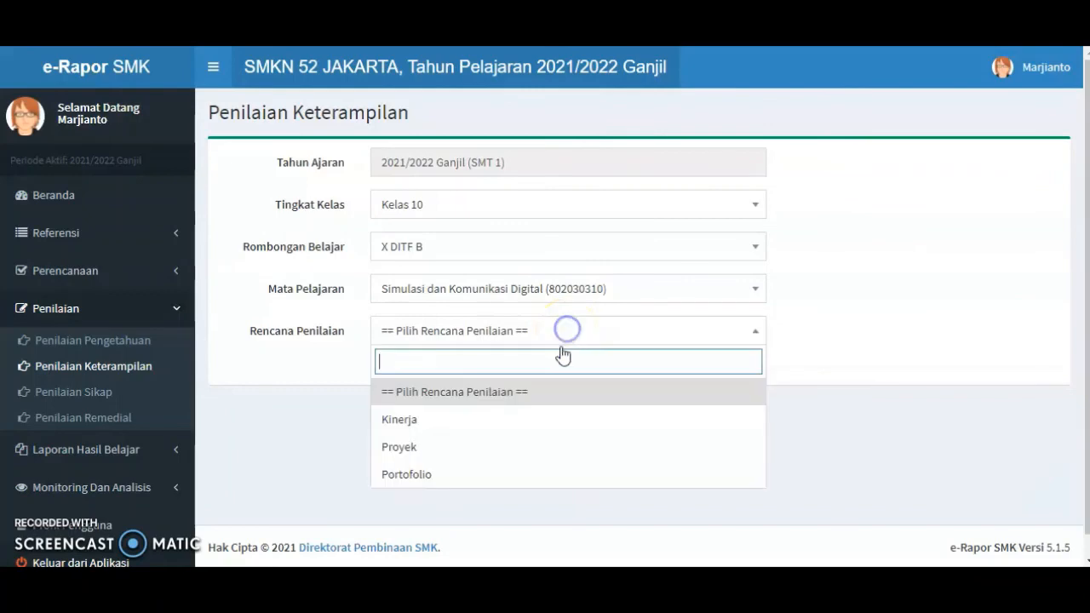
pyautogui.click(538, 476)
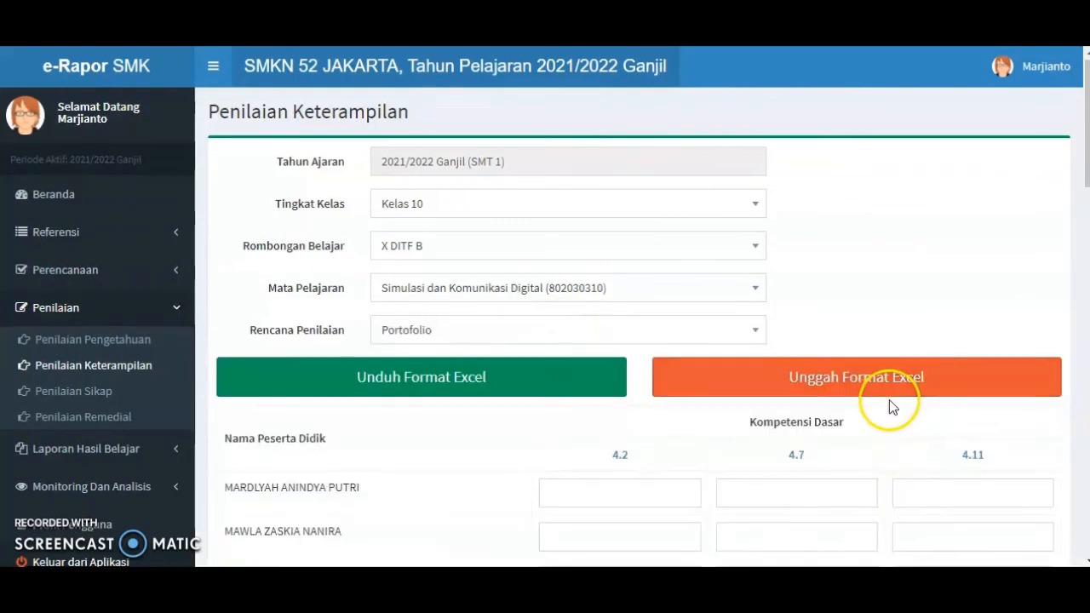
# Upload Format-Nilai-Keterampilan-eRaporSMK-Simulasi-dan-Komunikasi-Digital-X-DITF-B_Portofolio from the 2. X DITF.B folder and save the imported Portofolio grades.
pyautogui.scroll(-2, 889, 400)
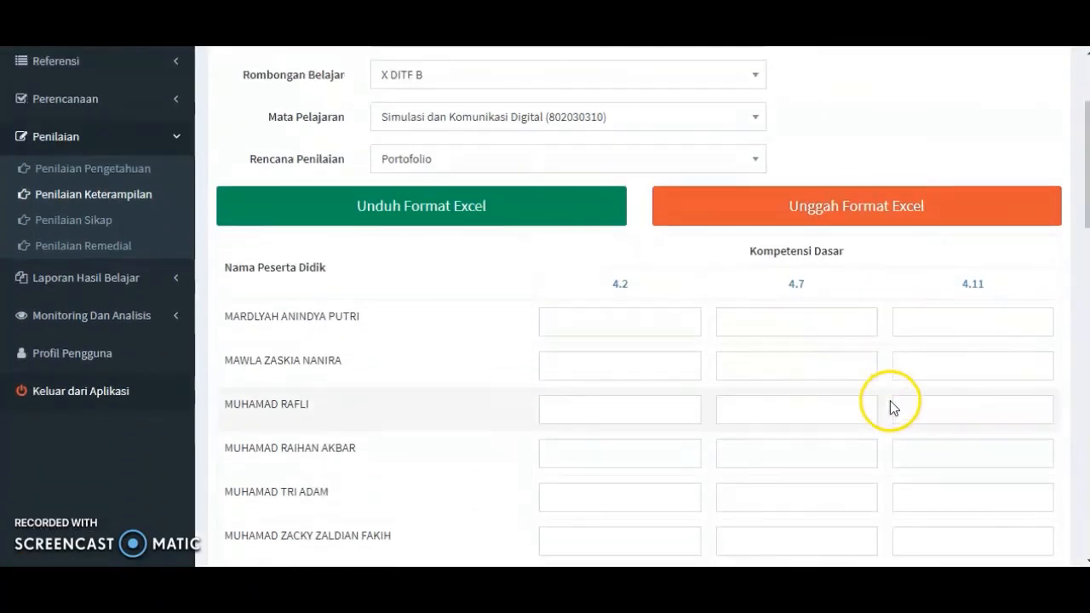
pyautogui.click(975, 204)
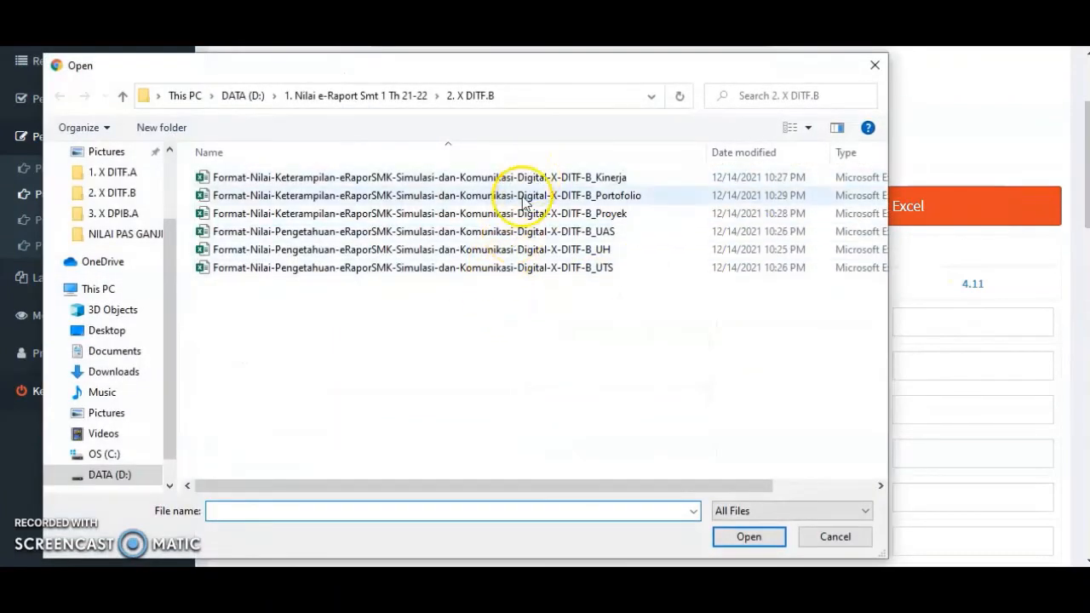
pyautogui.click(524, 203)
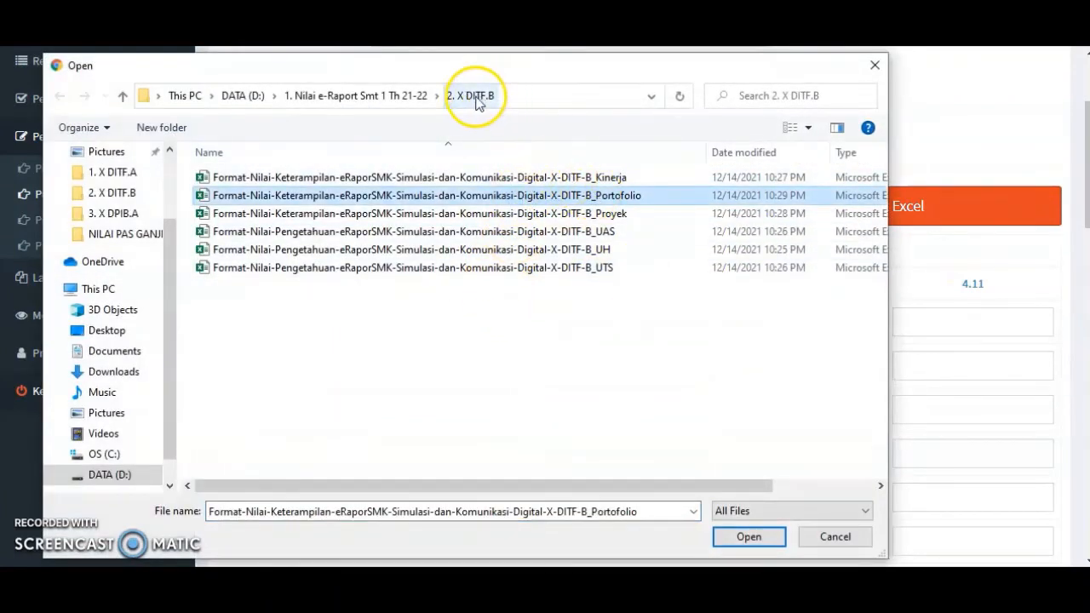
pyautogui.click(750, 538)
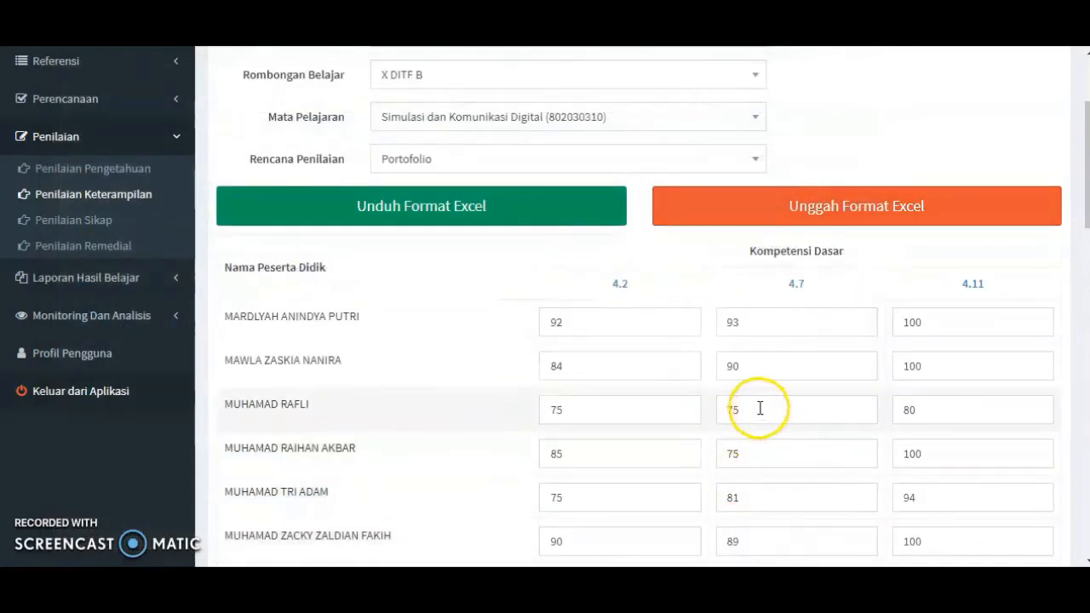
pyautogui.scroll(-15, 672, 372)
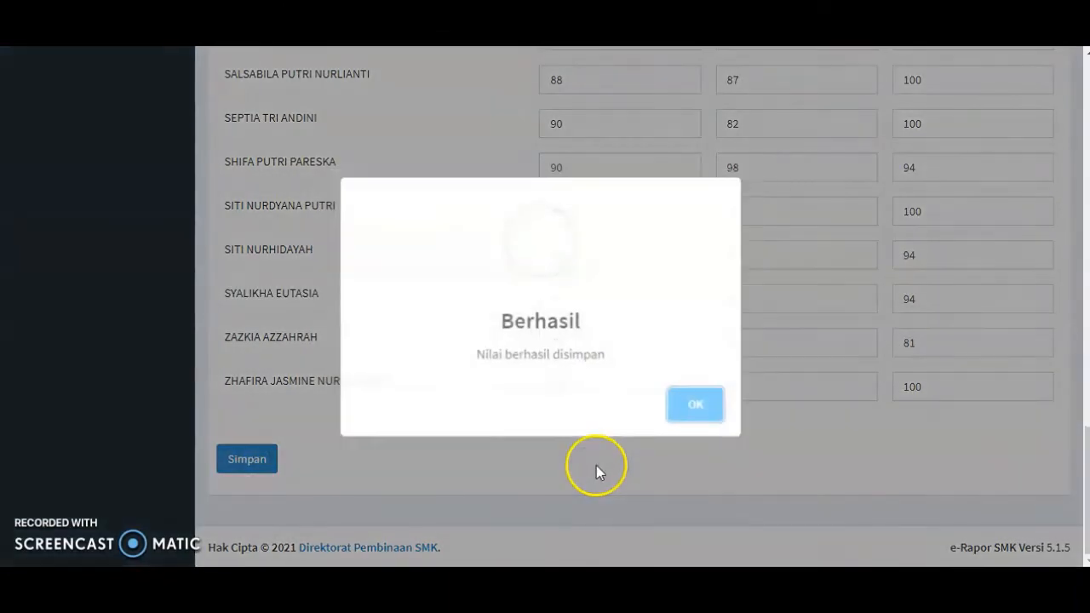
pyautogui.click(705, 395)
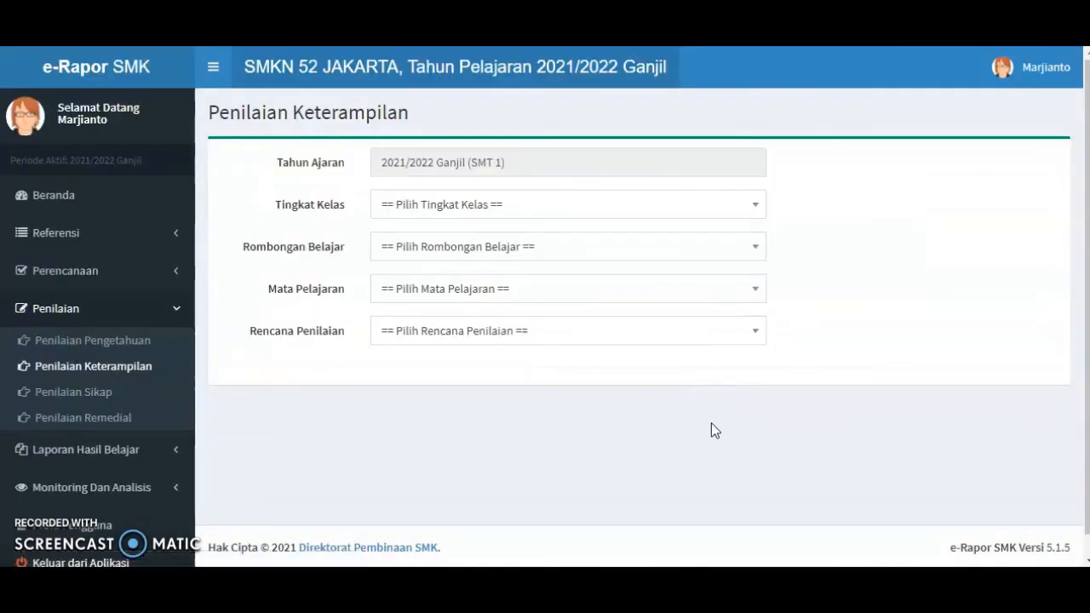
# Set the skills assessment to Kelas 10, class X DPIB A, subject Simulasi dan Komunikasi Digital and assessment plan Kinerja.
pyautogui.click(596, 201)
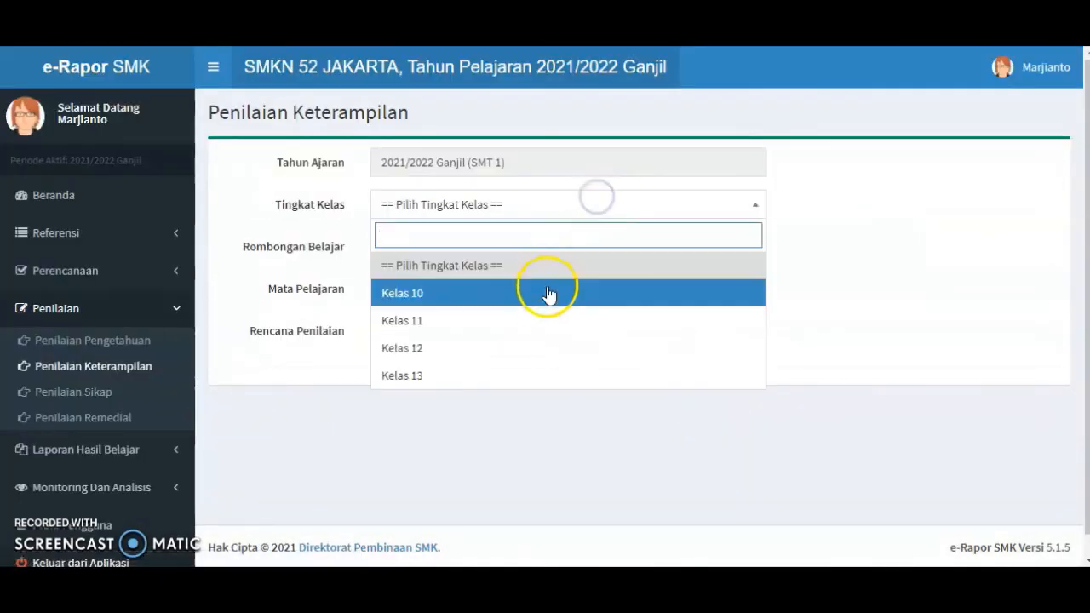
pyautogui.click(547, 292)
pyautogui.click(591, 255)
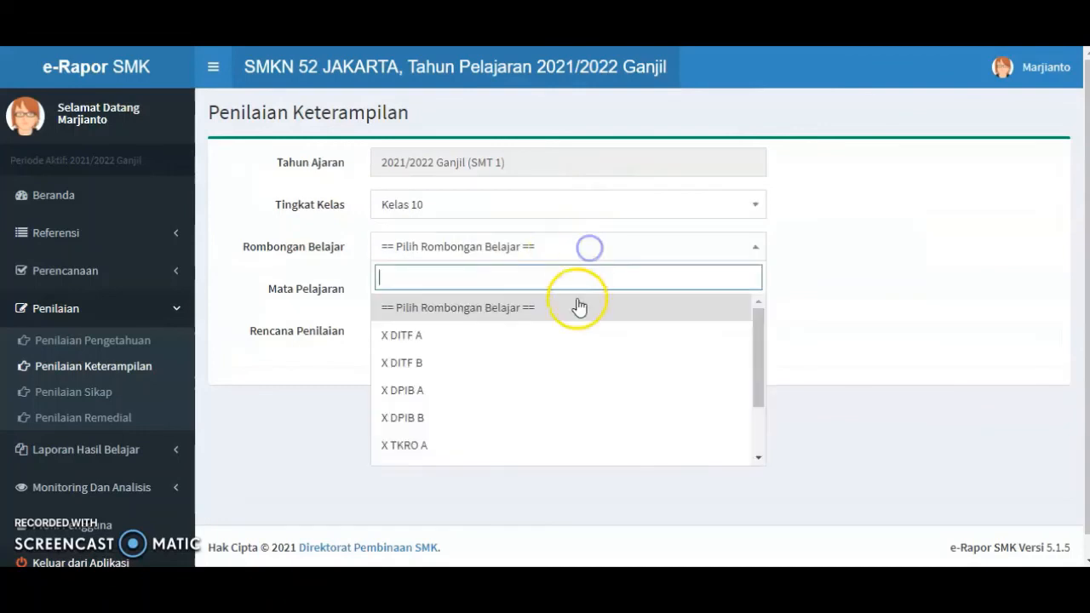
pyautogui.click(561, 389)
pyautogui.click(584, 286)
pyautogui.click(570, 372)
pyautogui.click(577, 333)
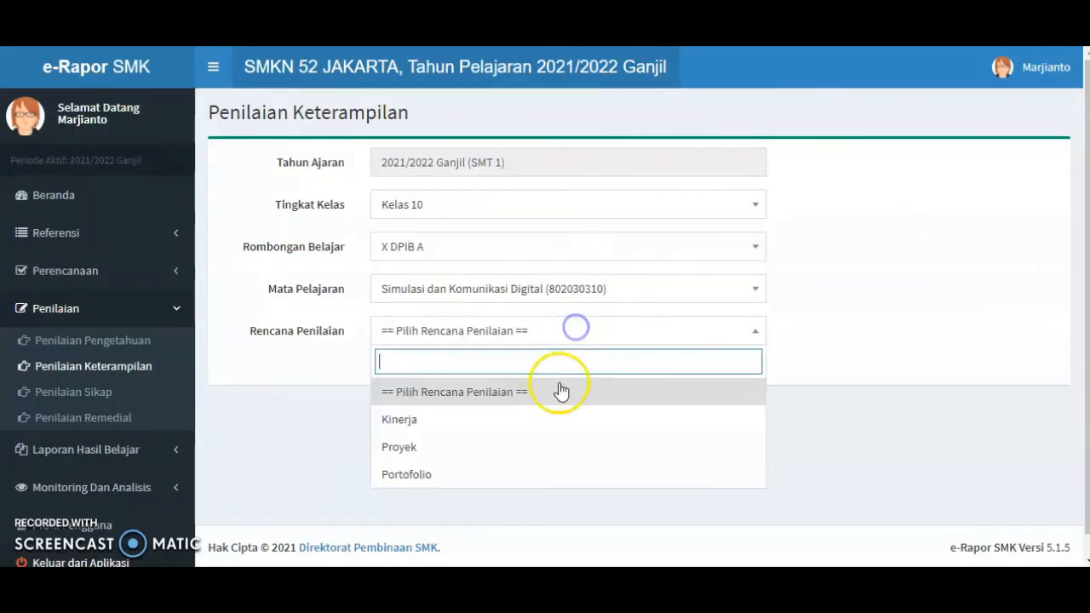
pyautogui.click(546, 428)
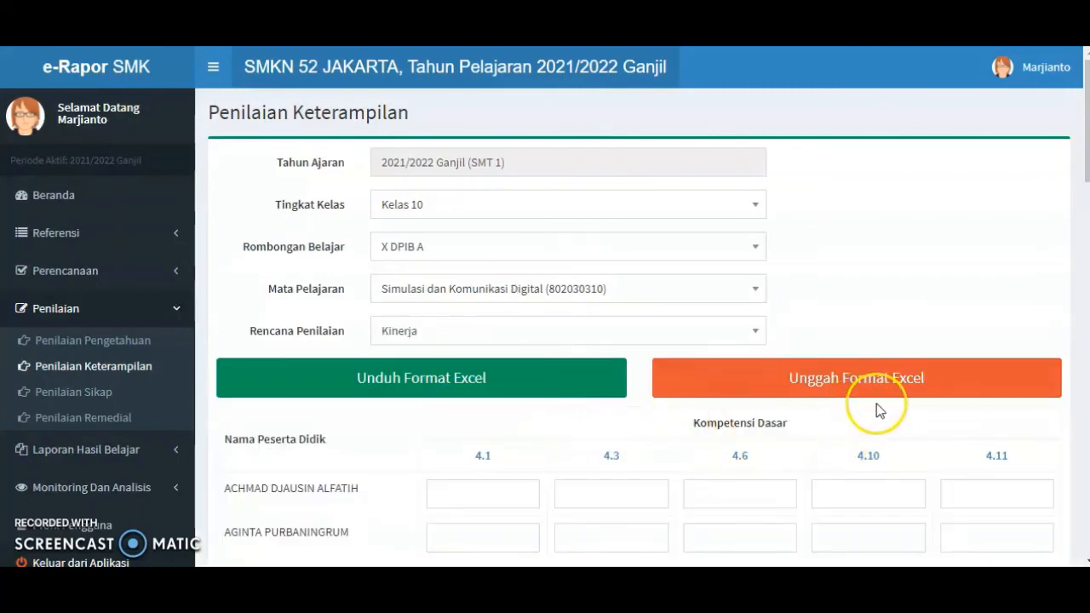
# Upload Format-Nilai-Keterampilan-eRaporSMK-Simulasi-dan-Komunikasi-Digital-X-DPIB-A_Kinerja from the 3. X DPIB.A folder and save the imported Kinerja grades.
pyautogui.click(1014, 384)
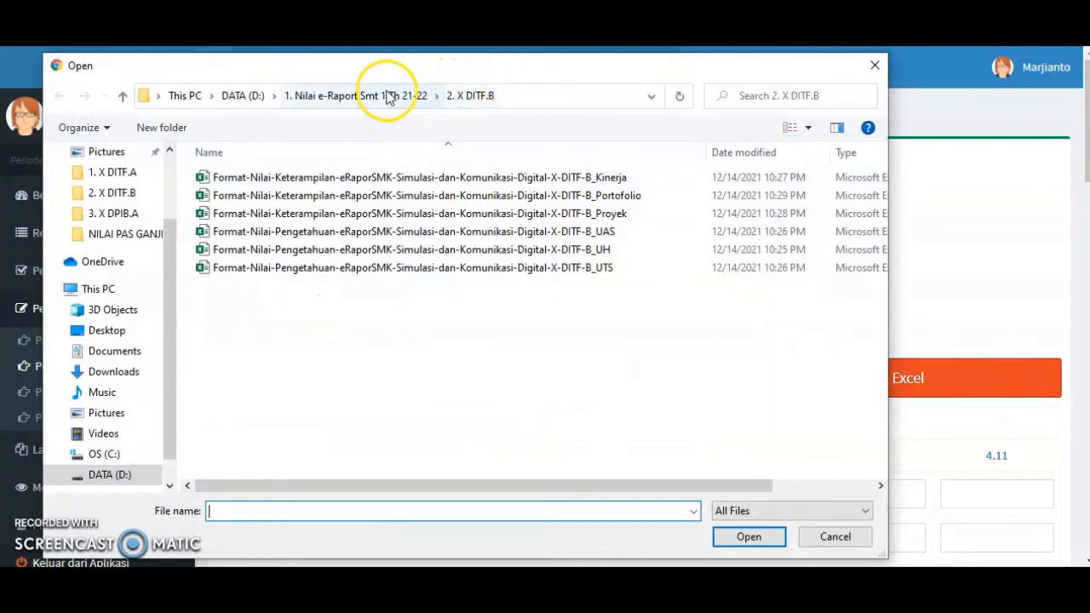
pyautogui.click(330, 94)
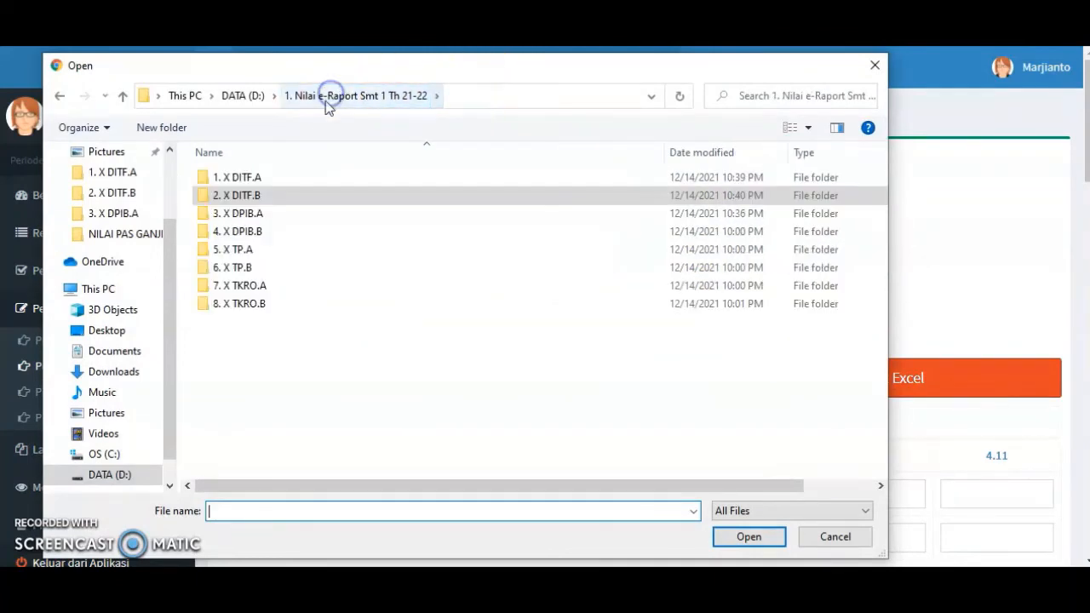
pyautogui.doubleClick(259, 215)
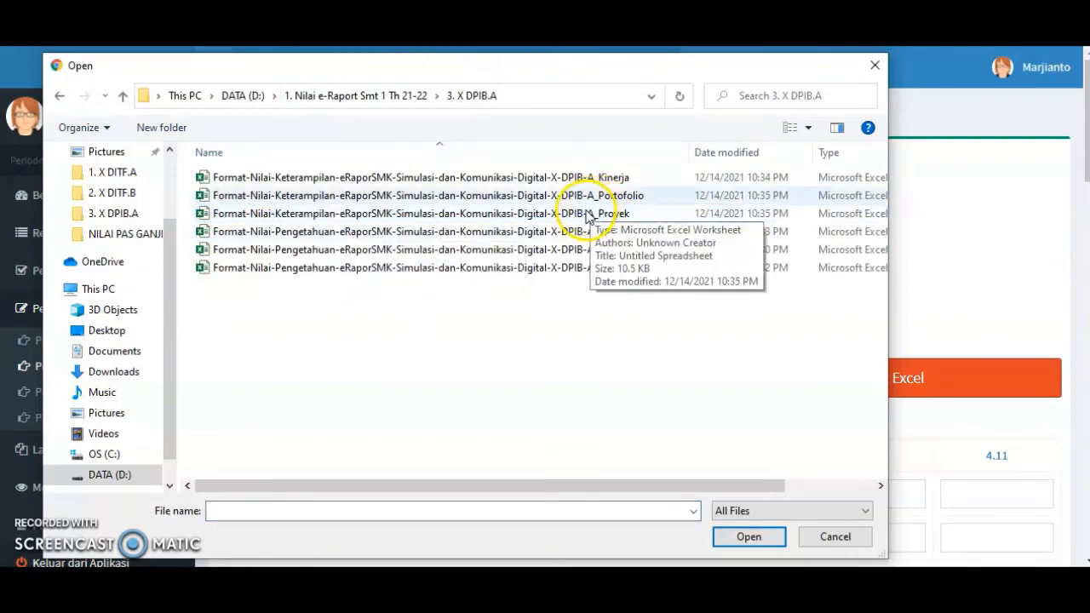
pyautogui.click(572, 178)
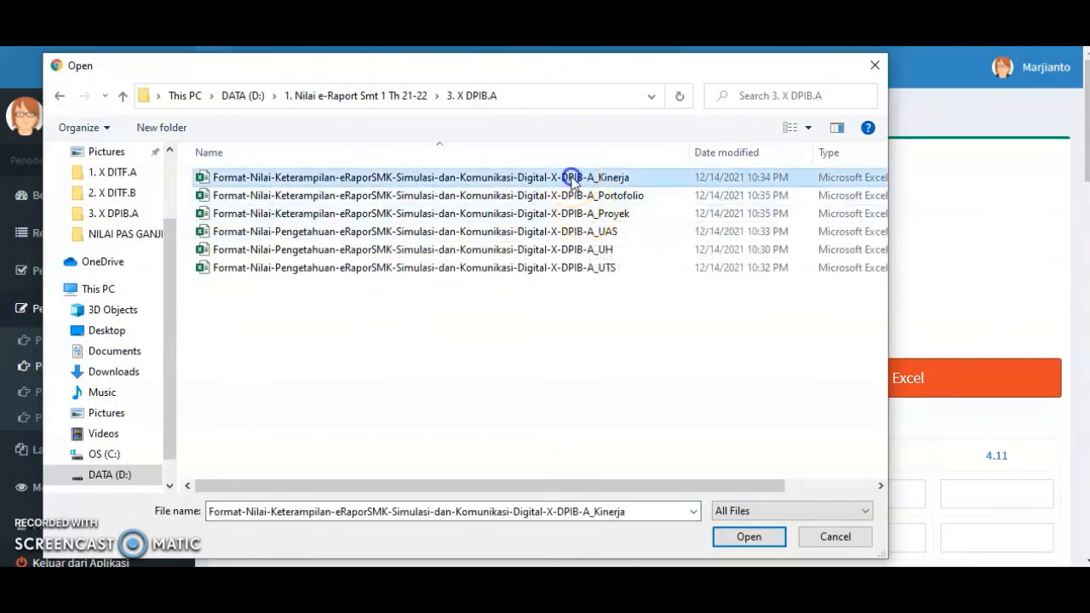
pyautogui.click(749, 537)
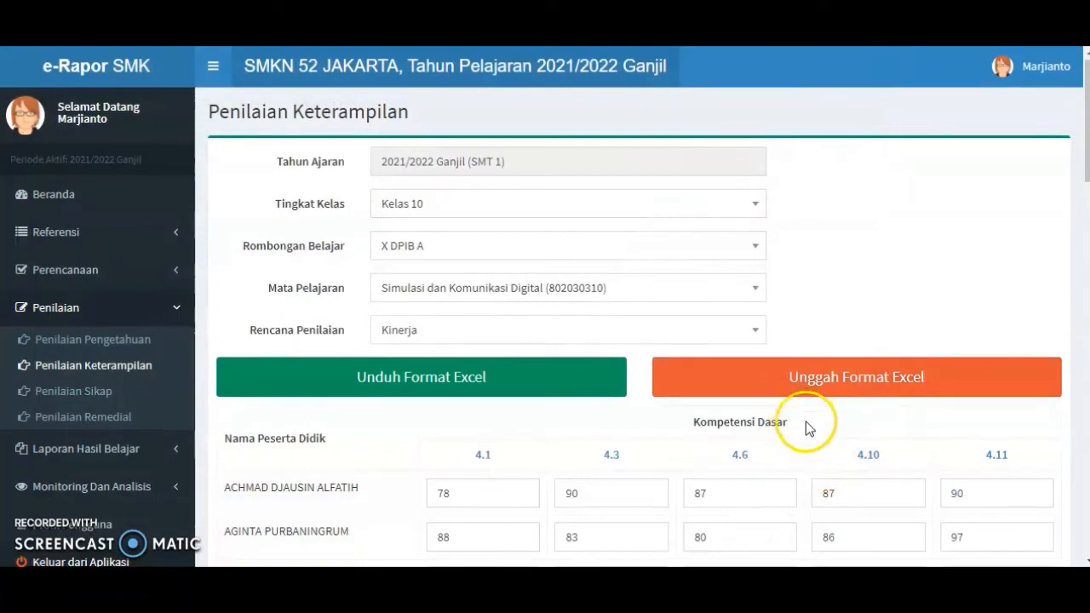
pyautogui.scroll(-20, 802, 416)
pyautogui.click(258, 458)
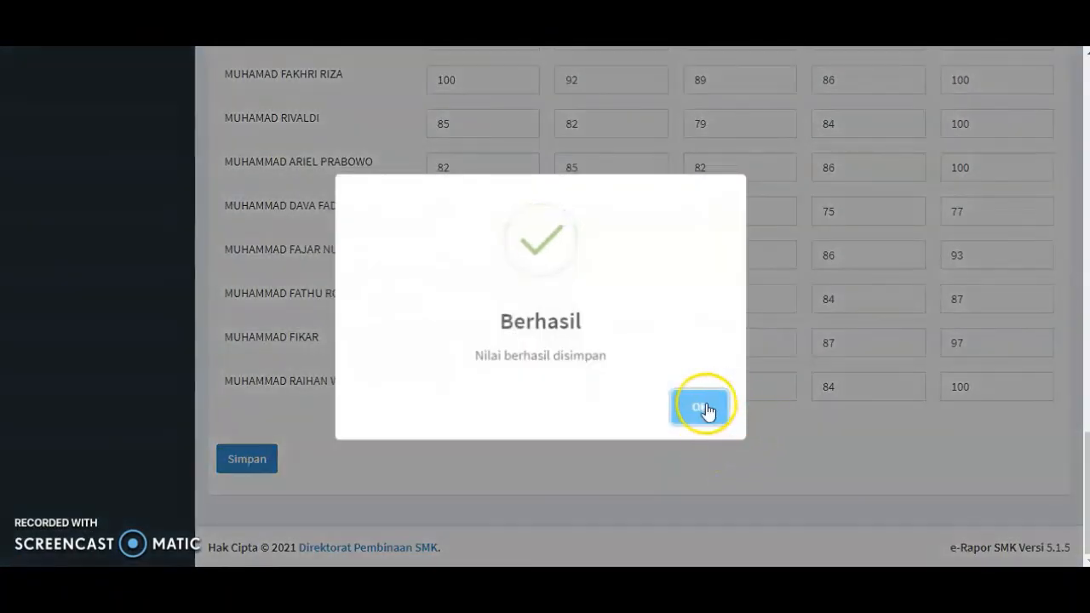
pyautogui.click(704, 406)
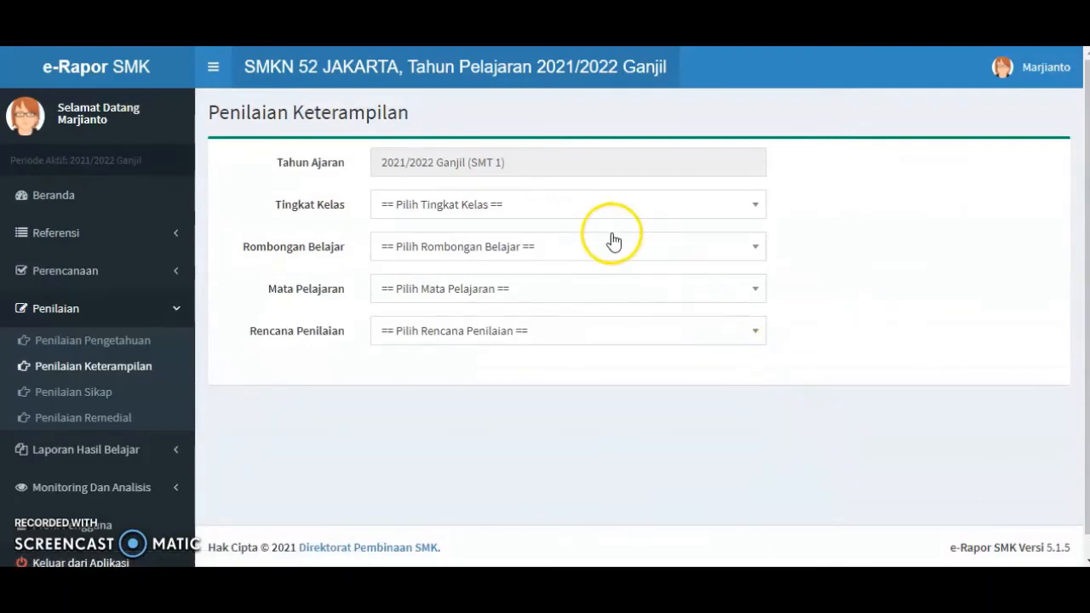
# Set the skills assessment to Kelas 10, class X DPIB A, subject Simulasi dan Komunikasi Digital and assessment plan Proyek.
pyautogui.click(566, 206)
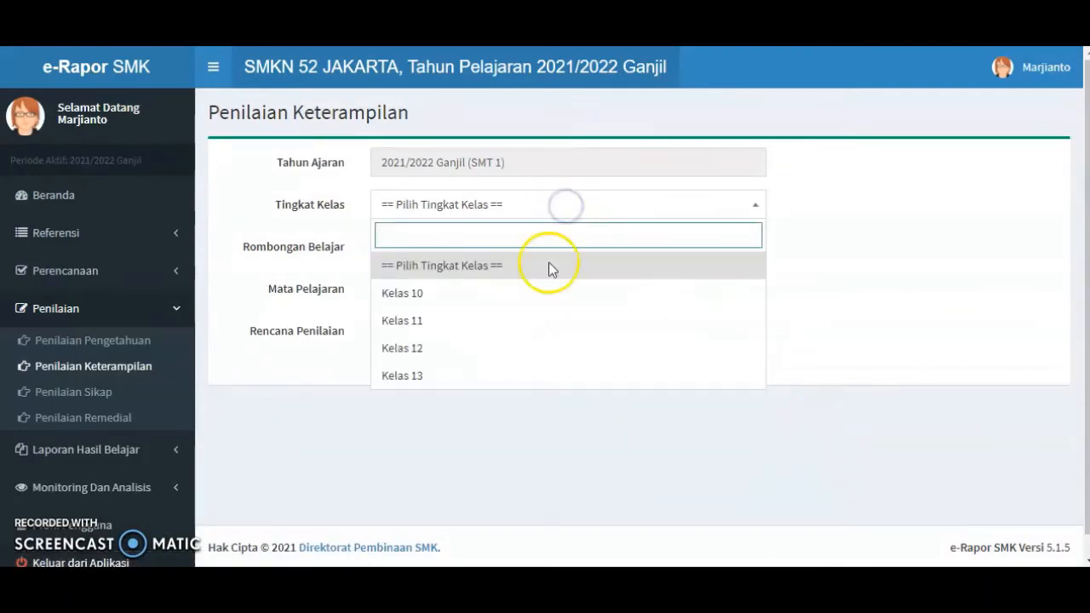
pyautogui.click(521, 294)
pyautogui.click(550, 247)
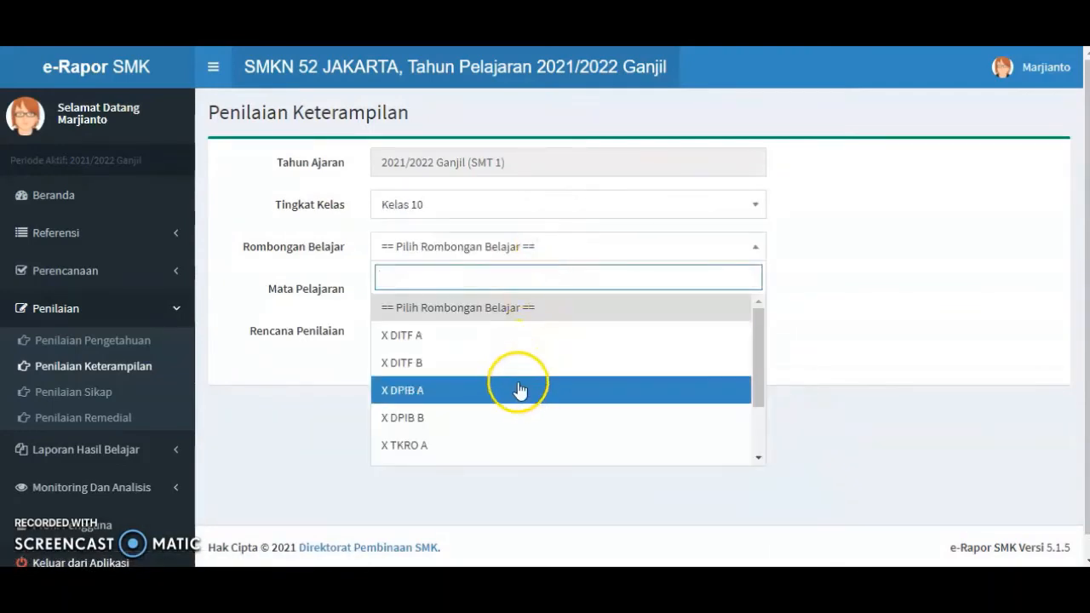
pyautogui.click(521, 388)
pyautogui.click(538, 291)
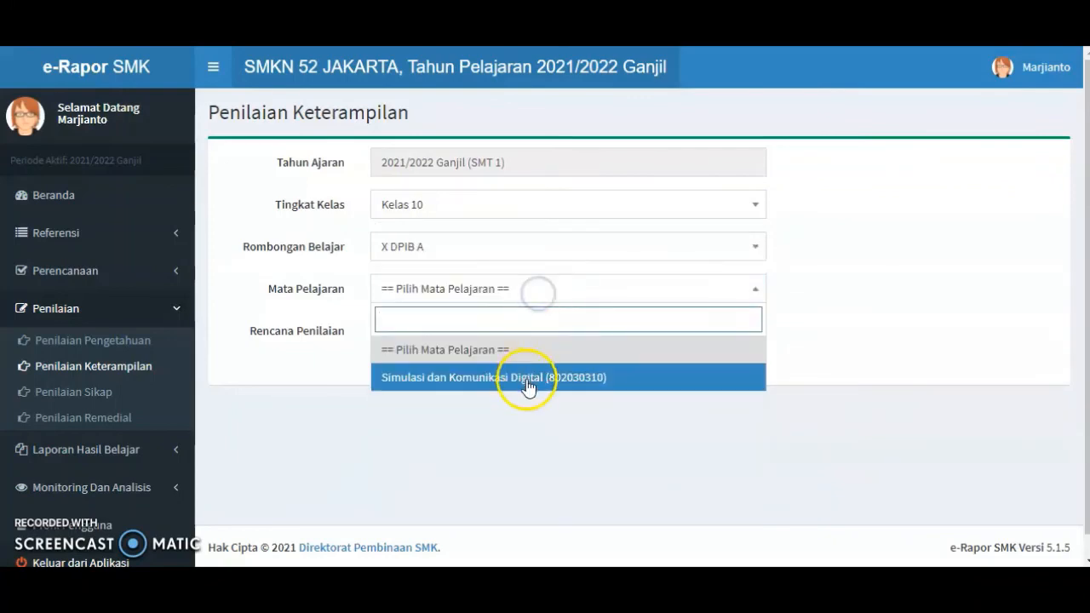
pyautogui.click(528, 385)
pyautogui.click(550, 327)
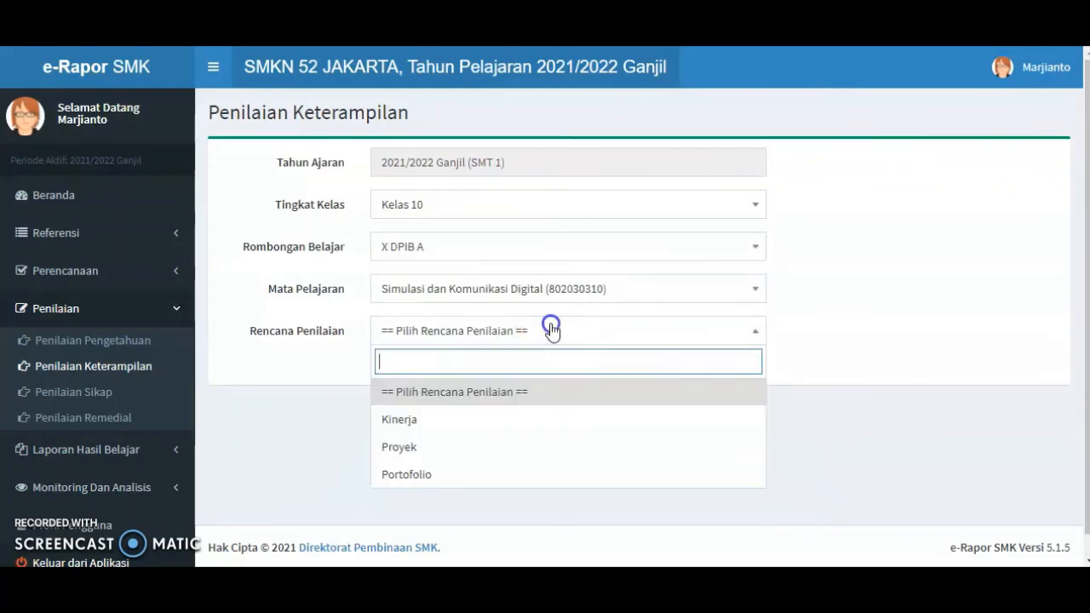
pyautogui.click(526, 460)
# Upload Format-Nilai-Keterampilan-eRaporSMK-Simulasi-dan-Komunikasi-Digital-X-DPIB-A_Proyek from the 3. X DPIB.A folder and save the imported Proyek grades.
pyautogui.click(864, 382)
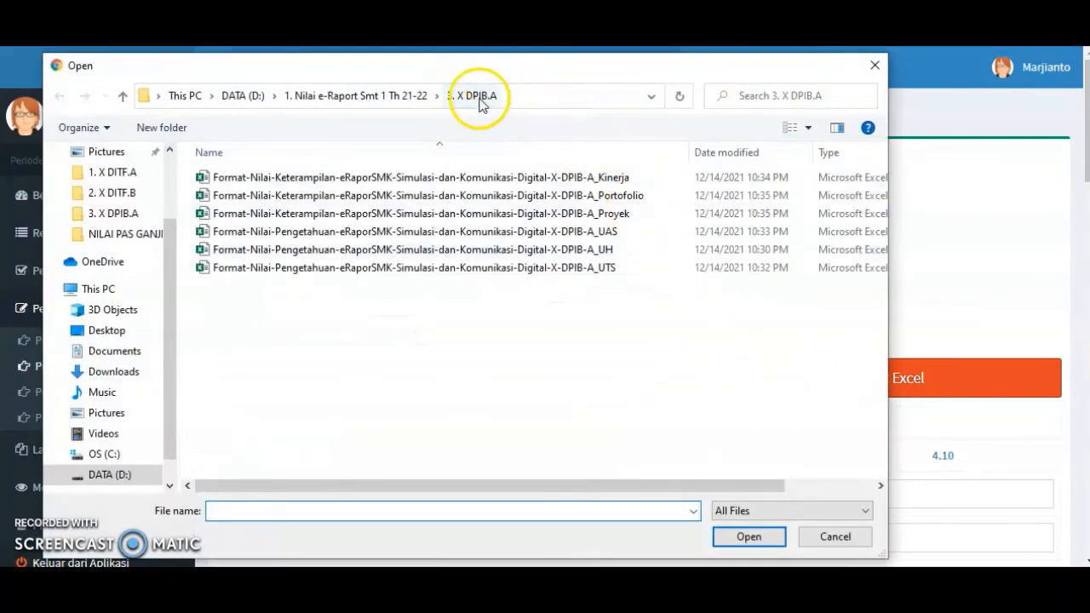
pyautogui.click(579, 215)
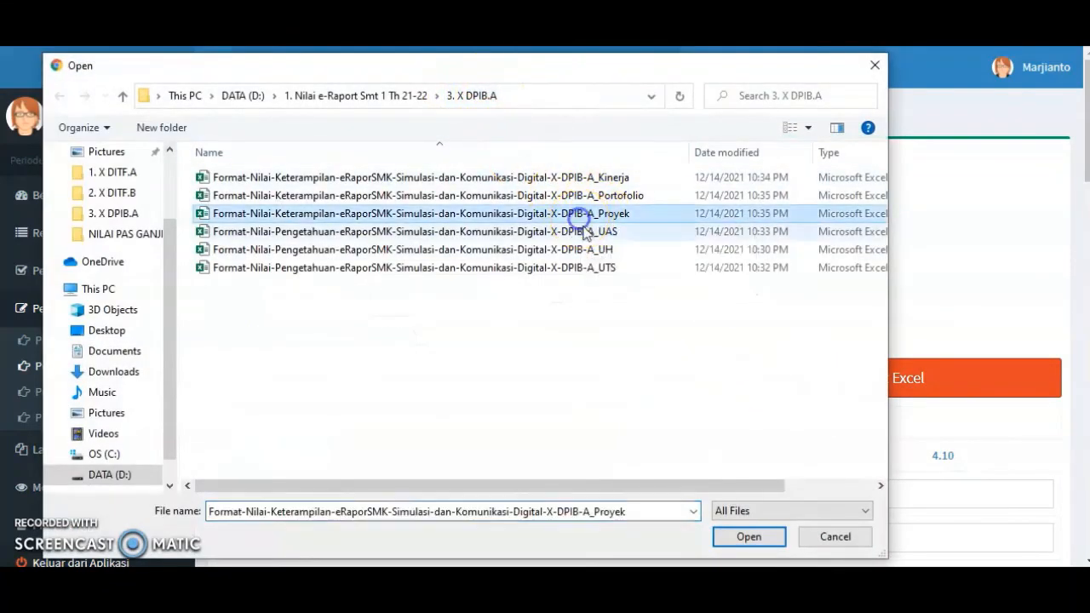
pyautogui.click(754, 538)
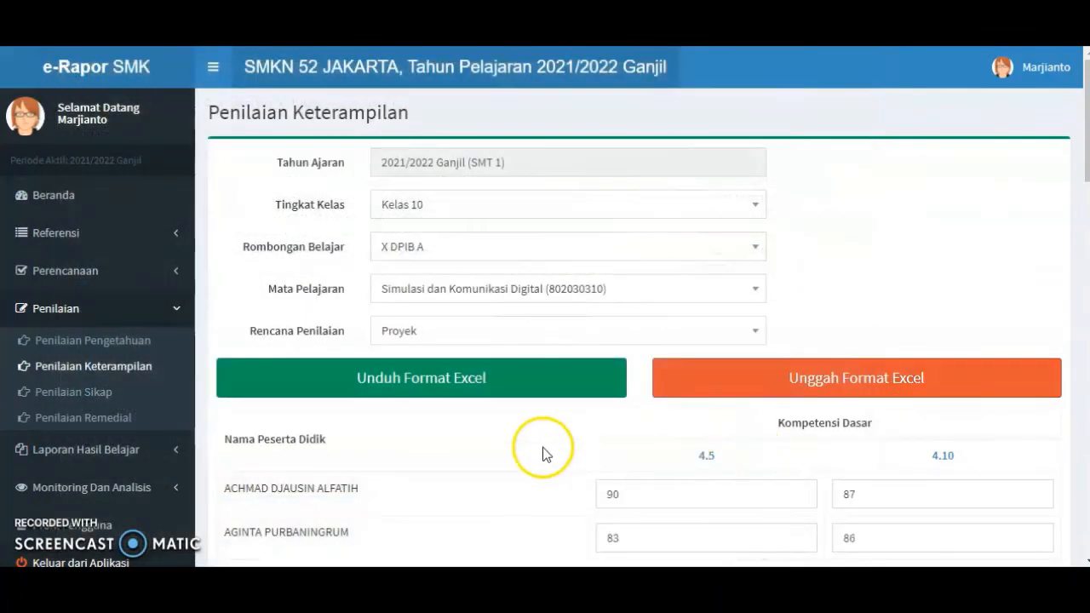
pyautogui.scroll(-20, 529, 476)
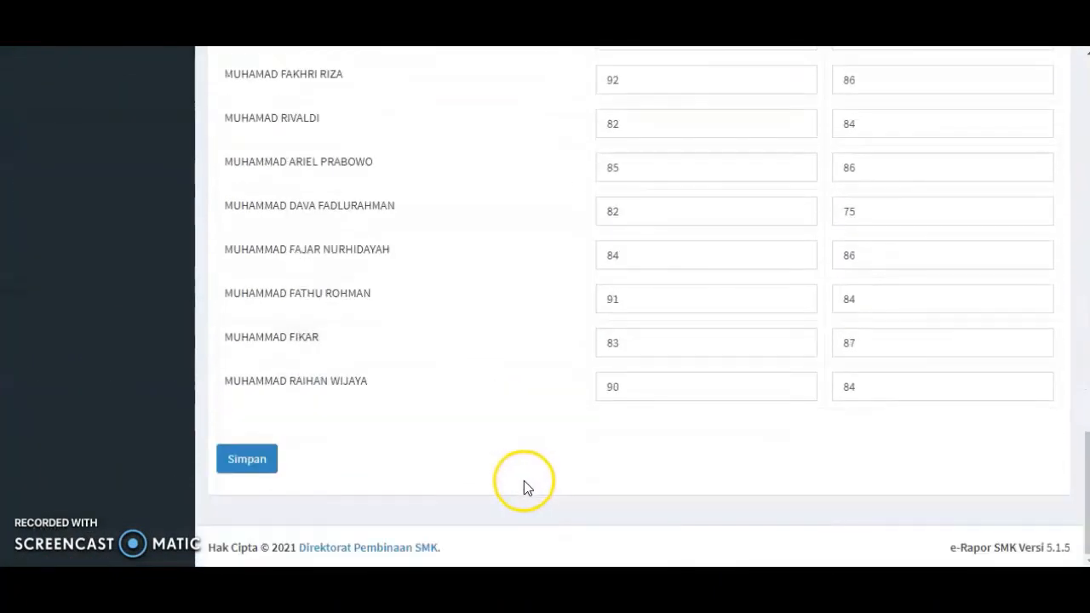
pyautogui.click(230, 464)
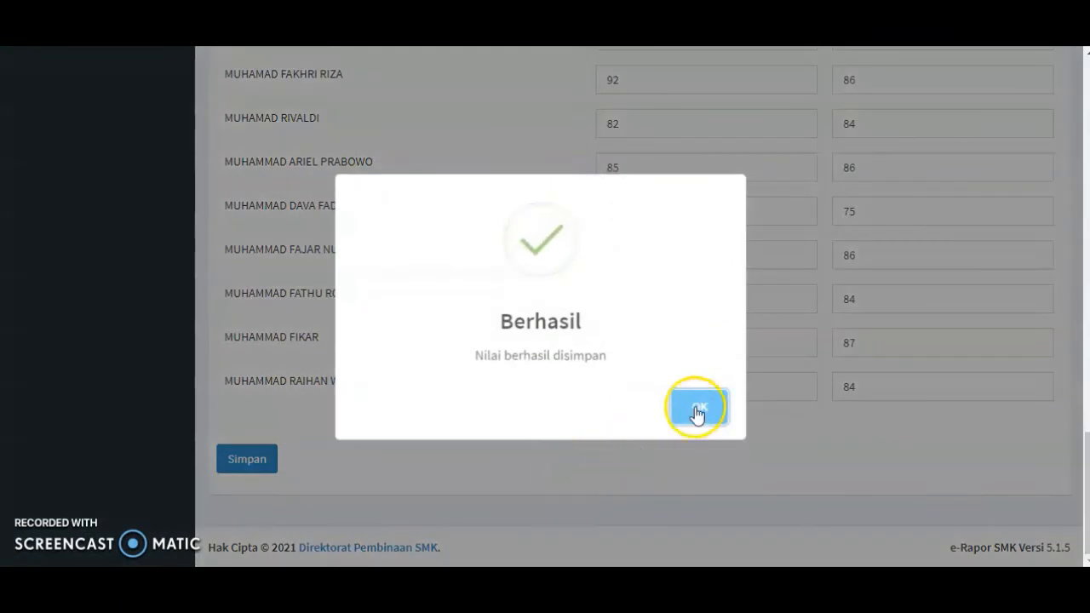
pyautogui.click(697, 412)
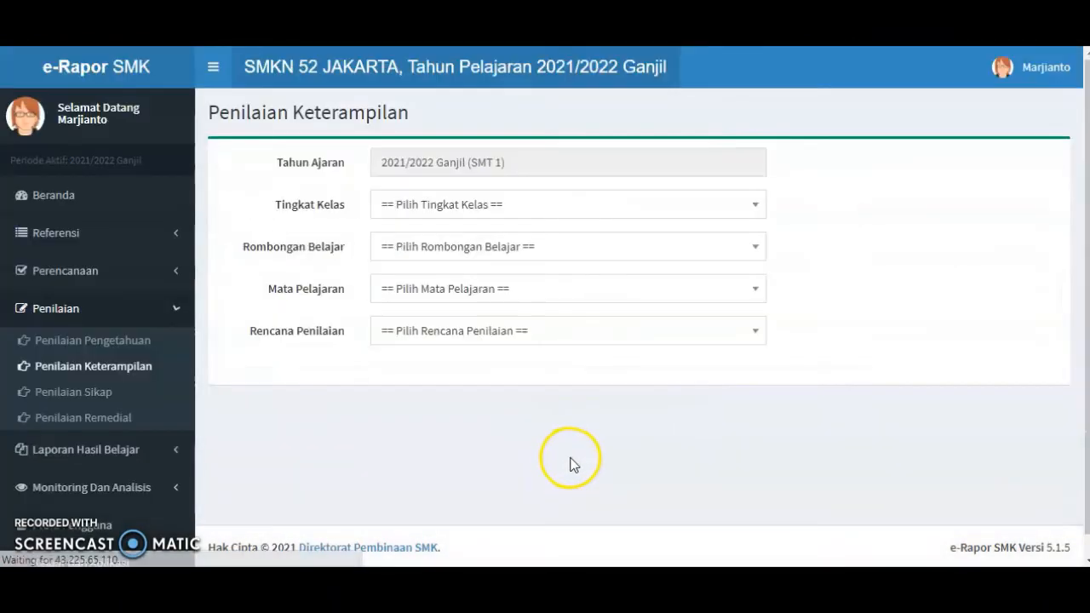
# Set the skills assessment to Kelas 10, class X DPIB A, subject Simulasi dan Komunikasi Digital and assessment plan Portofolio.
pyautogui.click(545, 208)
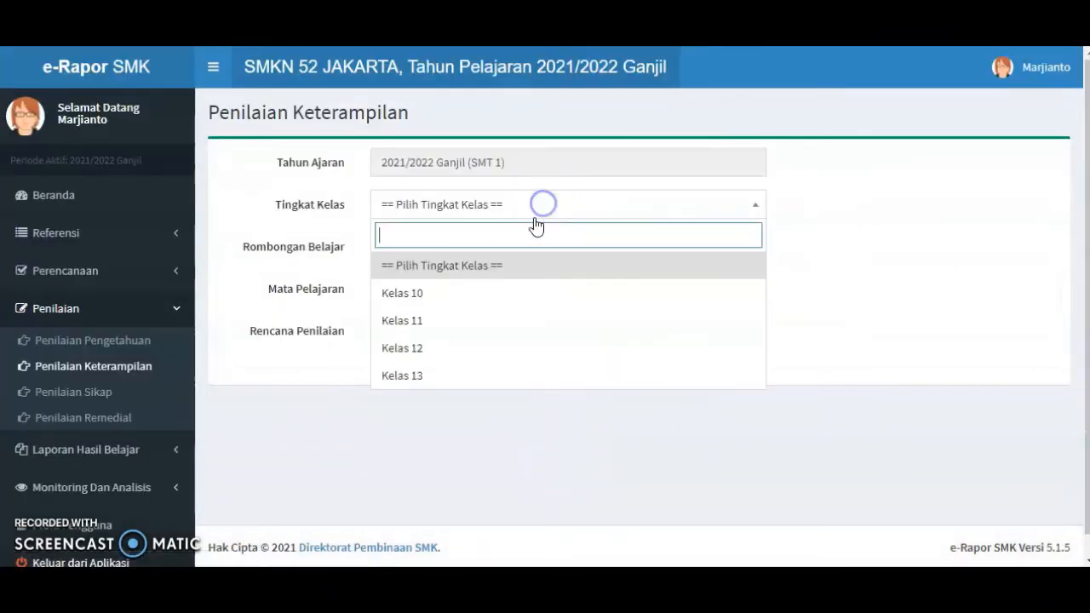
pyautogui.click(506, 293)
pyautogui.click(541, 251)
pyautogui.click(492, 391)
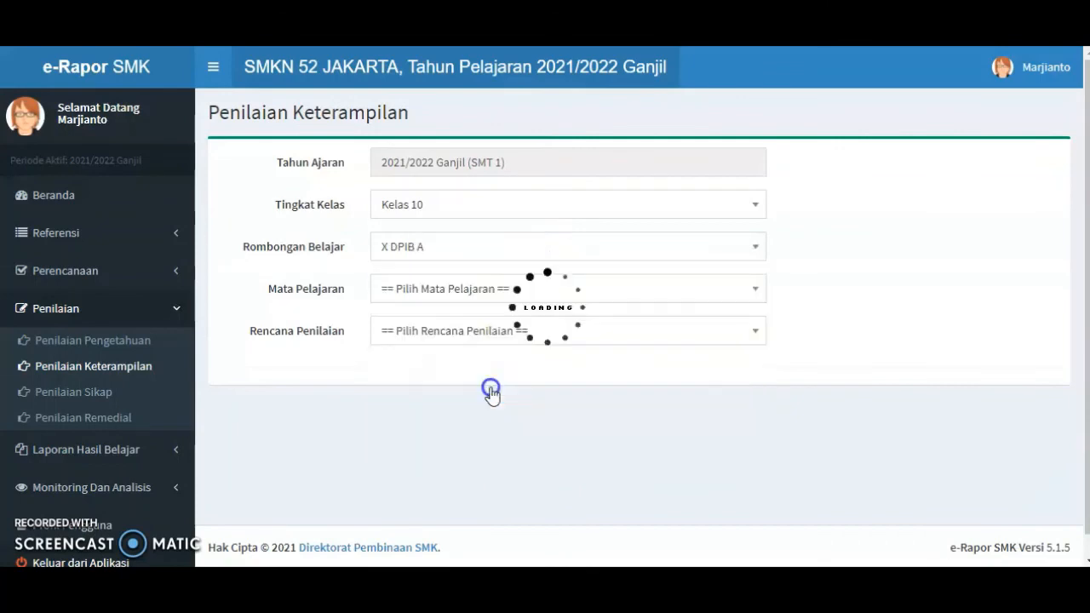
pyautogui.click(535, 294)
pyautogui.click(511, 389)
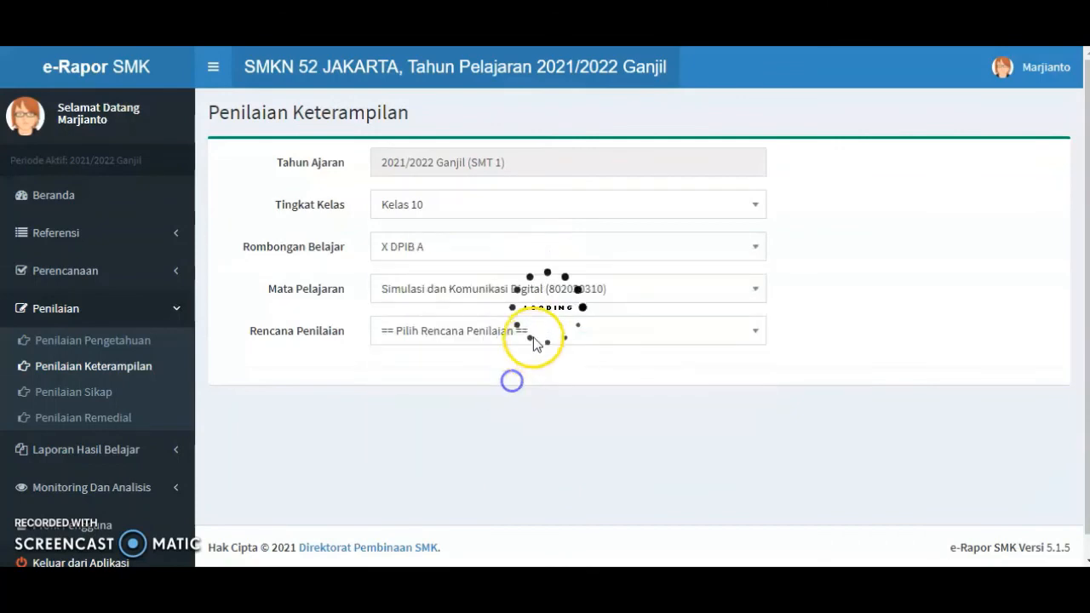
pyautogui.click(535, 332)
pyautogui.click(497, 476)
# Upload Format-Nilai-Keterampilan-eRaporSMK-Simulasi-dan-Komunikasi-Digital-X-DPIB-A_Portofolio from the 3. X DPIB.A folder and save the imported Portofolio grades.
pyautogui.scroll(-2, 698, 469)
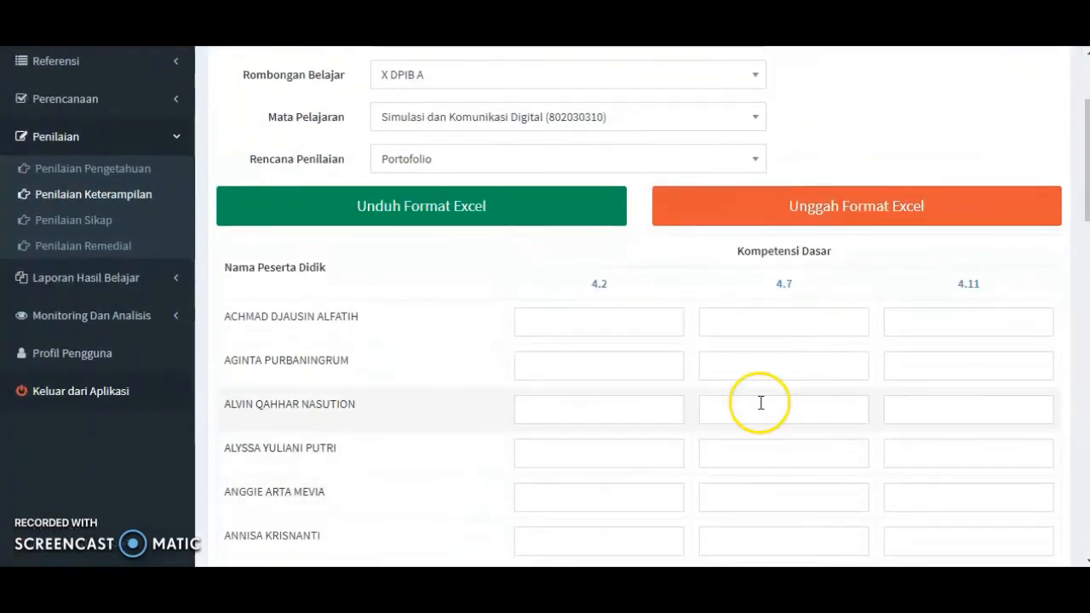
pyautogui.click(970, 207)
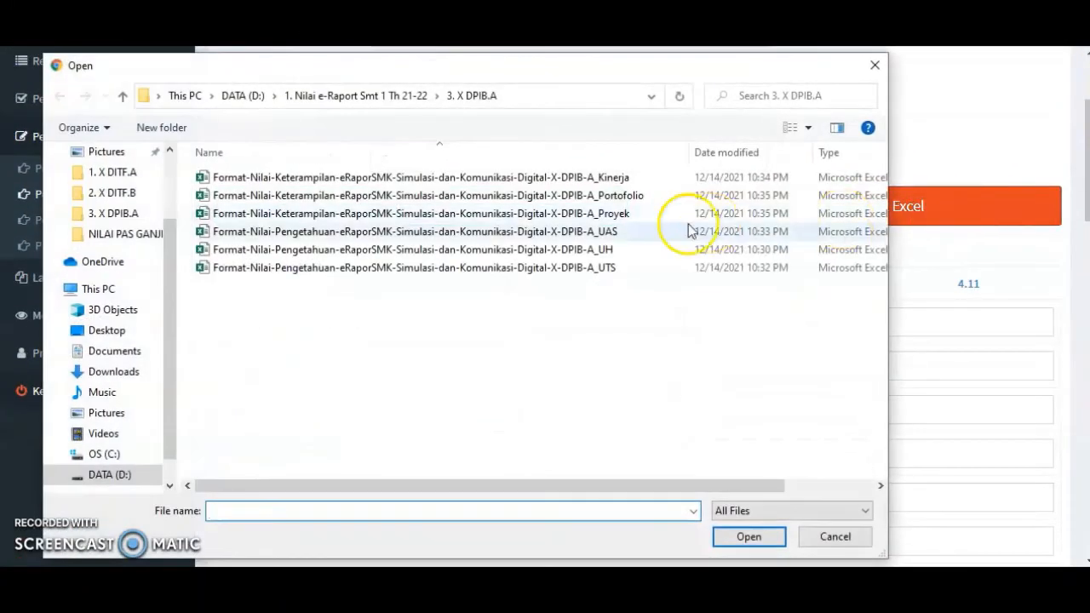
pyautogui.click(528, 195)
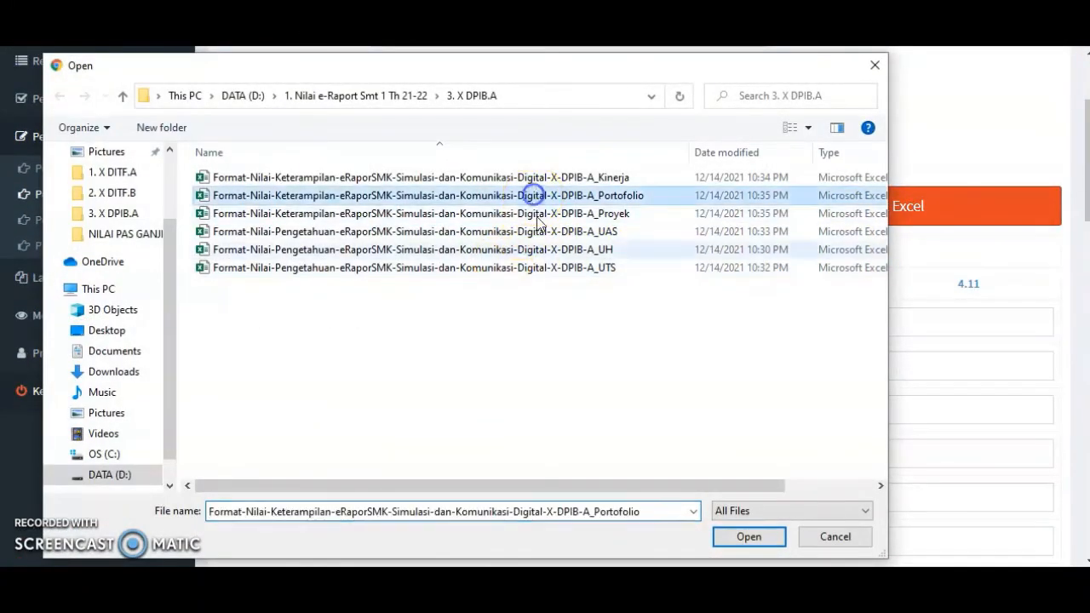
pyautogui.click(717, 544)
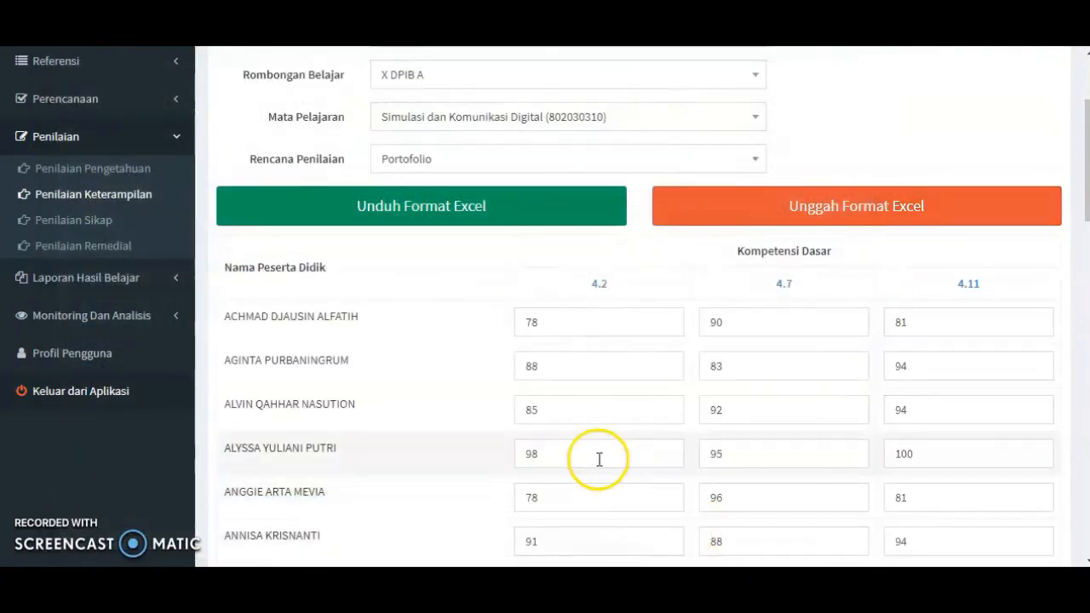
pyautogui.scroll(-20, 600, 459)
pyautogui.click(258, 464)
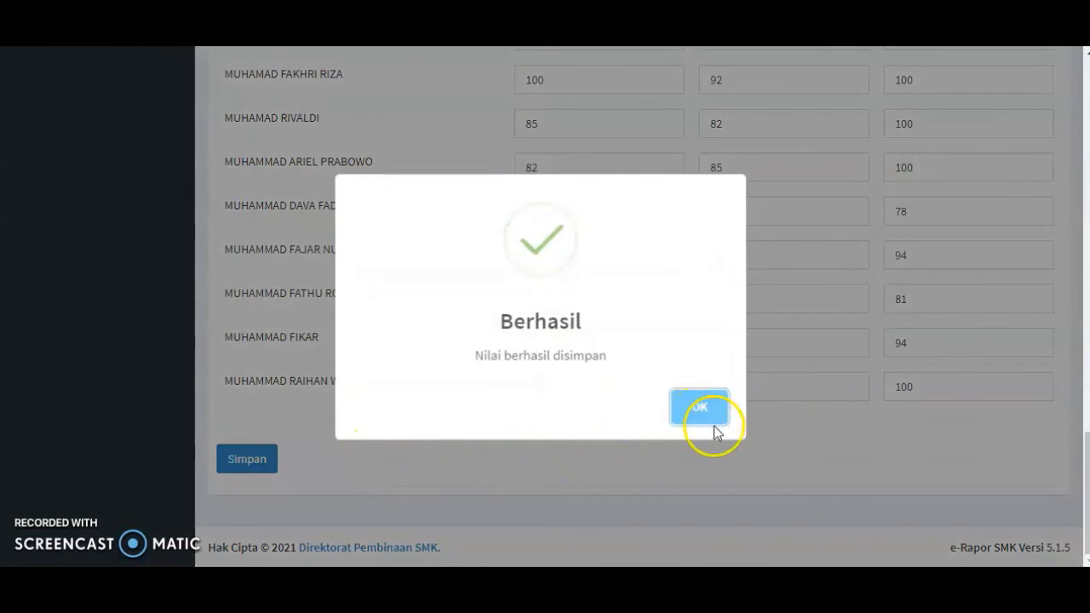
pyautogui.click(701, 411)
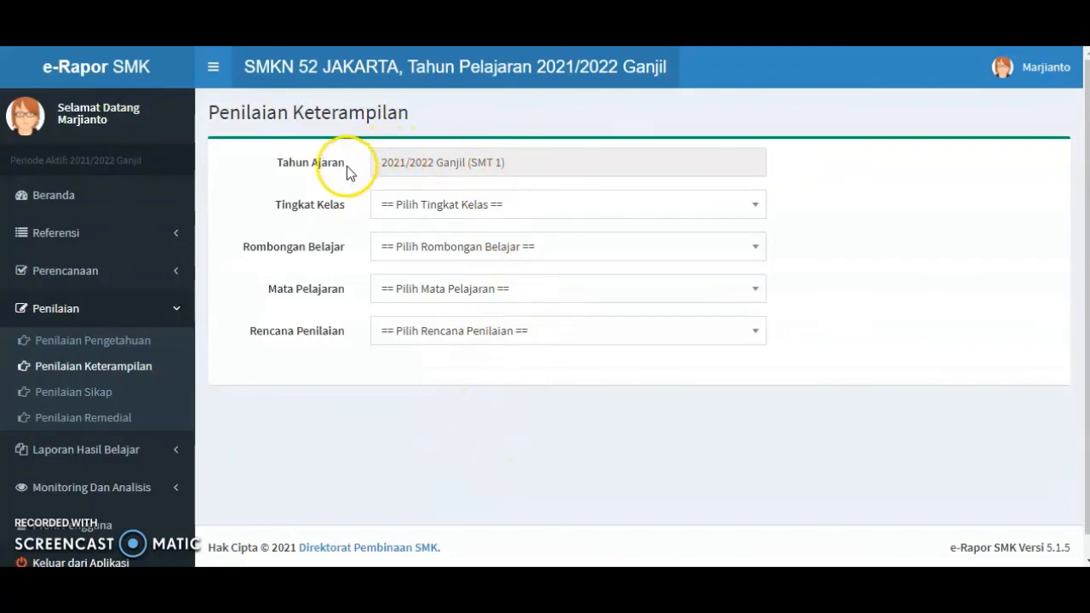
# Check the saved Kinerja skills grades of Kelas 10, class X DITF A, in Simulasi dan Komunikasi Digital.
pyautogui.click(594, 209)
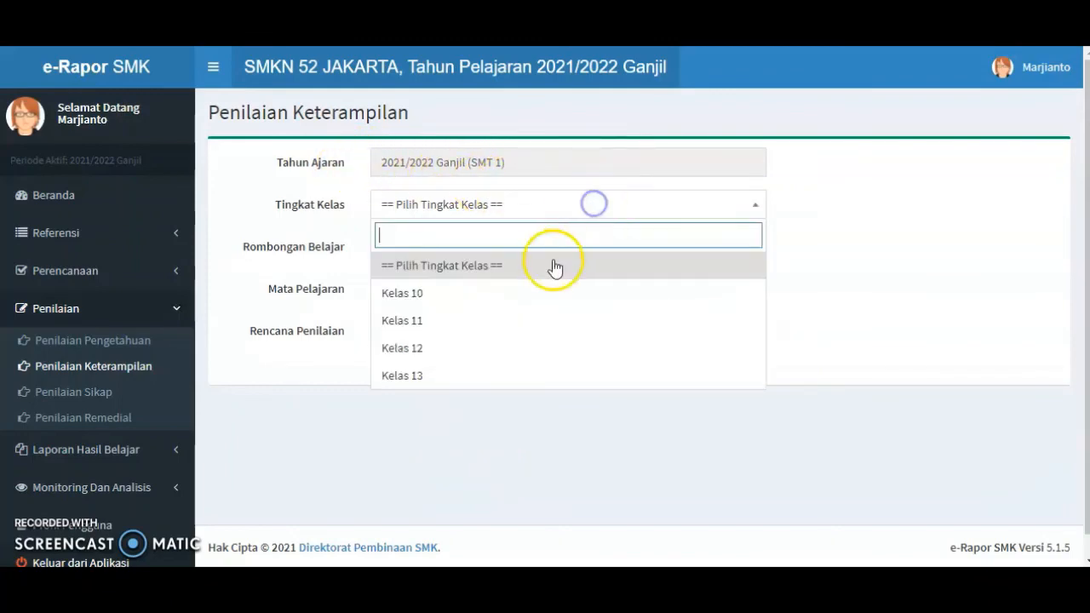
pyautogui.click(523, 303)
pyautogui.click(529, 249)
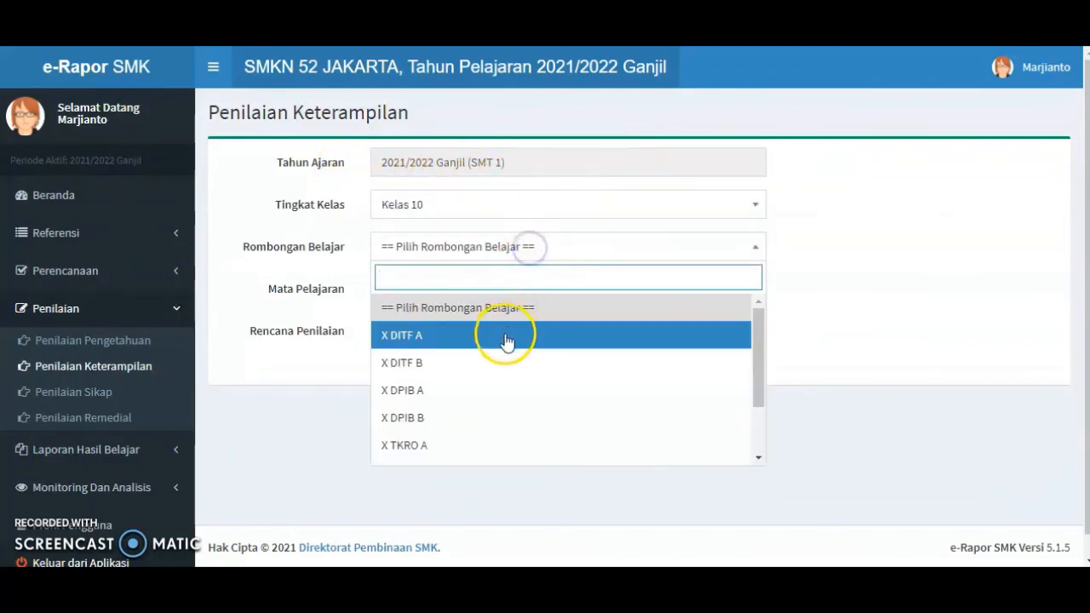
pyautogui.click(506, 335)
pyautogui.click(500, 291)
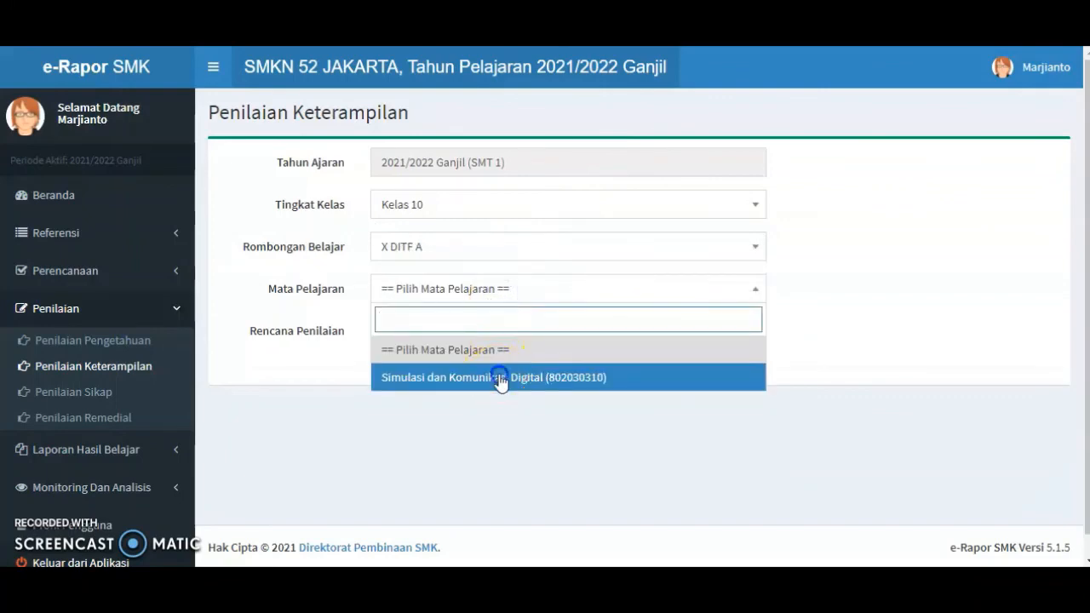
pyautogui.click(501, 375)
pyautogui.click(509, 330)
pyautogui.click(457, 419)
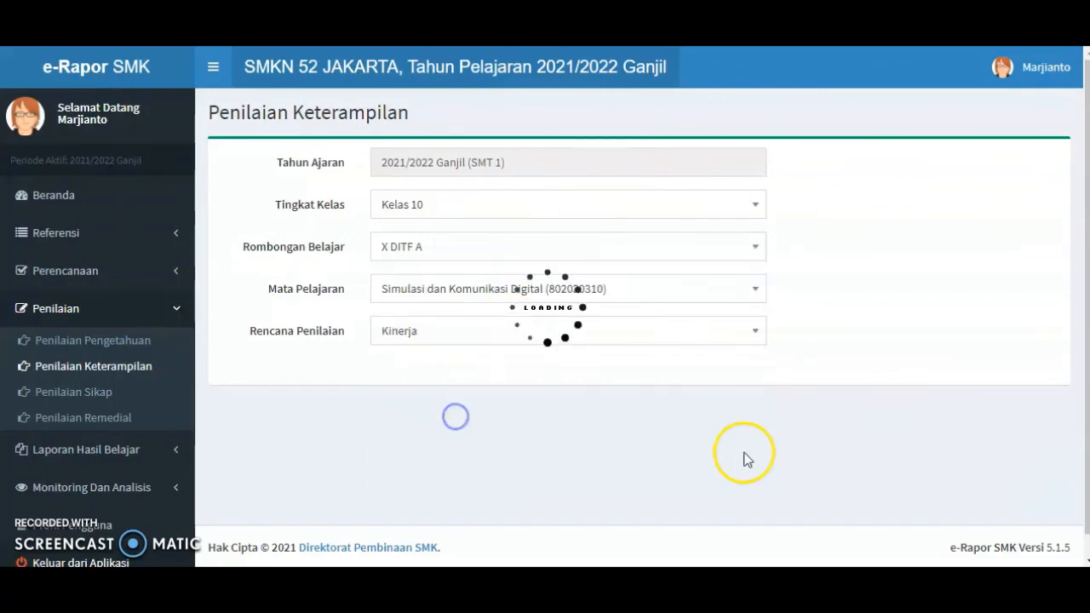
pyautogui.scroll(-5, 757, 456)
pyautogui.scroll(5, 763, 452)
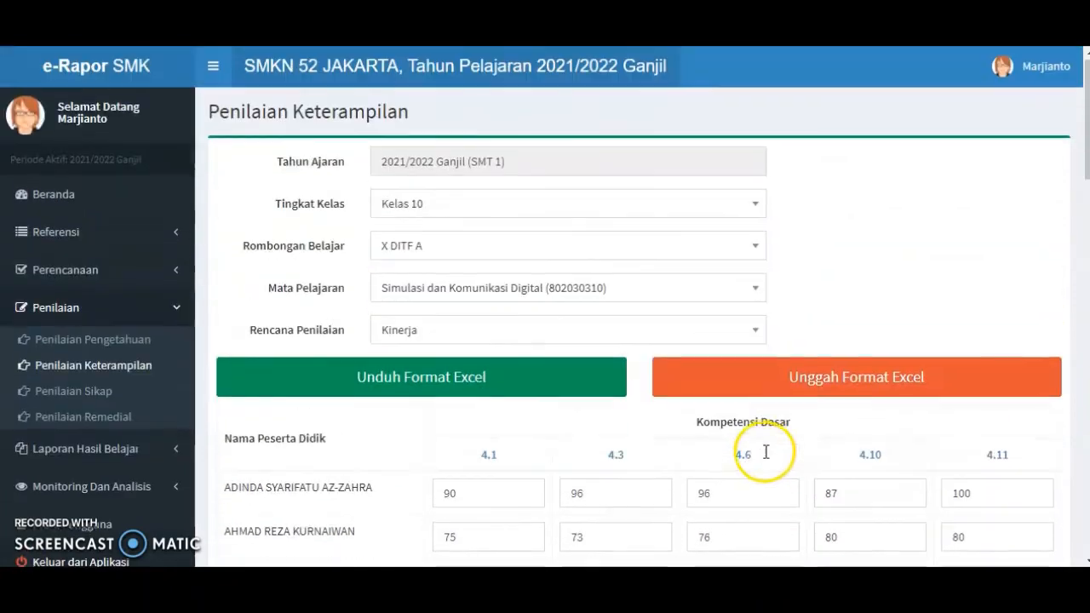
# Check the saved Proyek and Portofolio skills grades of class X DITF A.
pyautogui.click(525, 330)
pyautogui.click(462, 446)
pyautogui.scroll(-2, 672, 451)
pyautogui.scroll(-1, 677, 455)
pyautogui.scroll(3, 672, 454)
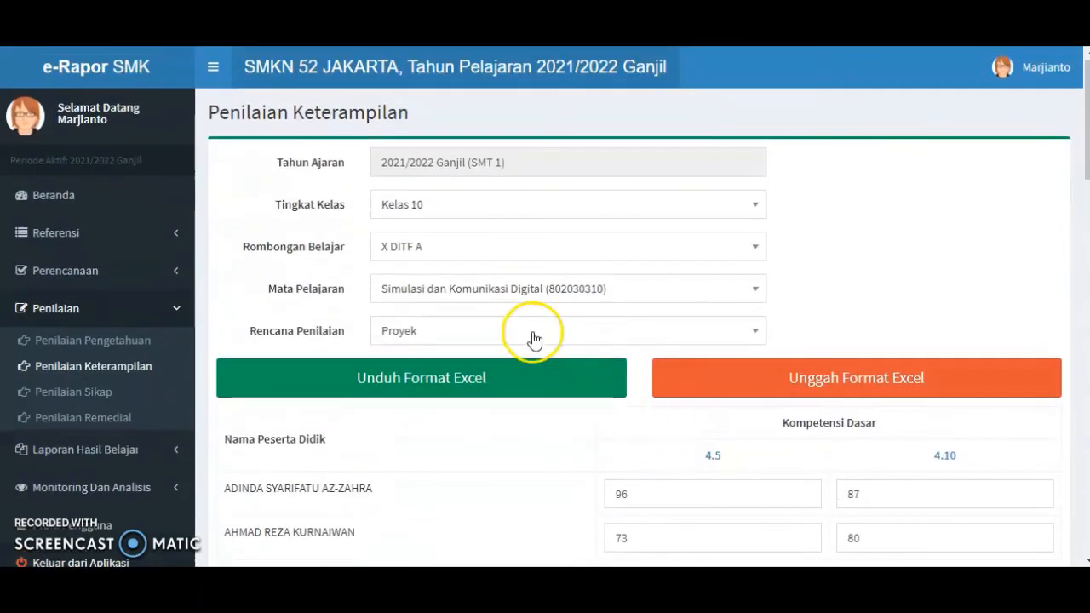
pyautogui.click(511, 330)
pyautogui.click(491, 475)
pyautogui.scroll(-3, 638, 462)
pyautogui.scroll(3, 632, 461)
# Check the saved Kinerja skills grades of class X DPIB A in Simulasi dan Komunikasi Digital.
pyautogui.click(487, 248)
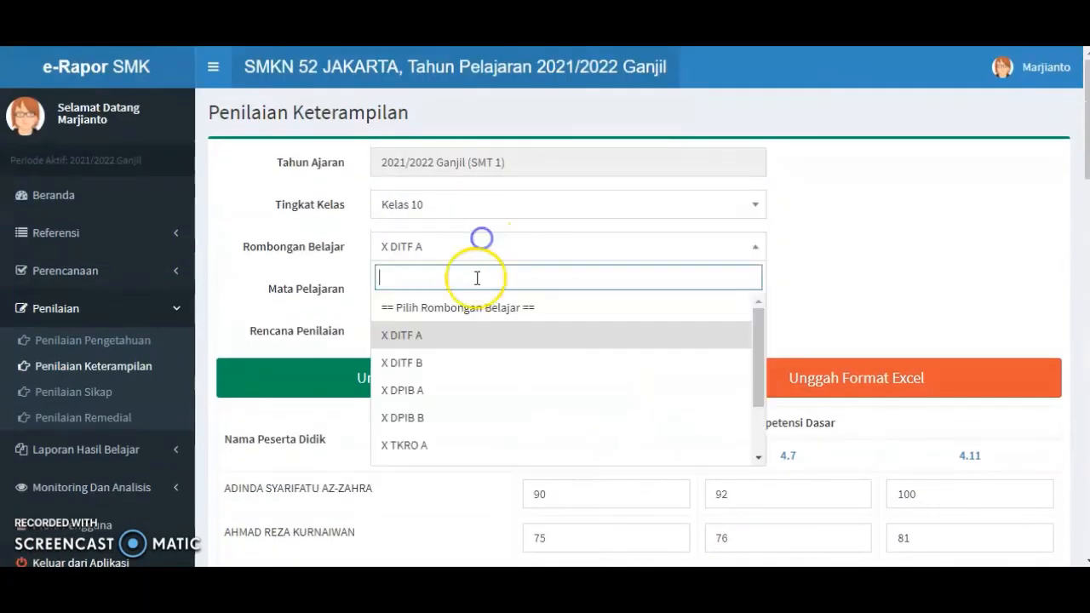
pyautogui.click(459, 386)
pyautogui.click(457, 288)
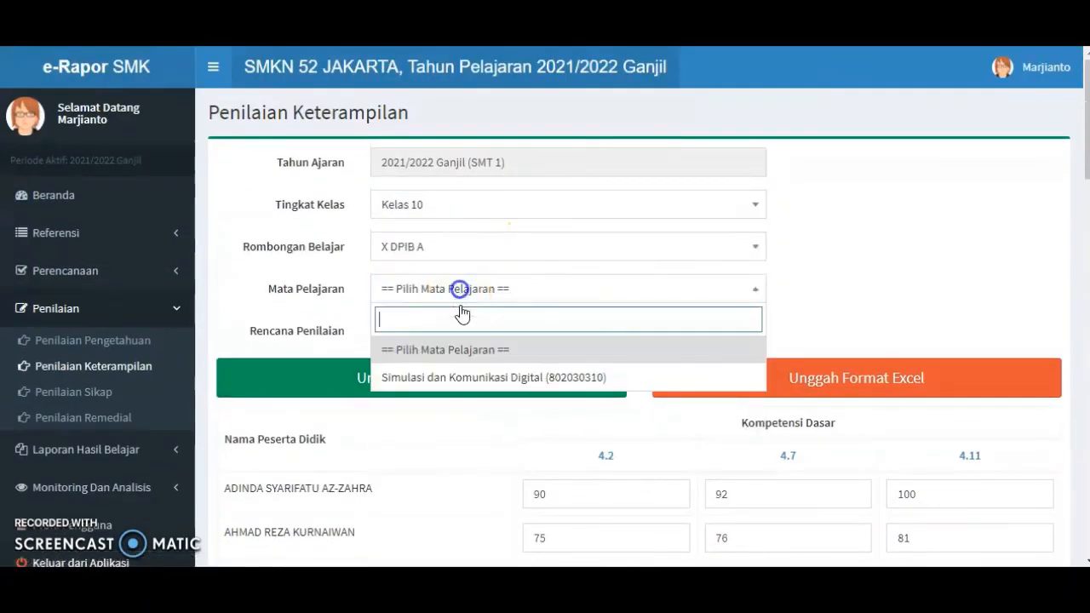
pyautogui.click(459, 380)
pyautogui.click(477, 321)
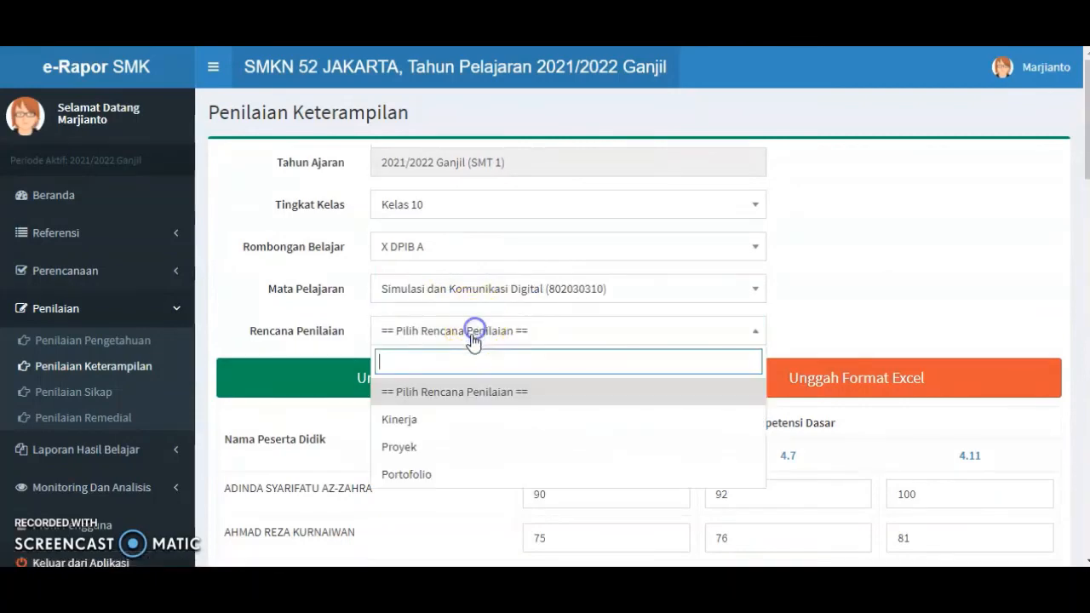
pyautogui.click(460, 415)
pyautogui.scroll(-4, 536, 457)
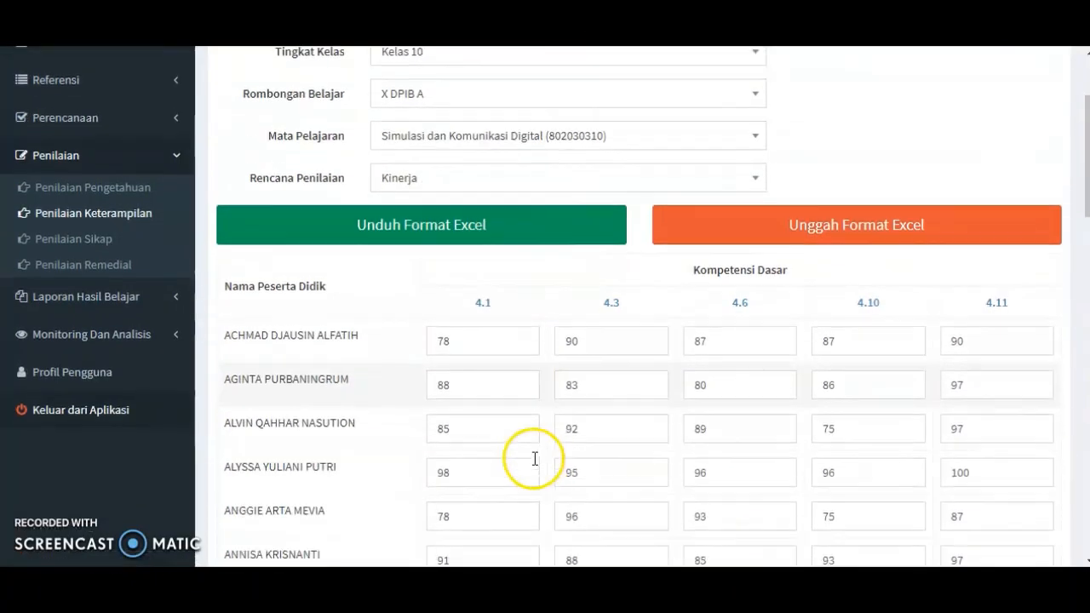
# Check the saved Proyek and Portofolio skills grades of class X DPIB A.
pyautogui.click(445, 153)
pyautogui.click(439, 277)
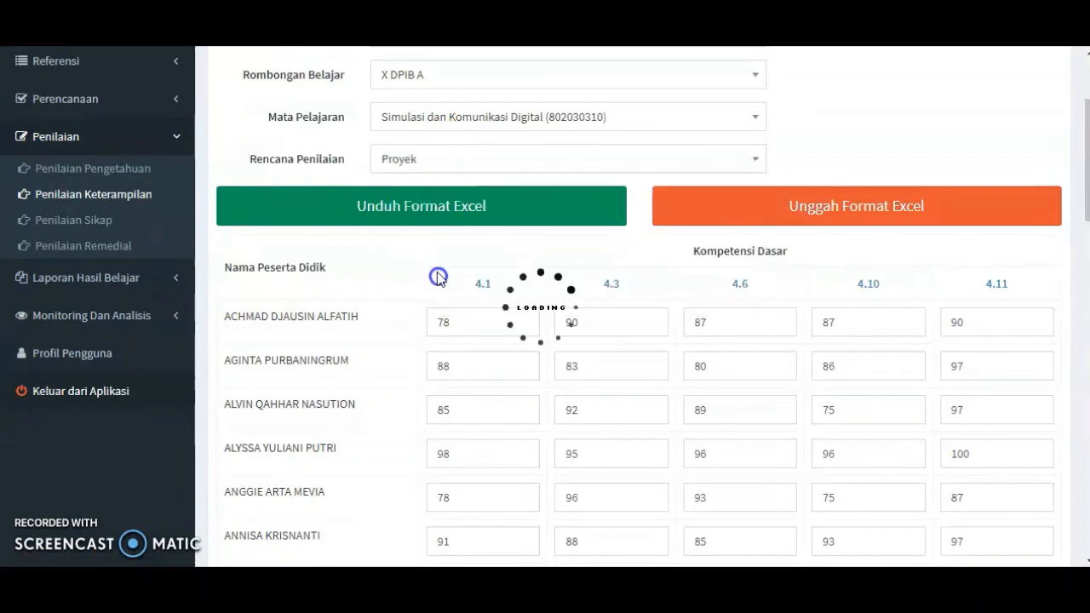
pyautogui.click(420, 154)
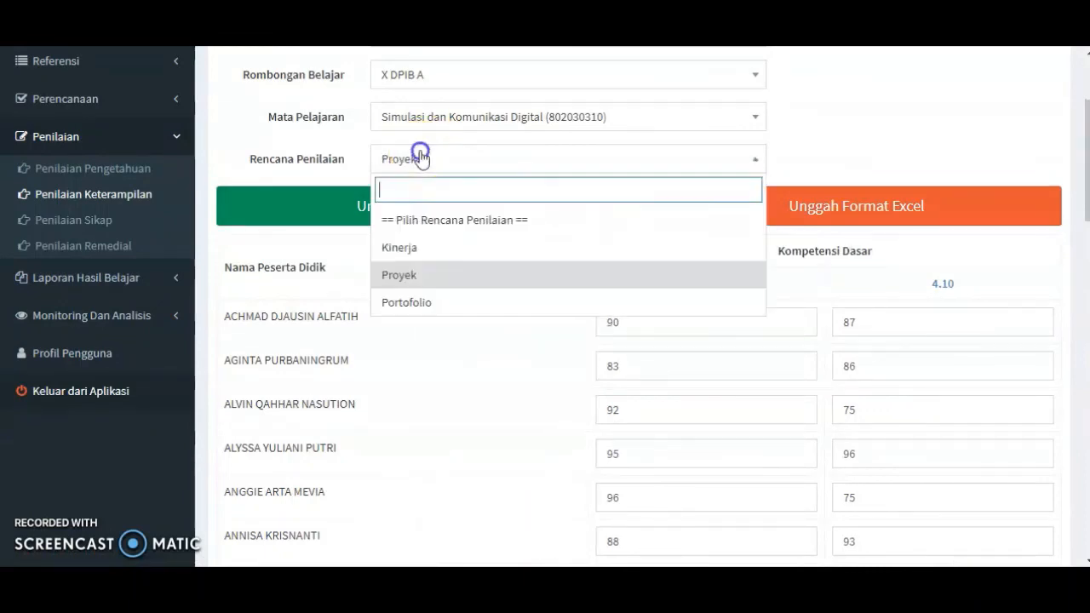
pyautogui.click(424, 305)
pyautogui.scroll(3, 501, 359)
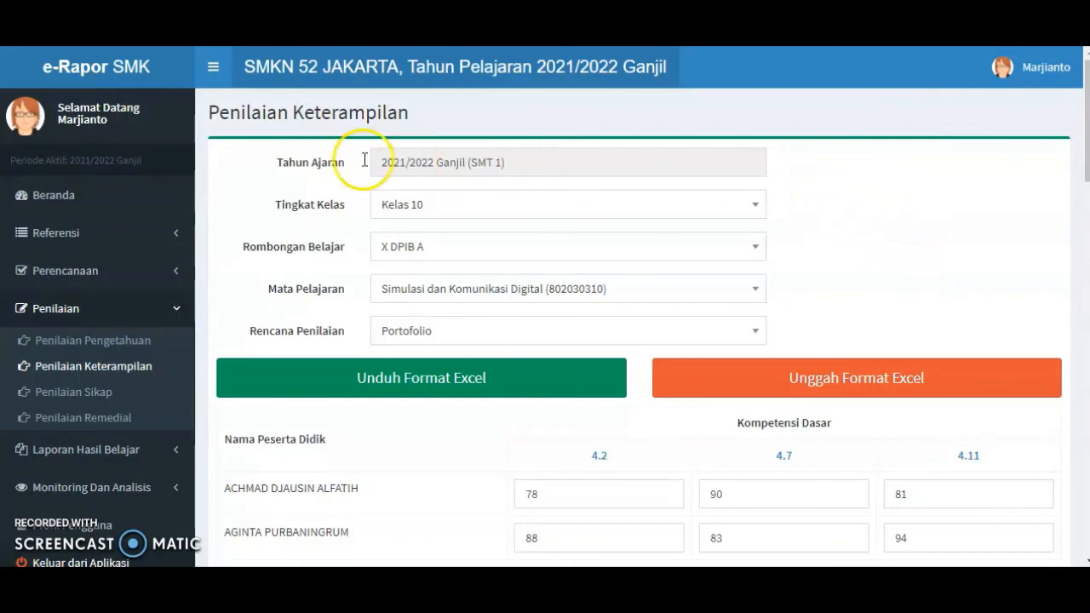
# Generate the Pengetahuan and Keterampilan grades for class X DPIB A from the Beranda page.
pyautogui.click(53, 197)
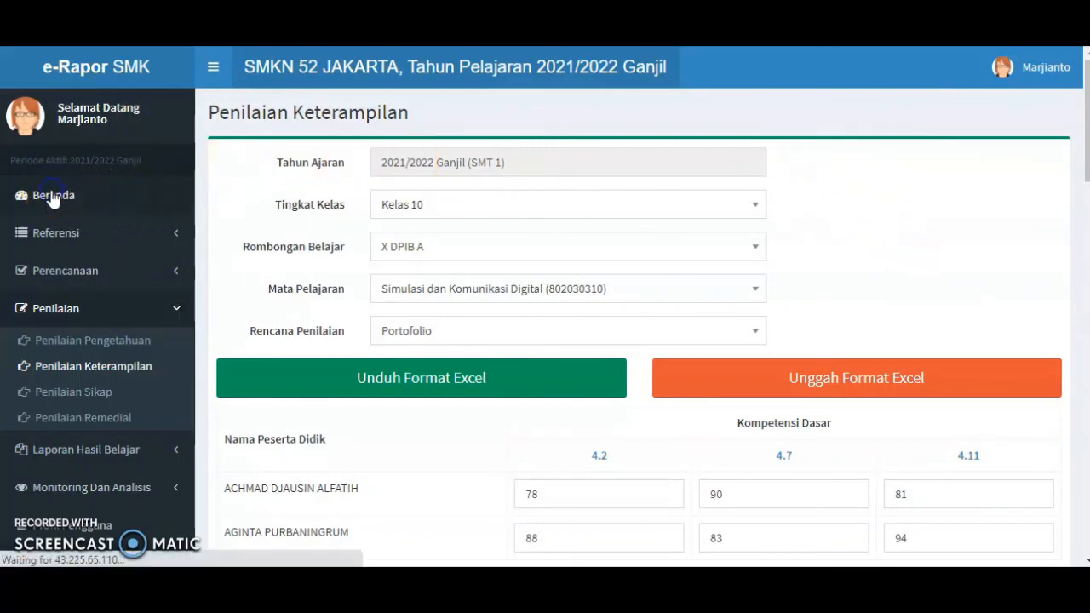
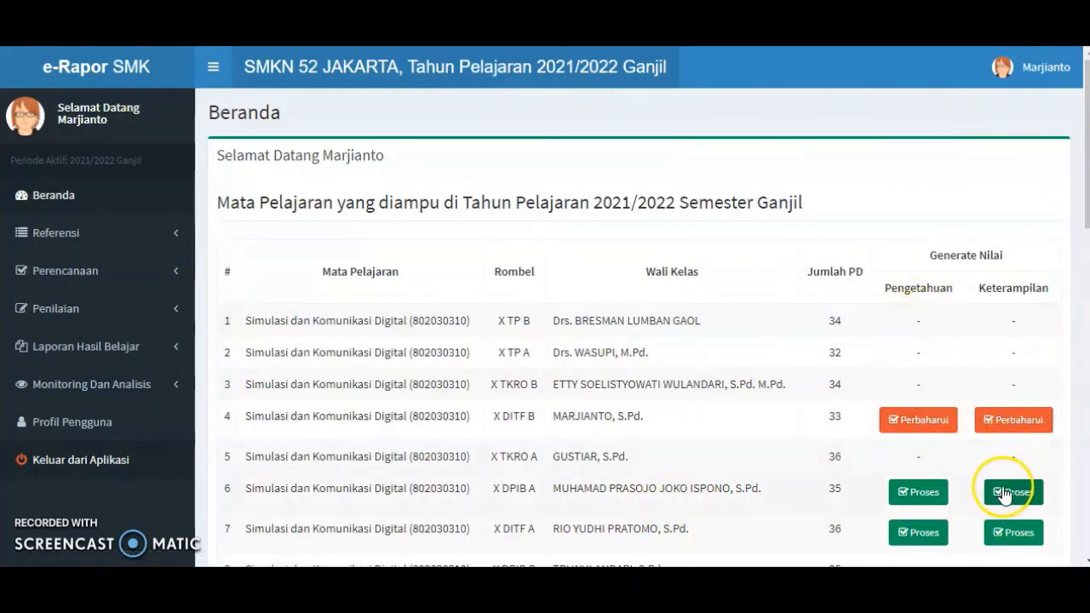
pyautogui.click(918, 493)
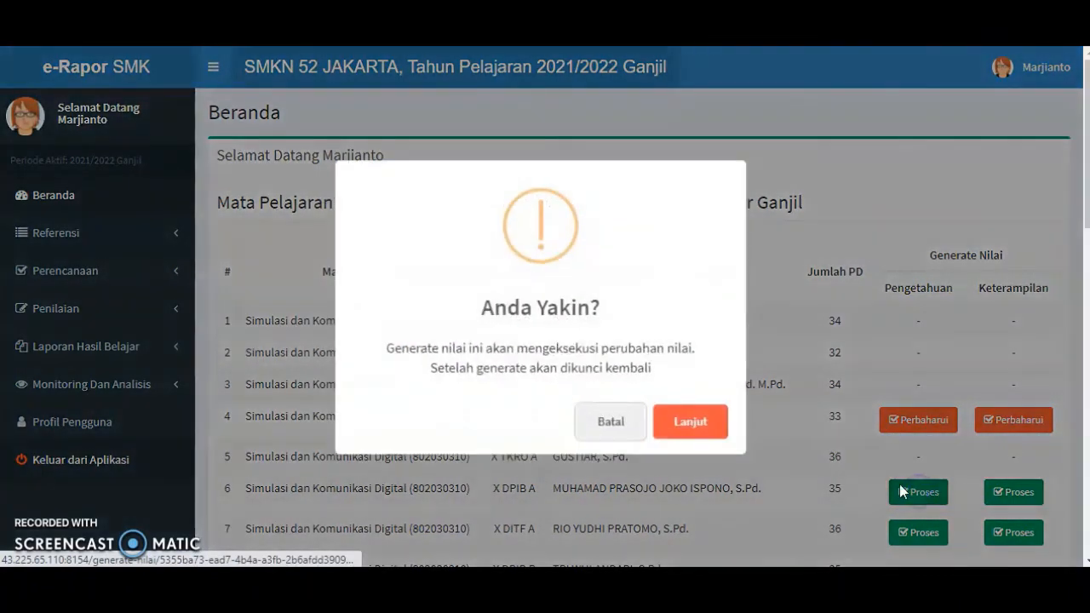
pyautogui.click(693, 421)
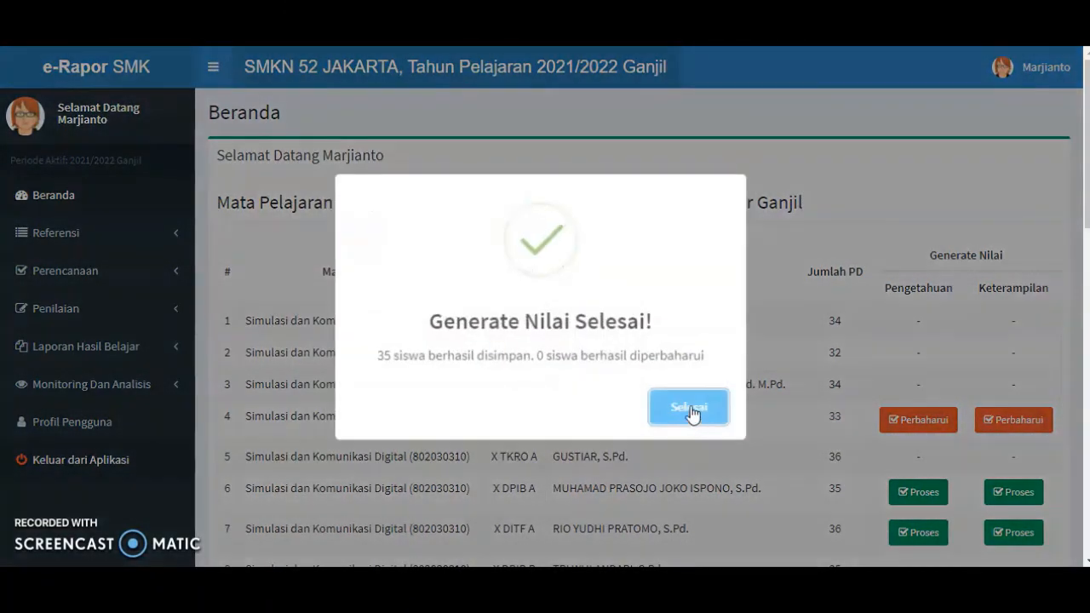
pyautogui.click(694, 409)
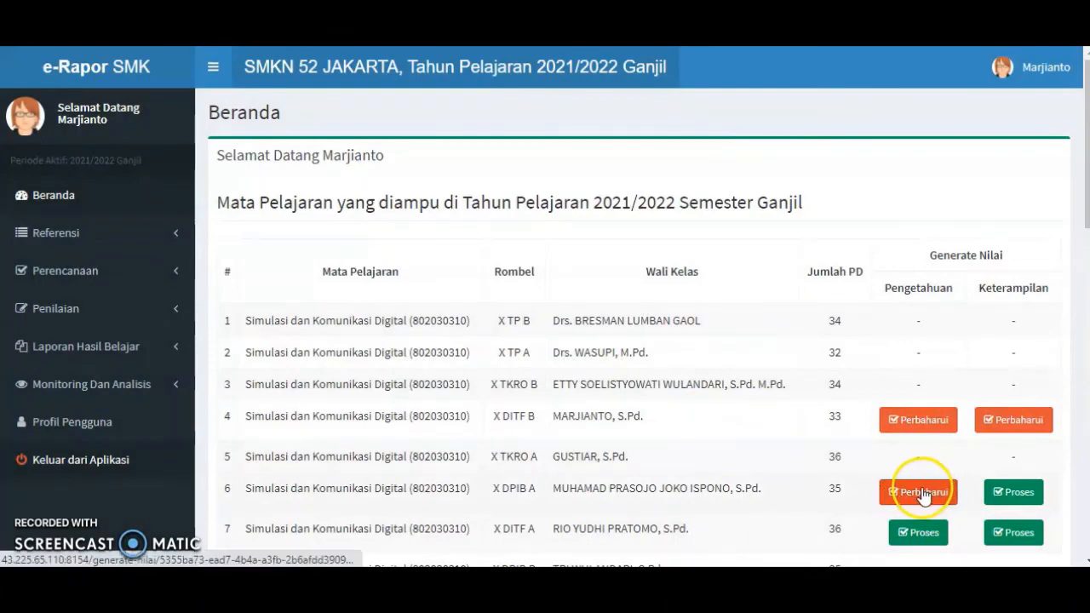
pyautogui.click(1015, 493)
pyautogui.click(690, 423)
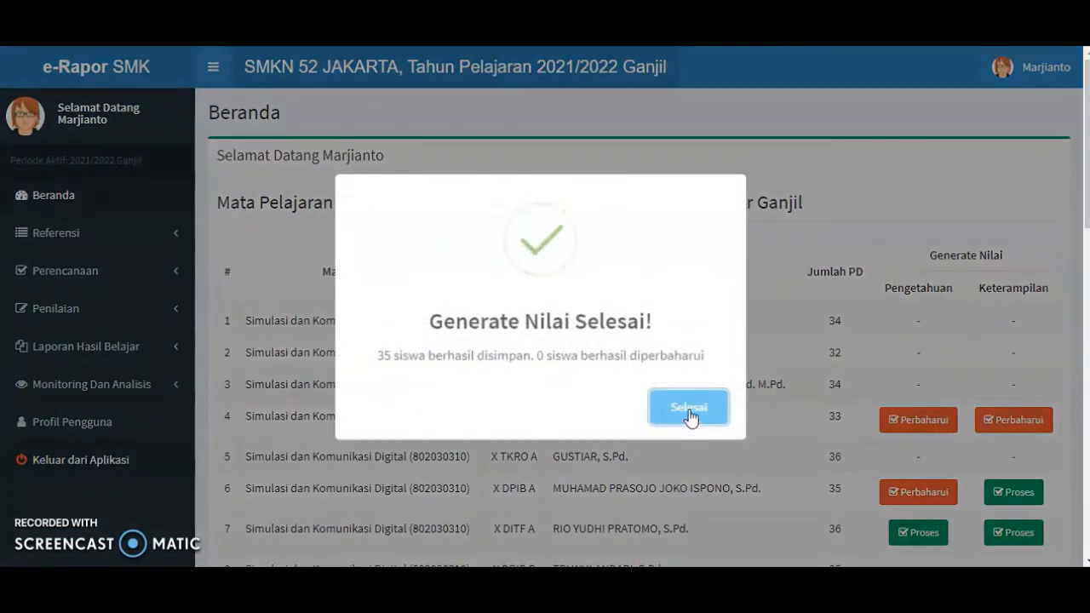
pyautogui.click(690, 412)
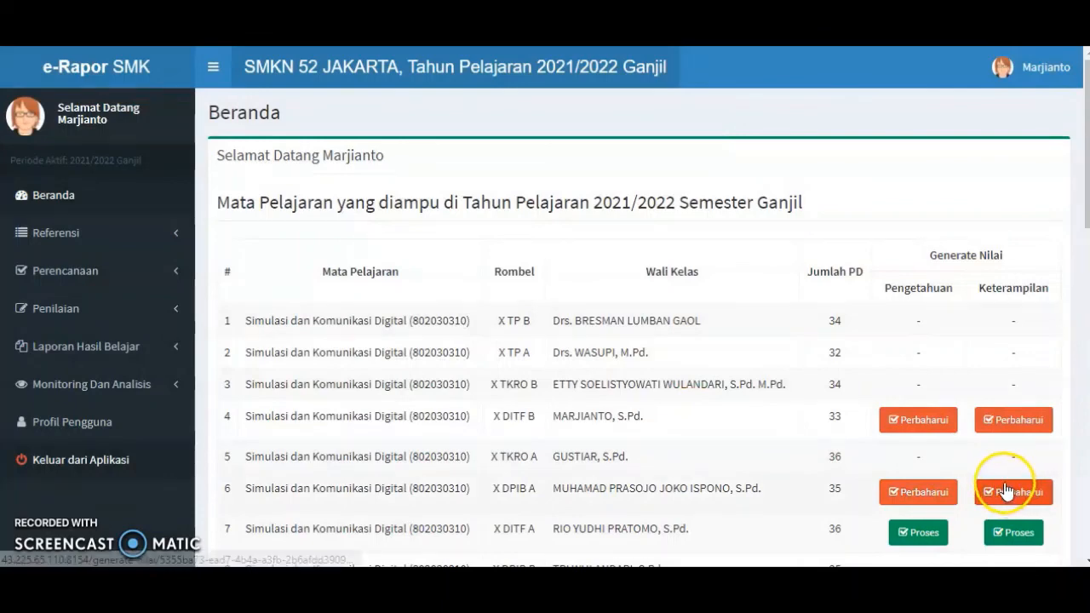
# Generate the Pengetahuan and Keterampilan grades for class X DITF A.
pyautogui.click(918, 537)
pyautogui.click(688, 420)
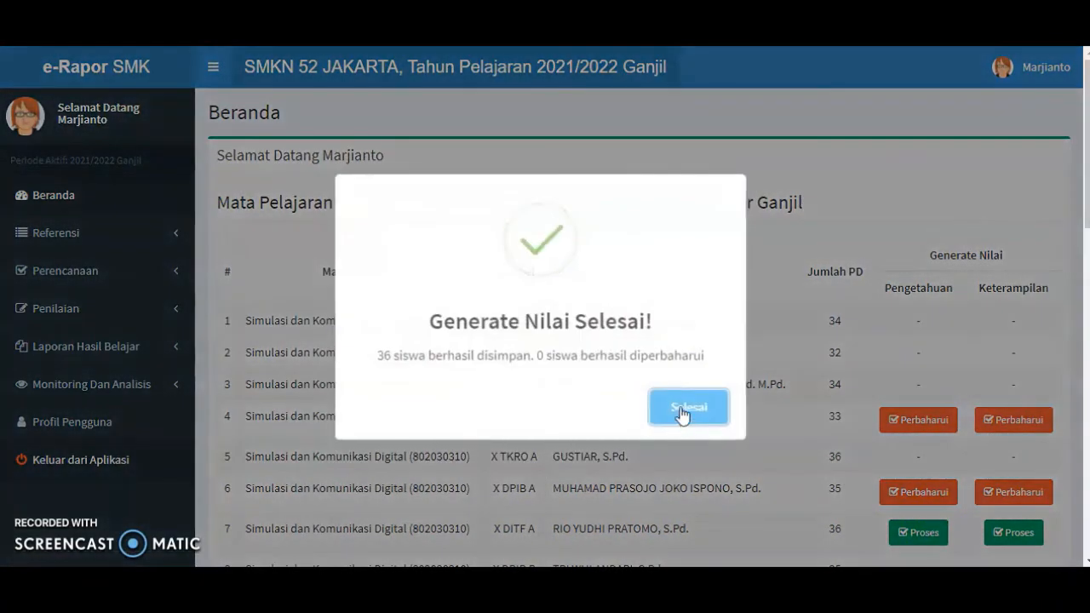
pyautogui.click(681, 409)
pyautogui.click(917, 544)
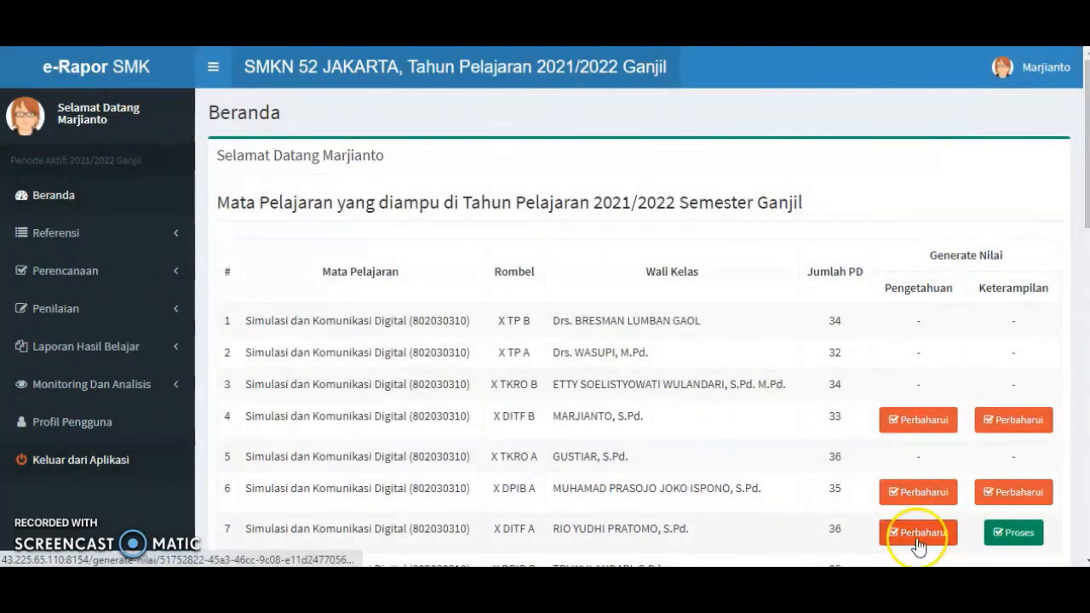
pyautogui.click(1016, 534)
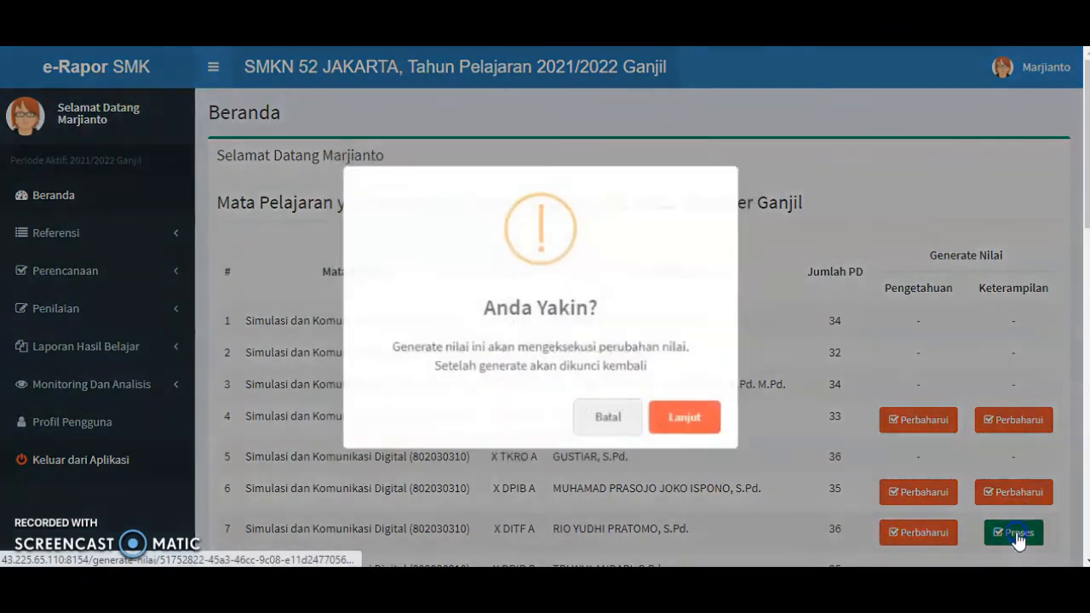
pyautogui.click(714, 436)
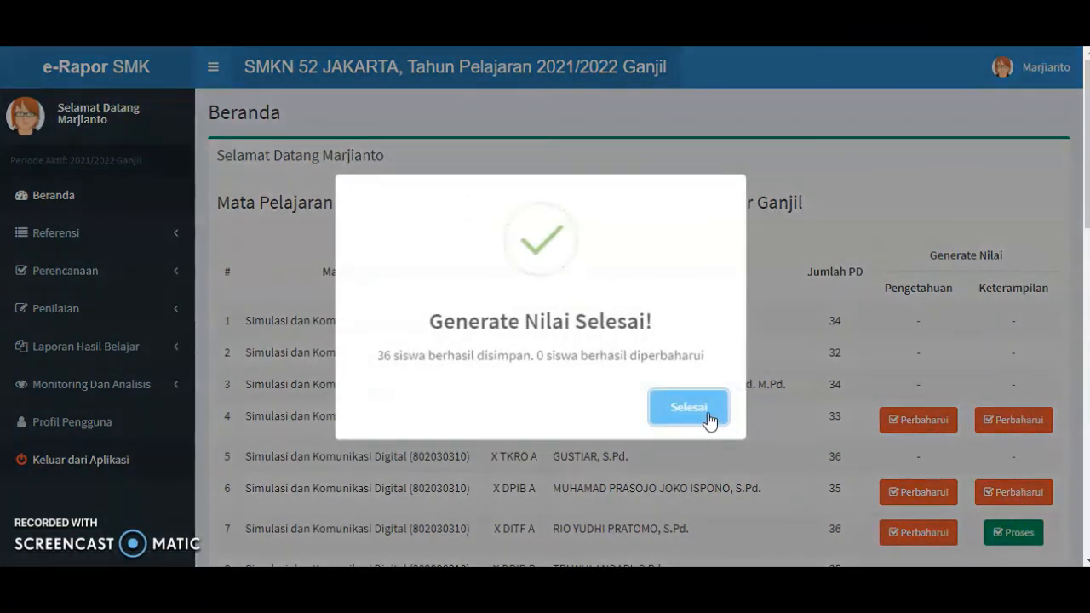
pyautogui.click(706, 415)
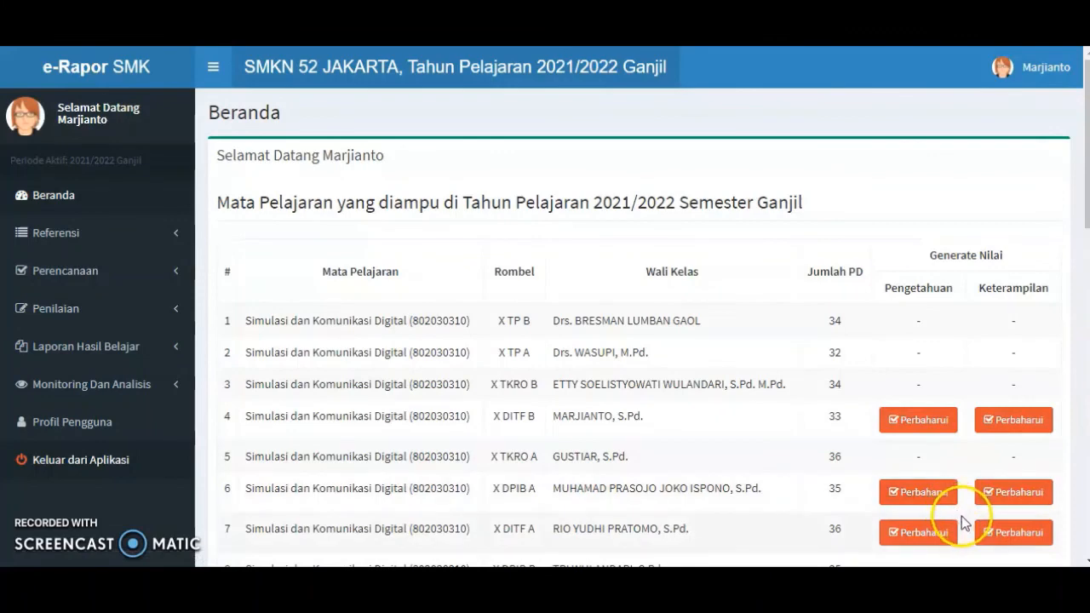
pyautogui.click(928, 530)
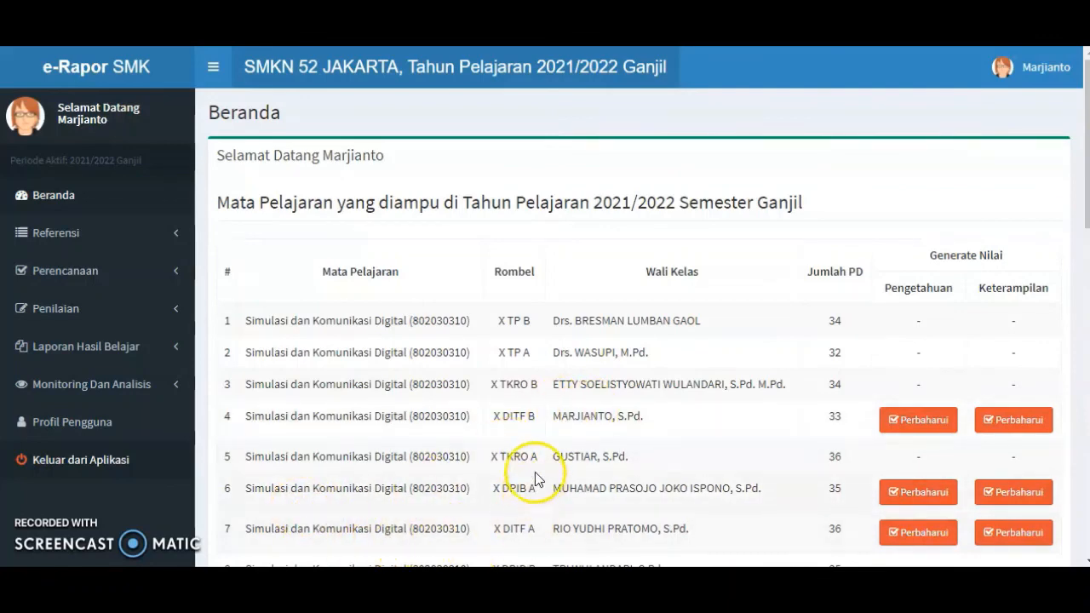
pyautogui.scroll(-1, 540, 468)
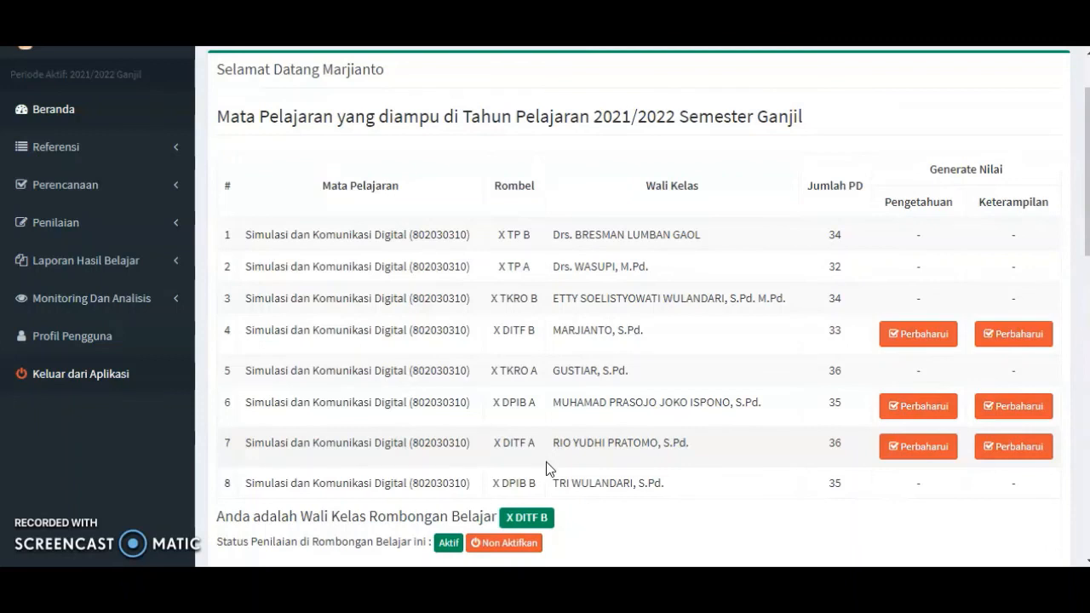
pyautogui.scroll(1, 545, 466)
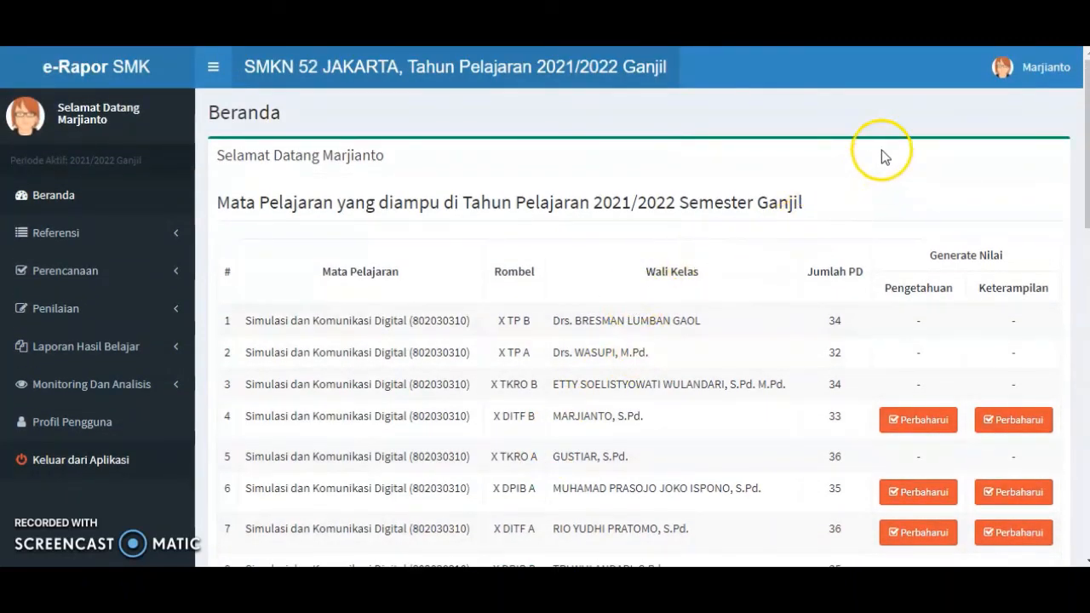
# Try to log out of the teacher's e-Rapor account.
pyautogui.click(1002, 77)
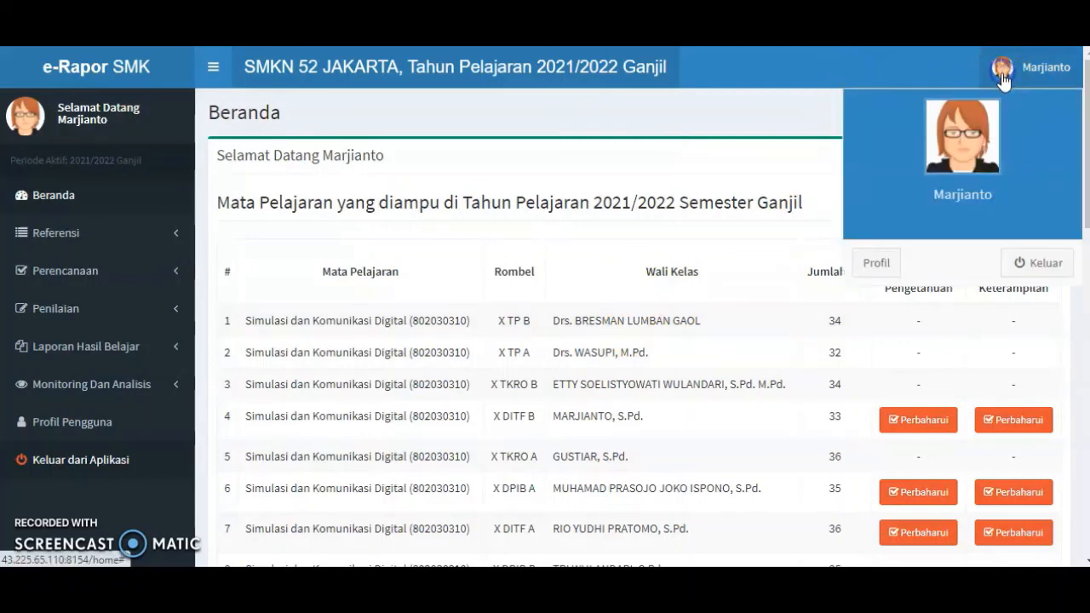
pyautogui.click(1026, 263)
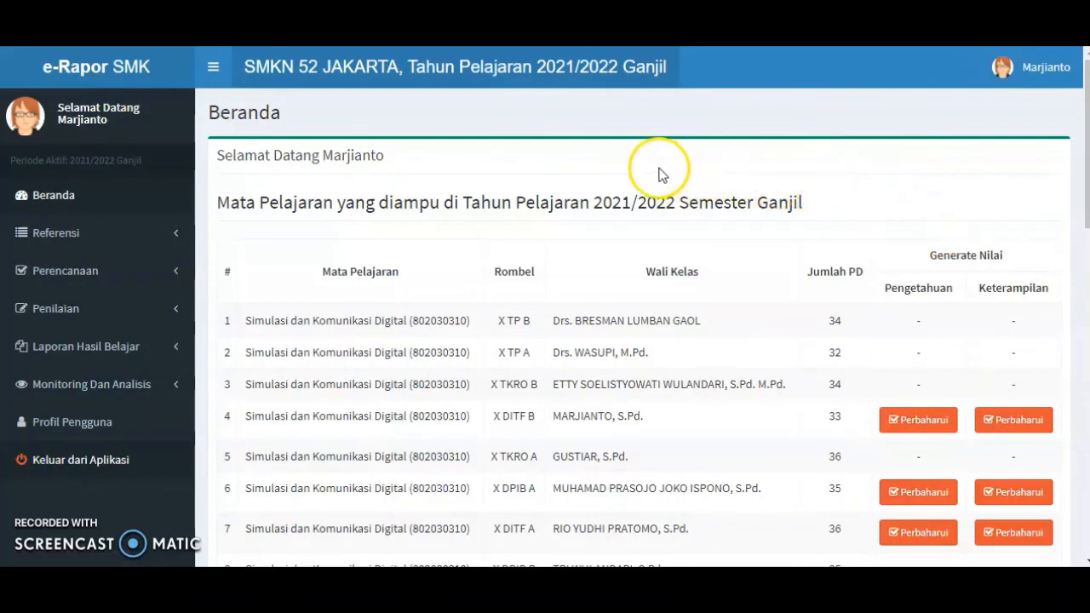